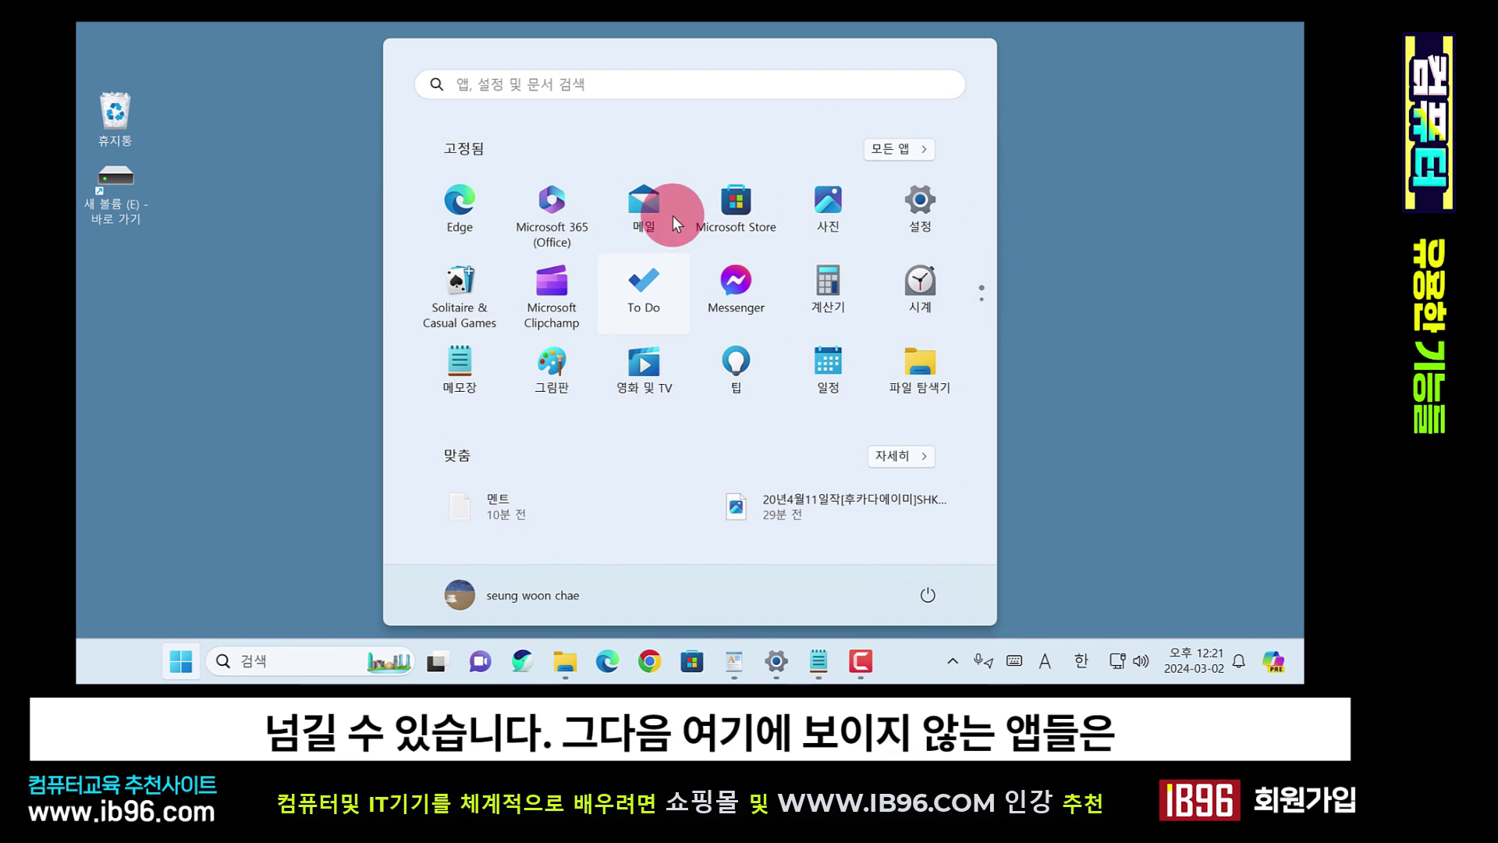
- Show the list of all installed apps and browse through its alphabetical entries
click(914, 148)
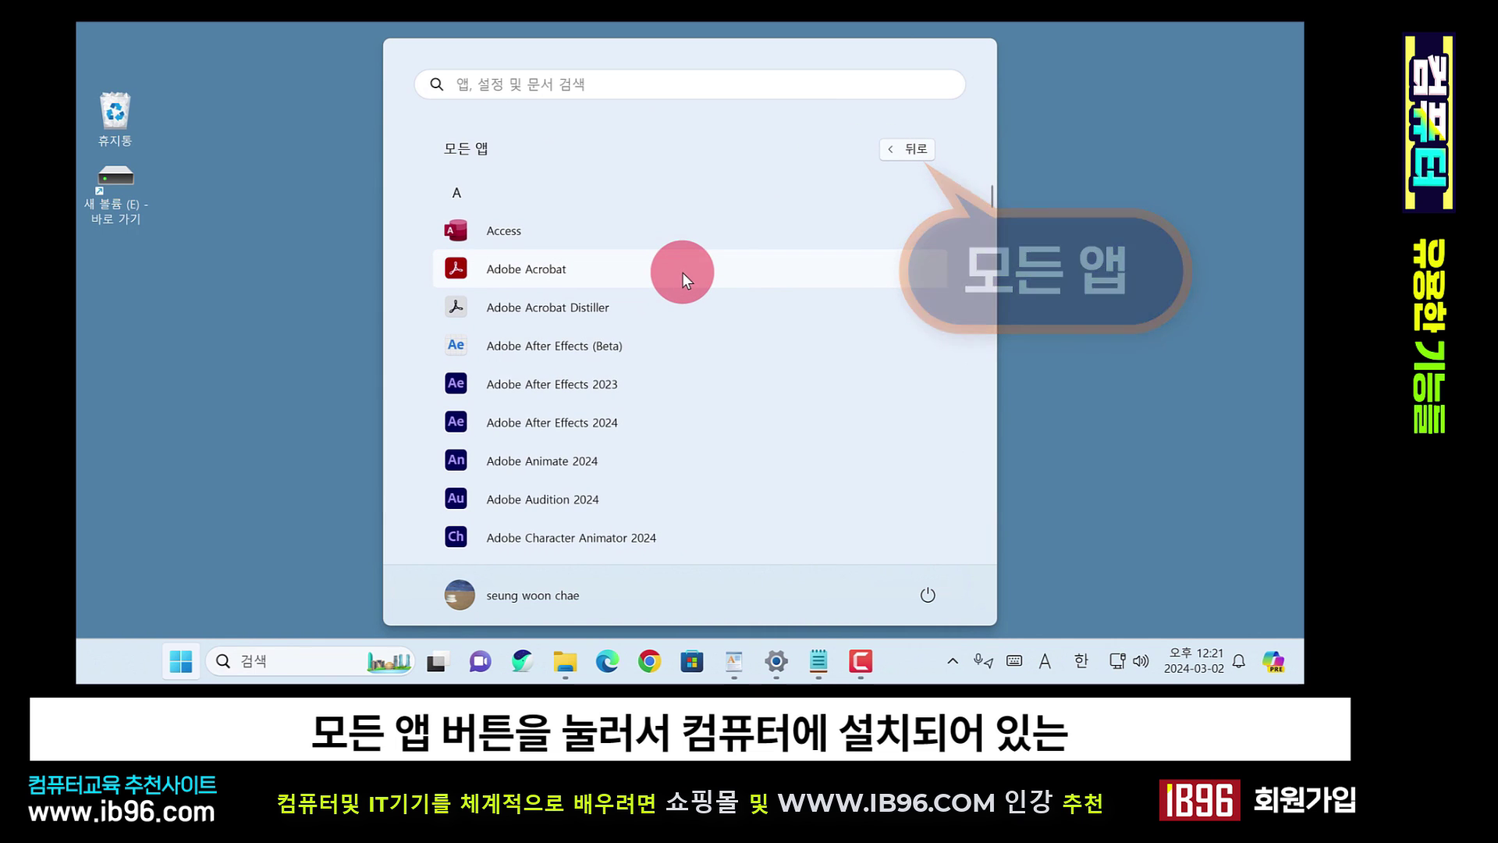
scroll(682, 273, down, 5)
scroll(682, 273, down, 3)
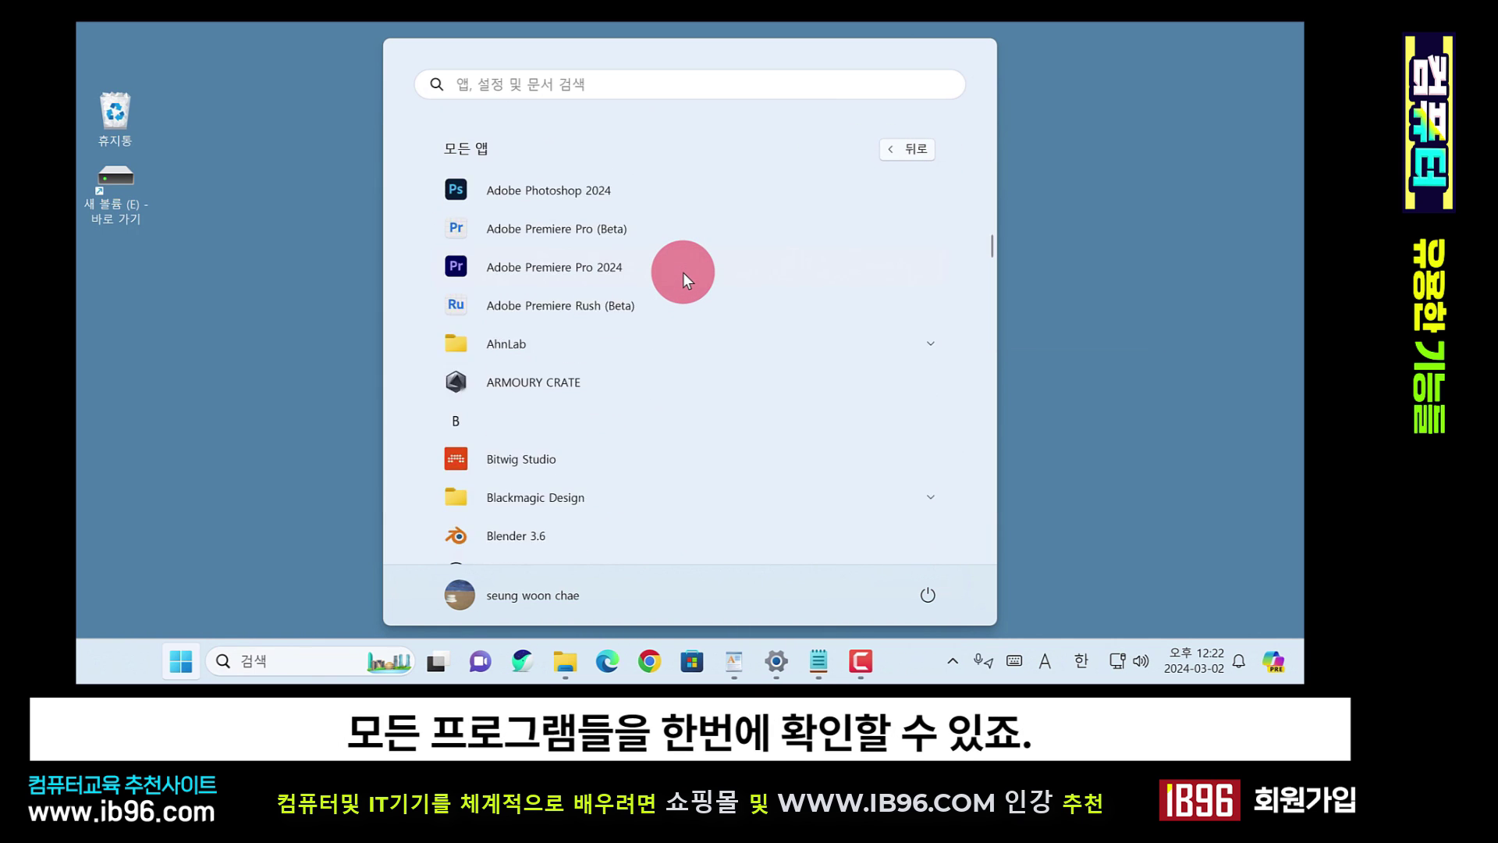
scroll(682, 273, up, 8)
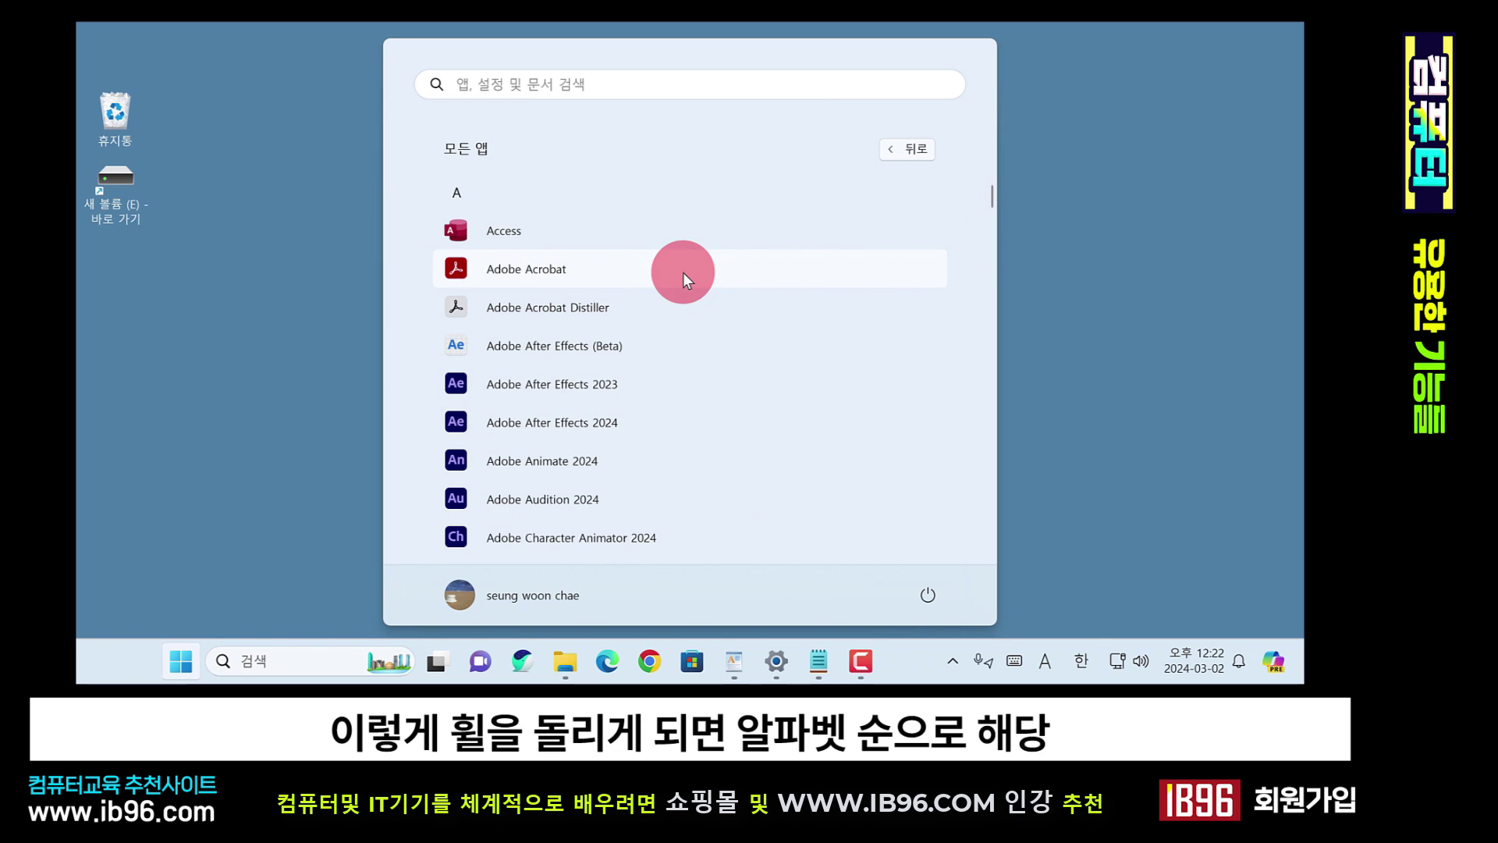
scroll(682, 273, down, 9)
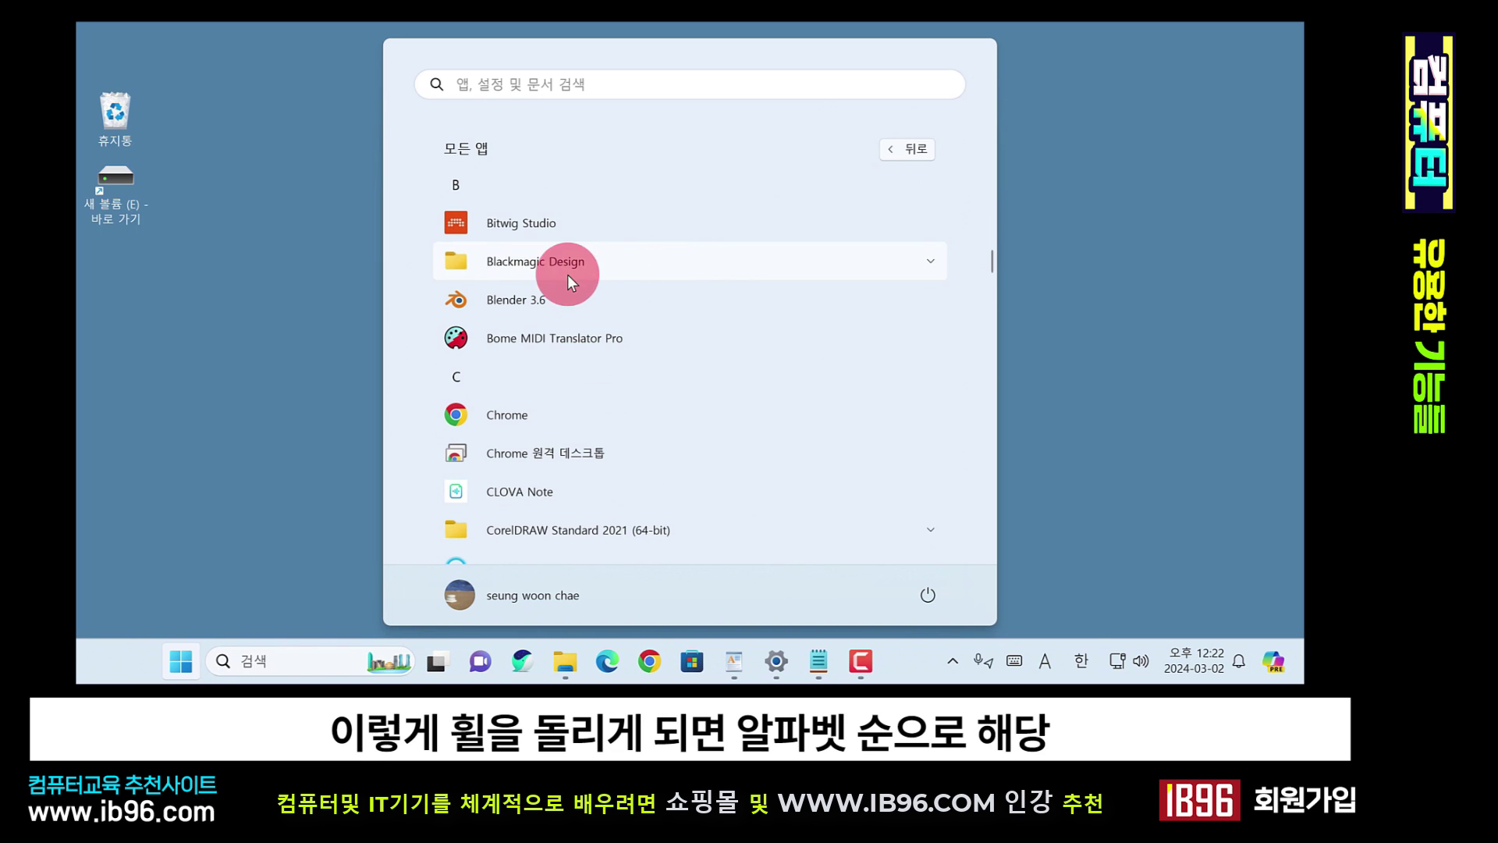
scroll(539, 265, down, 1)
scroll(538, 265, down, 6)
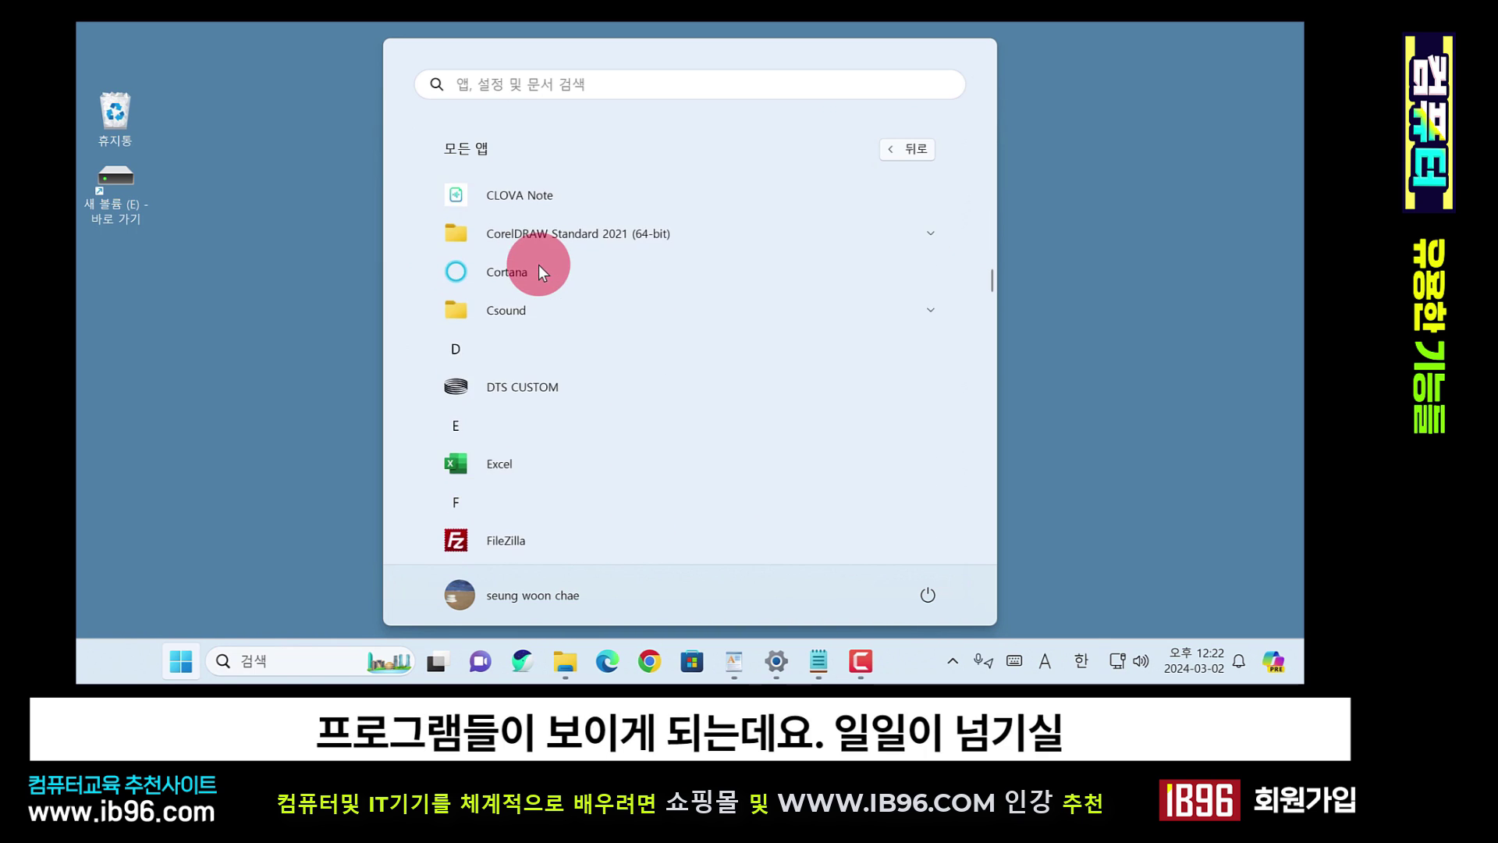
scroll(539, 265, up, 1)
scroll(538, 264, up, 10)
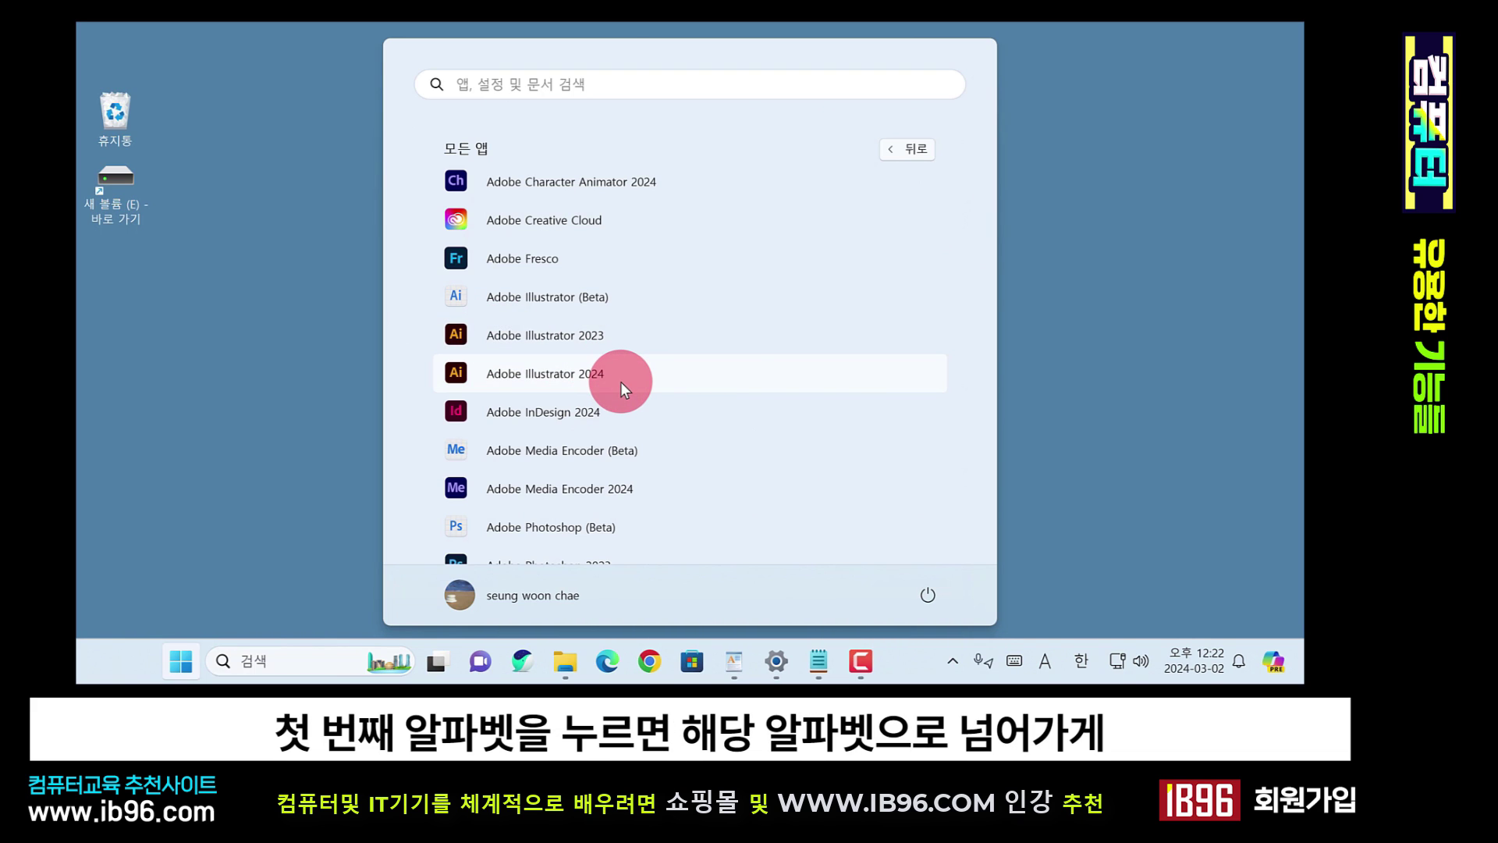
scroll(841, 271, up, 5)
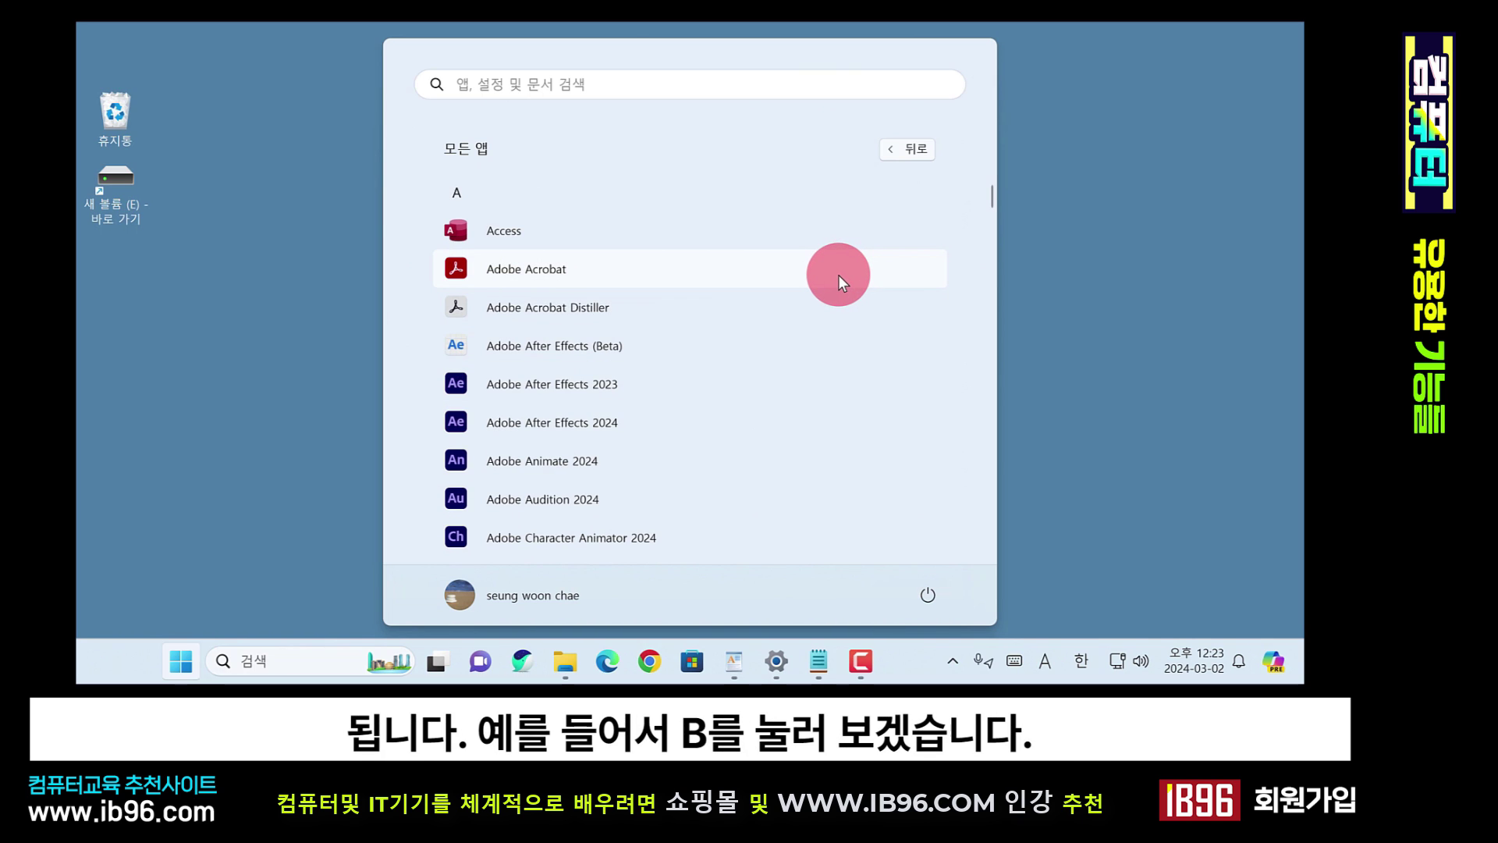
- Search for "bl" and shorten the search term back to "b"
text(b)
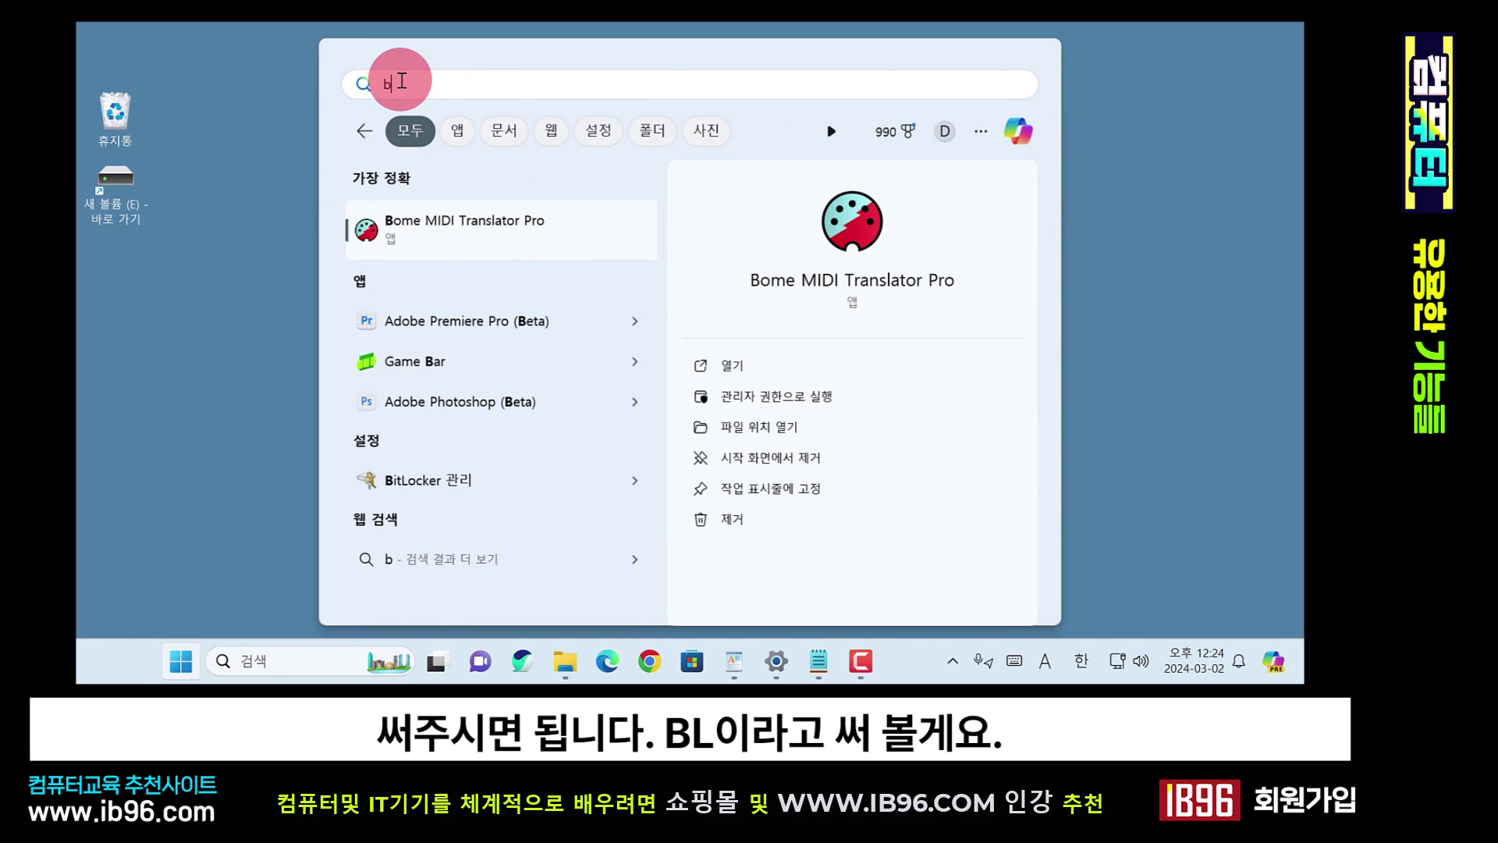
text(l)
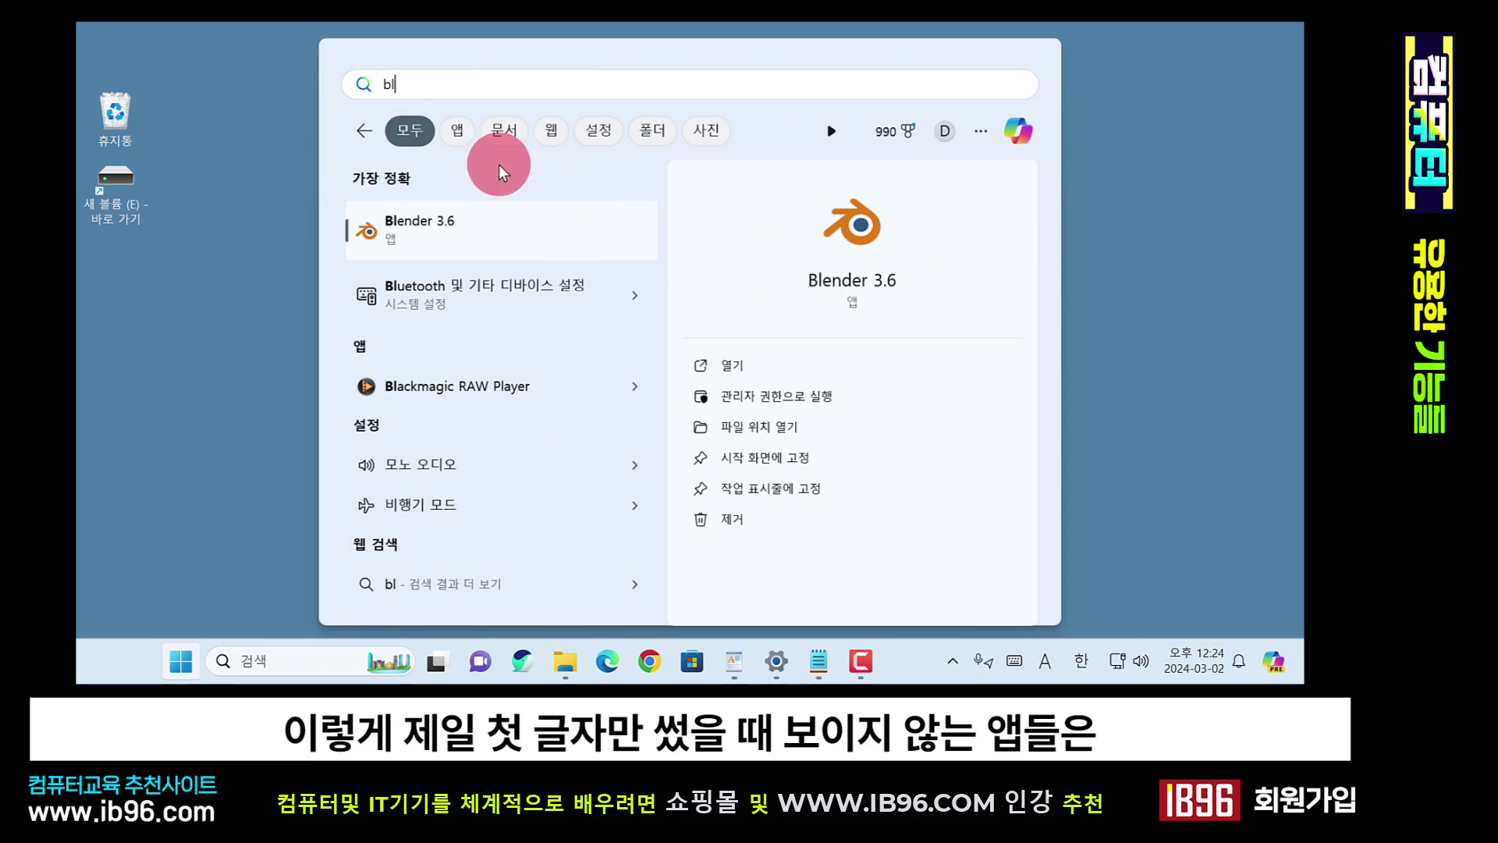
key(BackSpace)
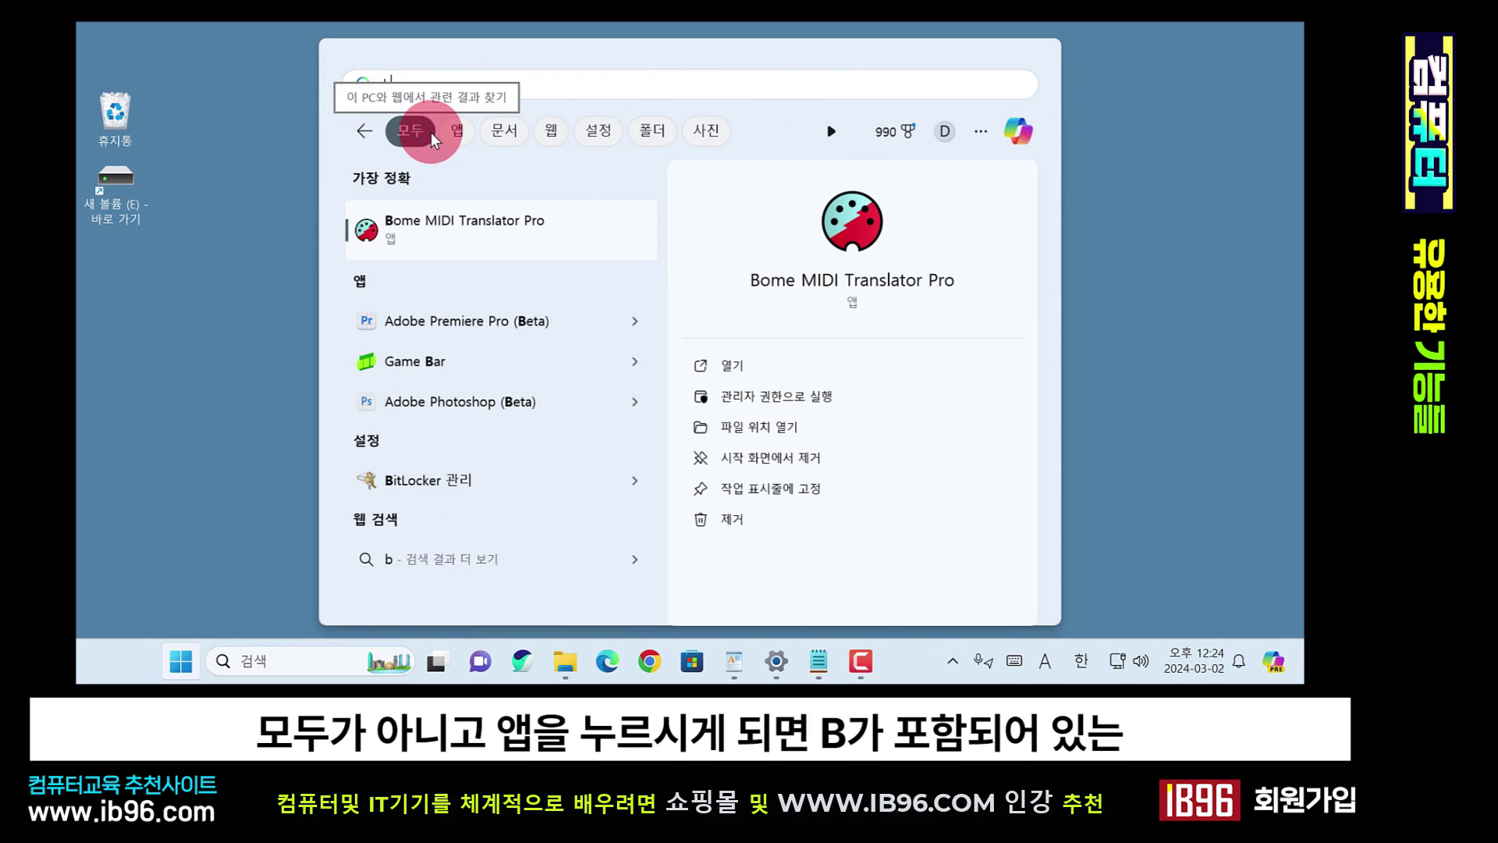
- Limit the results for "b" to apps and look through the matching entries
click(459, 134)
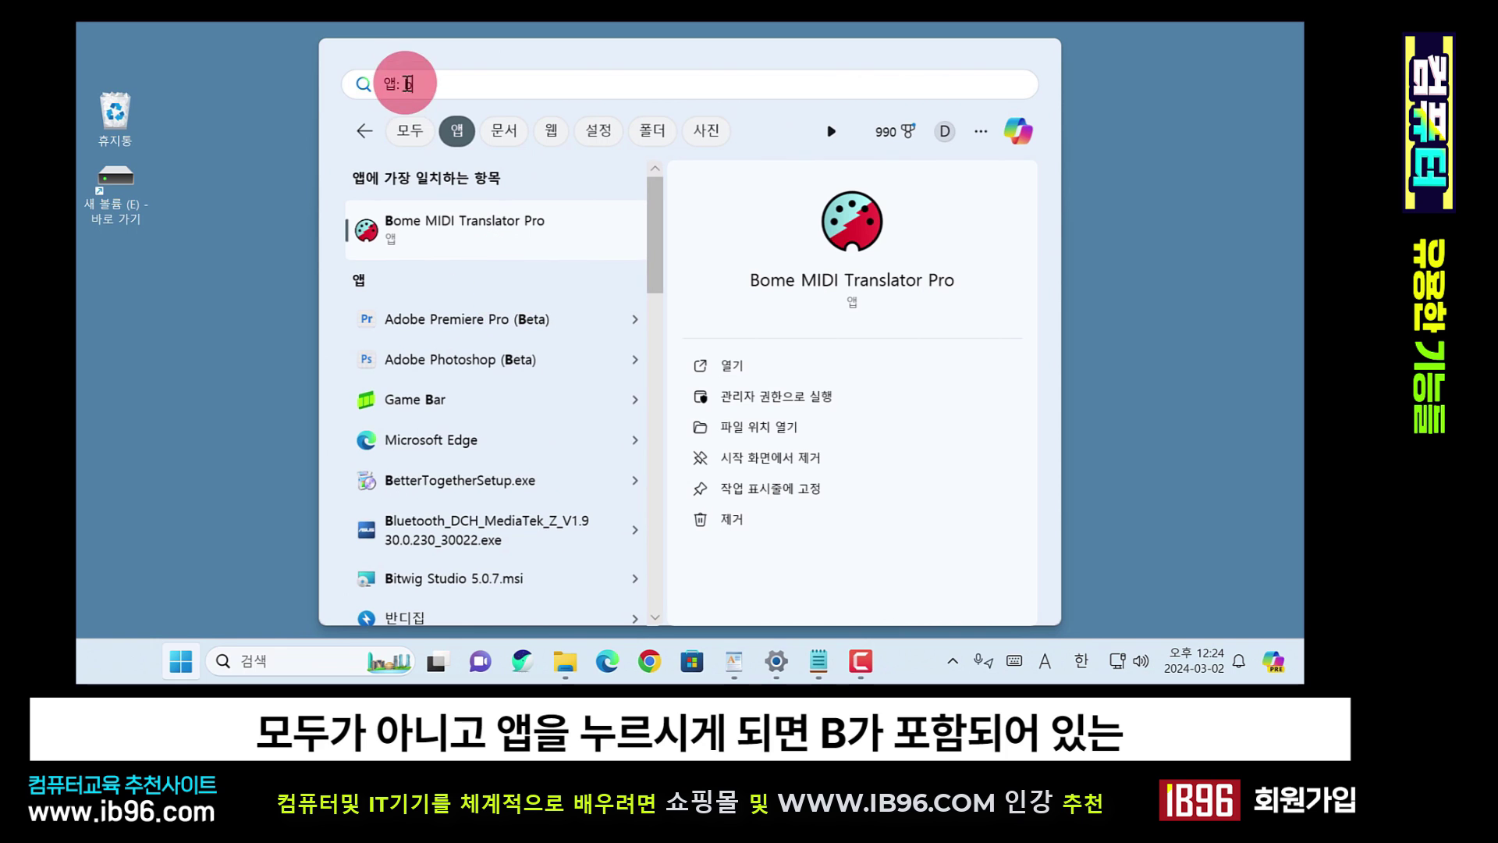
scroll(530, 379, down, 10)
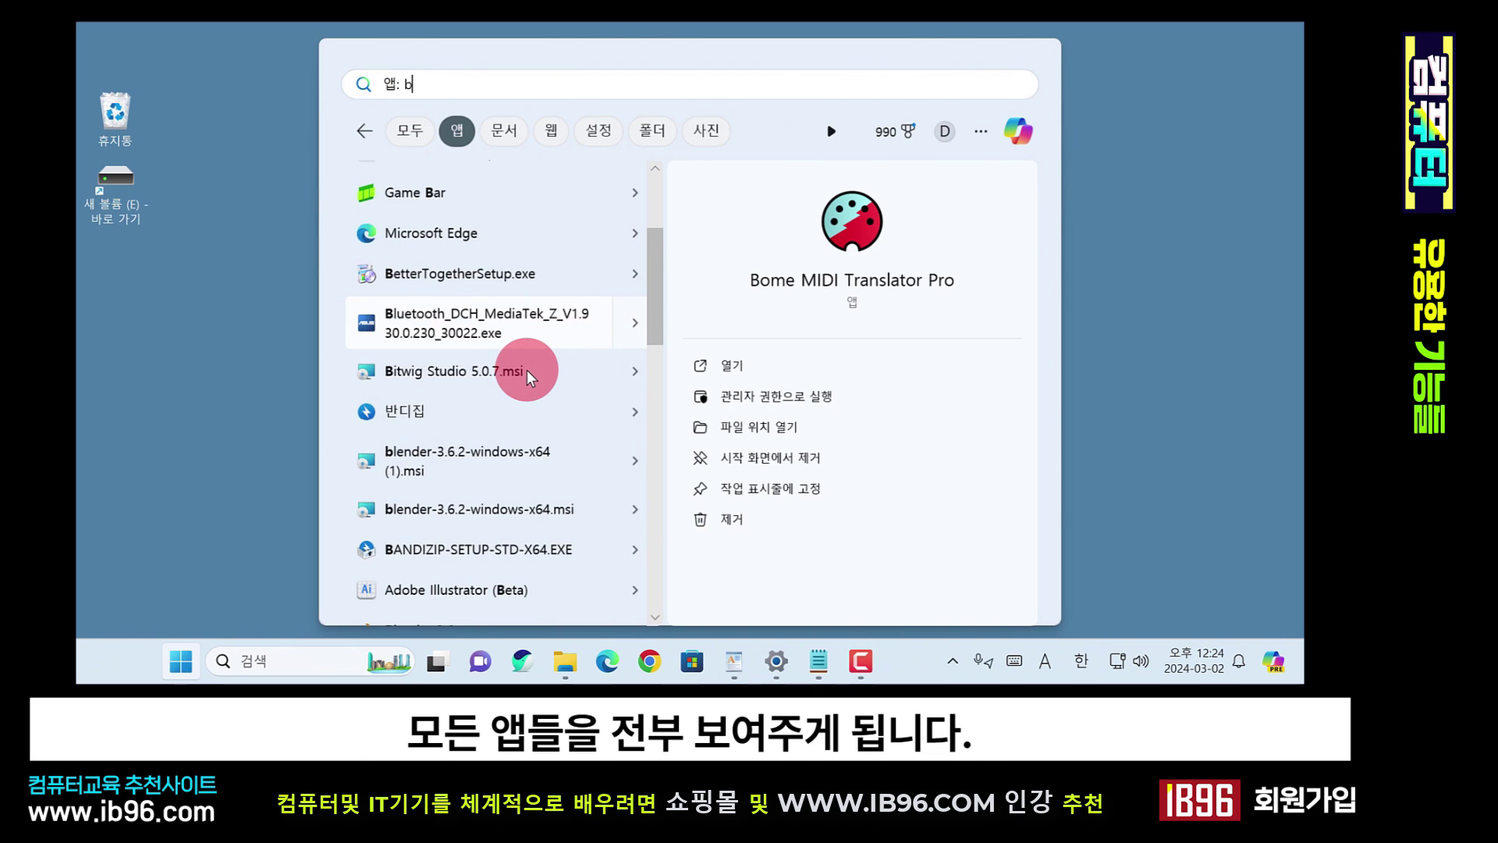
scroll(531, 379, up, 10)
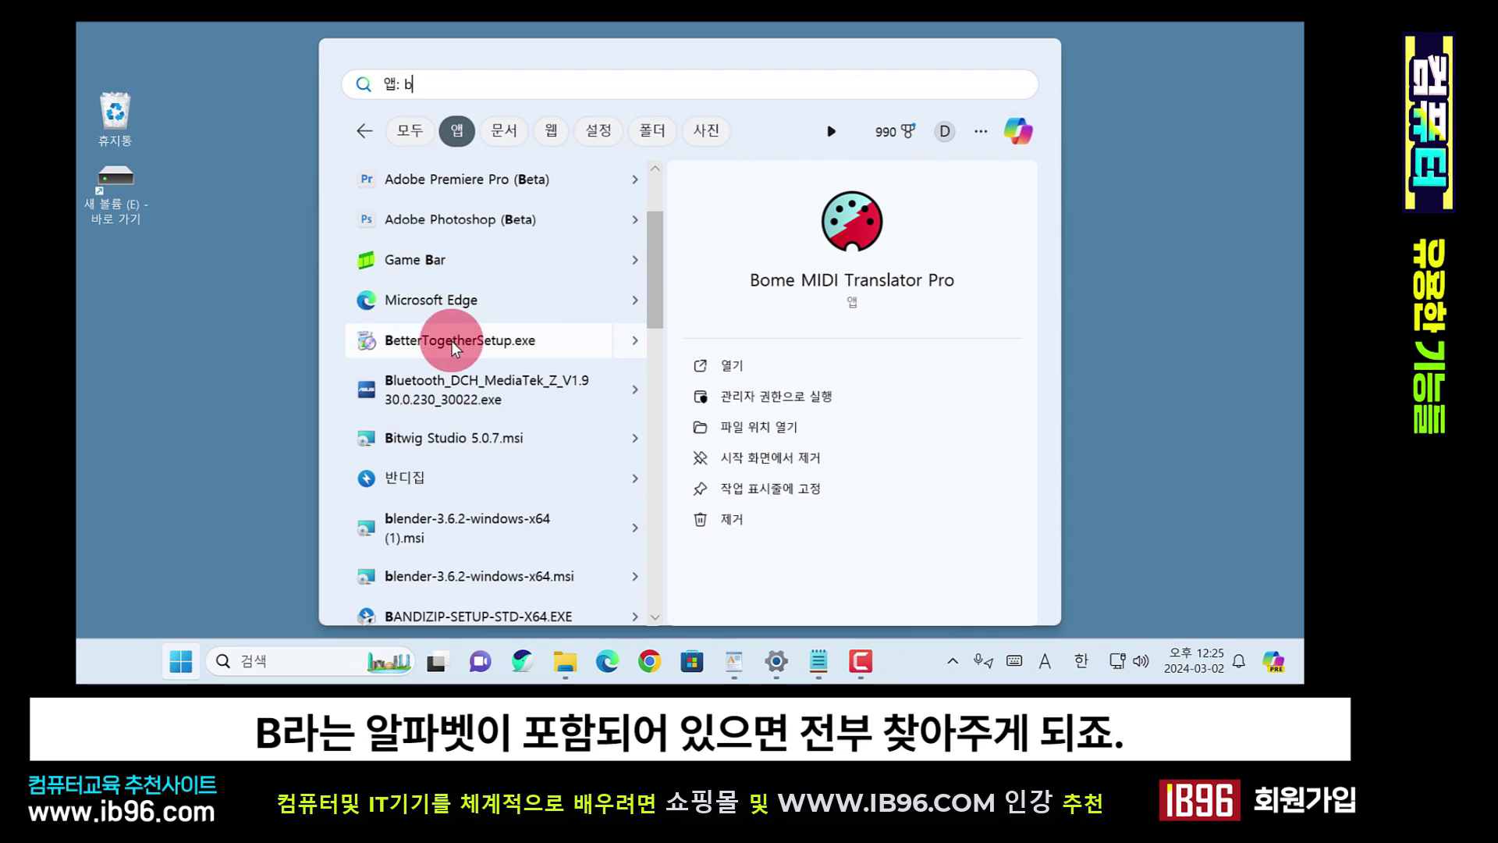
scroll(440, 382, down, 4)
scroll(452, 382, up, 5)
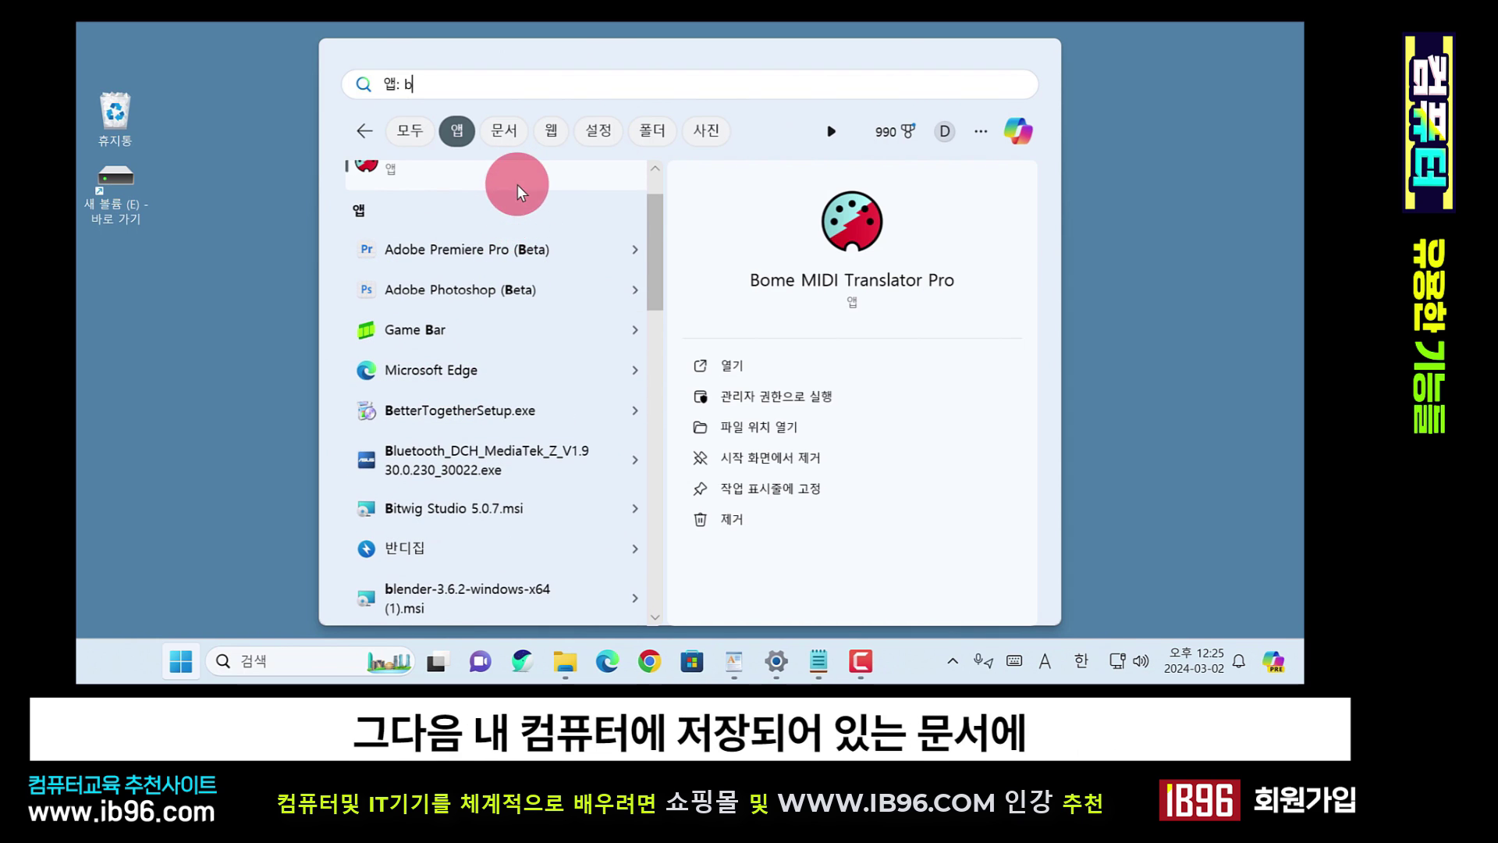
- Show only the documents that match "b" and look through the list
click(507, 132)
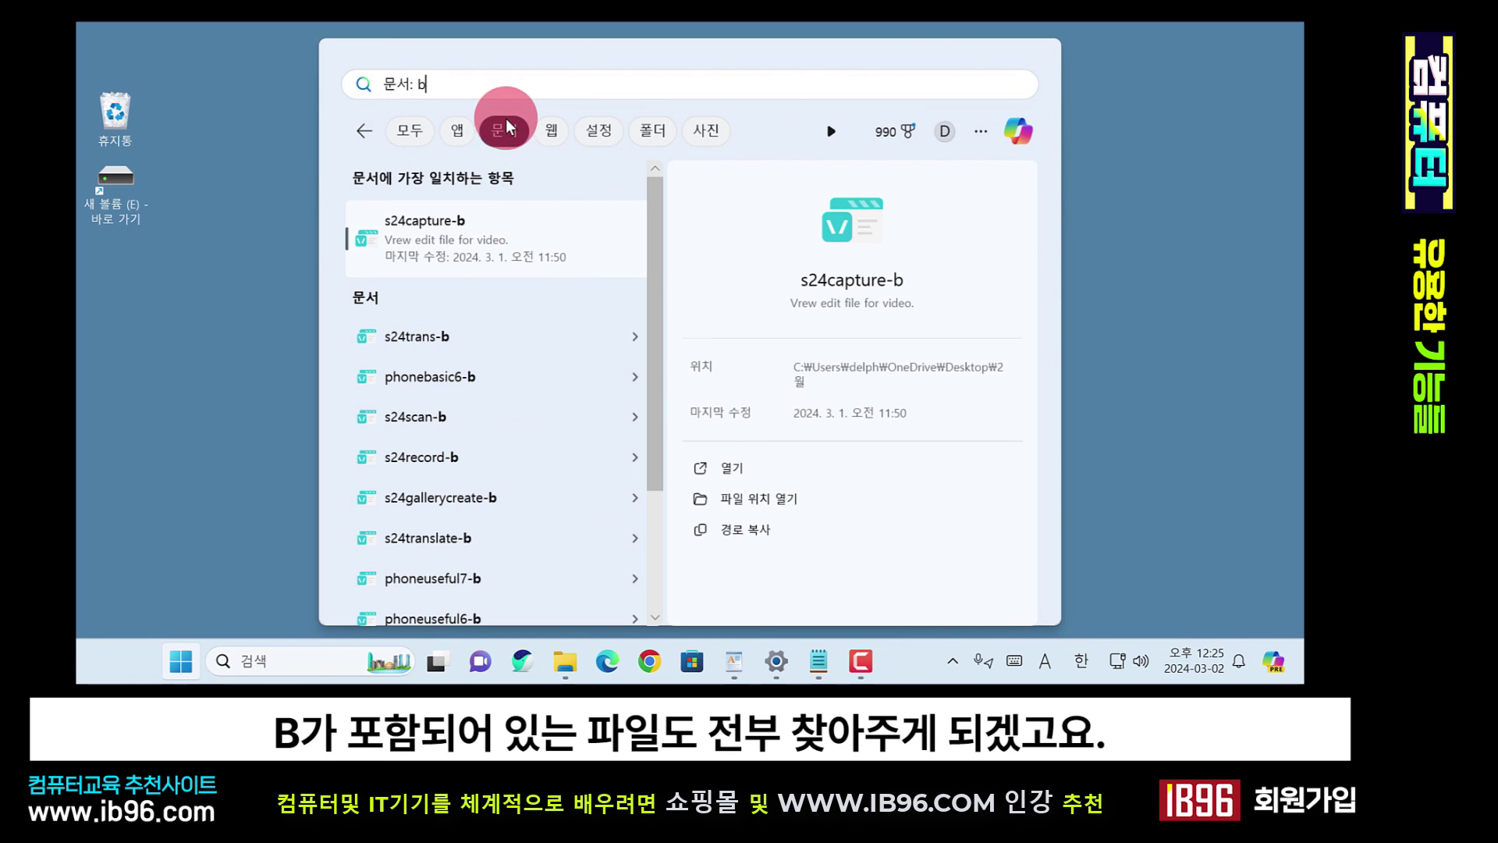
scroll(484, 372, down, 2)
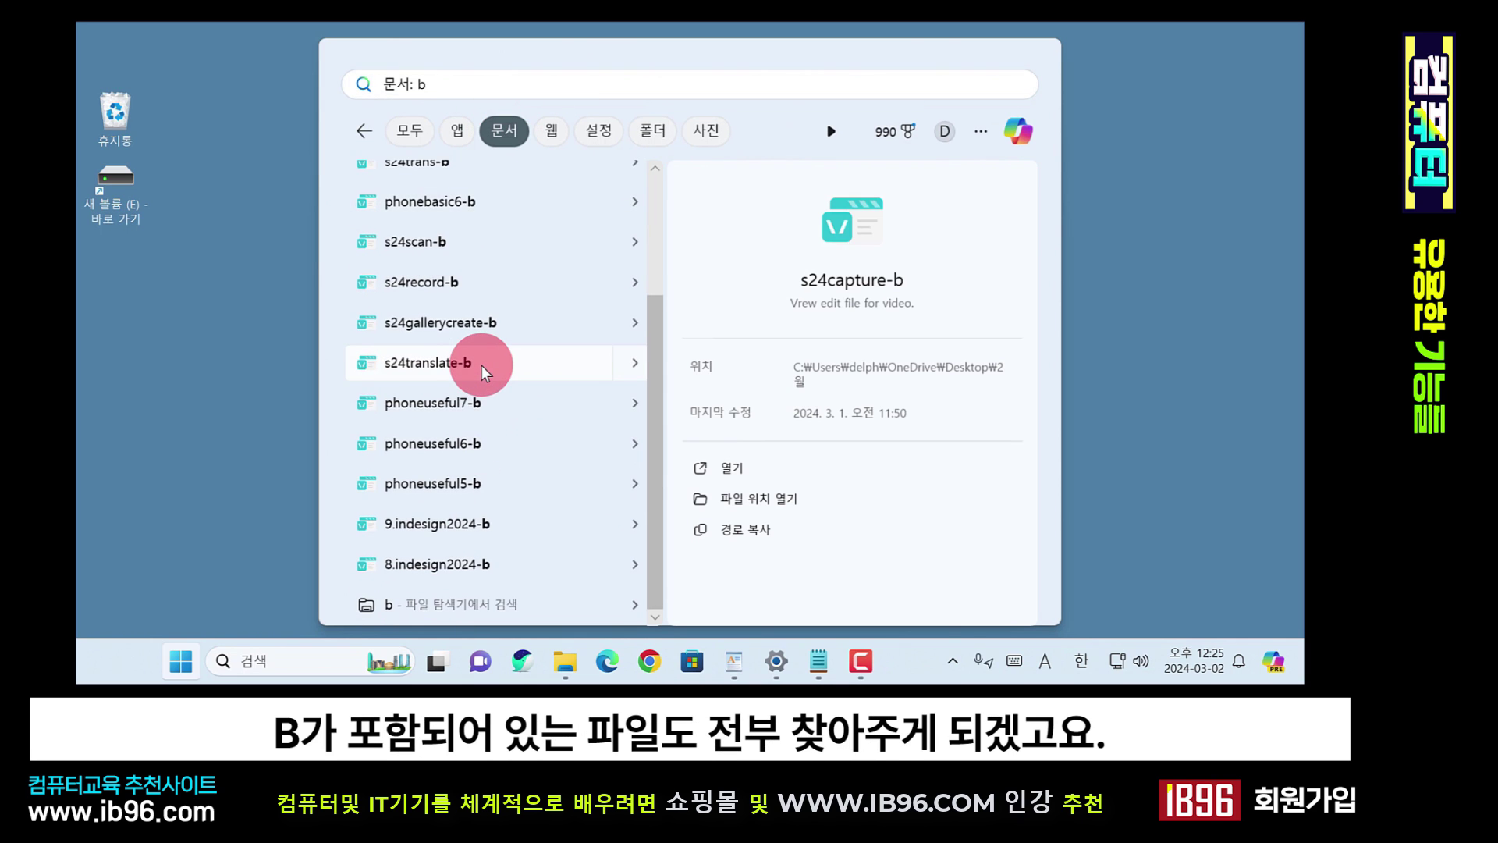
scroll(484, 372, up, 2)
- Switch the "b" search to web results and look through the suggestions
click(551, 130)
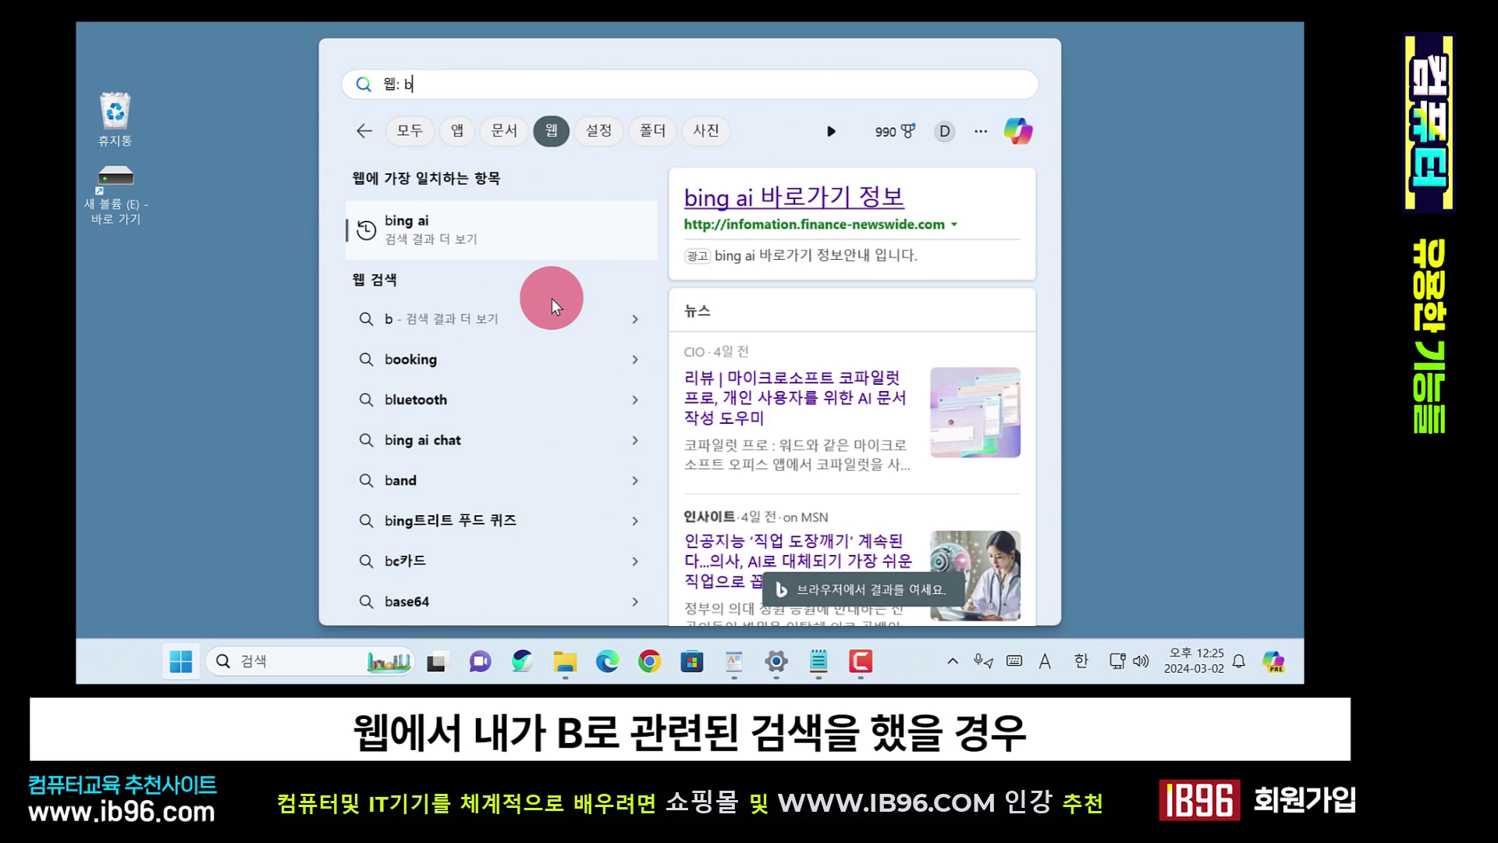
scroll(477, 472, down, 1)
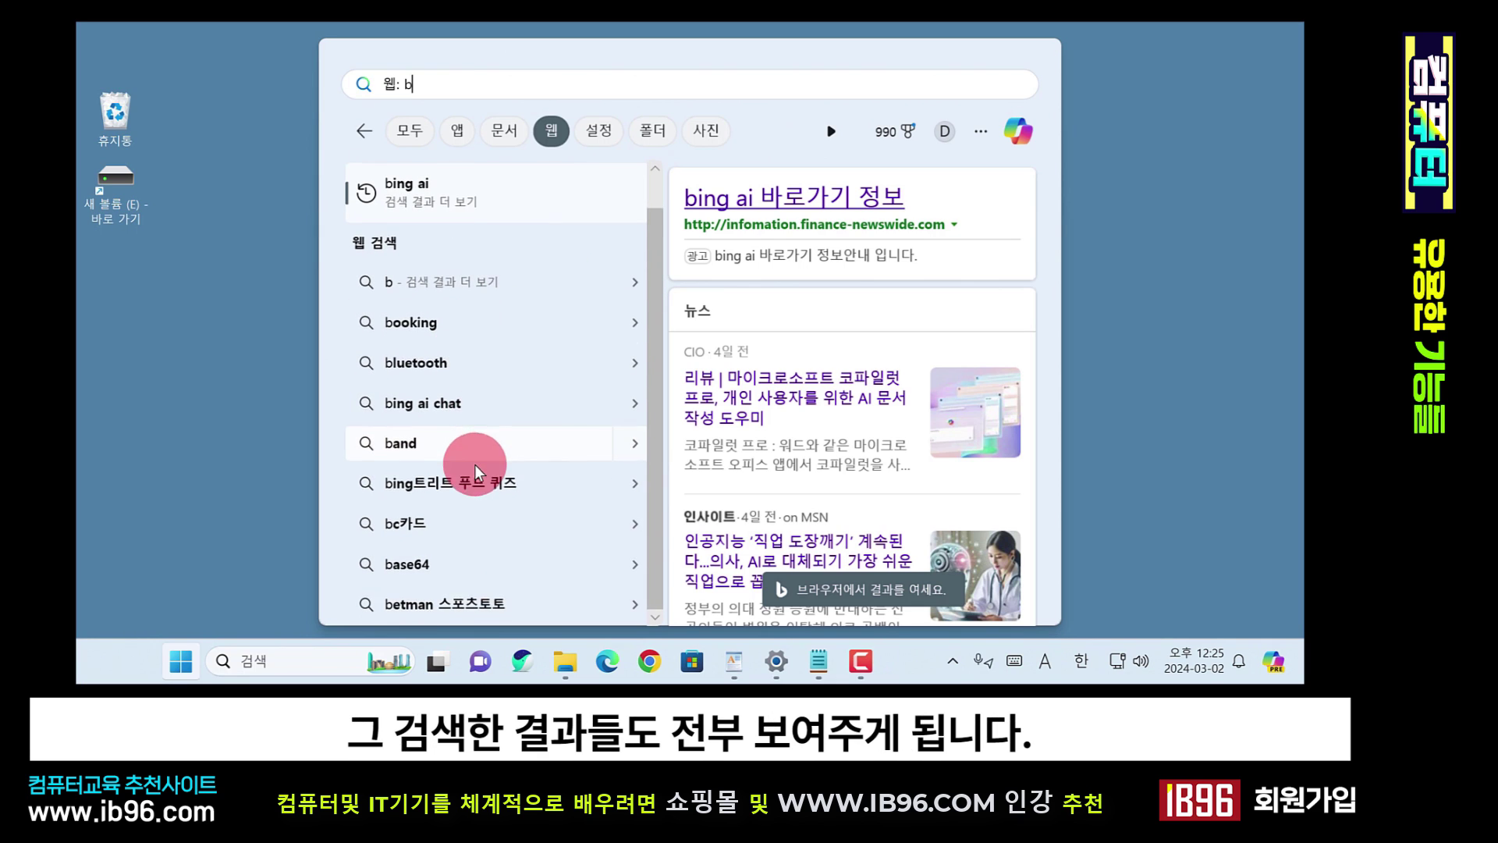
scroll(474, 554, up, 1)
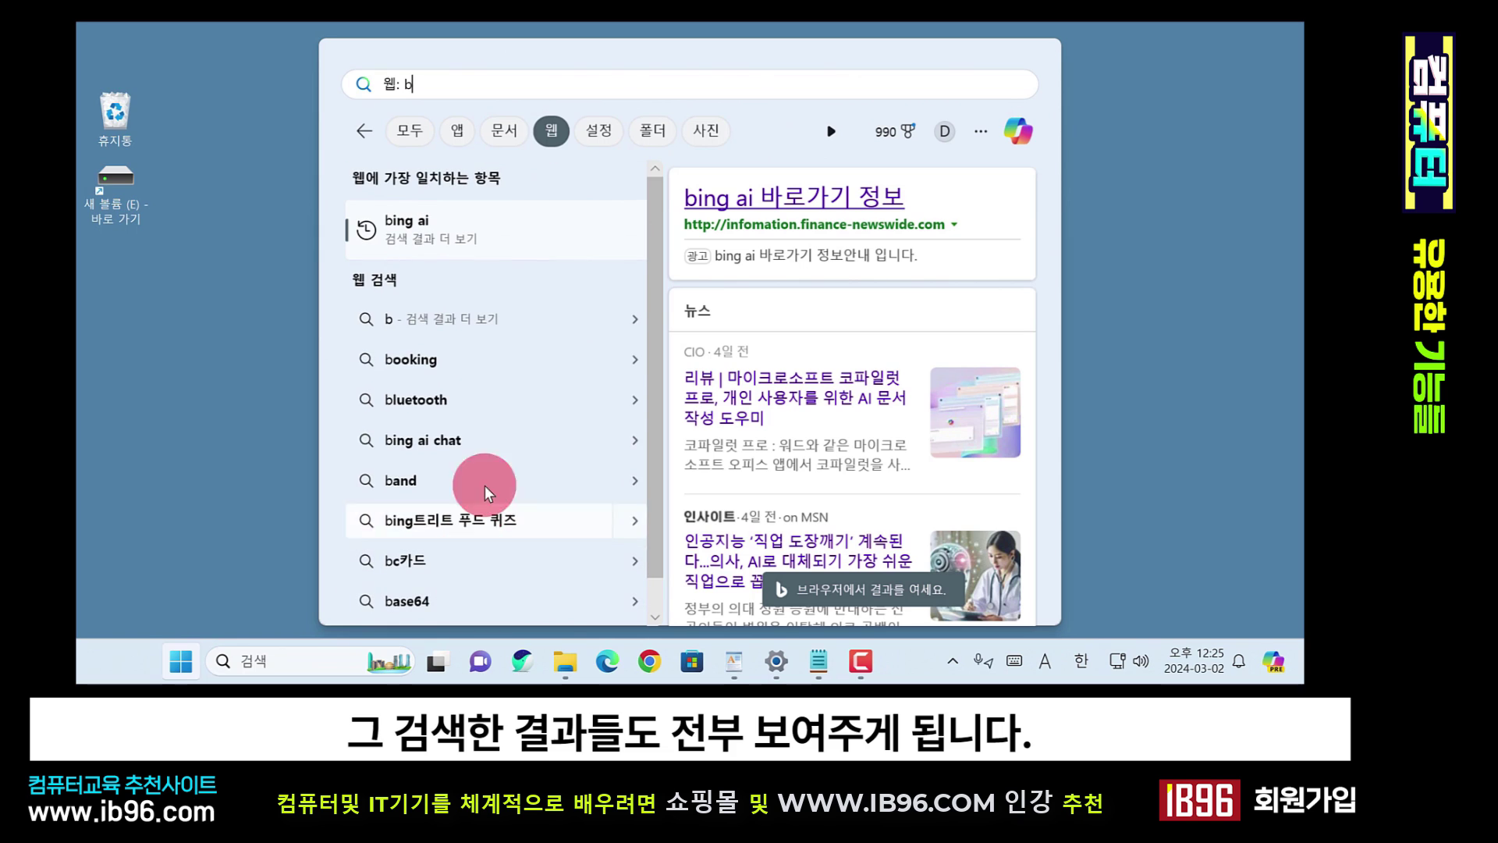
- Filter the "b" search to system settings and review the matching entries
click(596, 133)
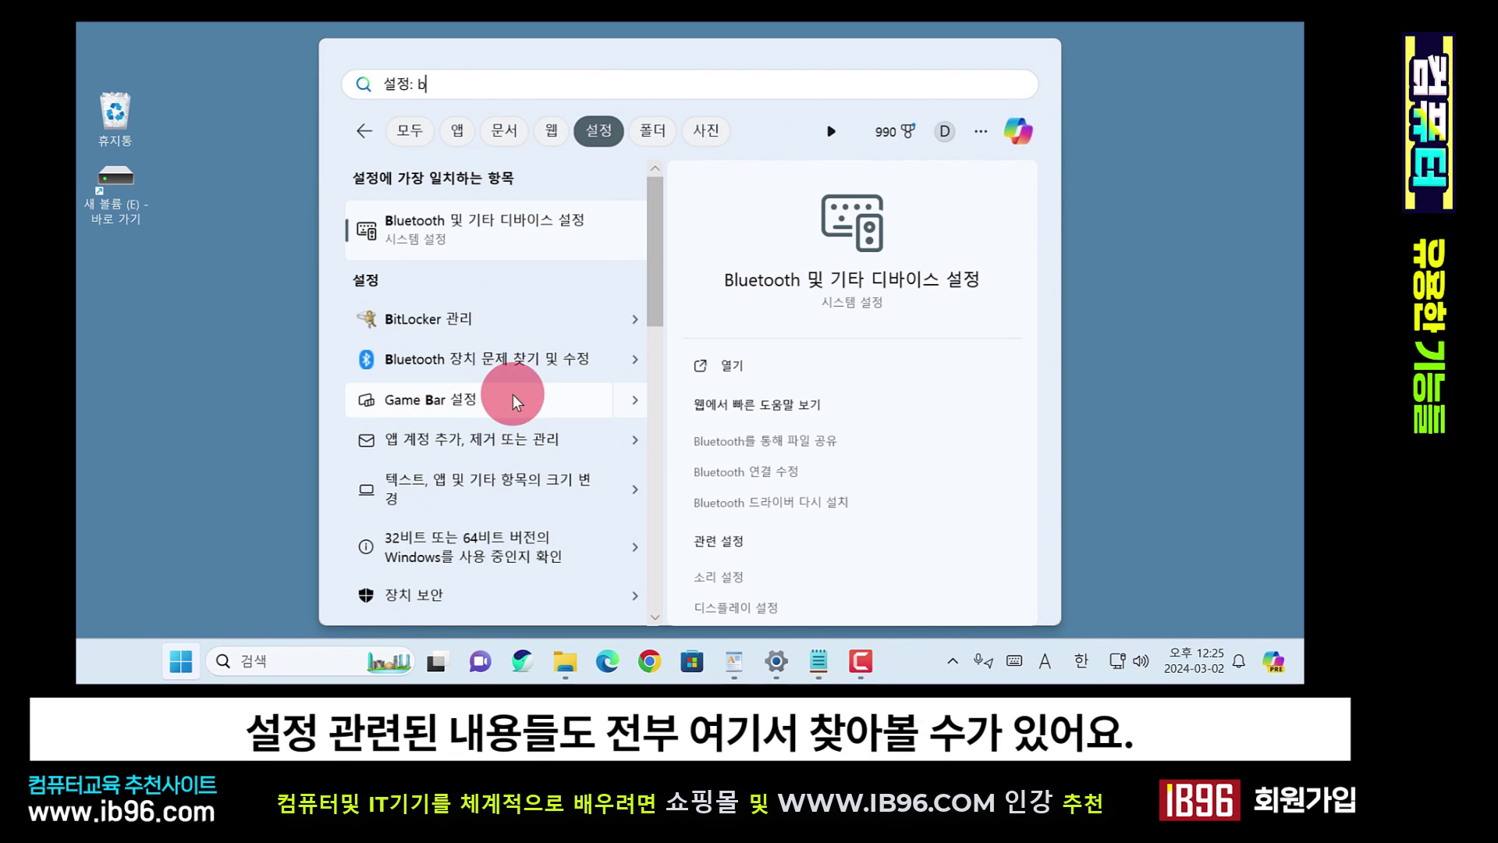
scroll(502, 414, down, 3)
scroll(507, 417, up, 3)
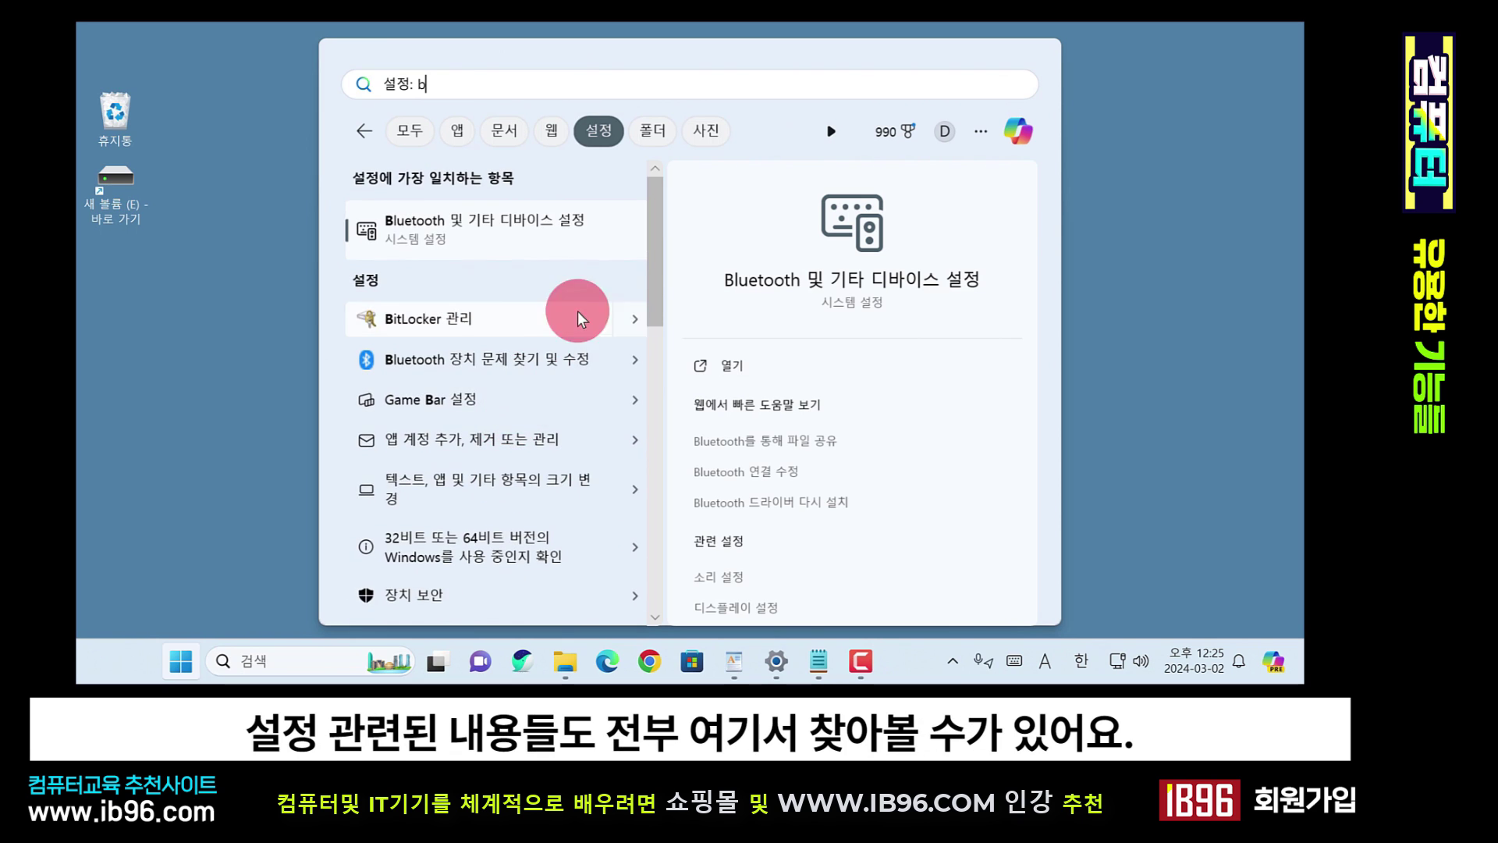
- Look through the folders that match "b" and switch the results to matching photos
click(655, 131)
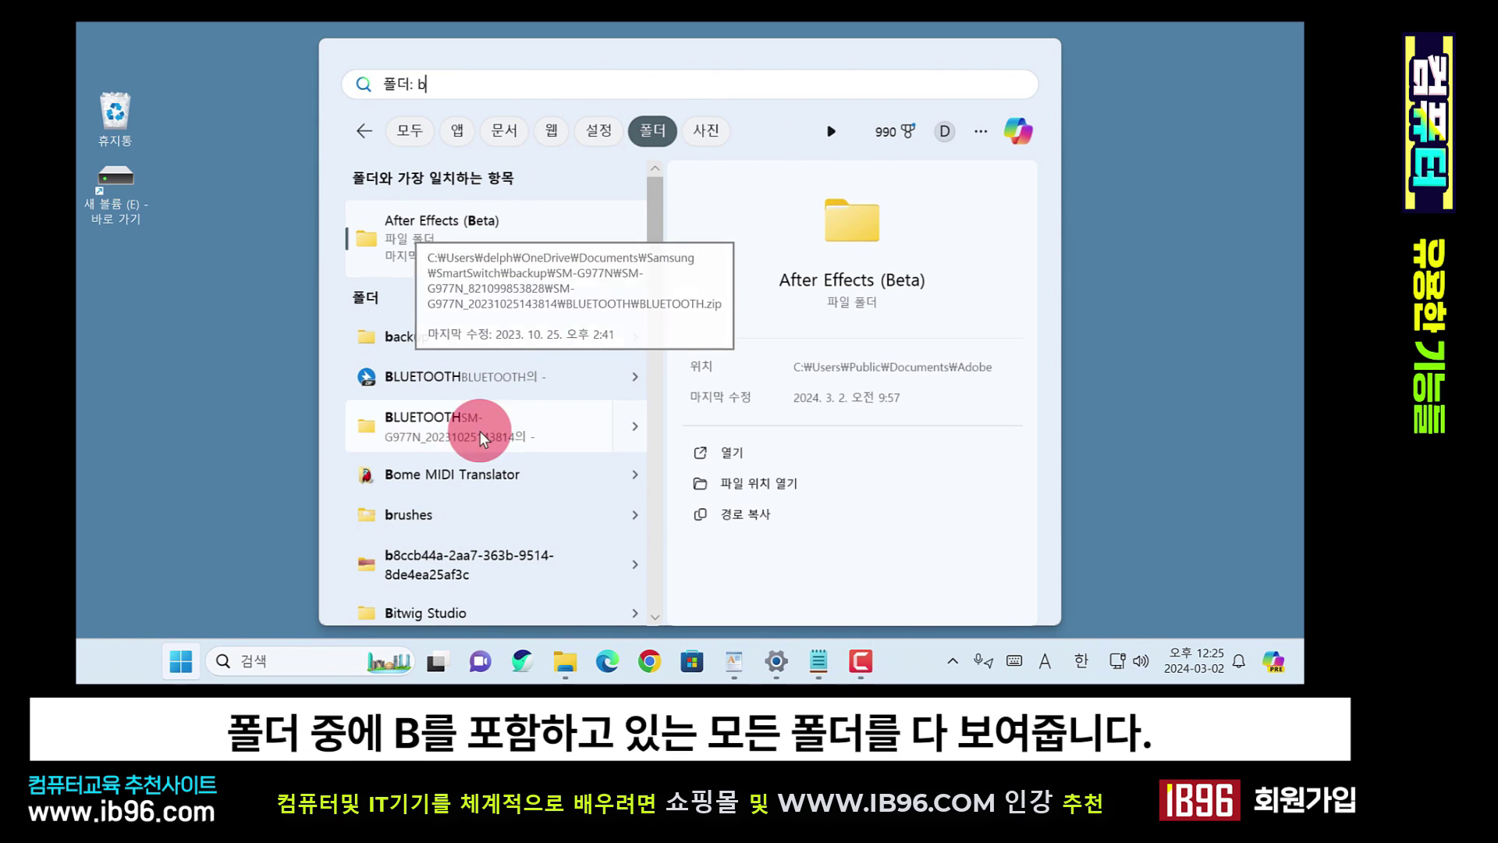
scroll(442, 525, down, 2)
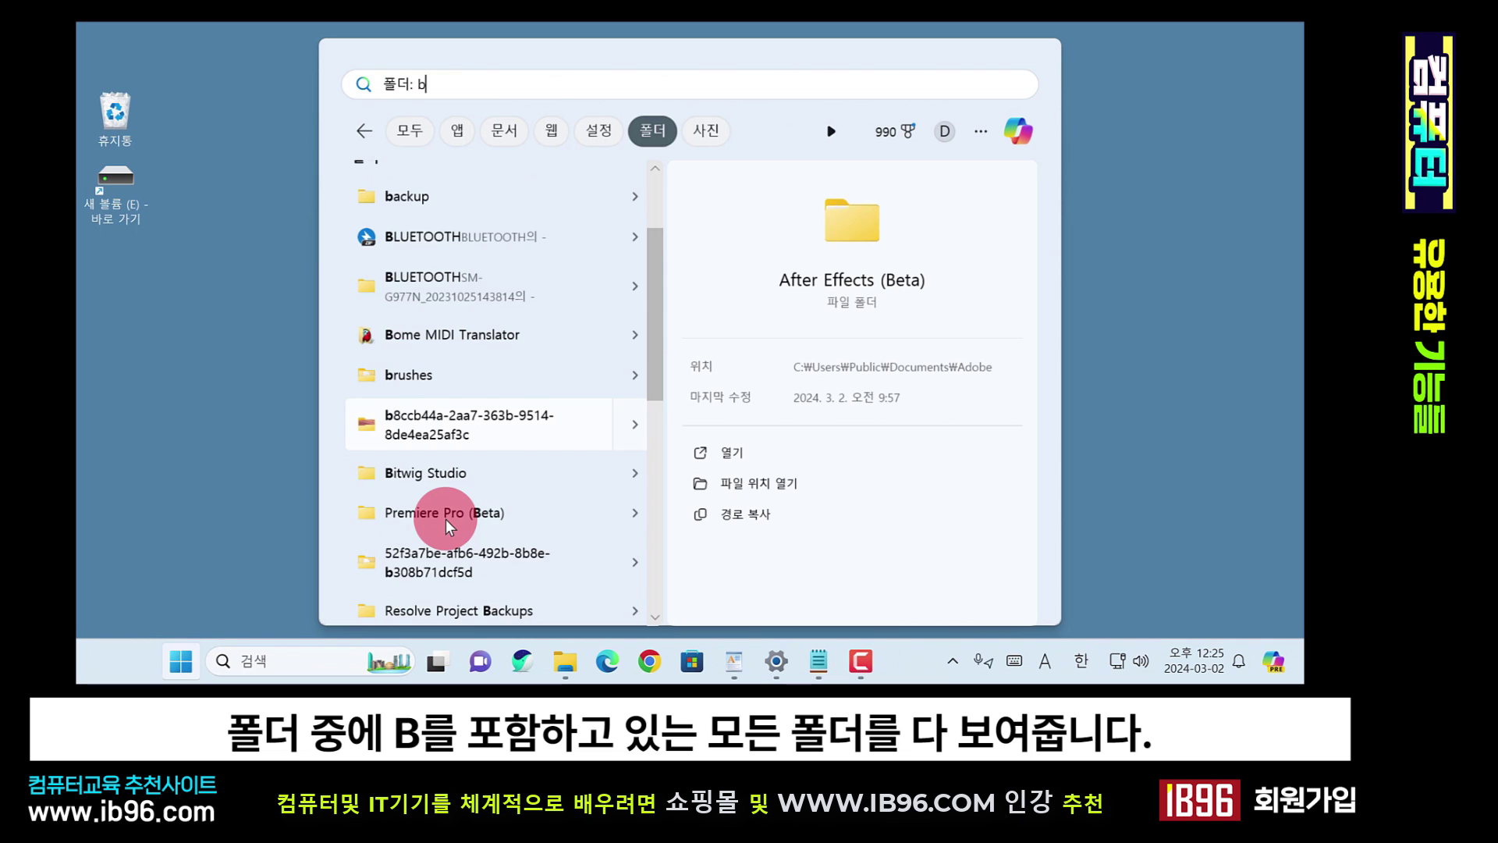
scroll(448, 524, up, 2)
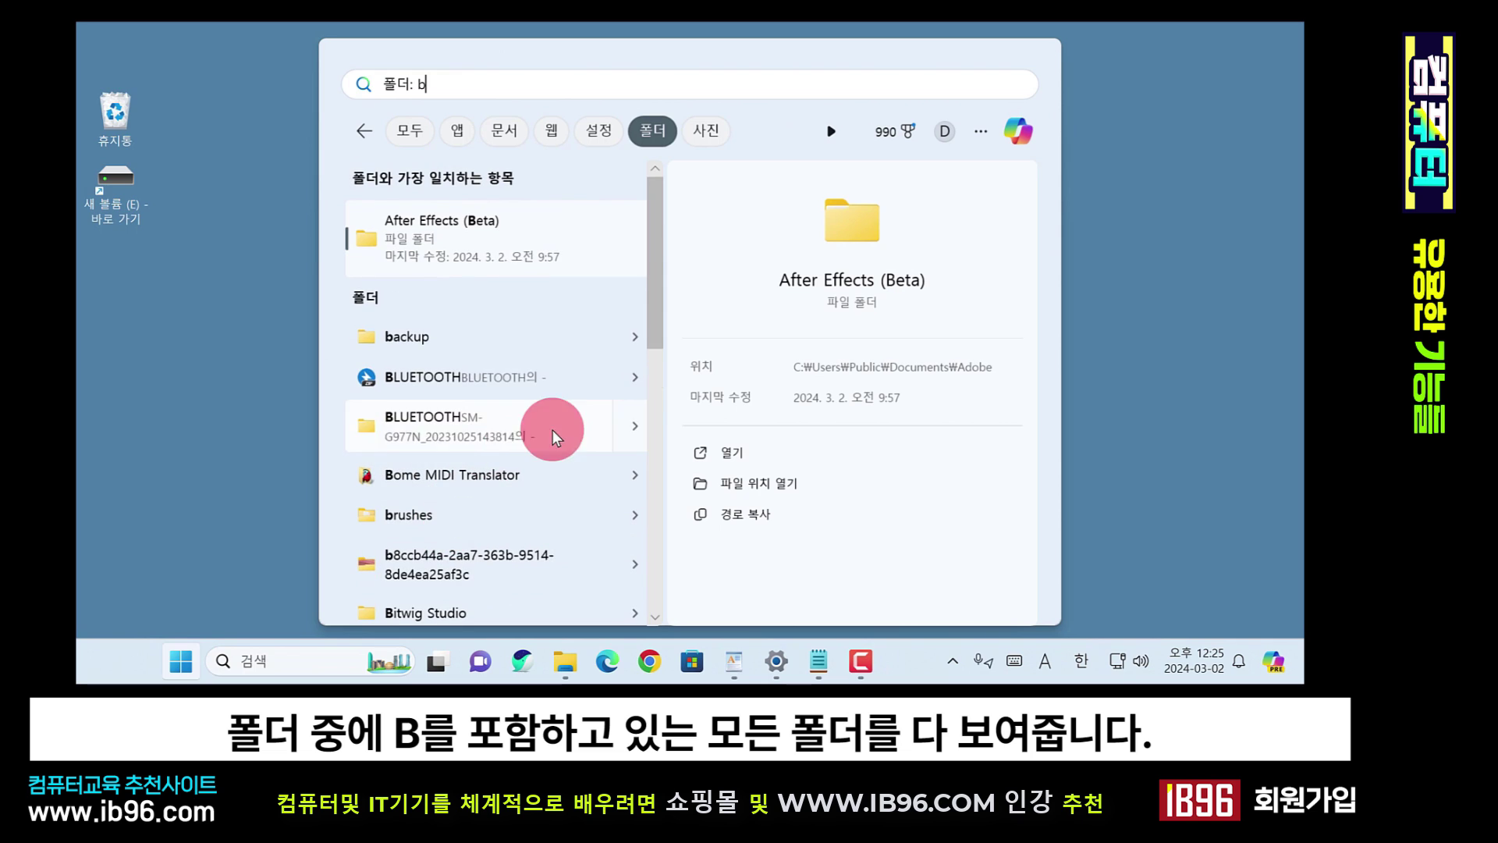
click(714, 135)
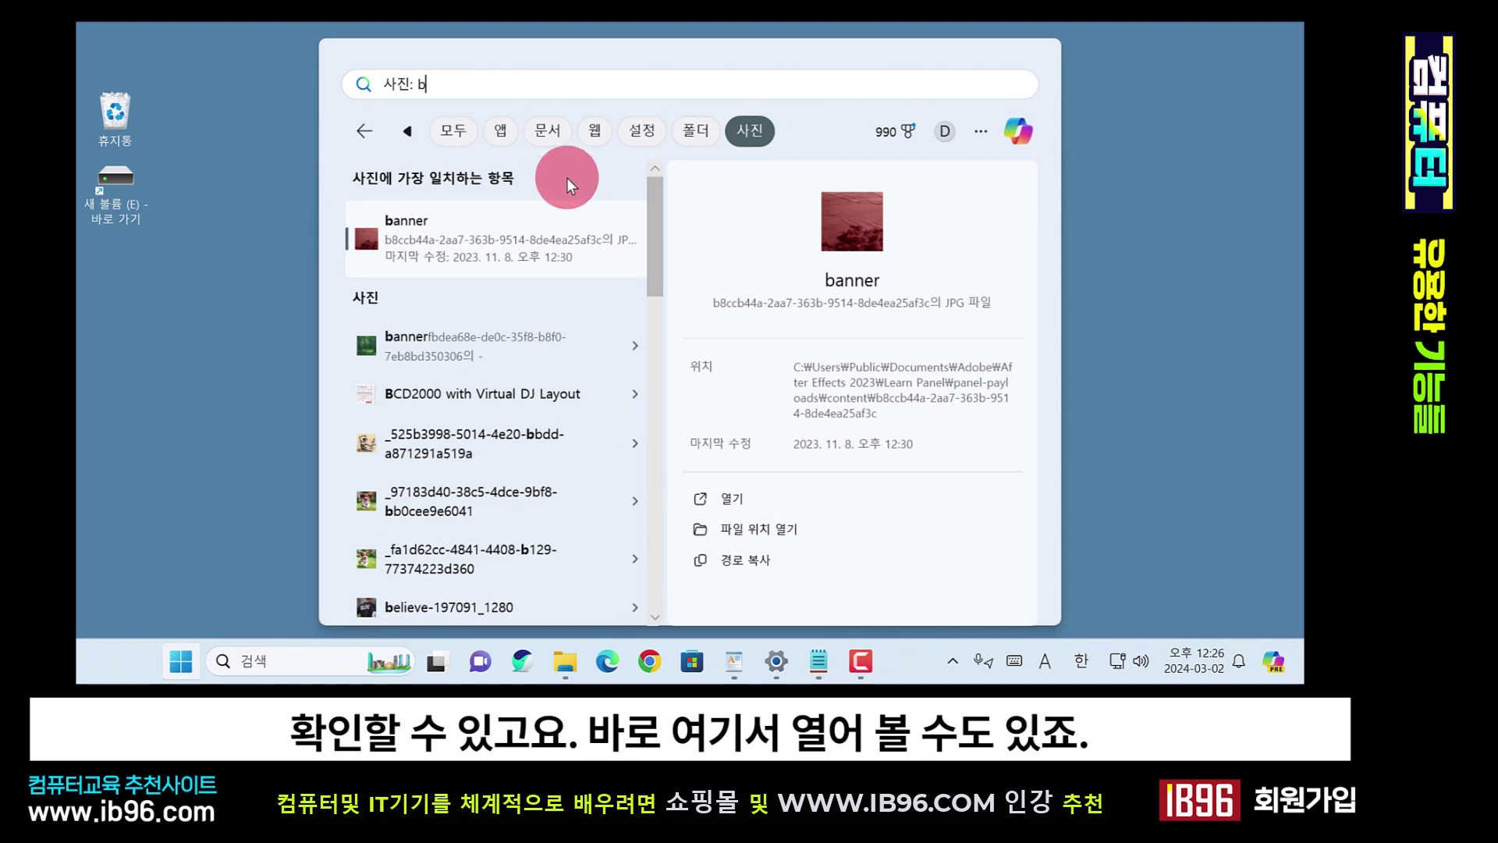
- Return to the document matches for "b" and step down through the listed files
click(549, 135)
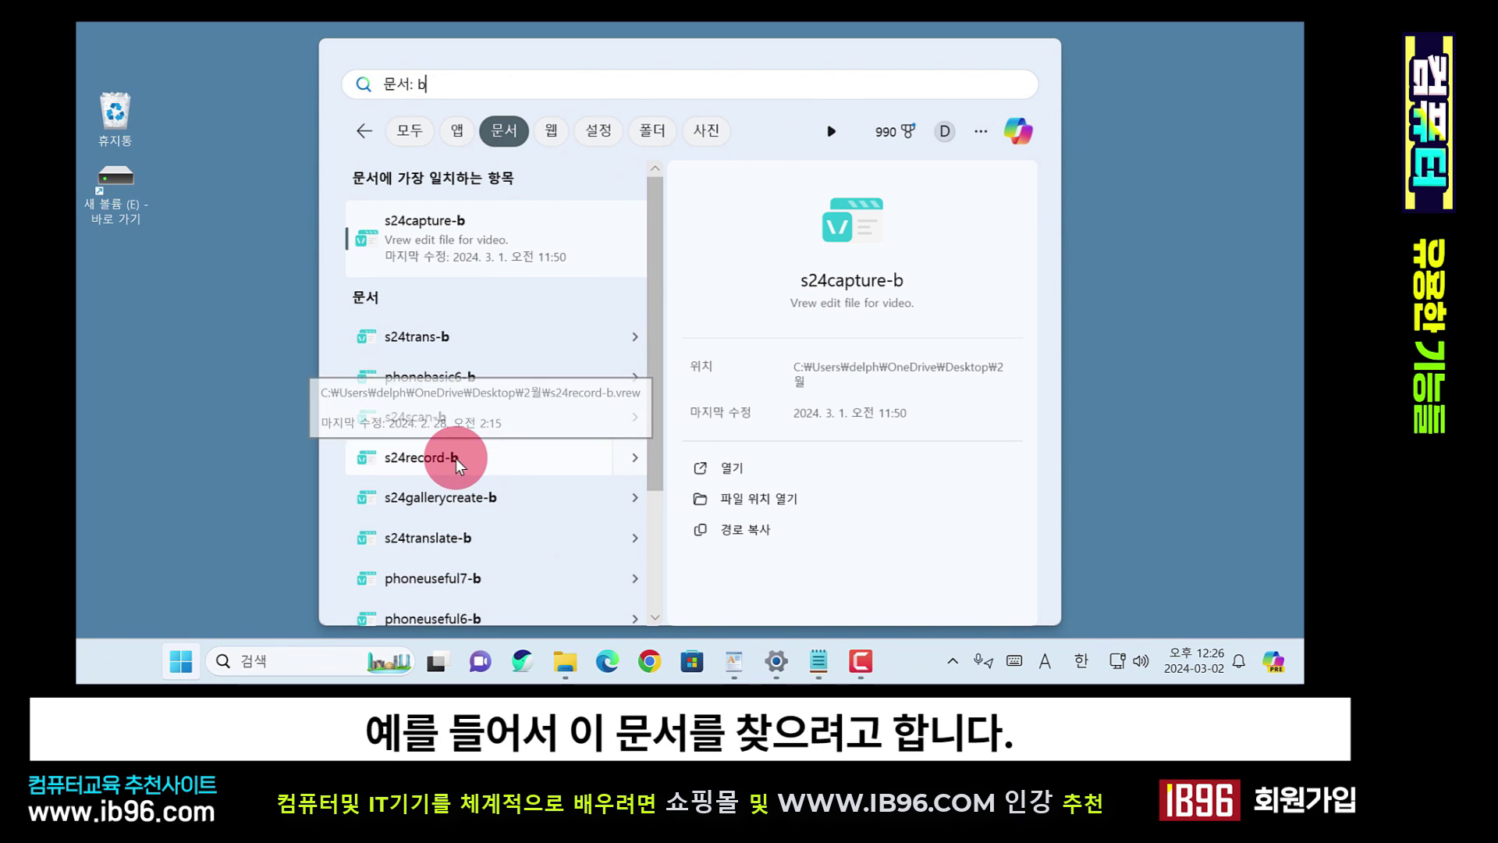
key(Down)
key(Down)
key(Down)
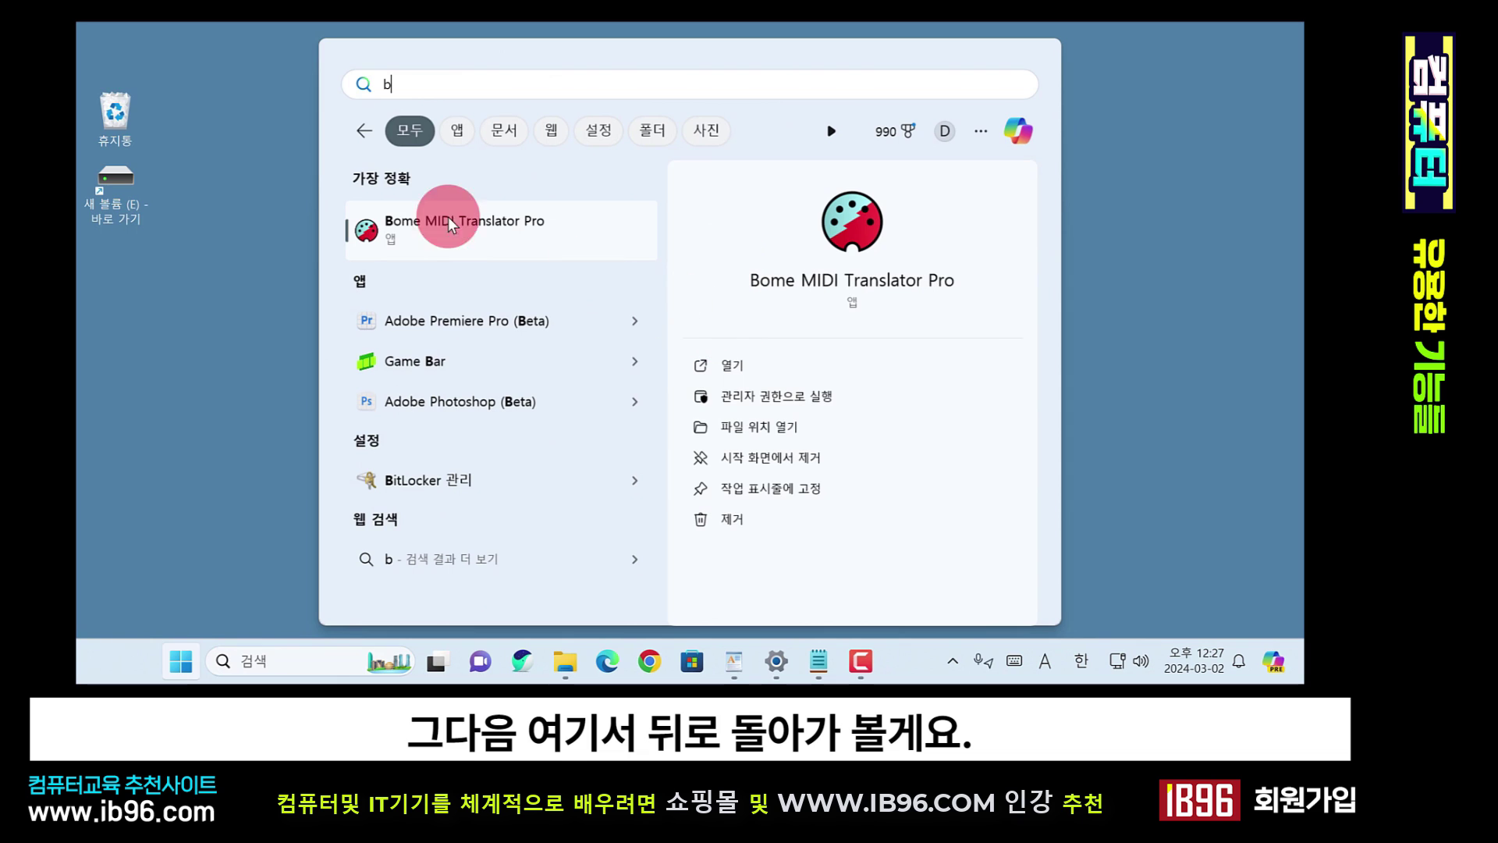
- Leave the search results and browse the search home page's daily highlights, games and popular searches
click(366, 134)
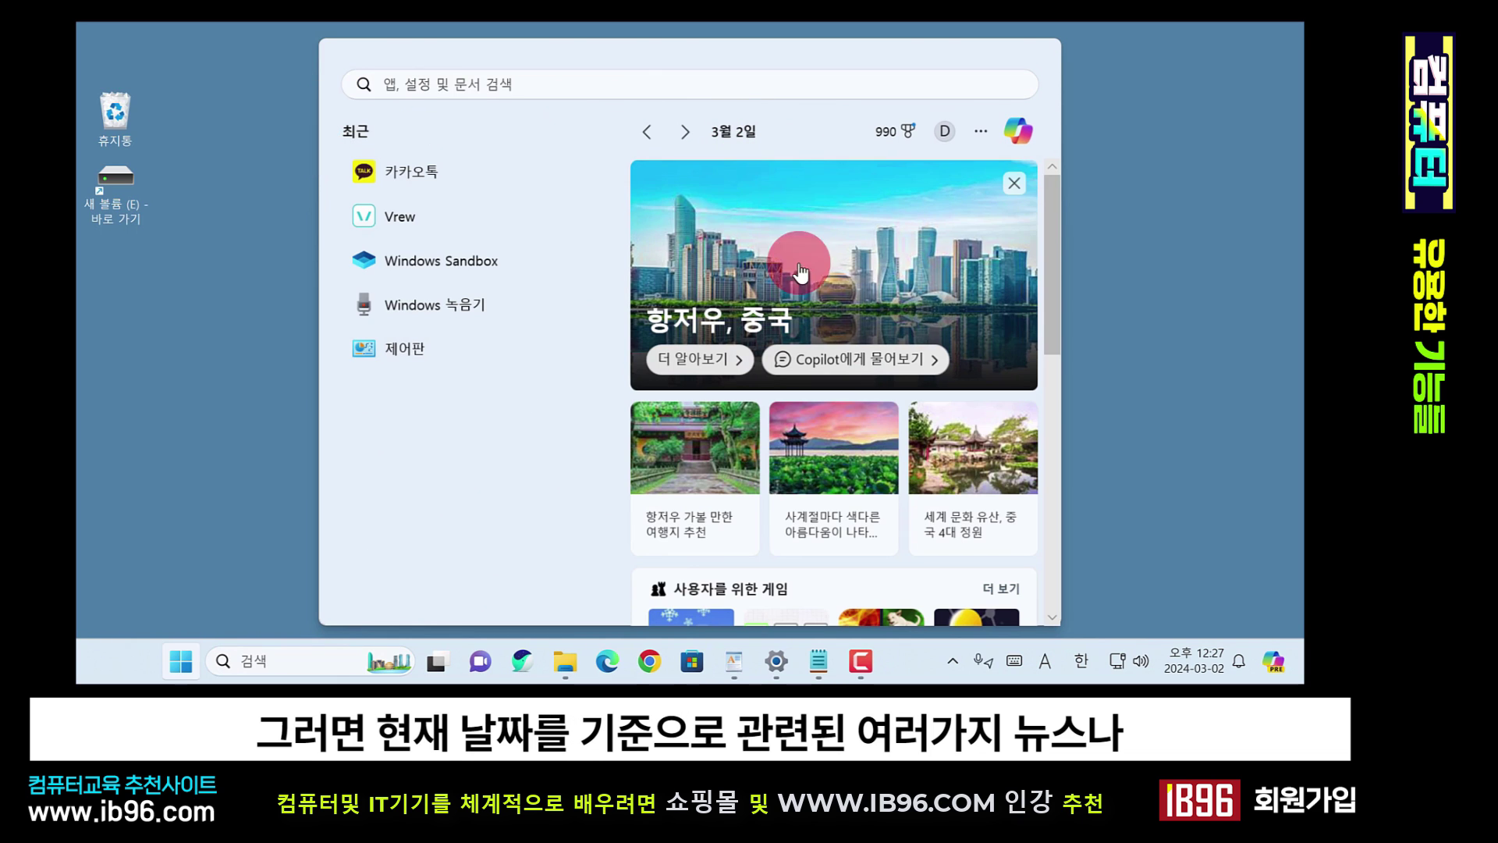
scroll(914, 367, down, 5)
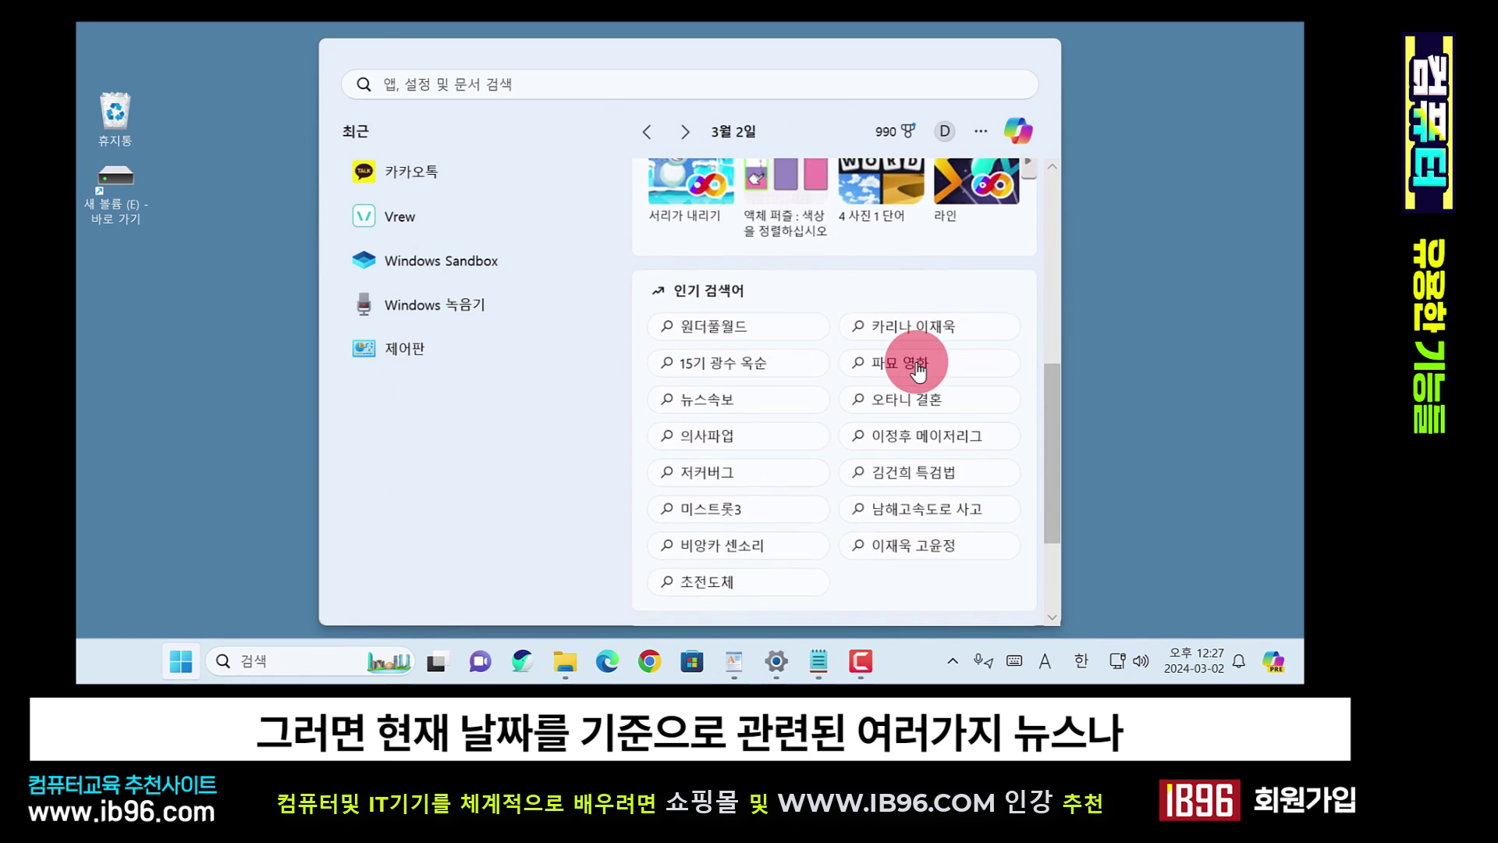
scroll(917, 372, up, 5)
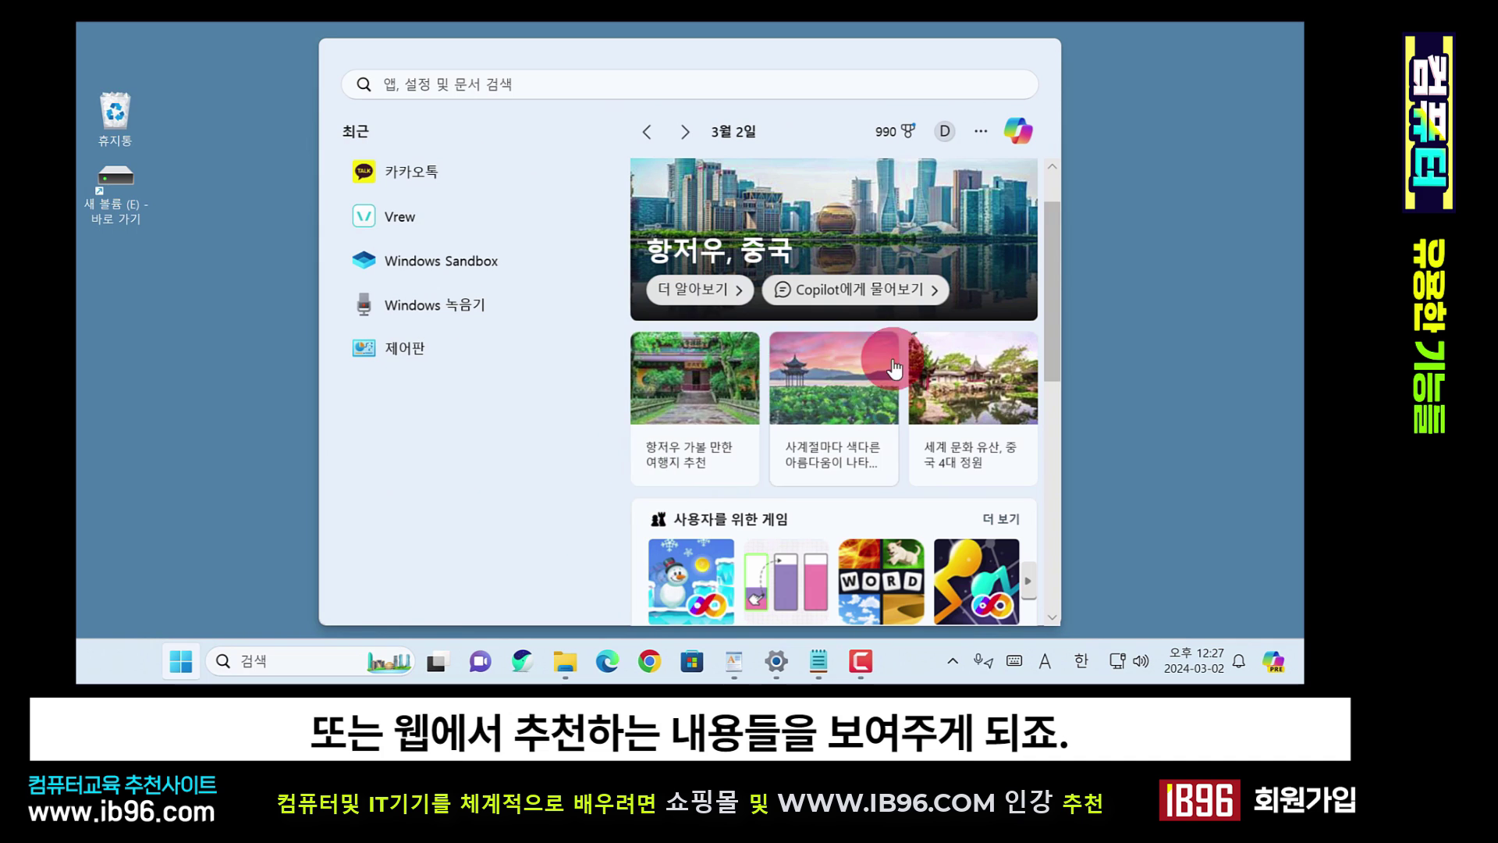
scroll(919, 362, down, 2)
scroll(923, 382, up, 2)
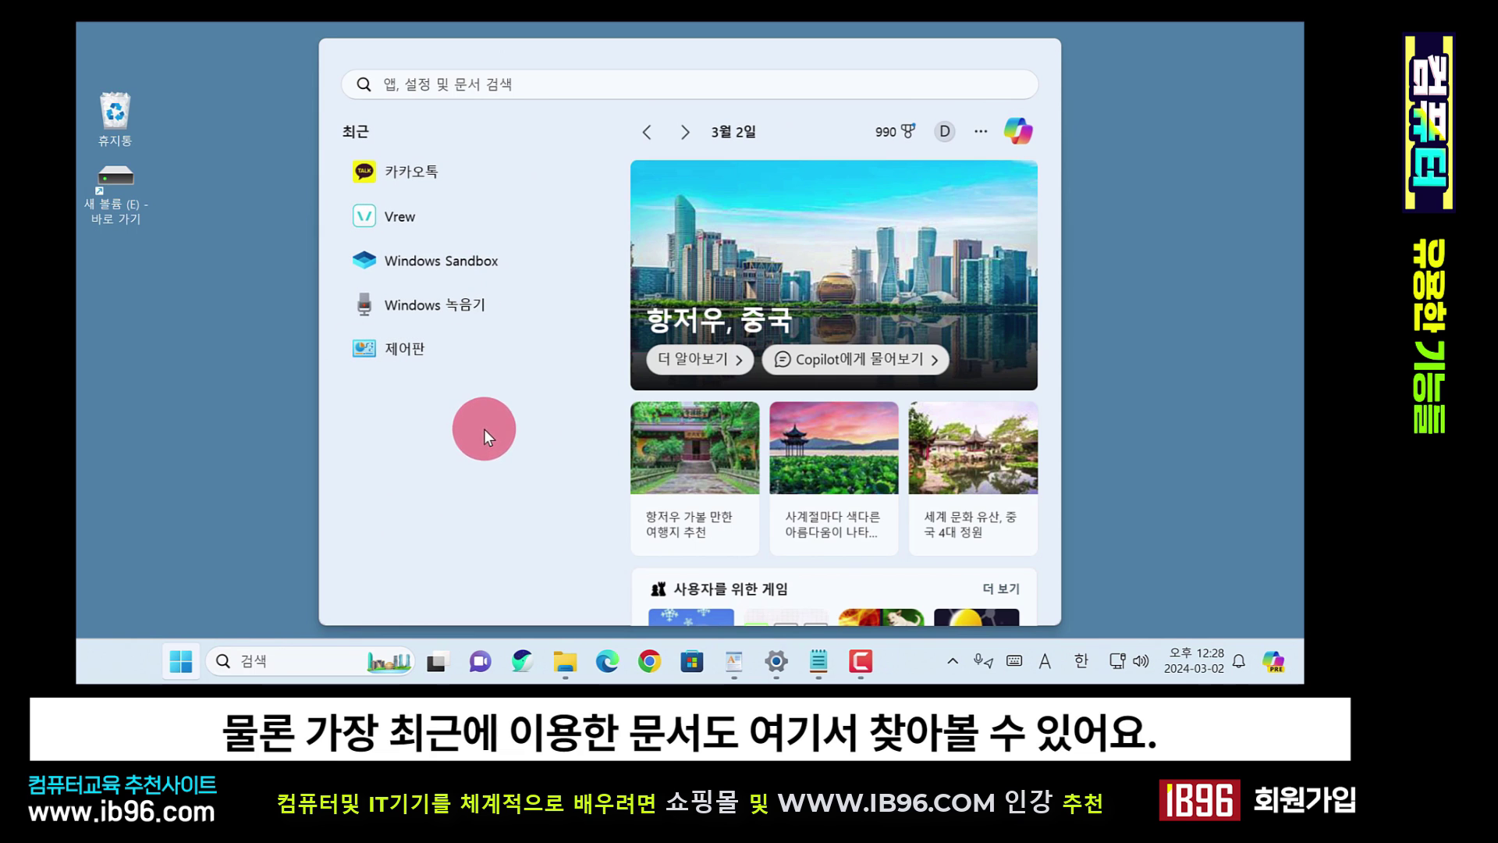
- Open Copilot in the browser from the search home page and ask "올해 서울에 벚꽃이 피는 시기는?"
click(1022, 133)
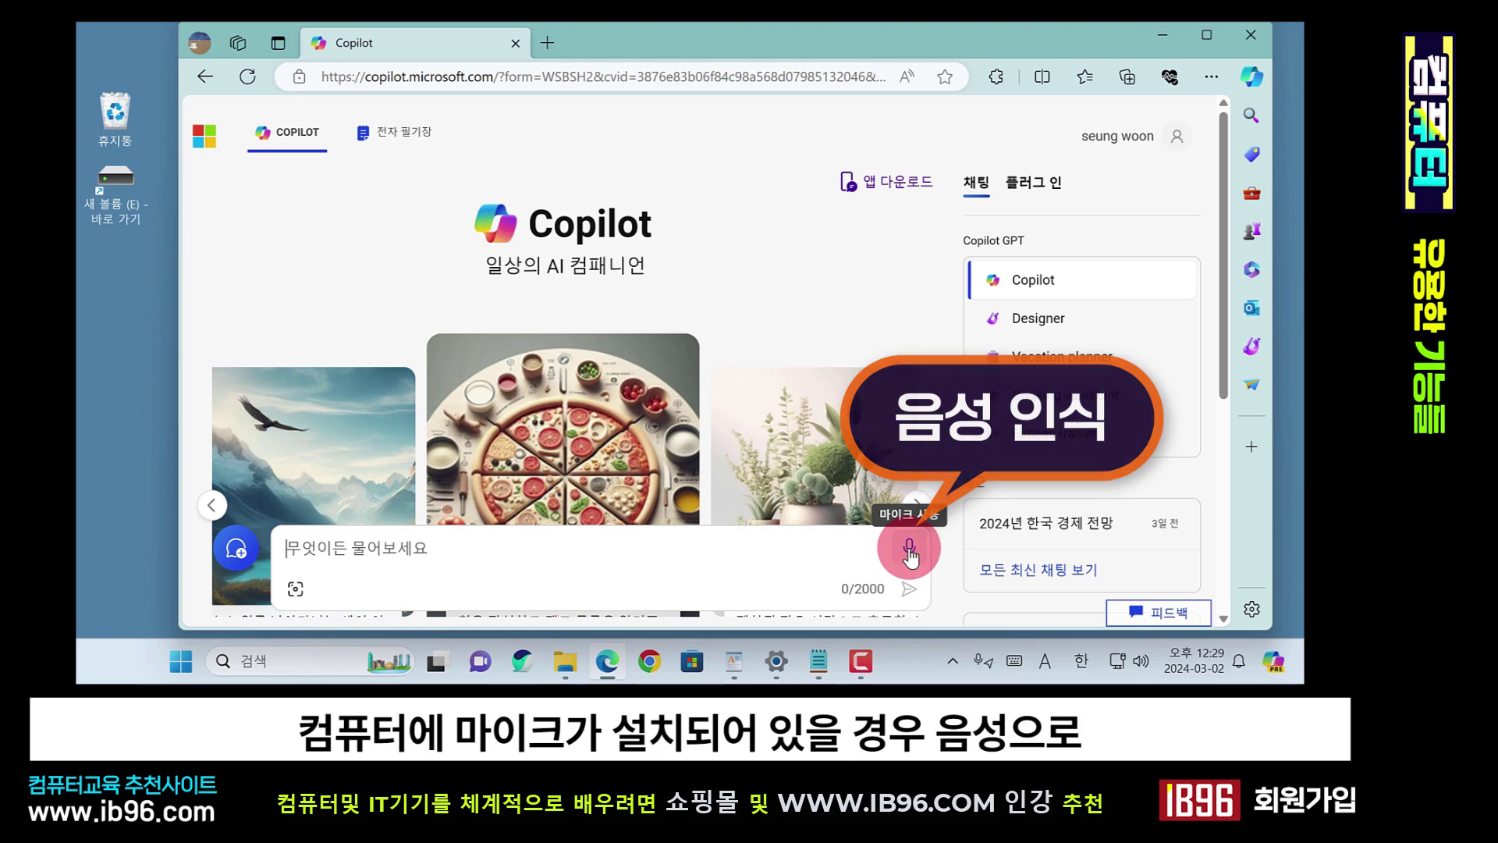
click(297, 551)
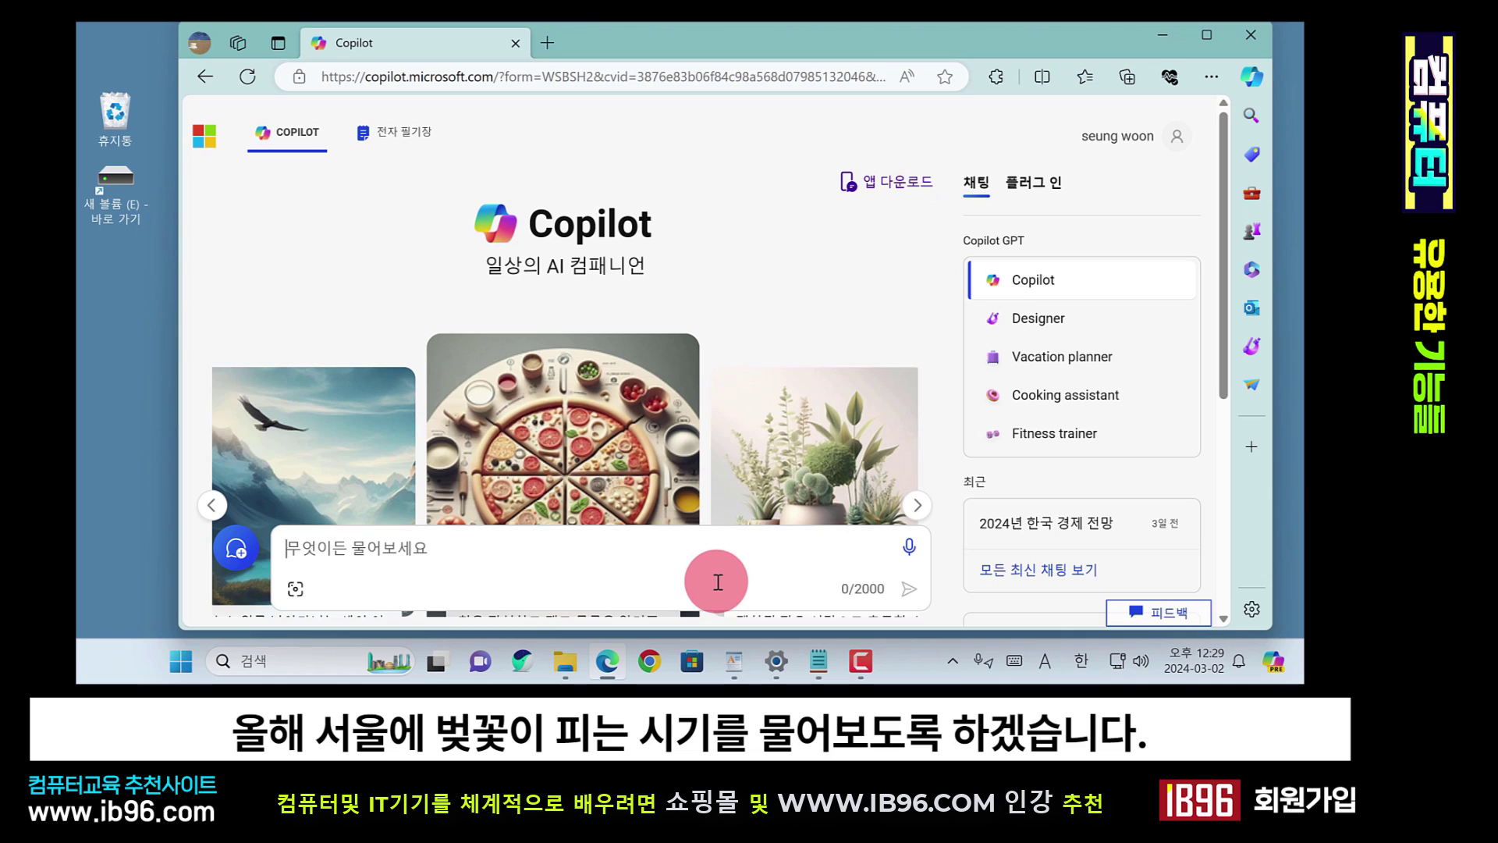
text(올해 서울에 벚꽃이 피는 시기는?)
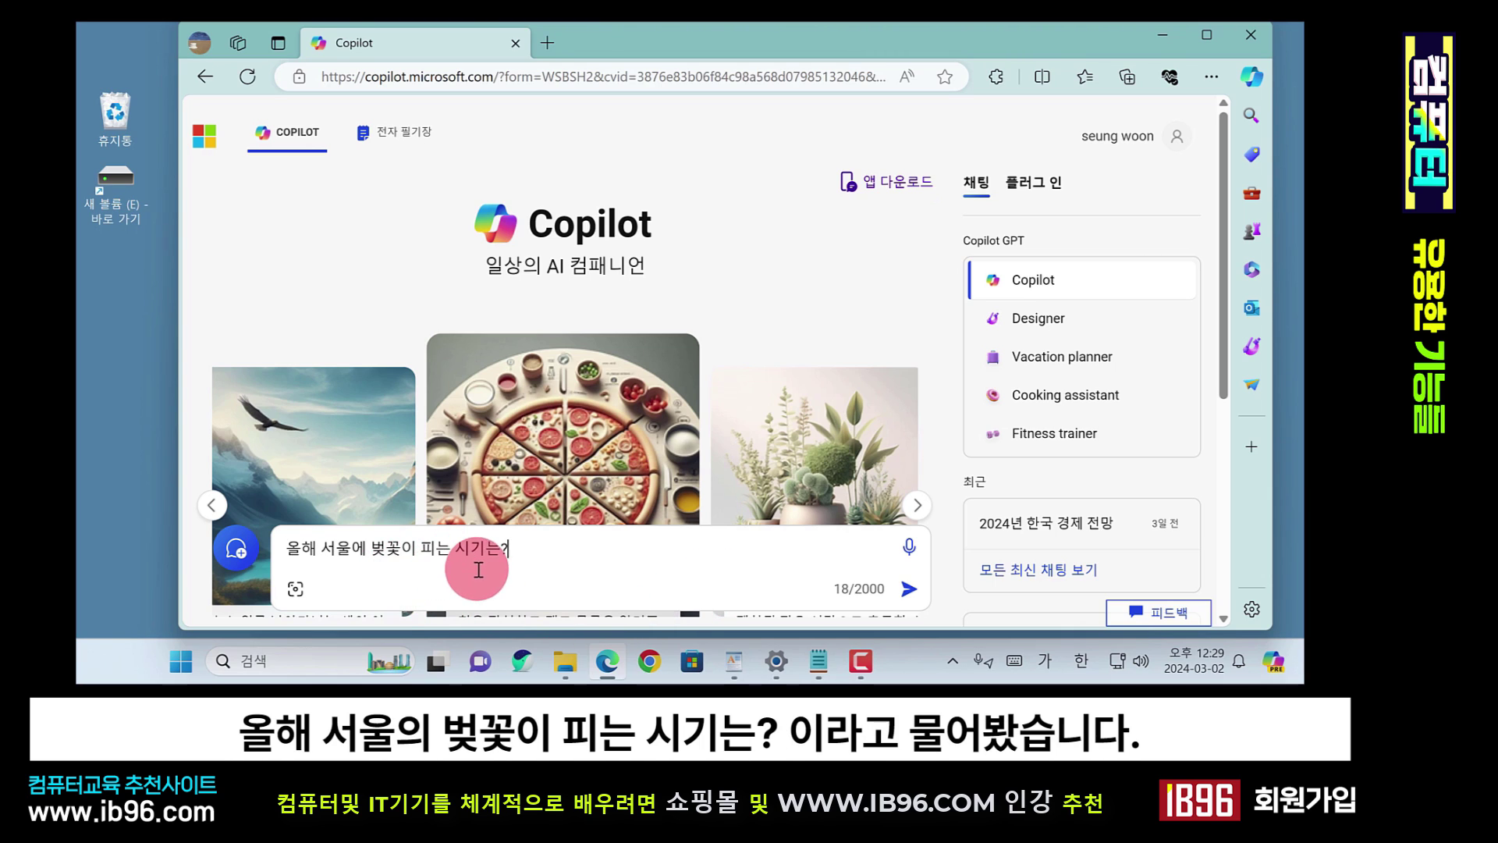
click(908, 591)
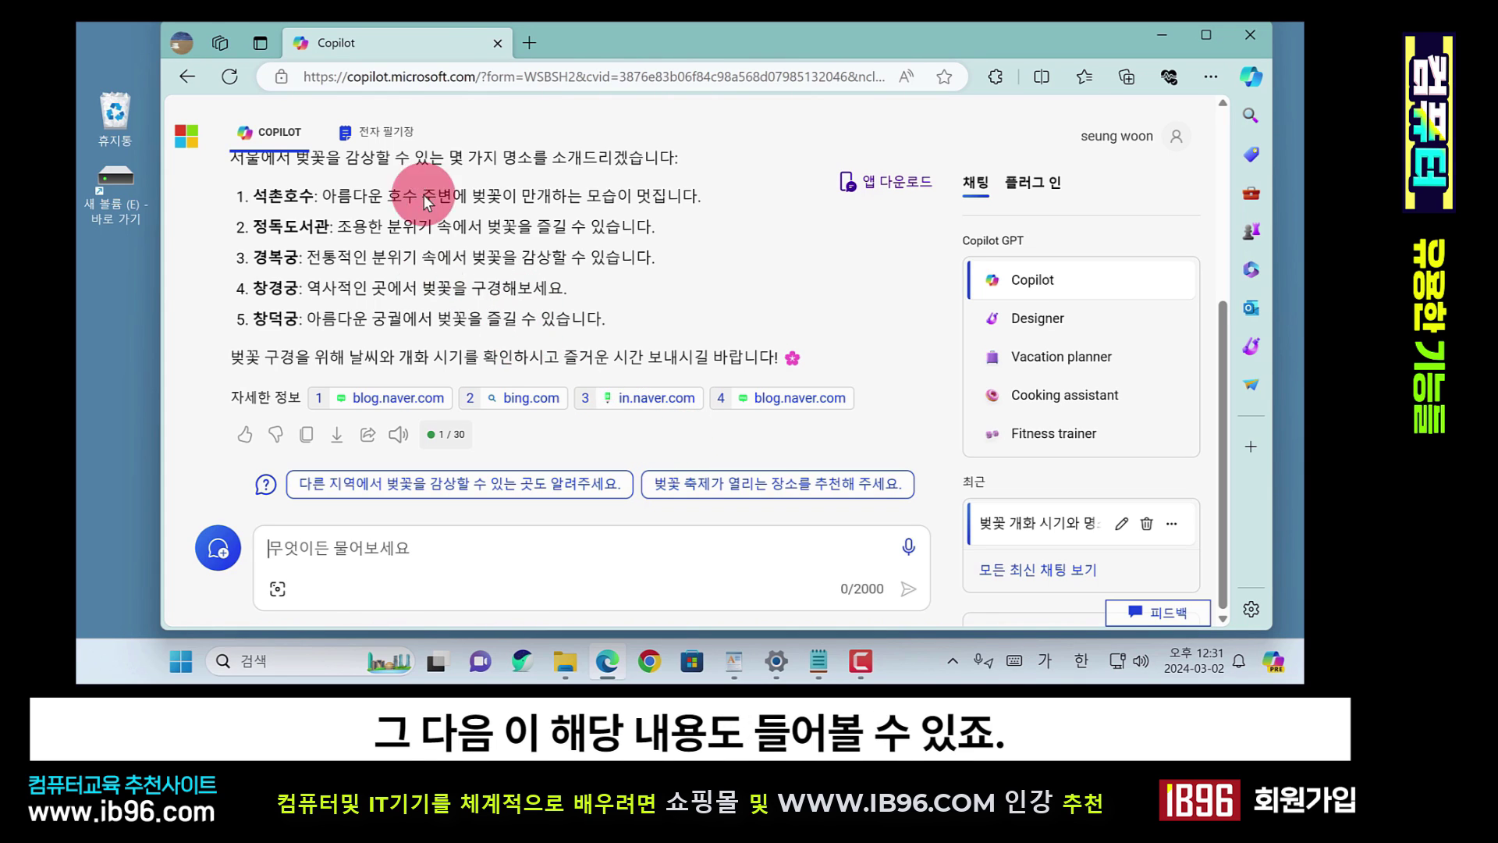
- Have Copilot read its answer about Seoul's cherry blossom season aloud and pause the playback
scroll(472, 382, up, 1)
scroll(468, 418, down, 1)
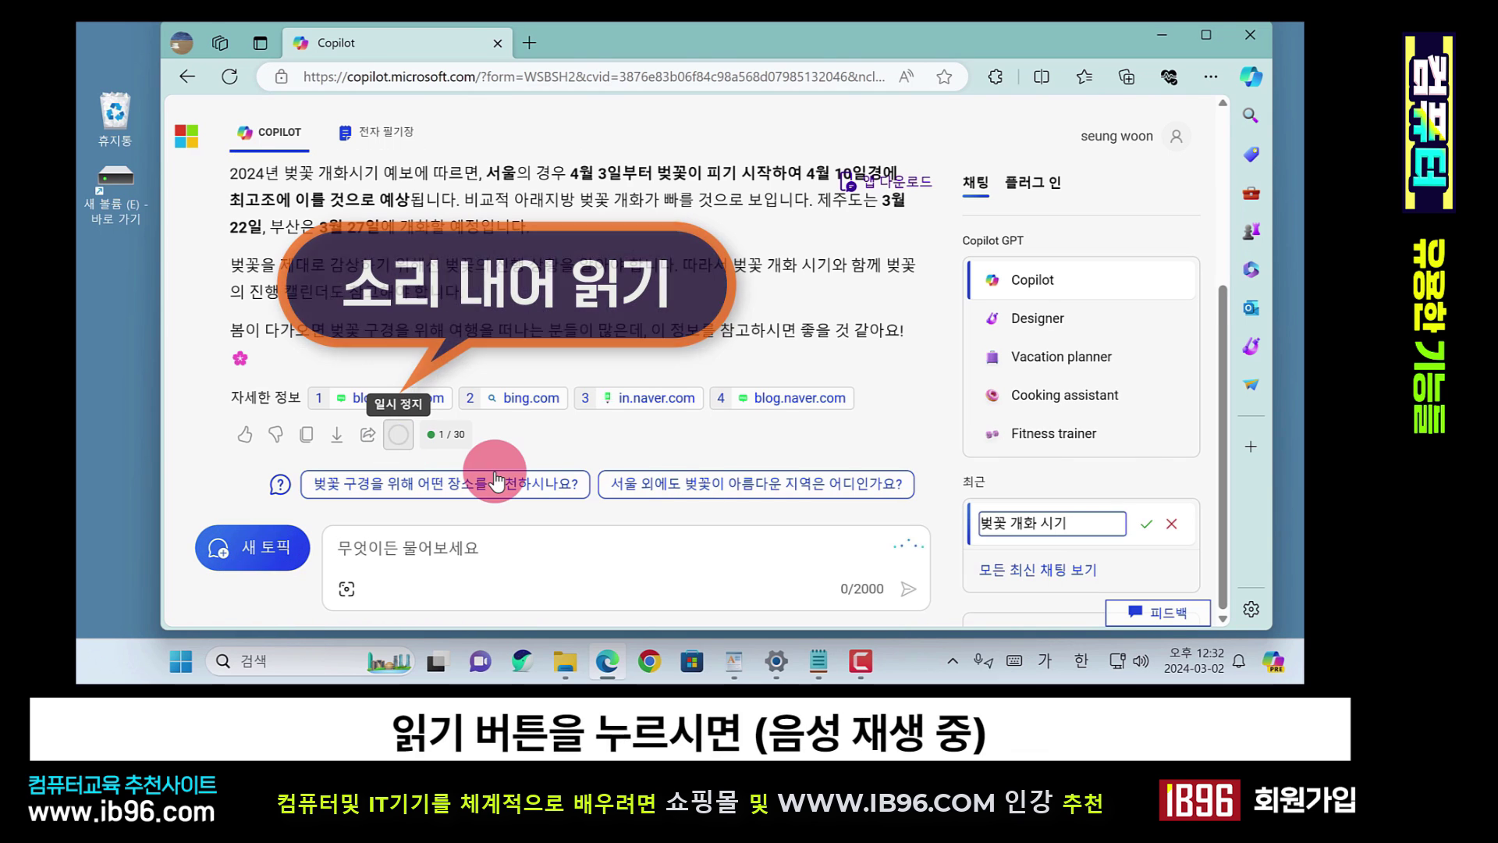
click(398, 434)
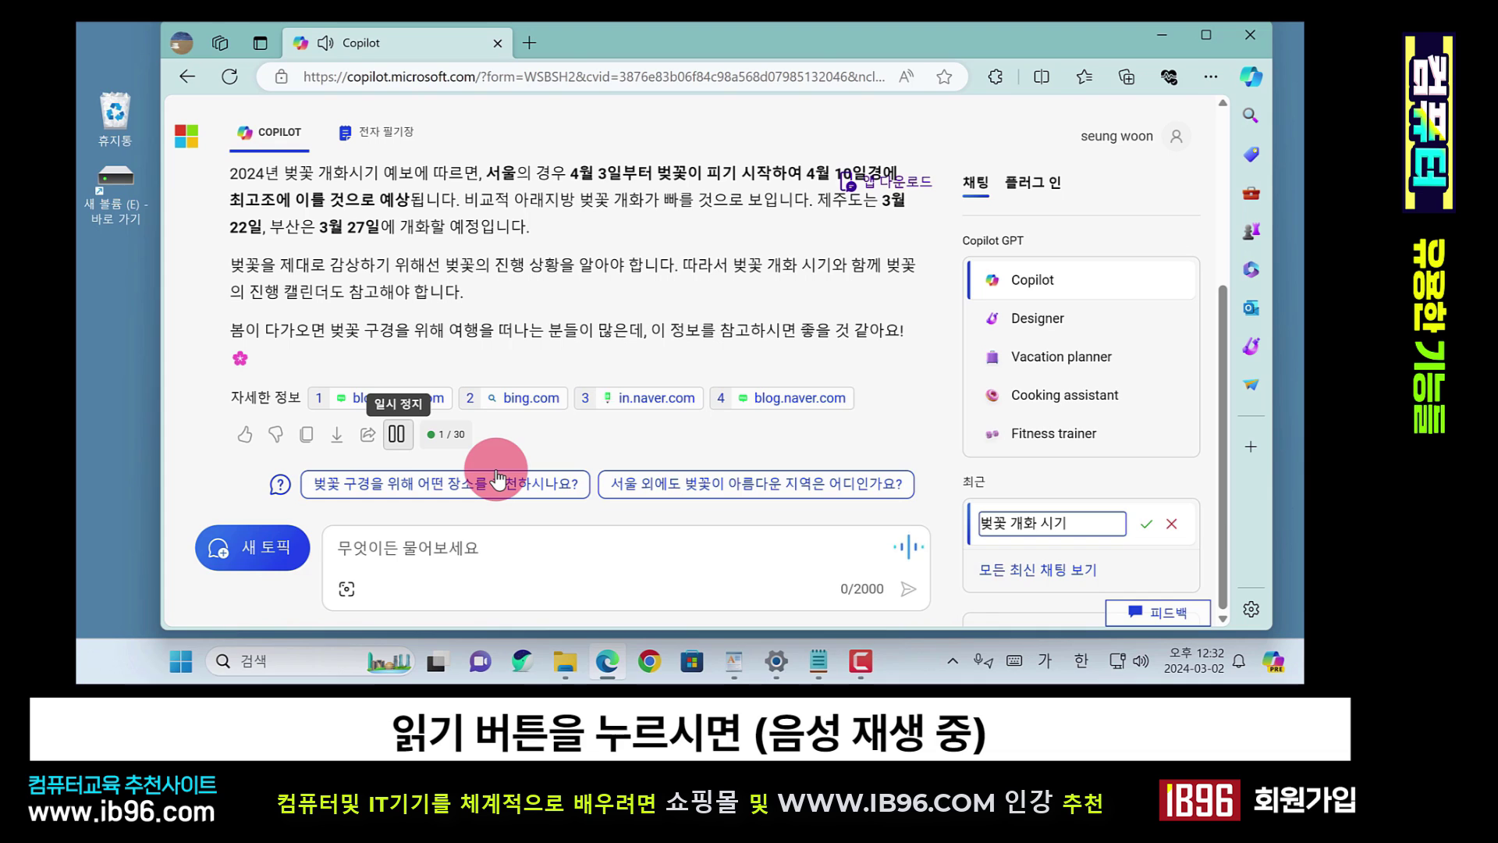
click(397, 435)
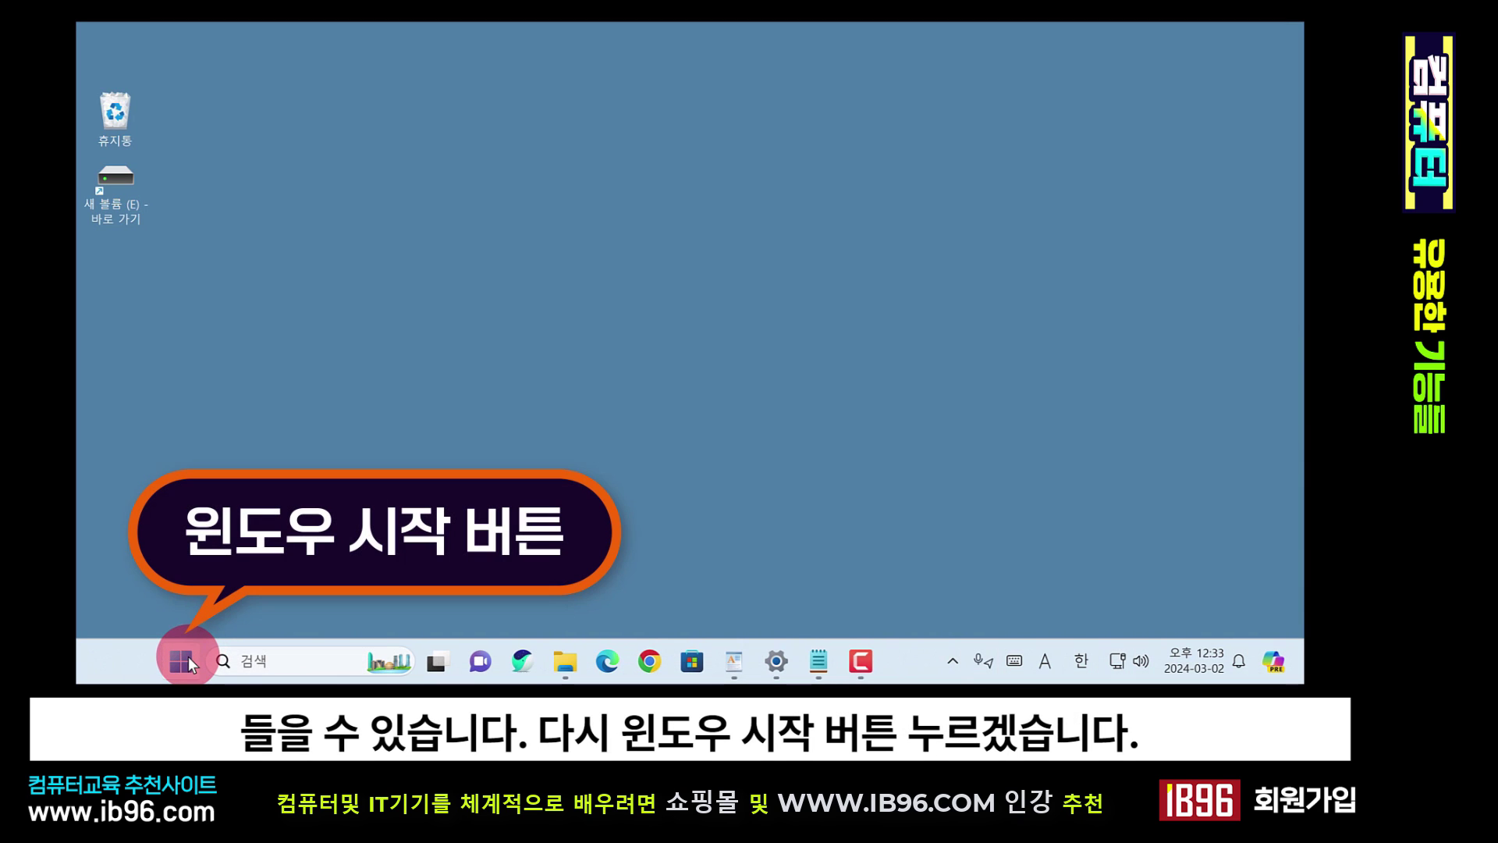
- Search from the Start menu for "record", limit the results to documents, and dismiss the search after checking the match's location
click(182, 661)
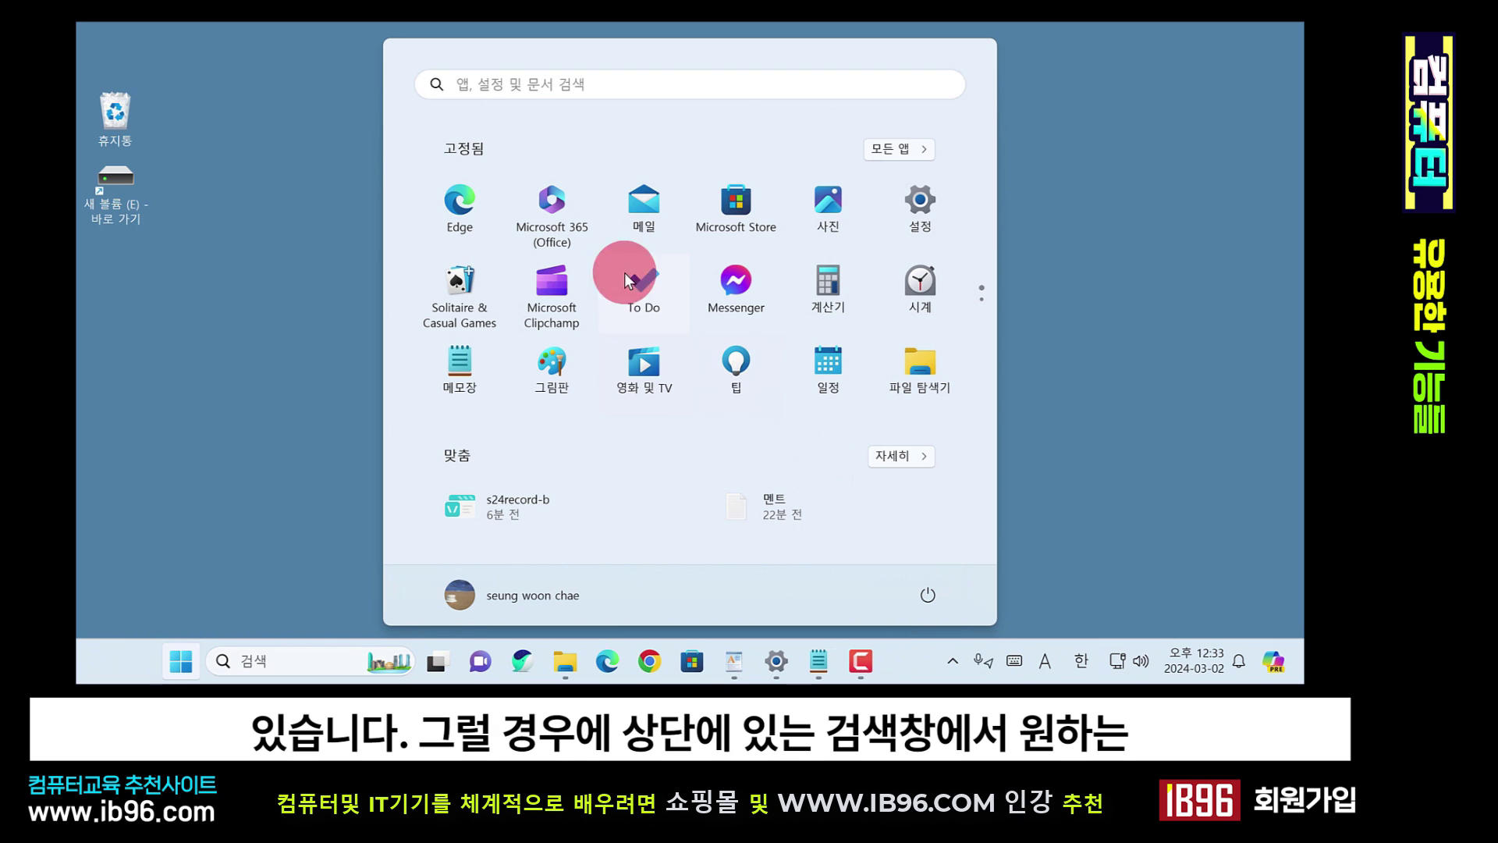
click(473, 84)
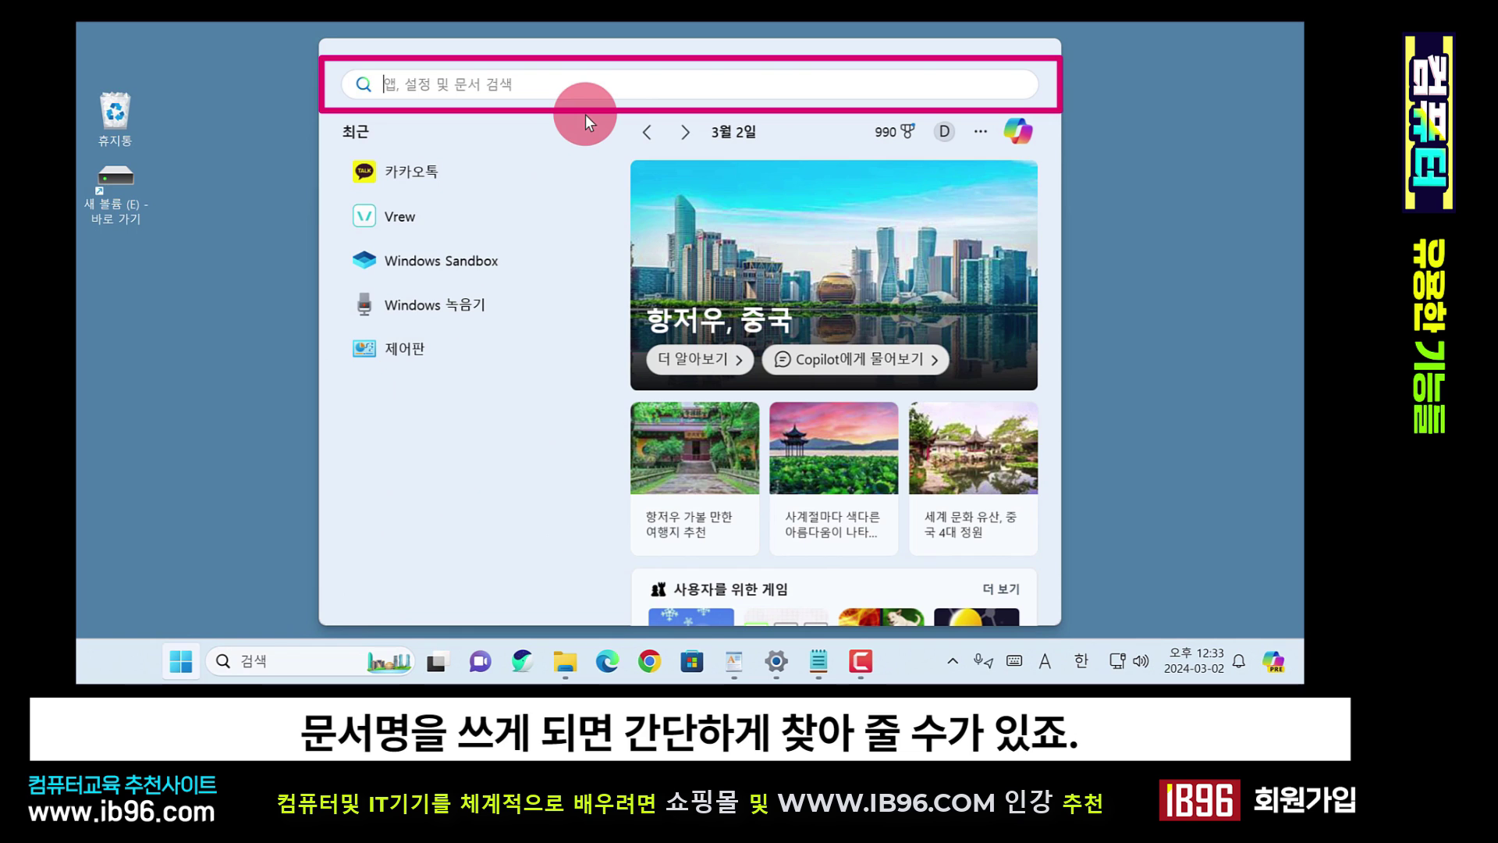
text(record)
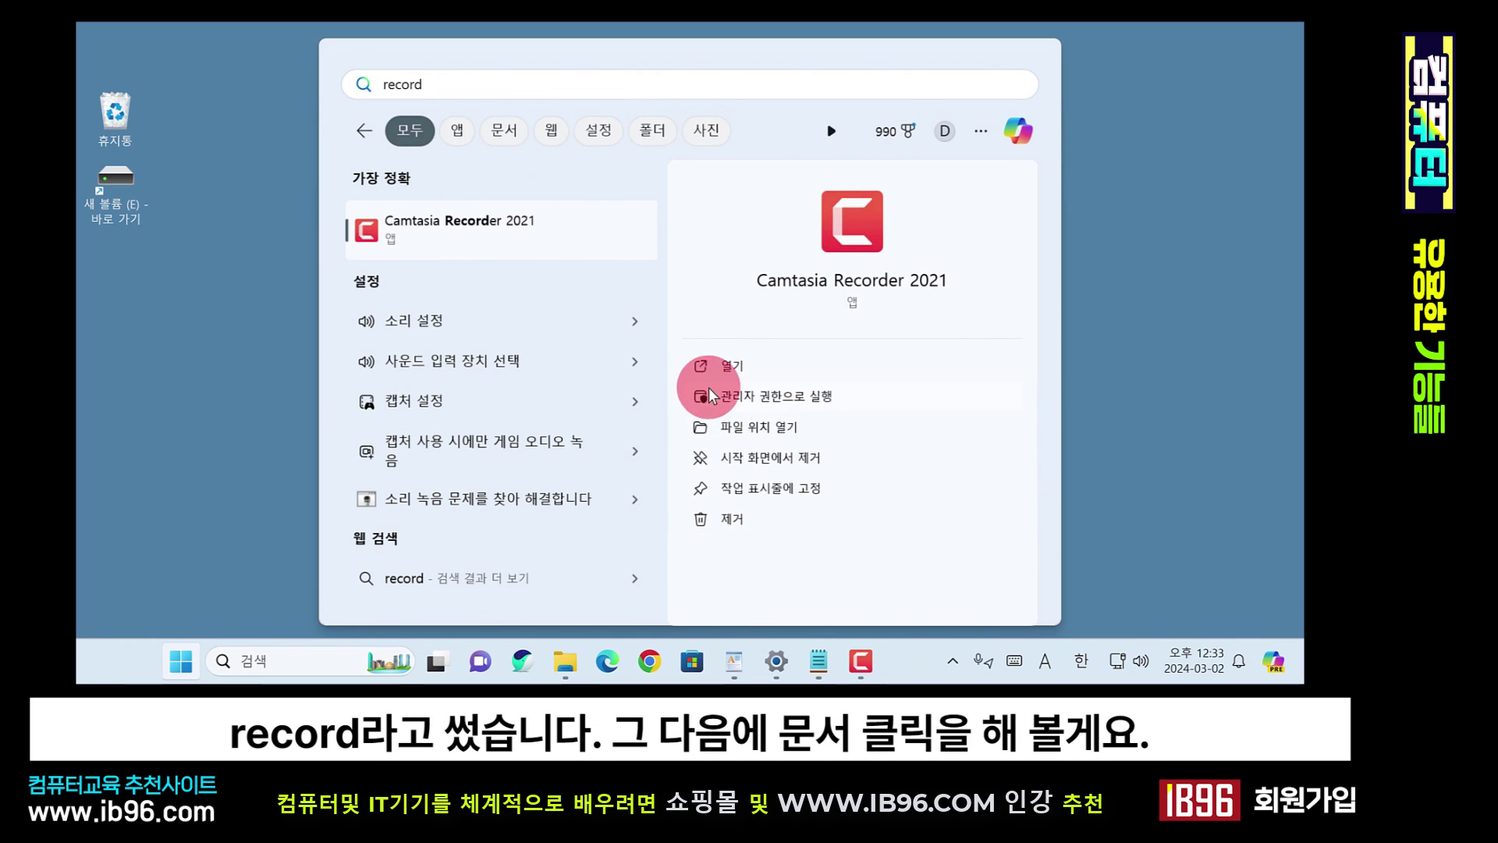
click(499, 137)
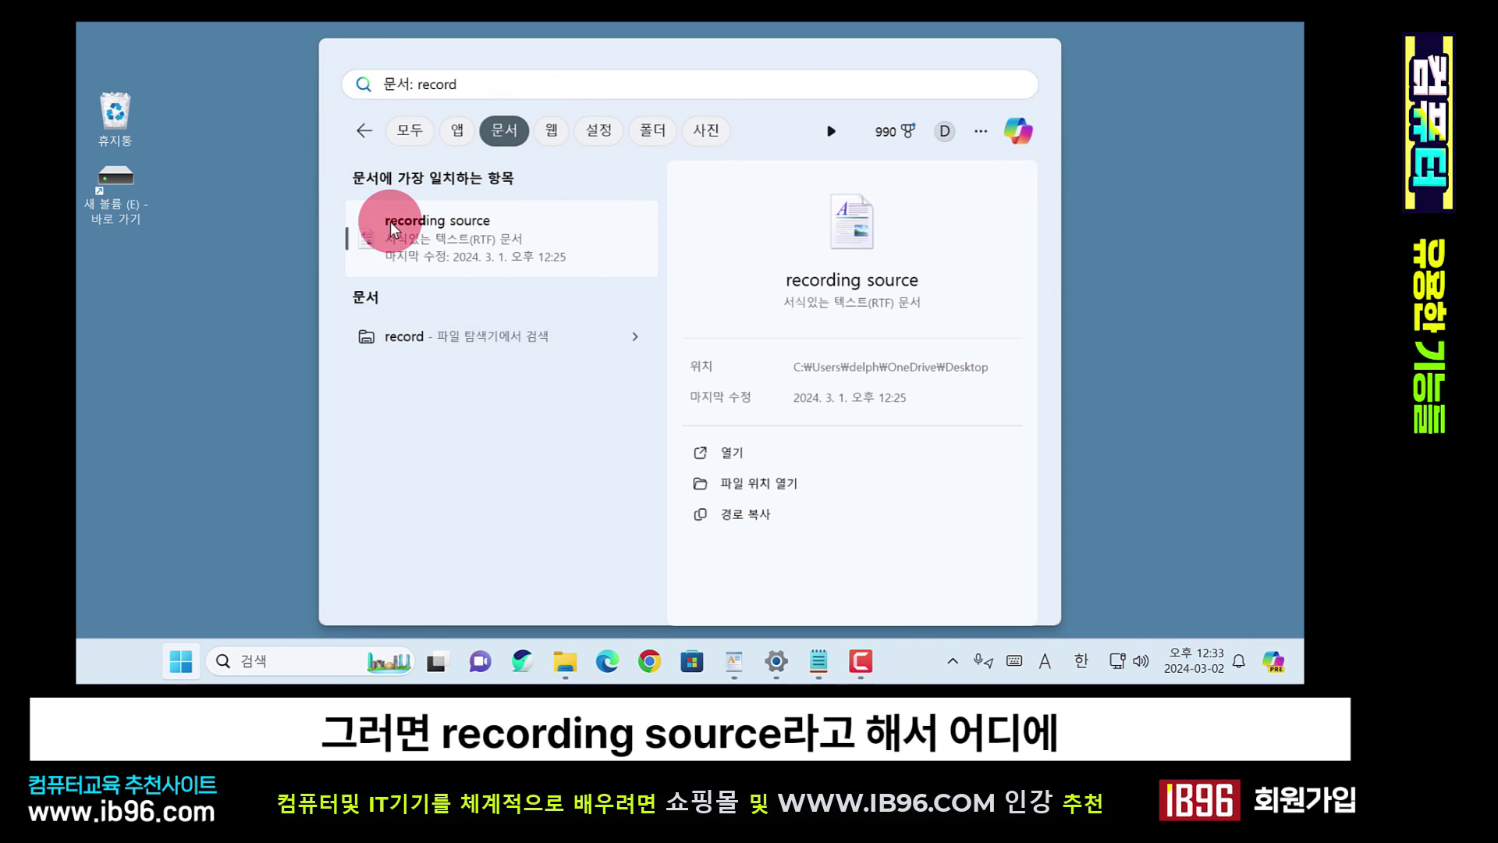
mouse_move(393, 227)
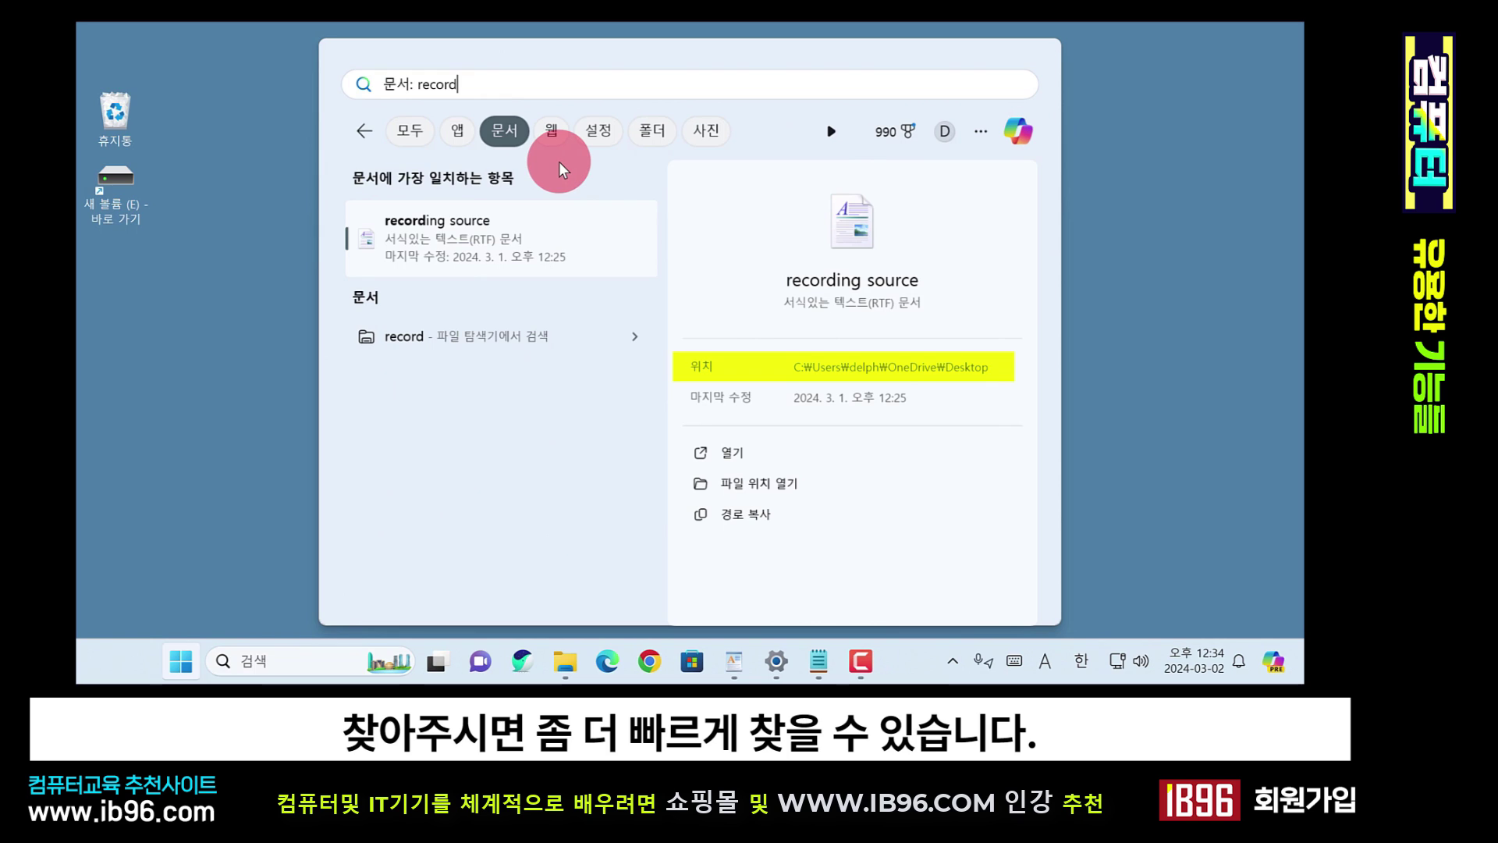
click(254, 479)
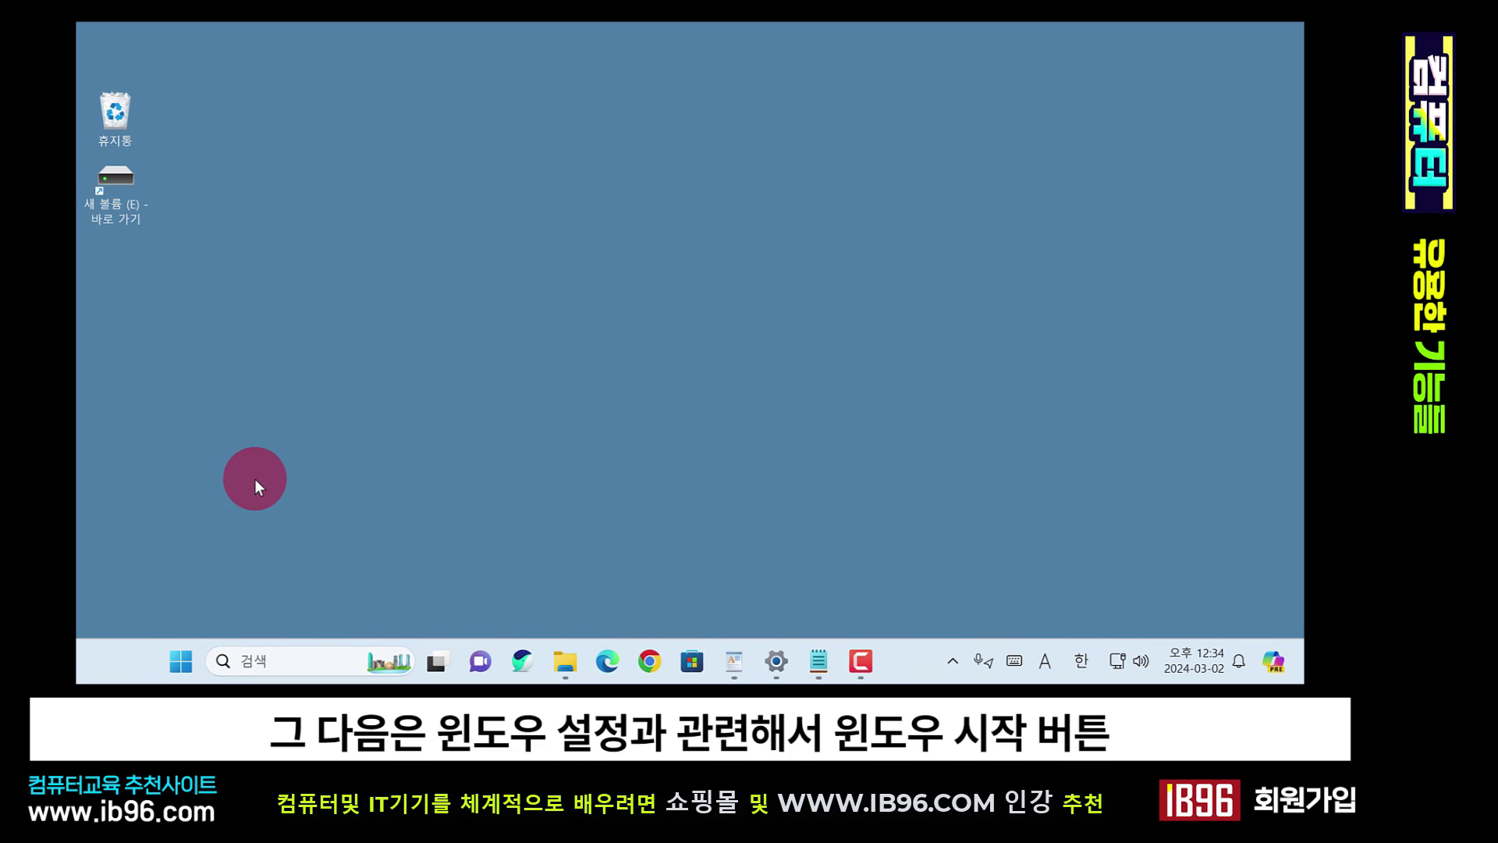
- Open Settings from the Start menu, look through its list of categories, and close it
click(185, 663)
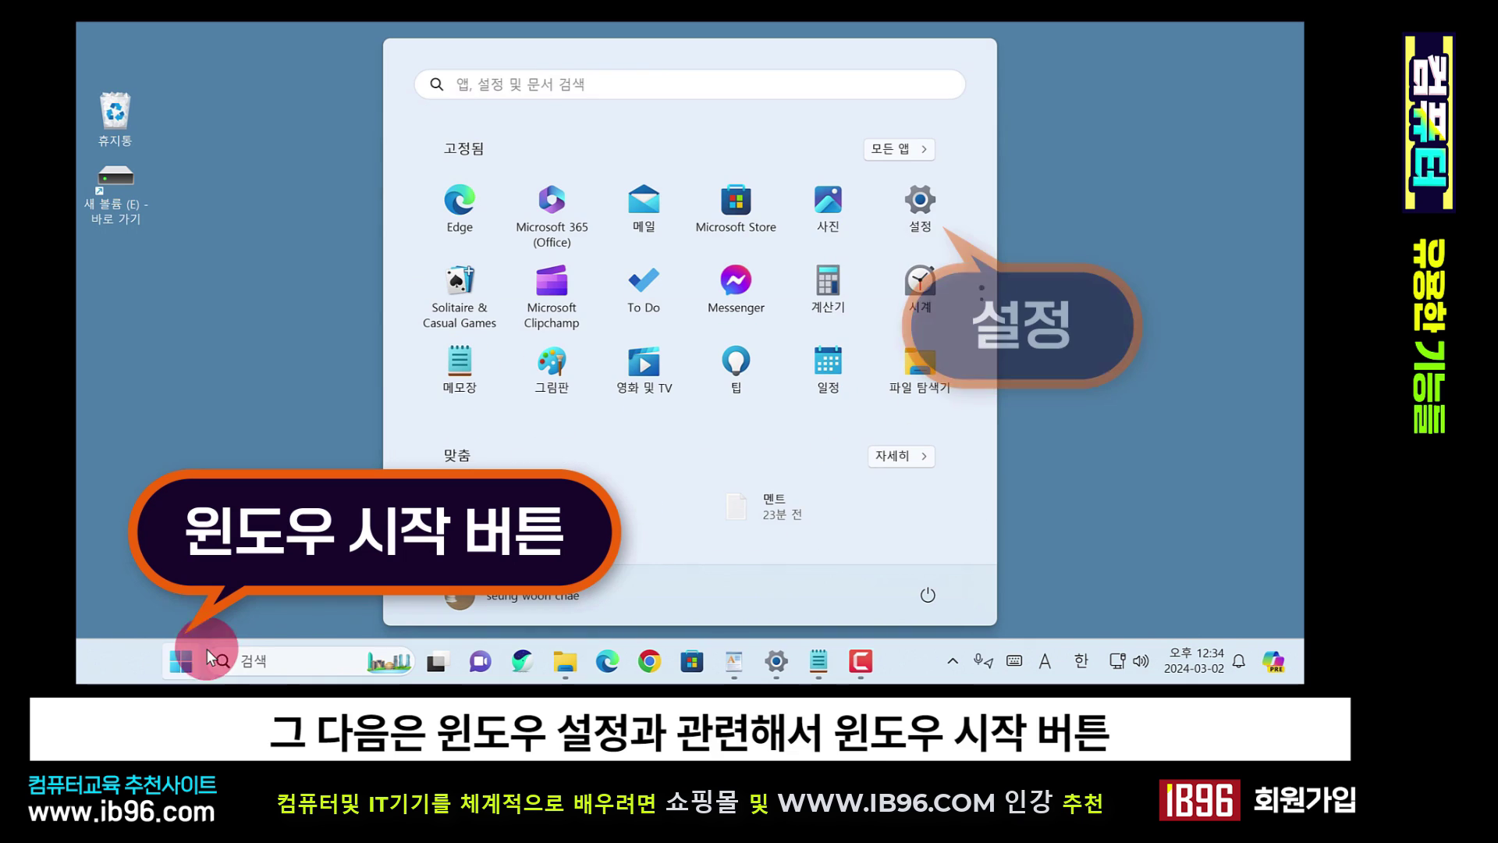
click(906, 203)
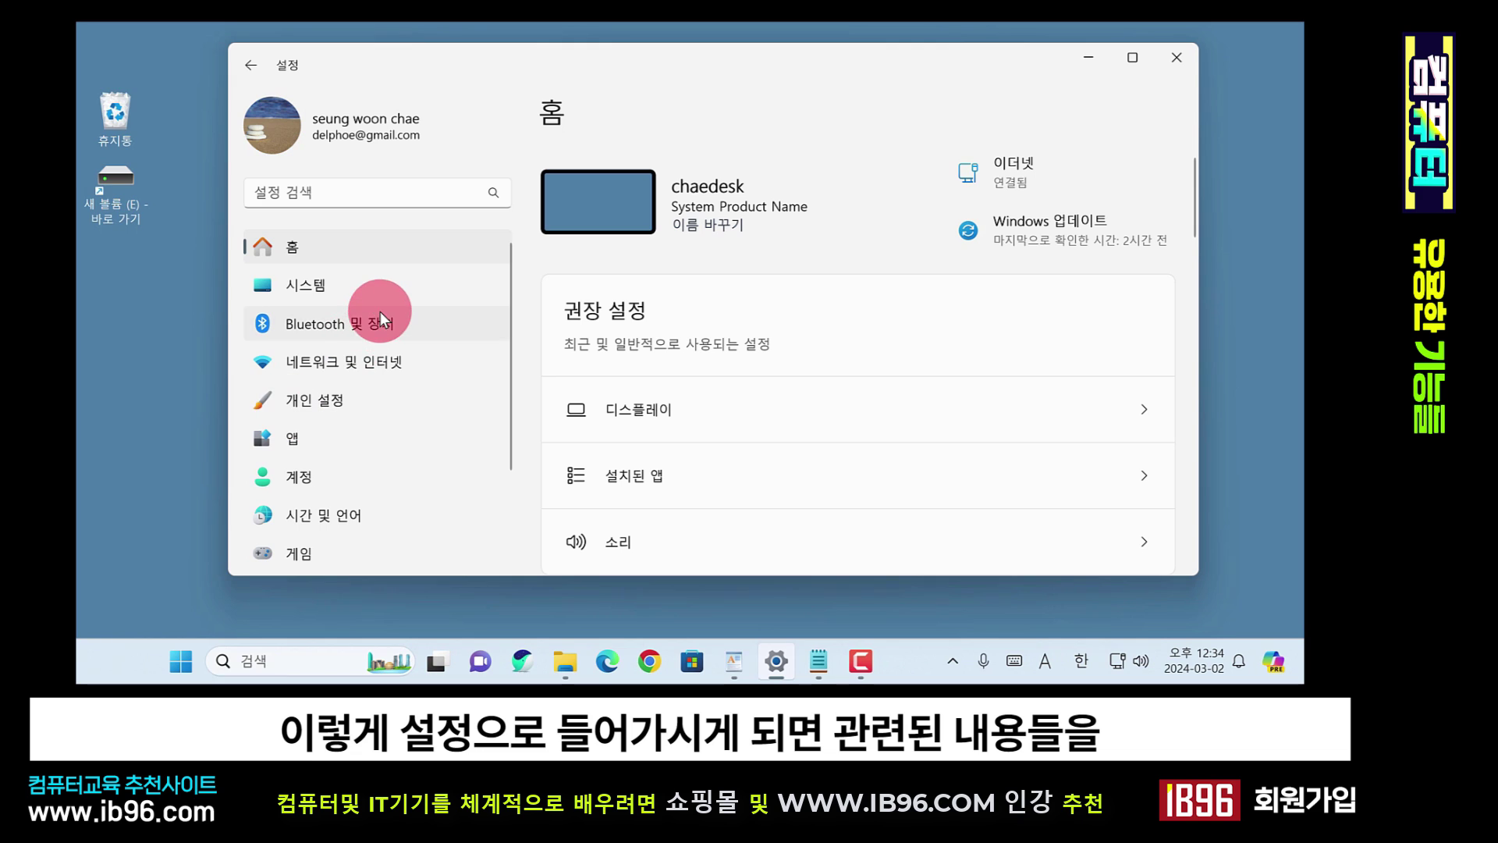
scroll(372, 353, down, 2)
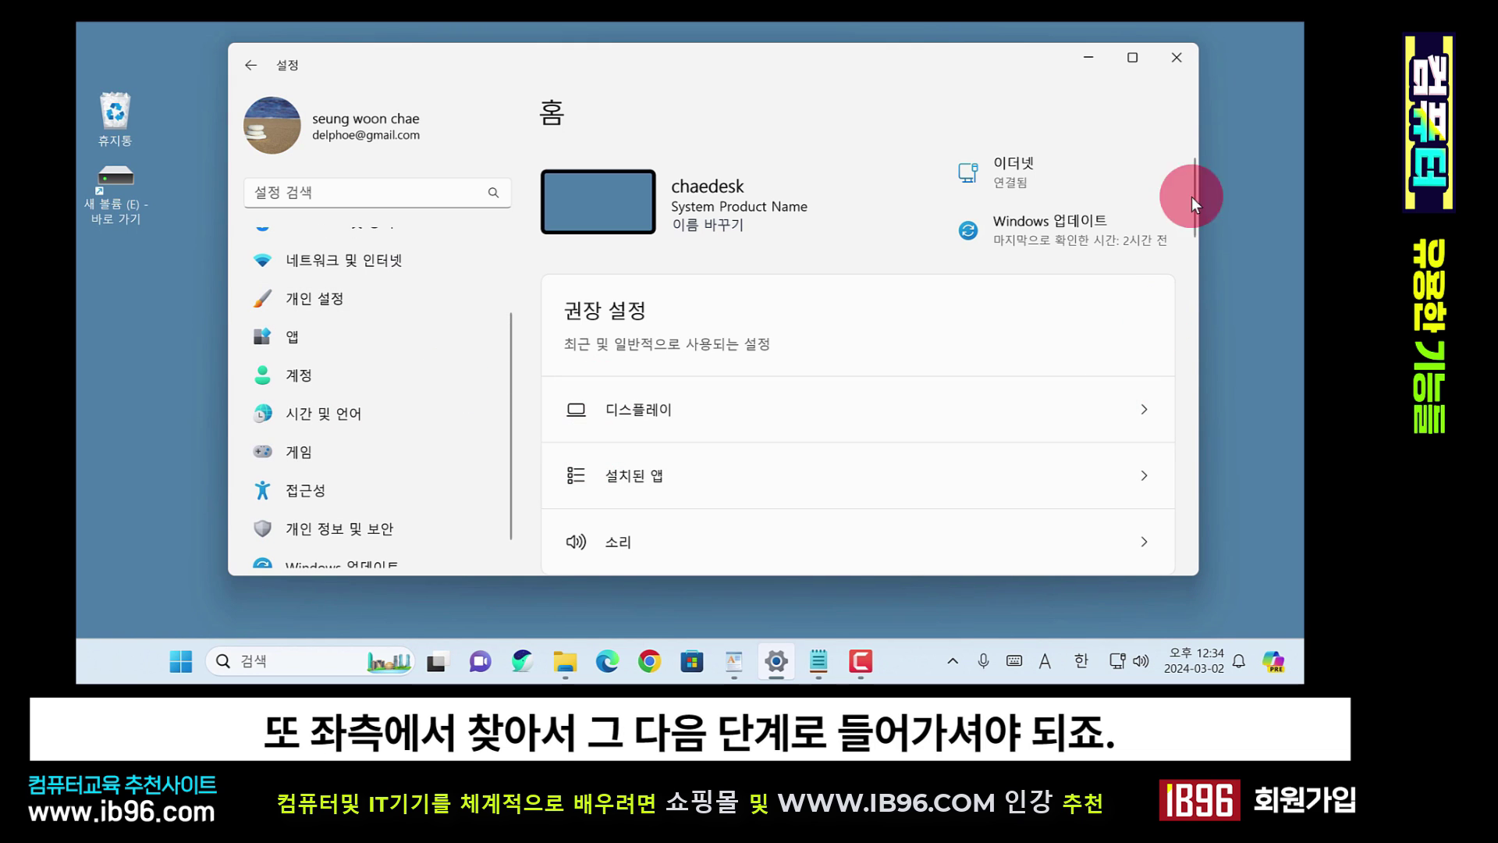
click(1178, 56)
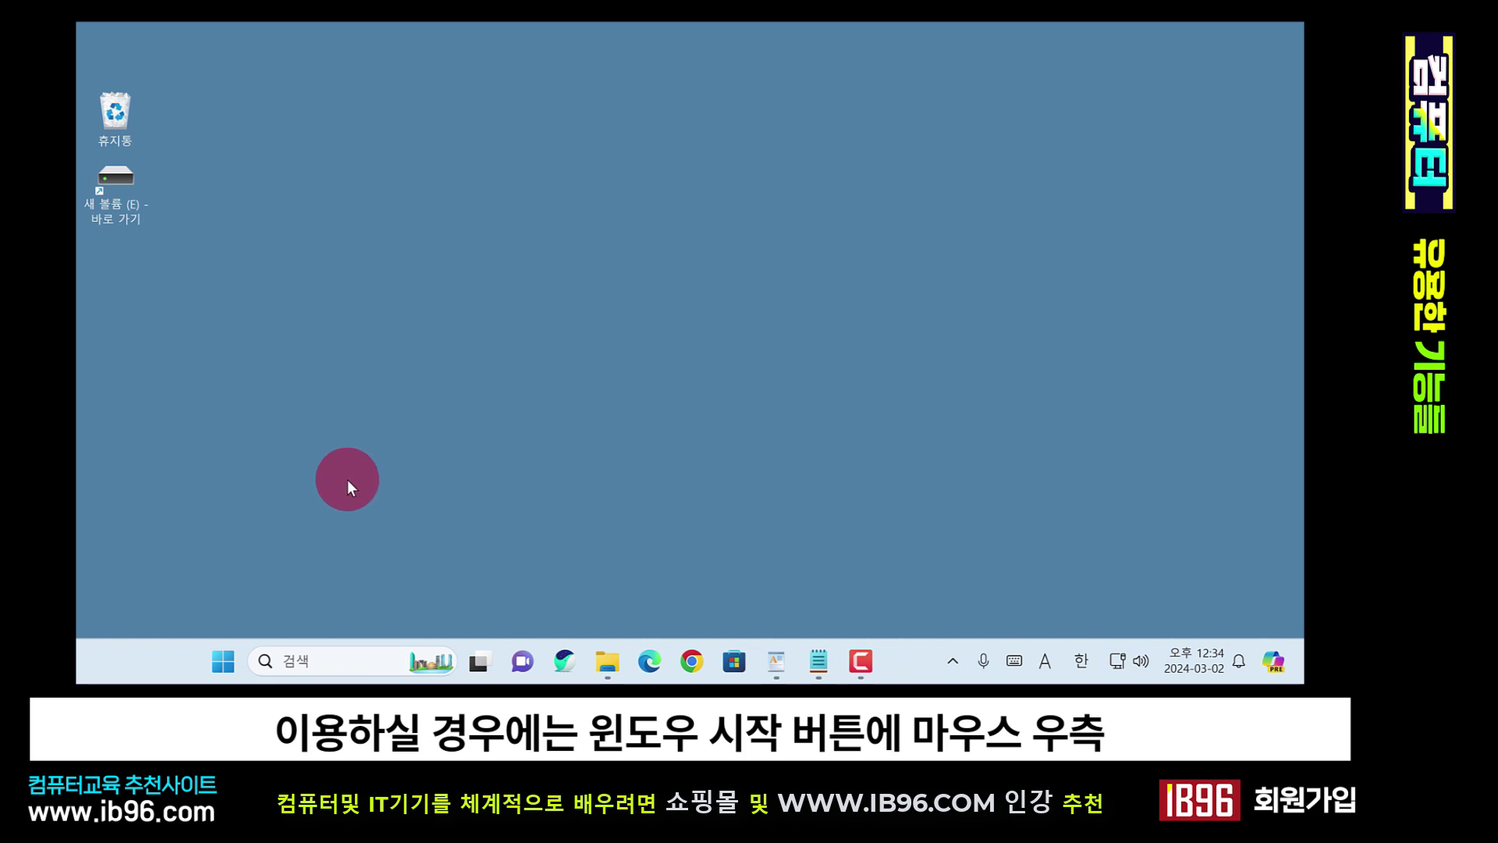
- Bring up the Start button's context menu to review its system management shortcuts
right_click(217, 663)
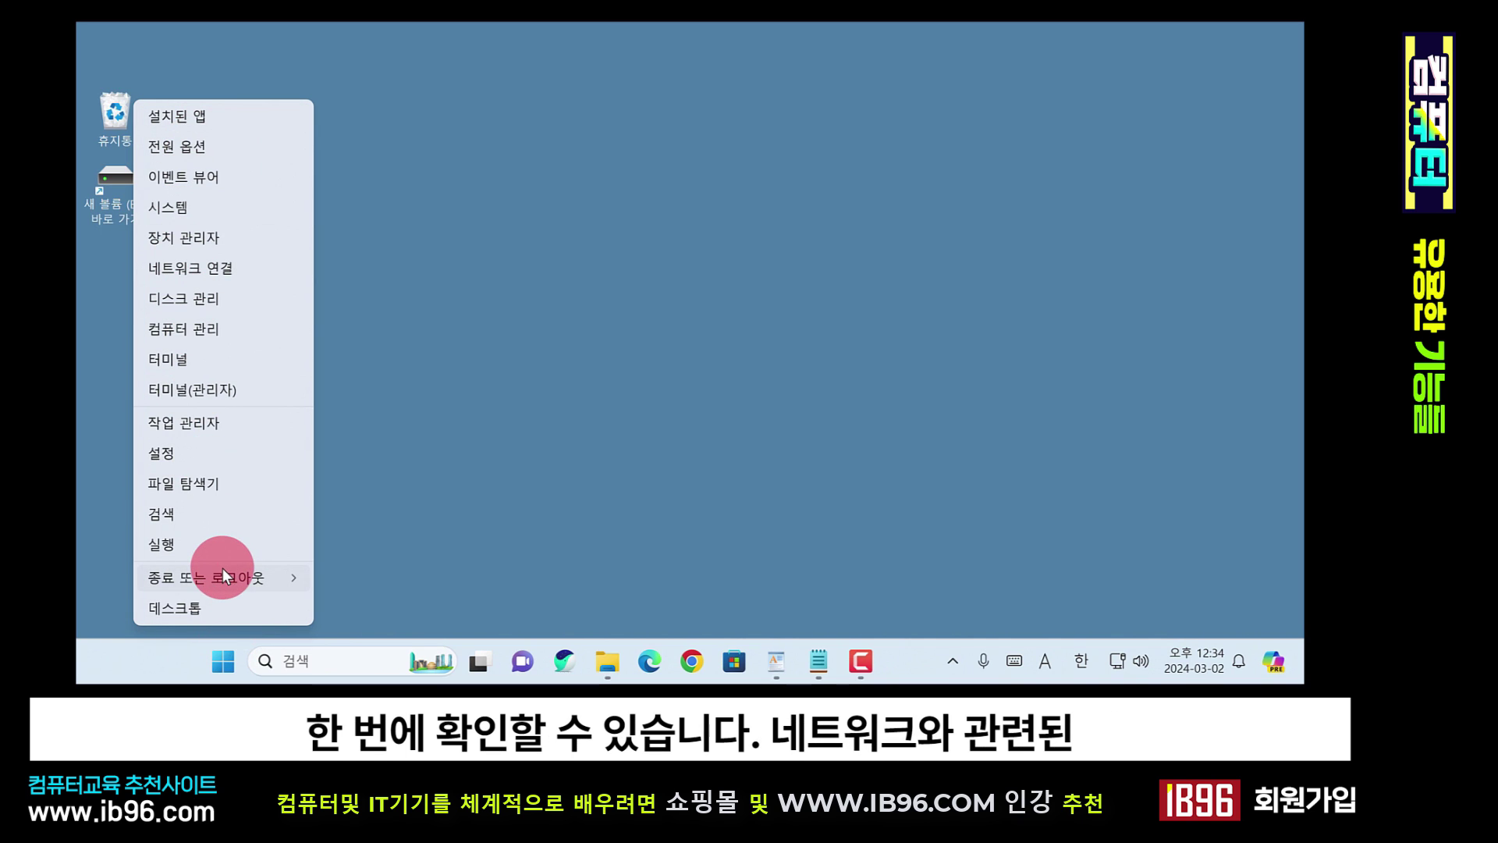
mouse_move(224, 568)
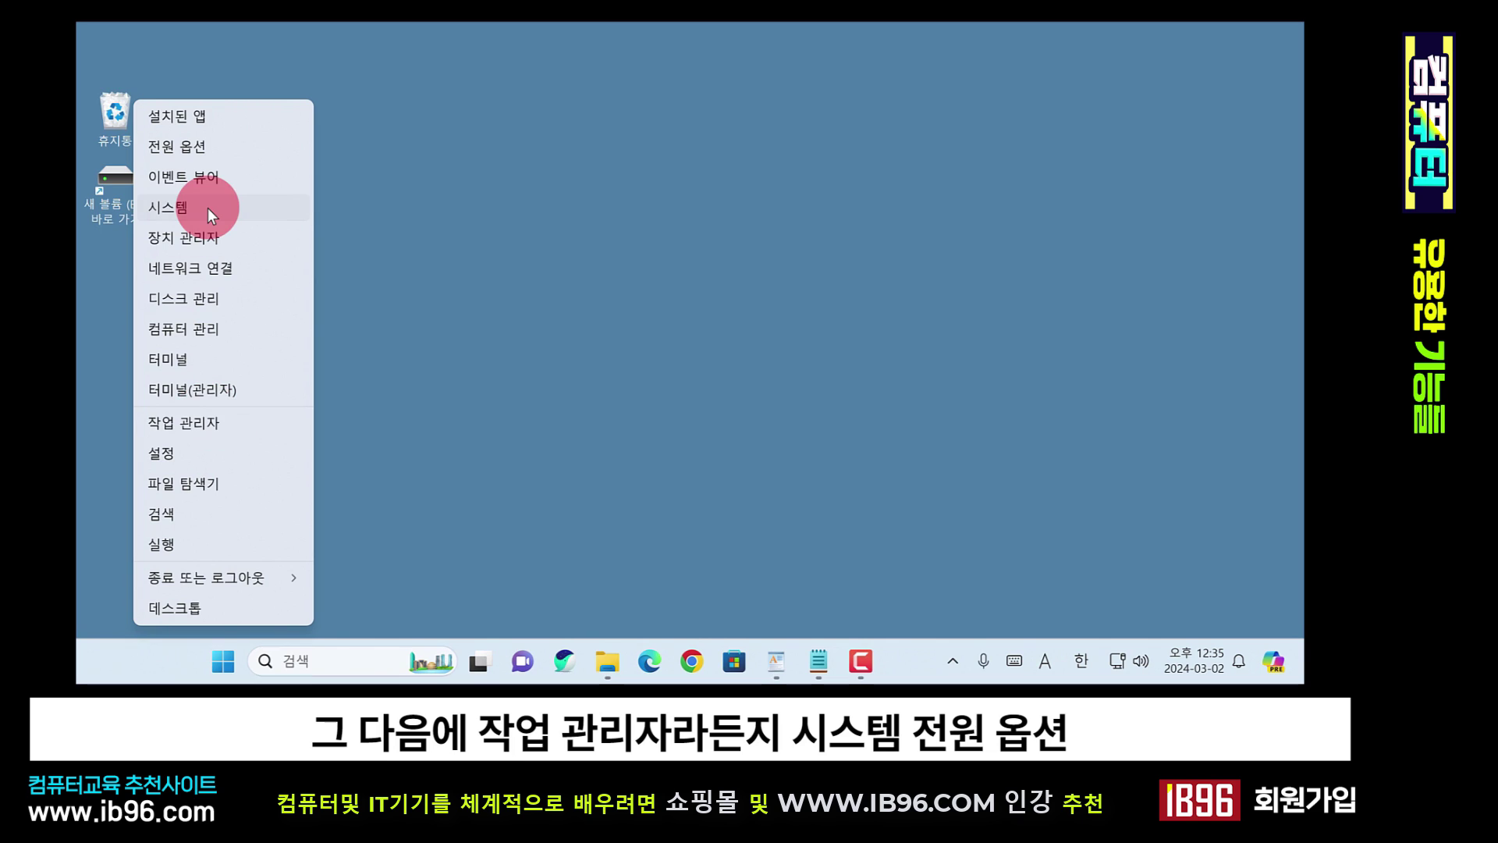
click(168, 141)
- Find Excel in the Start menu's full app list and place a shortcut to it on the desktop
scroll(652, 406, down, 1)
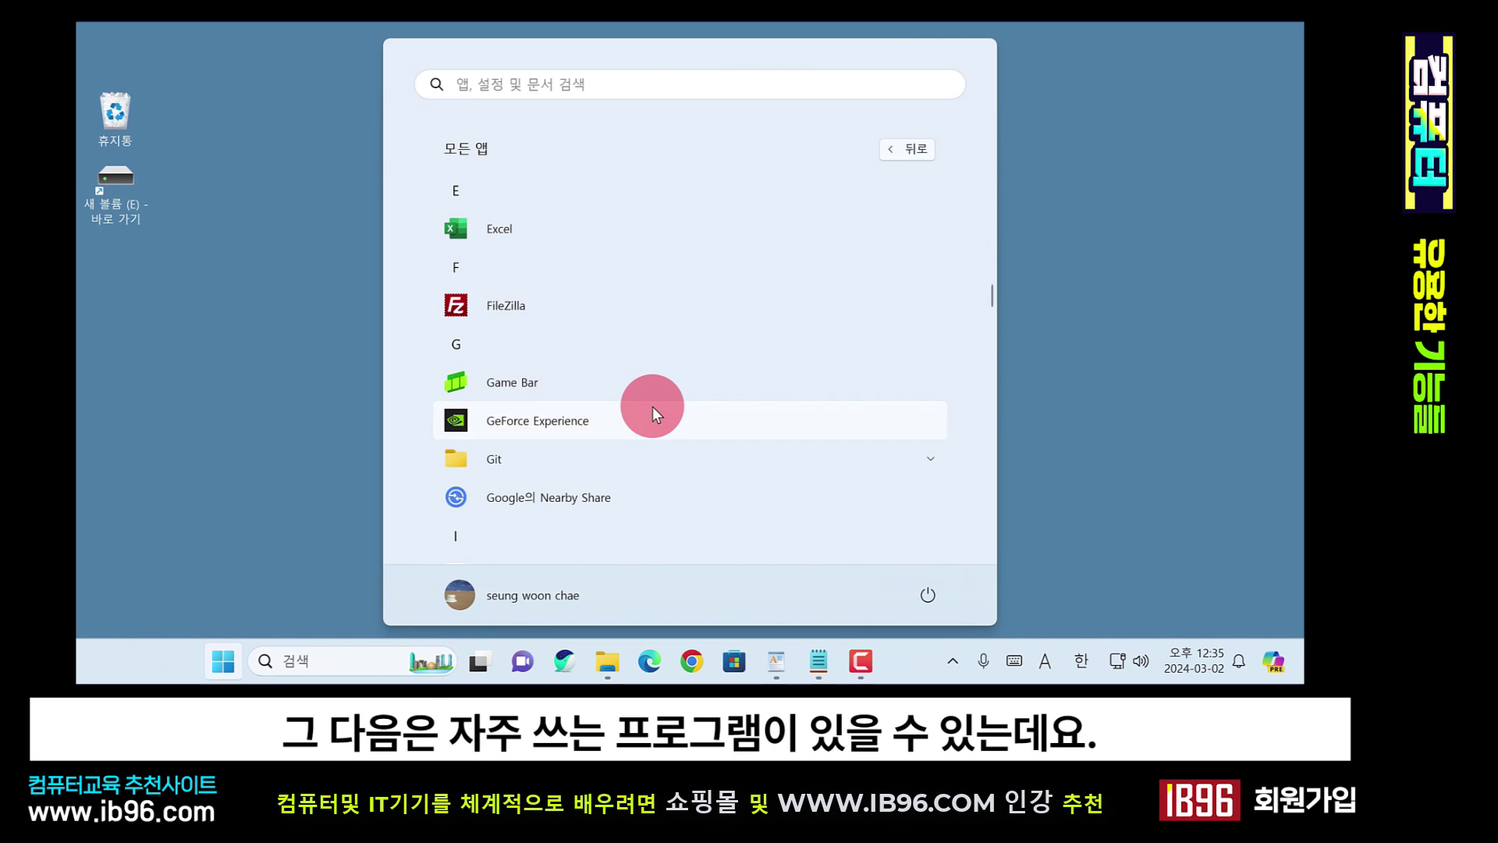
scroll(652, 406, up, 5)
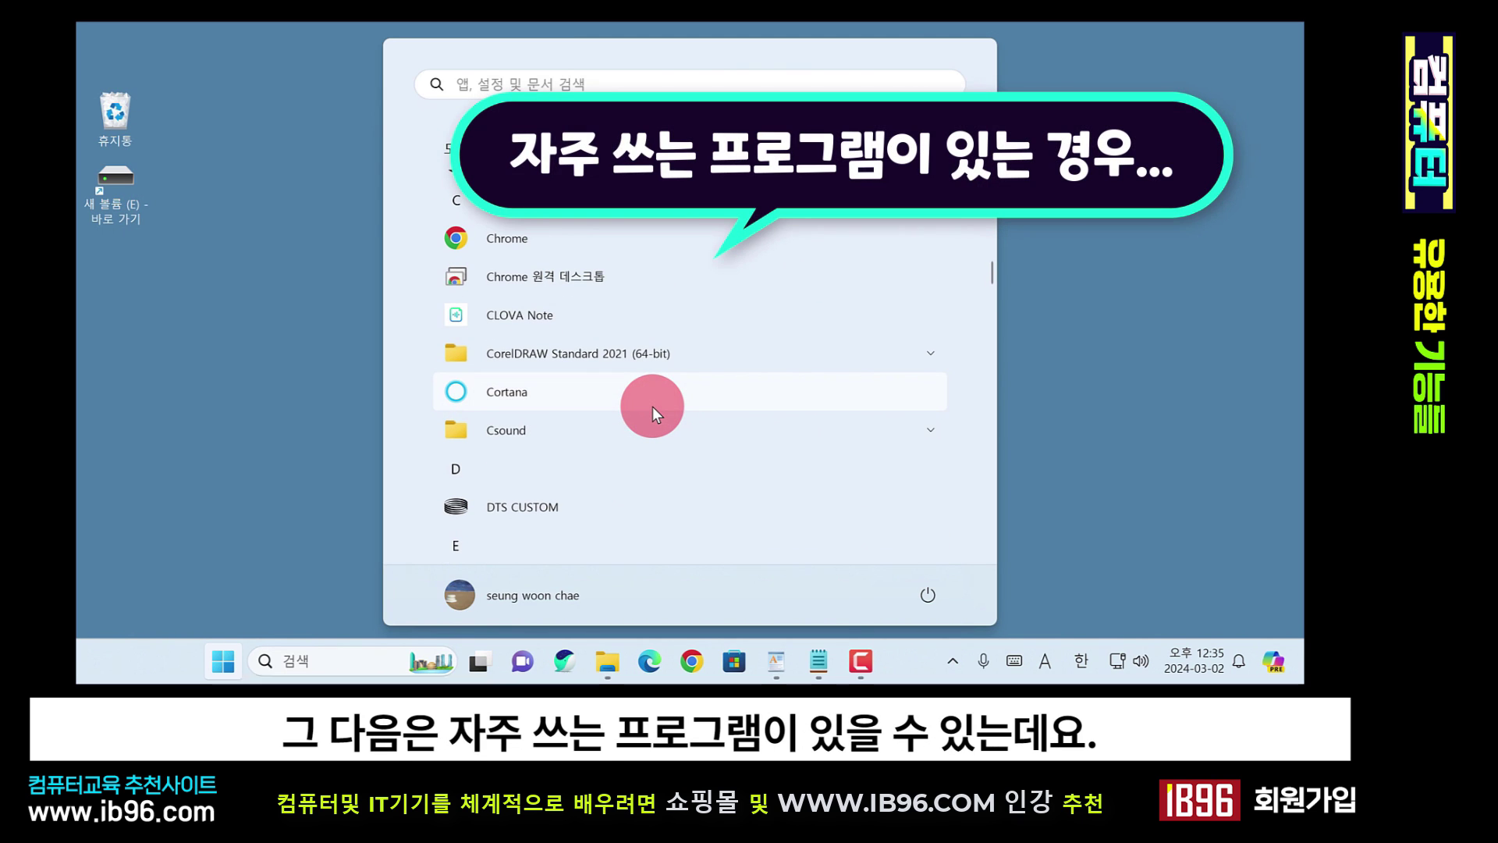
scroll(653, 406, down, 2)
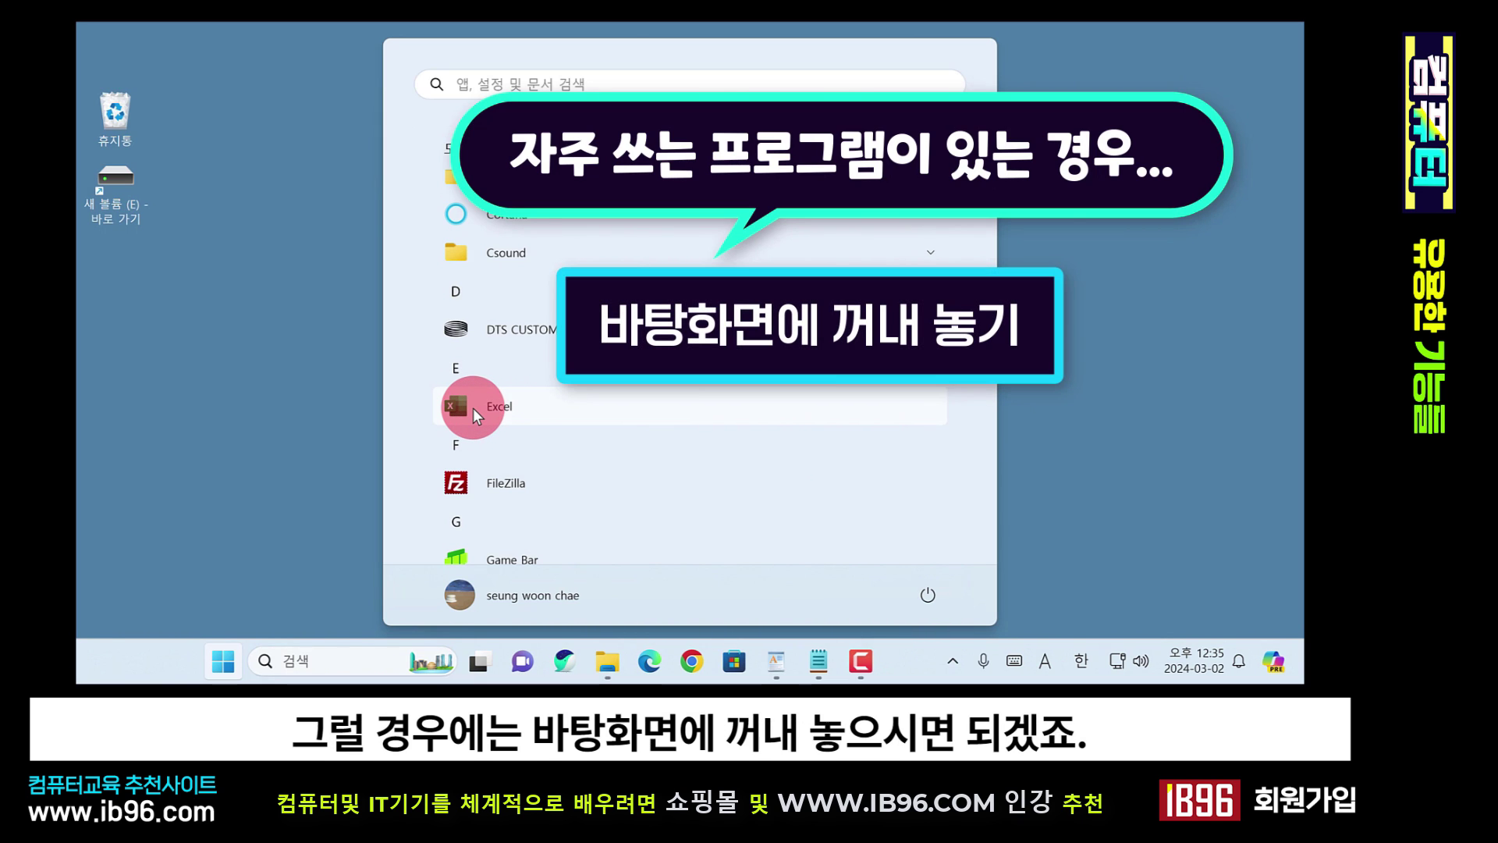
drag(473, 405, 231, 312)
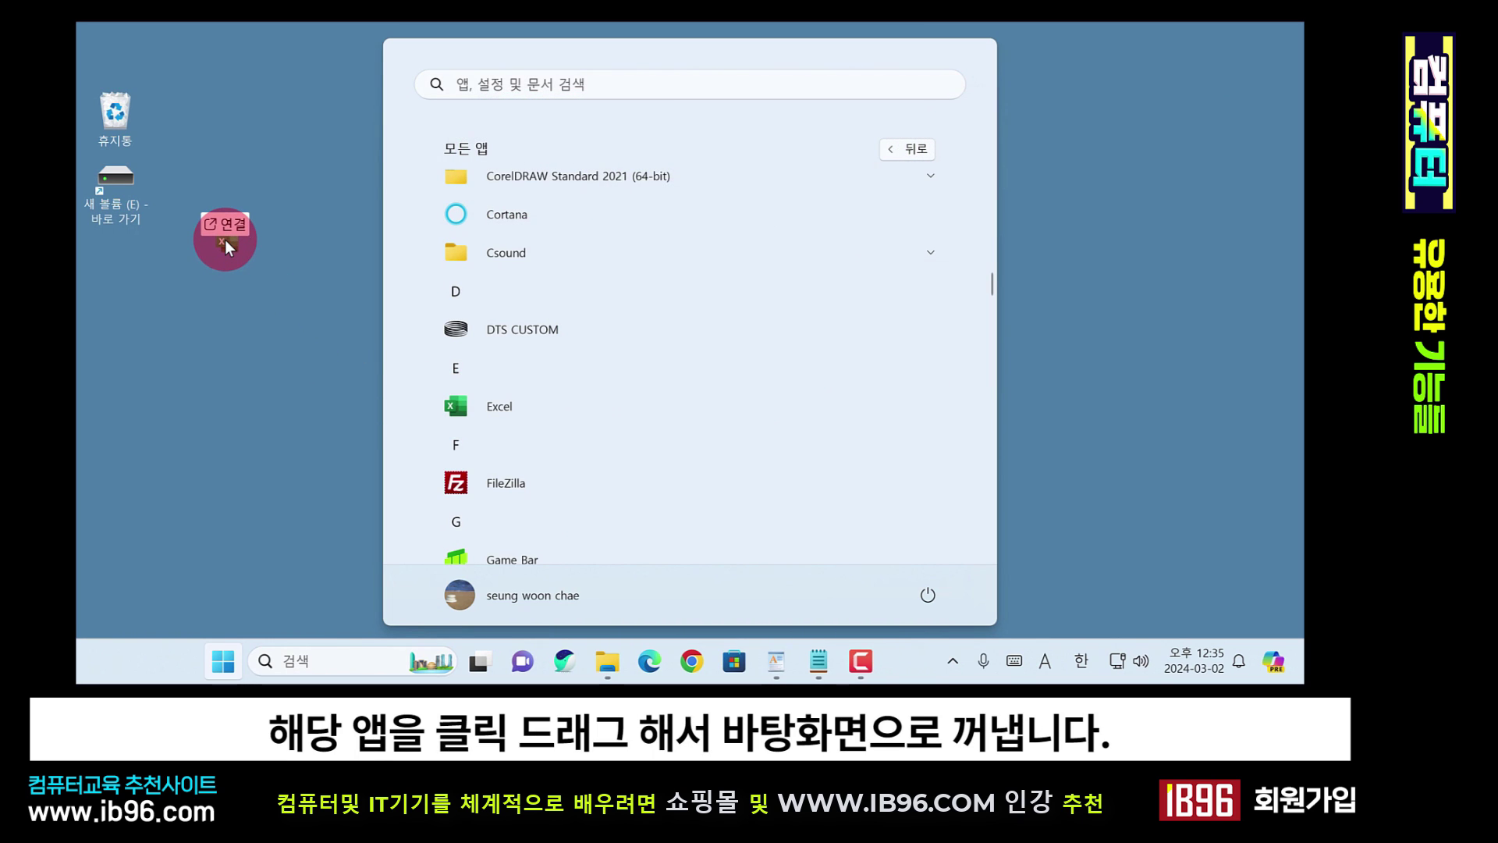
drag(225, 241, 226, 243)
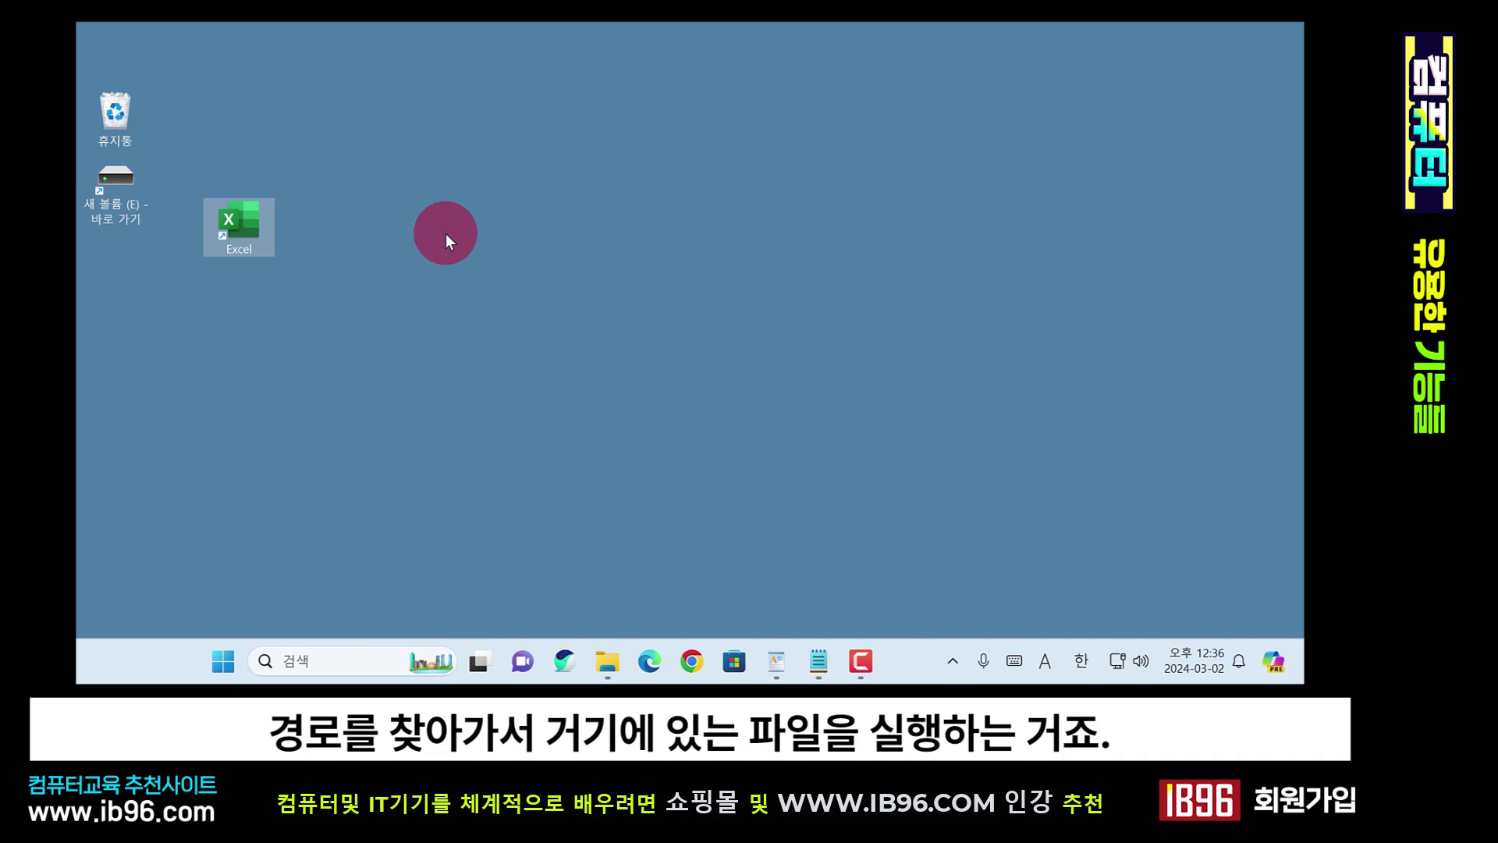
- Reposition the Excel shortcut on the desktop directly below the E: drive shortcut
mouse_move(248, 223)
mouse_down()
mouse_move(126, 114)
mouse_move(246, 208)
mouse_up()
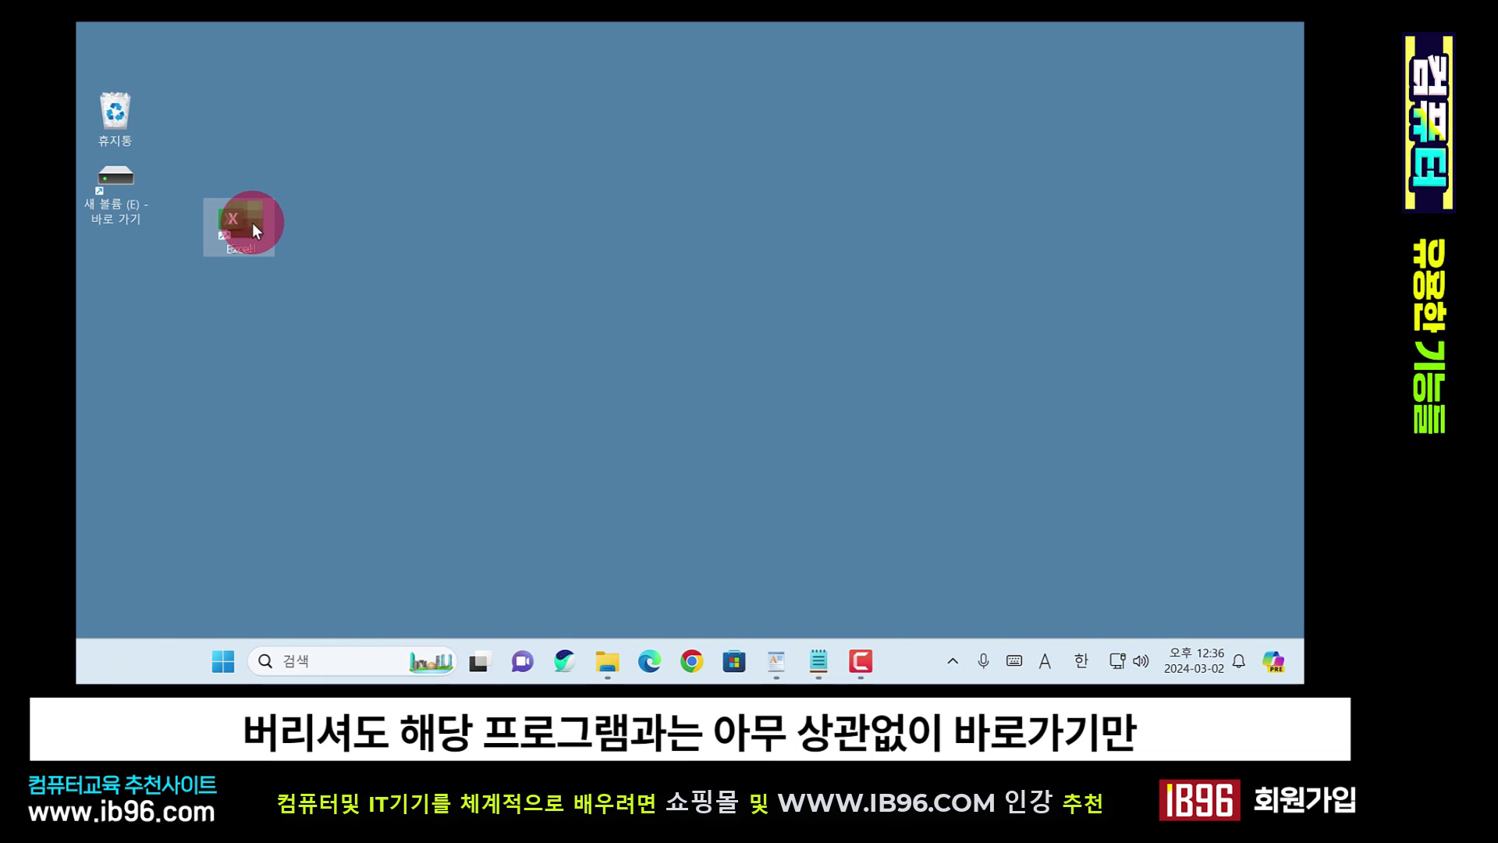
drag(253, 226, 258, 218)
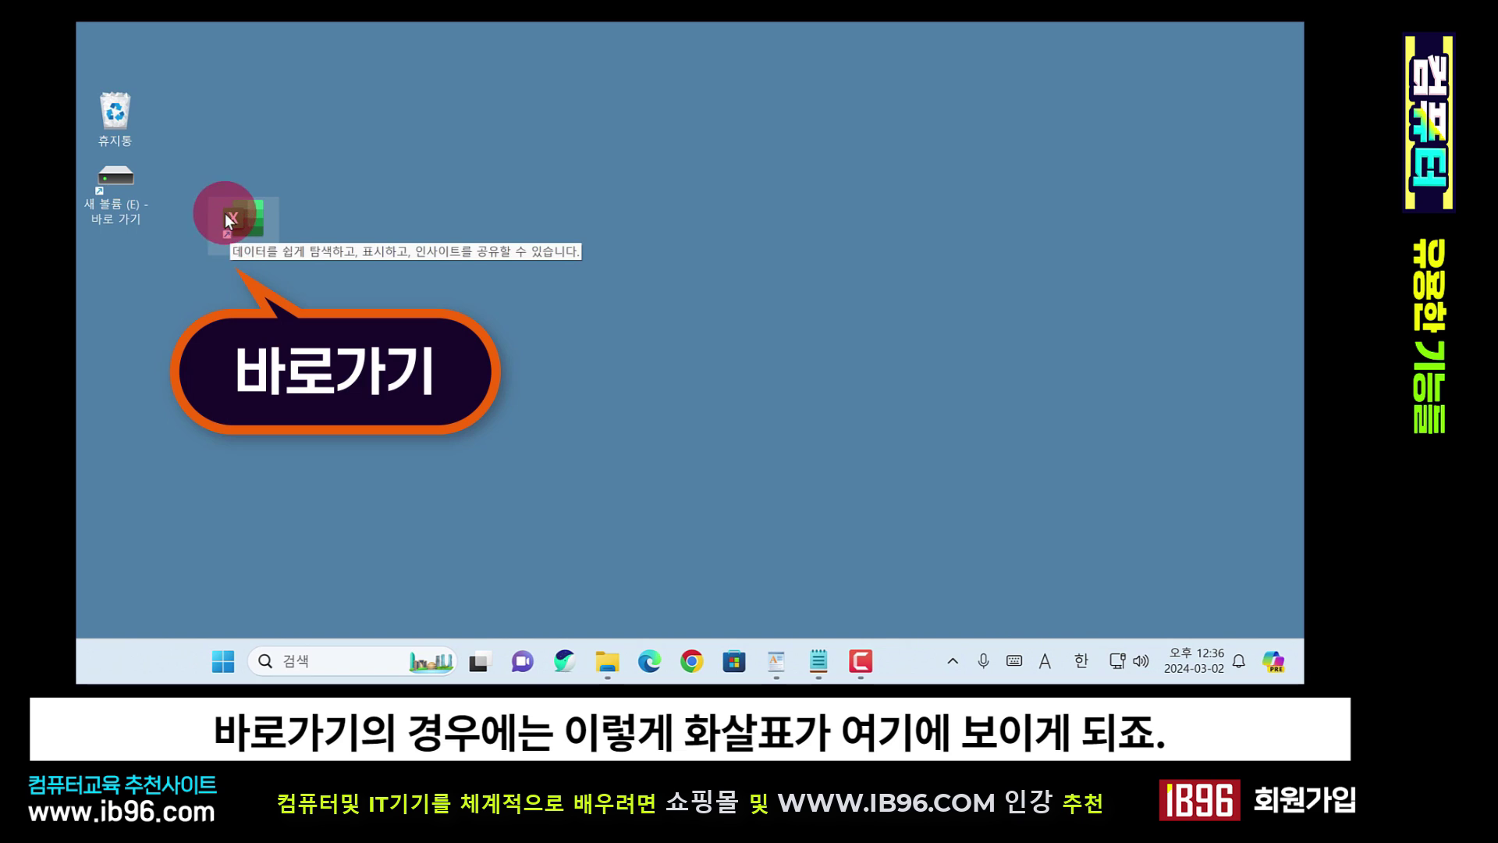
drag(252, 217, 142, 267)
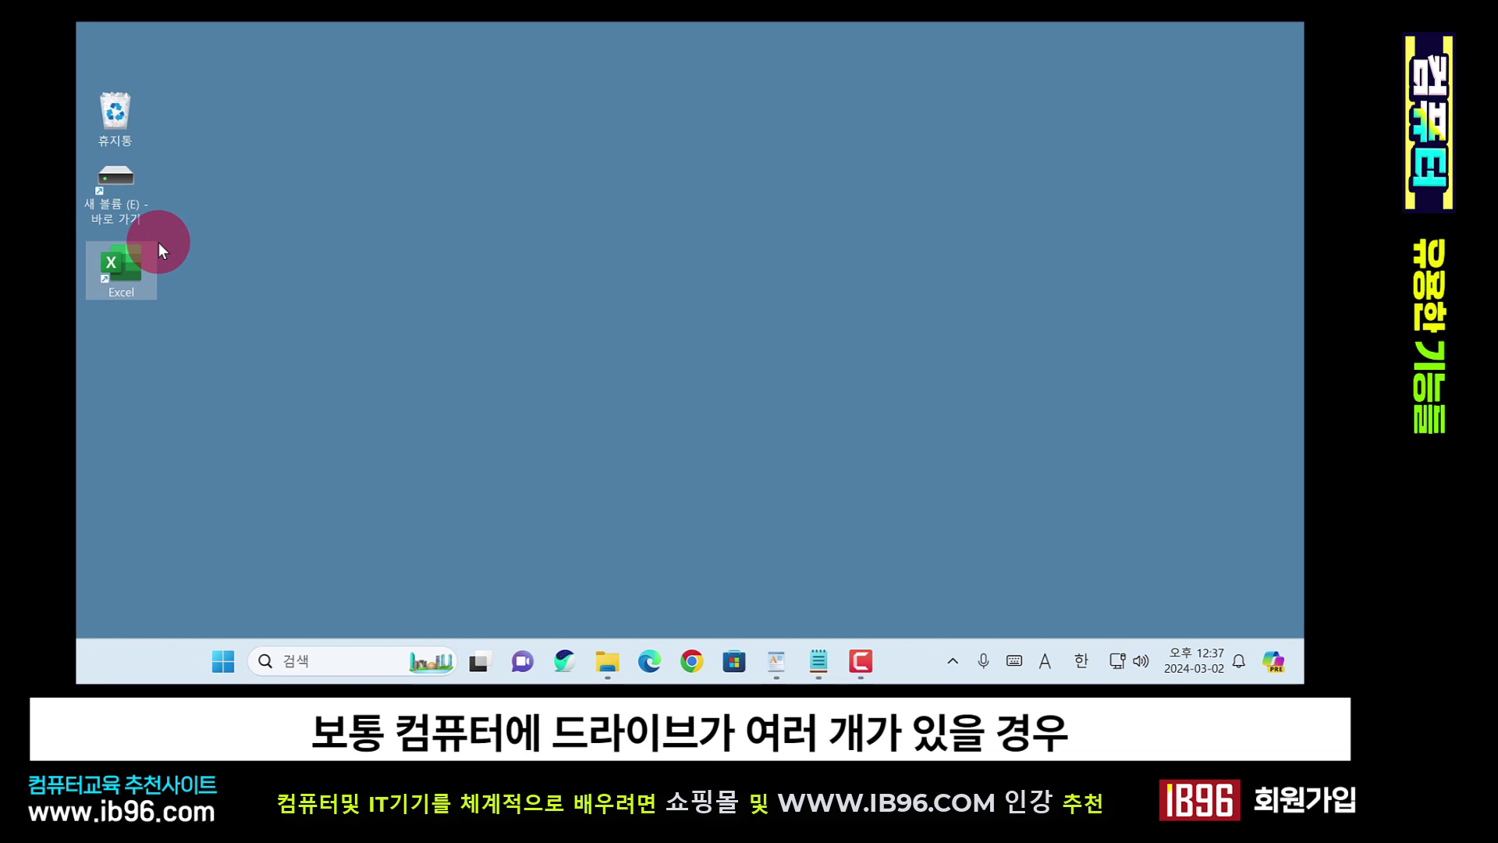
- Open File Explorer and go through 내 PC and the Data (D:) drive to the graphic driver folder inside driver
click(607, 660)
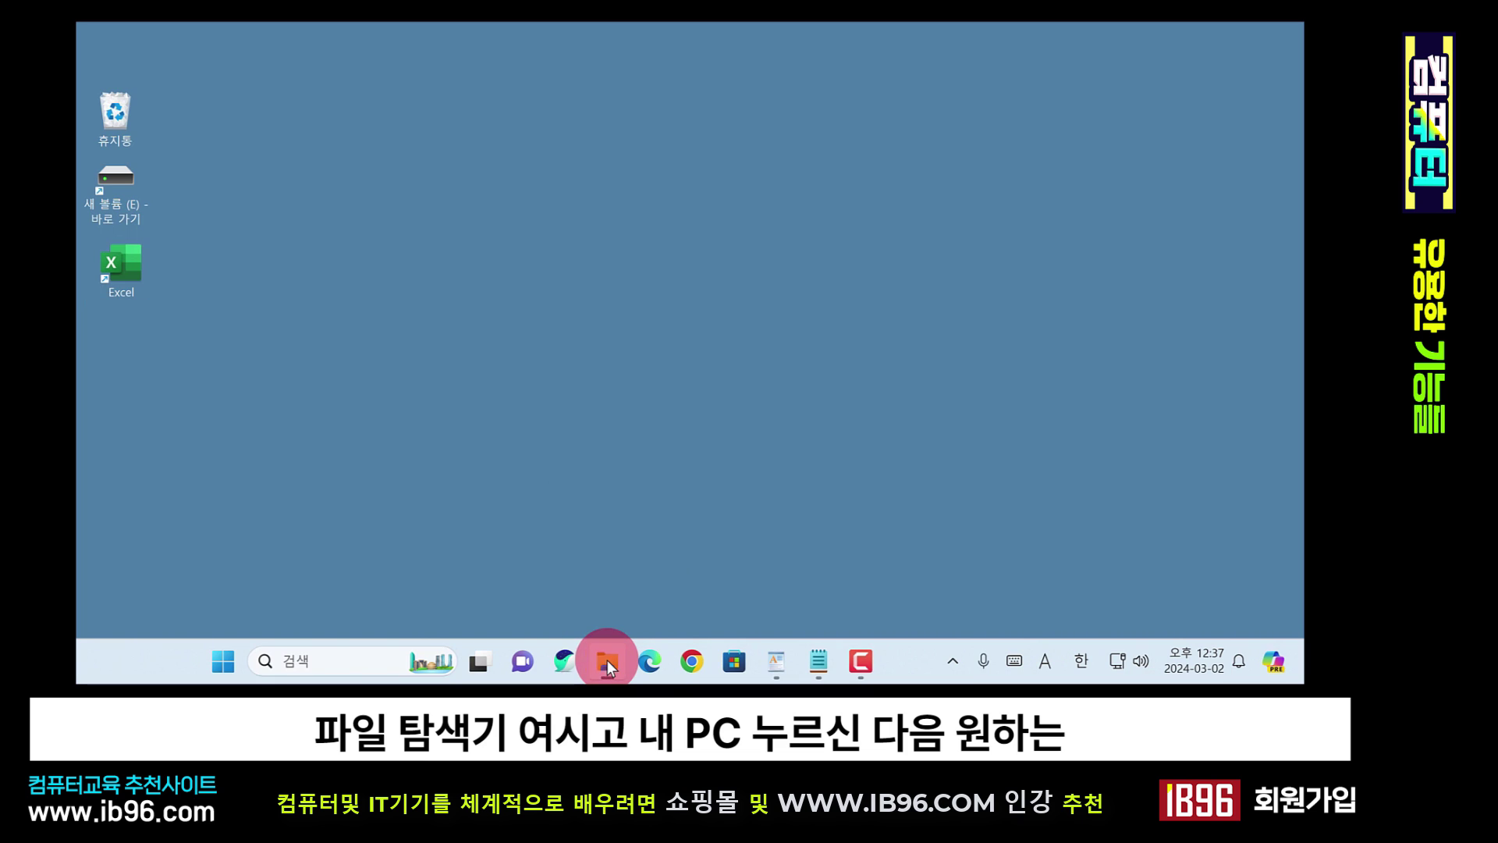
click(304, 313)
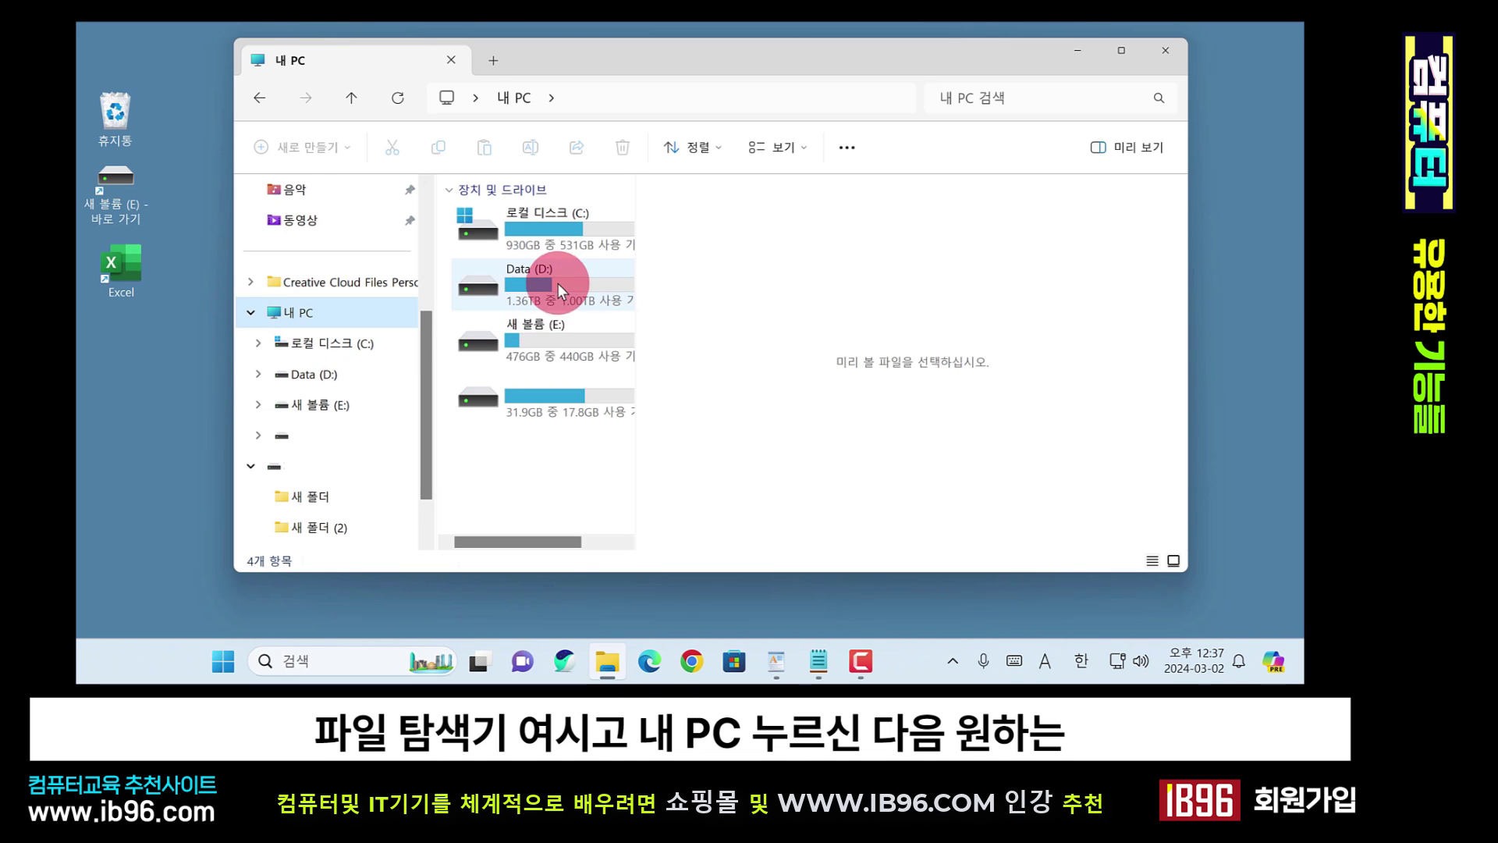
double_click(558, 282)
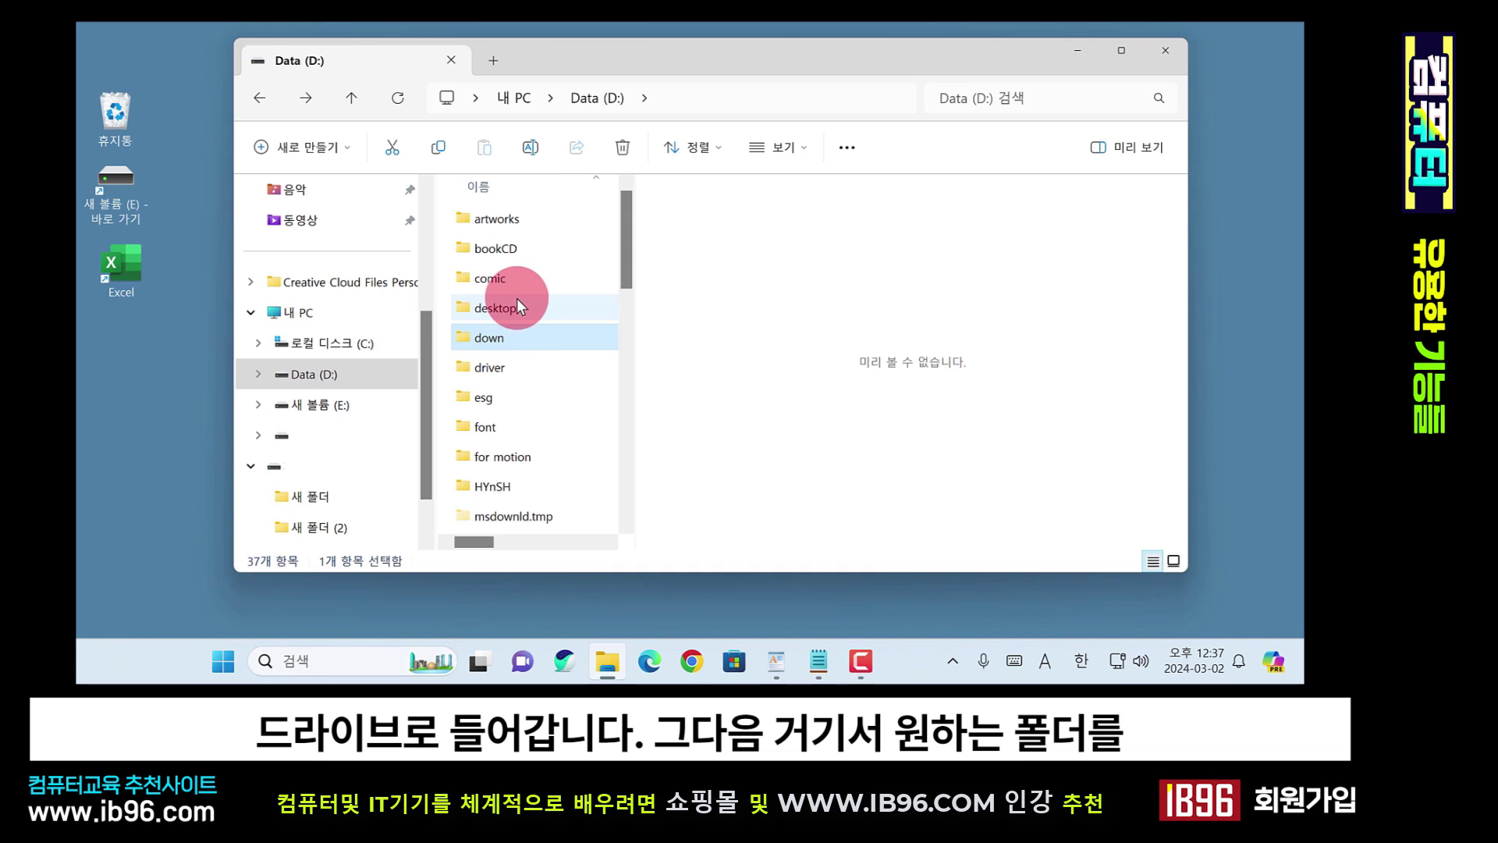
double_click(514, 366)
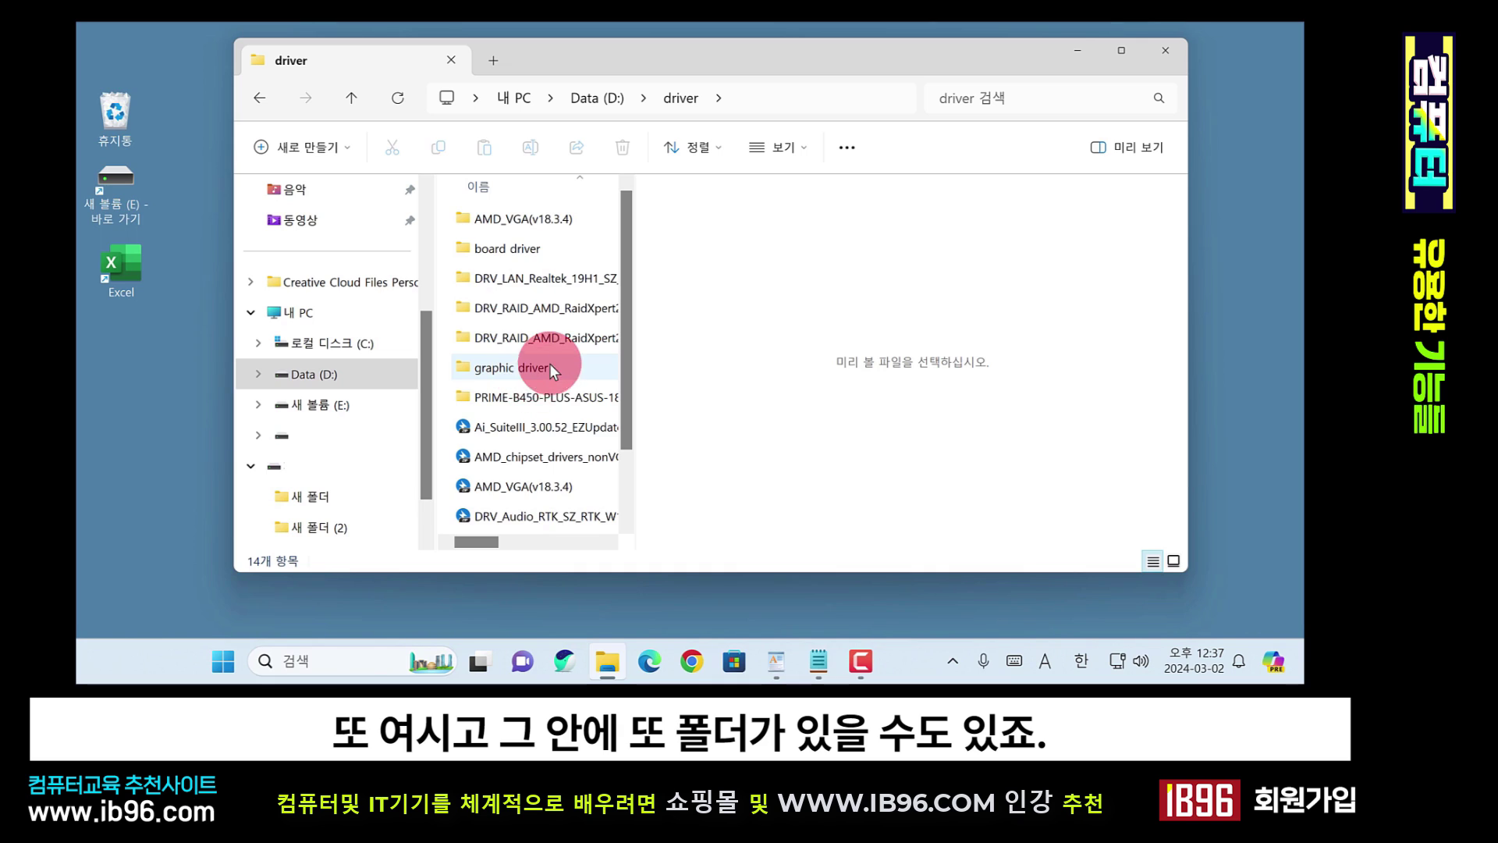
double_click(548, 367)
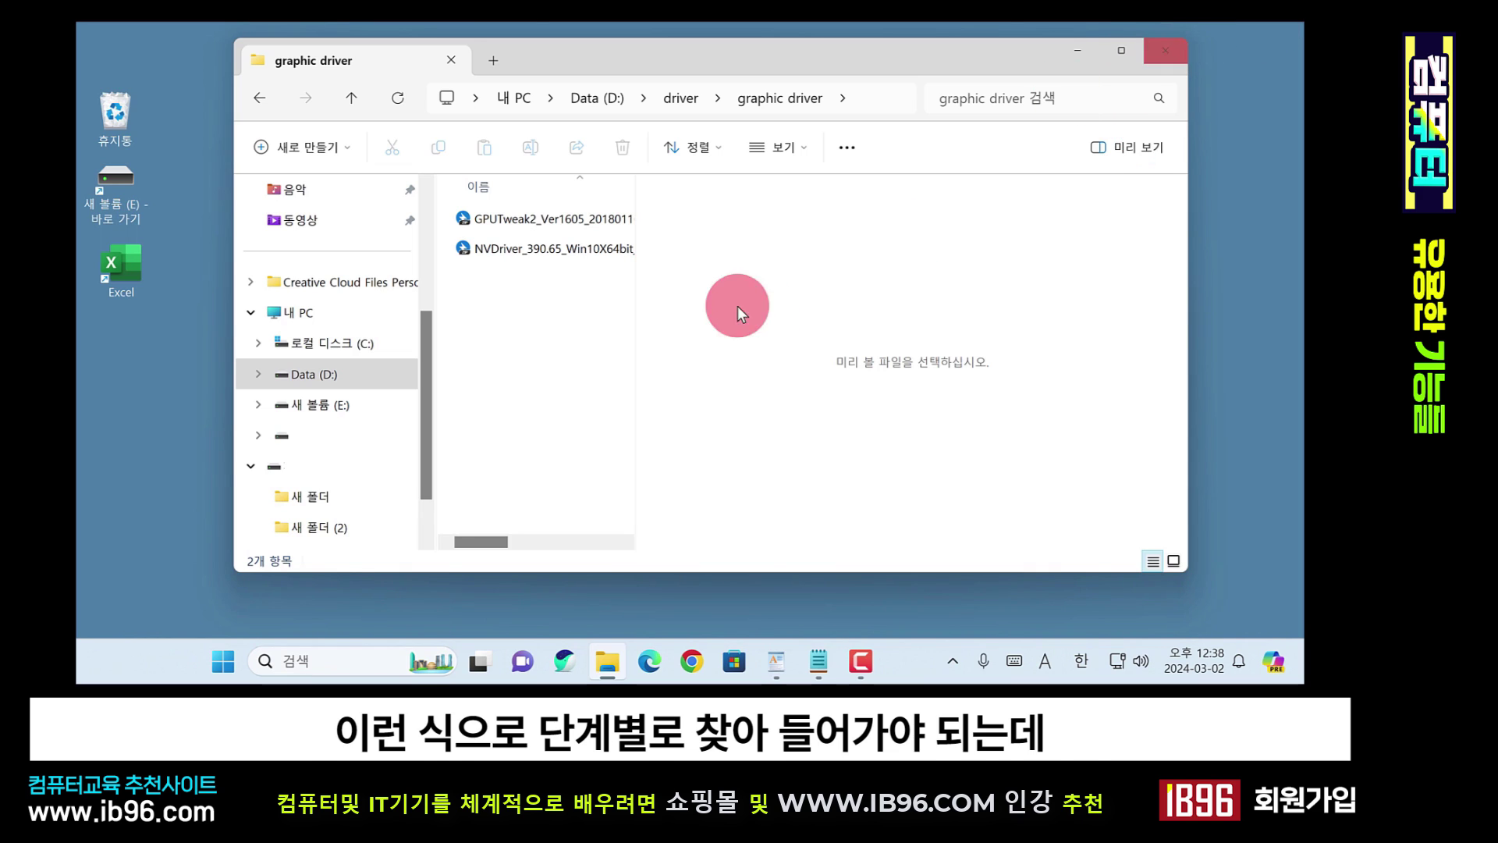
- Return to the Data (D:) drive and try to create a shortcut to it on the desktop
key(alt+Left)
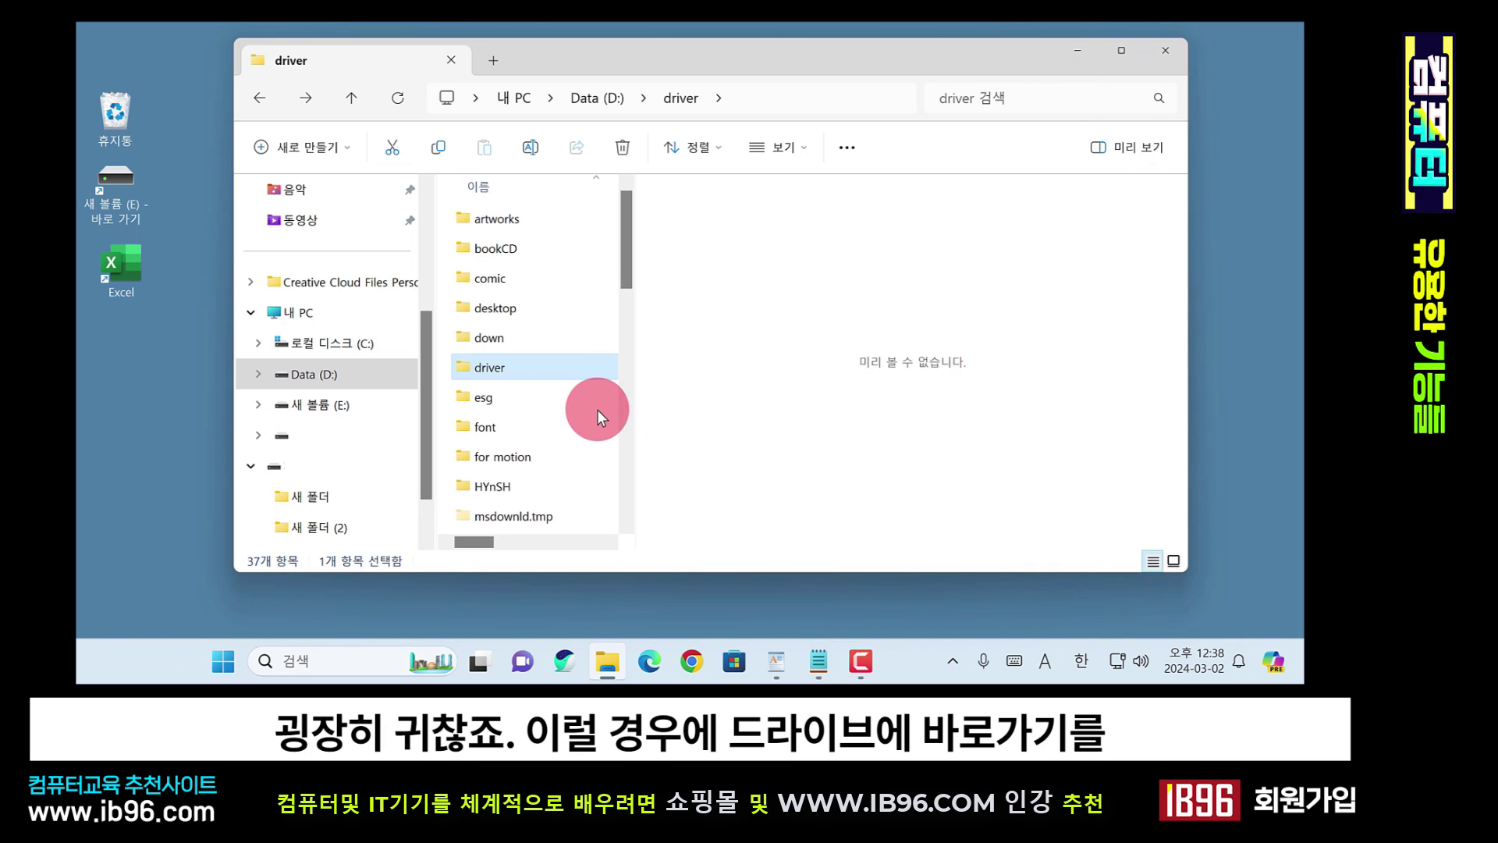
click(305, 376)
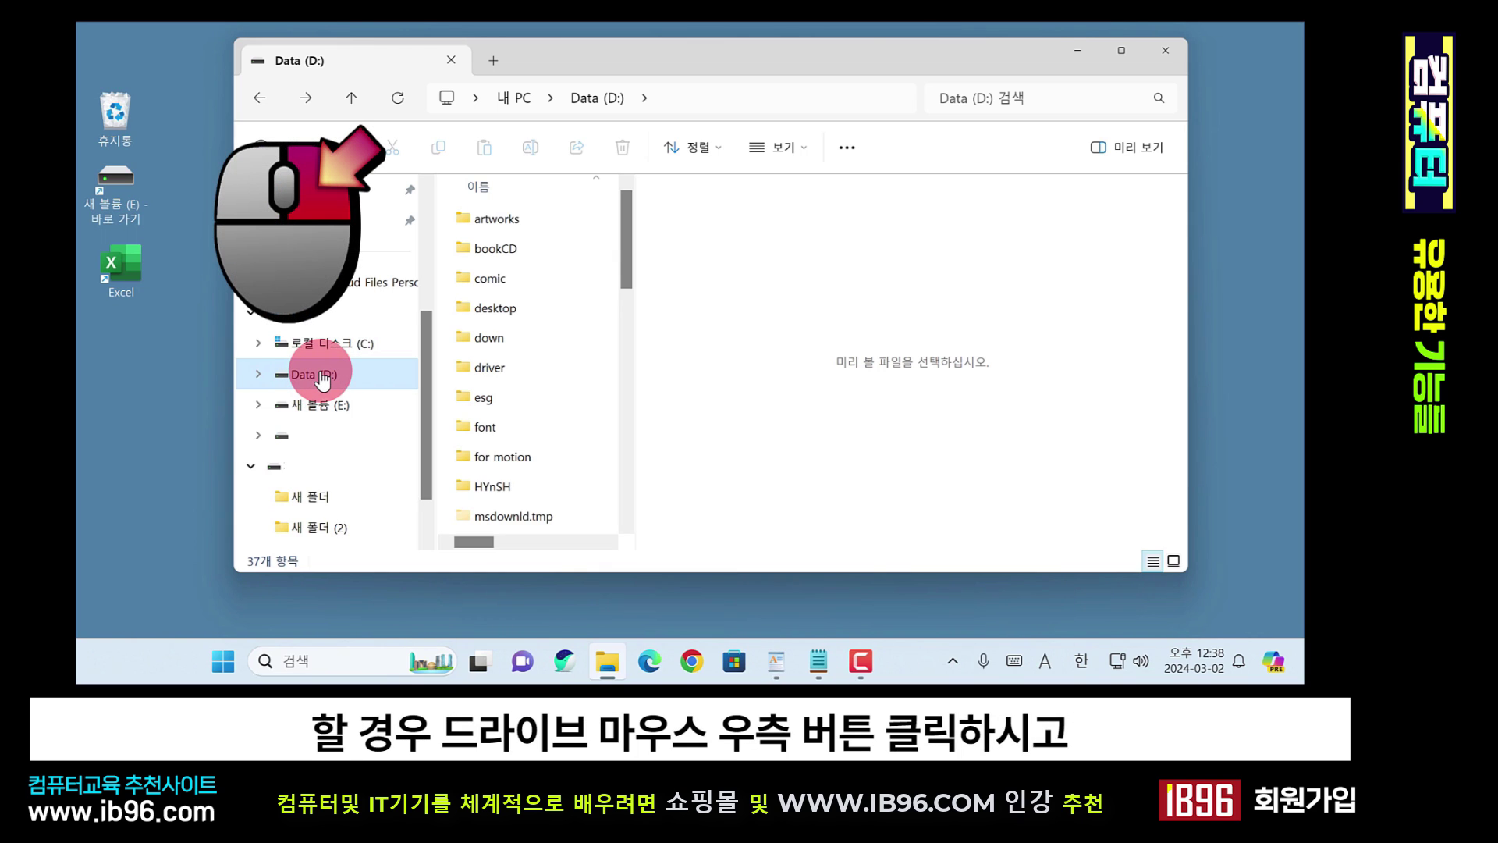
drag(322, 380, 142, 387)
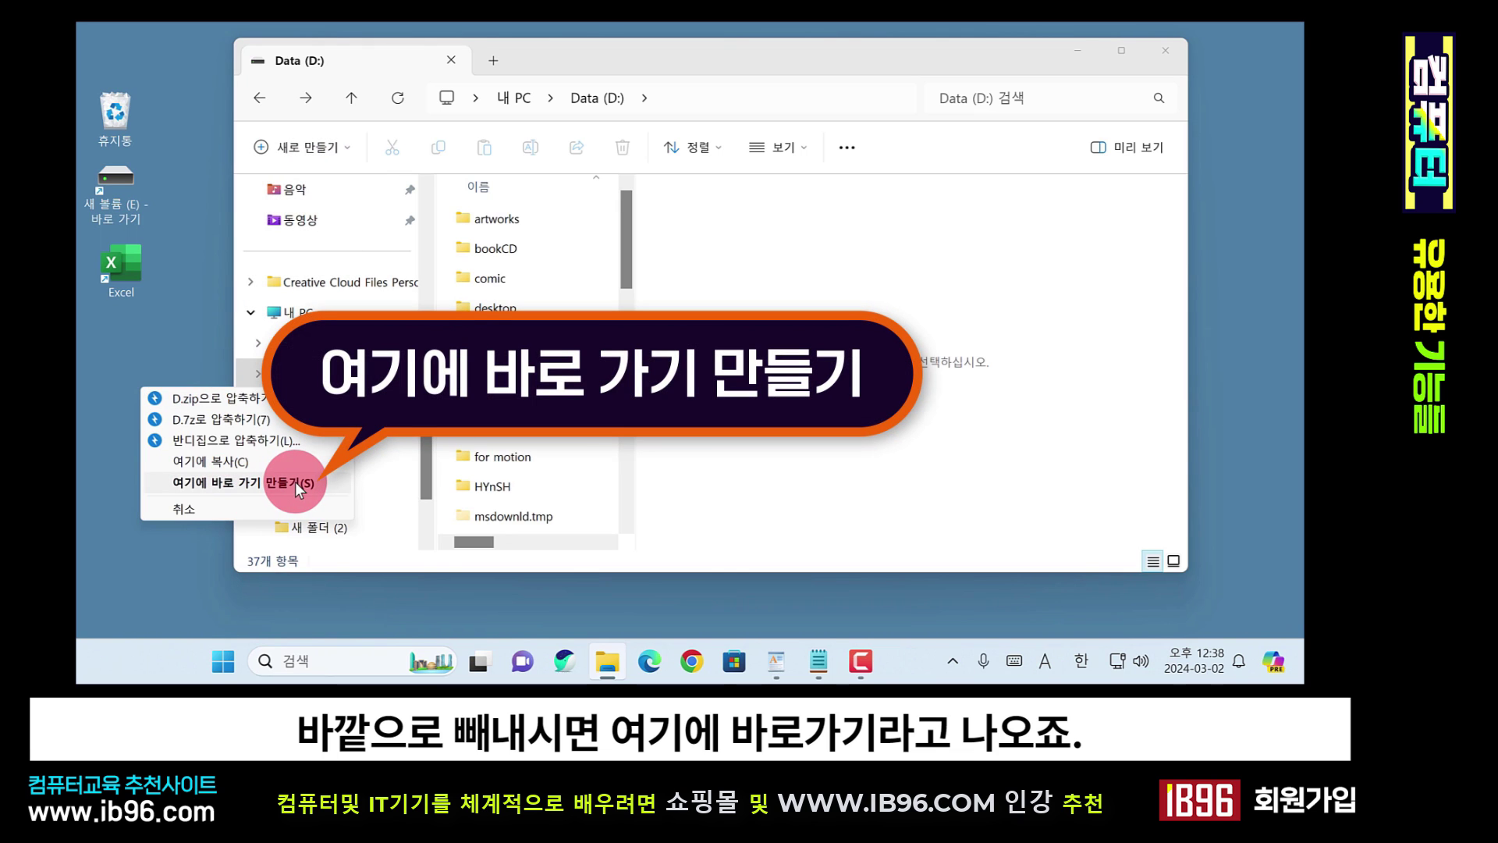
click(429, 398)
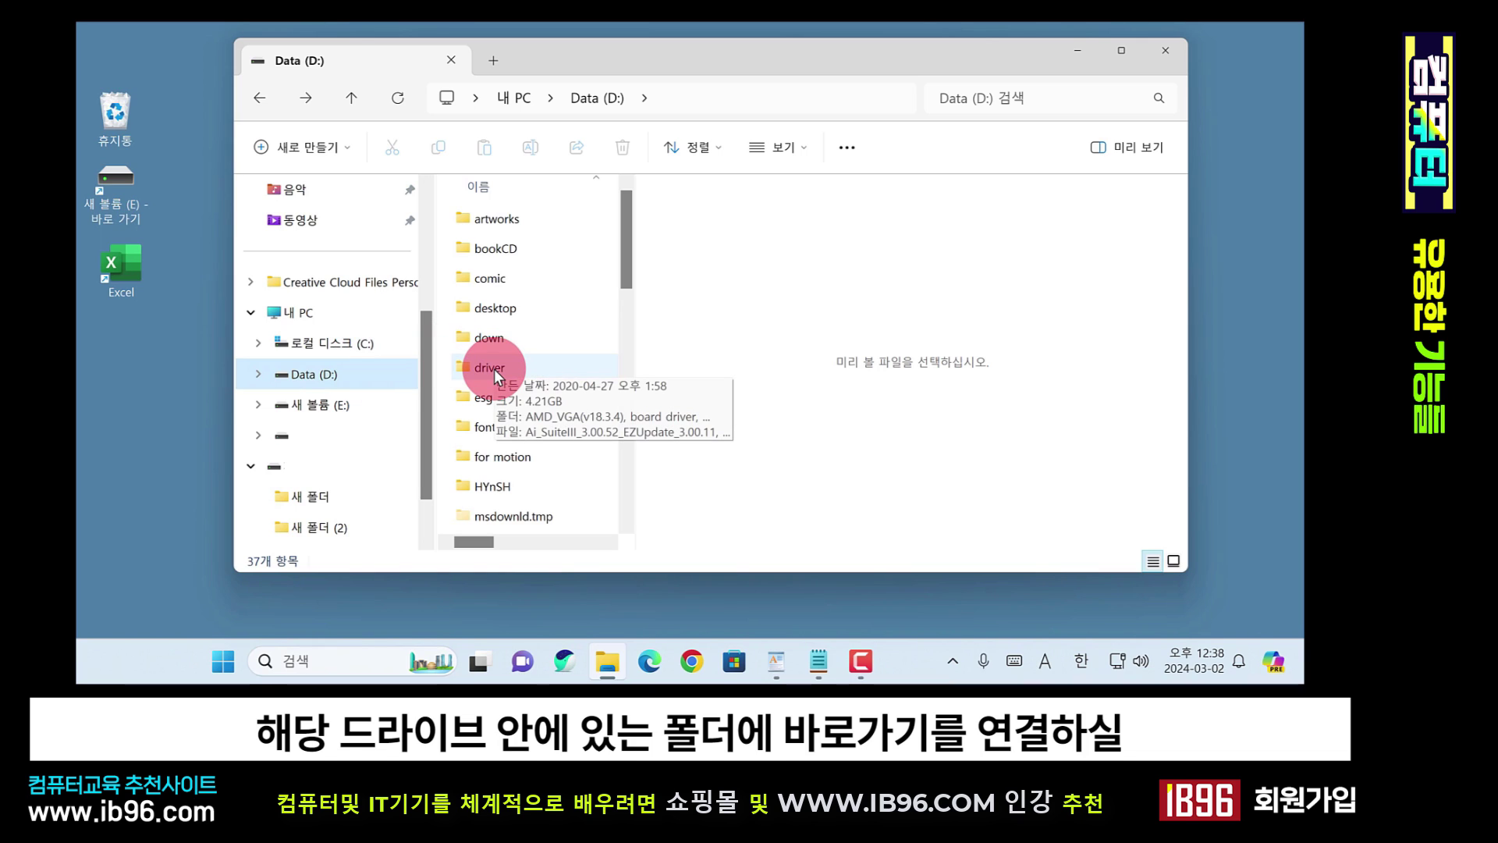
- Try to create desktop shortcuts to the driver folder and to the Ai_SuiteIII ZIP file inside it
drag(497, 365, 151, 423)
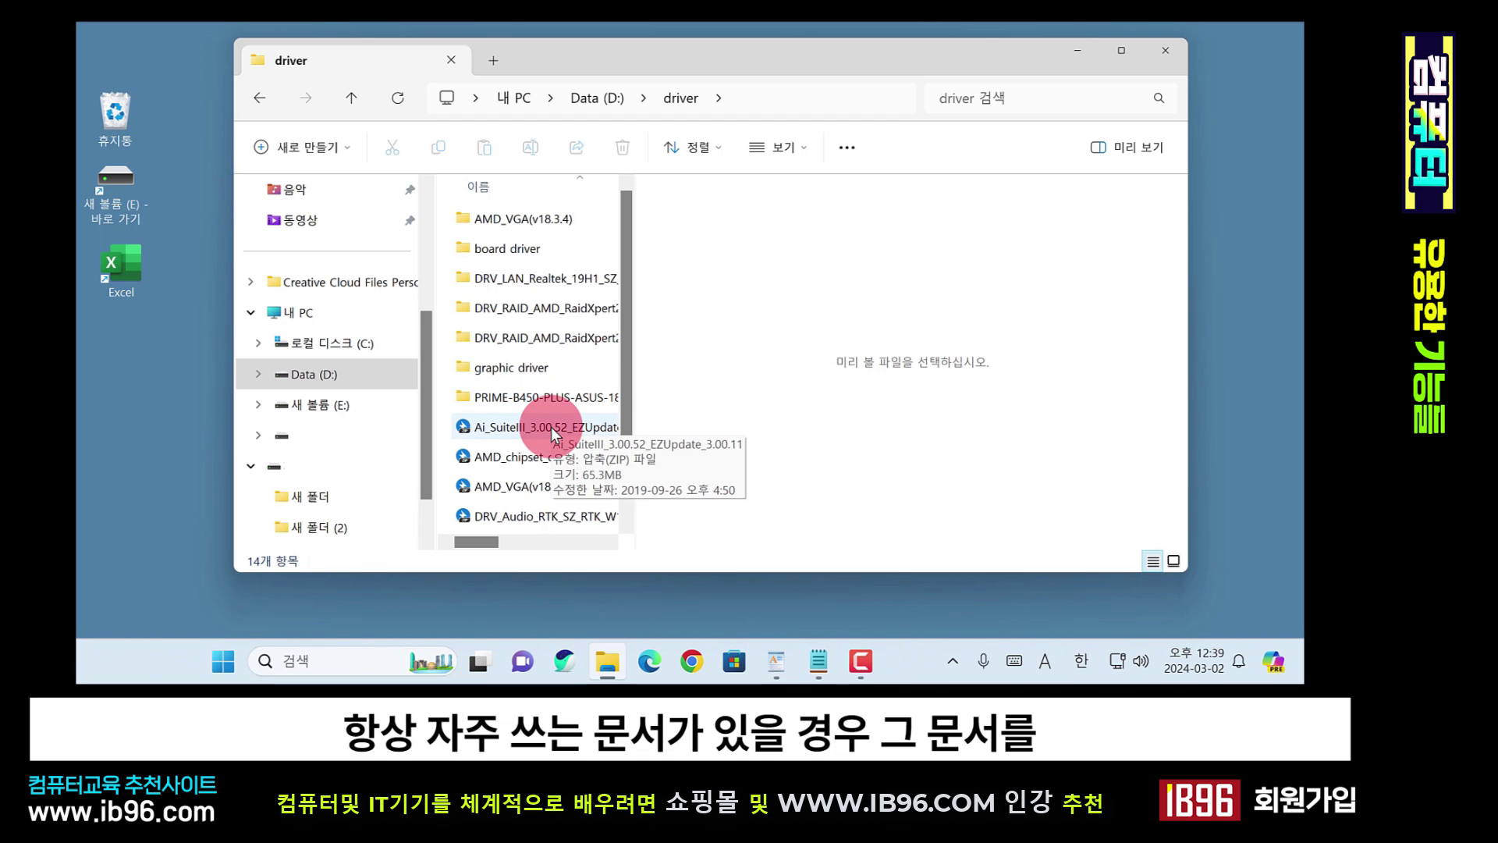
drag(540, 428, 129, 386)
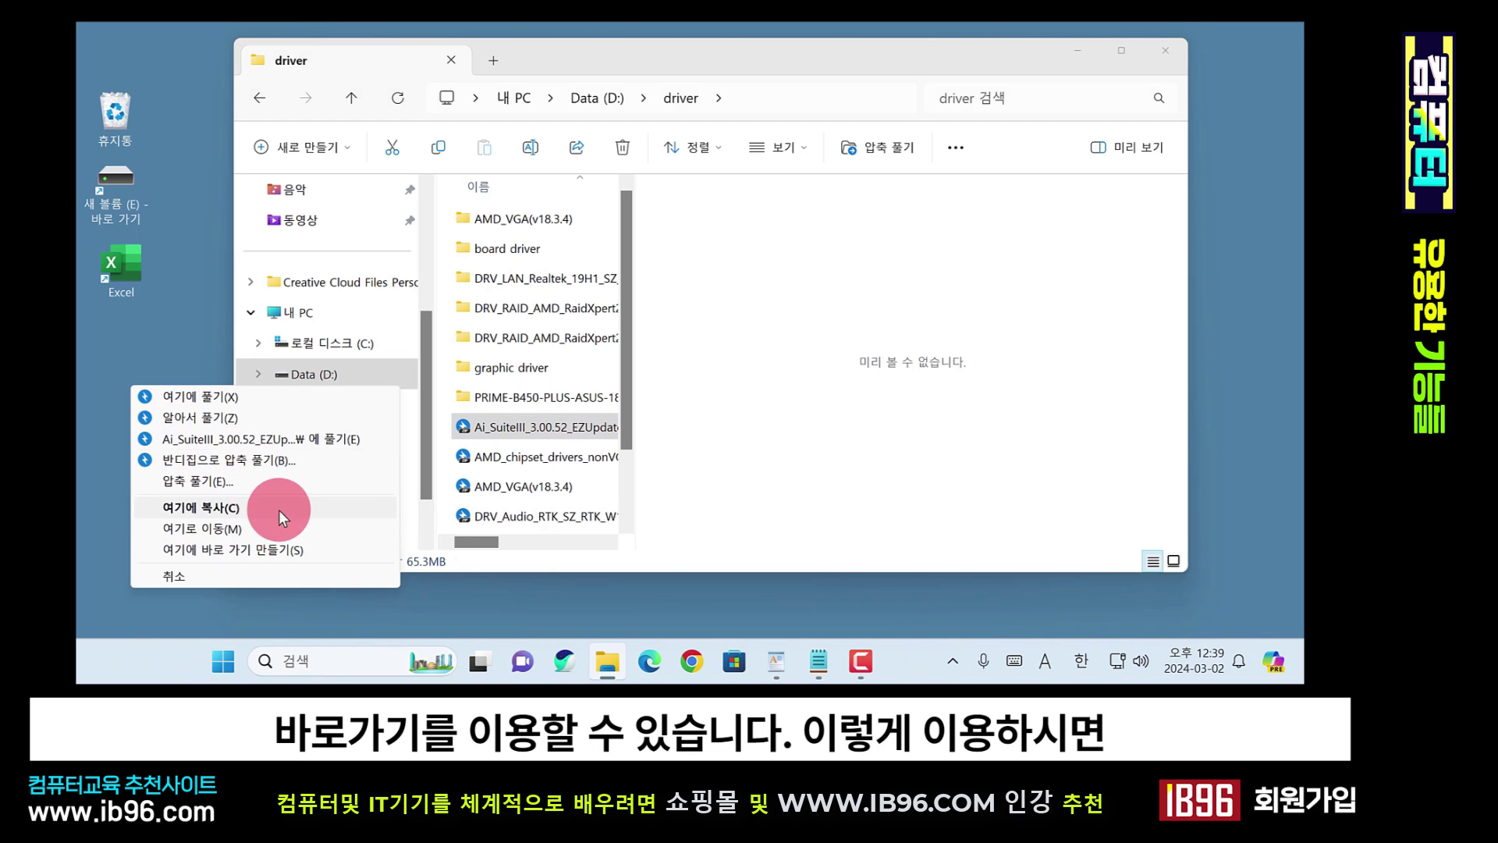
click(1007, 59)
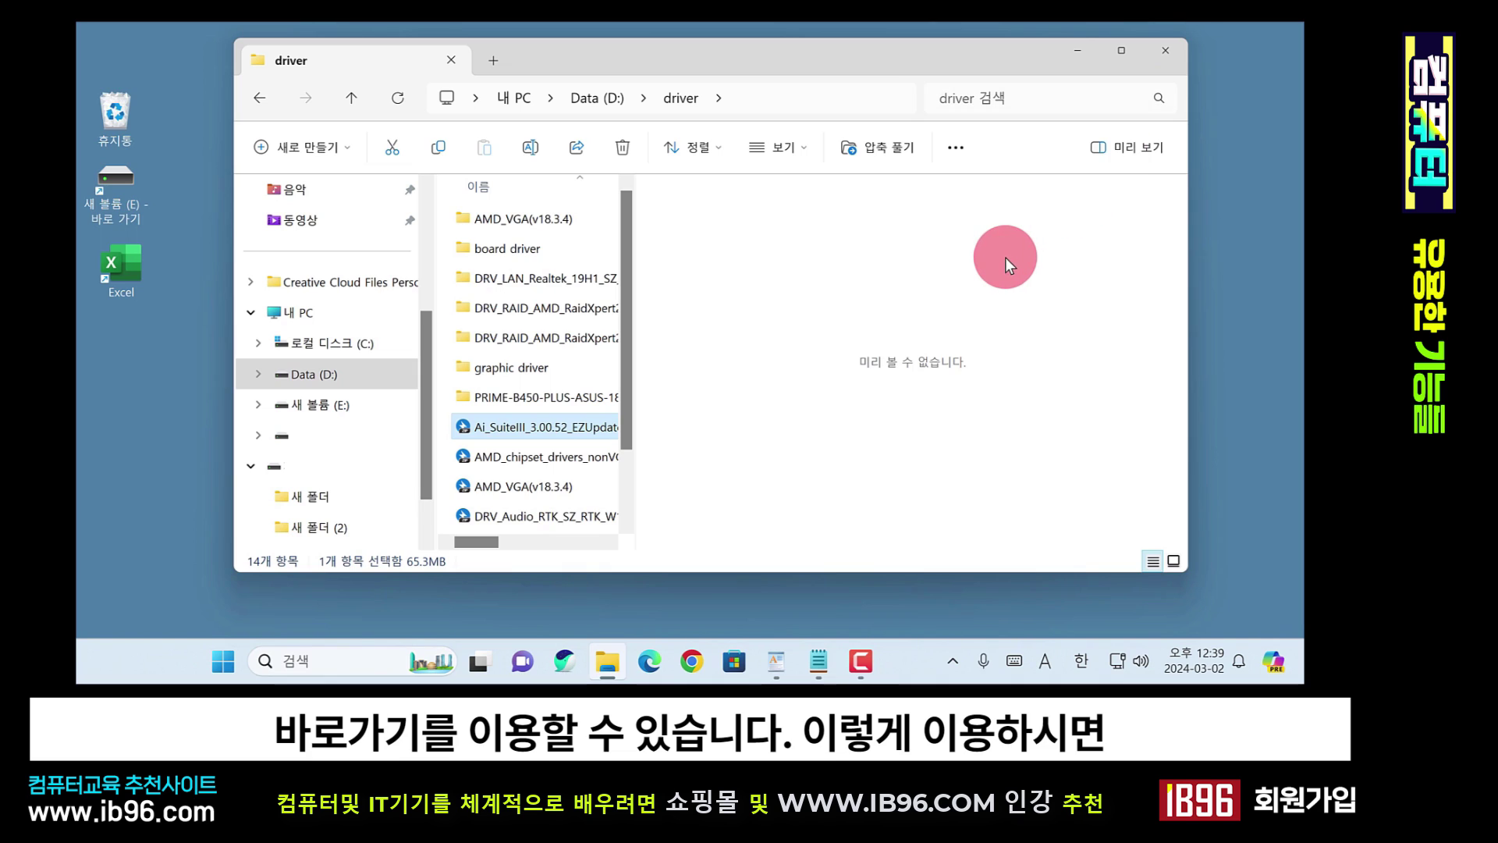
- Close the driver folder window, then briefly open and dismiss the Start menu
click(1168, 48)
key(super)
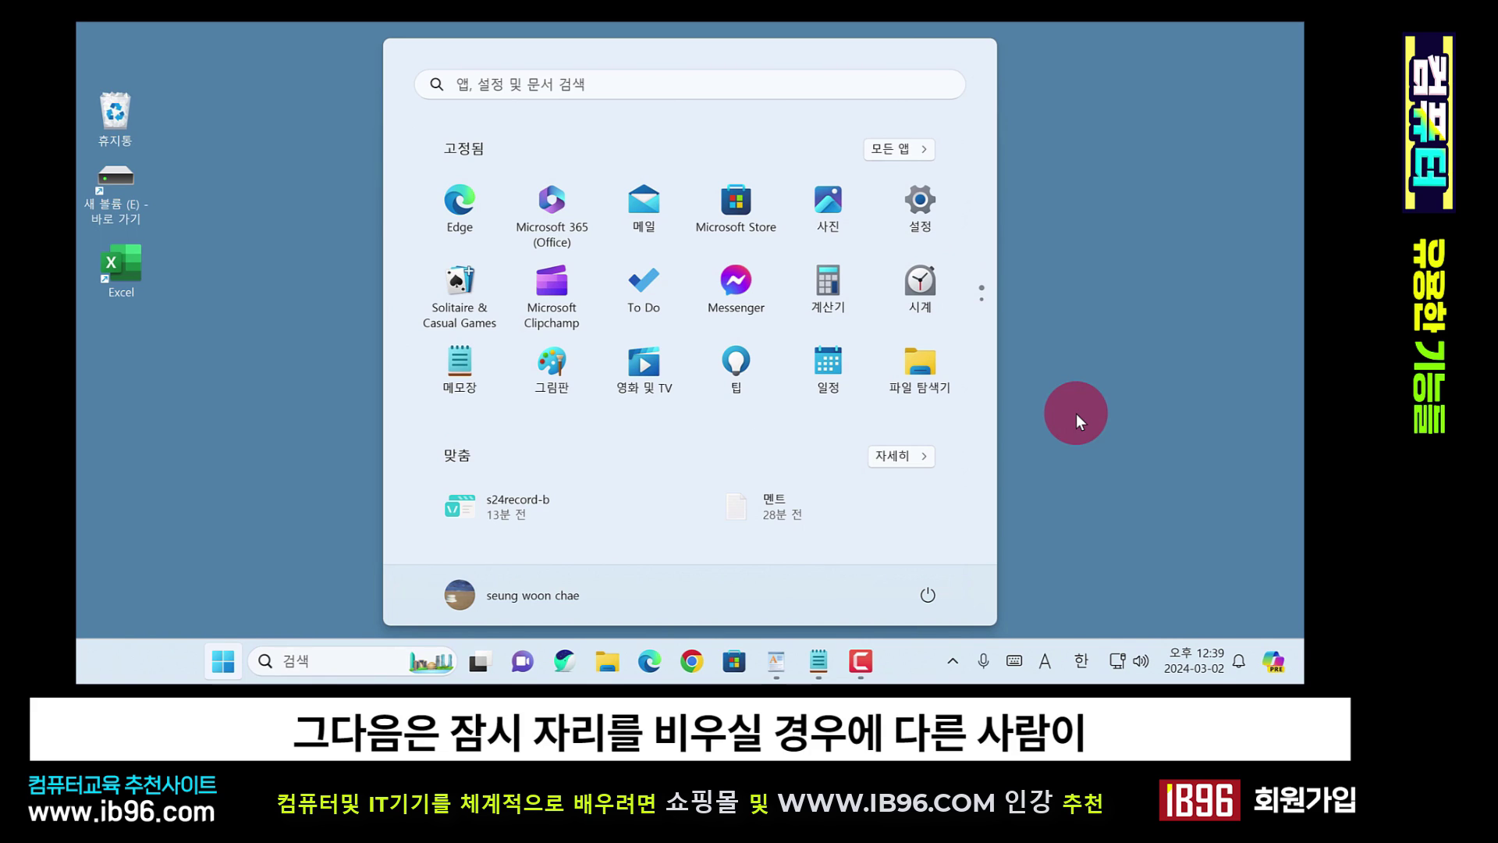
click(980, 449)
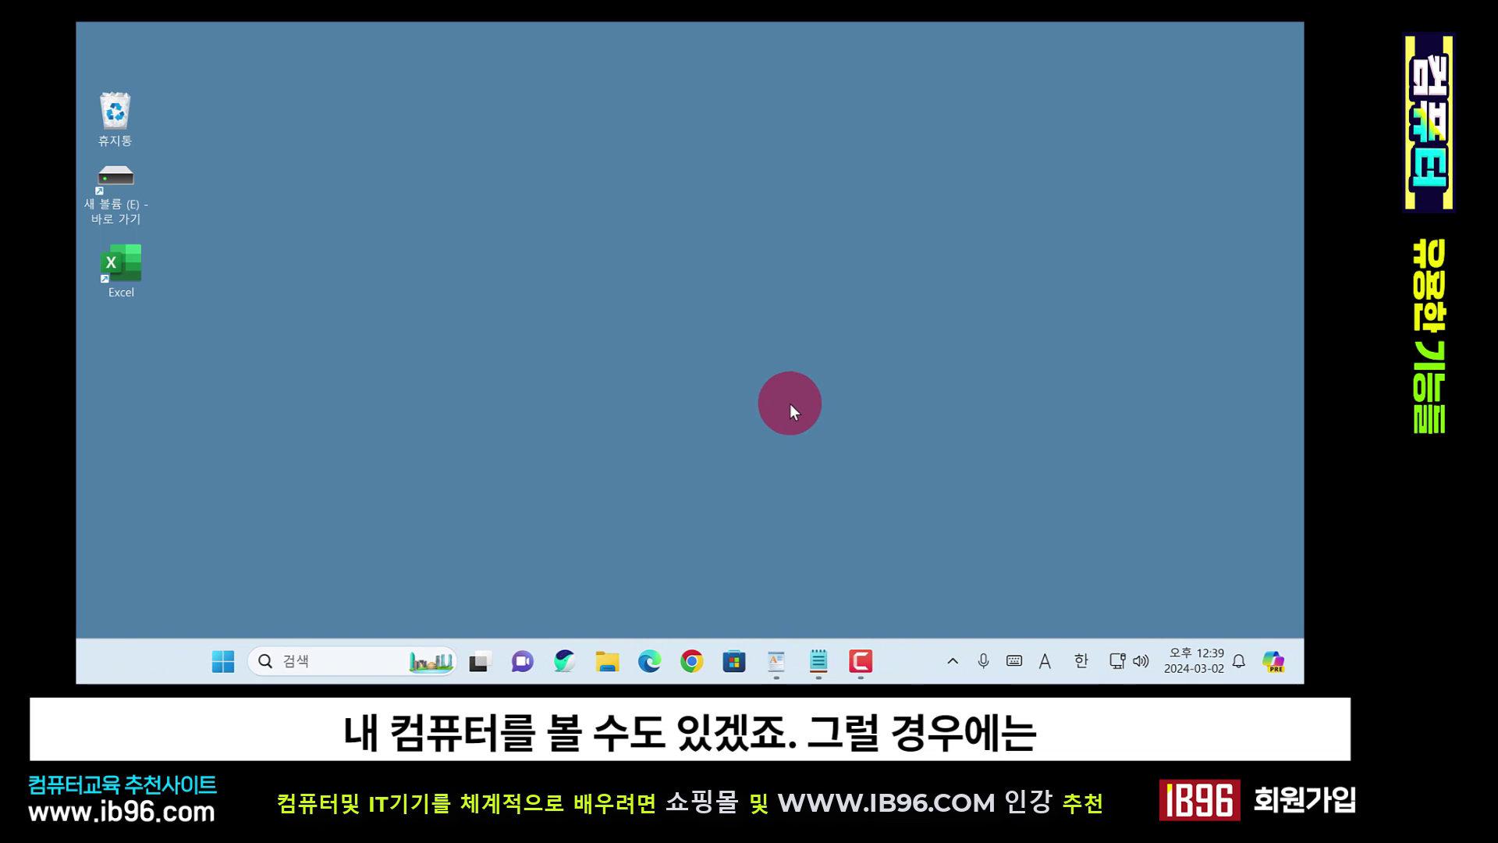
- Lock the PC through the account options in the Start menu and dismiss the lock screen
click(216, 663)
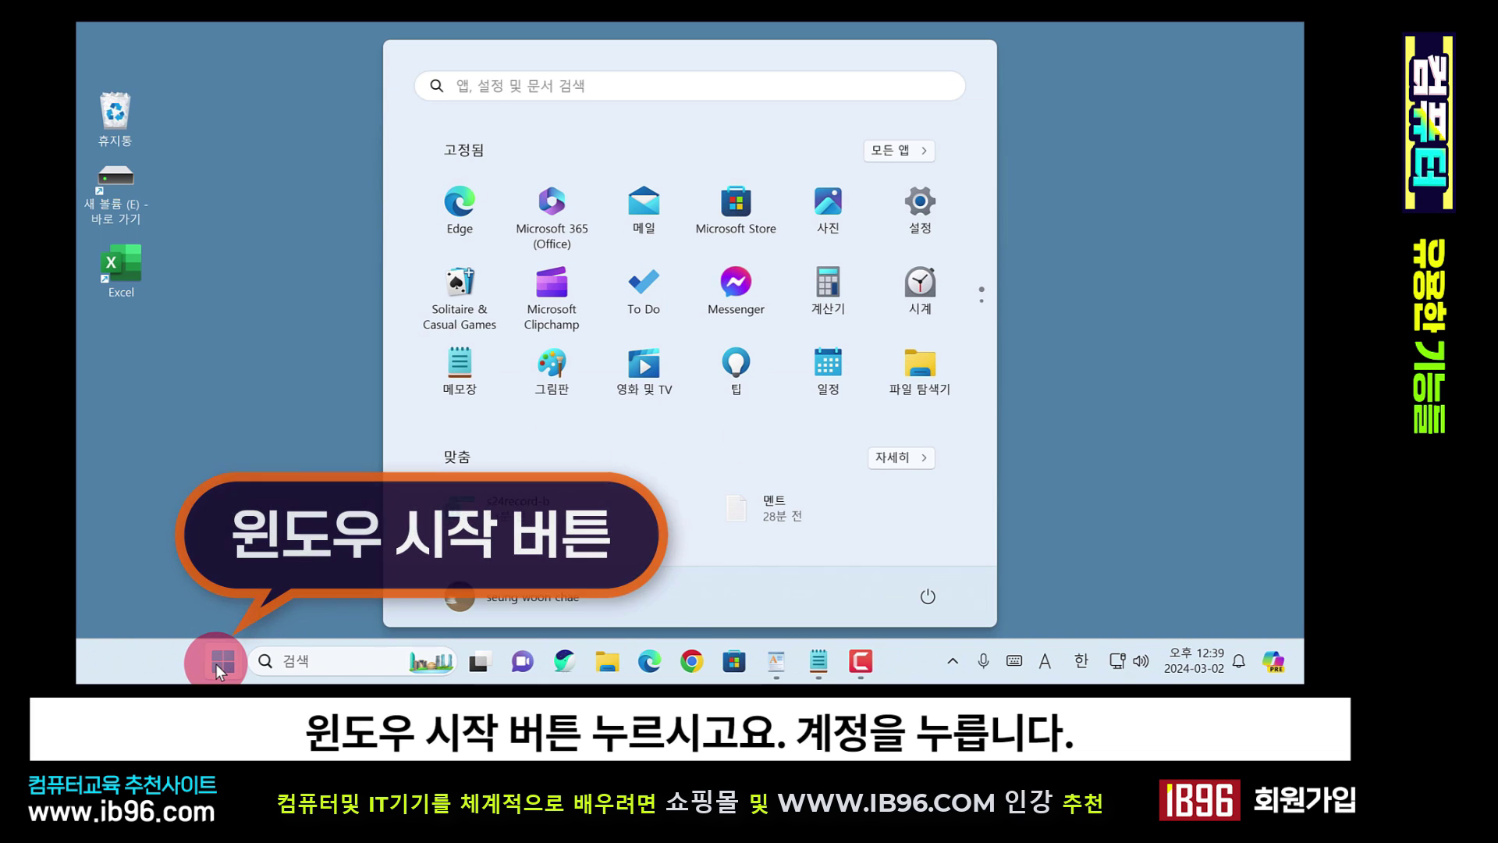
click(518, 601)
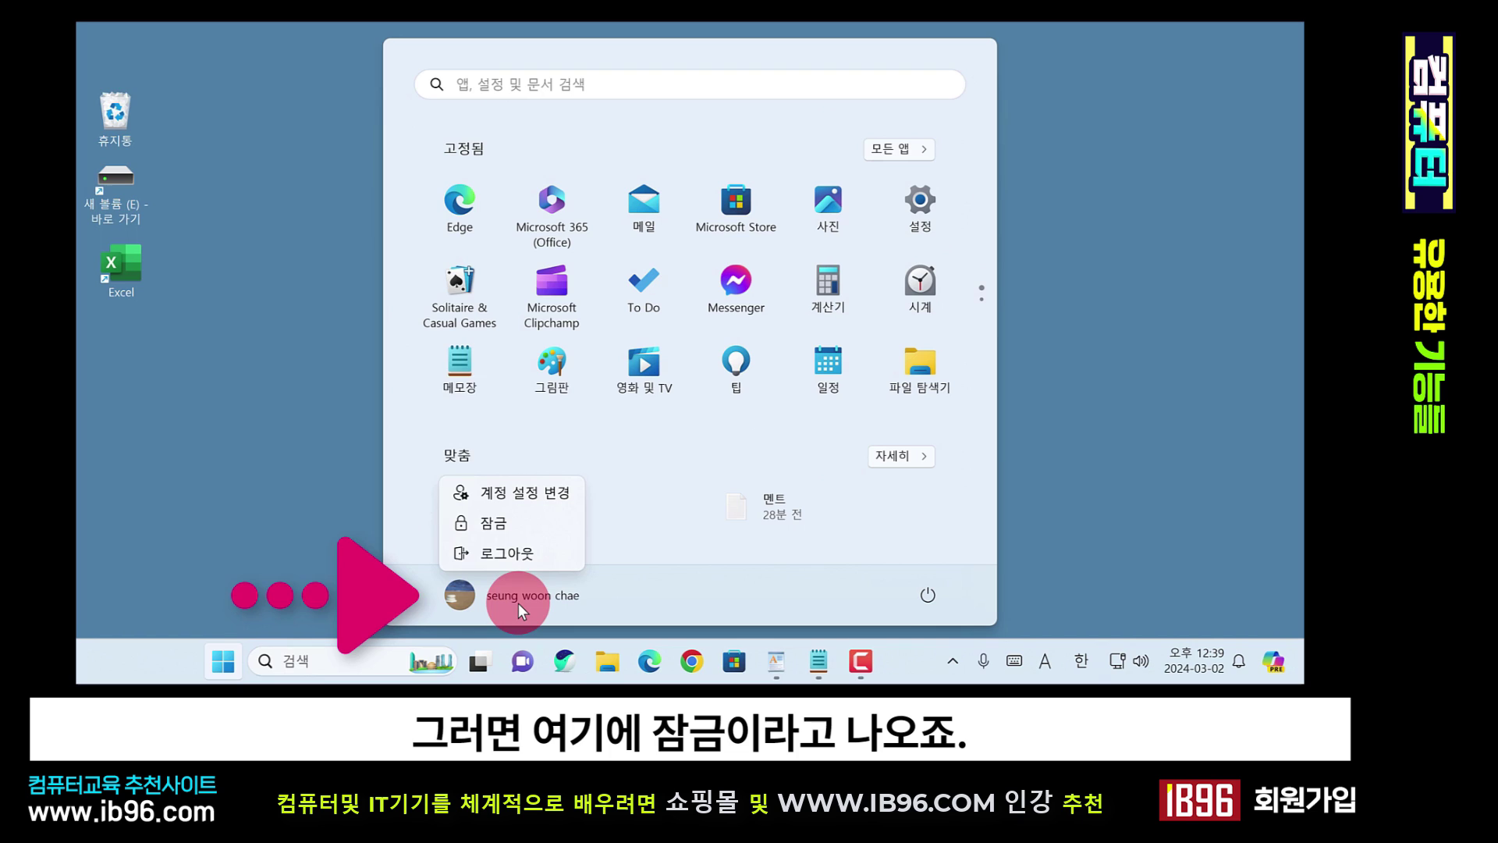
click(517, 527)
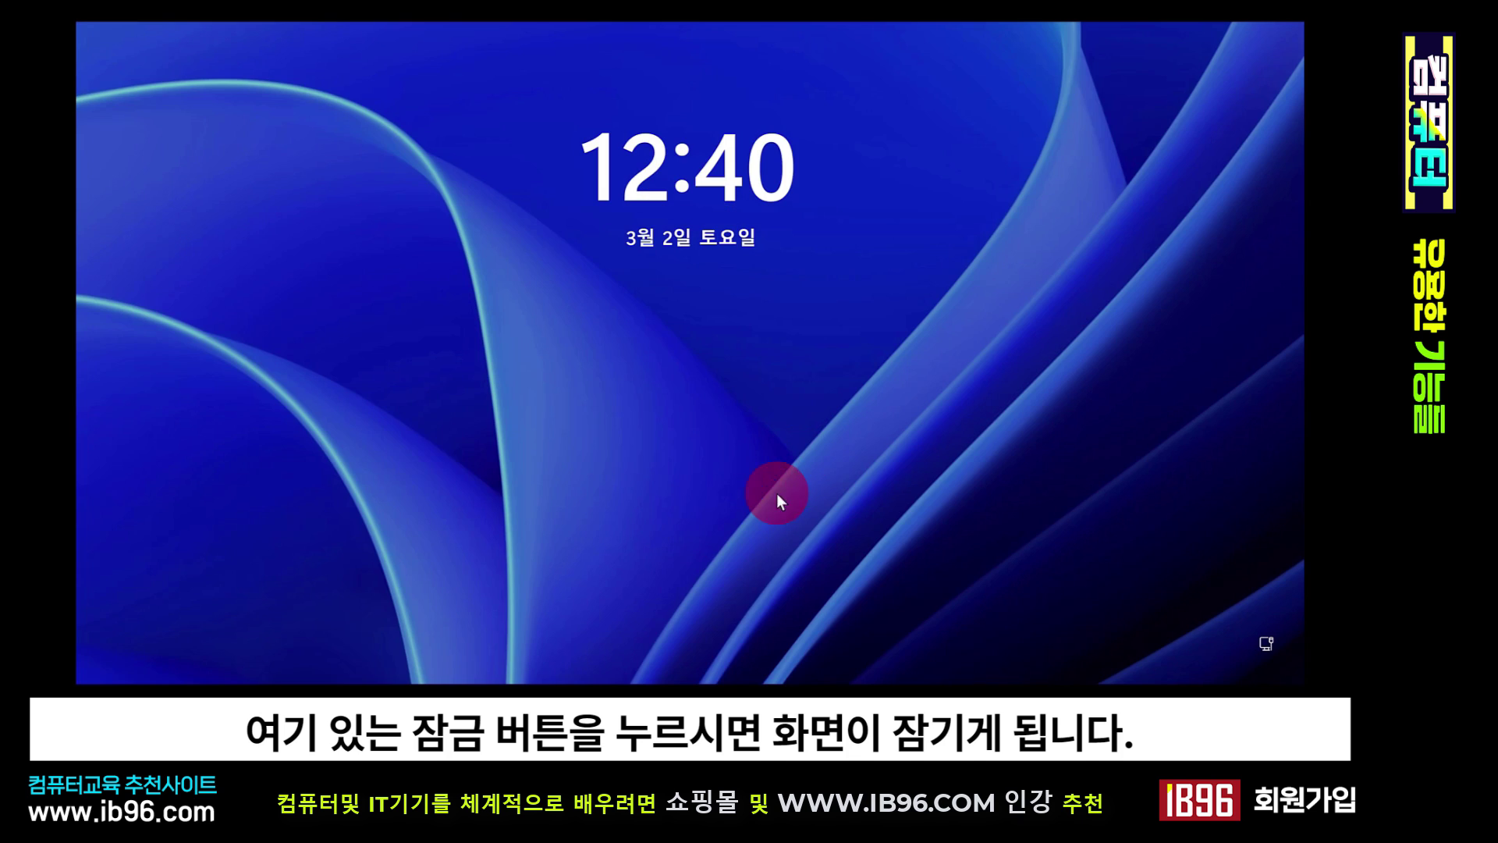
click(760, 345)
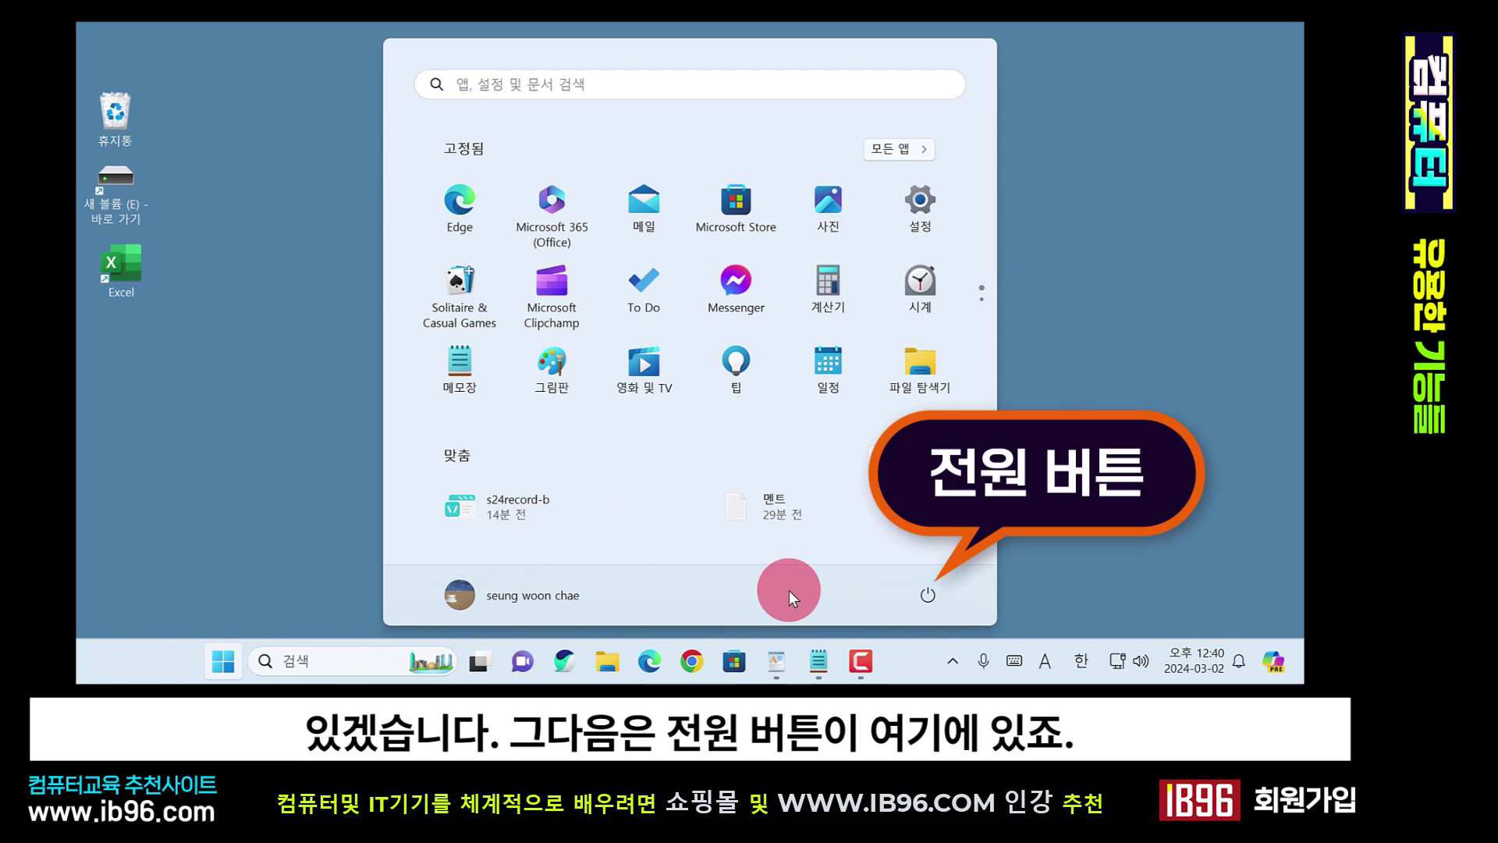
- Compare the Start menu's power options (절전, 시스템 종료, 다시 시작) with its account options
click(929, 594)
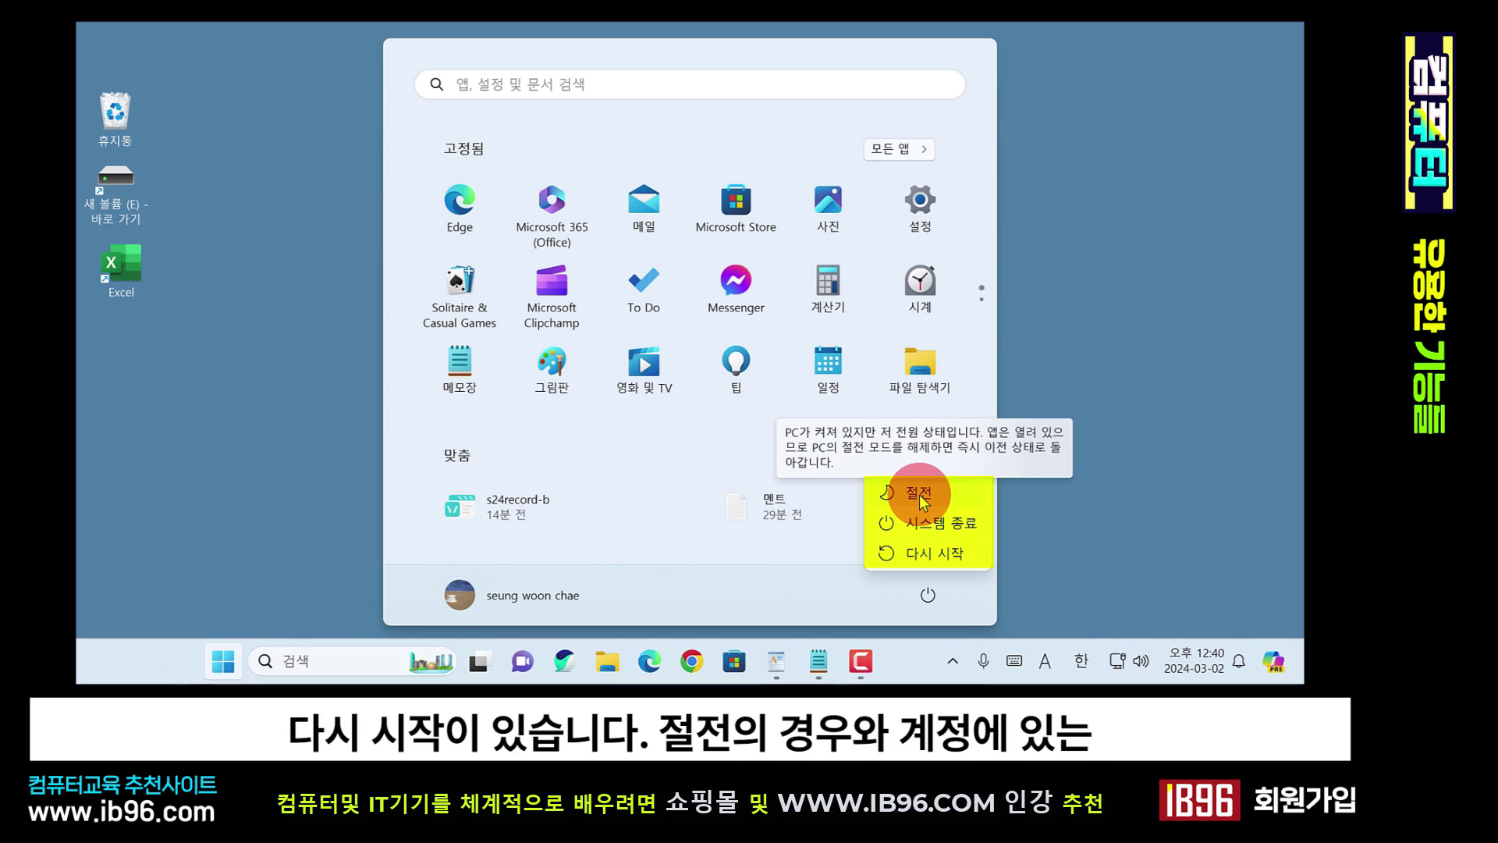
click(533, 596)
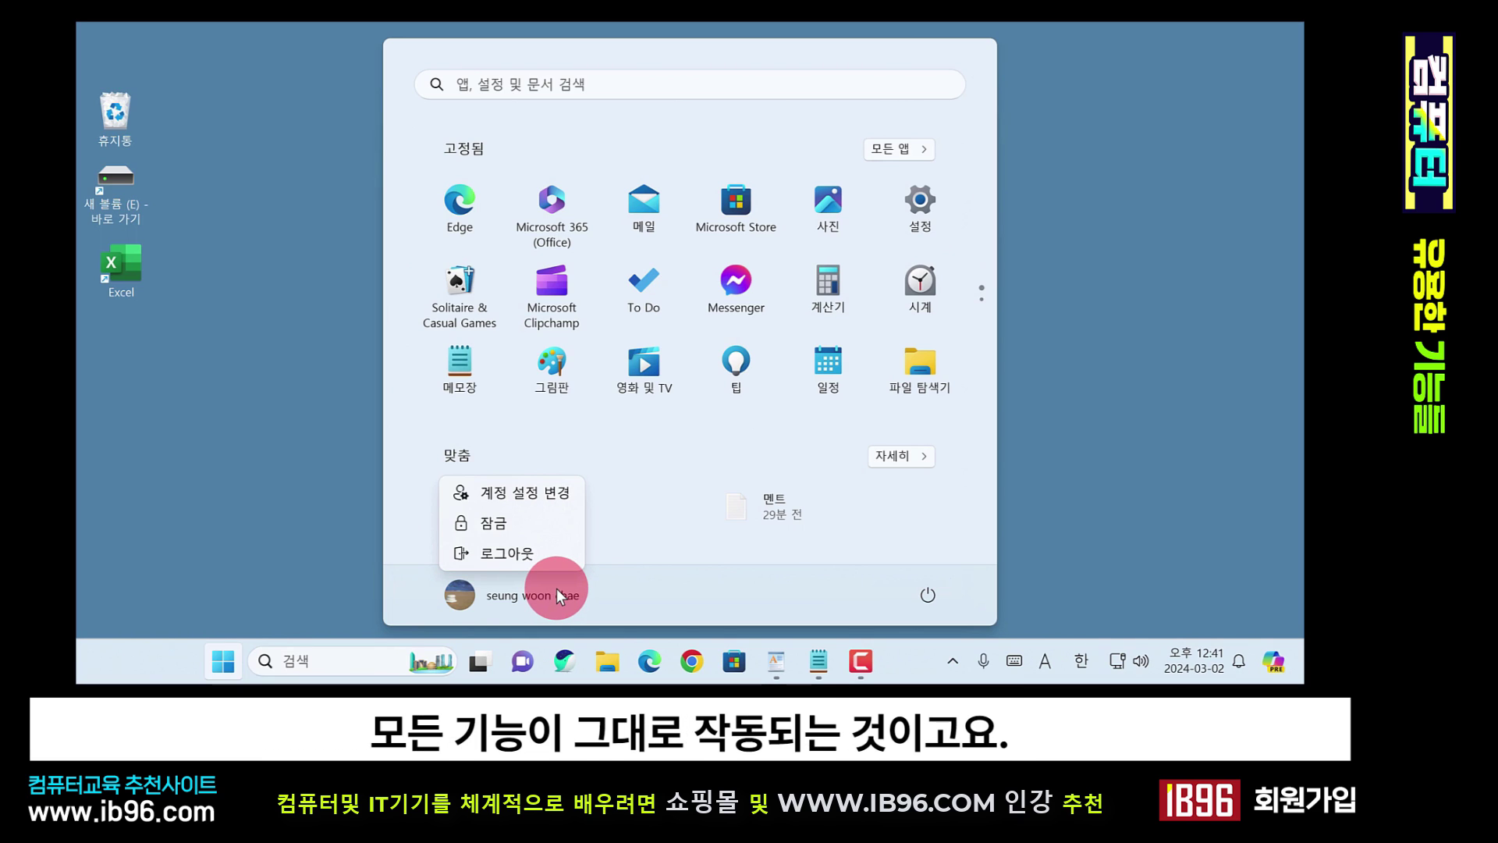
click(944, 610)
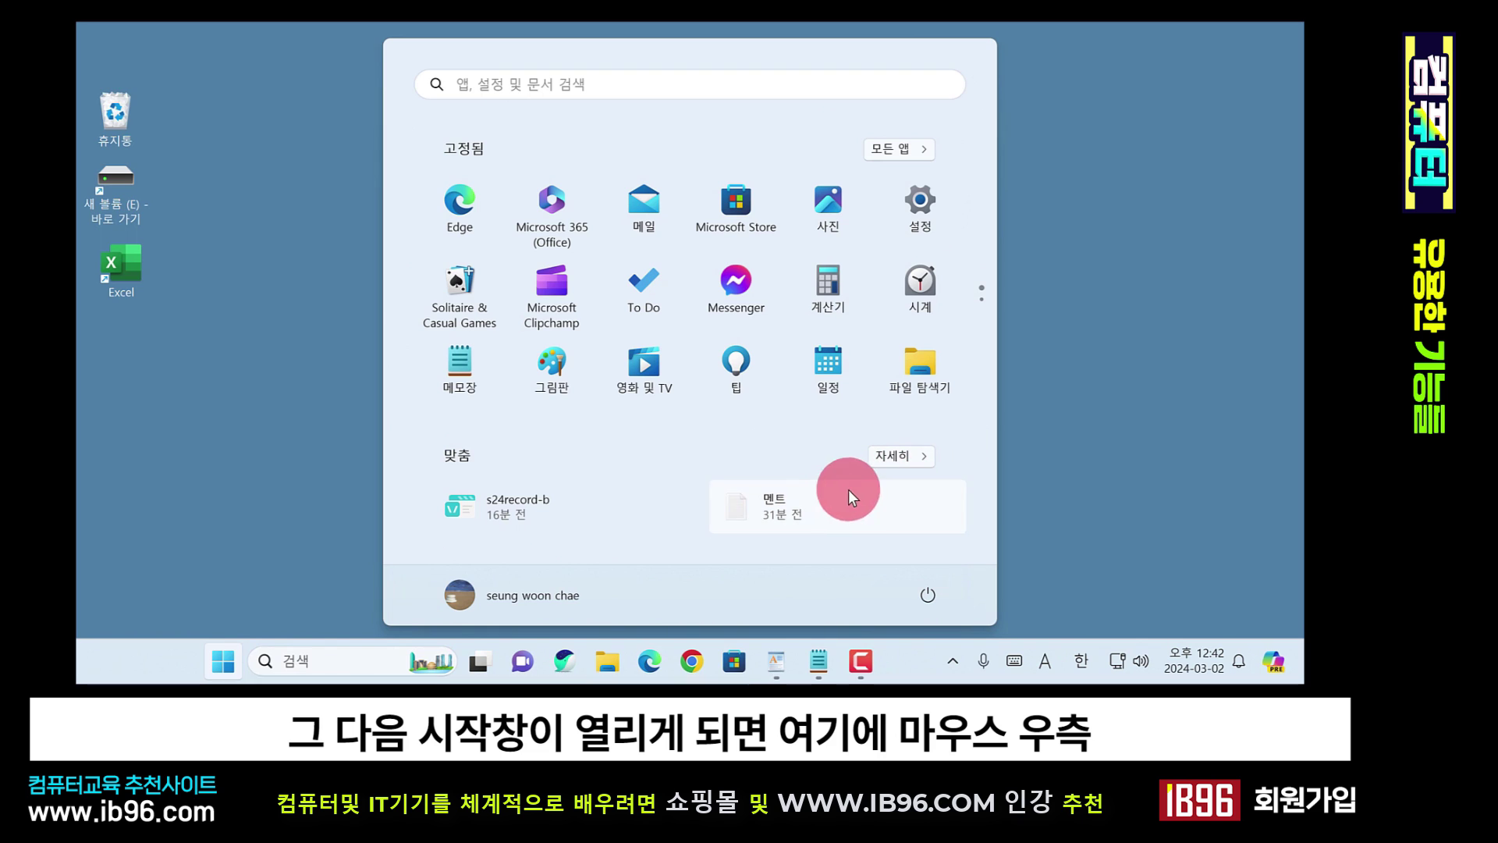
- Open the Start menu's 시작 설정 and review its layout and recent-item options alongside the 맞춤 section of the Start menu
right_click(792, 437)
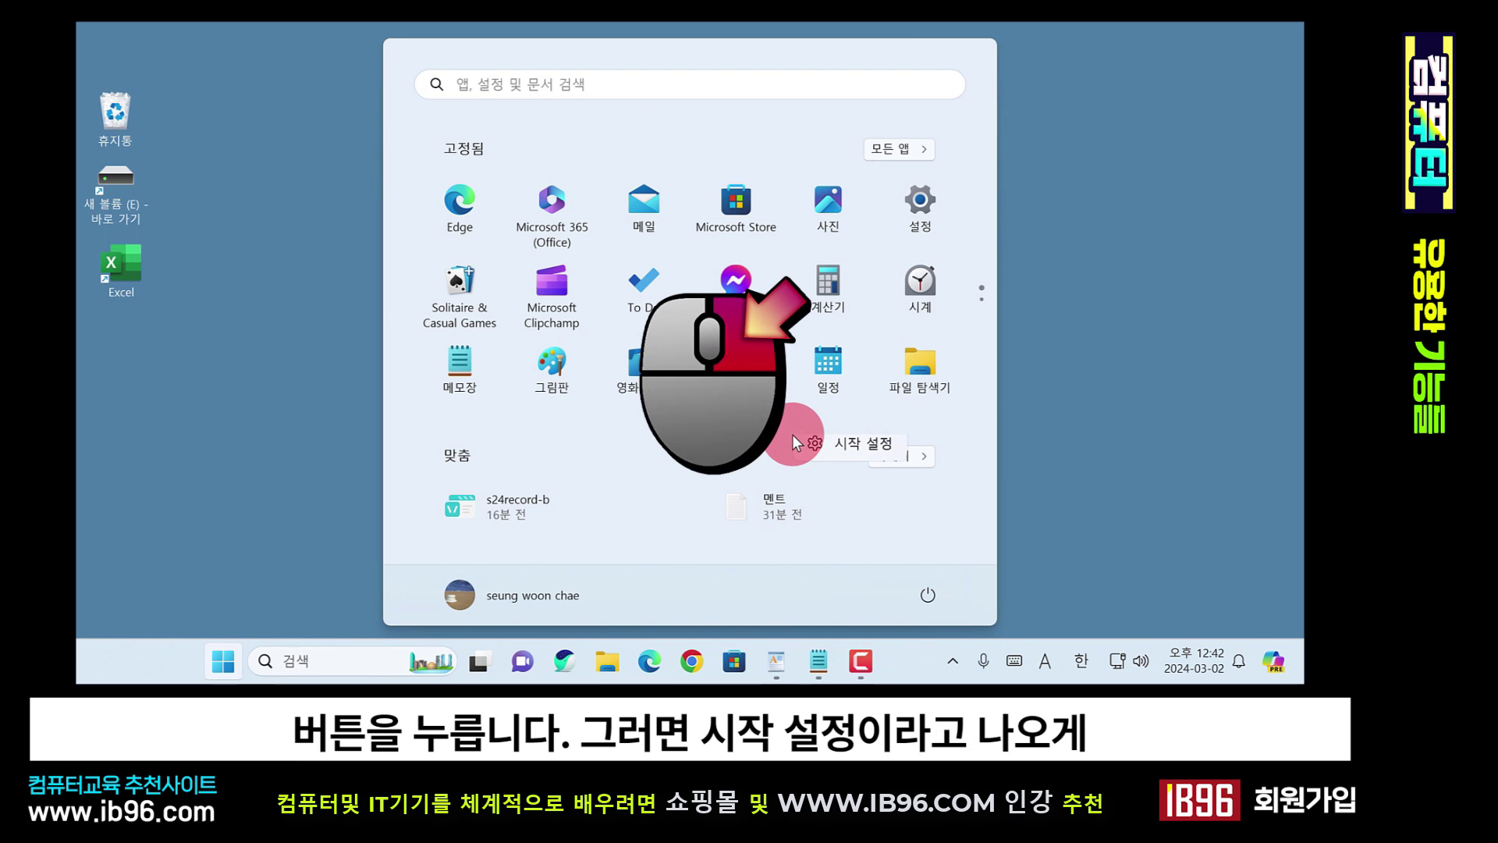
click(856, 447)
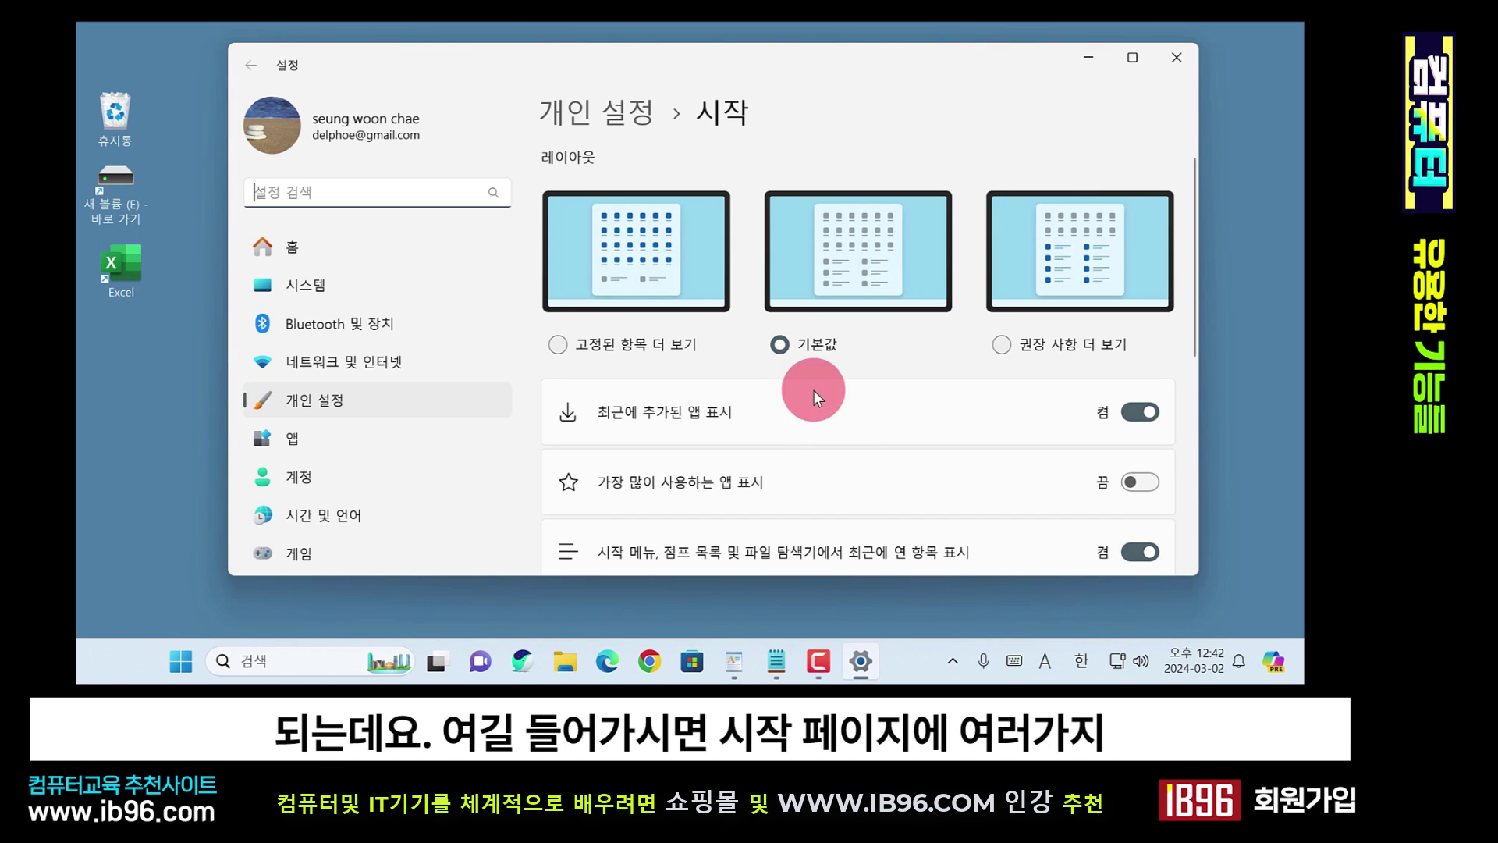
scroll(760, 421, down, 1)
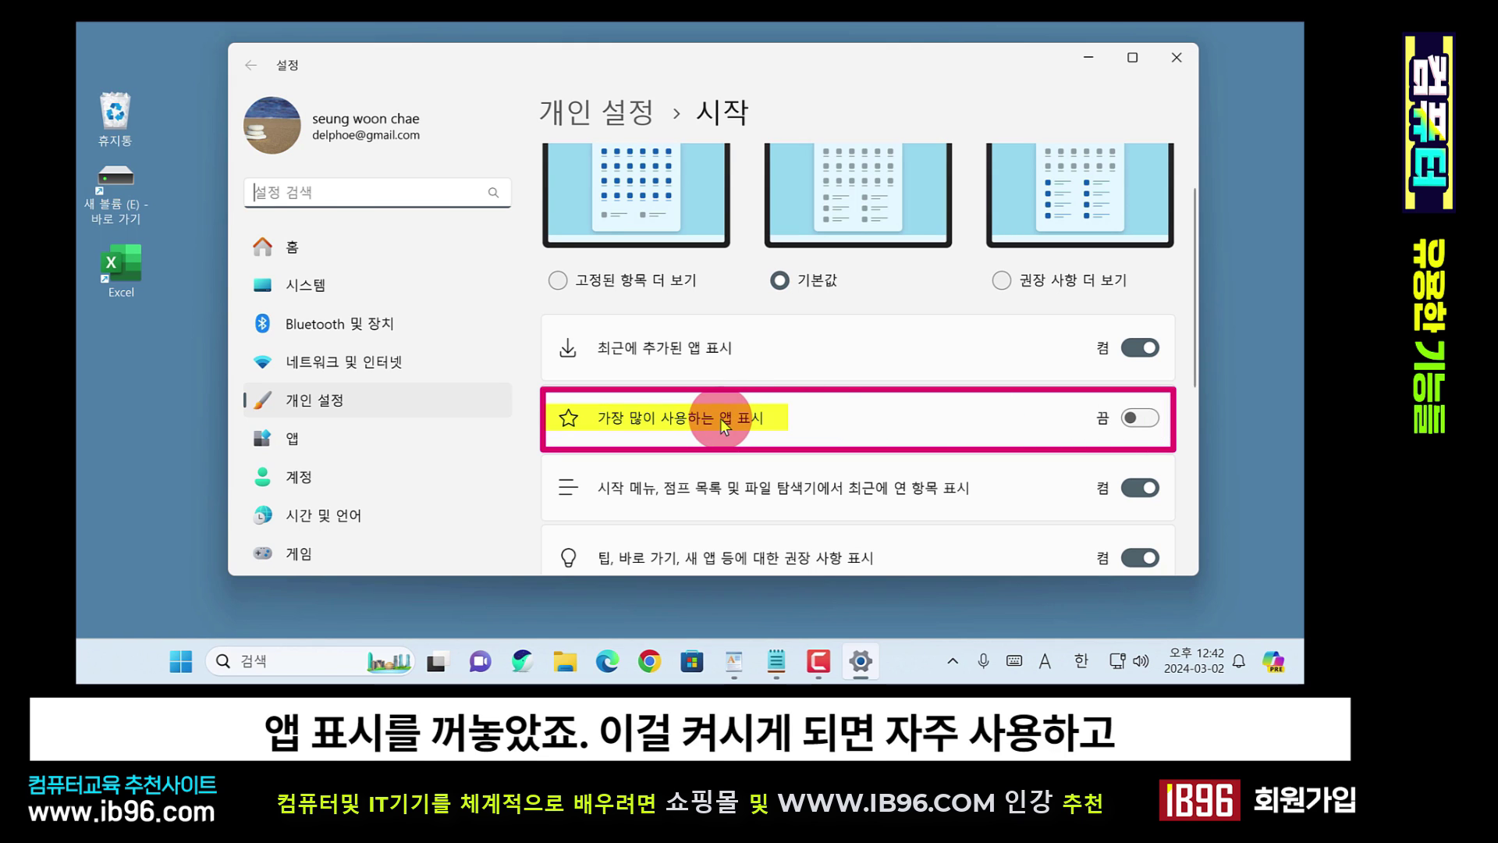
scroll(706, 390, up, 1)
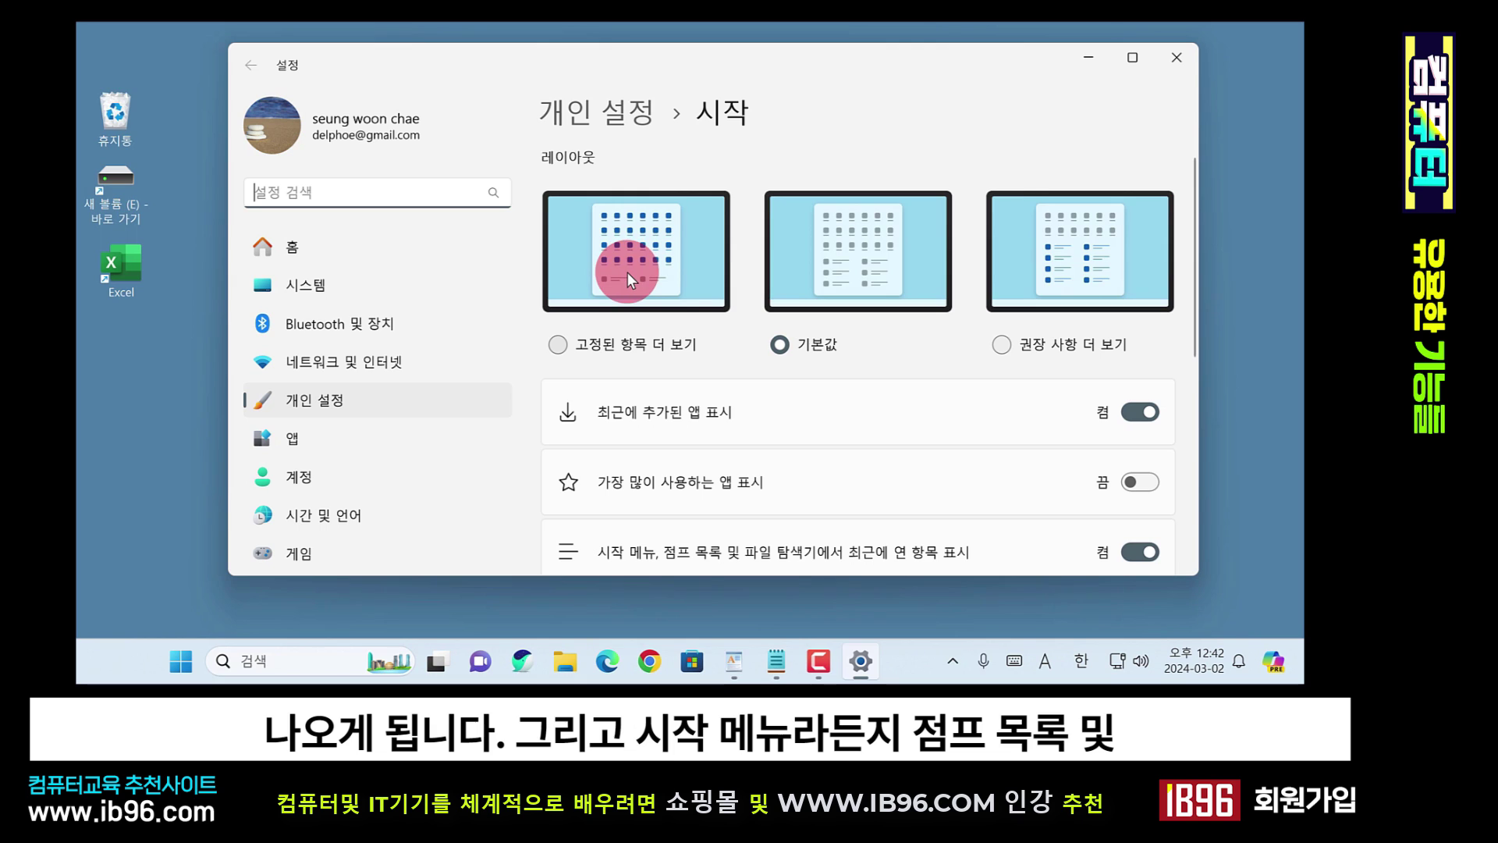
scroll(798, 359, down, 2)
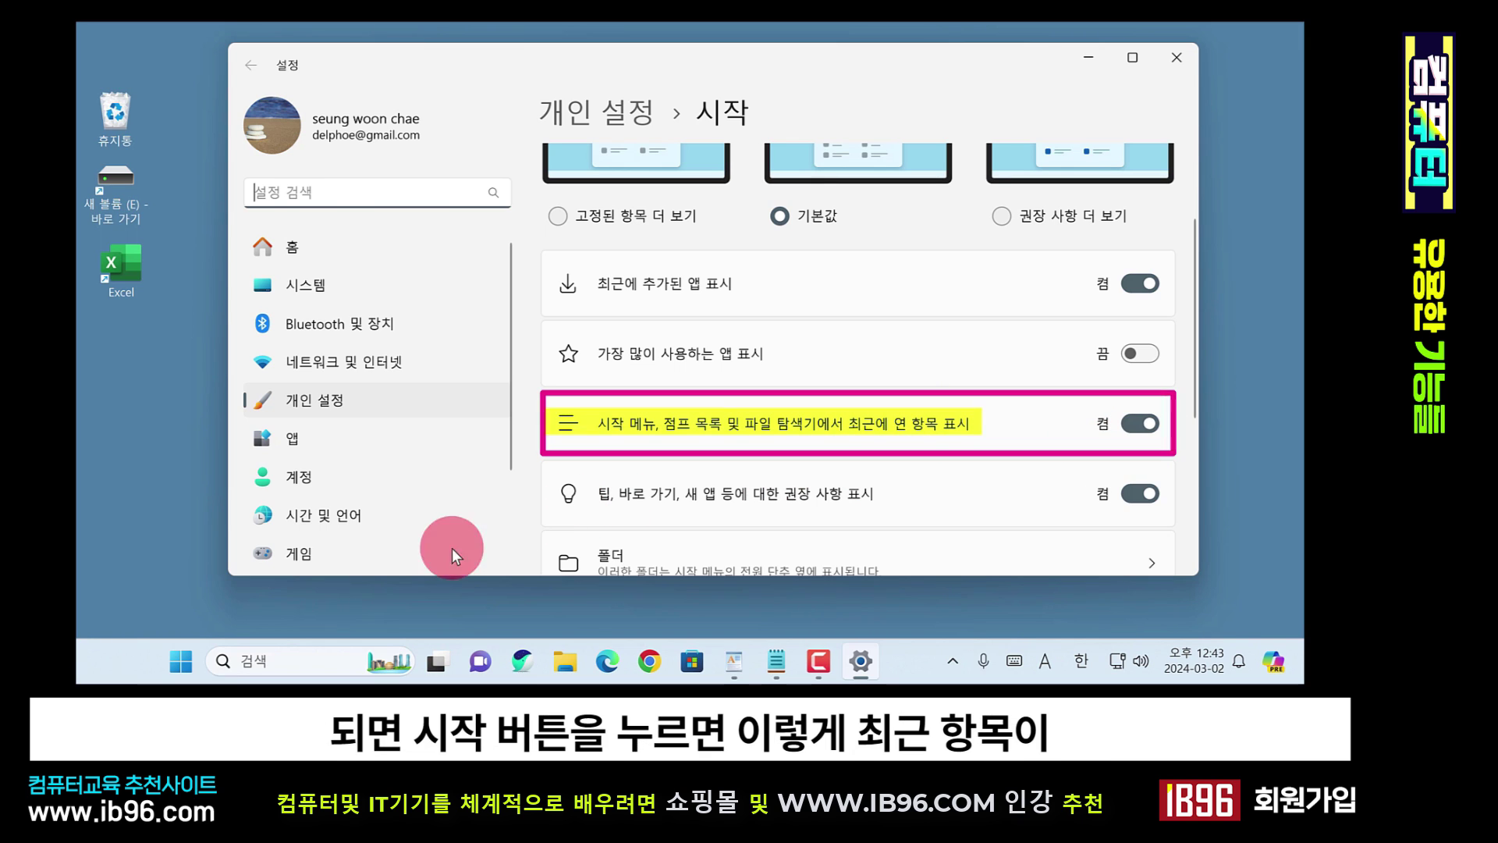
click(180, 660)
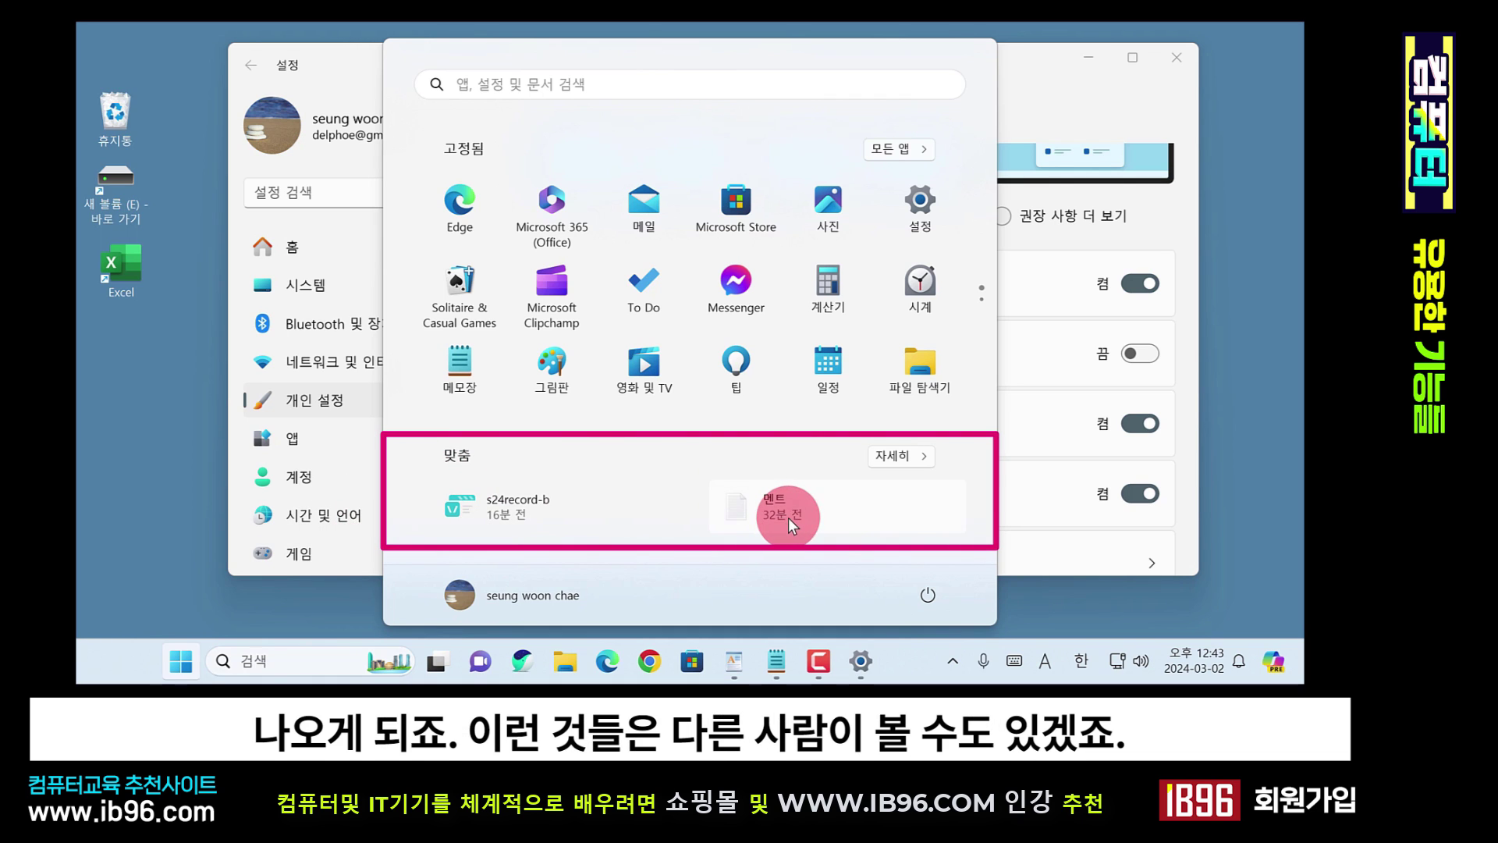
click(1186, 490)
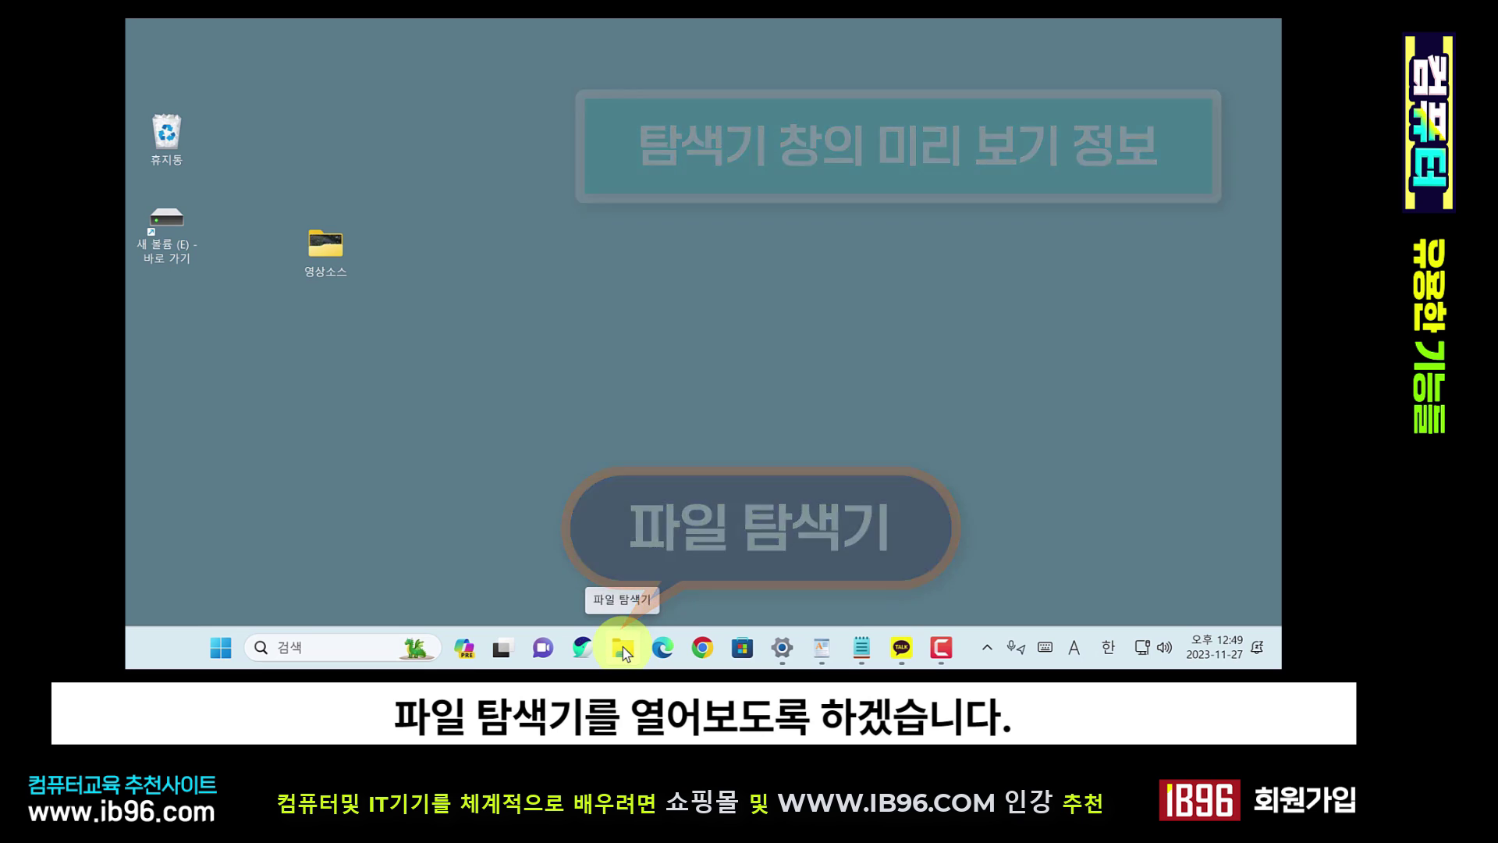
- Open File Explorer and view the details of the 바탕 화면 folder, then the details and properties of 로컬 디스크 (C:)
click(623, 648)
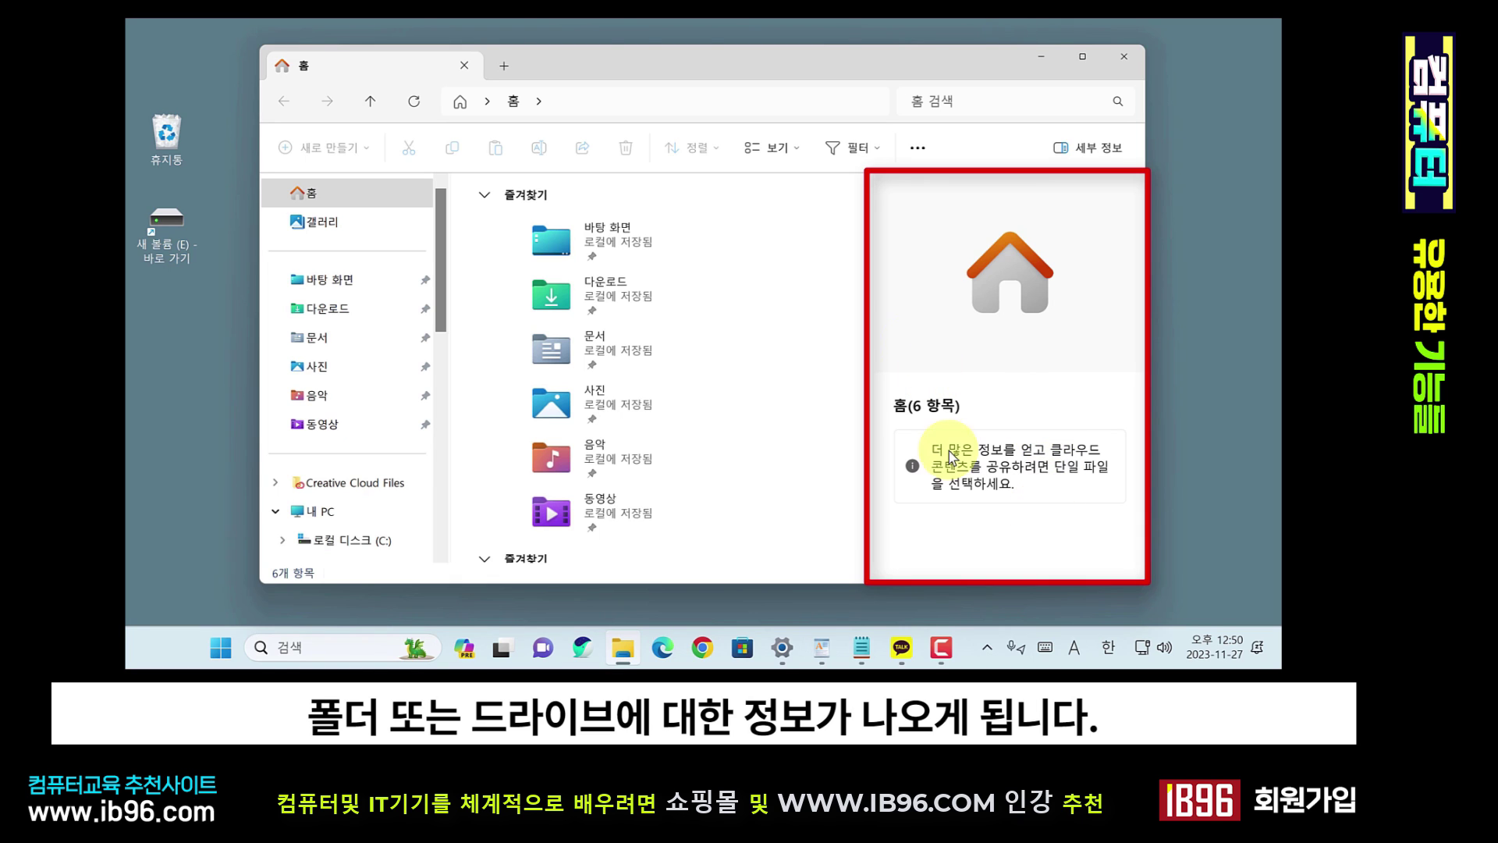
click(364, 282)
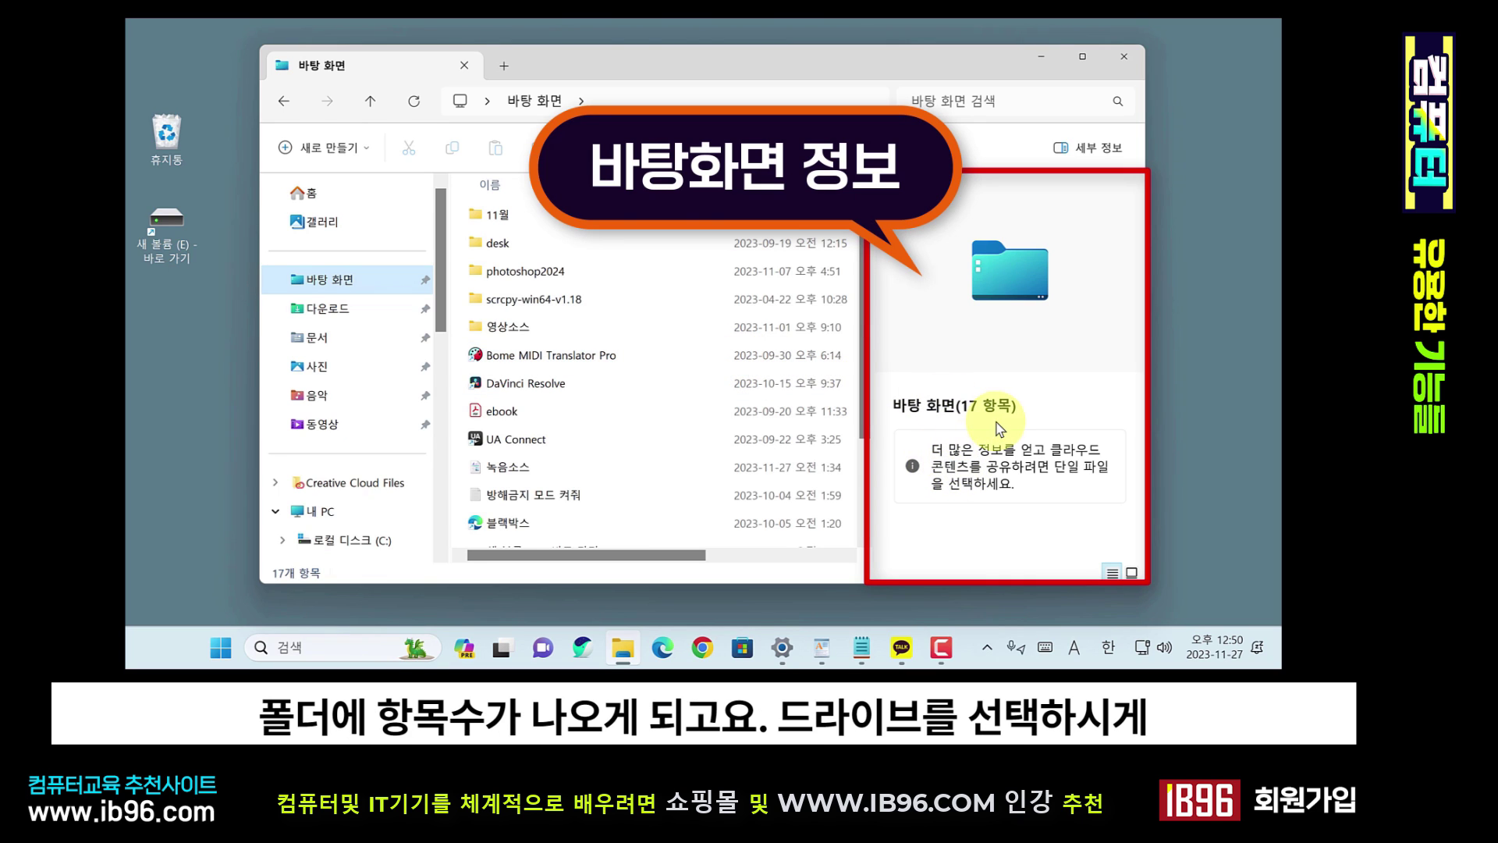
scroll(343, 390, down, 3)
click(334, 283)
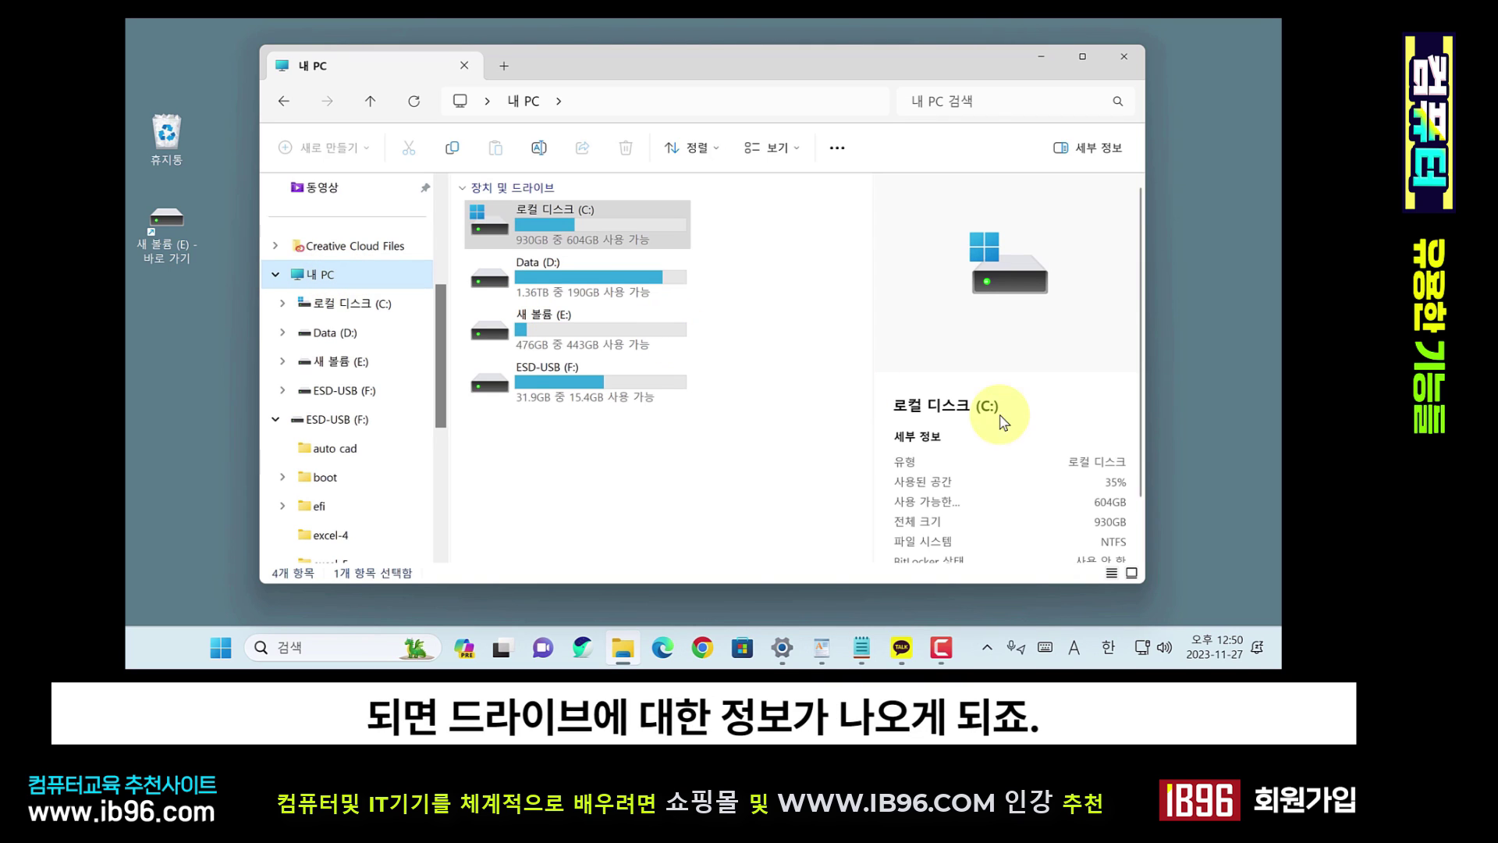
scroll(1026, 419, down, 1)
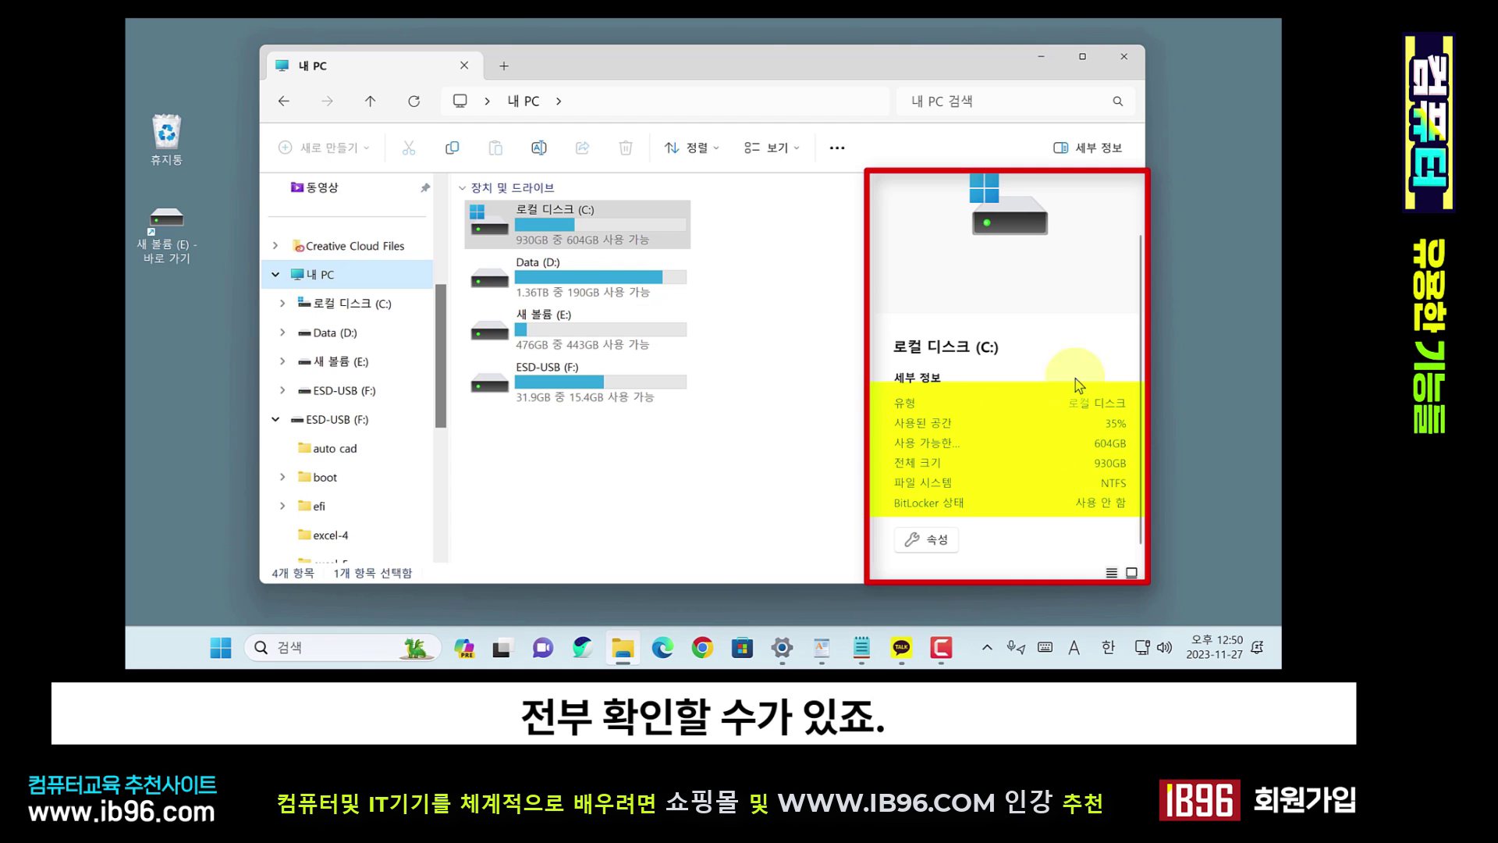
click(937, 540)
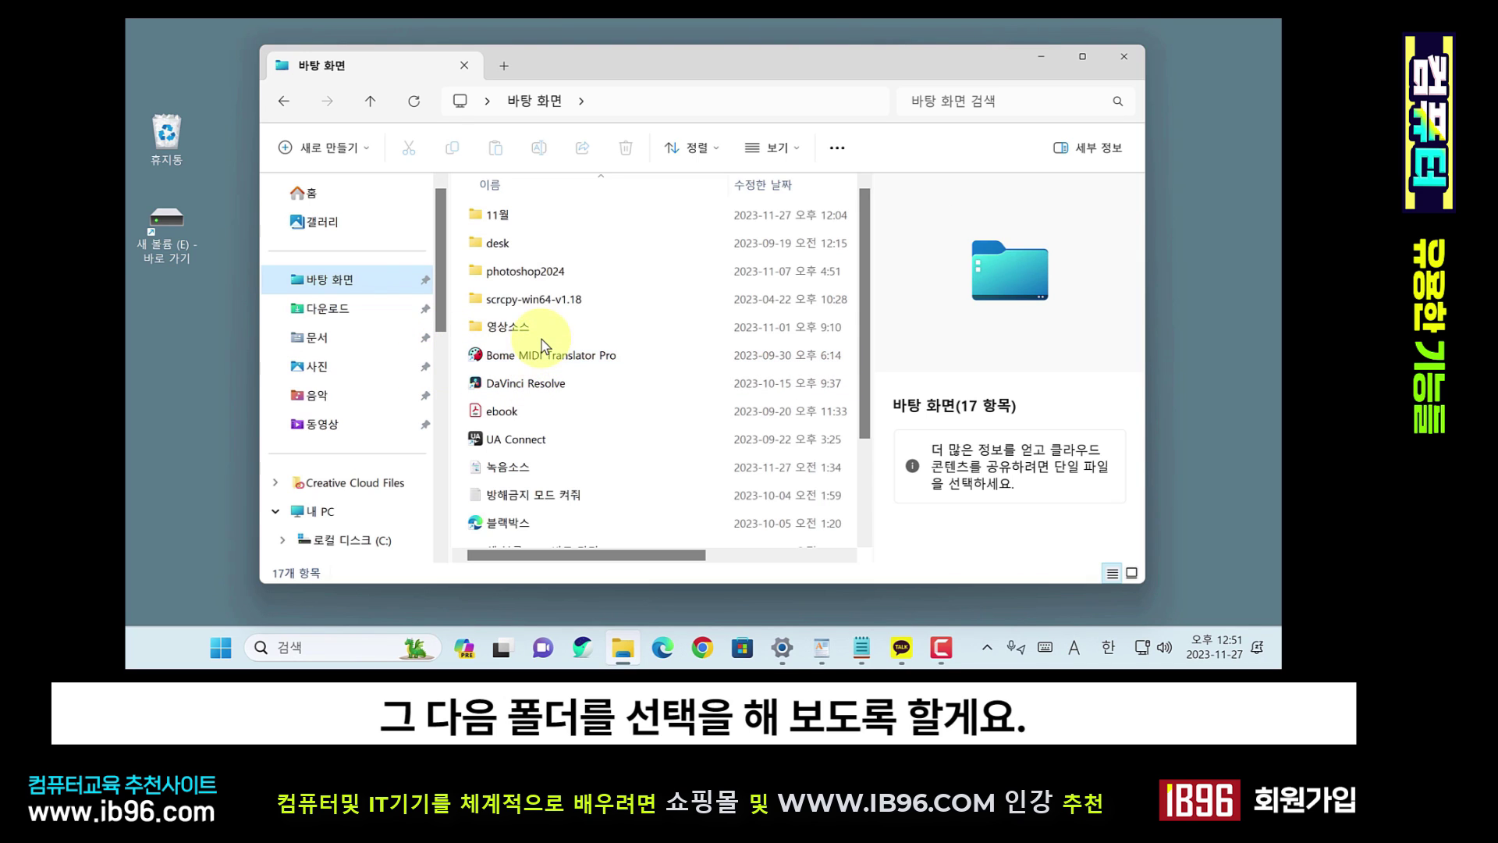
- Open the 영상소스 folder on the desktop and examine the full file and camera details of photo 9
double_click(541, 334)
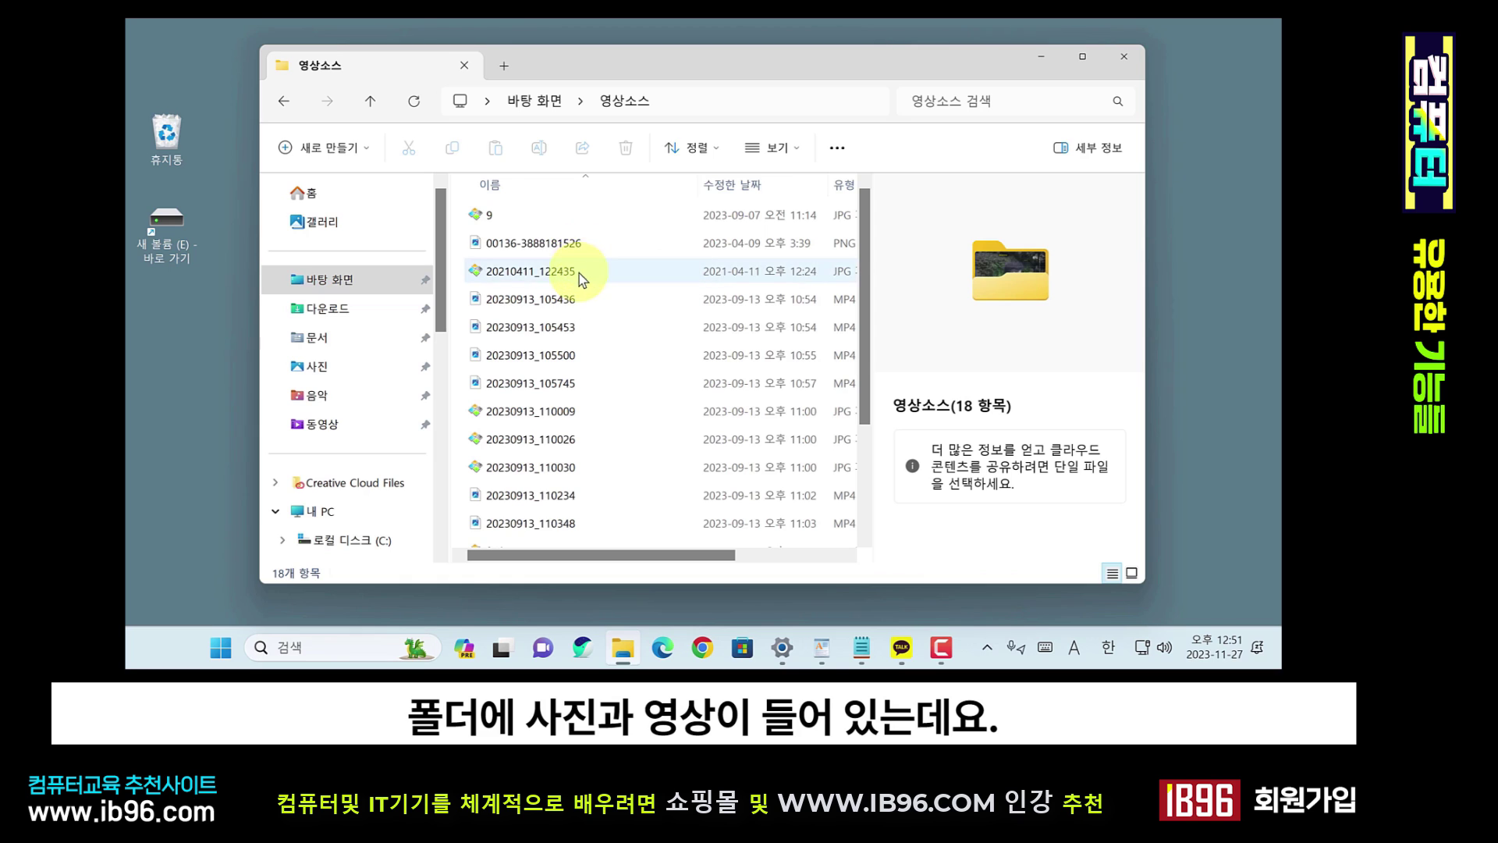
click(544, 217)
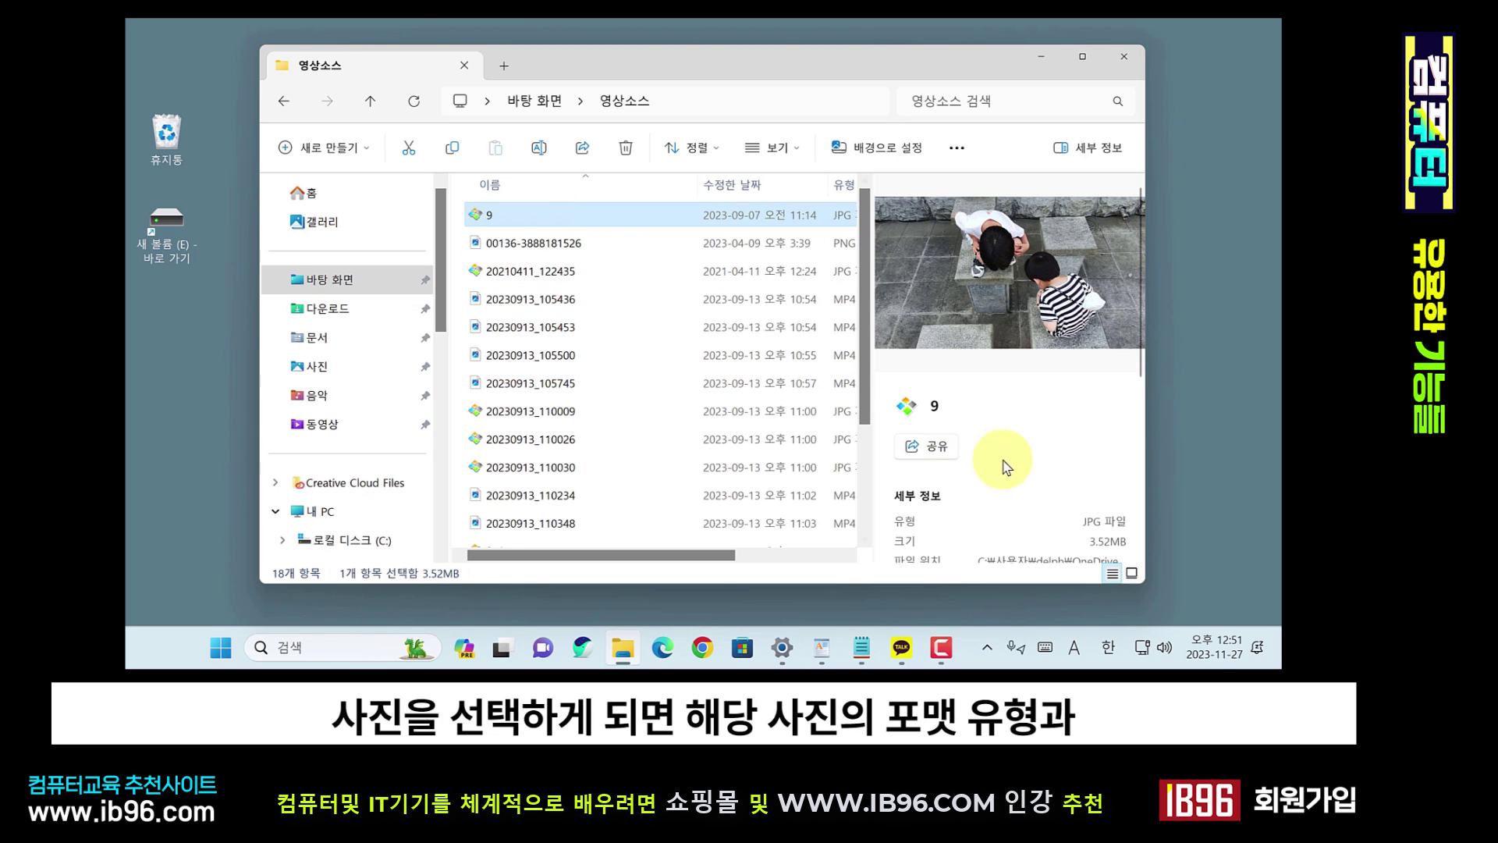
scroll(976, 445, down, 2)
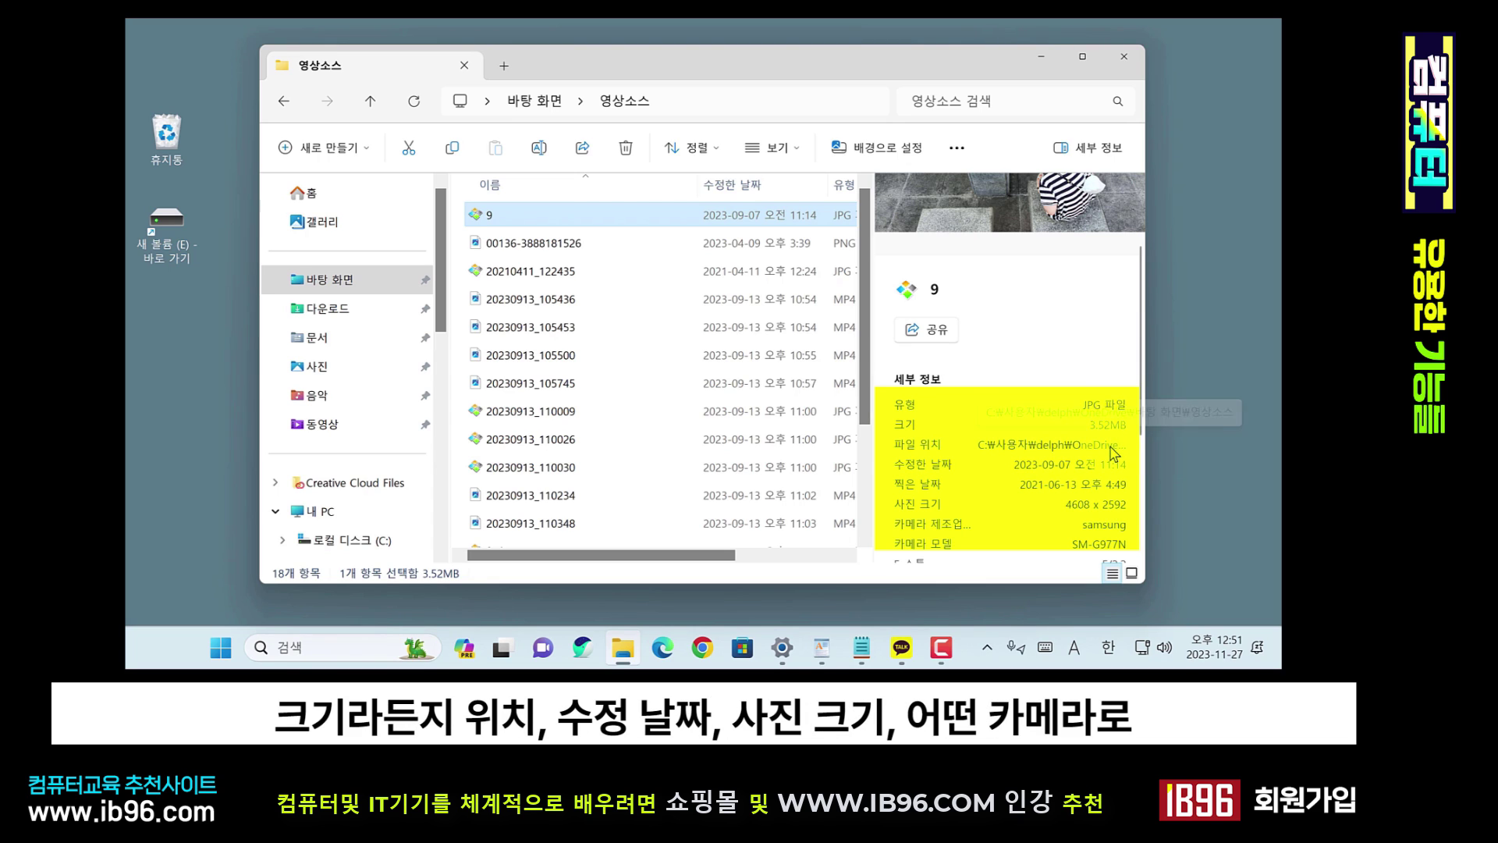
scroll(1099, 517, down, 1)
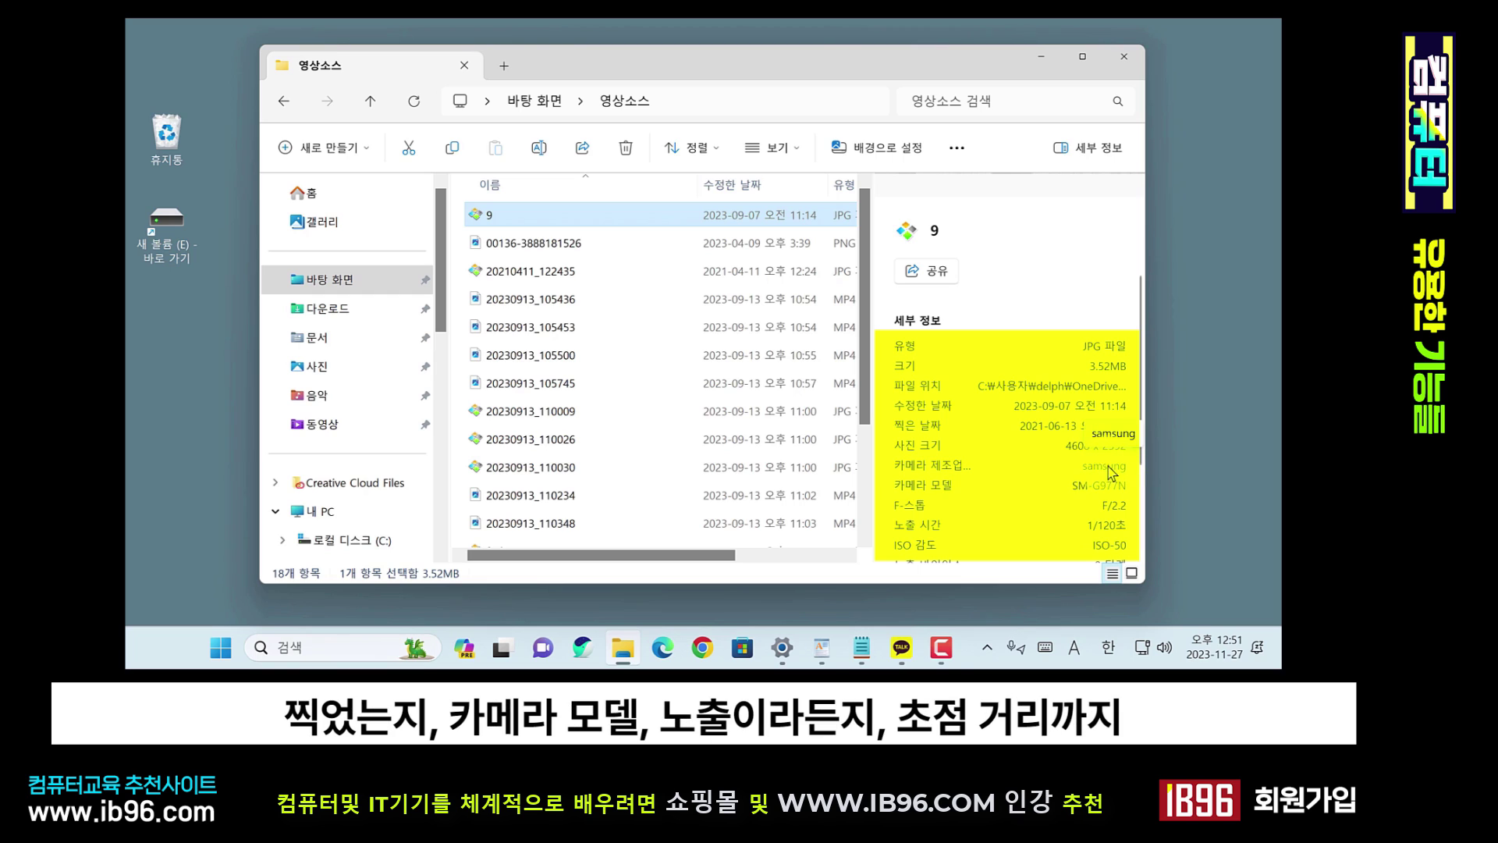
scroll(1108, 475, down, 2)
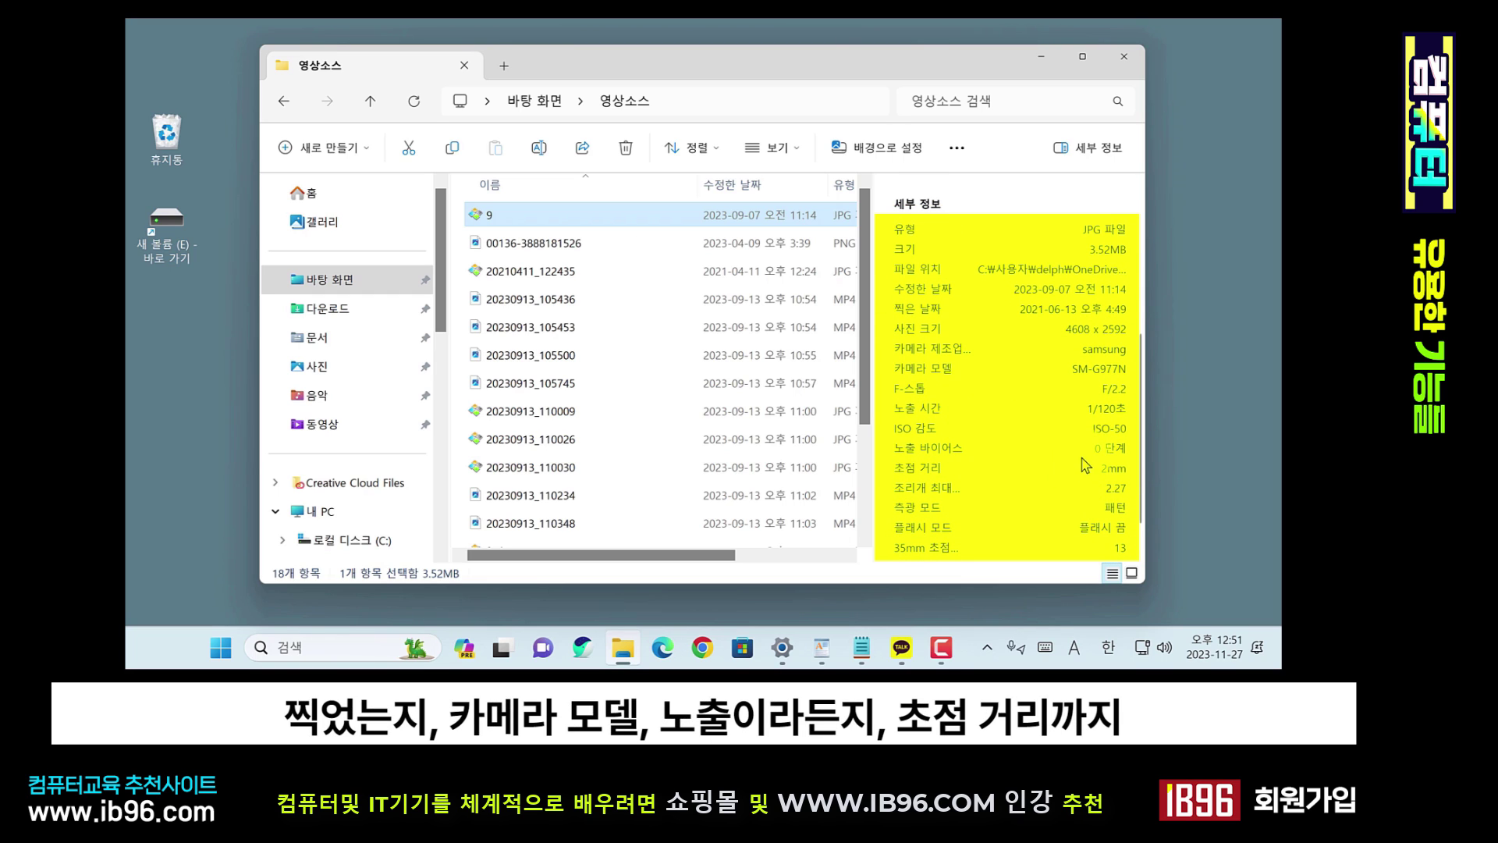
scroll(1085, 466, down, 1)
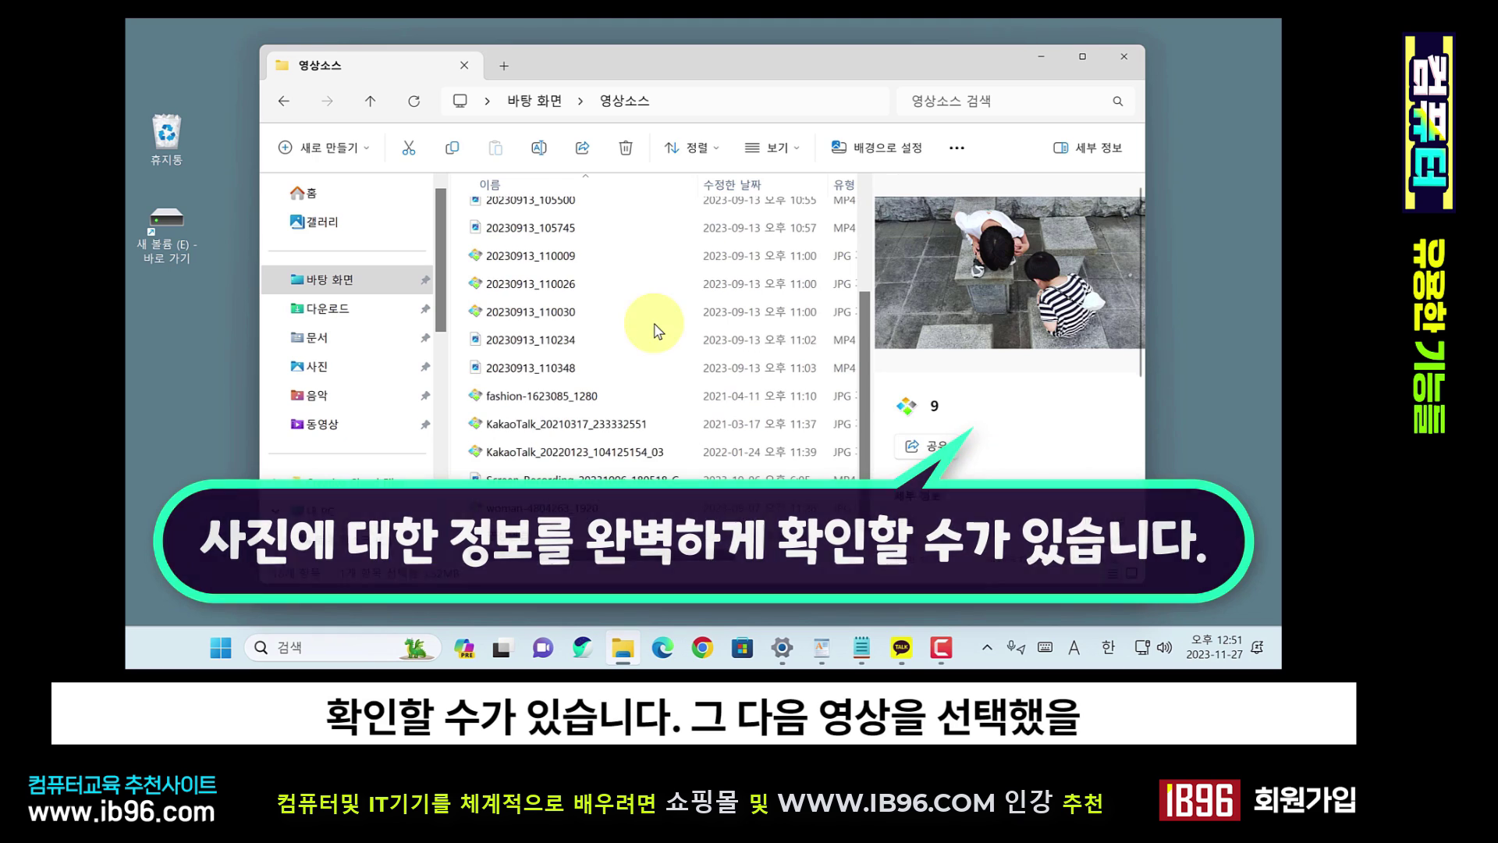
- Examine the details of the 20230913_110234 video, such as its type, size, length and frame values
click(563, 347)
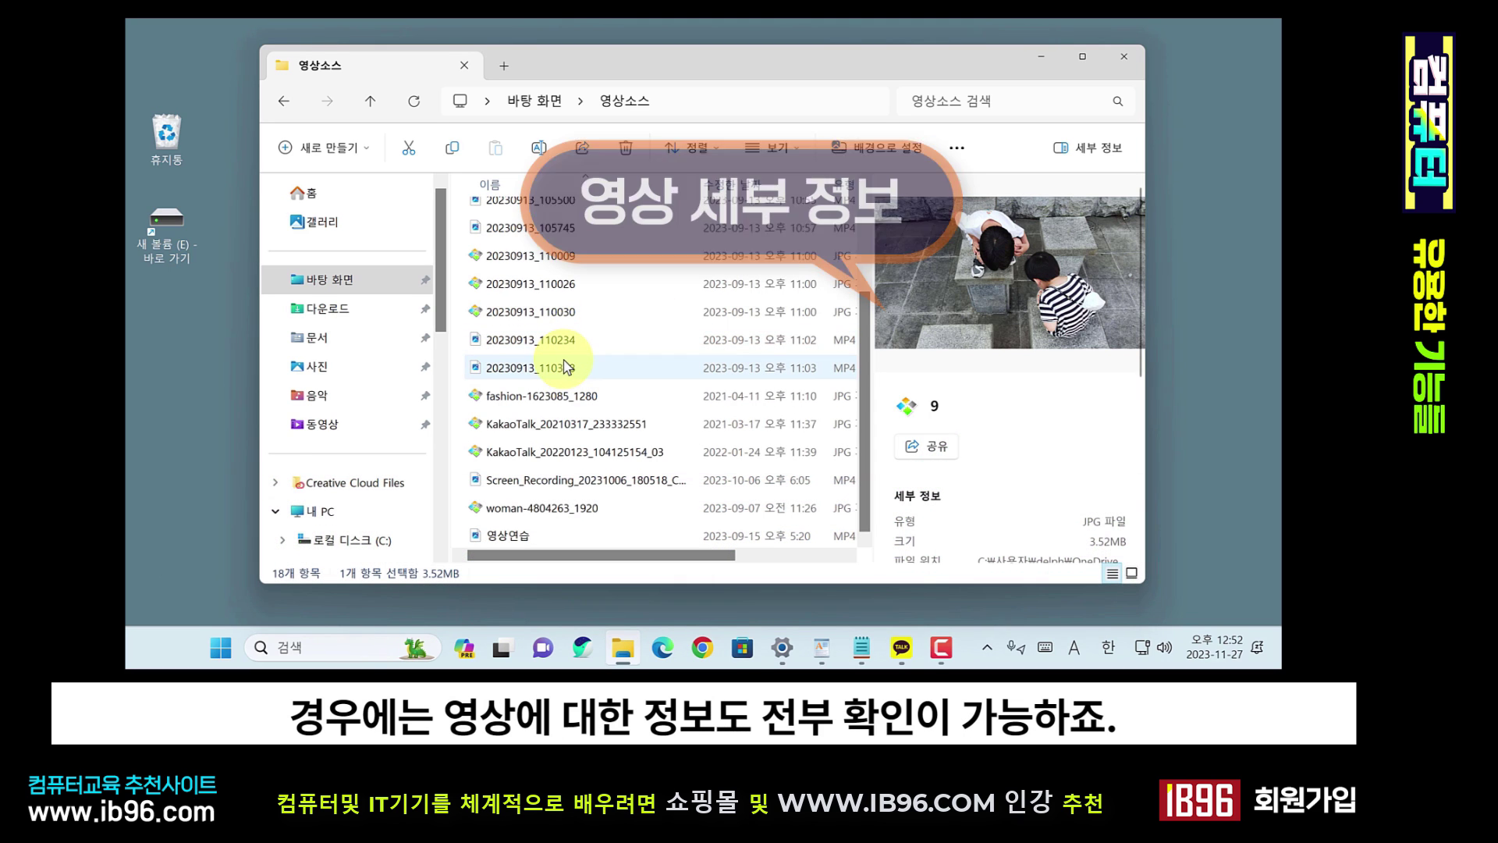
scroll(1022, 414, down, 3)
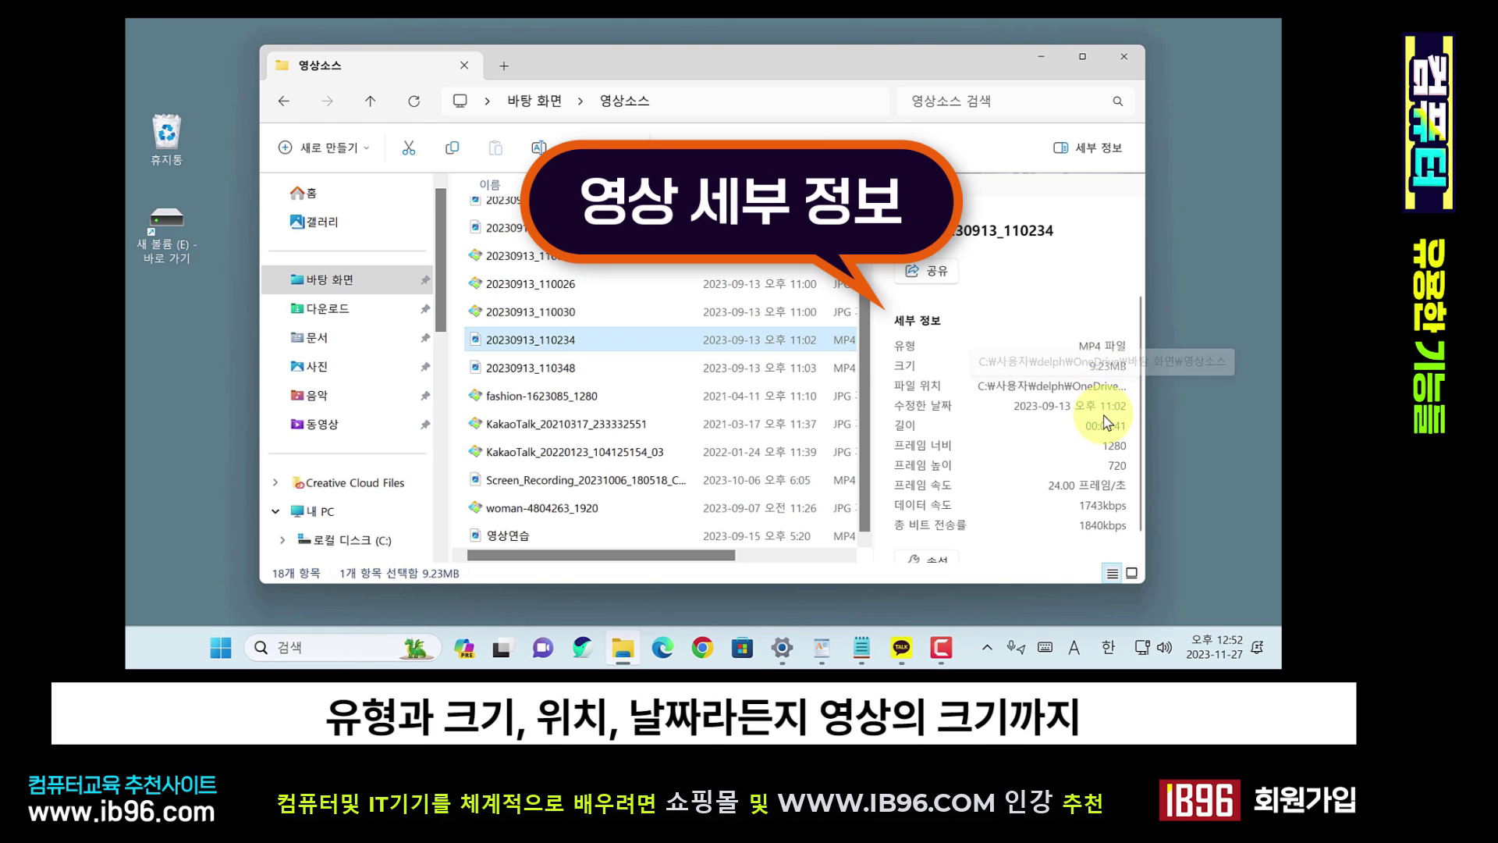
scroll(1124, 441, down, 1)
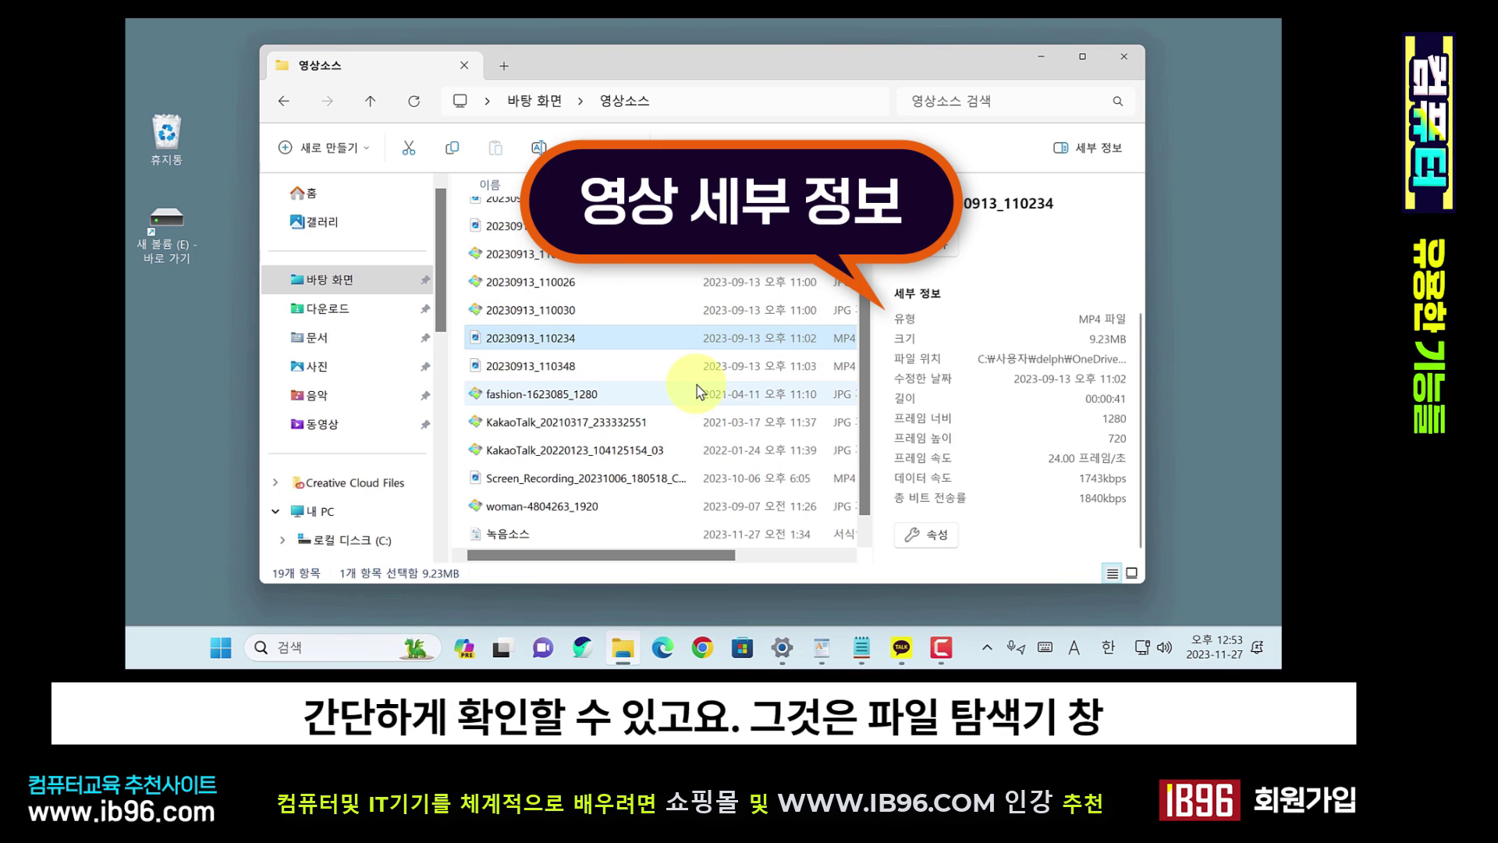
- Toggle File Explorer's 세부 정보 pane off and back on
mouse_move(703, 388)
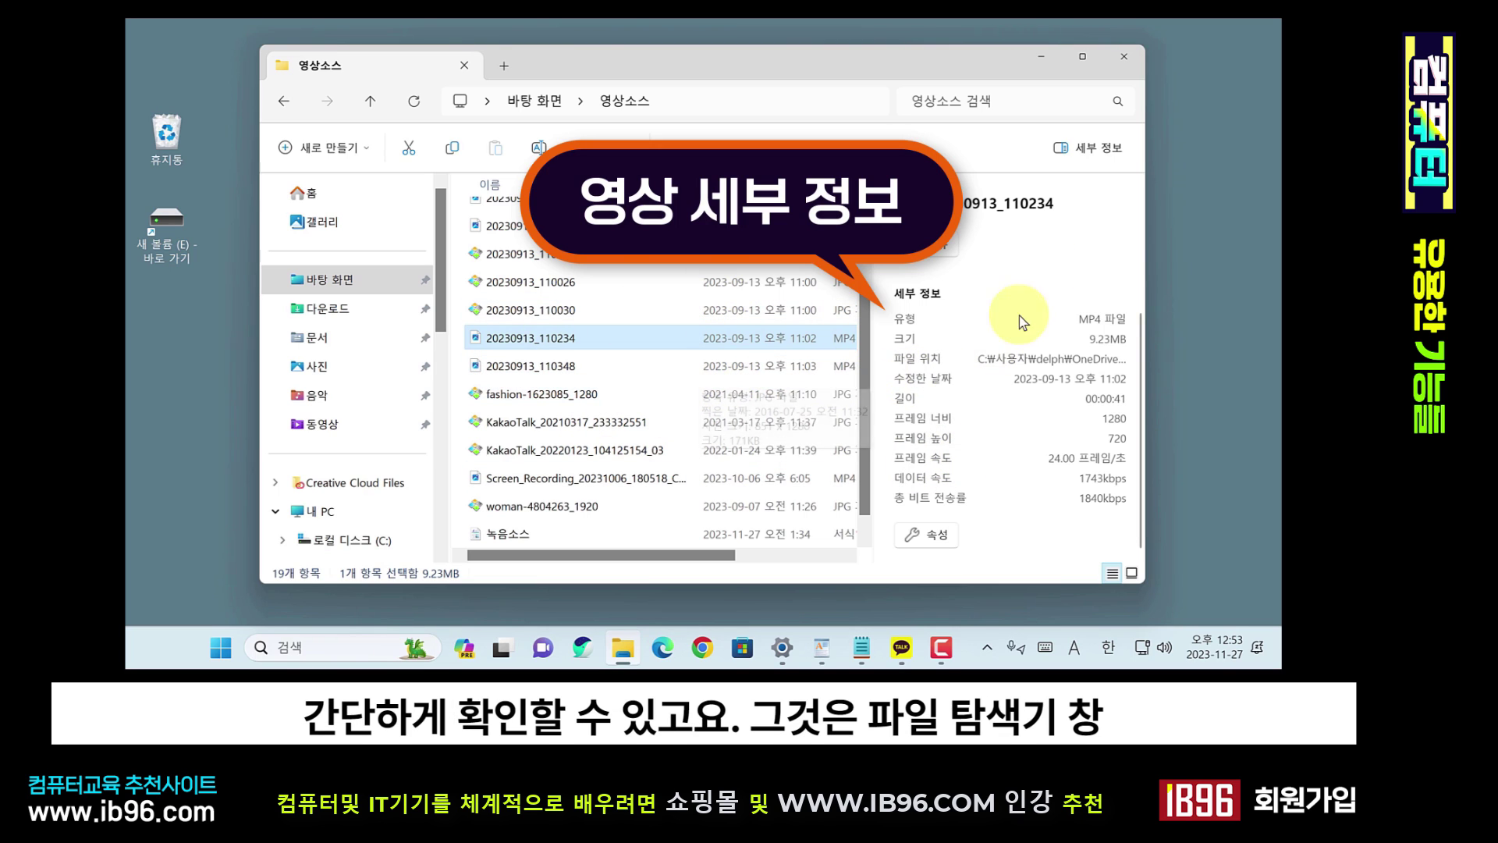
click(1078, 154)
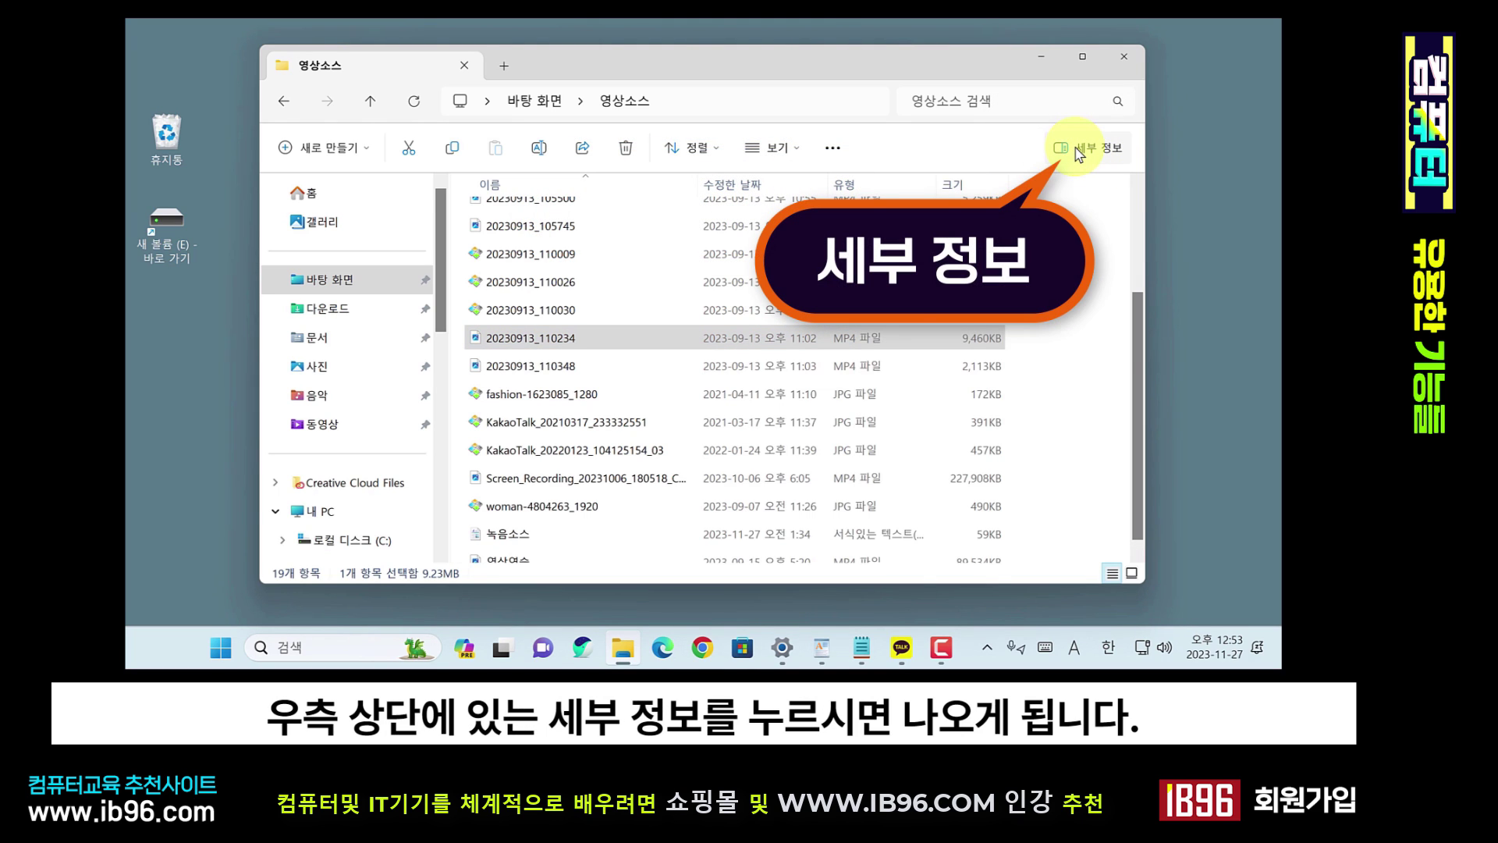
click(1079, 154)
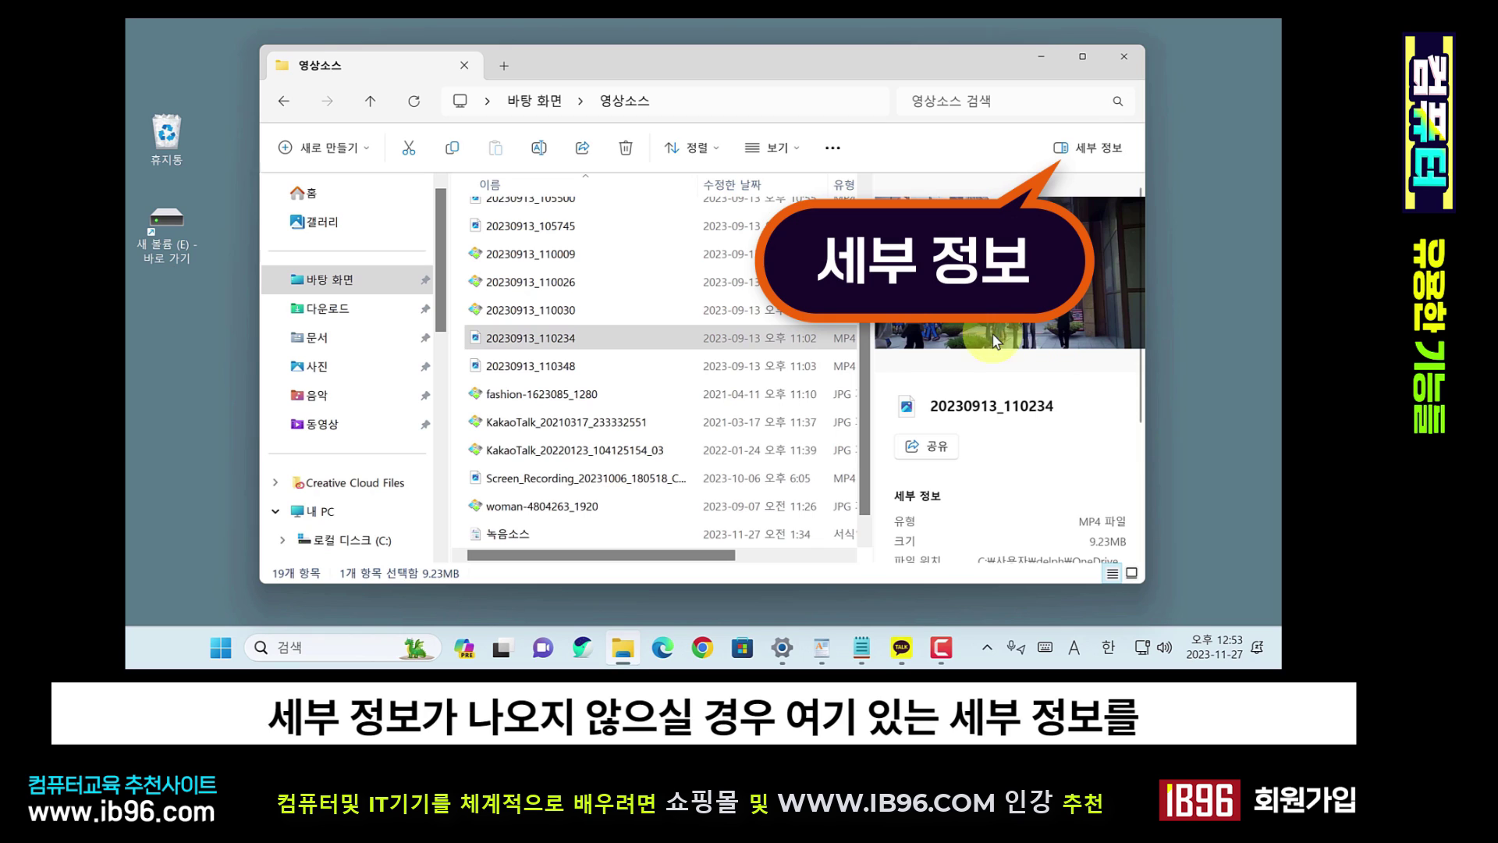
click(1084, 154)
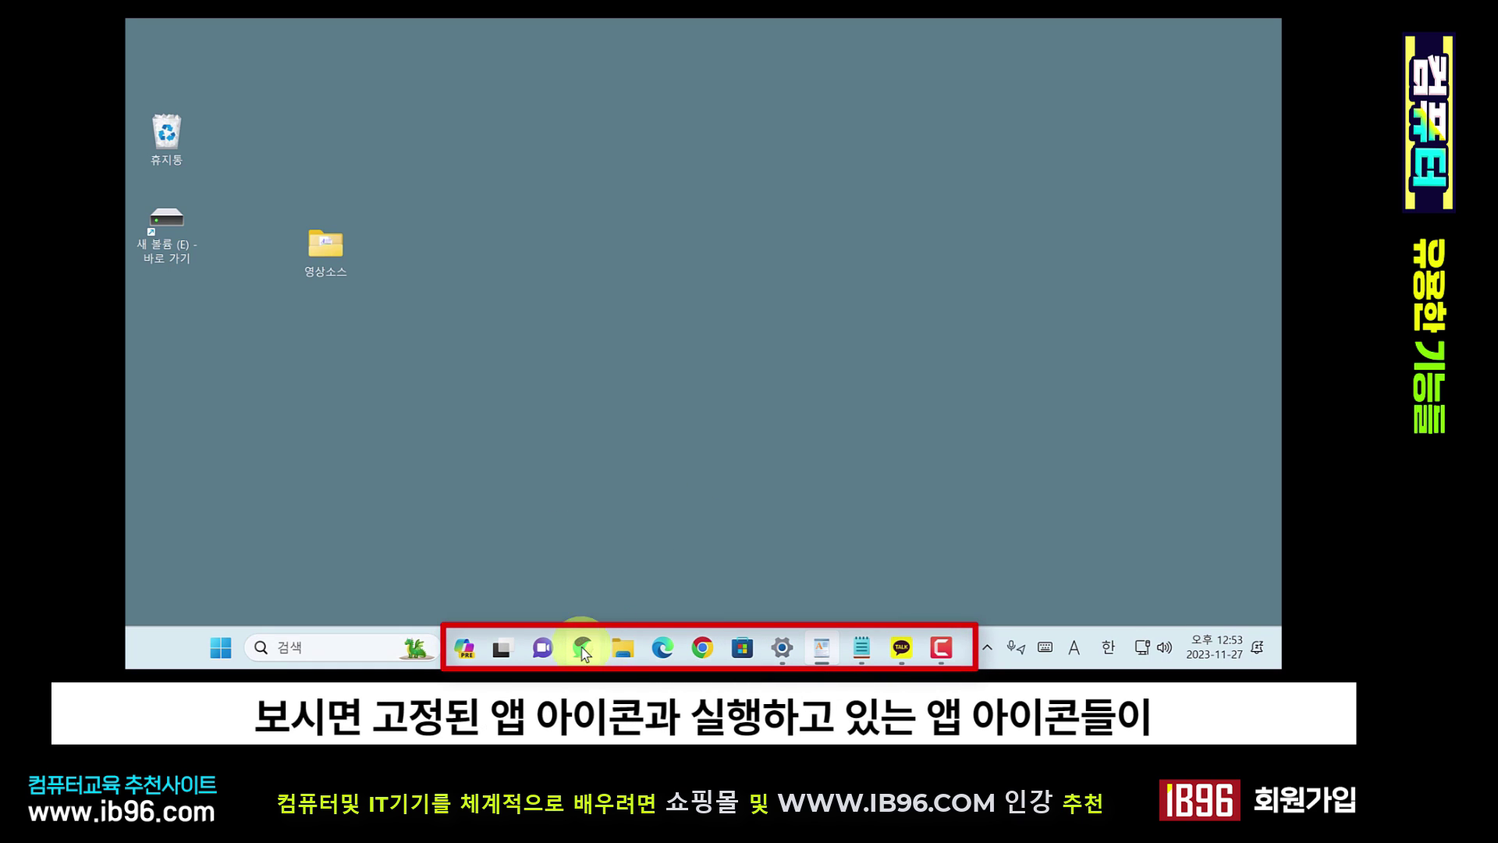
- Preview the running WordPad window from the taskbar and view the taskbar shortcut lists of Chrome and Microsoft Edge
mouse_move(821, 649)
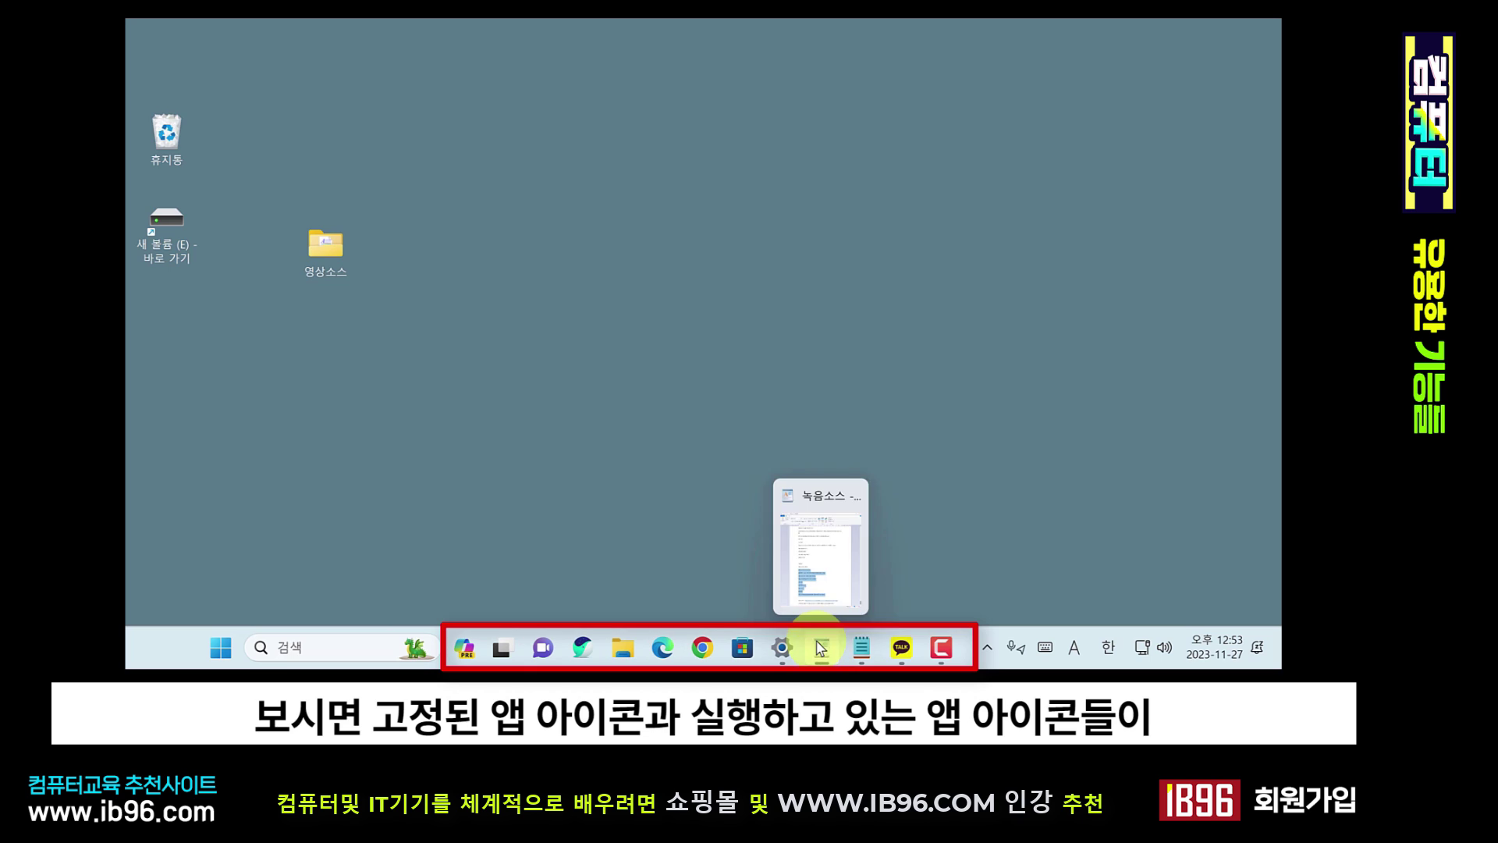
mouse_move(875, 654)
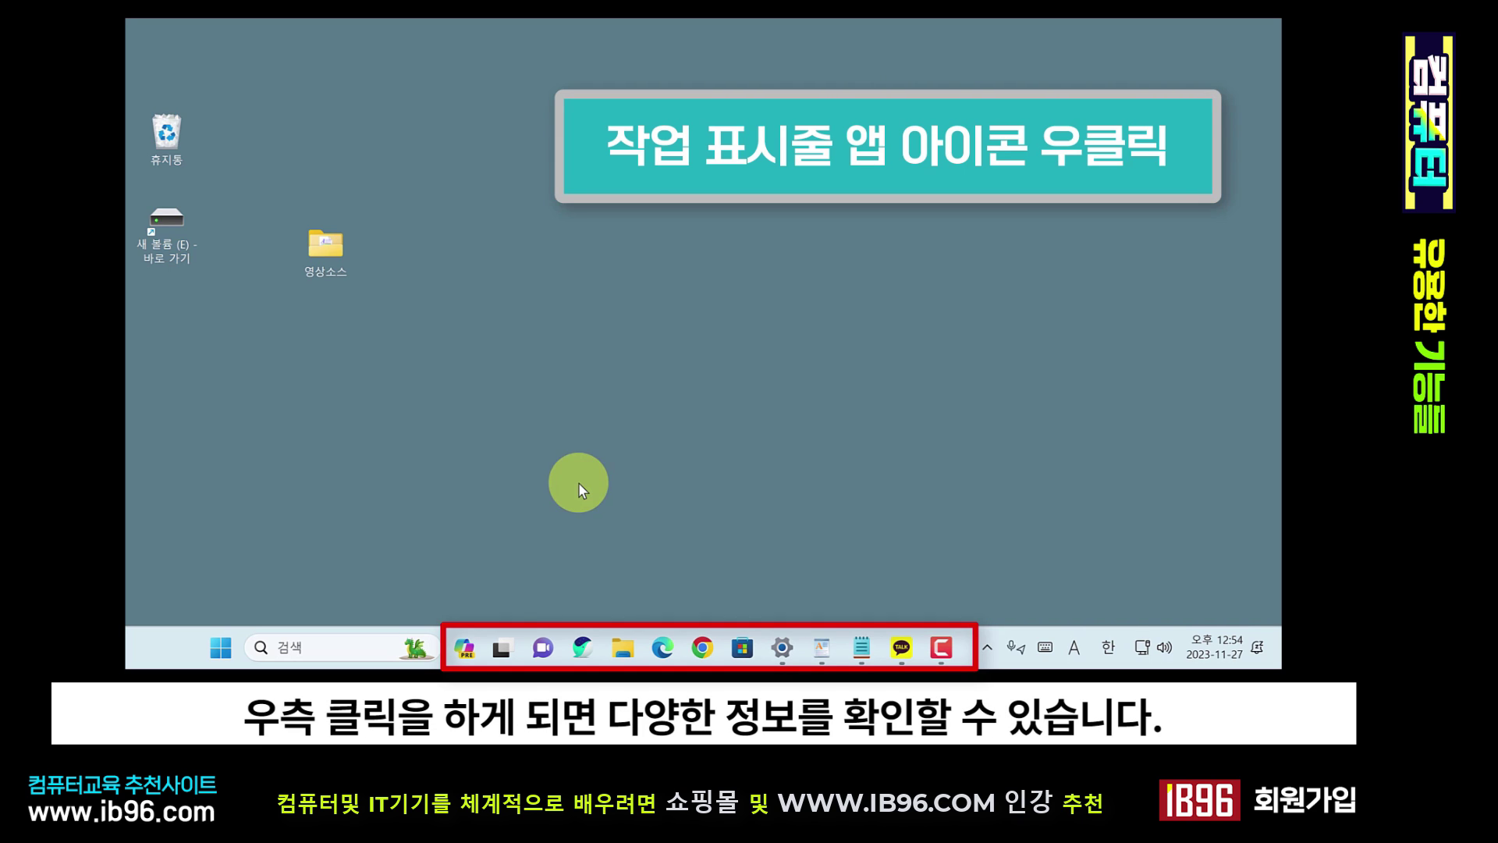
right_click(702, 647)
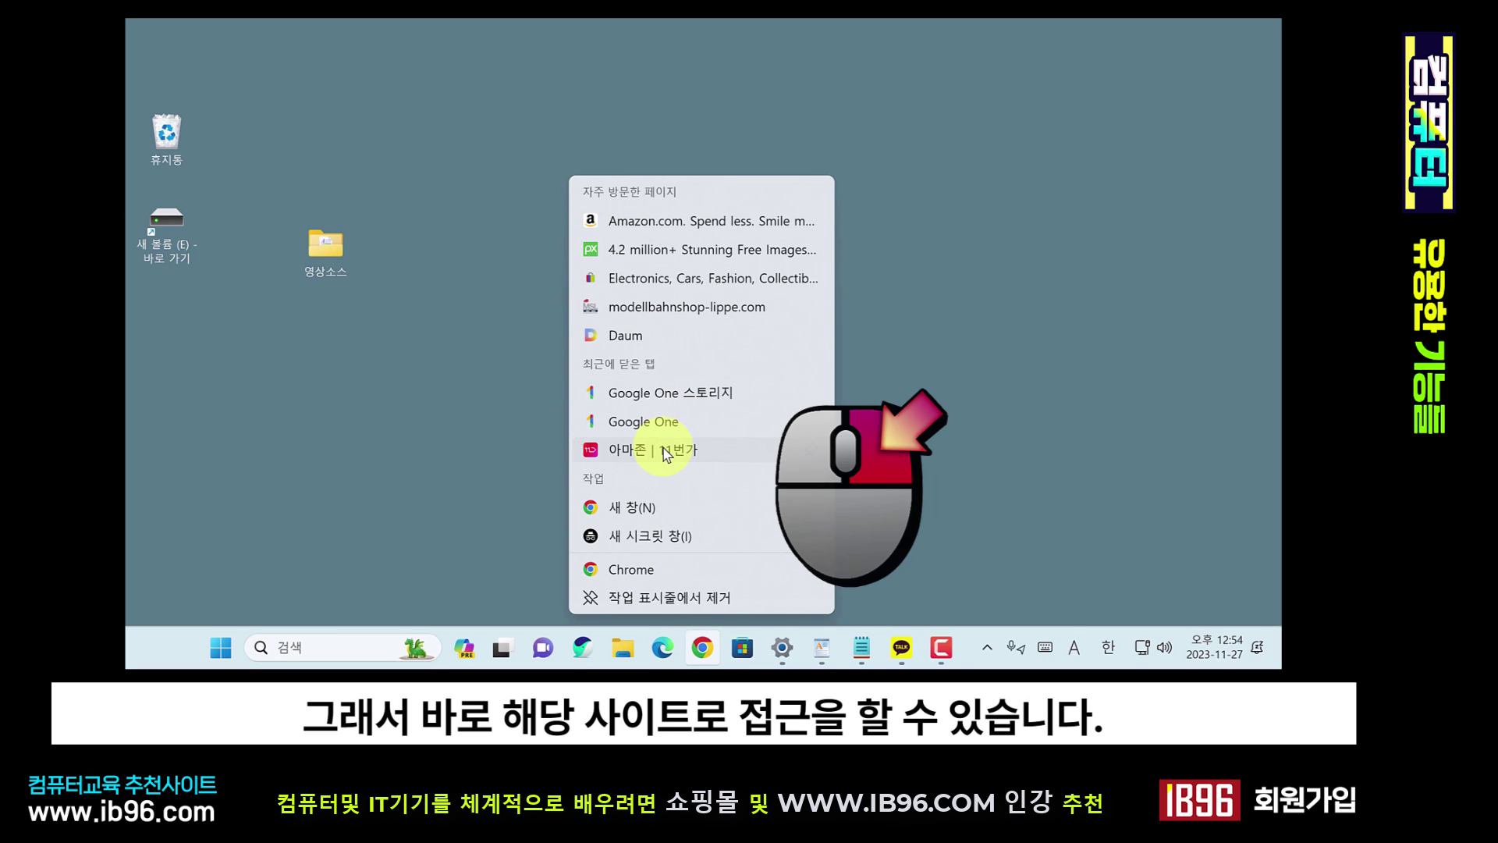
click(852, 452)
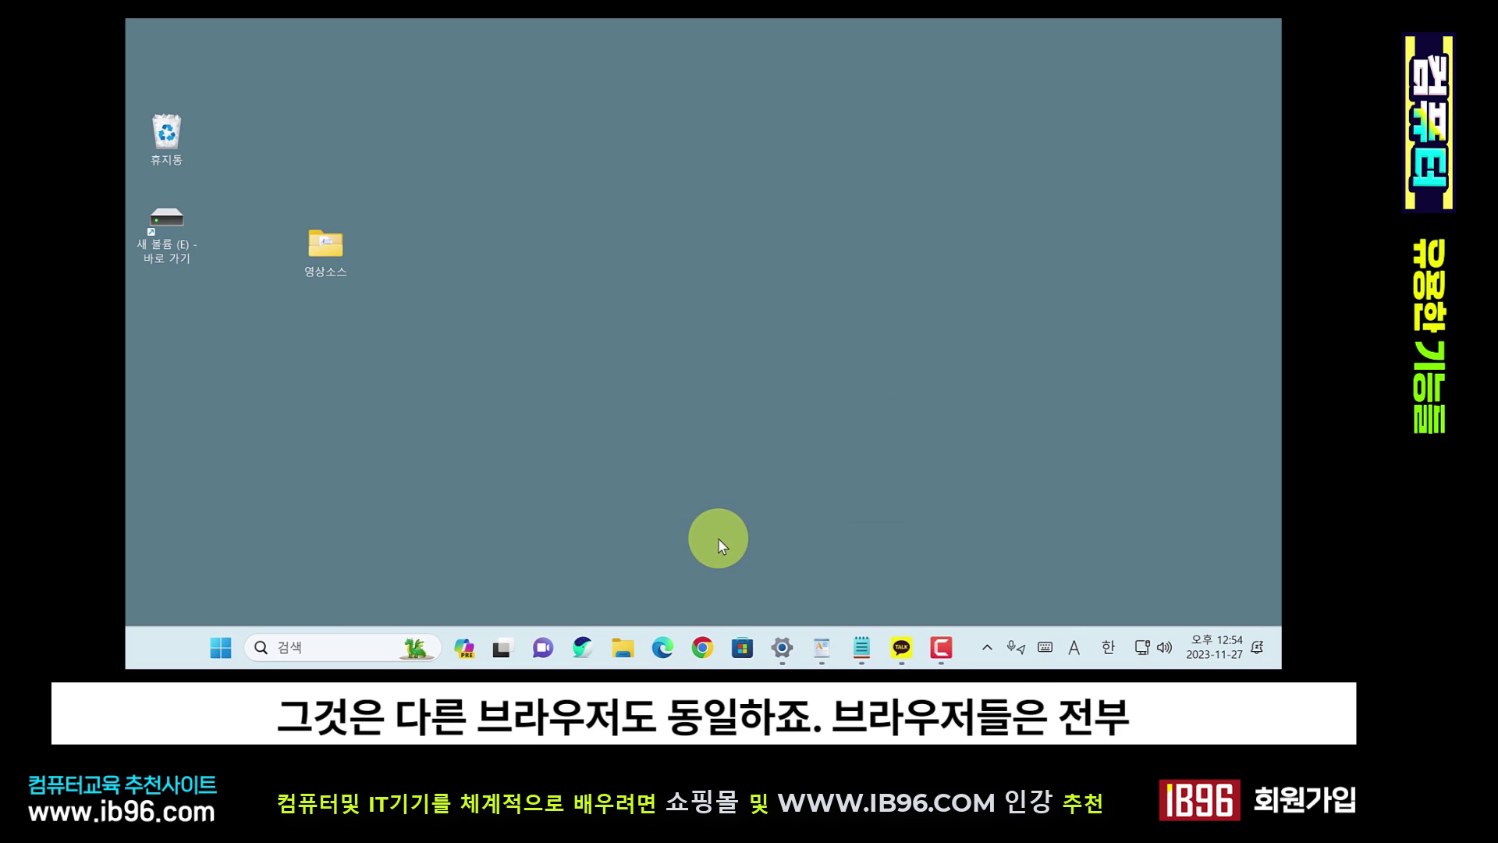
right_click(670, 650)
right_click(671, 651)
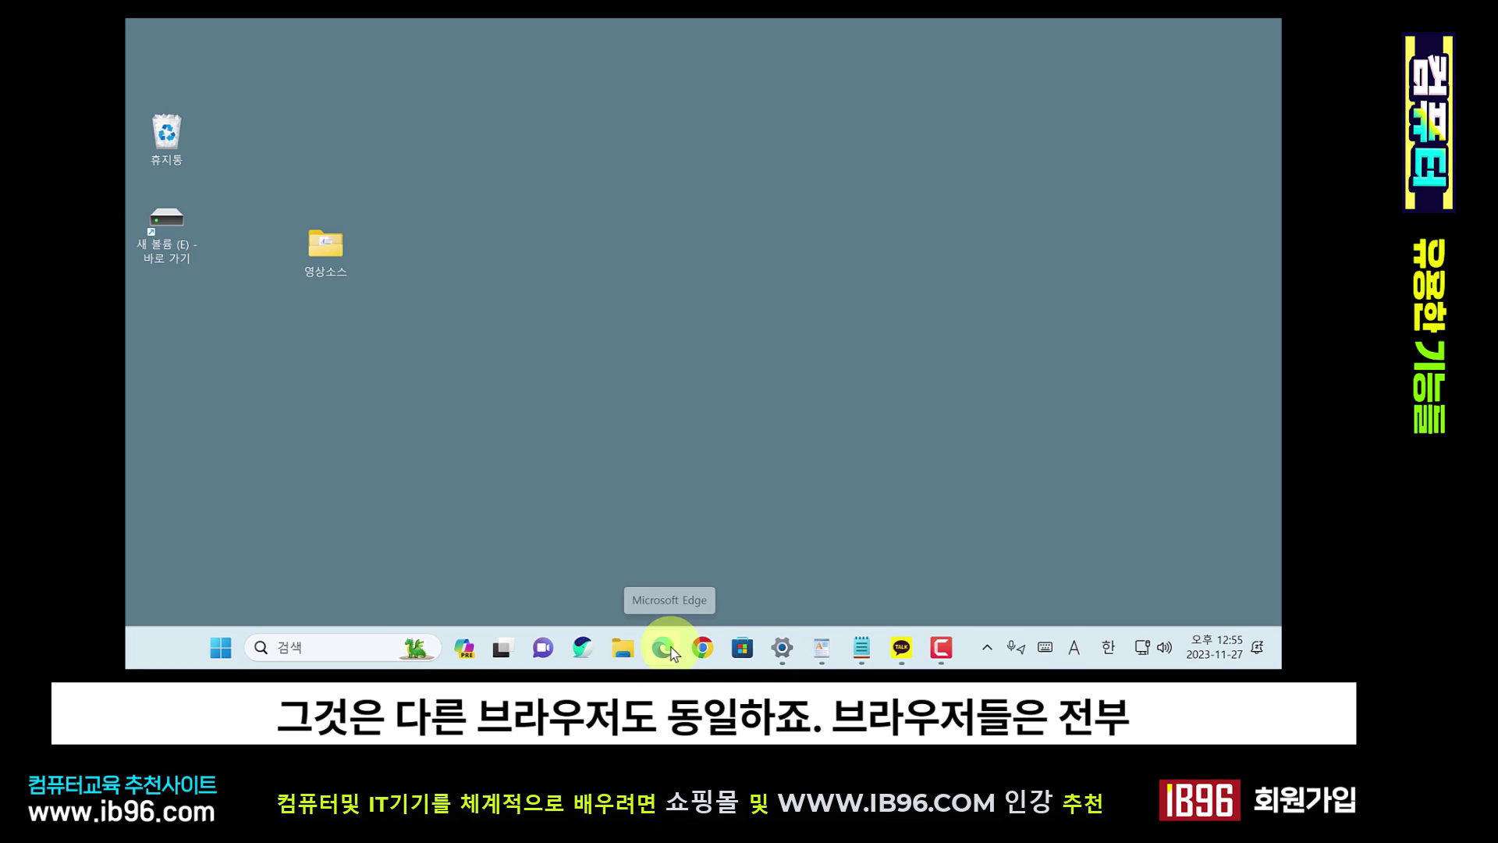
right_click(663, 647)
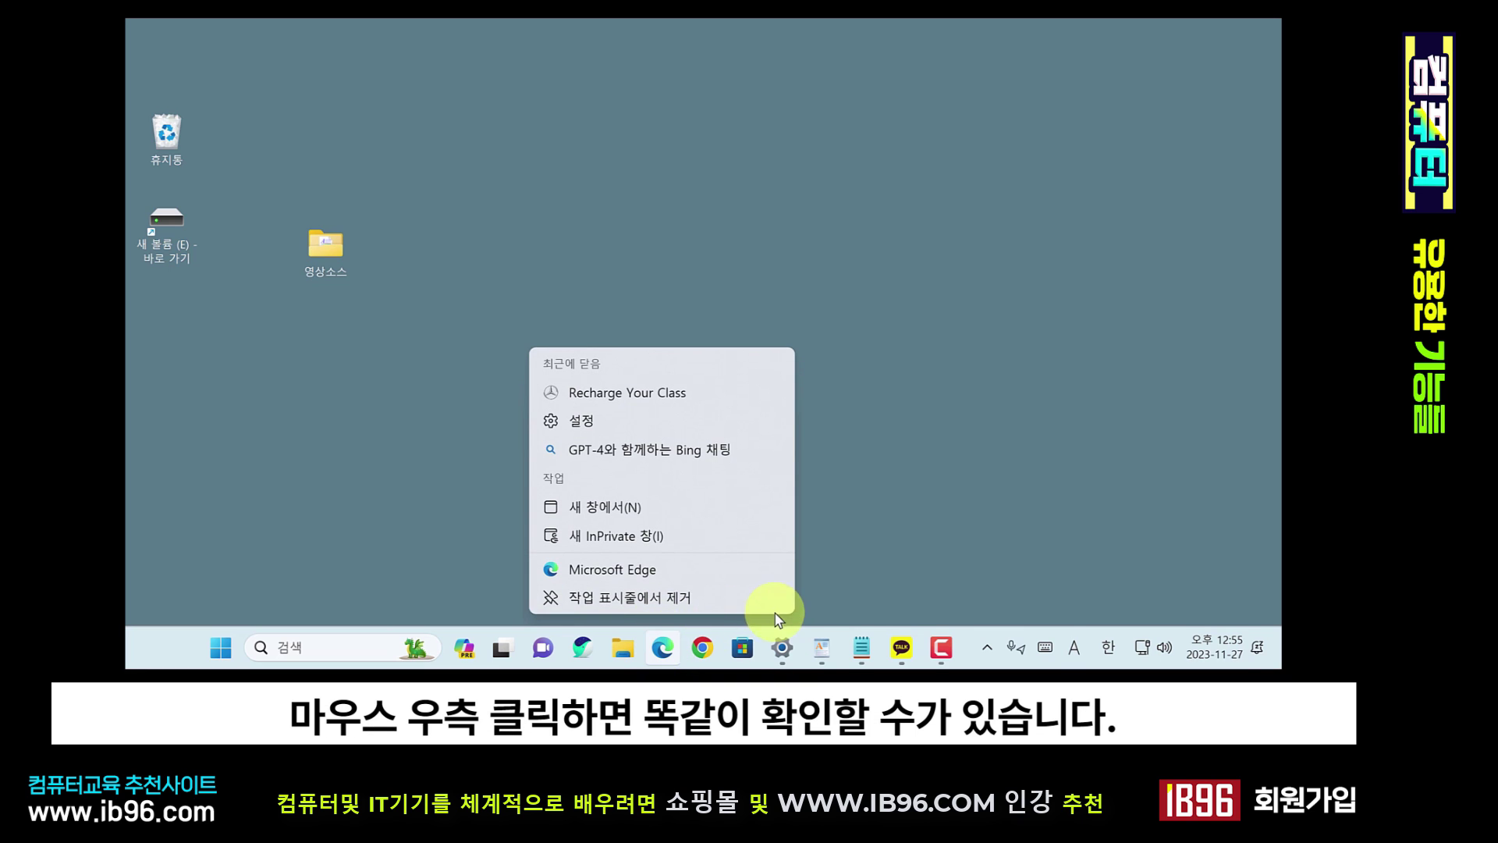
click(867, 465)
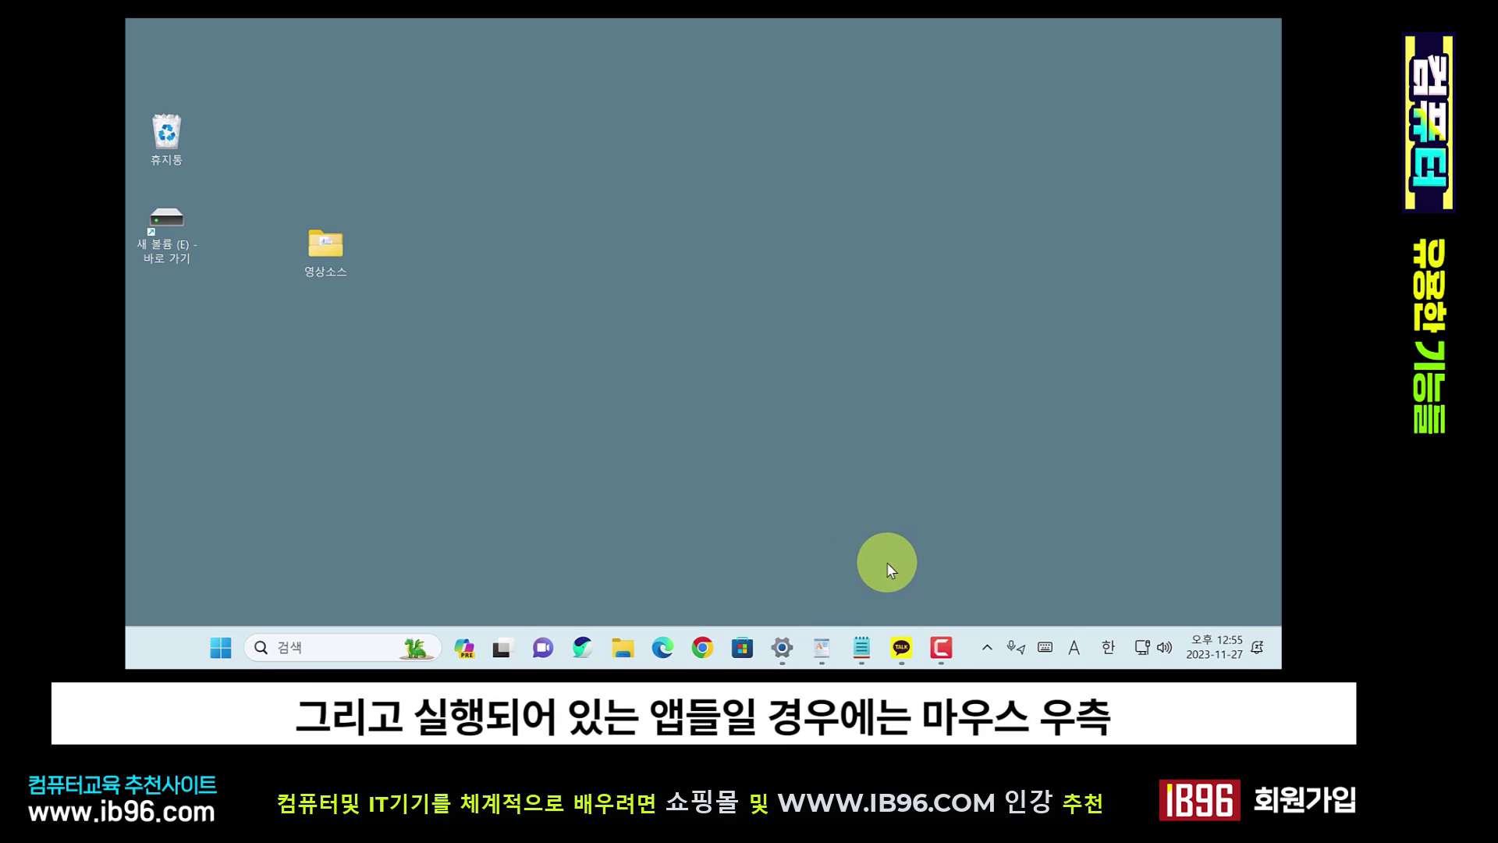
- View the recent items that 메모장 and 워드패드 offer from their running taskbar icons
mouse_move(922, 652)
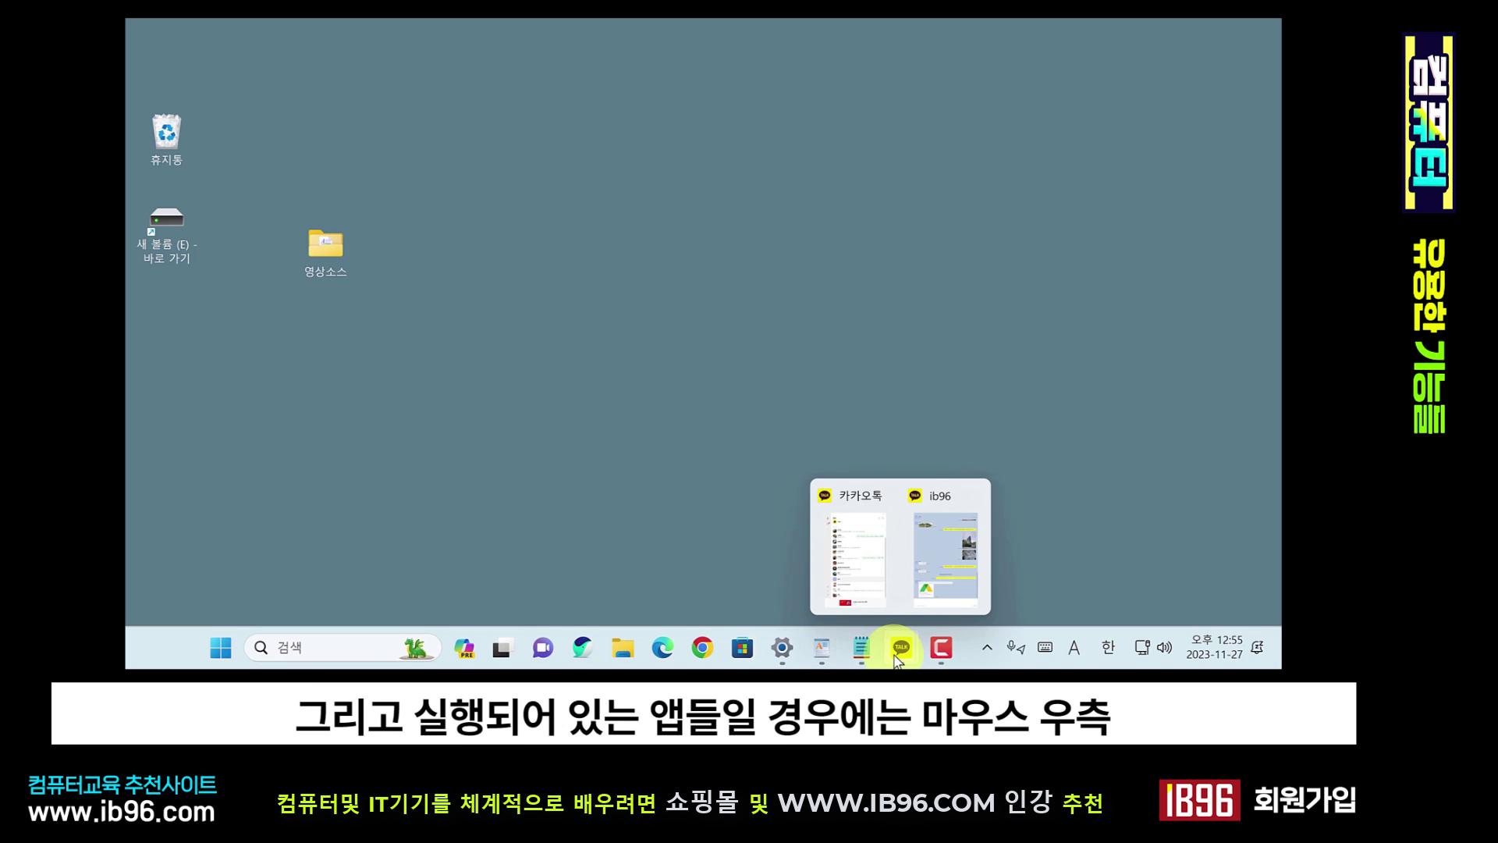
right_click(861, 653)
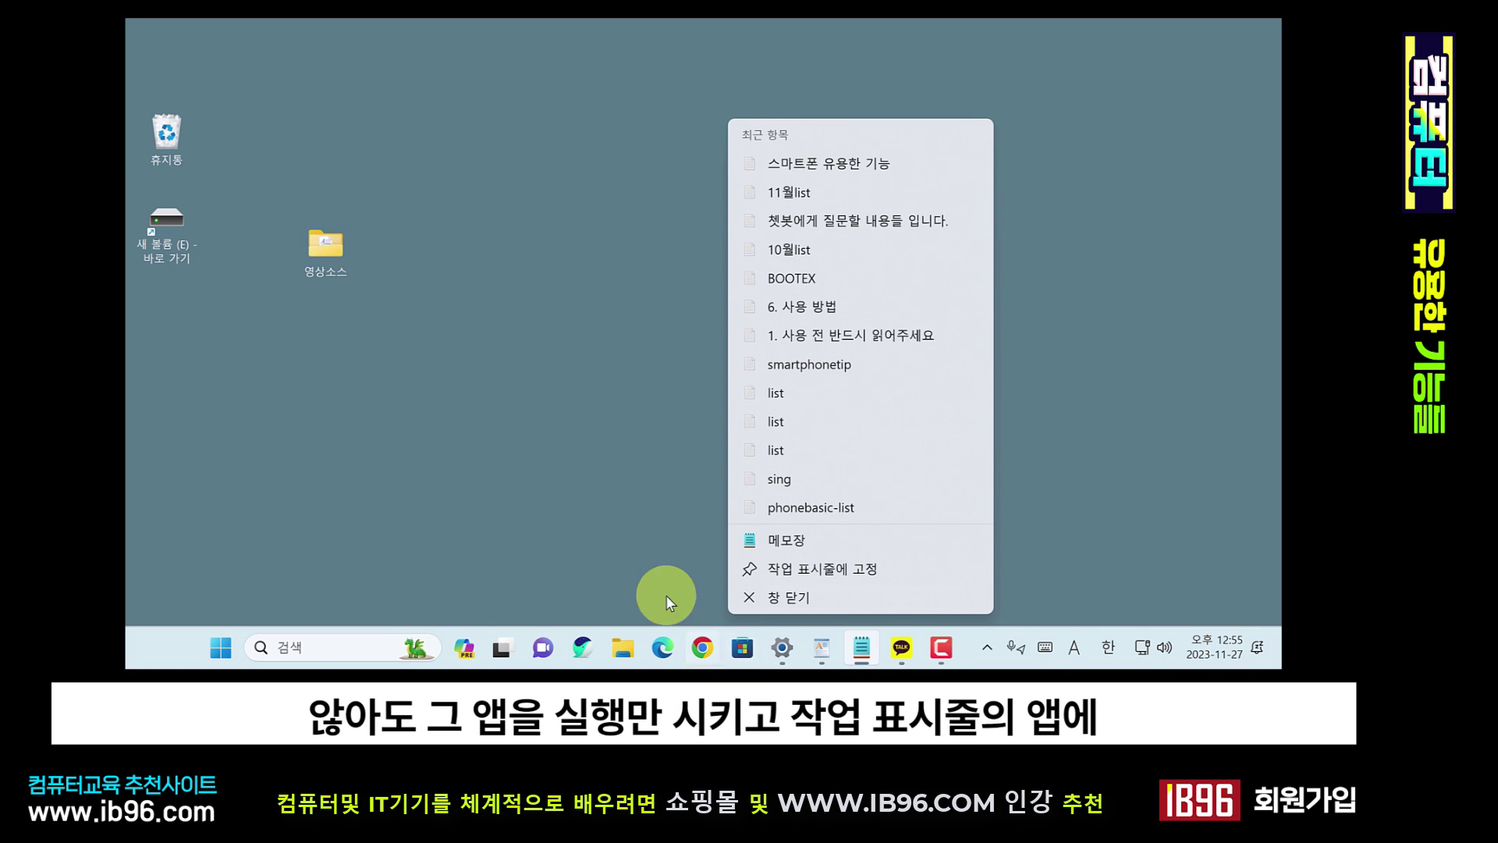
right_click(823, 649)
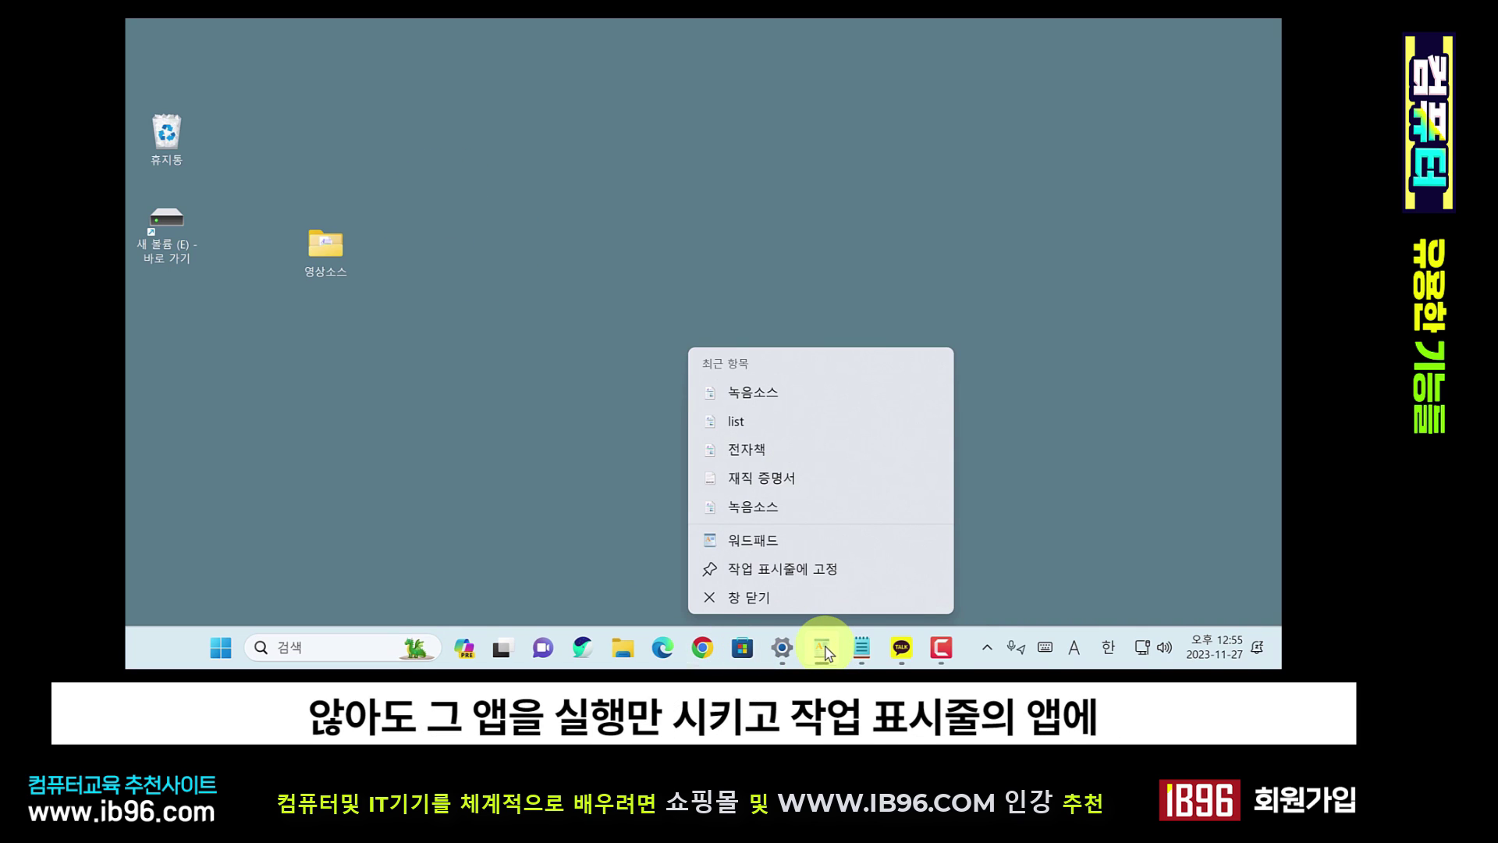
right_click(862, 647)
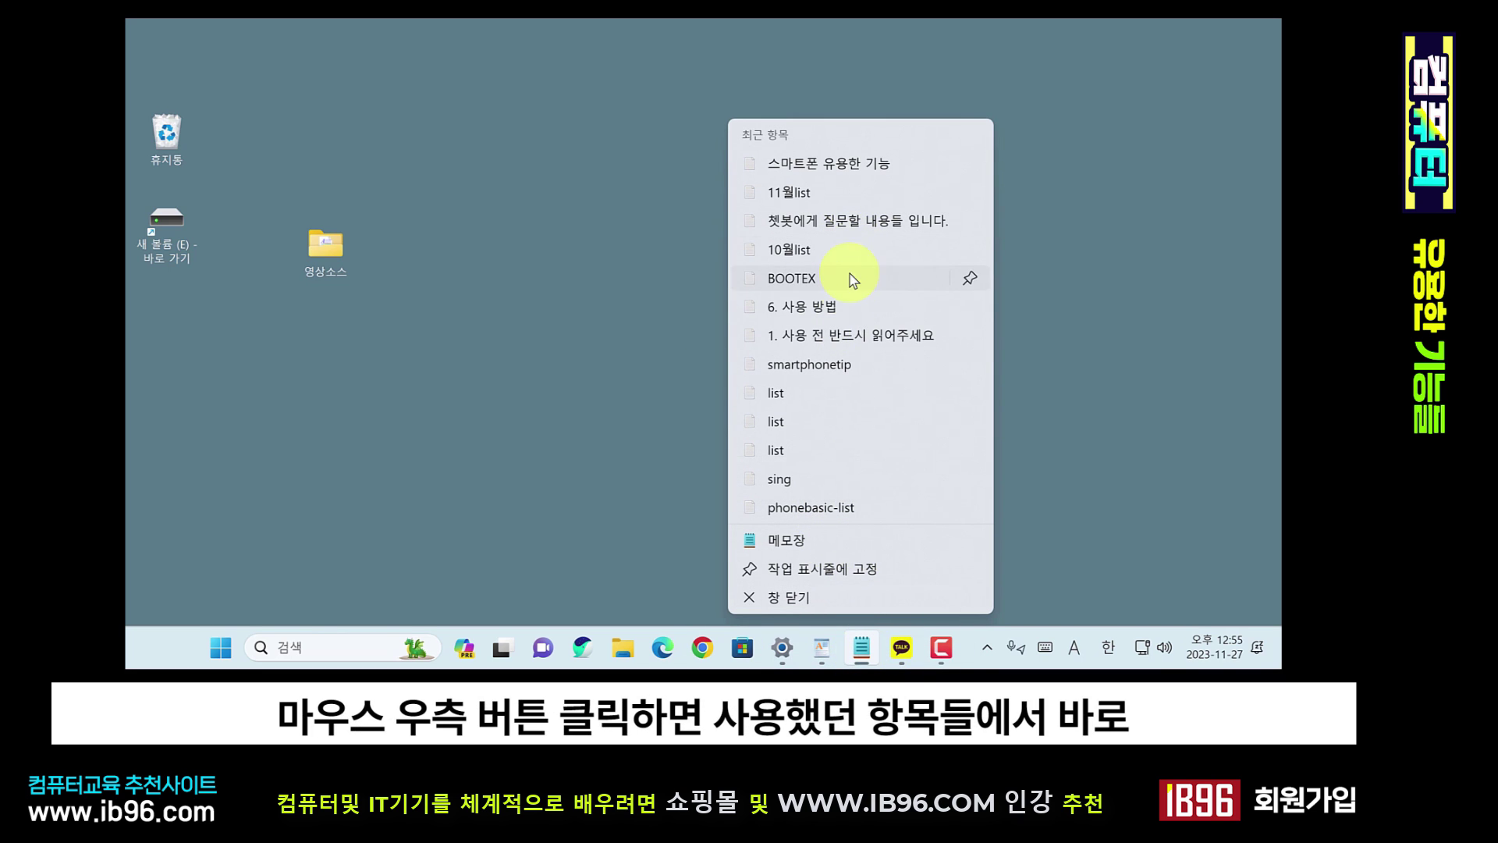
click(1030, 502)
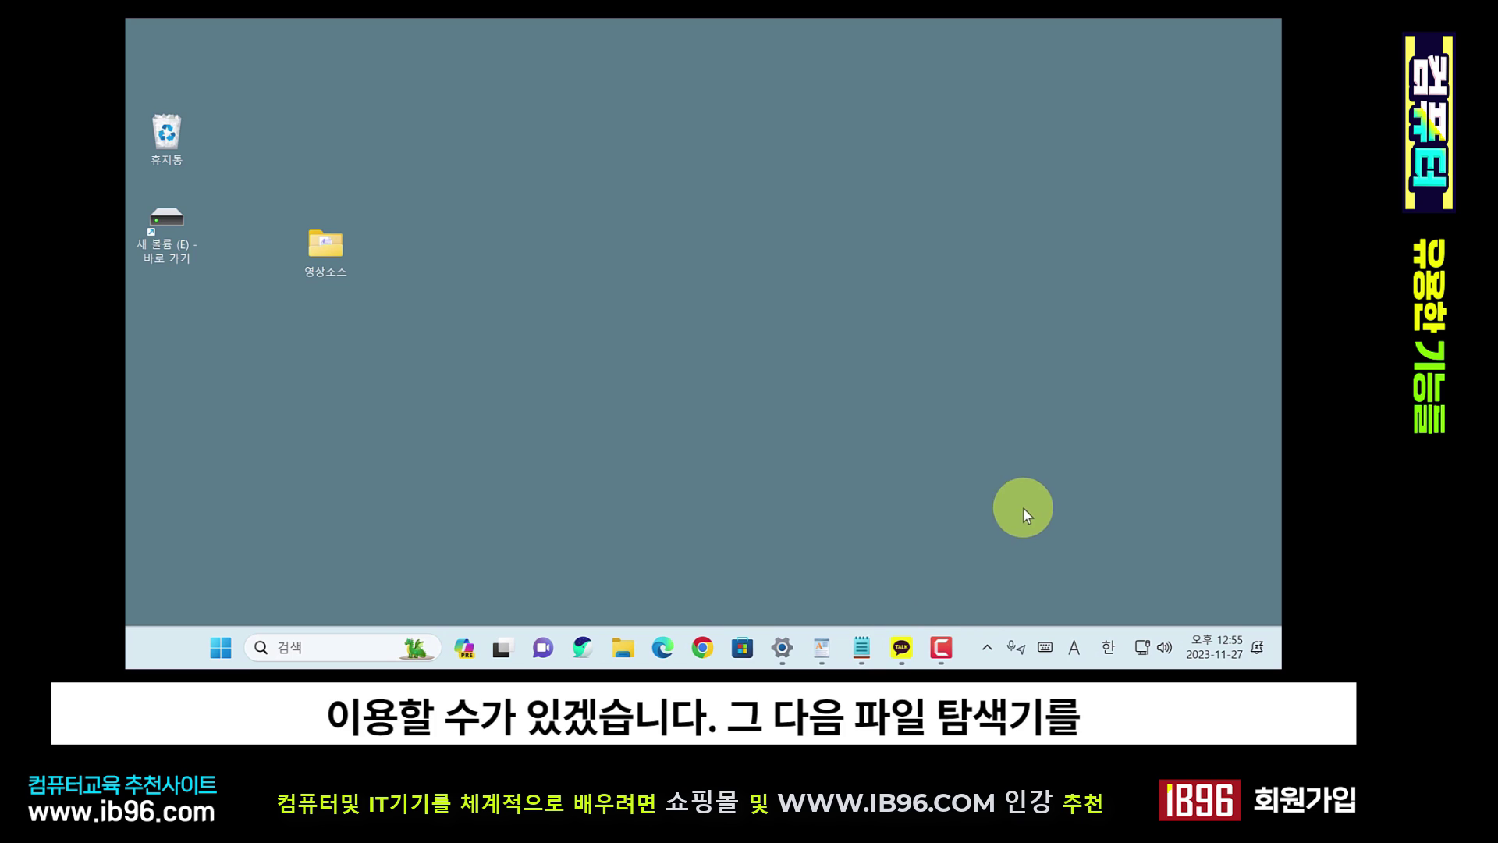
- View the pinned folders in File Explorer, and open the 다운로드 folder directly from File Explorer's taskbar shortcut list
click(622, 648)
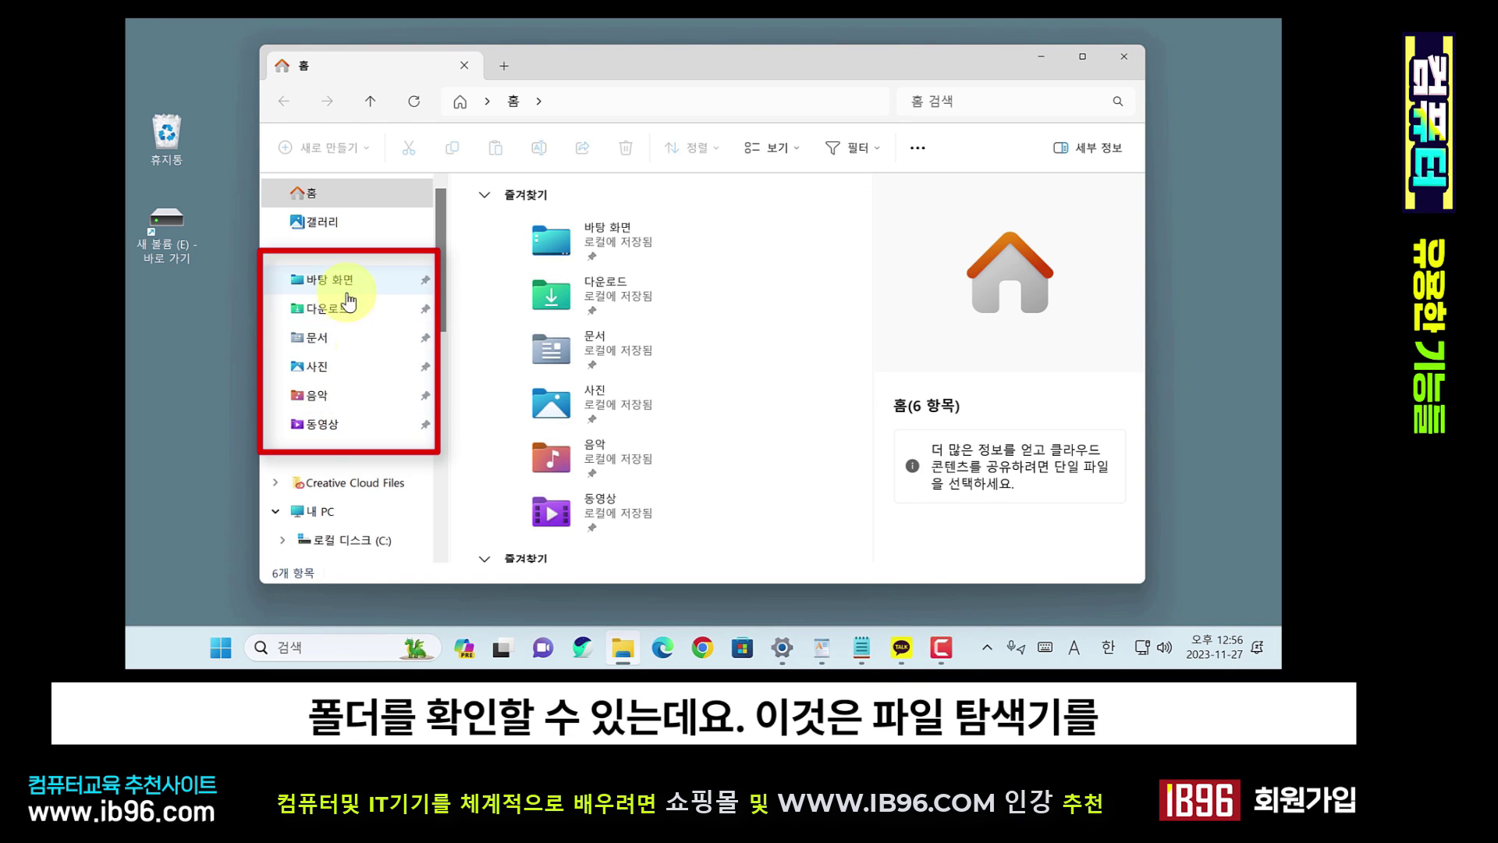
click(1123, 56)
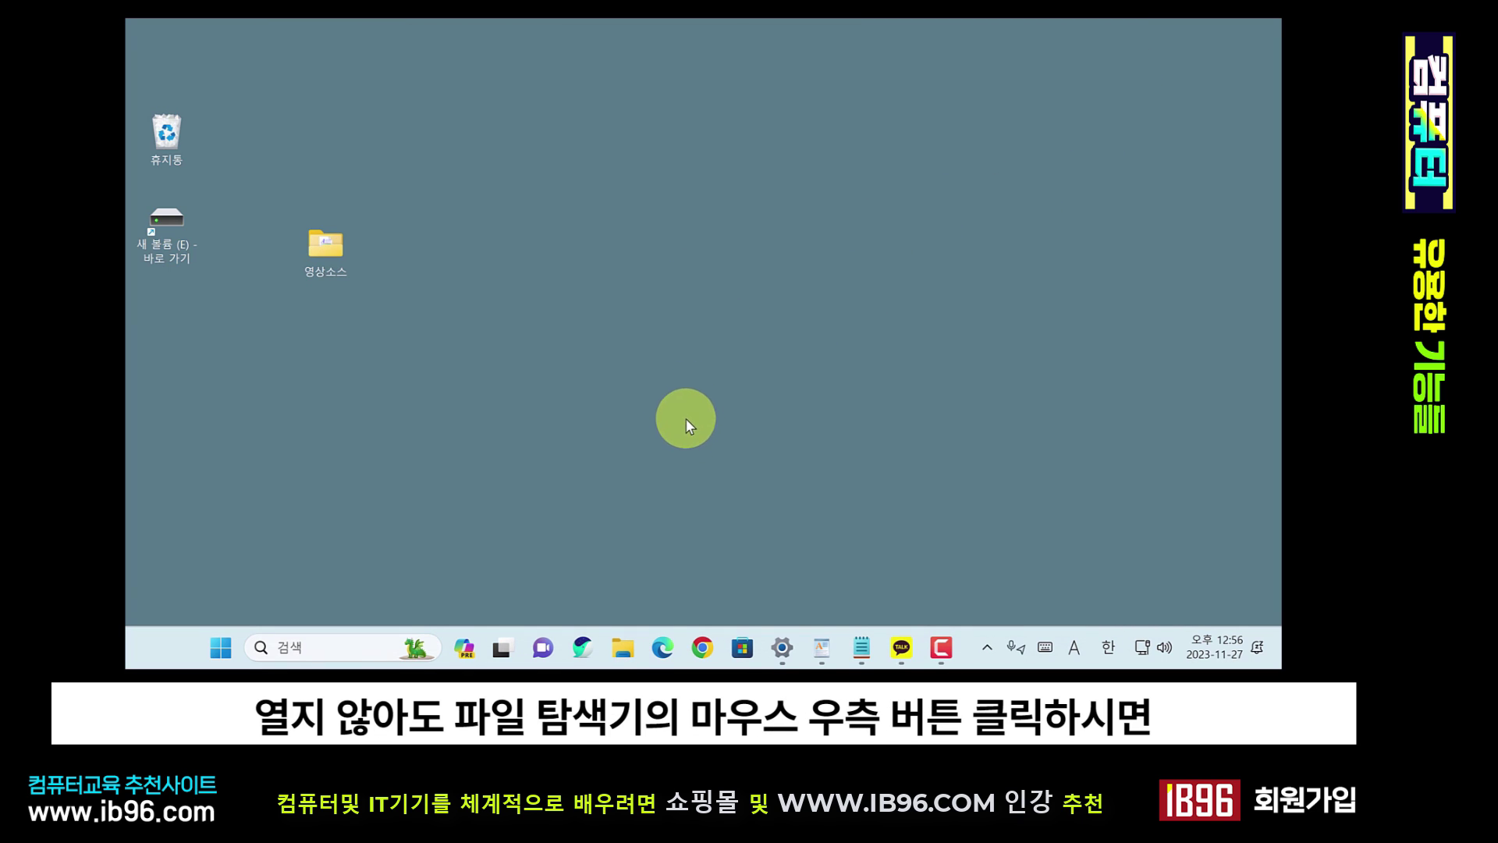
right_click(624, 653)
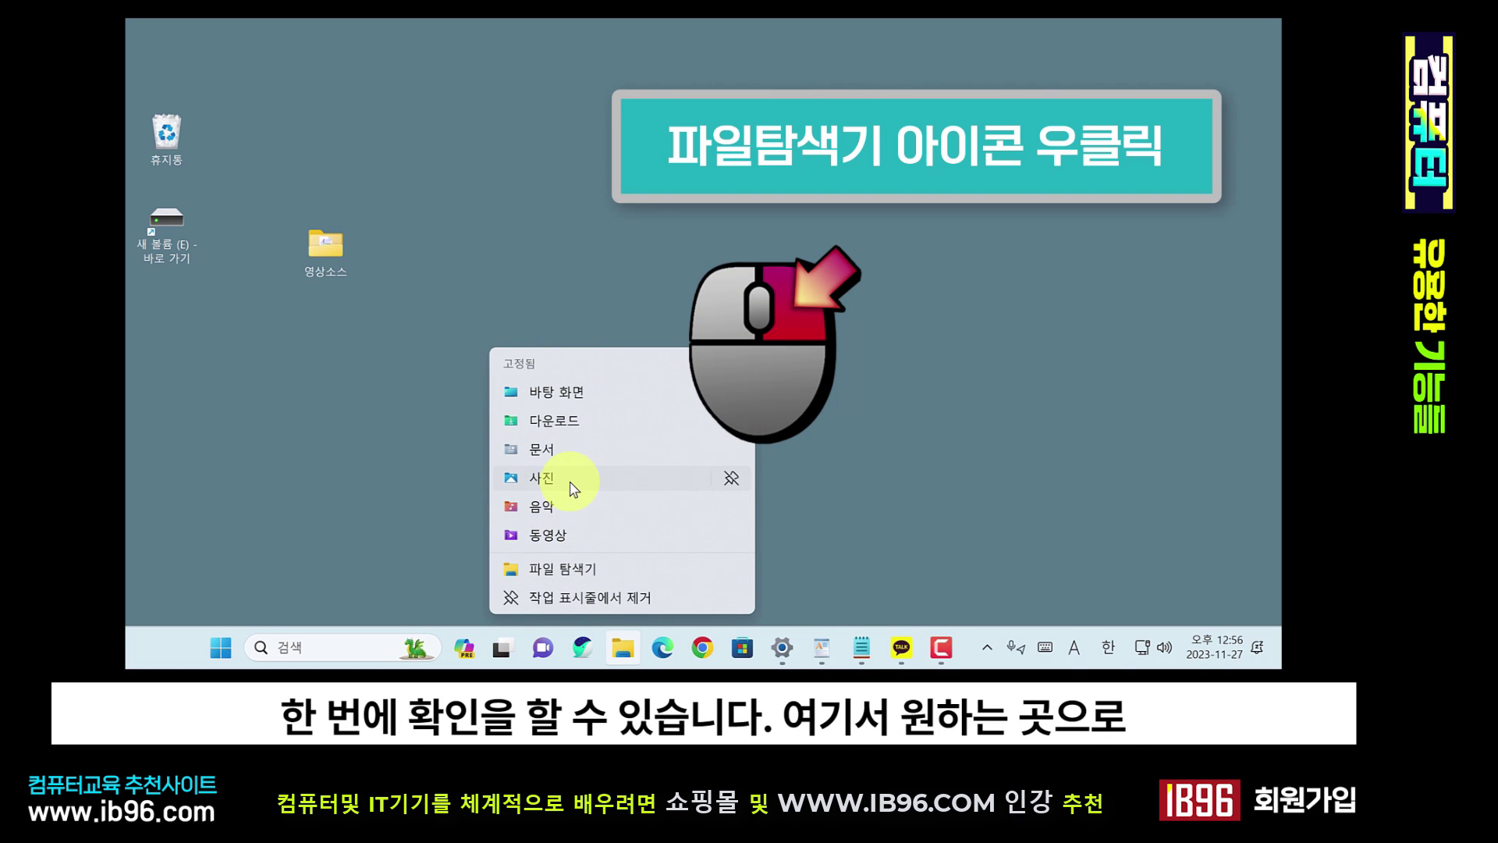
click(577, 421)
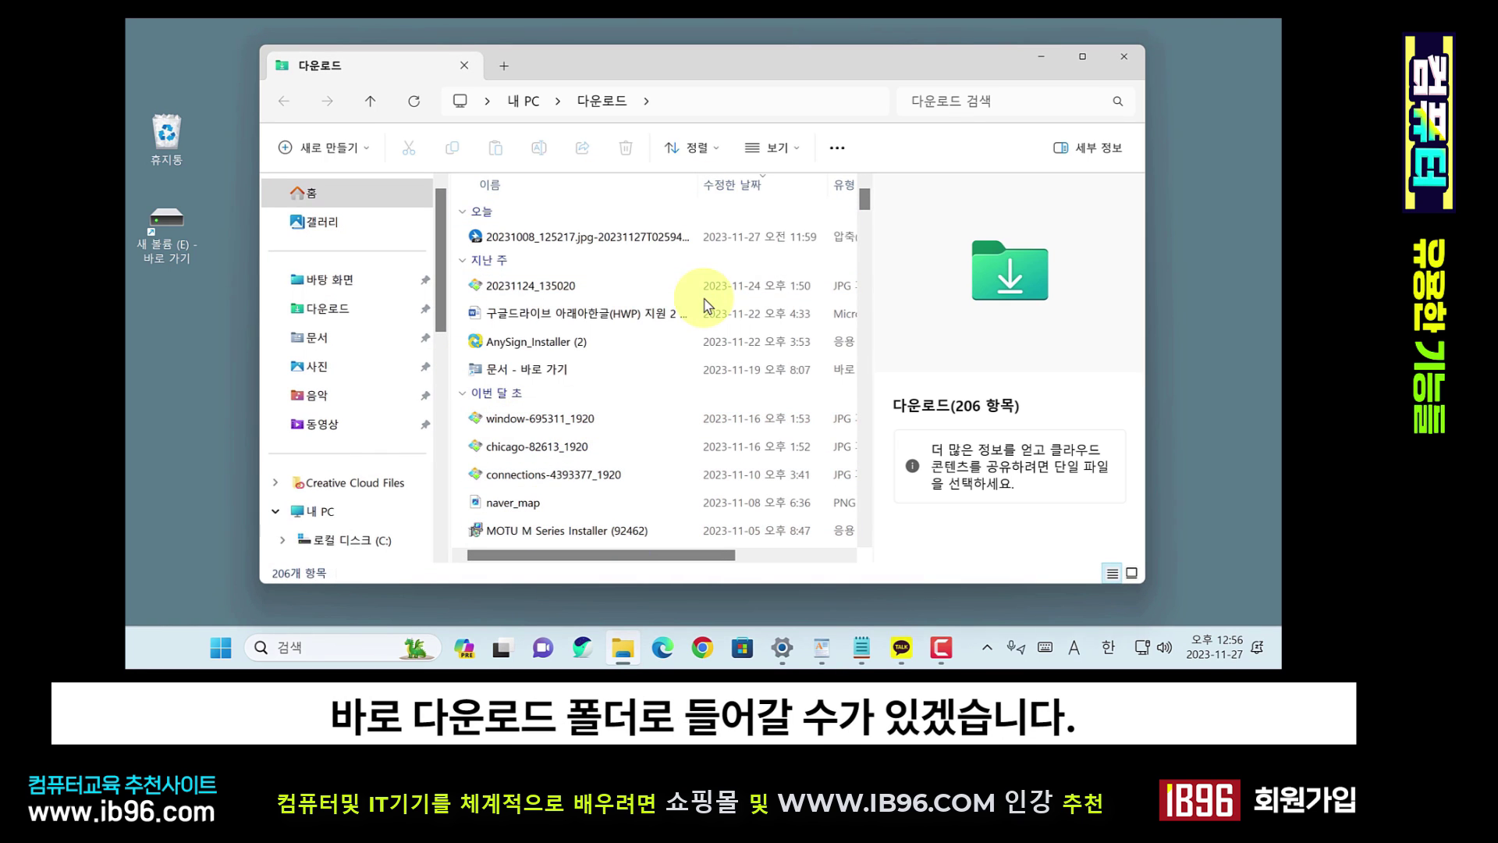
click(1124, 56)
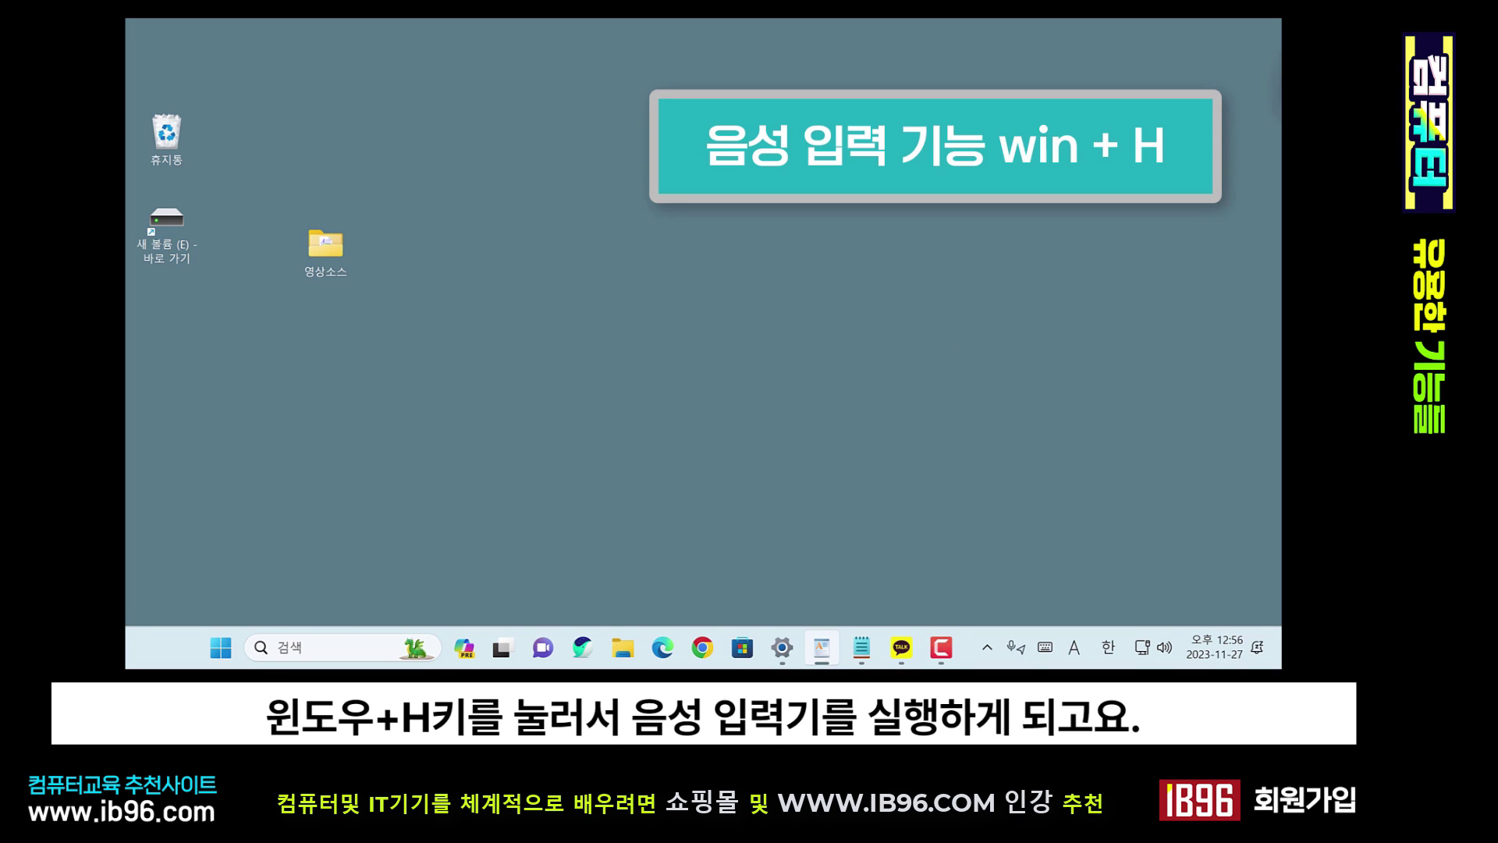
- Dictate "이번 시간은 윈도우 11만의 유용한 기능들에 대해서 자세히 알아보고 있습니다 활용성이 매우 높으니까 많이 이용해 보도록 하세요" into Notepad with voice typing
key(super+h)
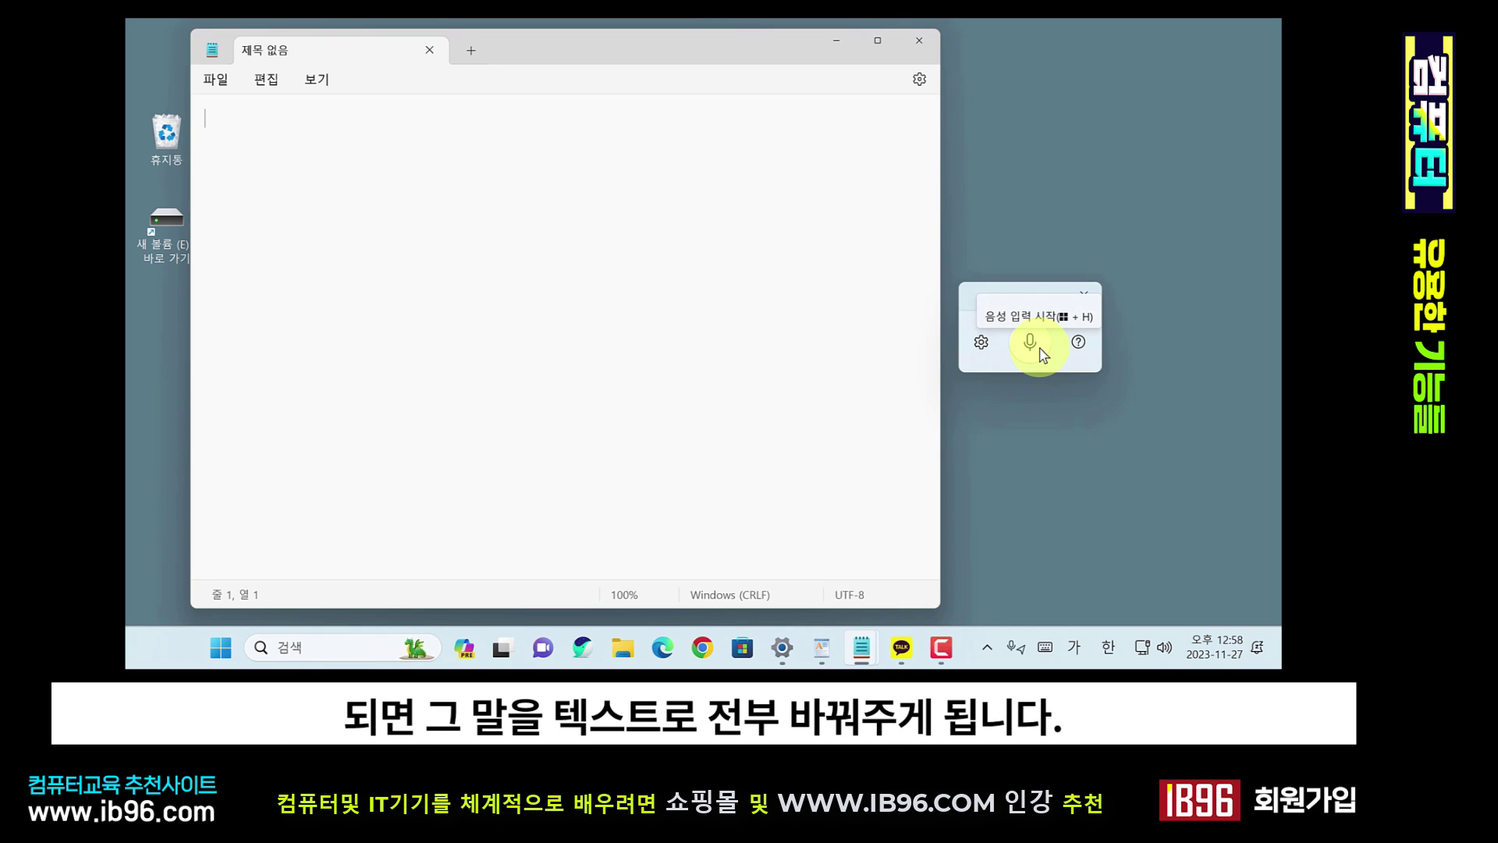
click(1030, 343)
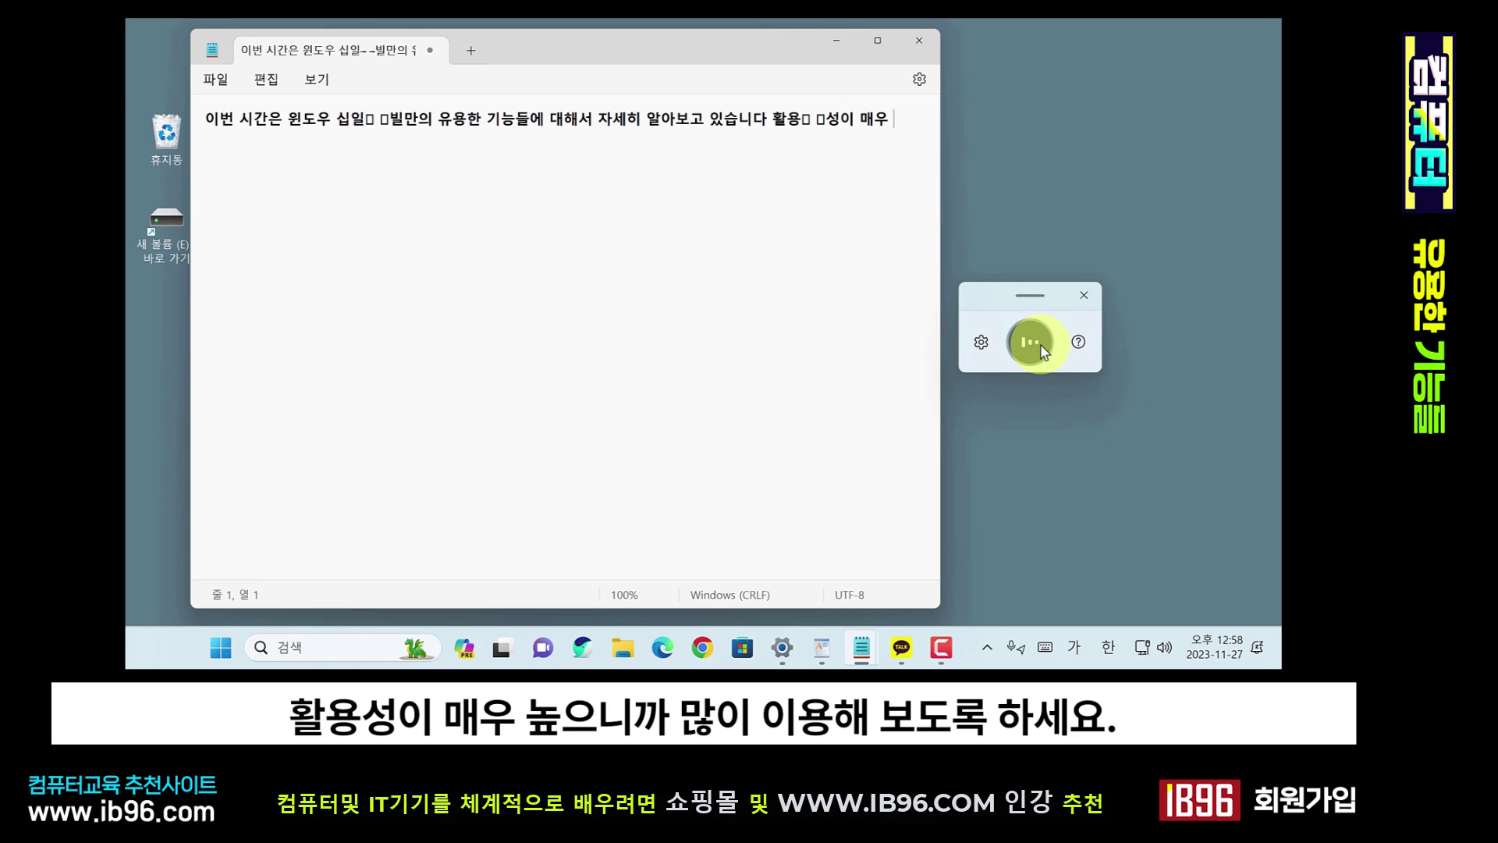
click(1040, 344)
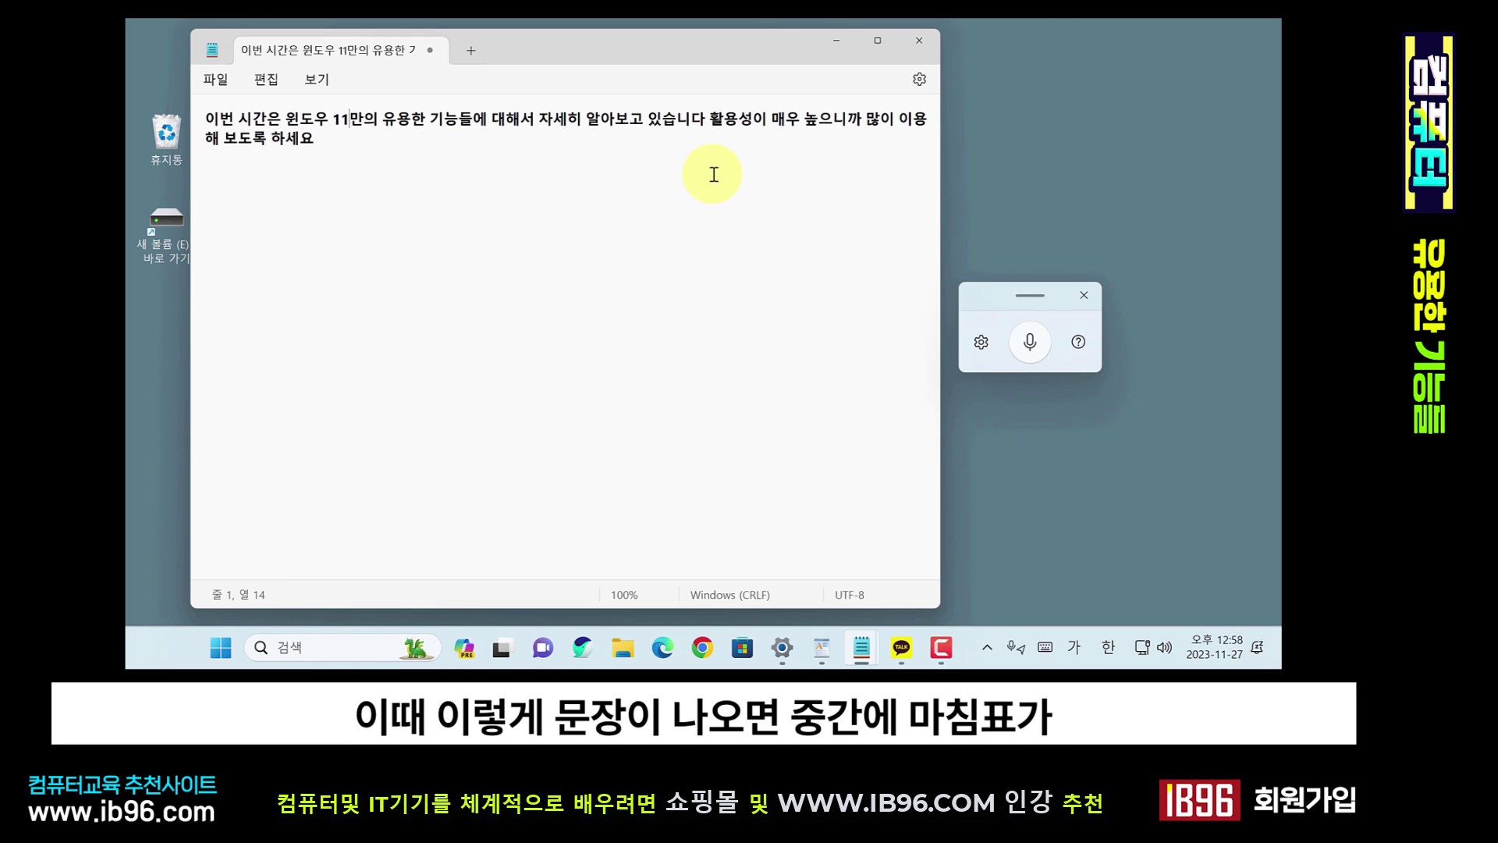
- Check the end of the first dictated sentence for punctuation and examine the 자동 문장 부호 option in the voice typing settings
drag(616, 118, 695, 123)
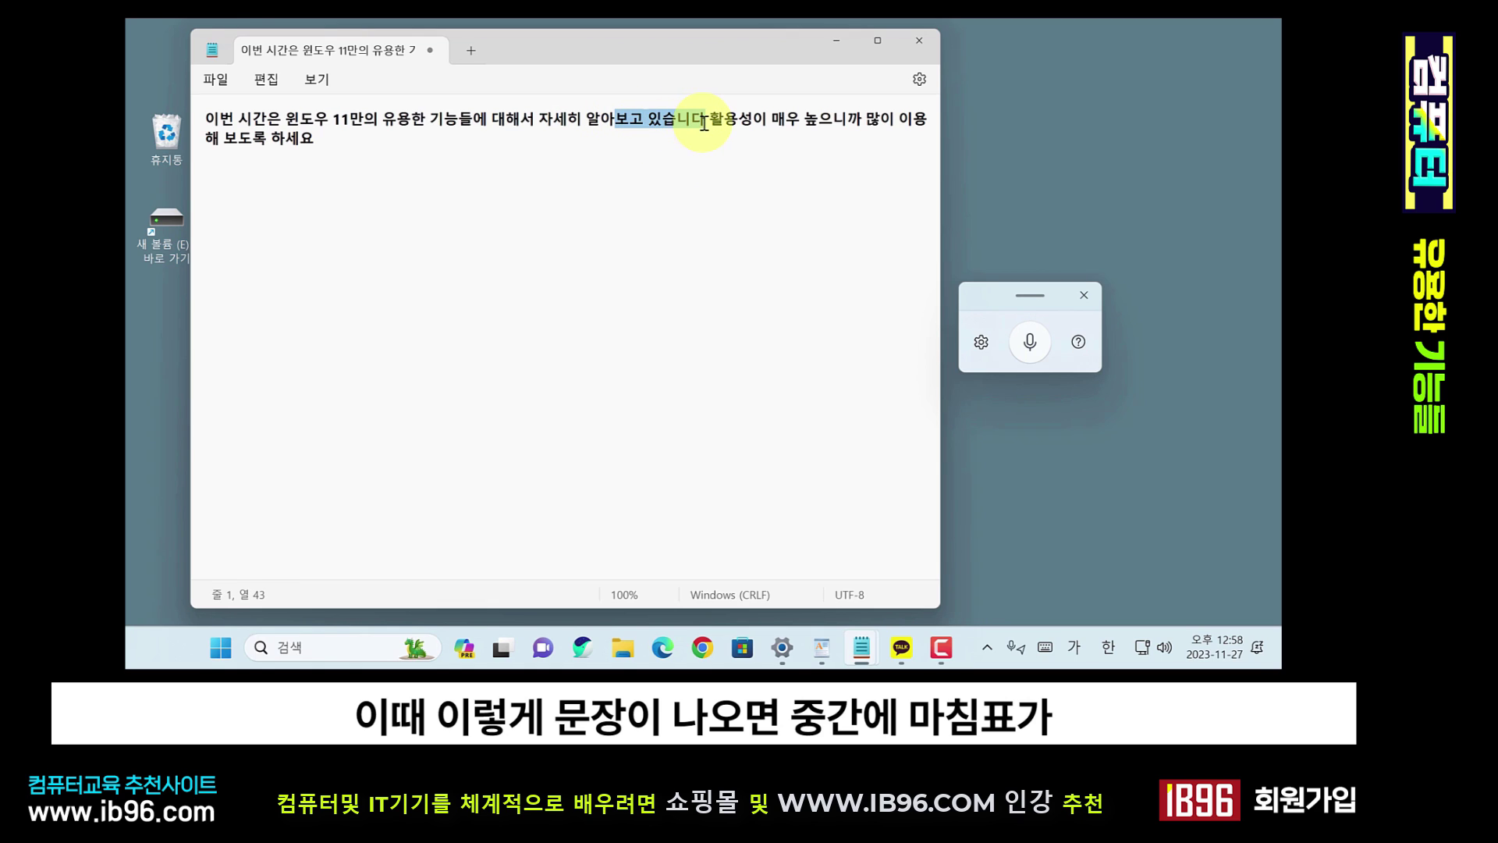
click(708, 121)
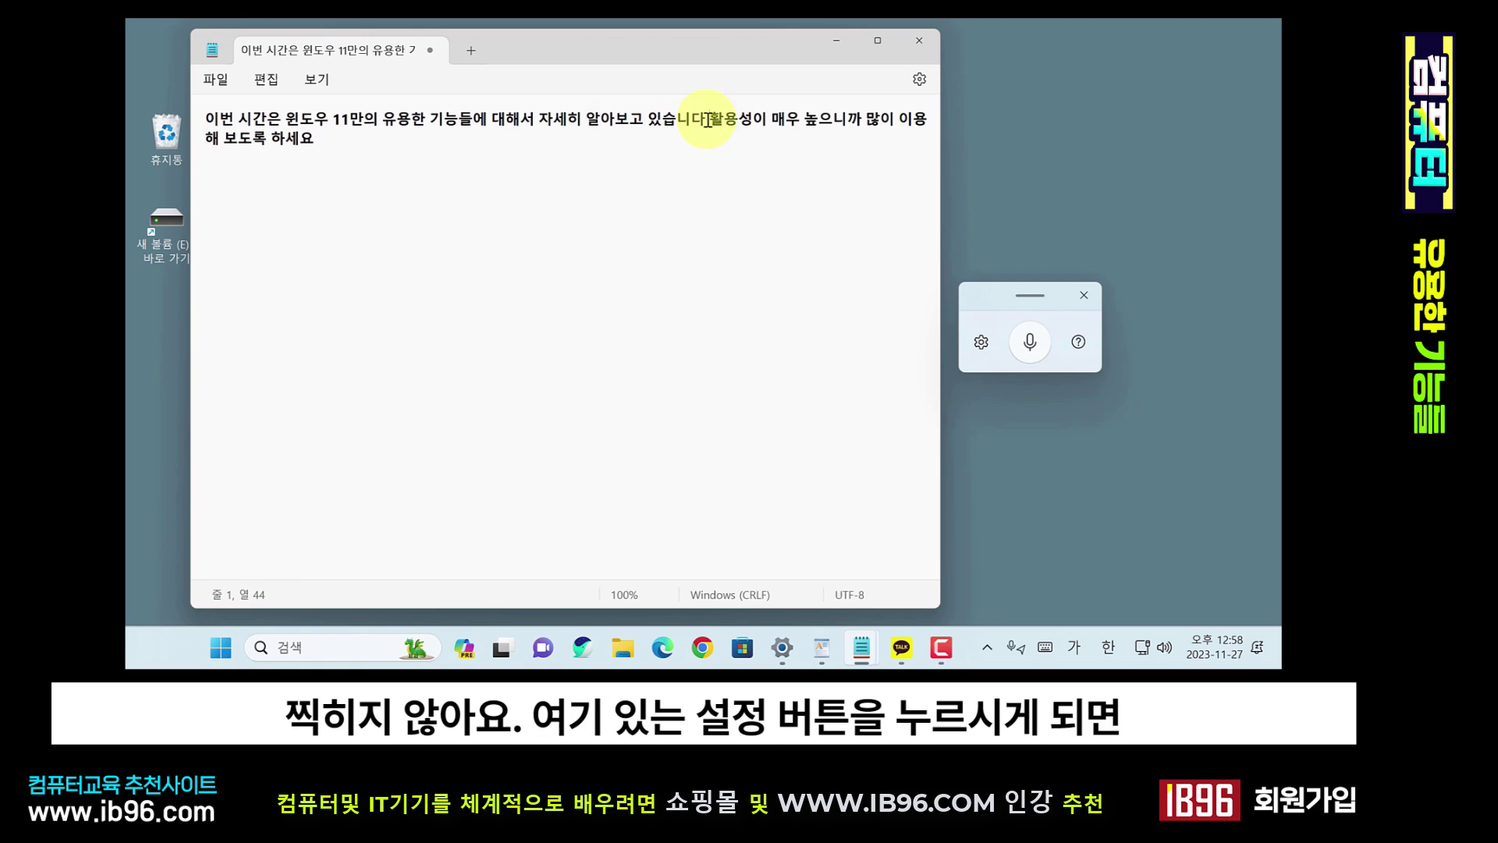
click(981, 347)
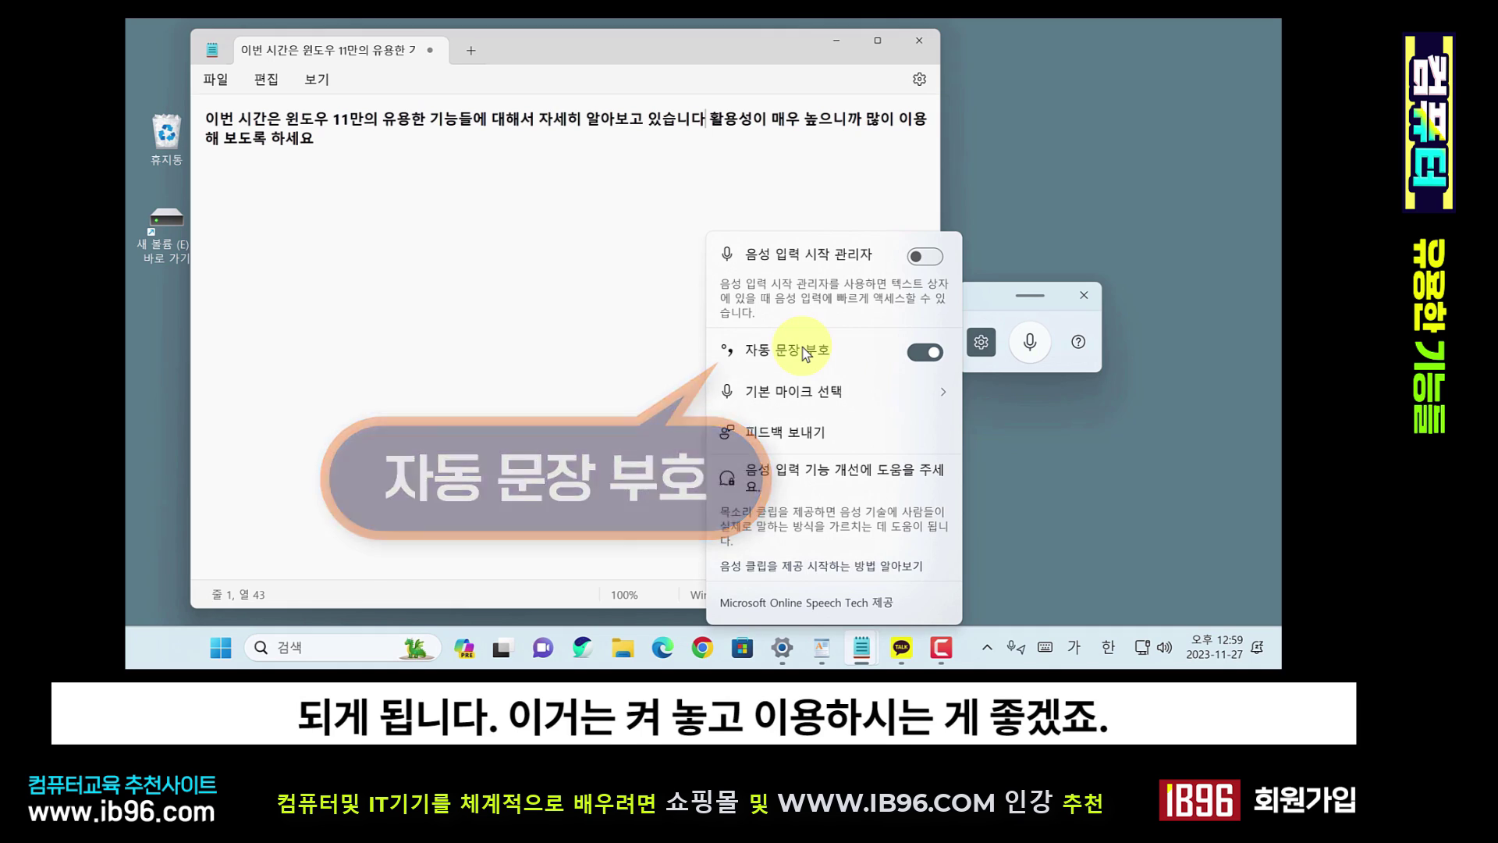
click(949, 413)
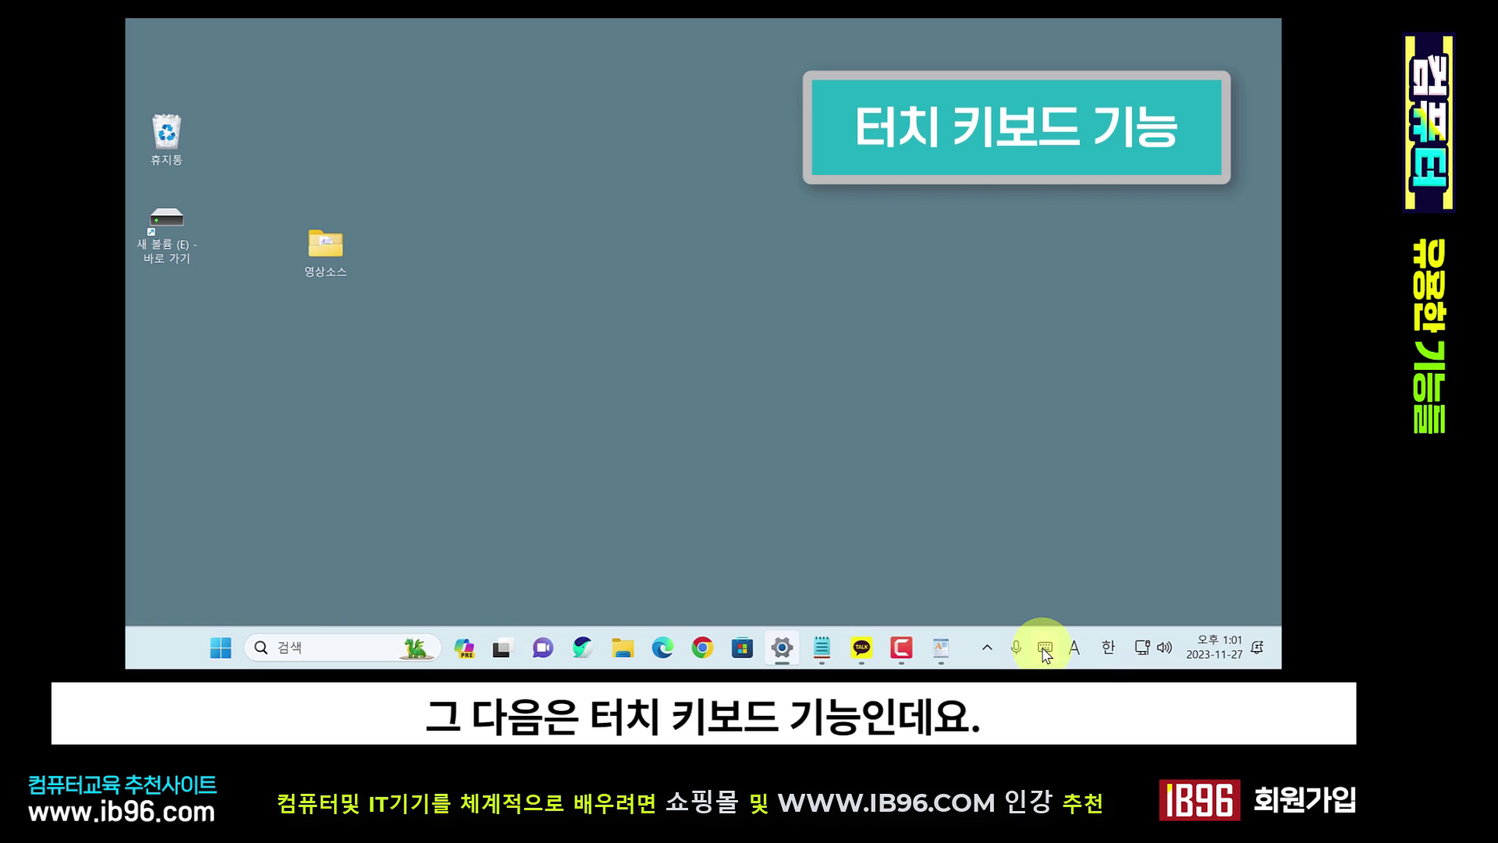
- Show and close the touch keyboard, and examine the 터치 키보드 settings under 개인 설정 > 텍스트 입력
click(1045, 647)
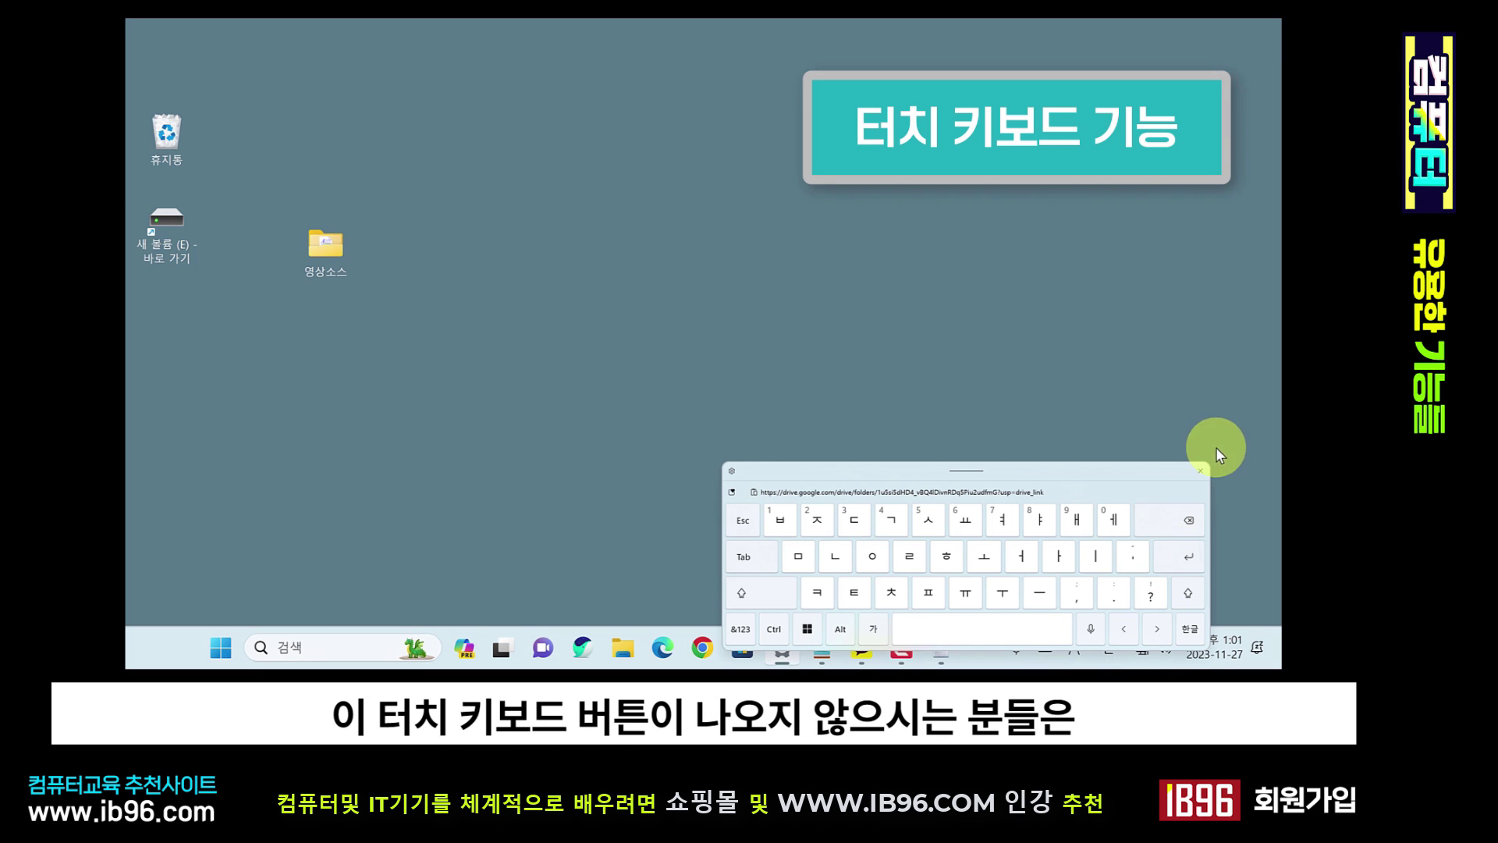
click(1199, 477)
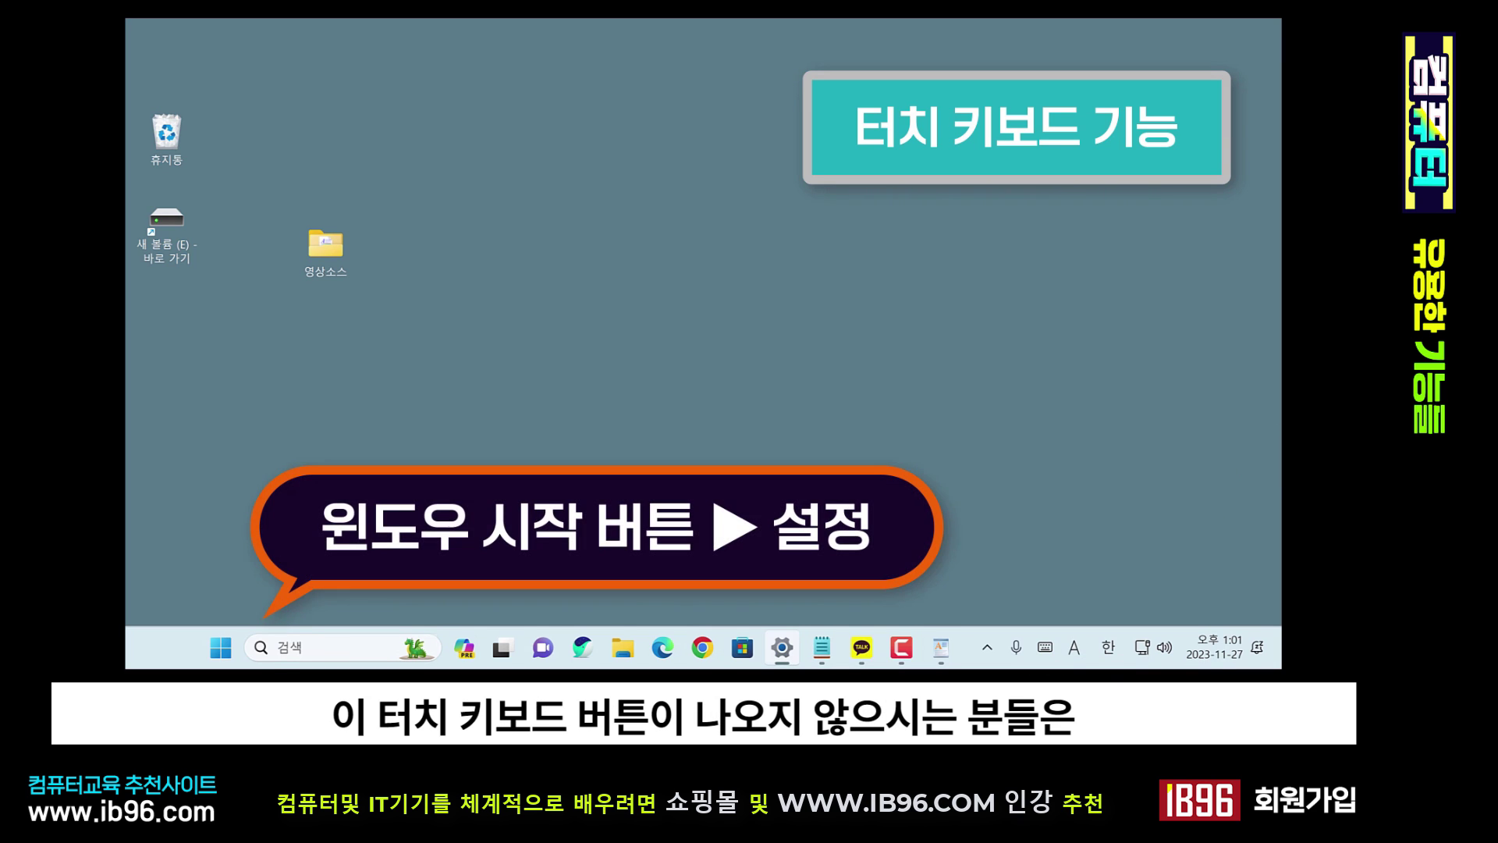
click(262, 647)
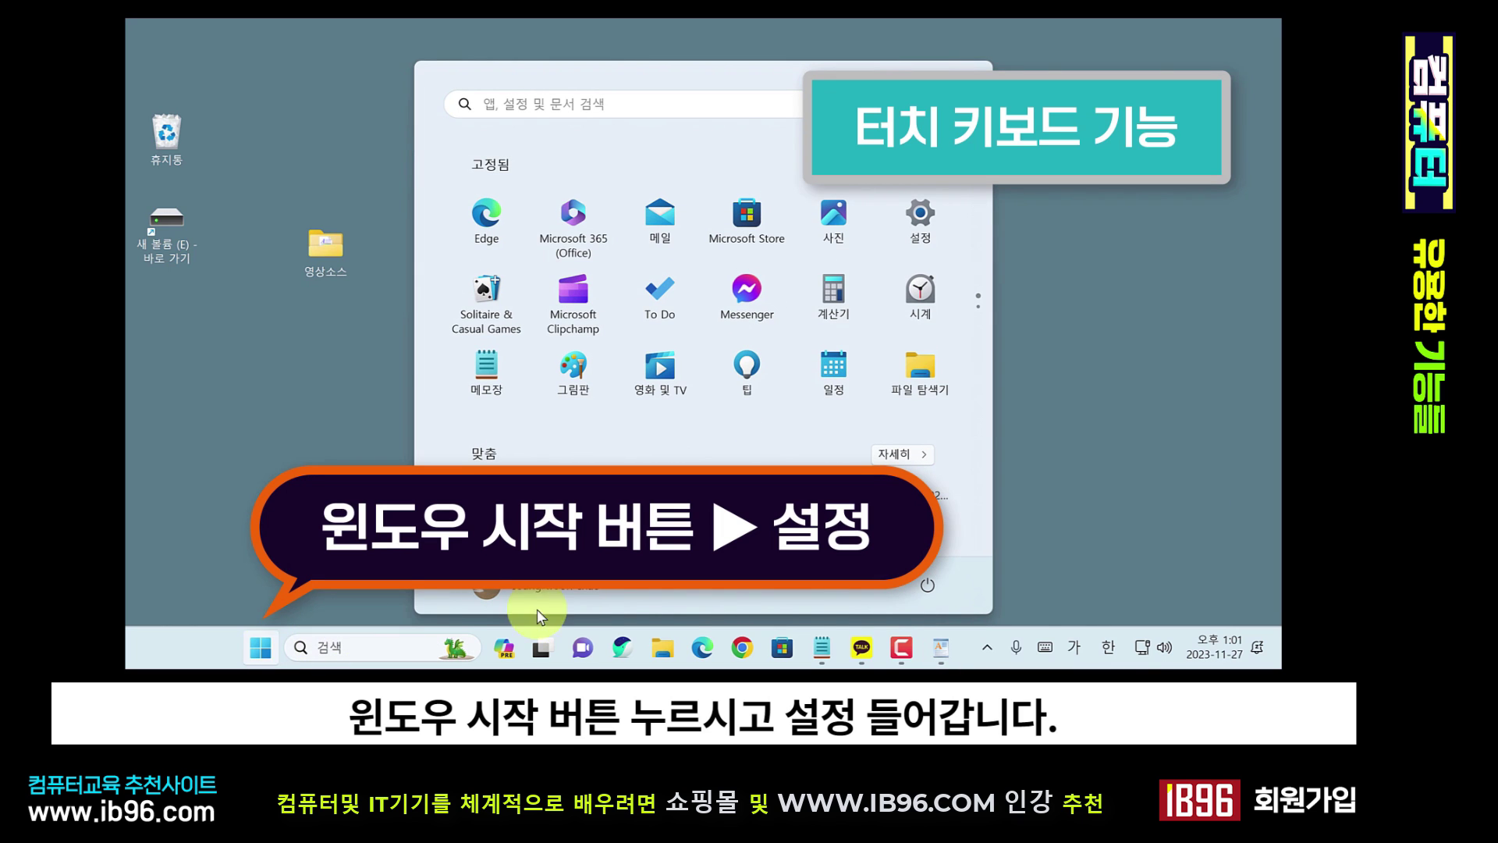
click(919, 218)
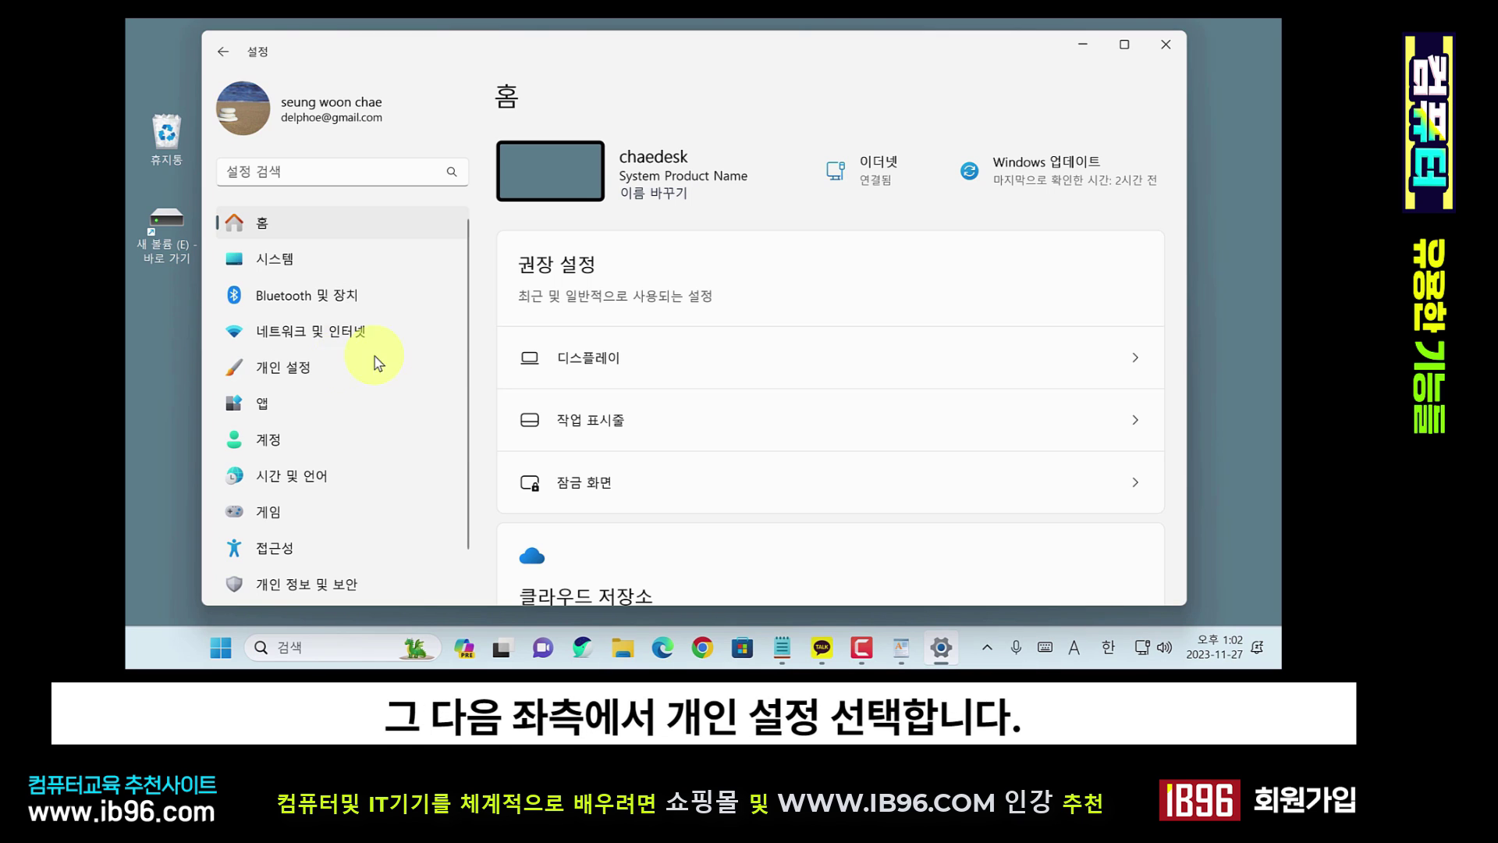
click(290, 373)
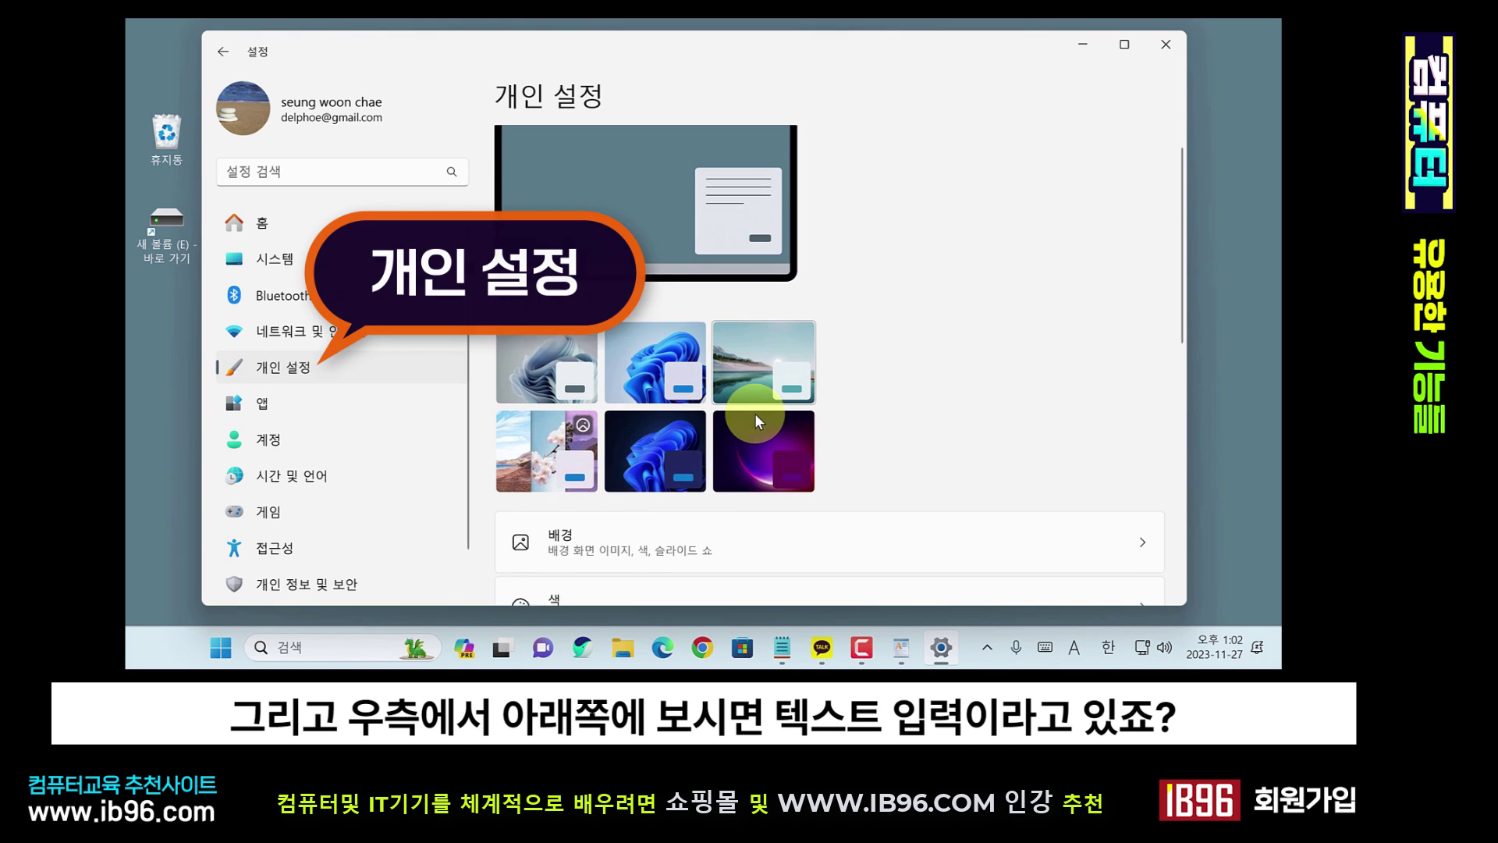
scroll(756, 414, down, 5)
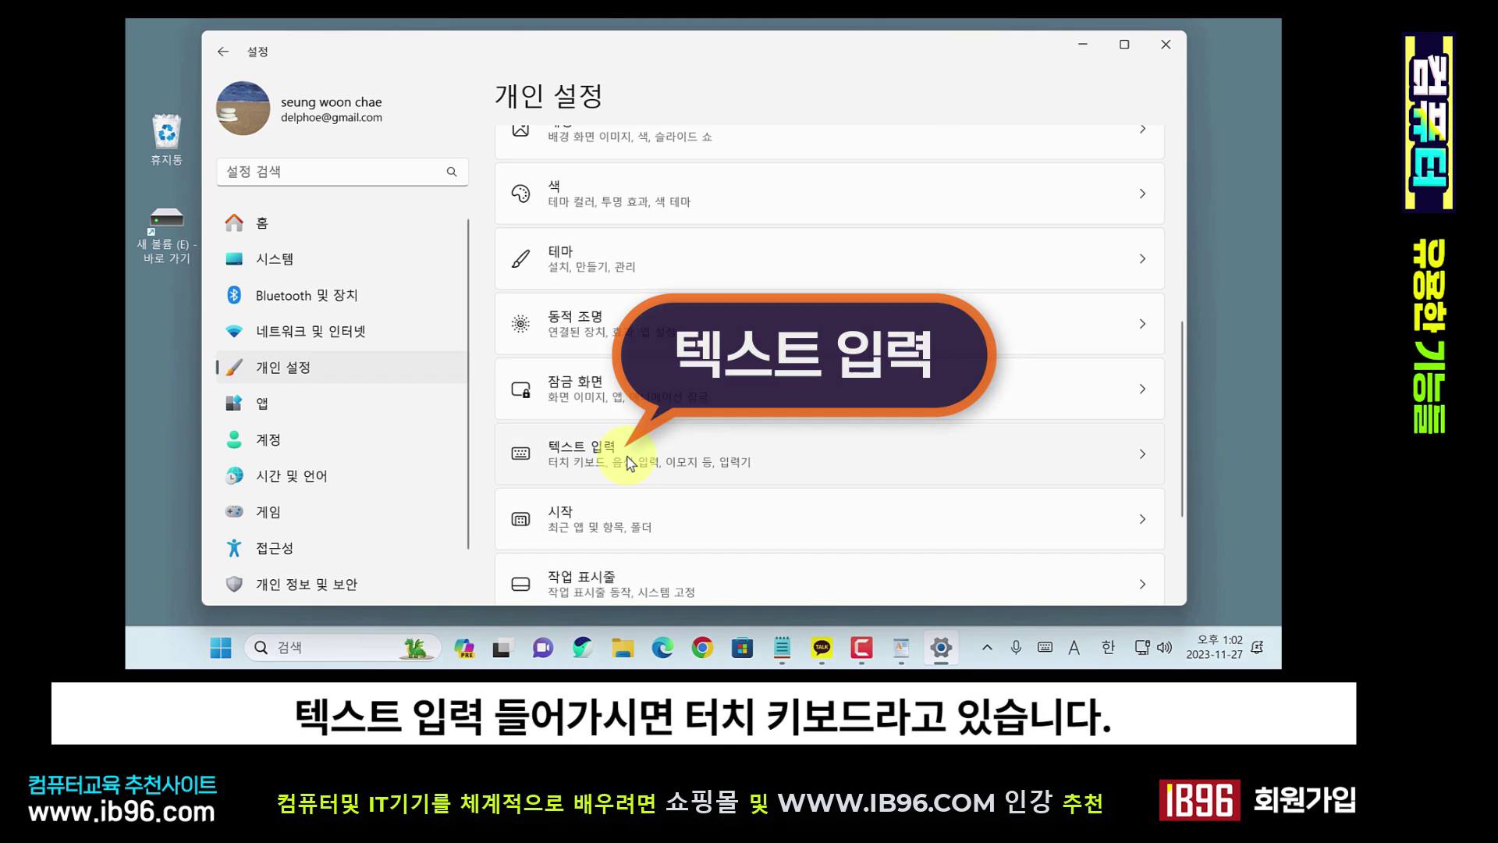
click(628, 457)
scroll(648, 444, down, 5)
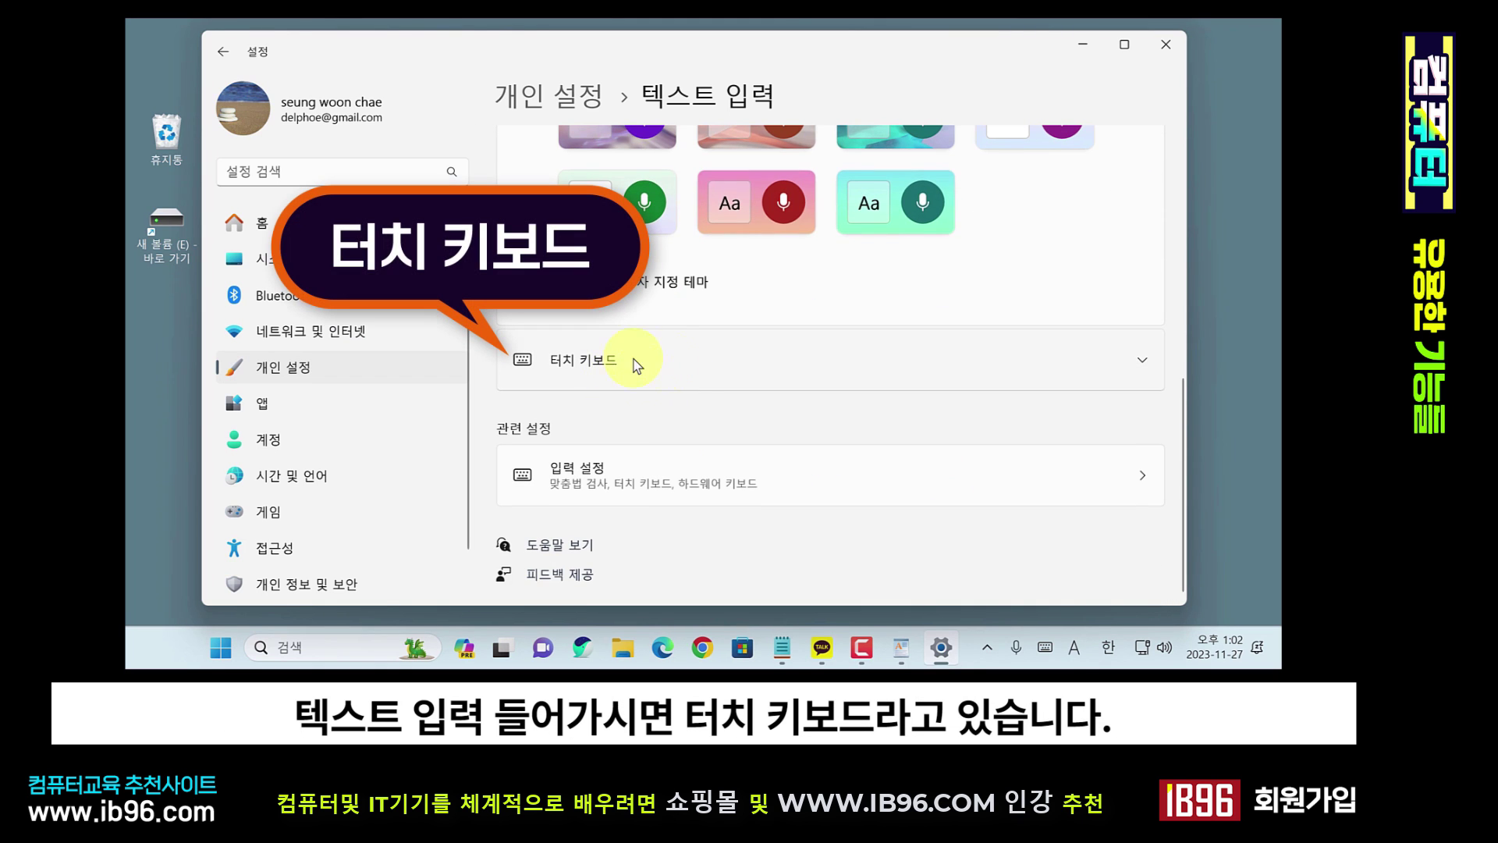
click(665, 370)
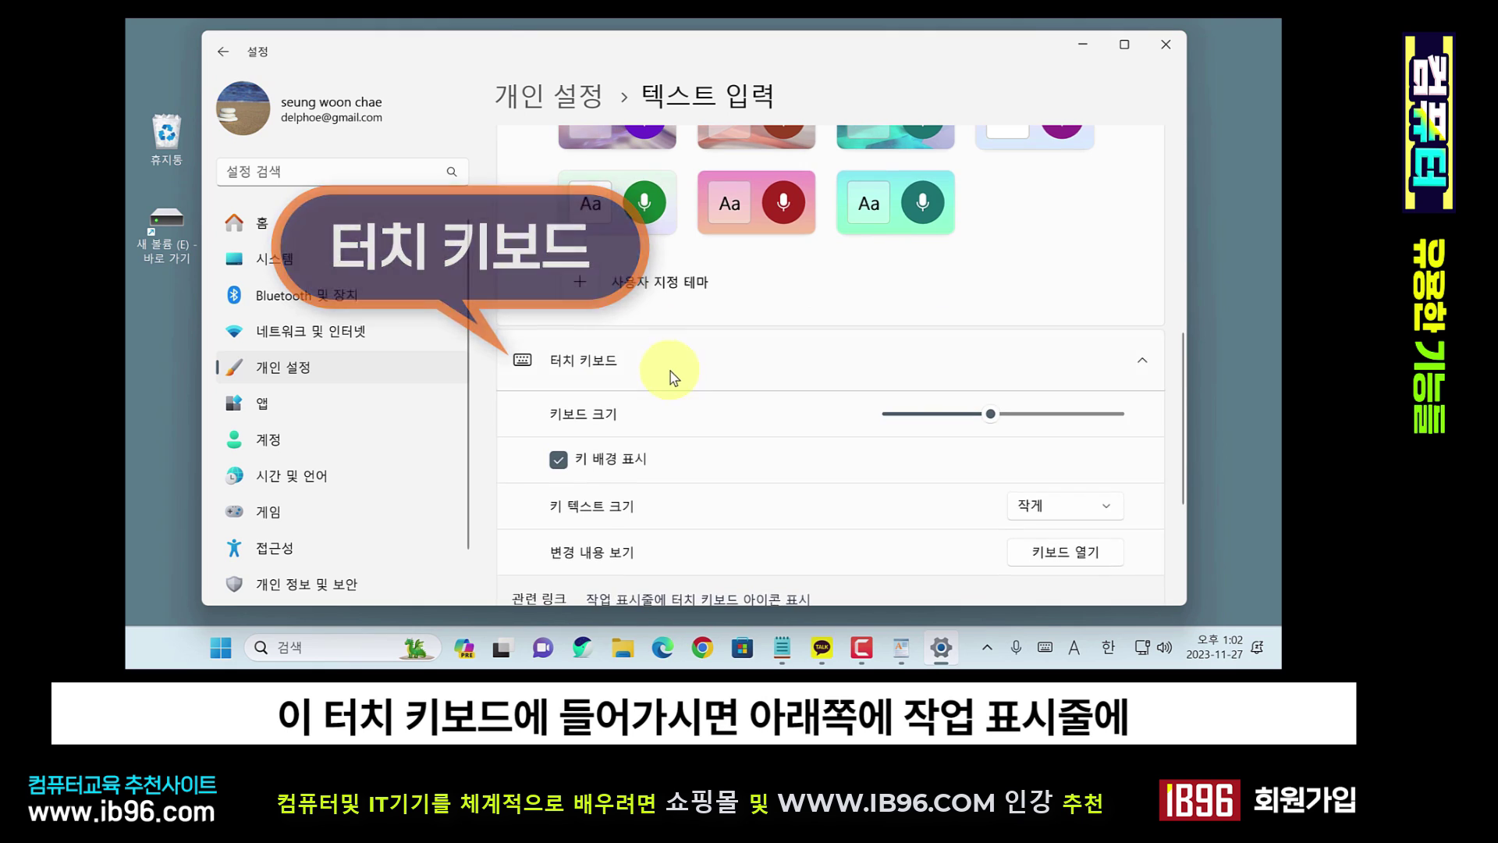
scroll(668, 374, down, 3)
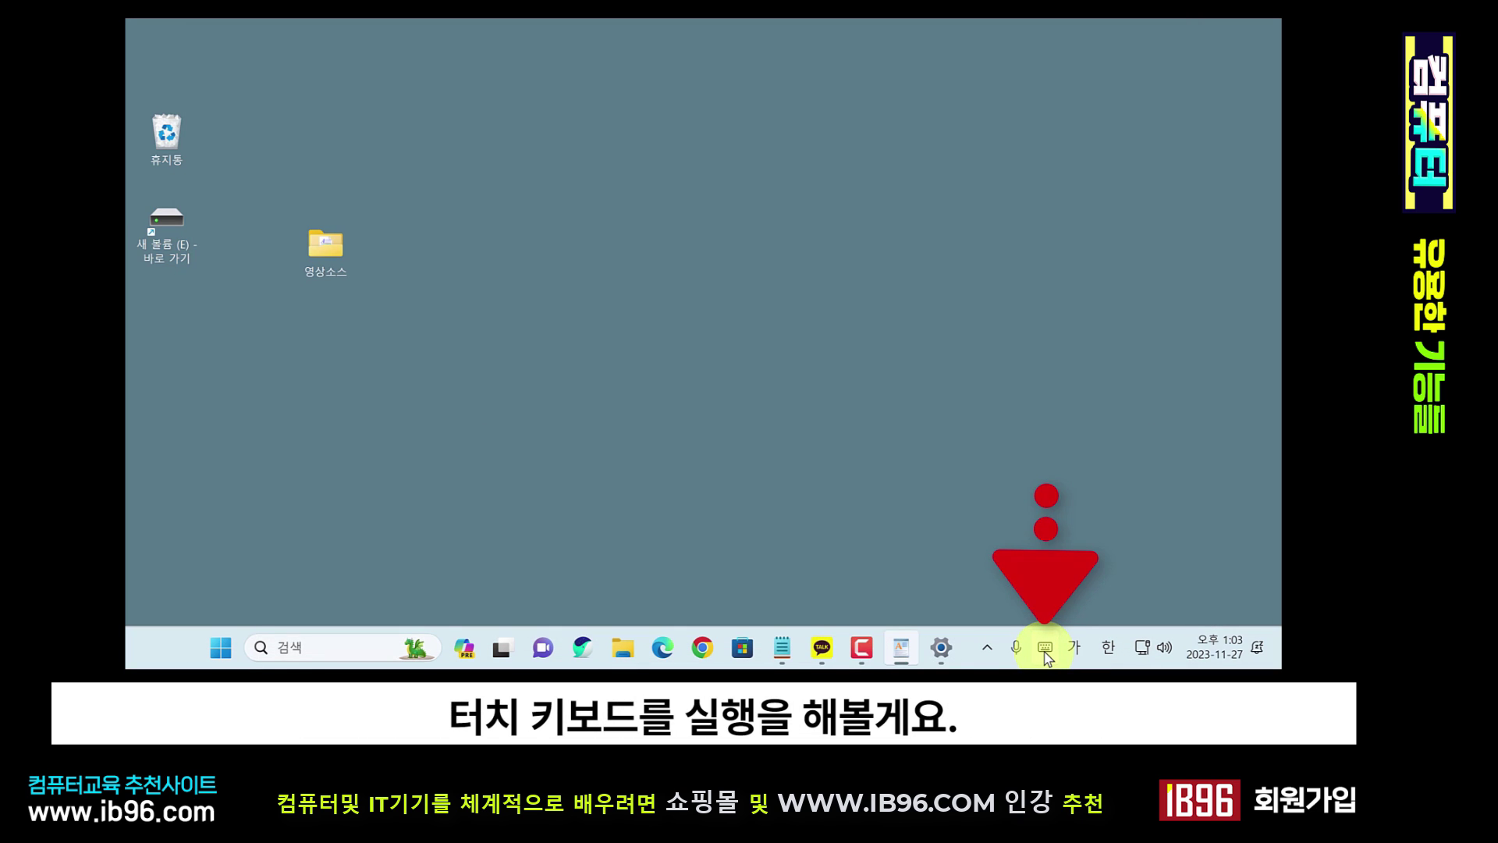
- Bring up the touch keyboard over Notepad and enter "ㄶㄹ겨" with its on-screen keys
click(1045, 651)
drag(621, 144, 766, 401)
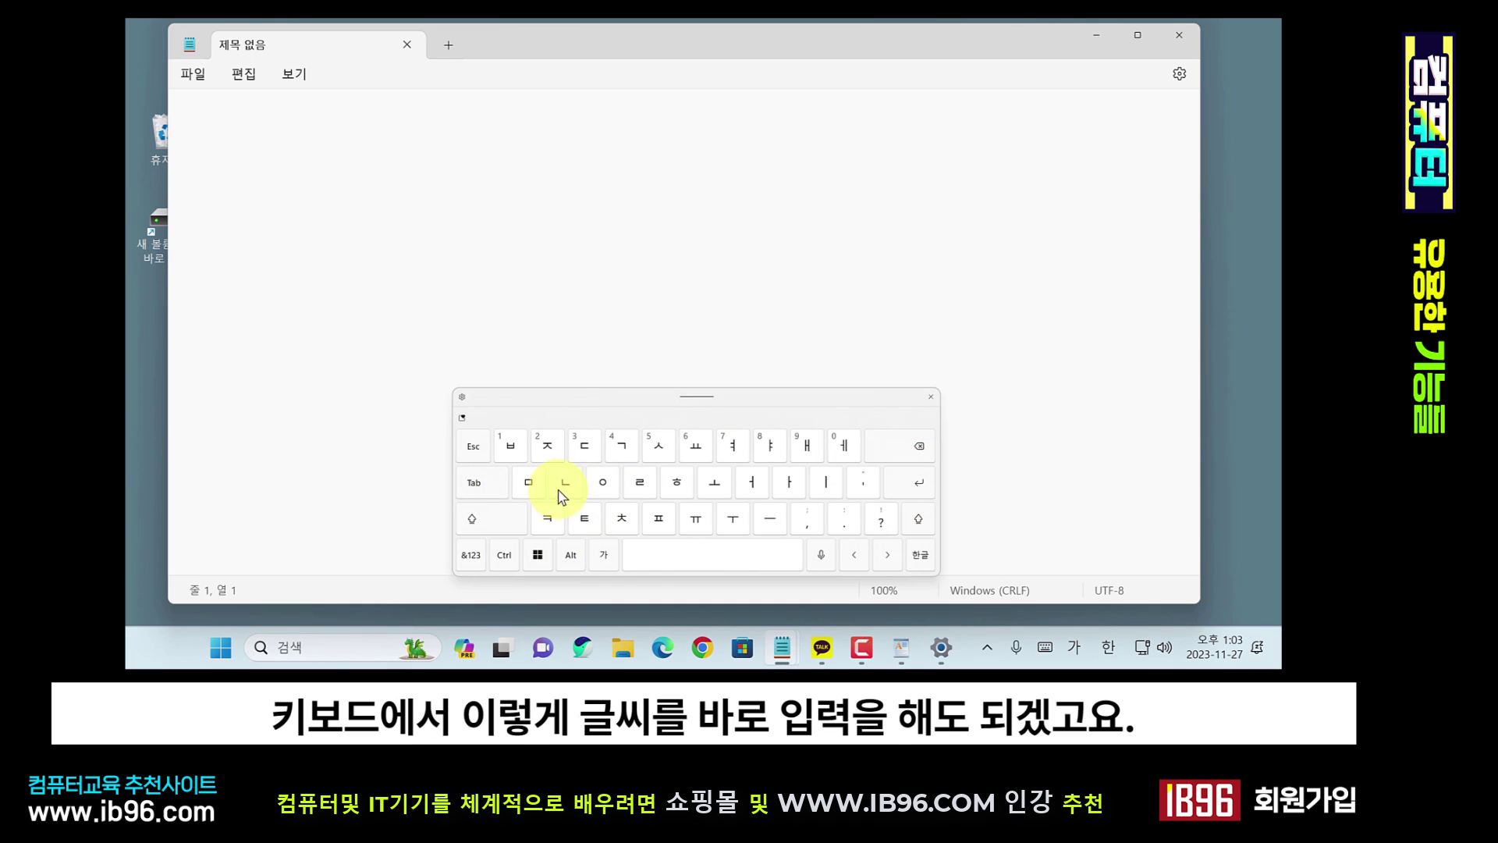
click(565, 484)
click(602, 481)
click(639, 481)
click(622, 445)
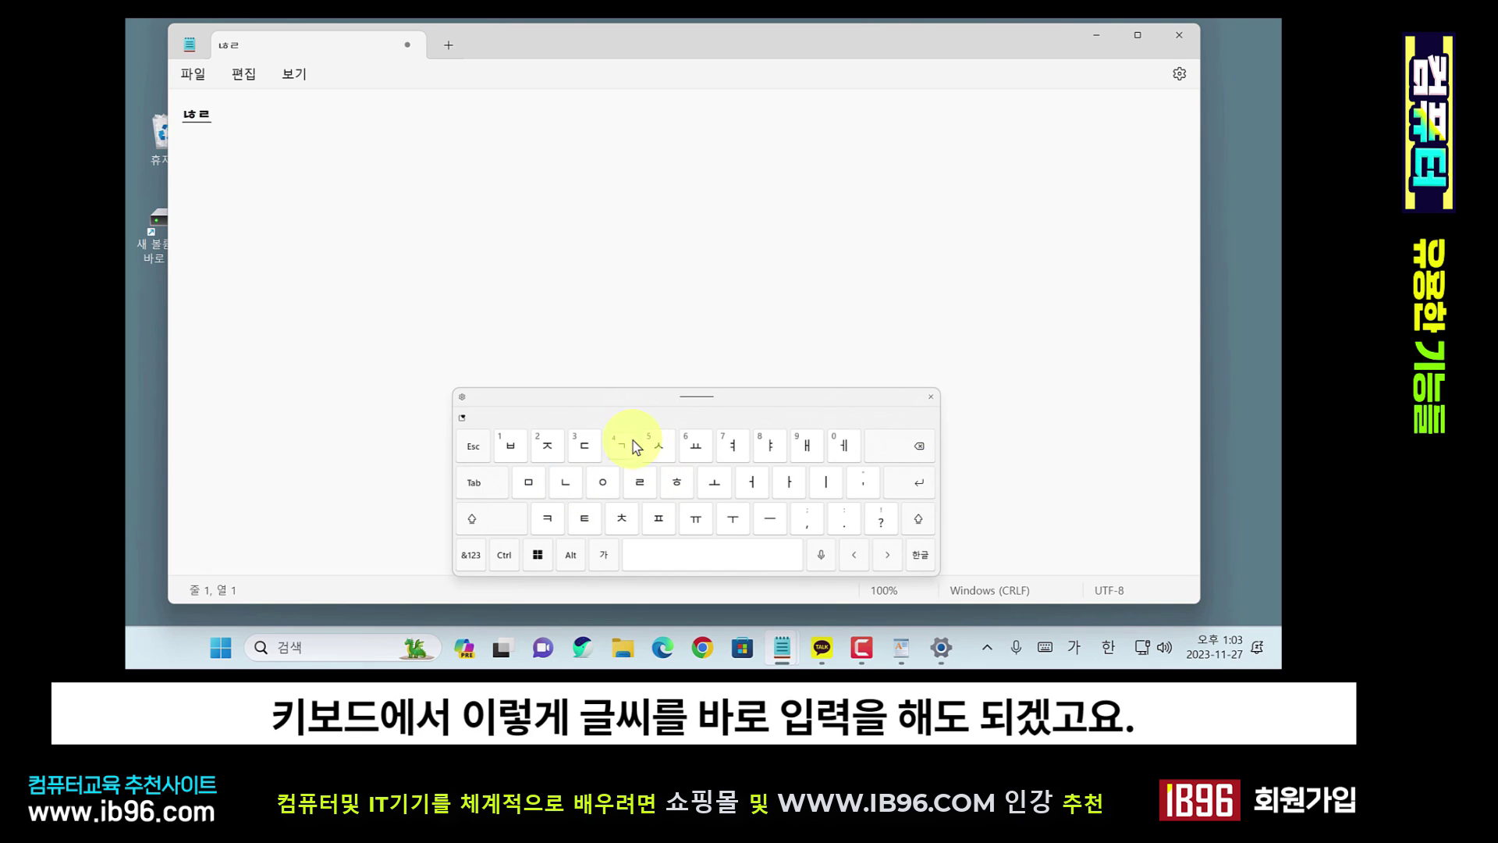
click(732, 445)
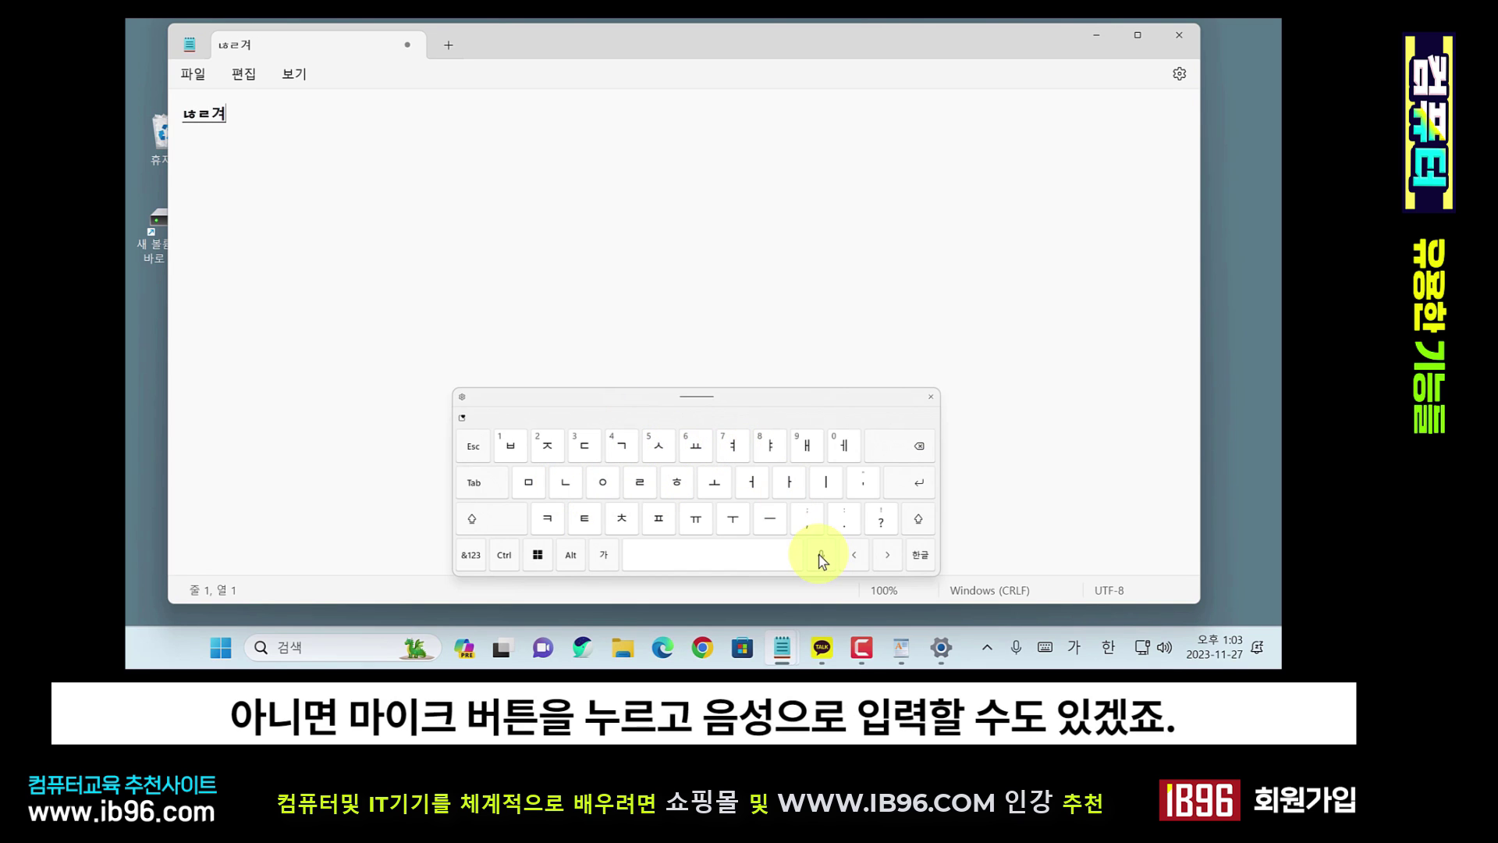
- Dictate "음성으로 입력을 할 수도 있겠죠?" with the touch keyboard's voice input, and return to its key layout
click(819, 555)
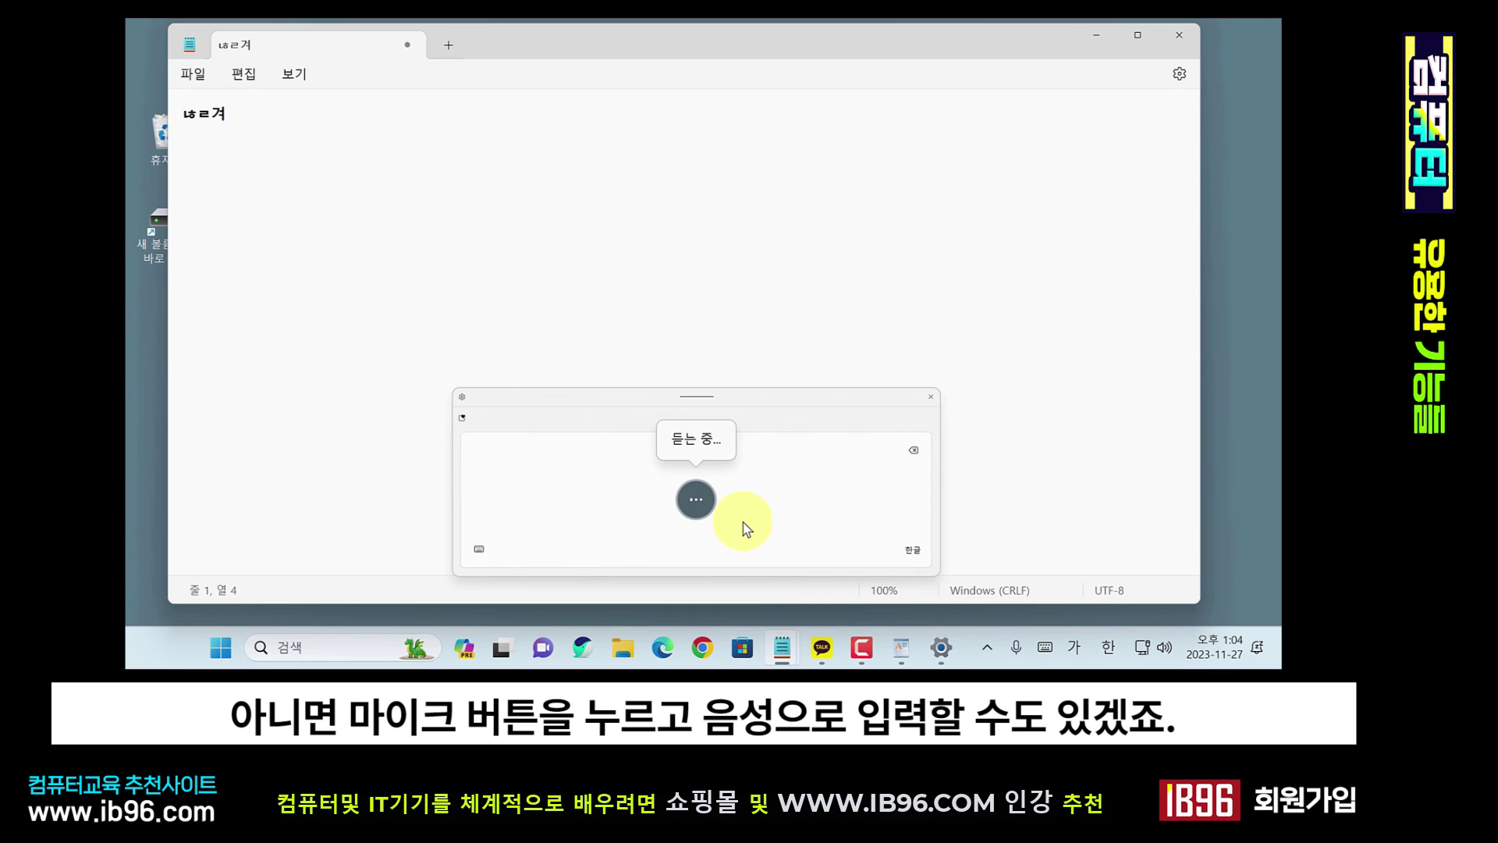
click(699, 505)
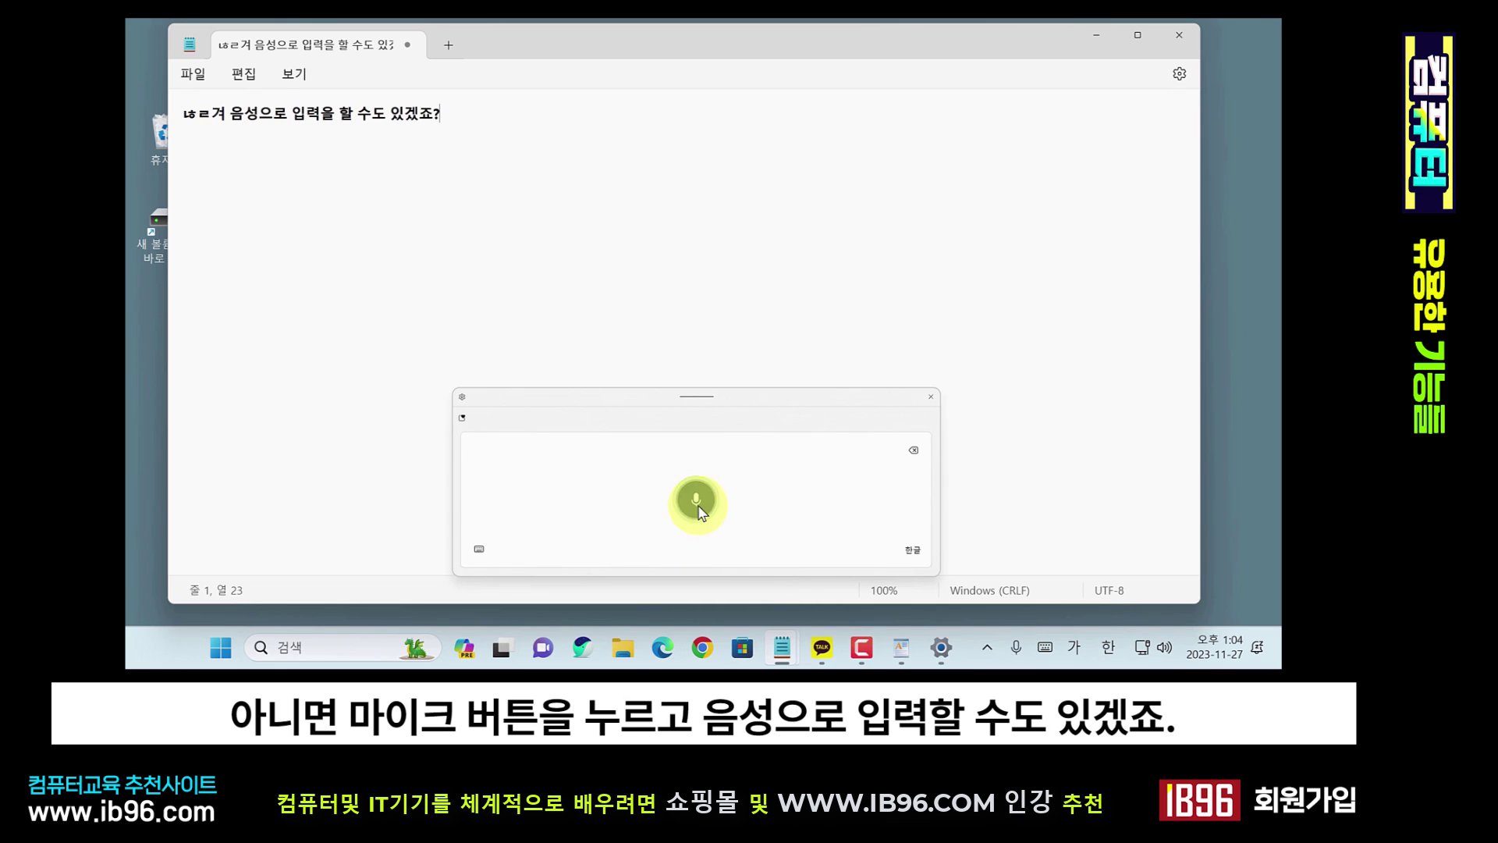
click(479, 551)
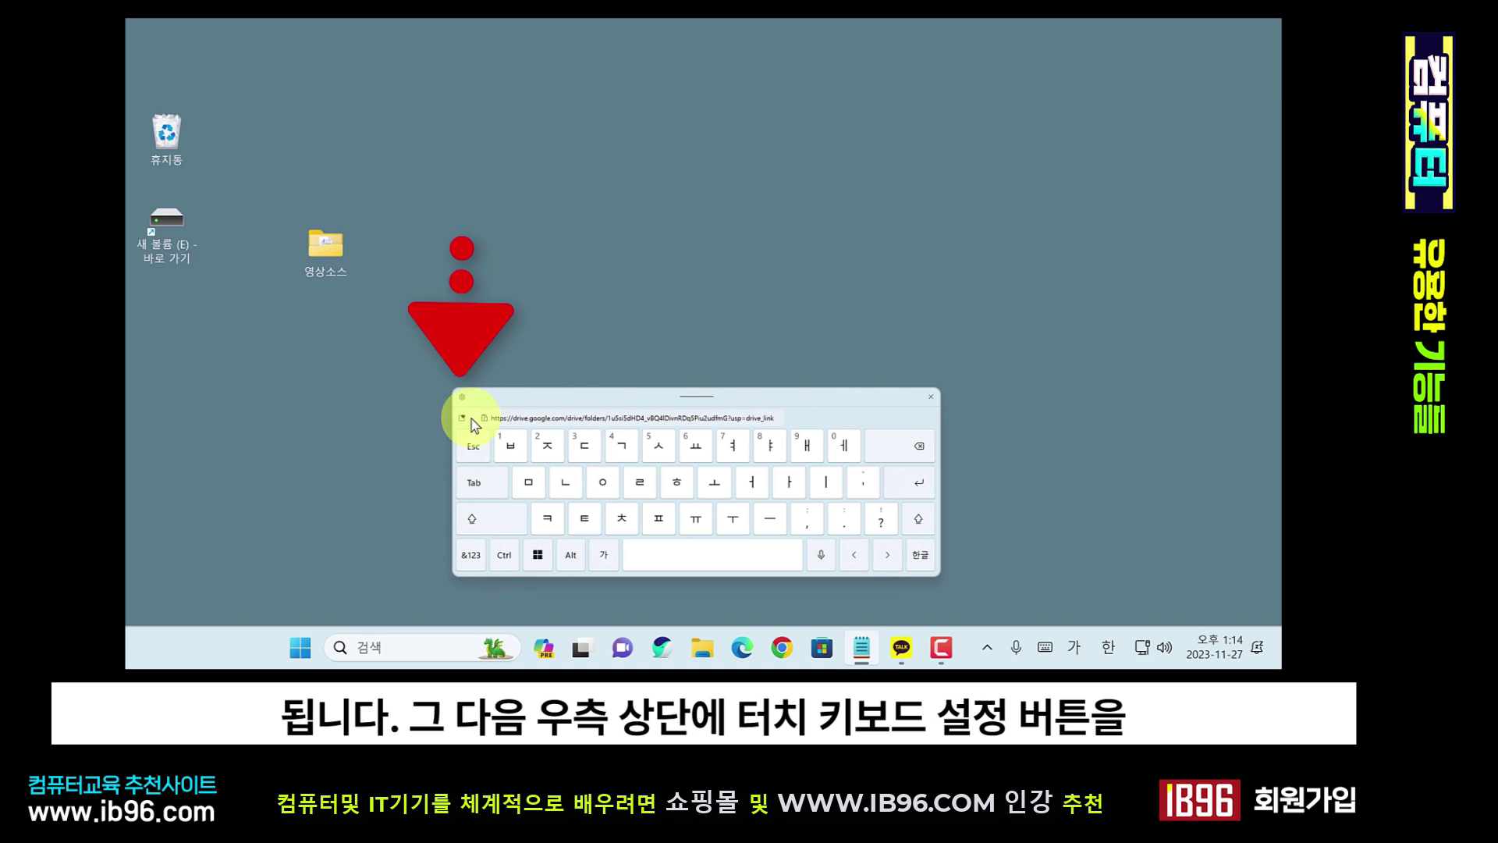
- Switch the touch keyboard to 필기 입력 to show the handwriting area, and close it
click(461, 397)
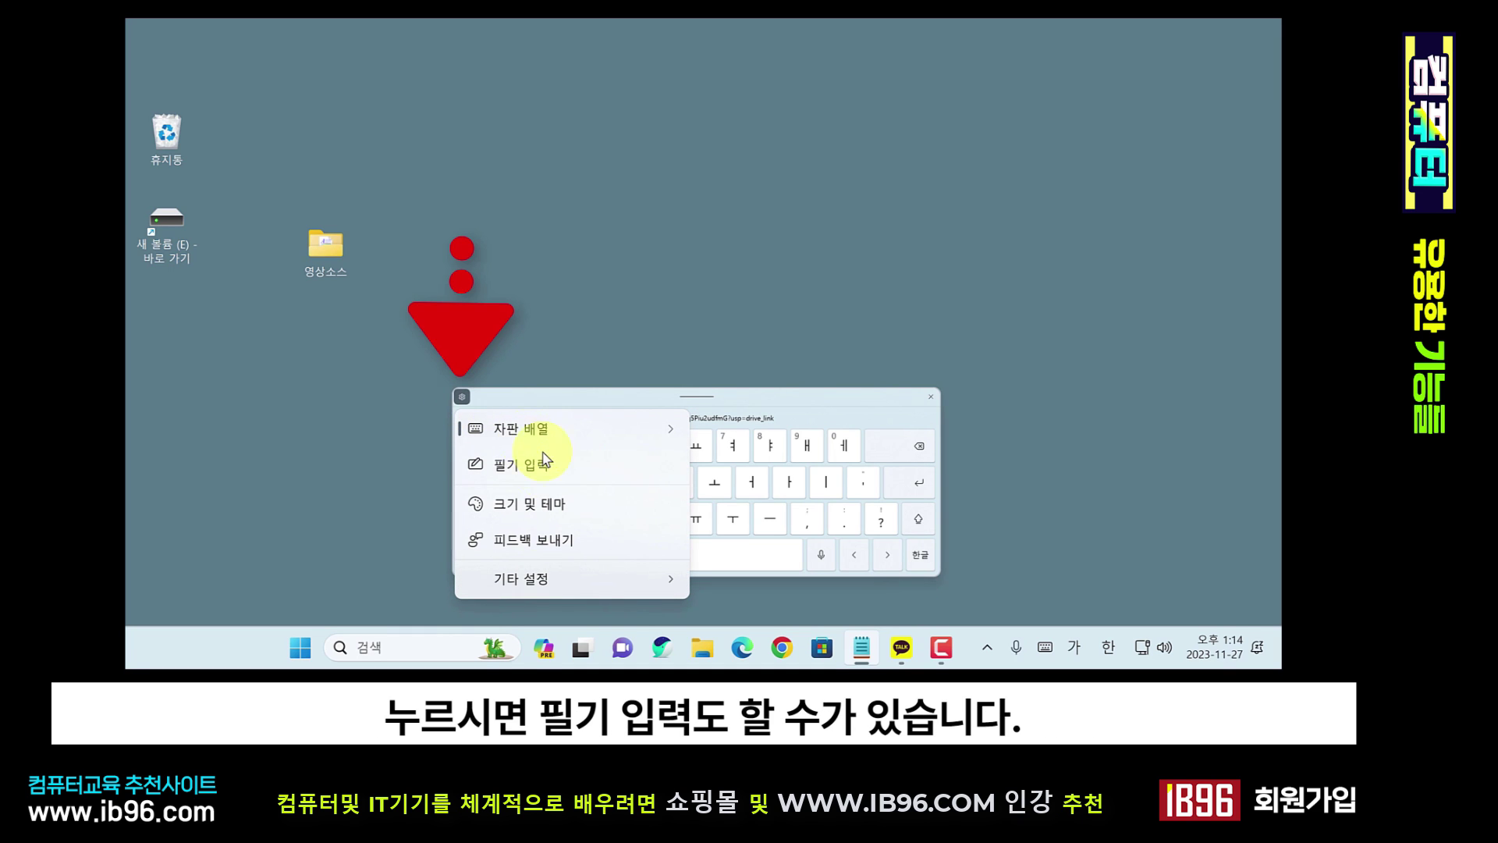
click(522, 470)
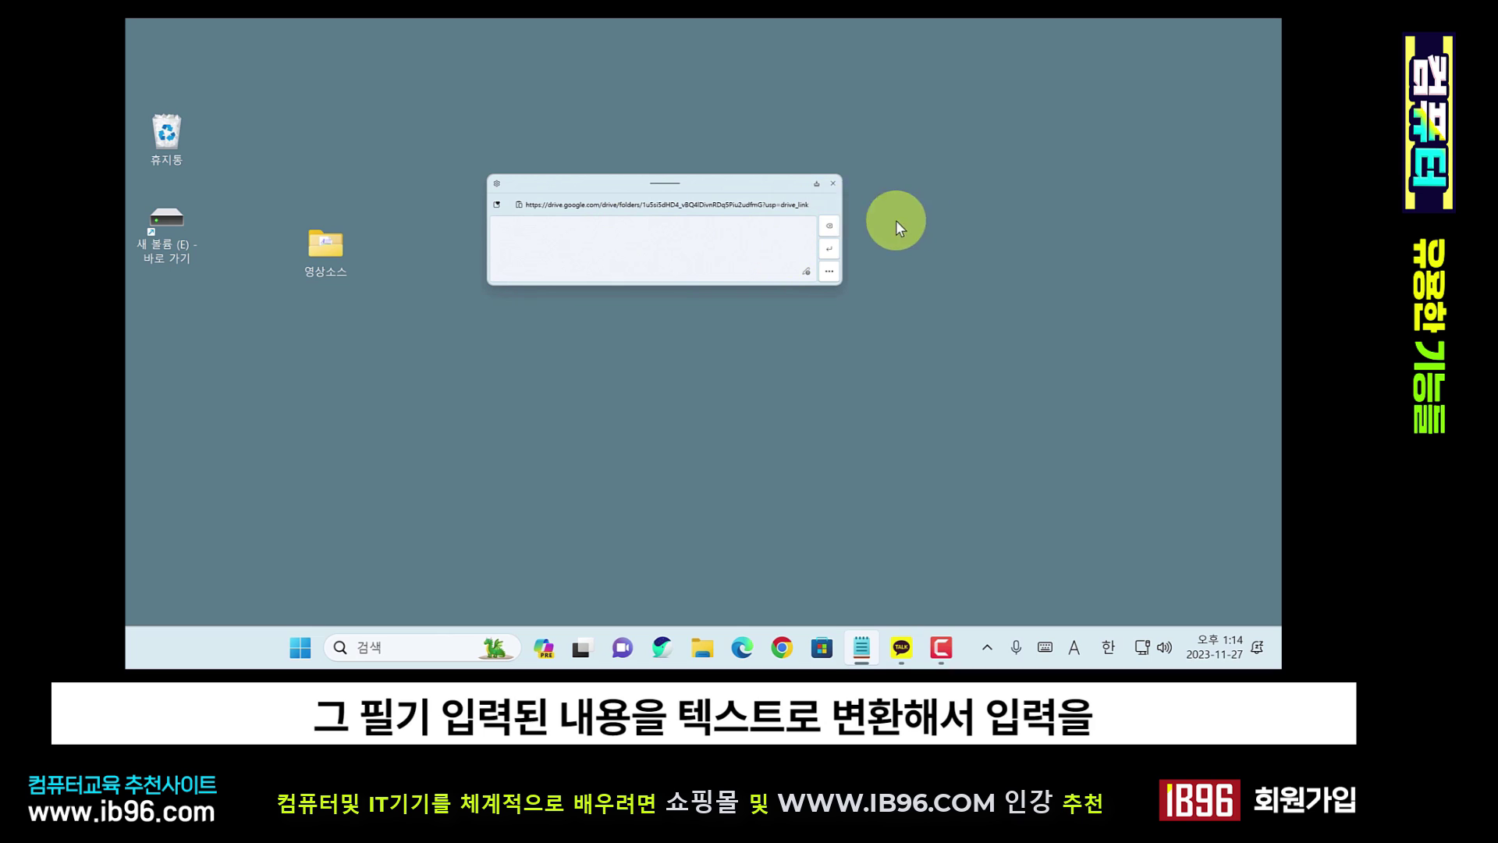
click(837, 188)
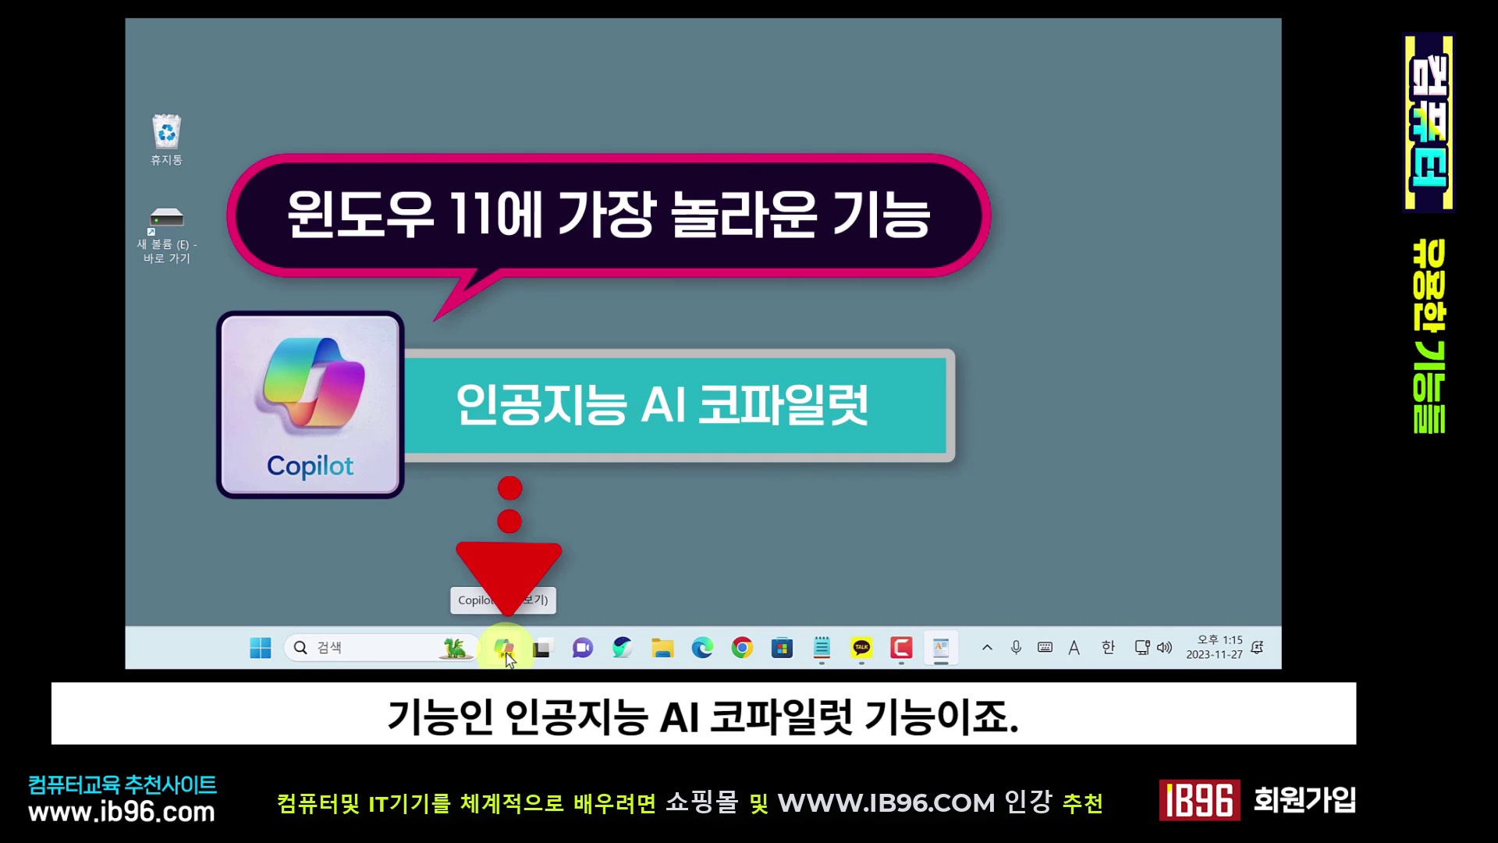
- Launch the Copilot AI assistant
click(507, 655)
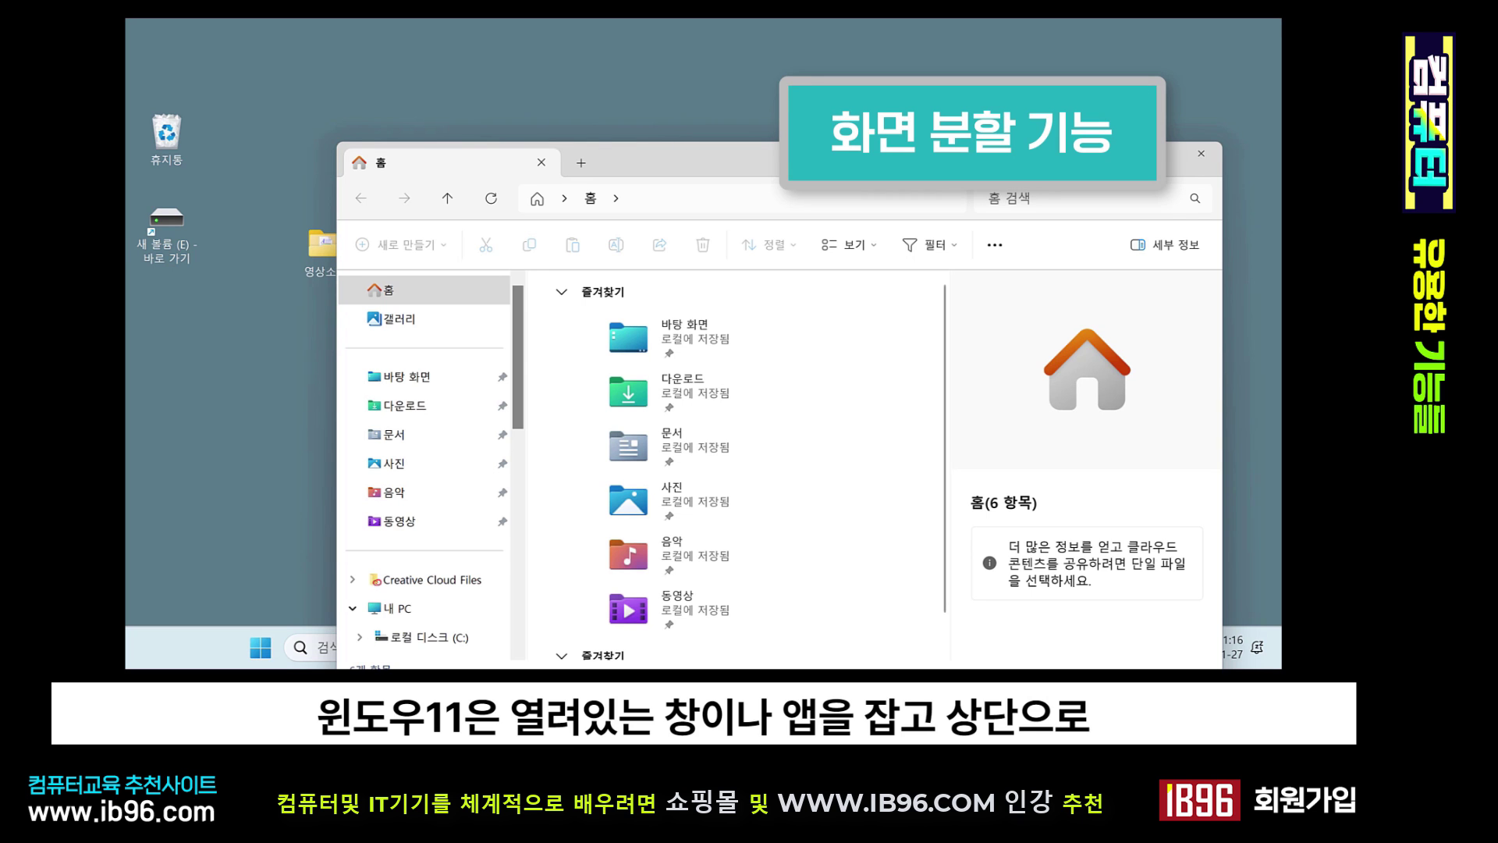
- Snap File Explorer to the left half of the desktop, fill the other half with the 녹음소스 WordPad window, and close WordPad
drag(726, 160, 535, 90)
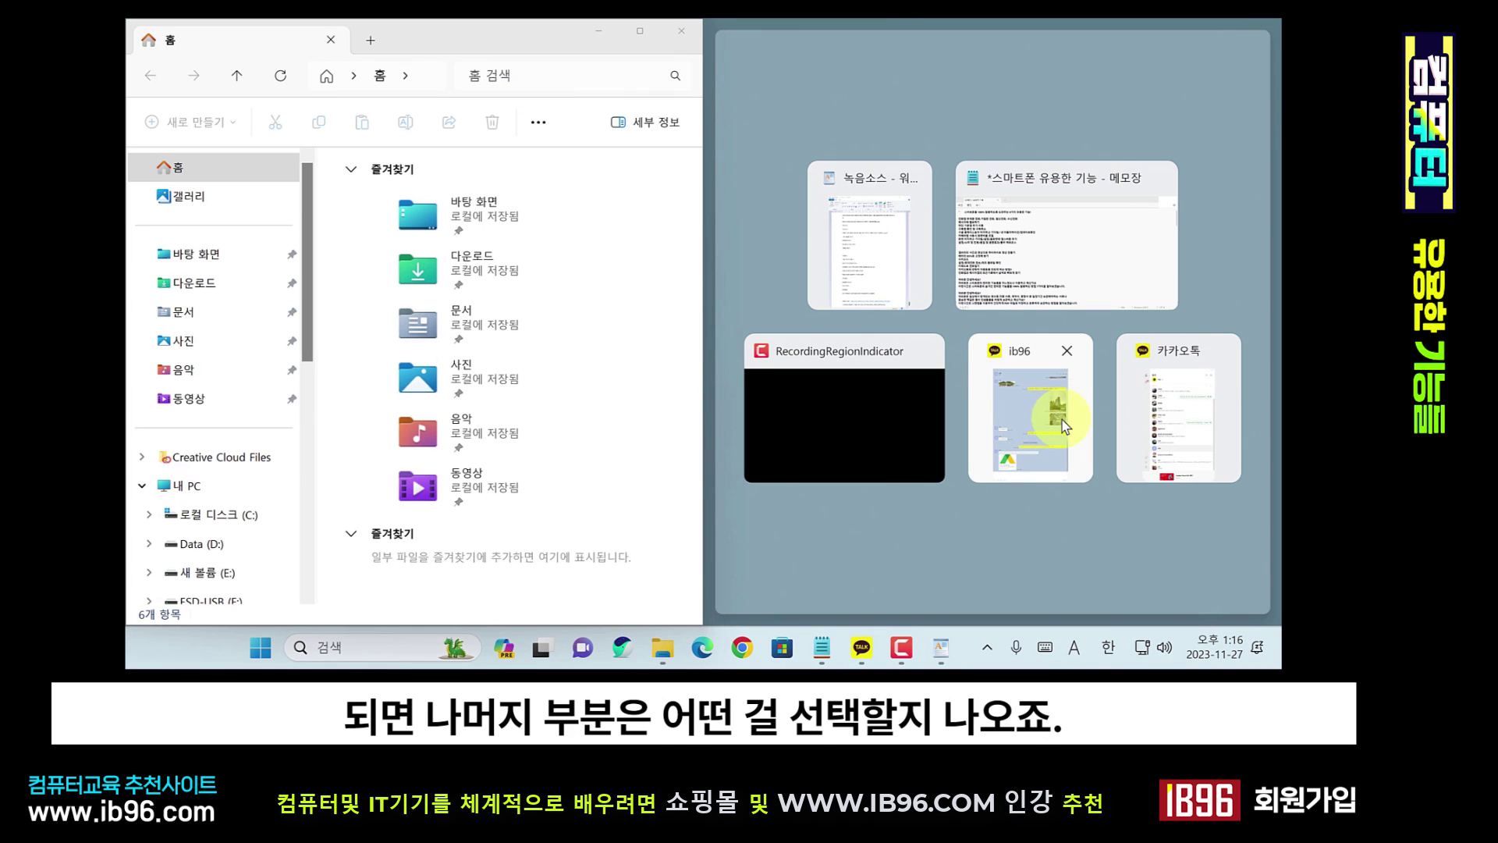
click(873, 181)
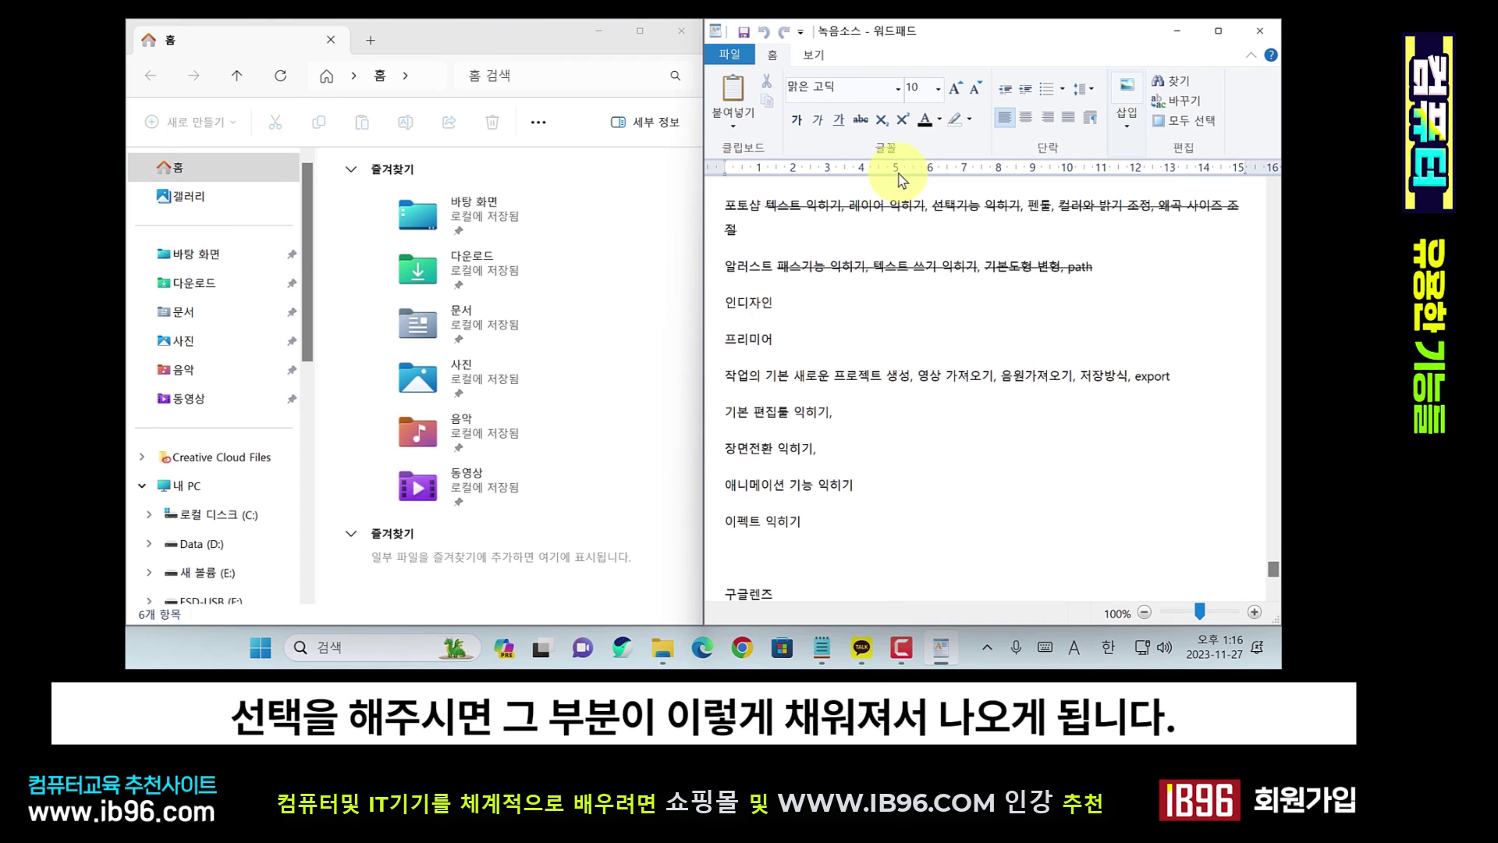
click(1255, 27)
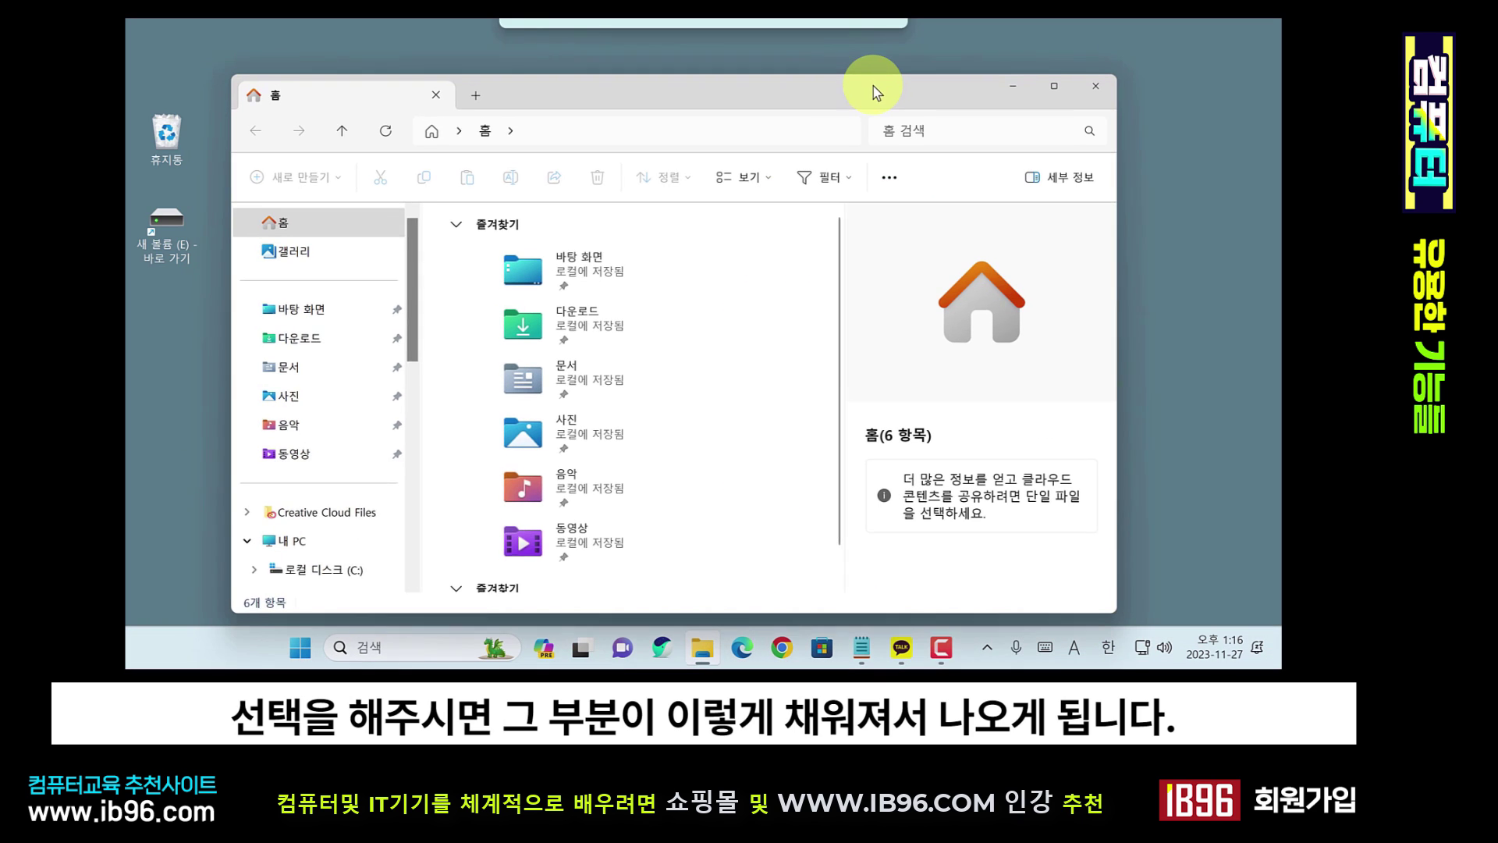
- Snap File Explorer into a four-window layout with the 스마트폰 유용한 기능 Notepad and RecordingRegionIndicator windows, and pull File Explorer back out
drag(865, 82, 882, 85)
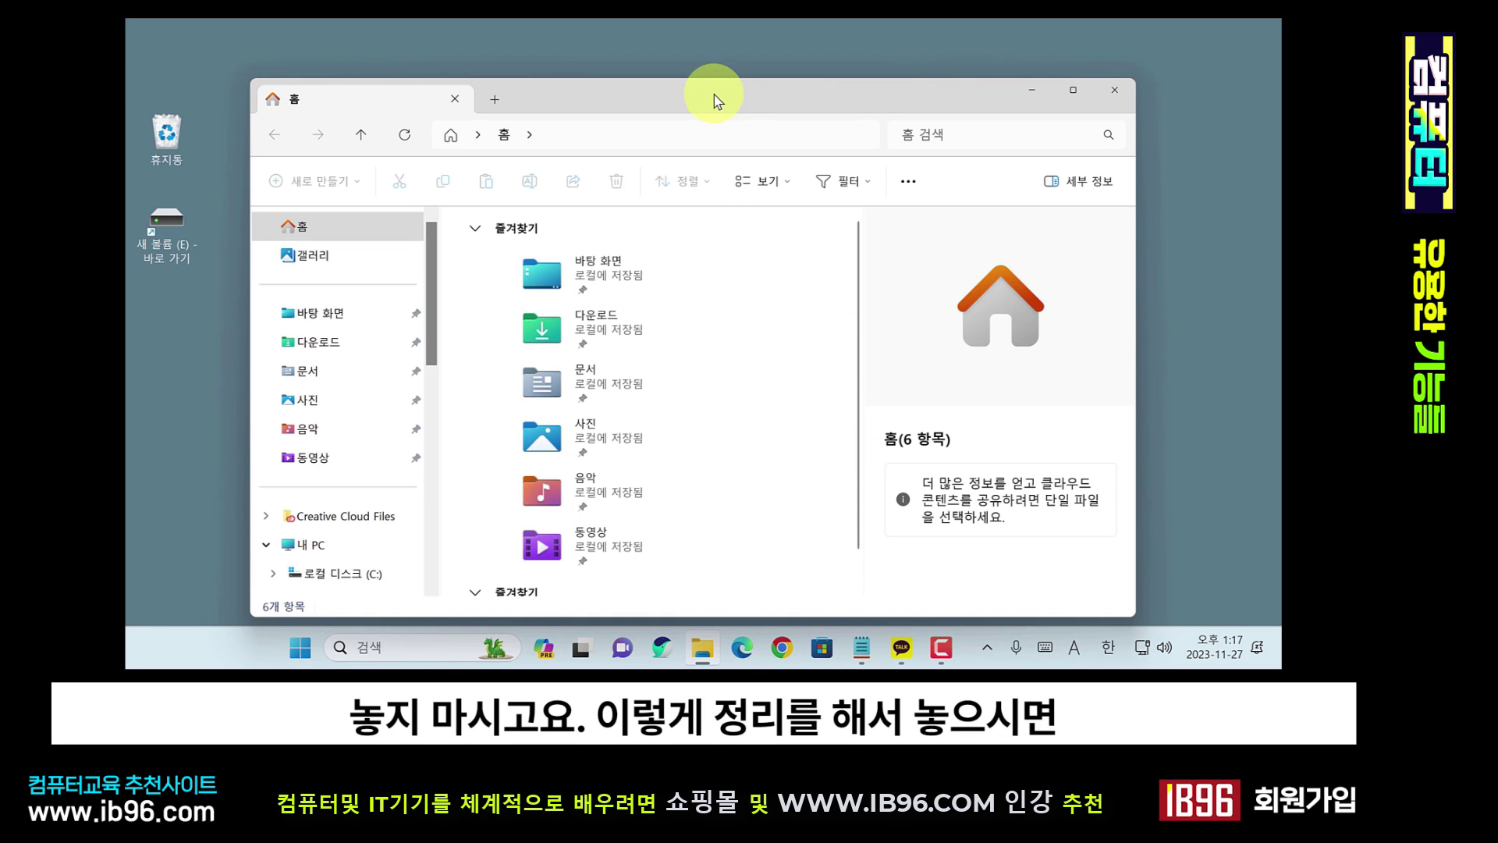
drag(714, 96, 845, 68)
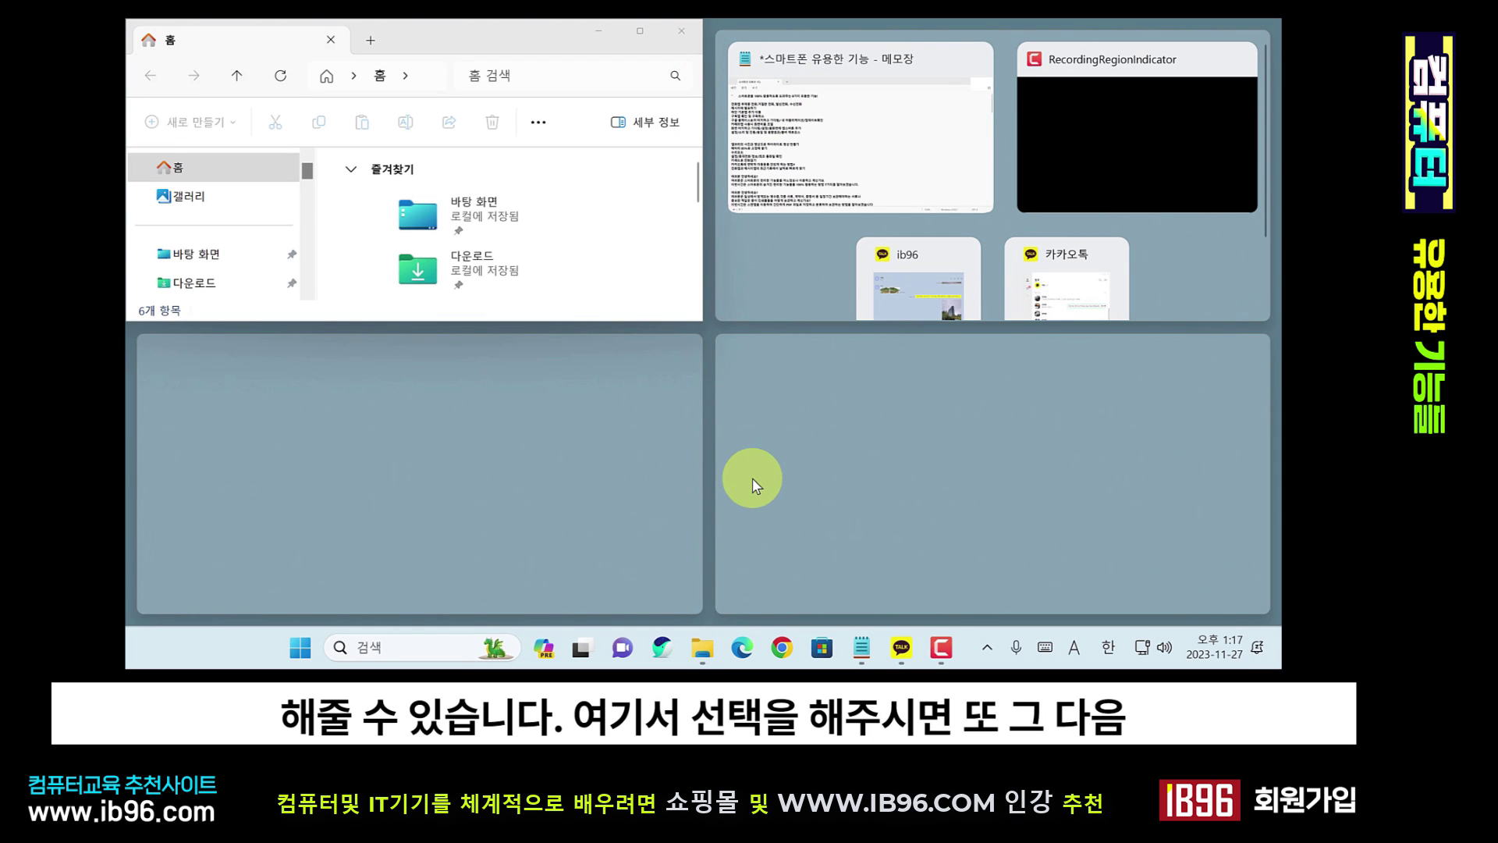
click(913, 60)
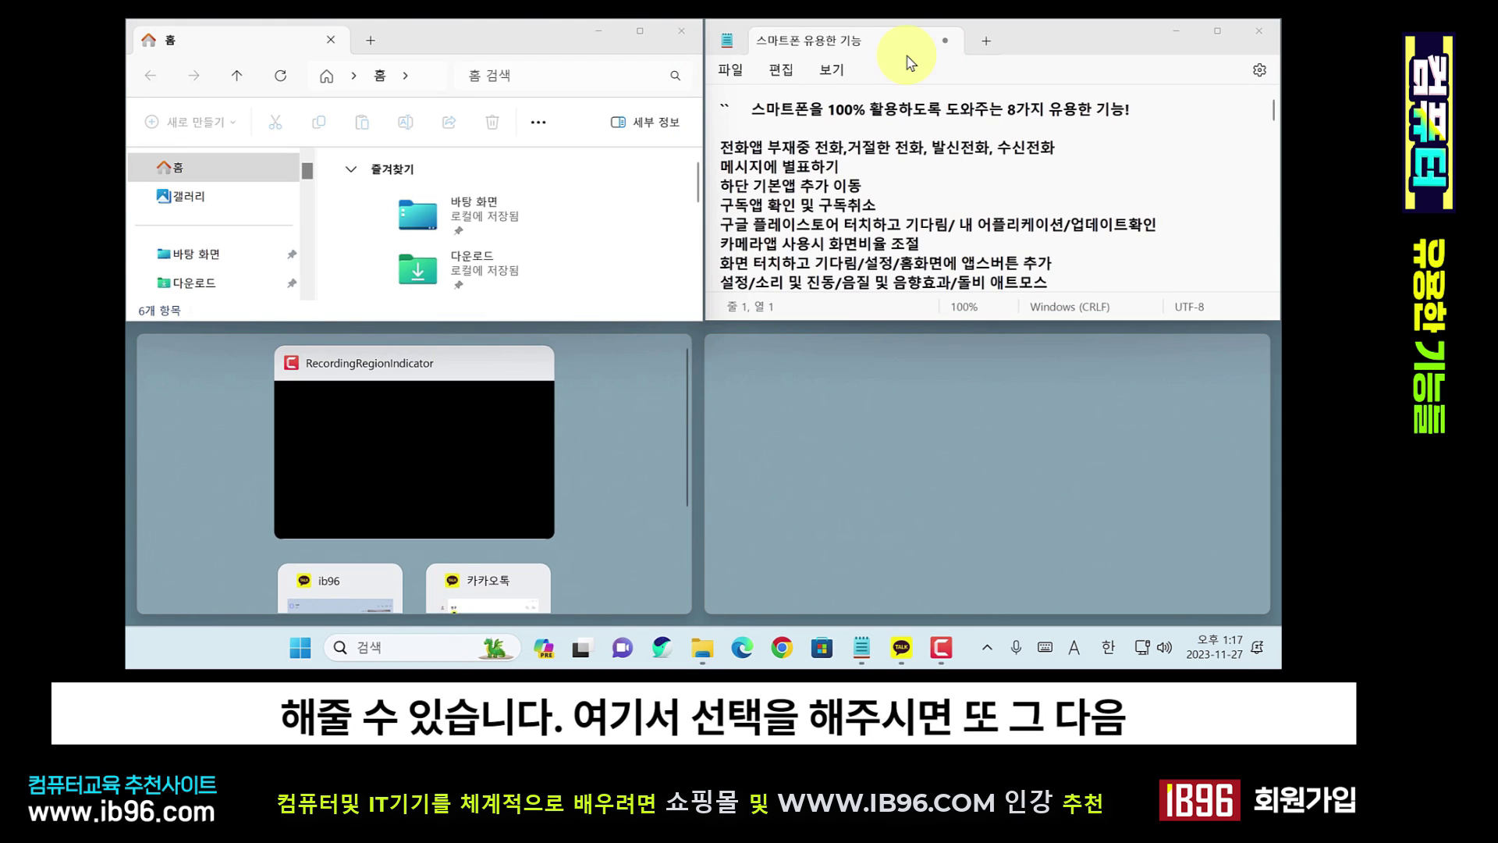
click(472, 365)
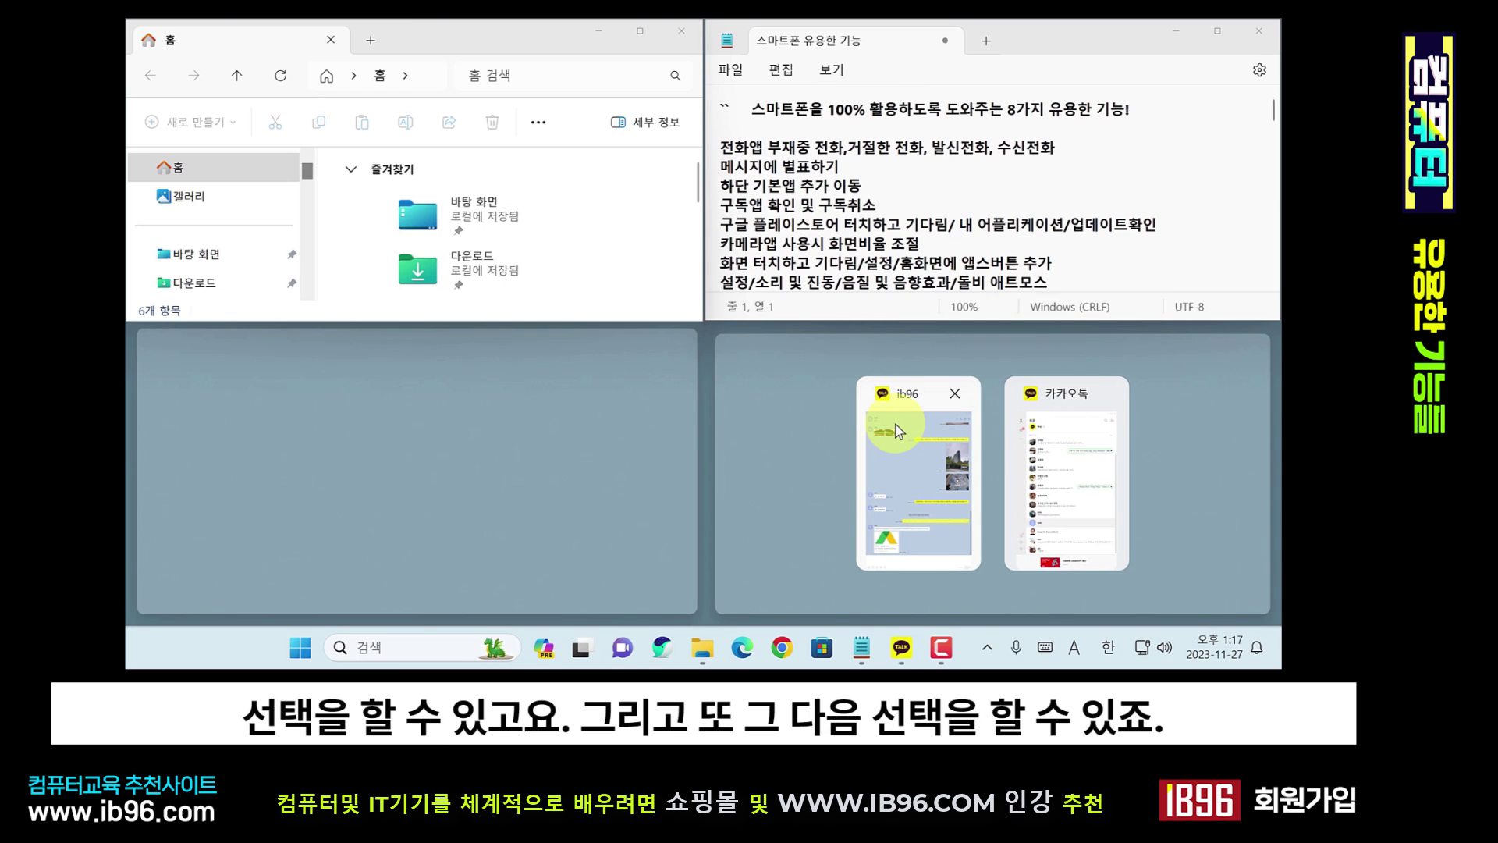
drag(561, 40, 558, 205)
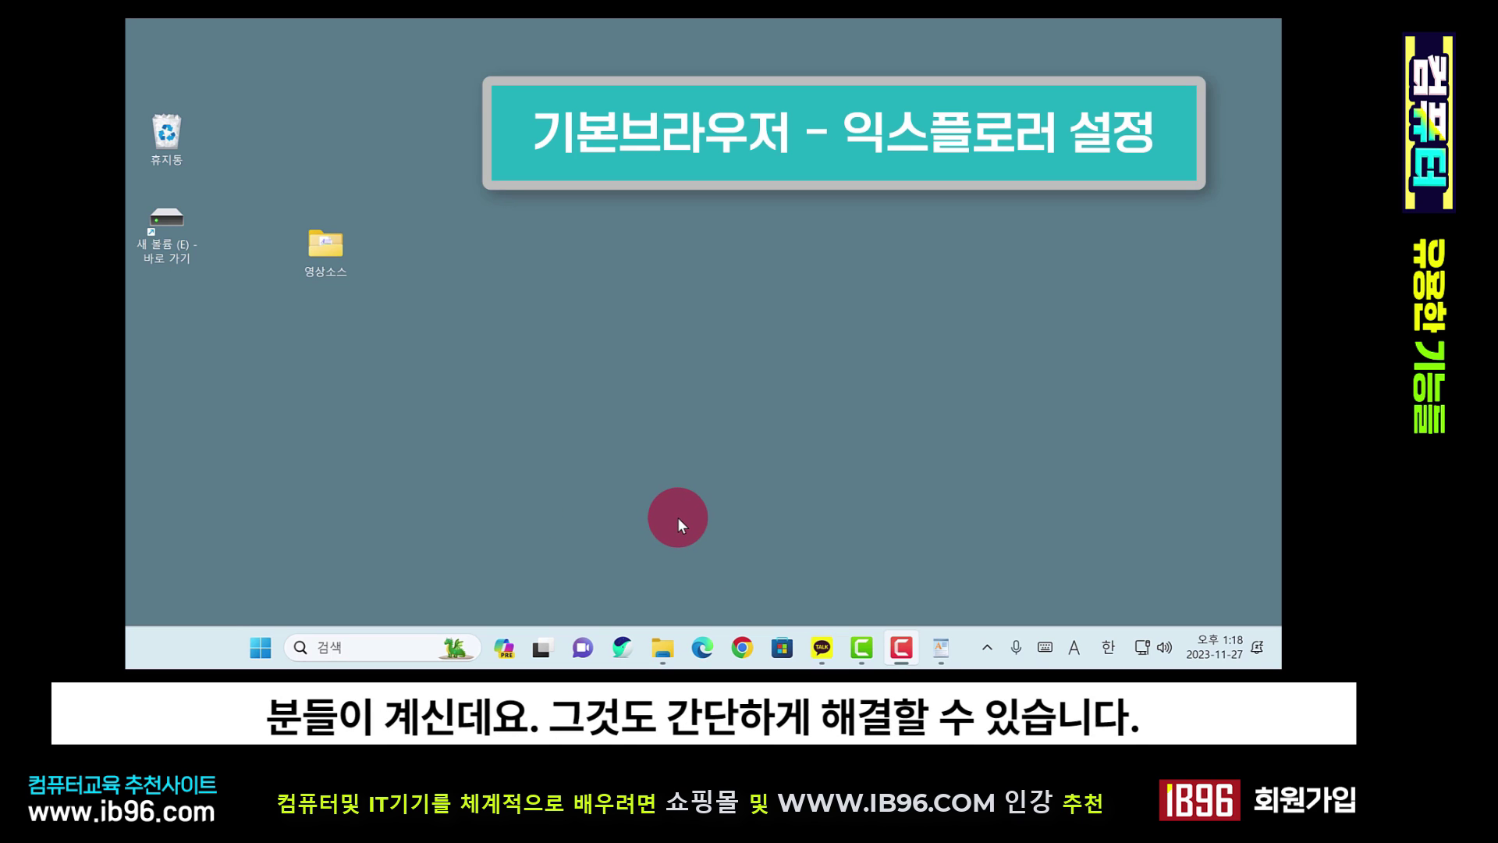
- In Microsoft Edge's 기본 브라우저 settings, set reloading sites in Internet Explorer mode to 기본값
click(702, 648)
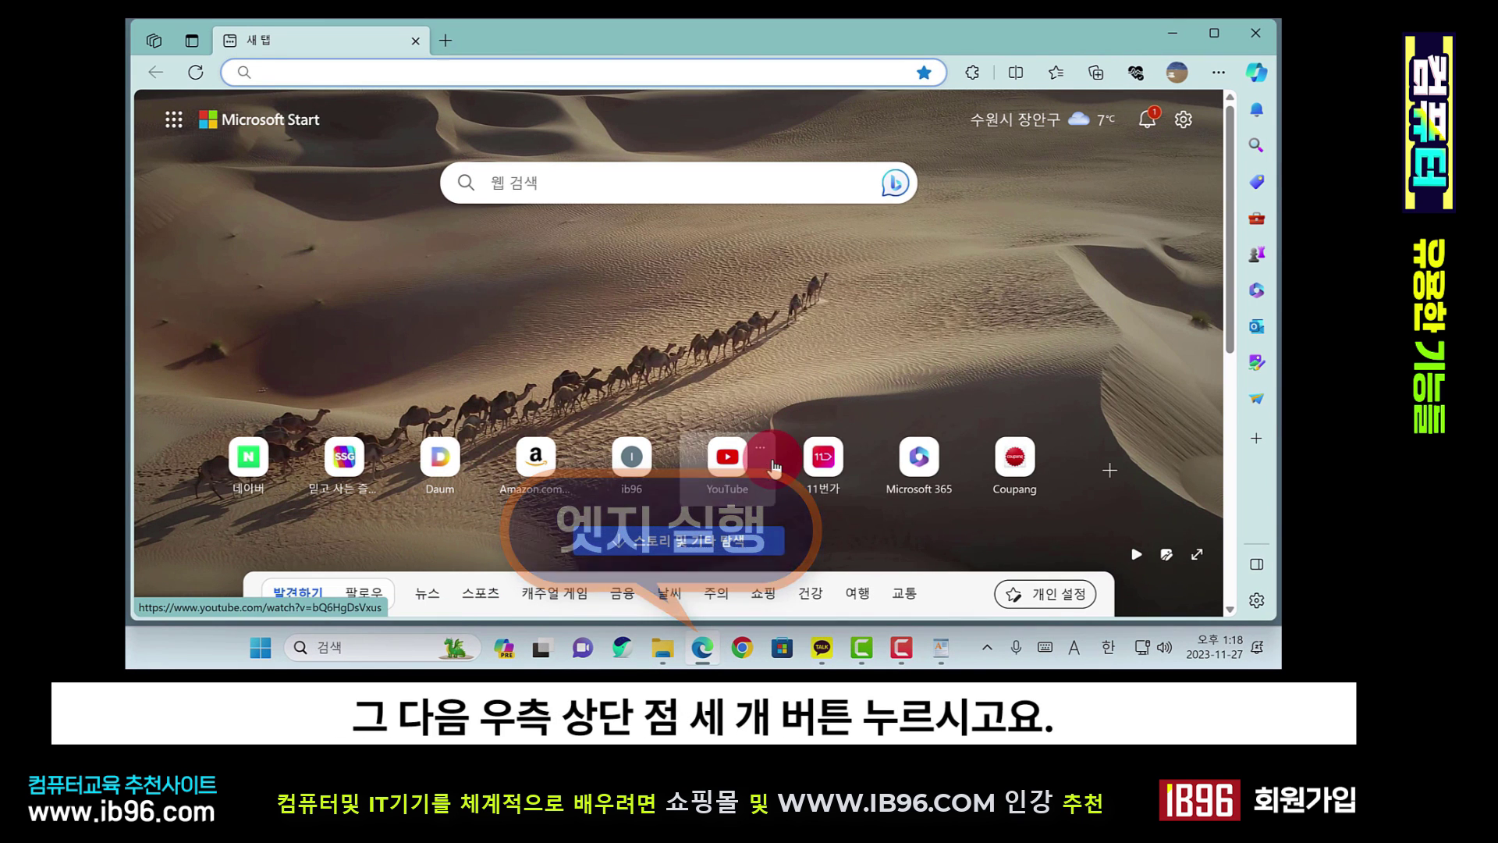
click(1220, 72)
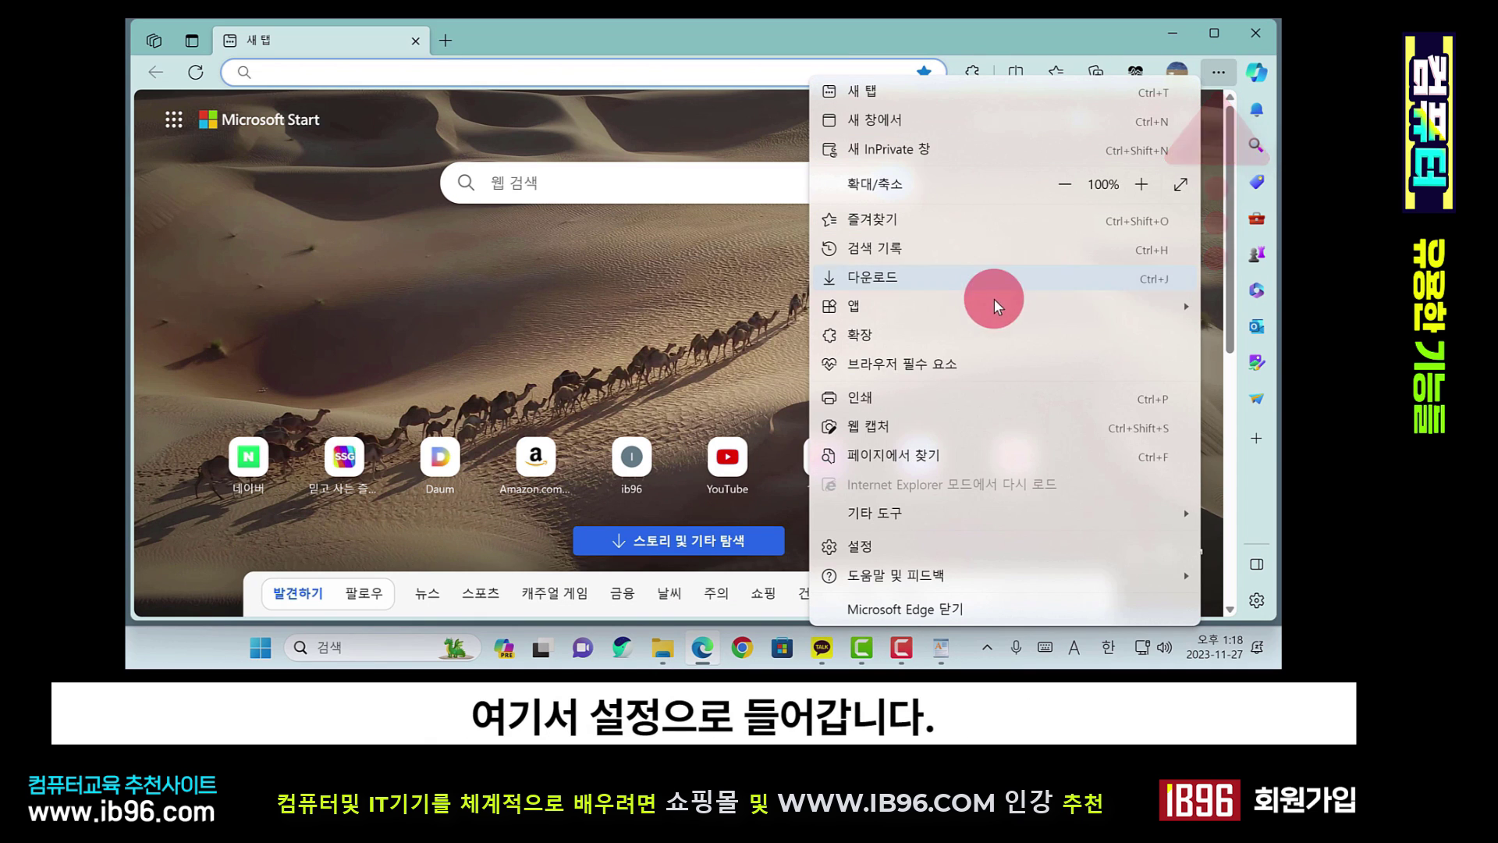
click(948, 551)
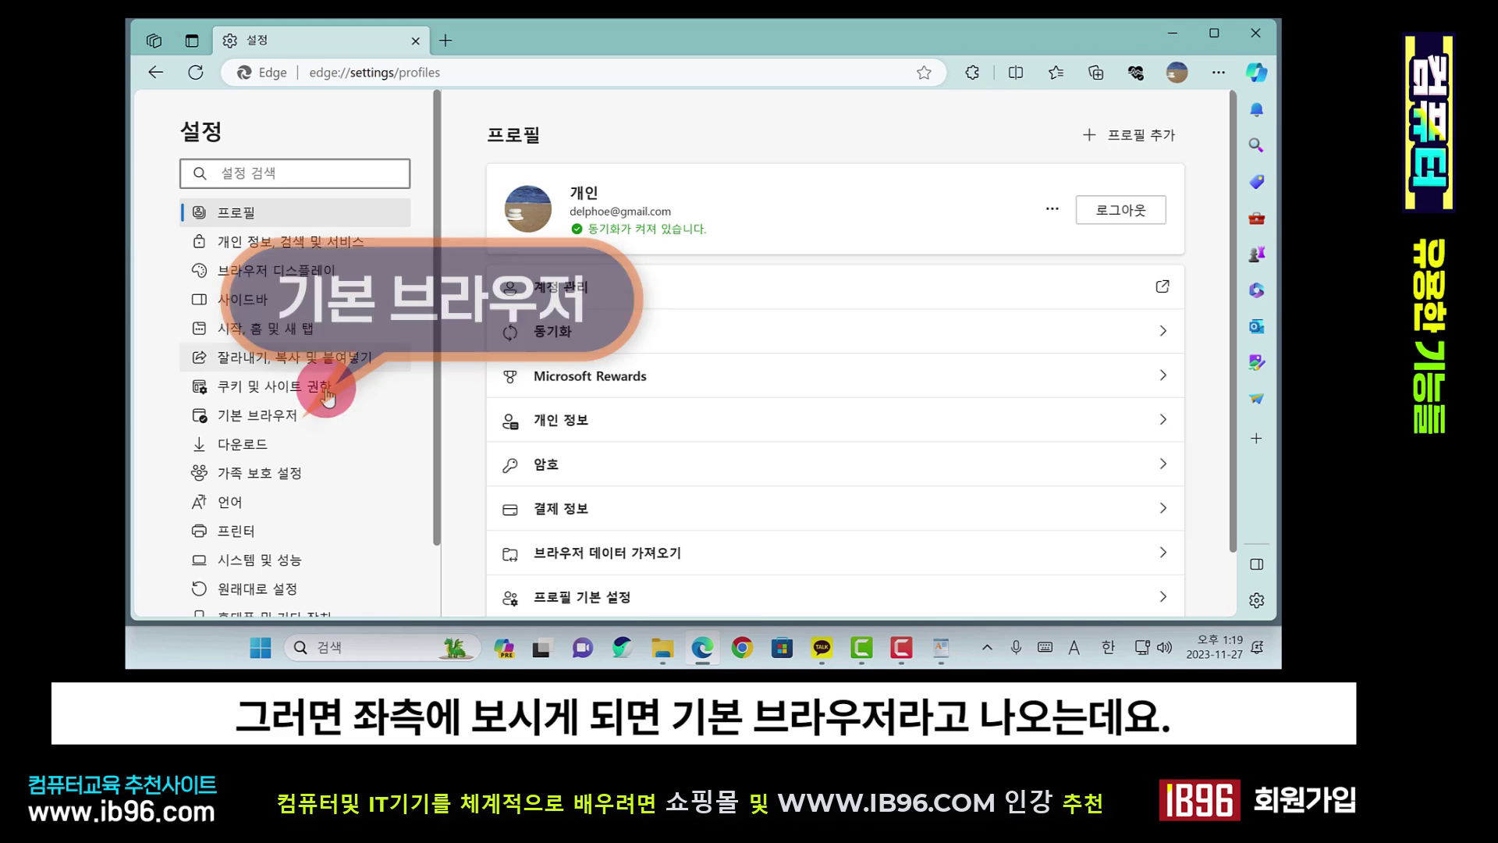
click(281, 421)
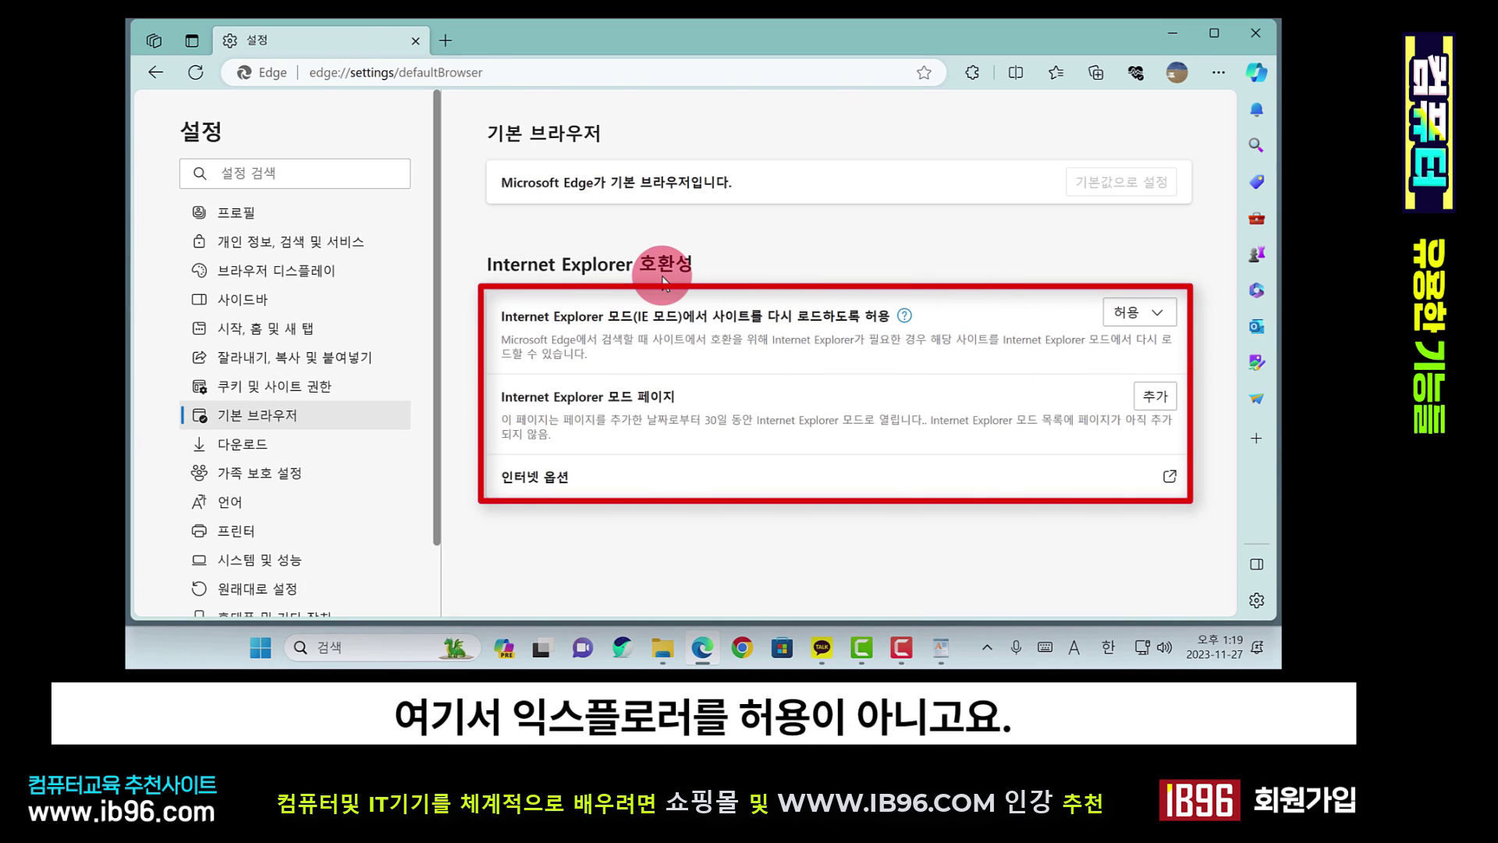
click(1137, 324)
click(1125, 373)
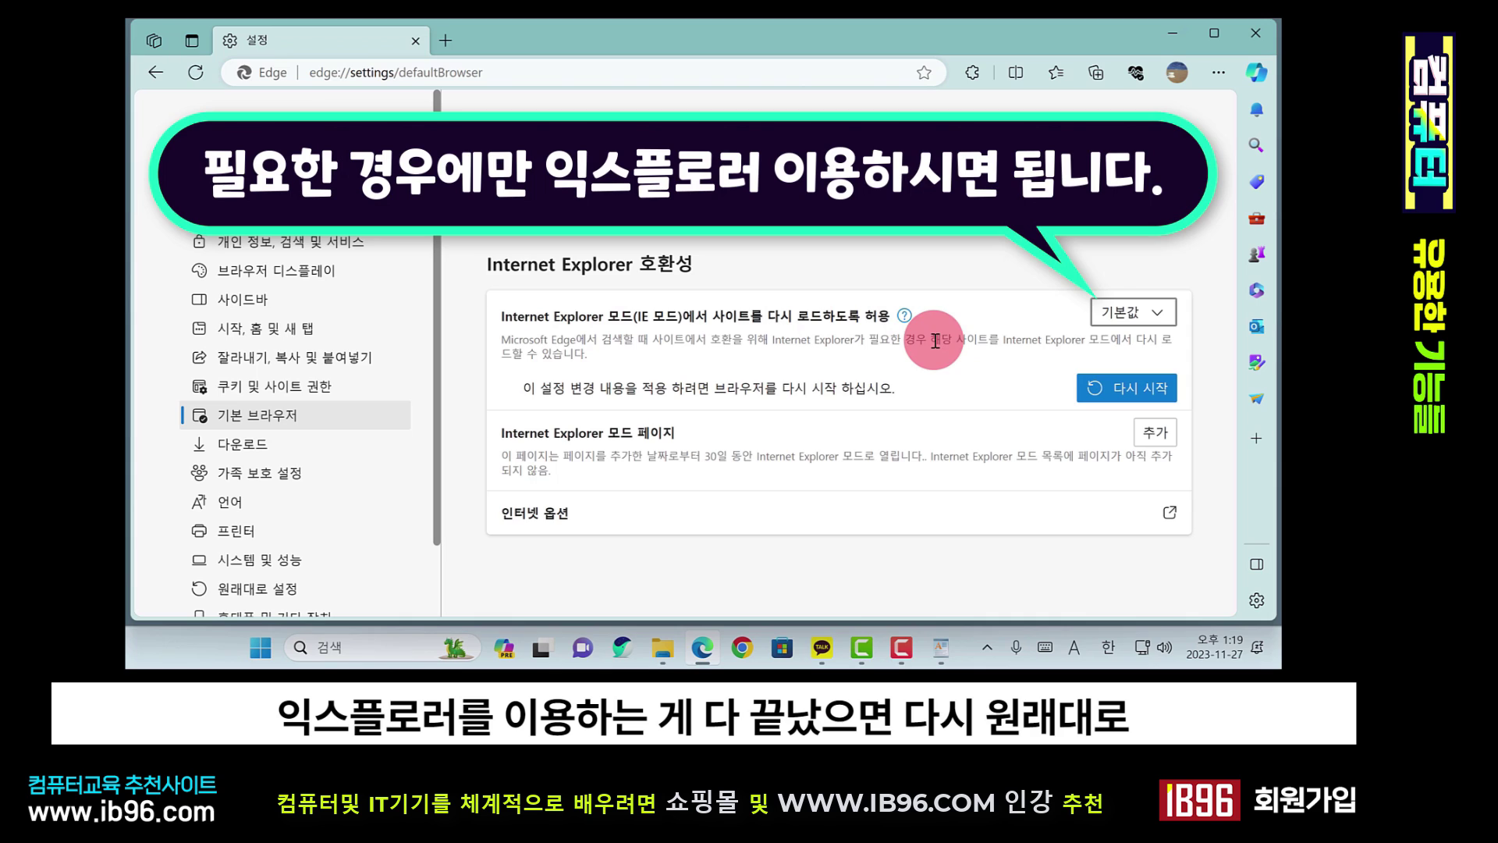
- Return the setting for reloading sites in Internet Explorer mode to 허용
click(1123, 313)
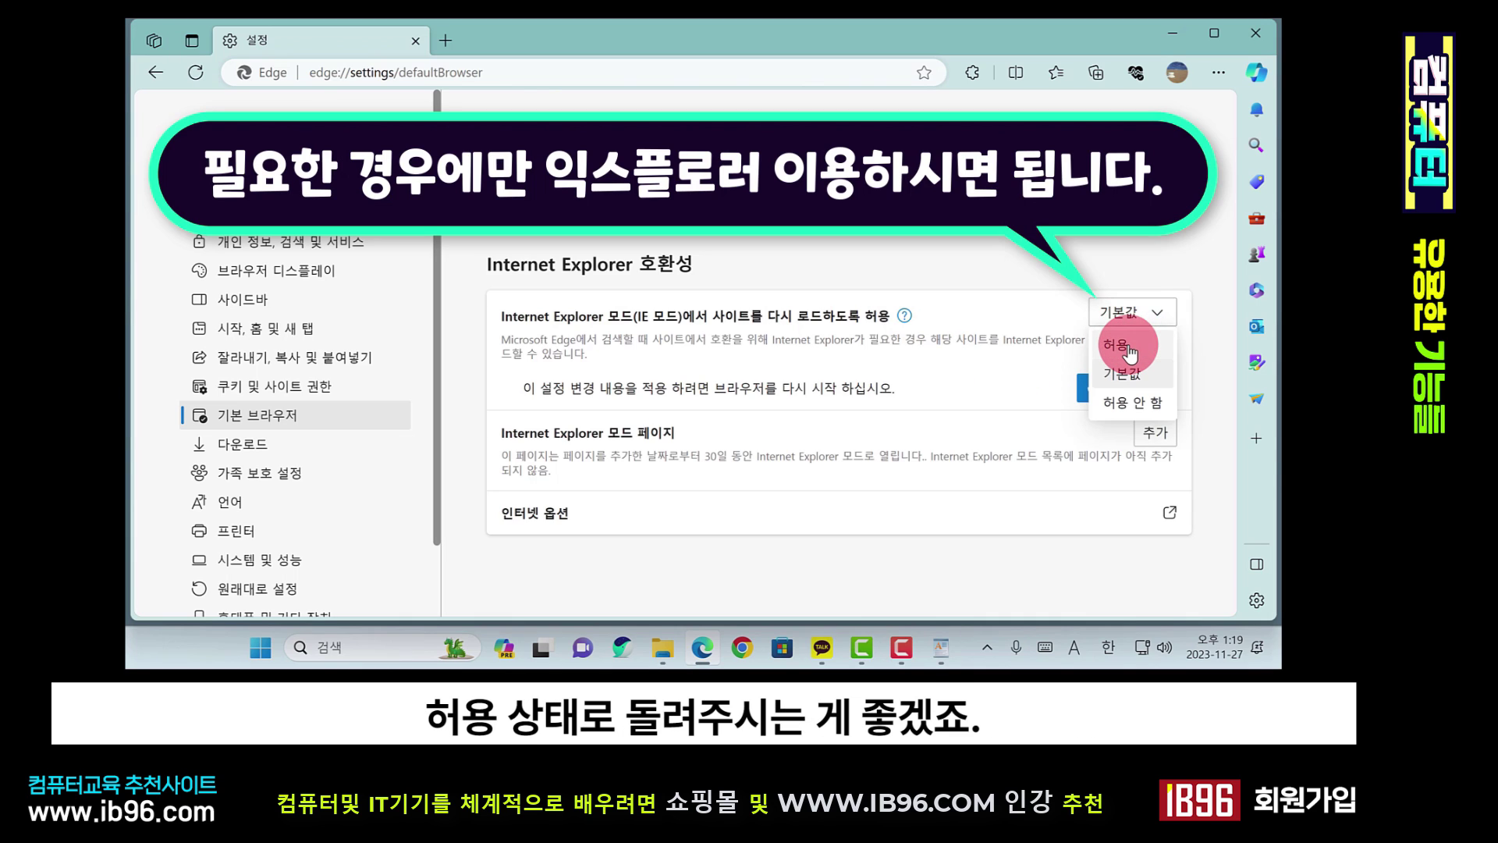
click(1123, 349)
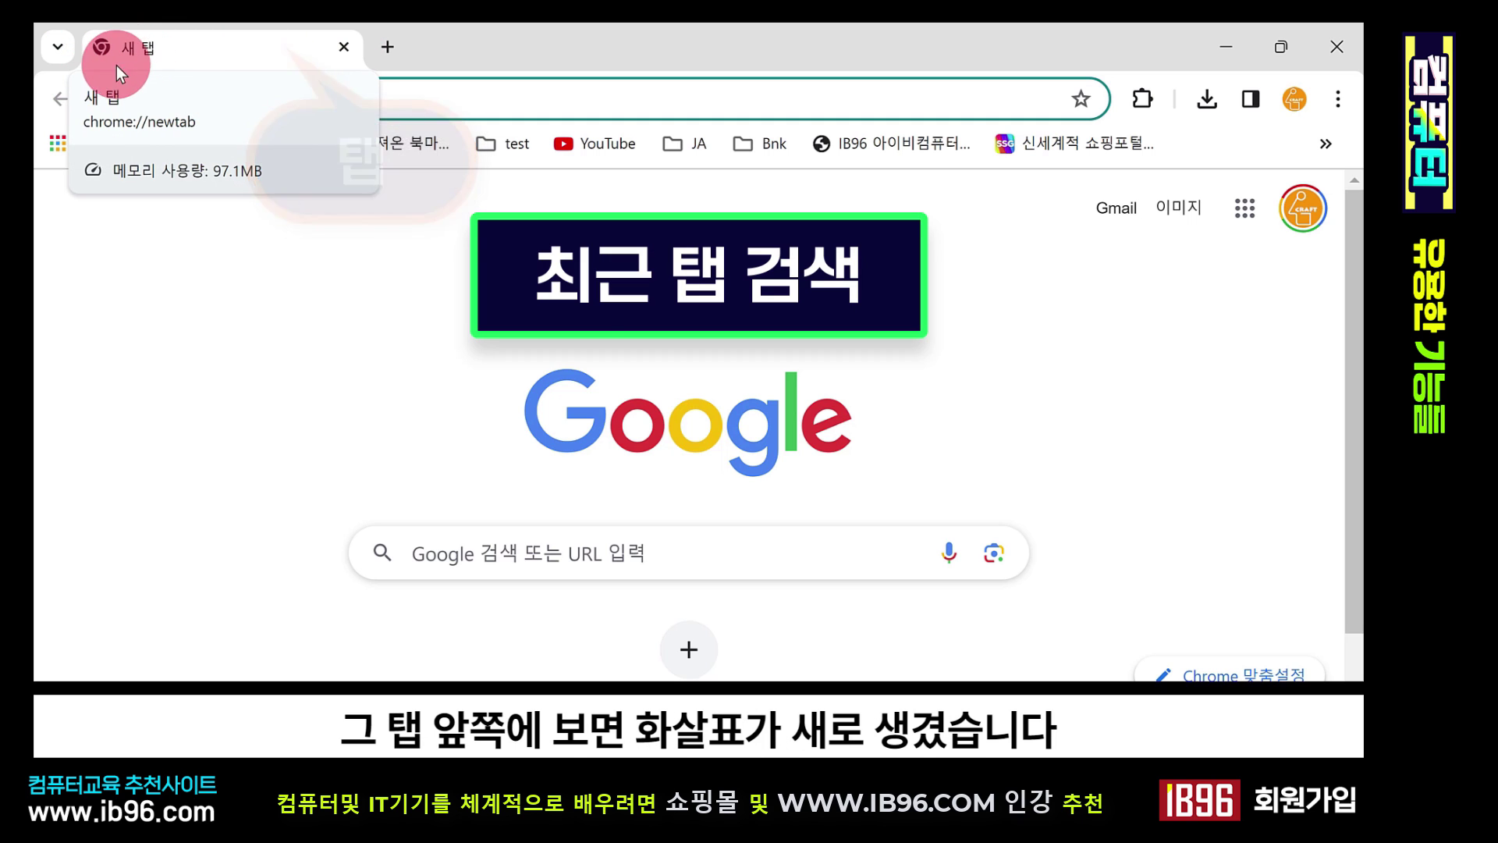
- In Chrome, look through the open and recently closed tabs in the tab search list, and close the list
click(58, 48)
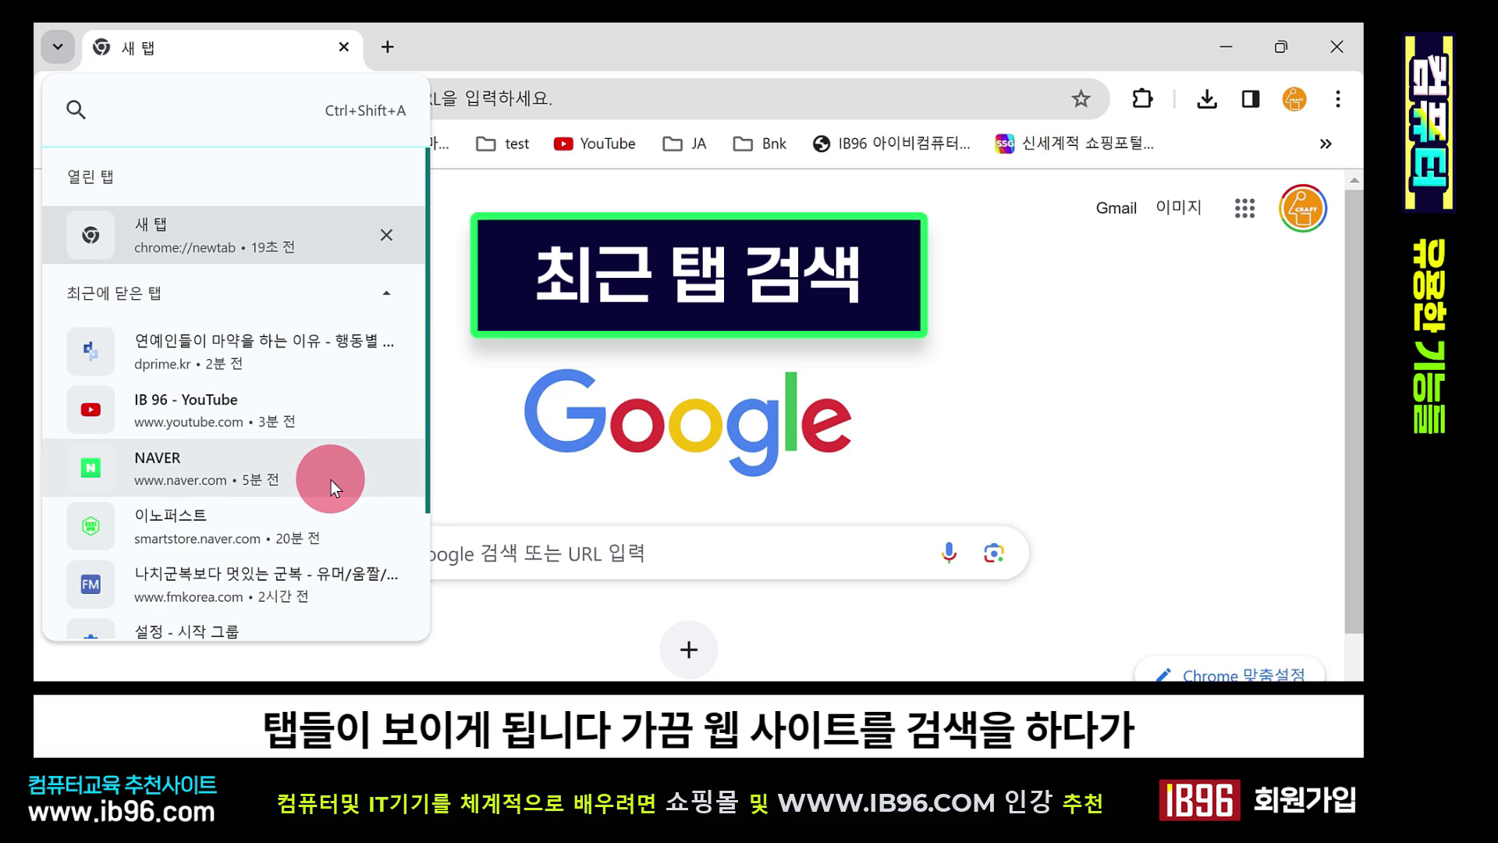
scroll(331, 480, down, 3)
scroll(331, 480, up, 2)
click(427, 275)
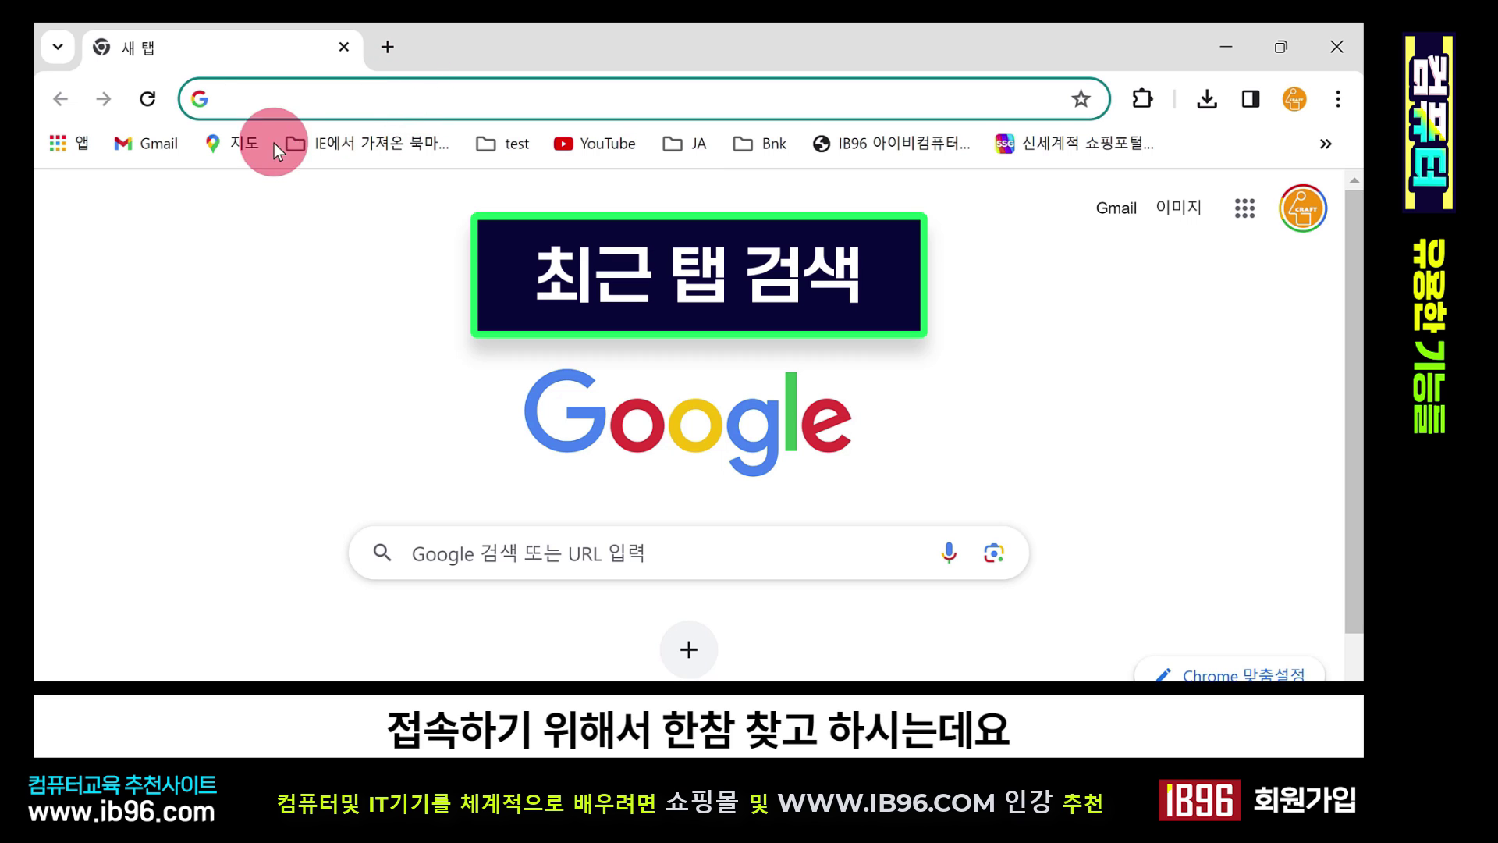
- Reopen the Google 지도 page from Chrome's recently closed tabs, and close the reopened tab
click(55, 48)
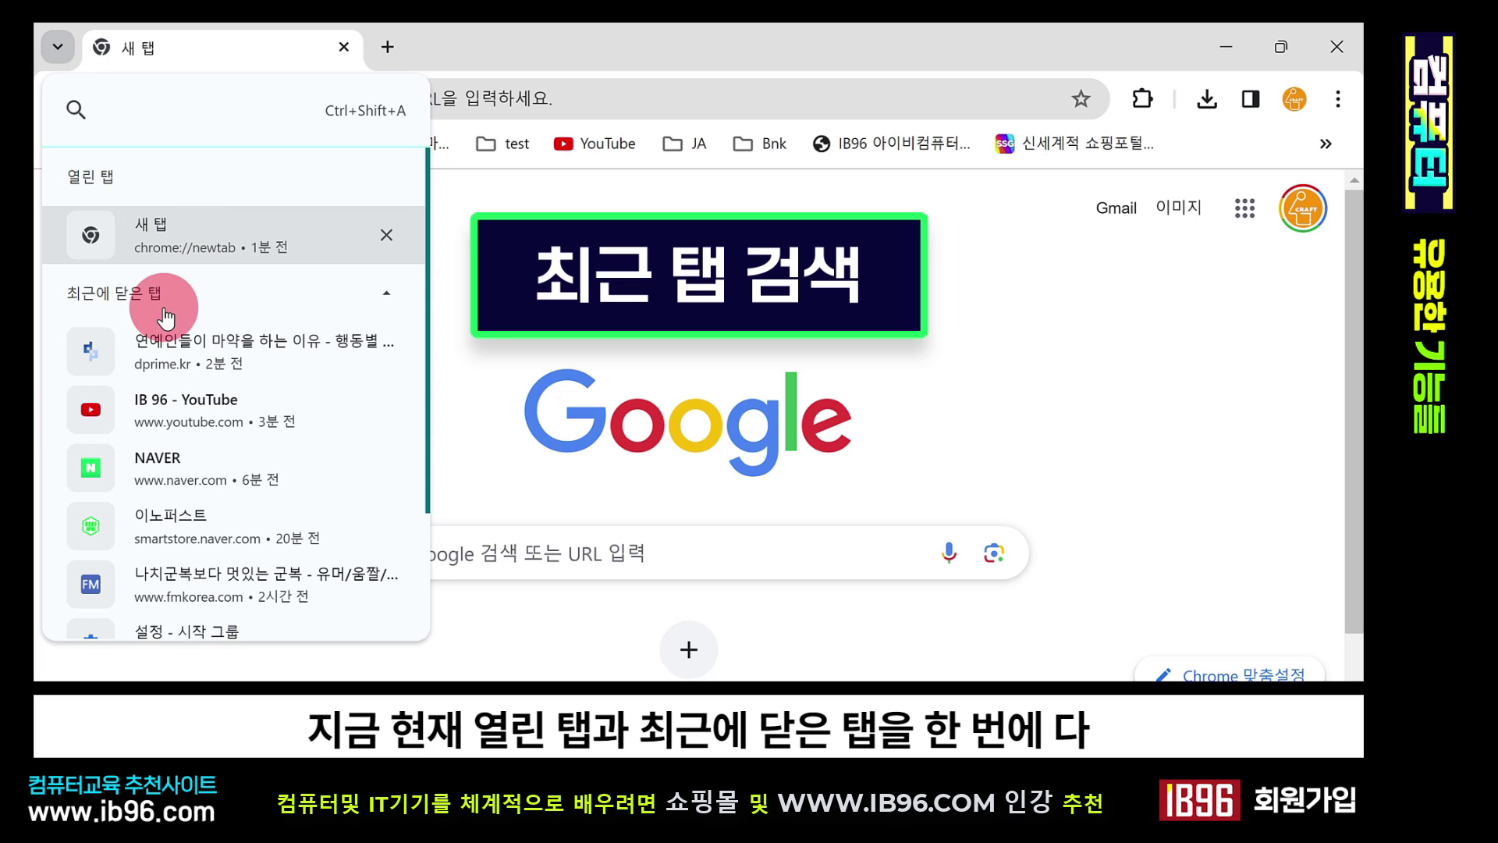
scroll(191, 562, down, 2)
scroll(189, 564, up, 2)
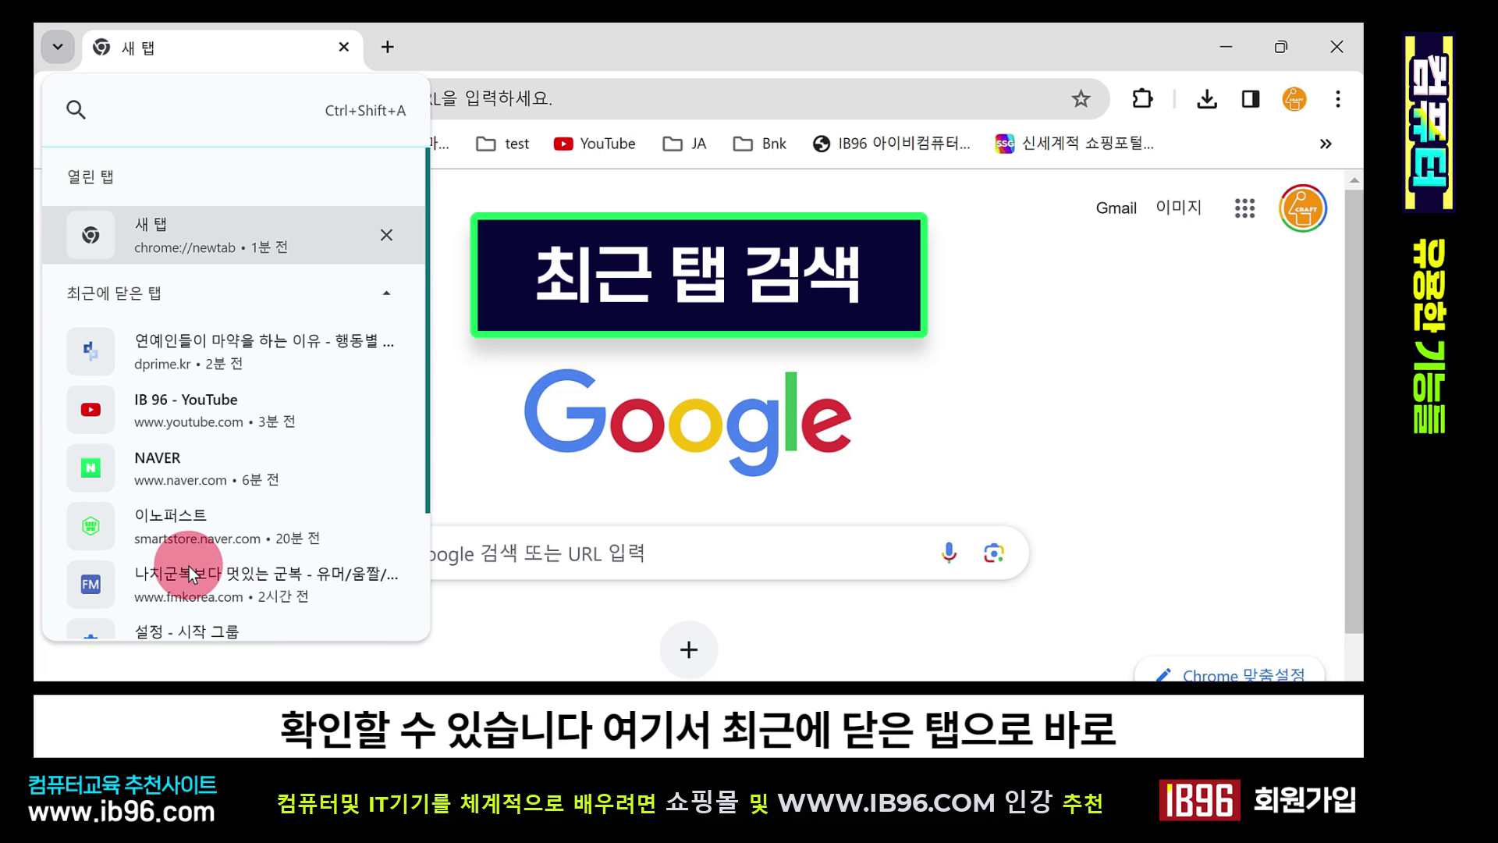
scroll(315, 339, down, 2)
scroll(316, 339, up, 2)
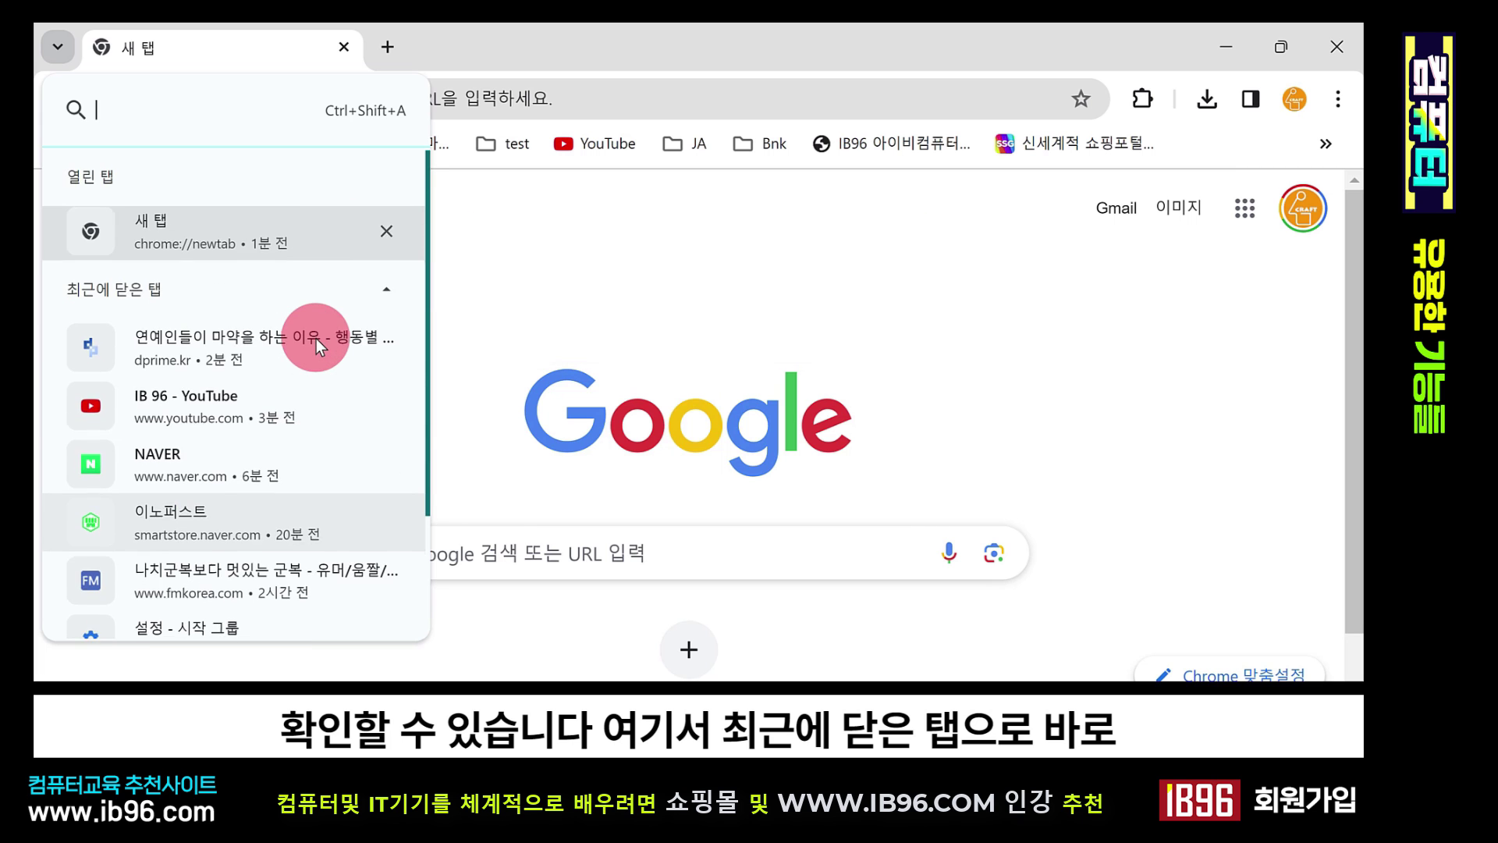
scroll(316, 341, down, 2)
click(329, 606)
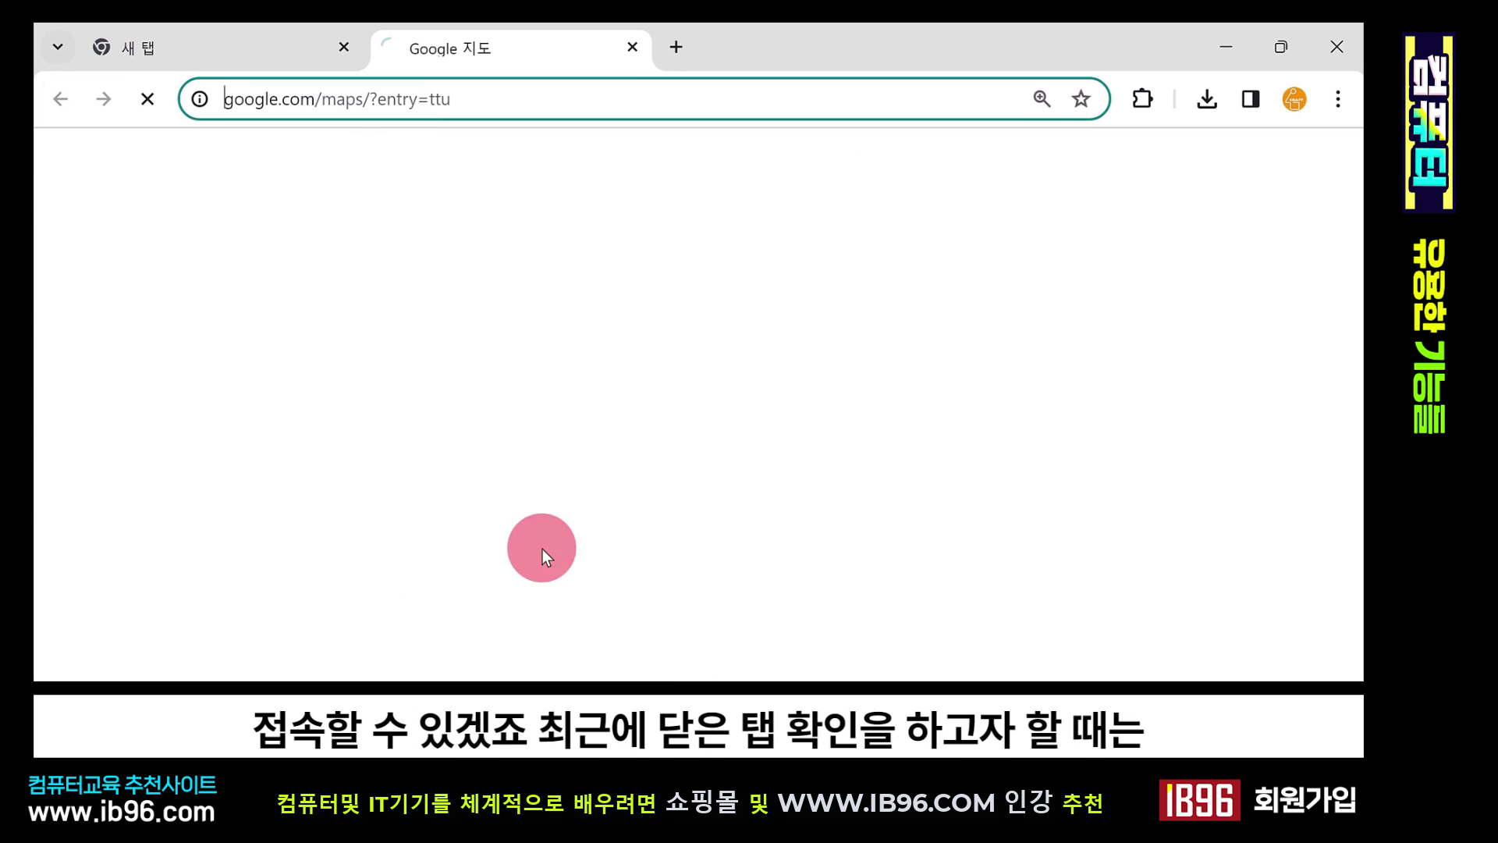
key(ctrl+w)
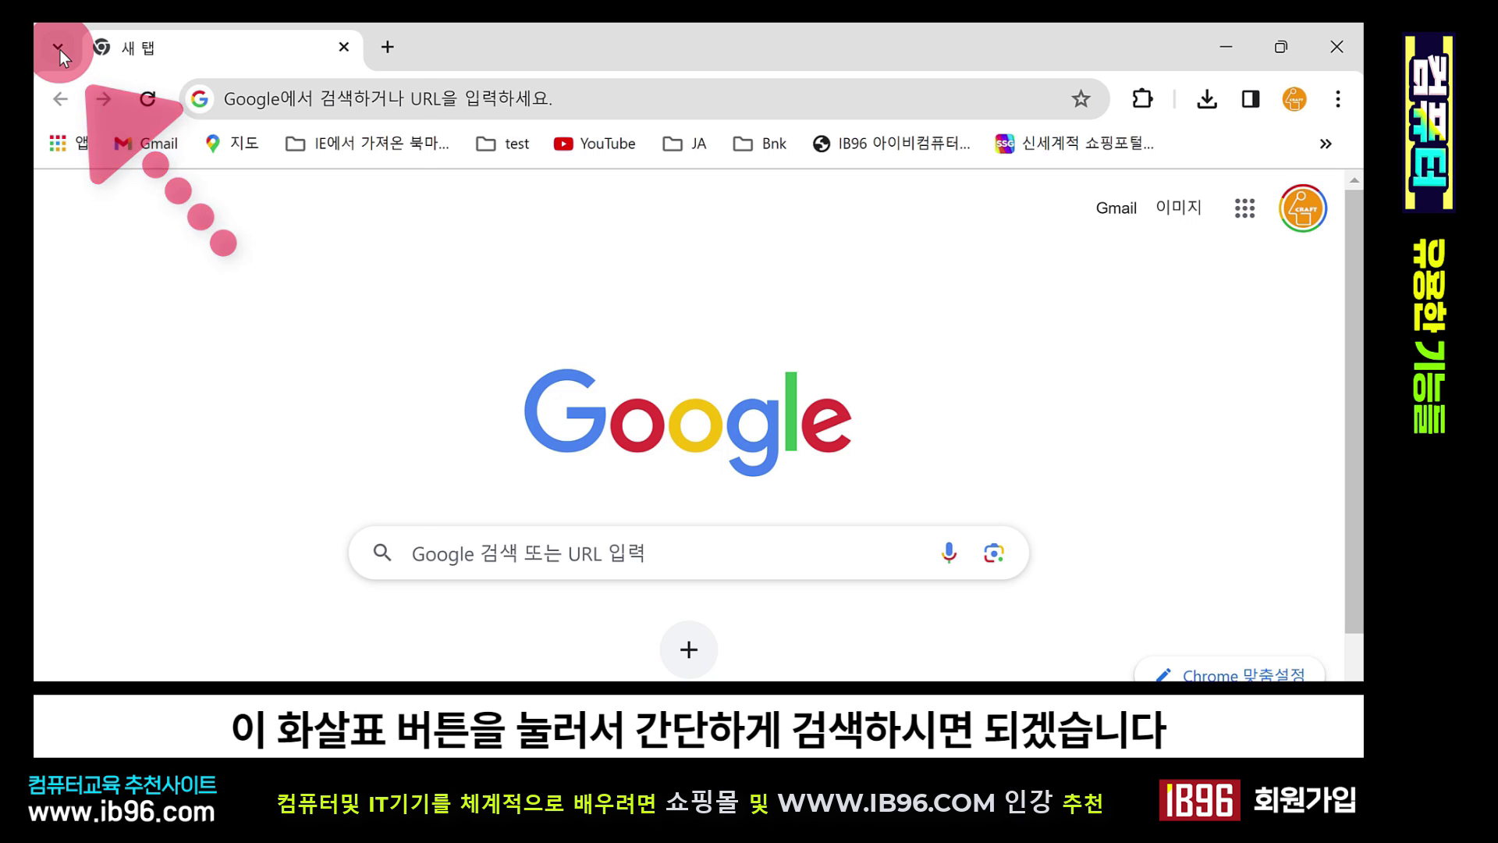
- Bring up Chrome's tab search again and examine its search box and the recently closed tabs
click(59, 50)
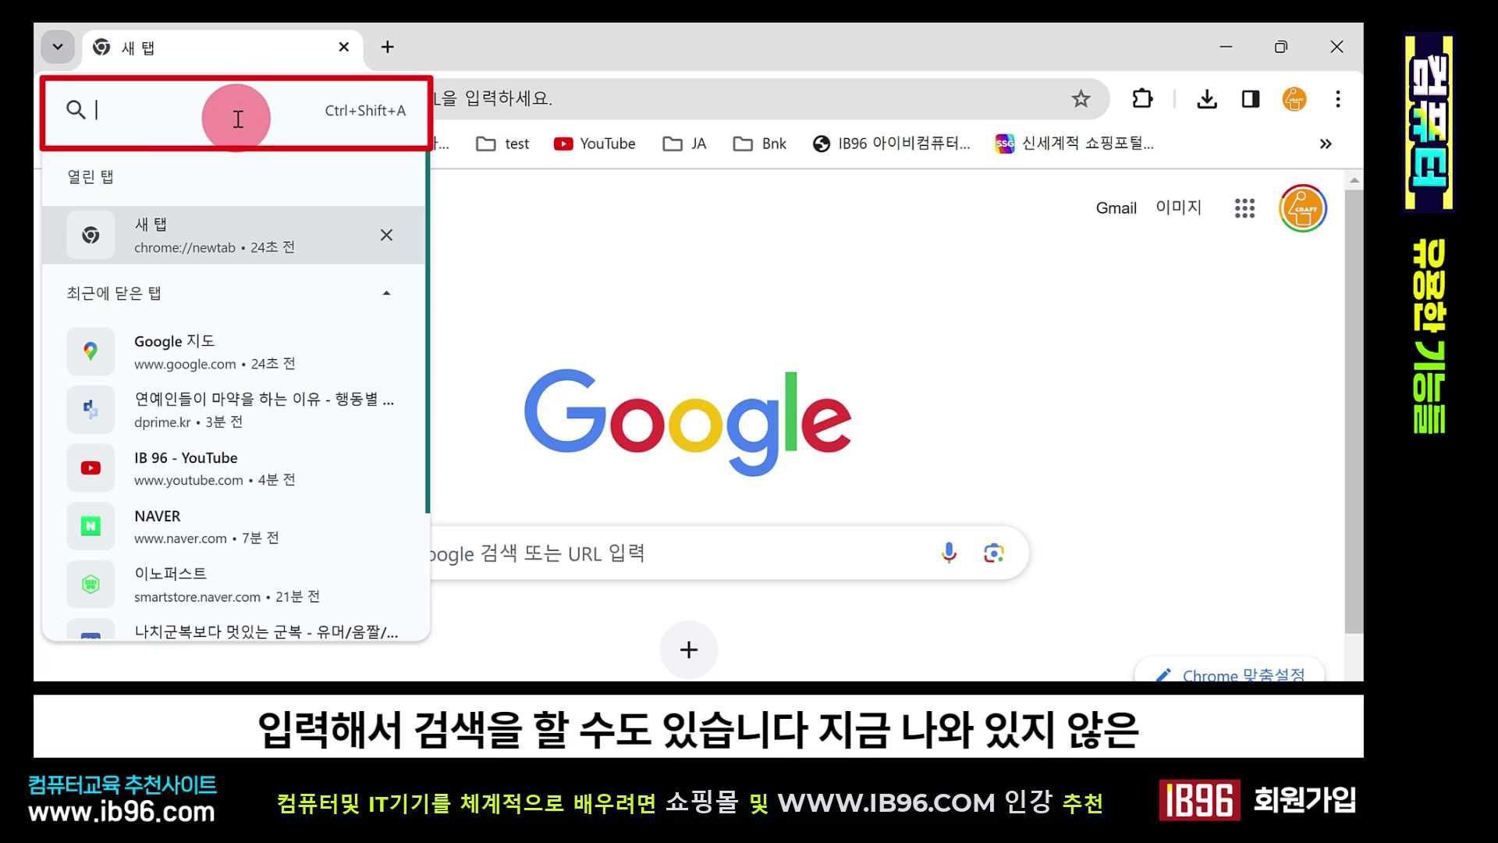
scroll(344, 376, down, 2)
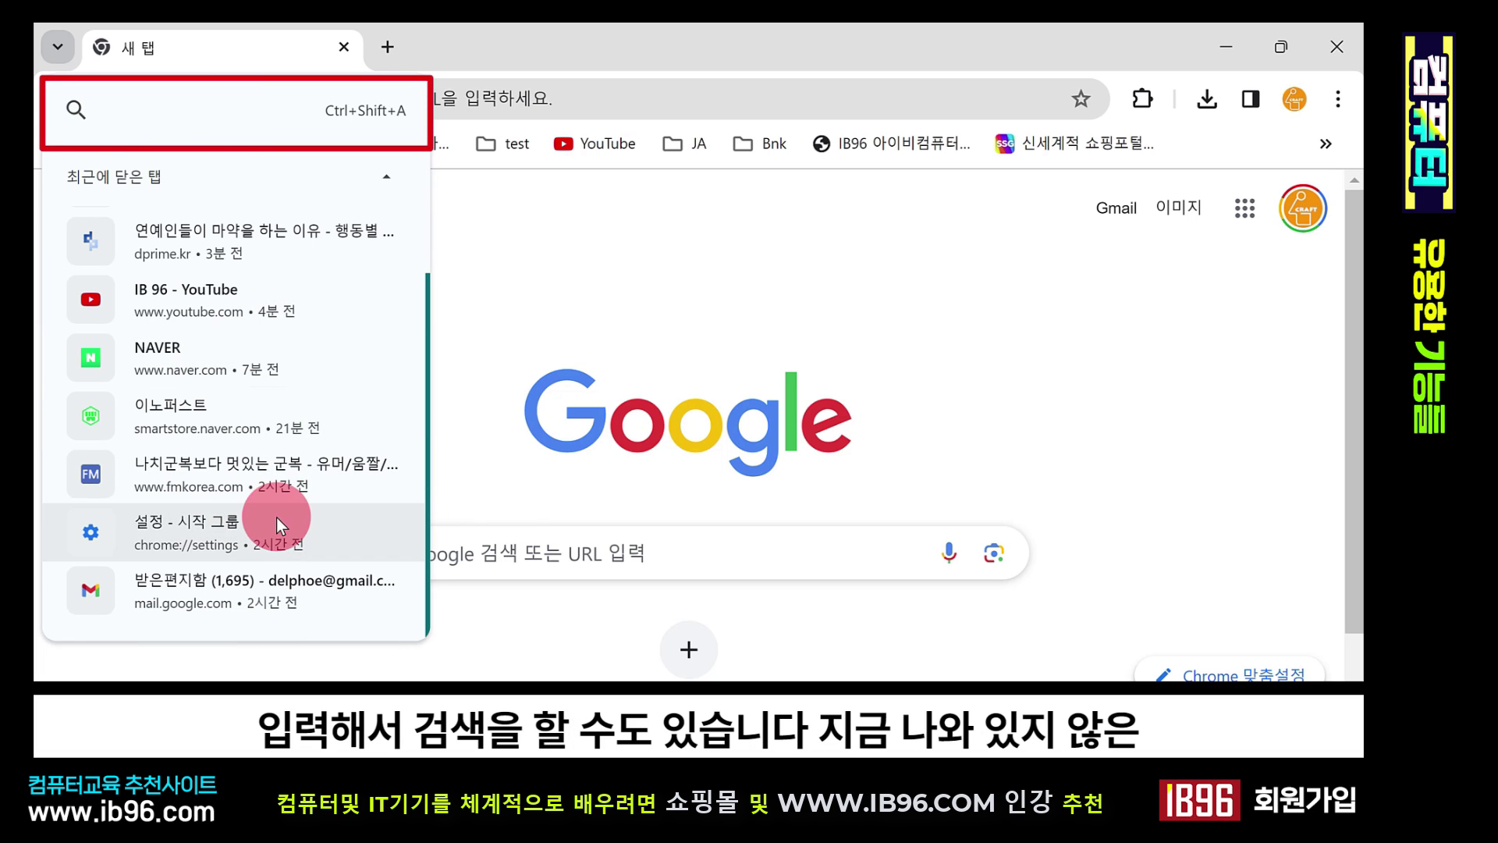
scroll(277, 510, up, 1)
scroll(276, 510, up, 1)
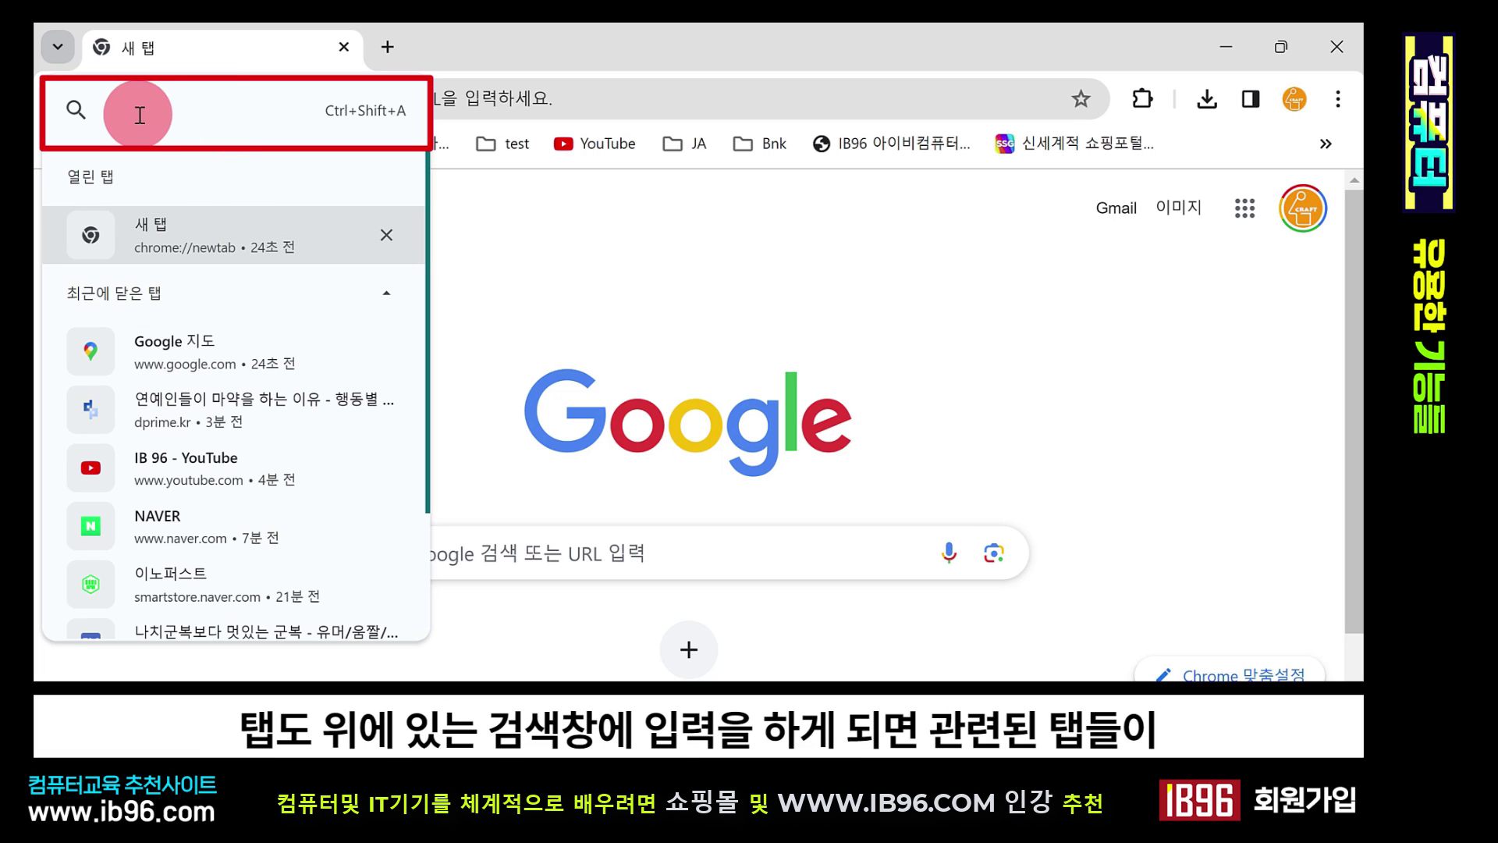
- Search the tab list for "m", look through the matching recently closed tabs, clear the search and close the list
text(m)
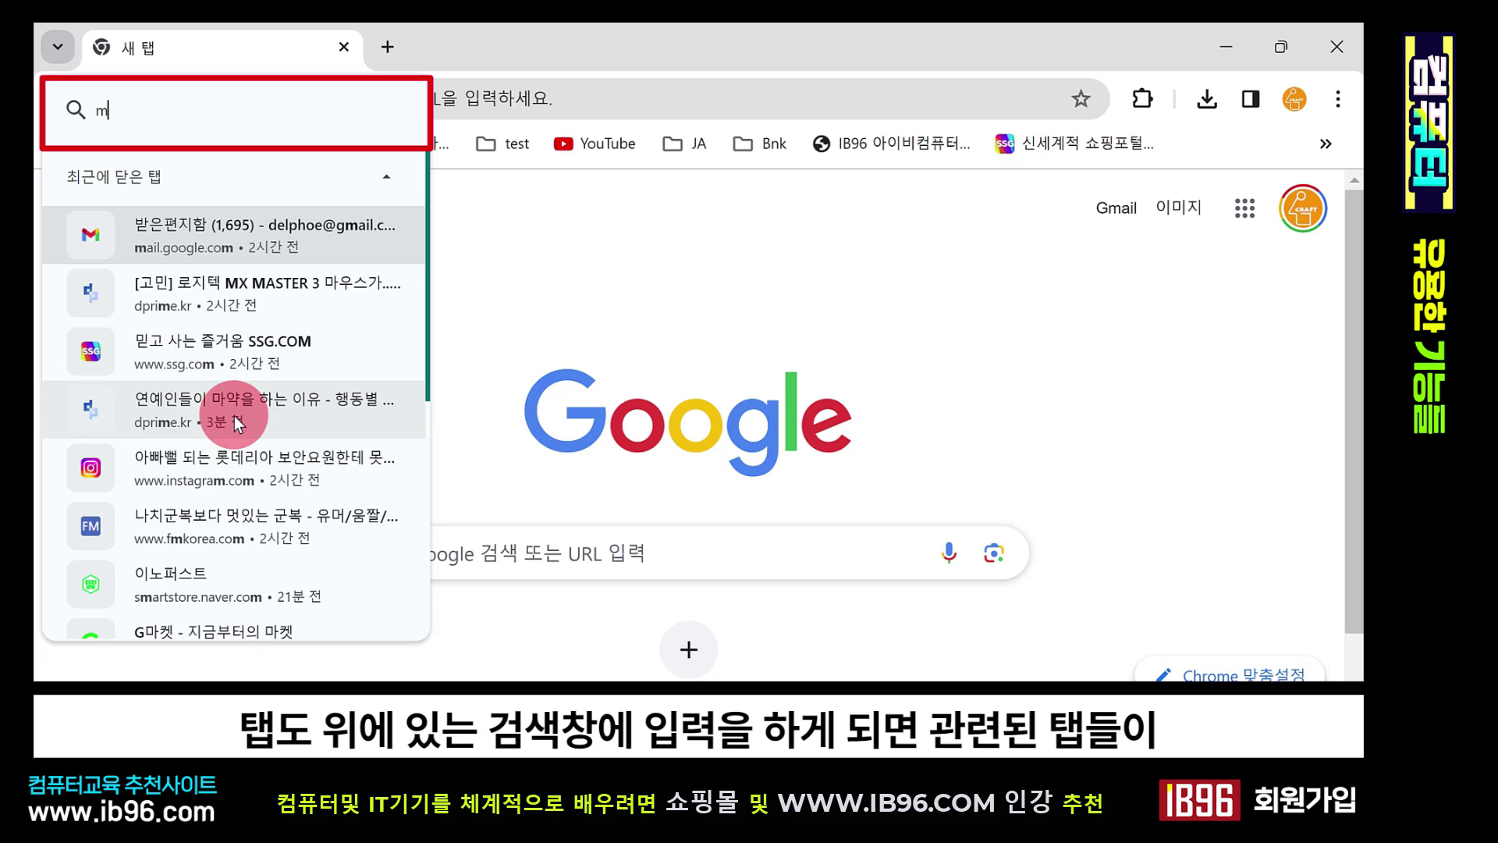
scroll(234, 415, down, 6)
scroll(236, 437, up, 6)
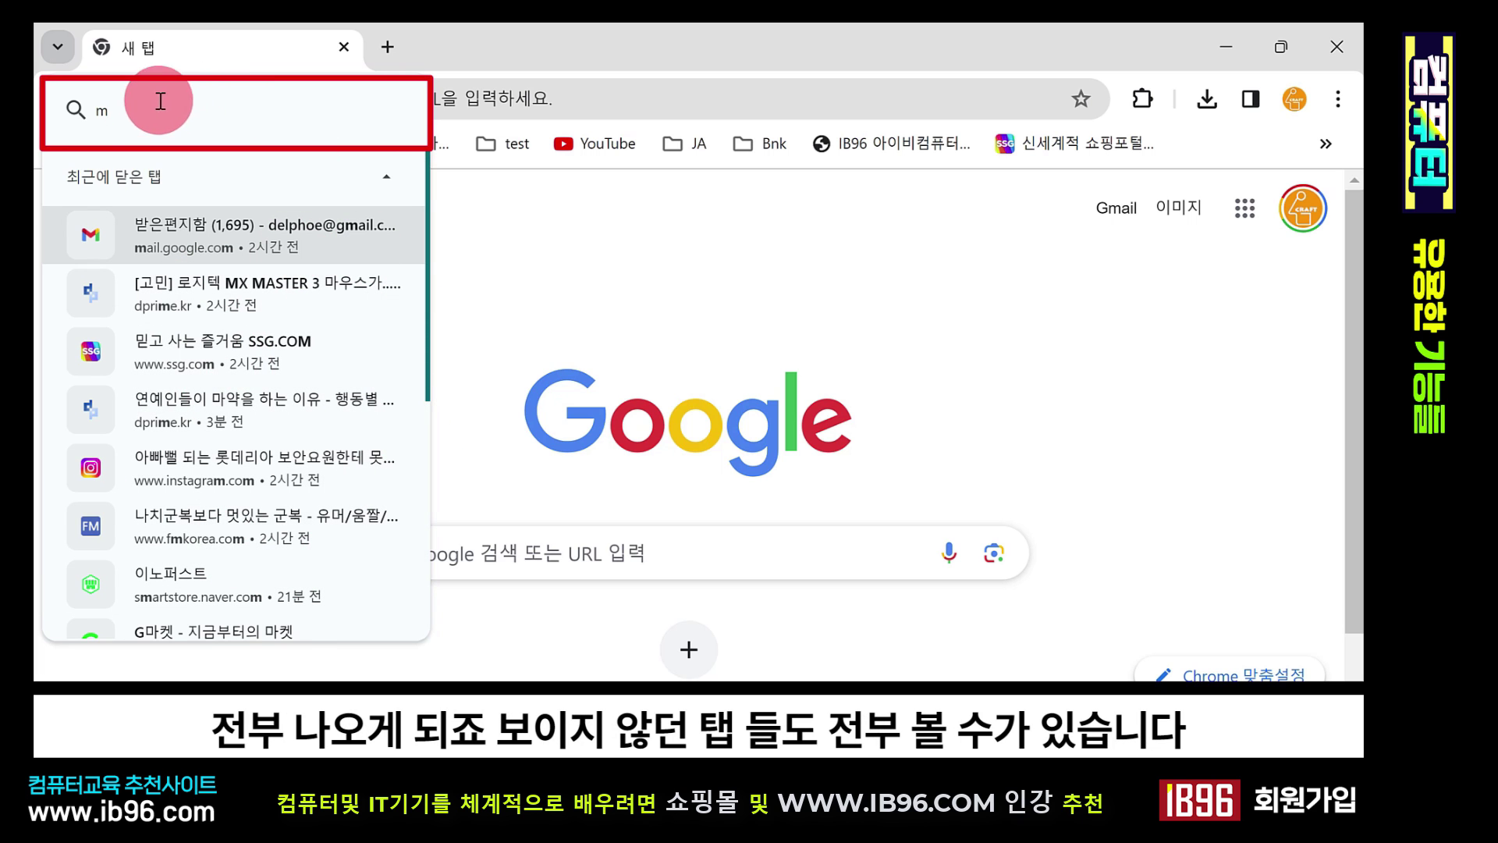
key(BackSpace)
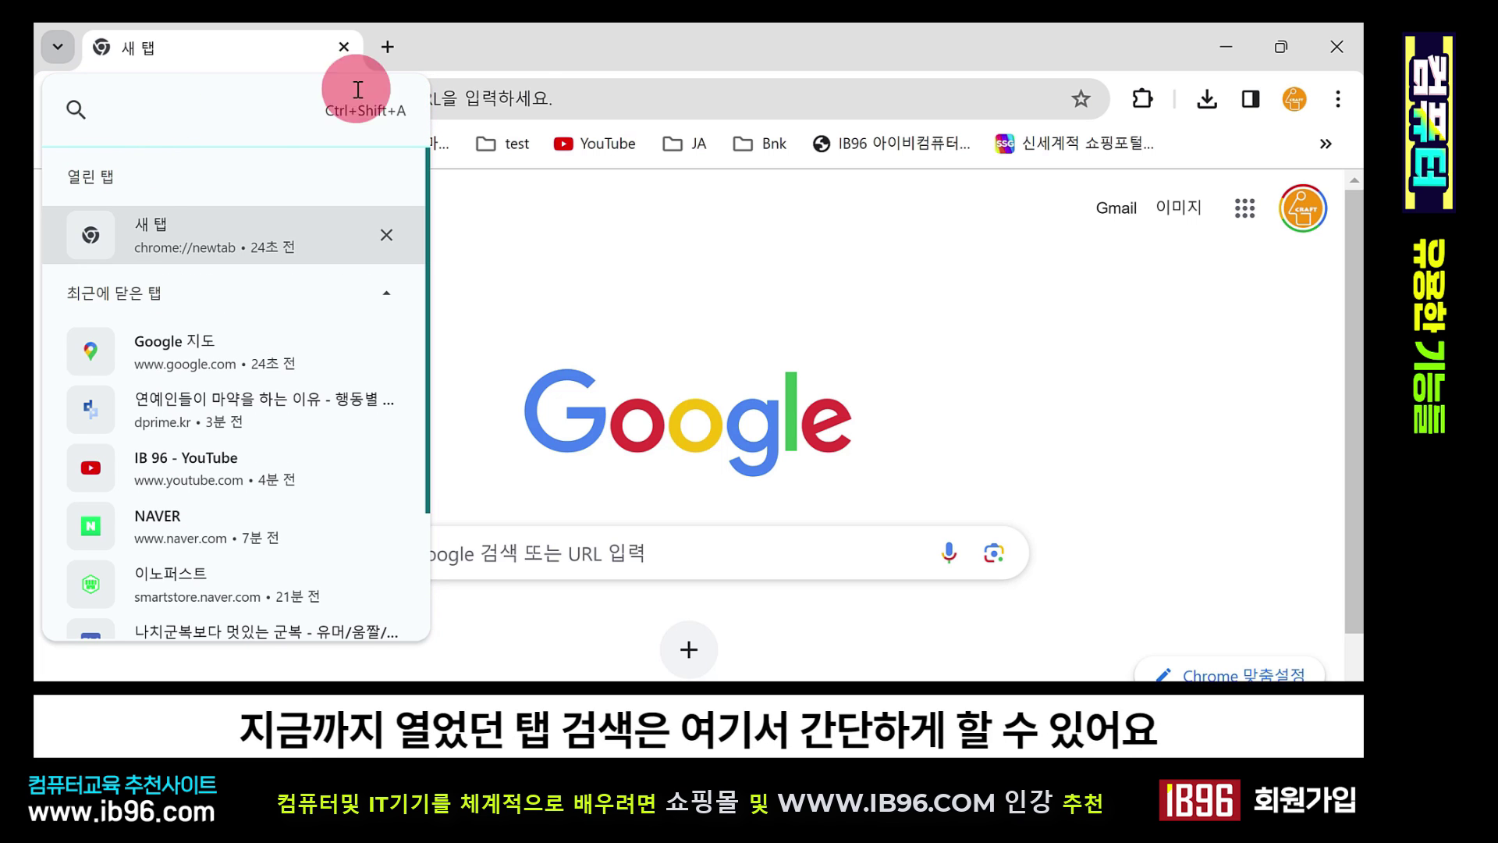
click(512, 50)
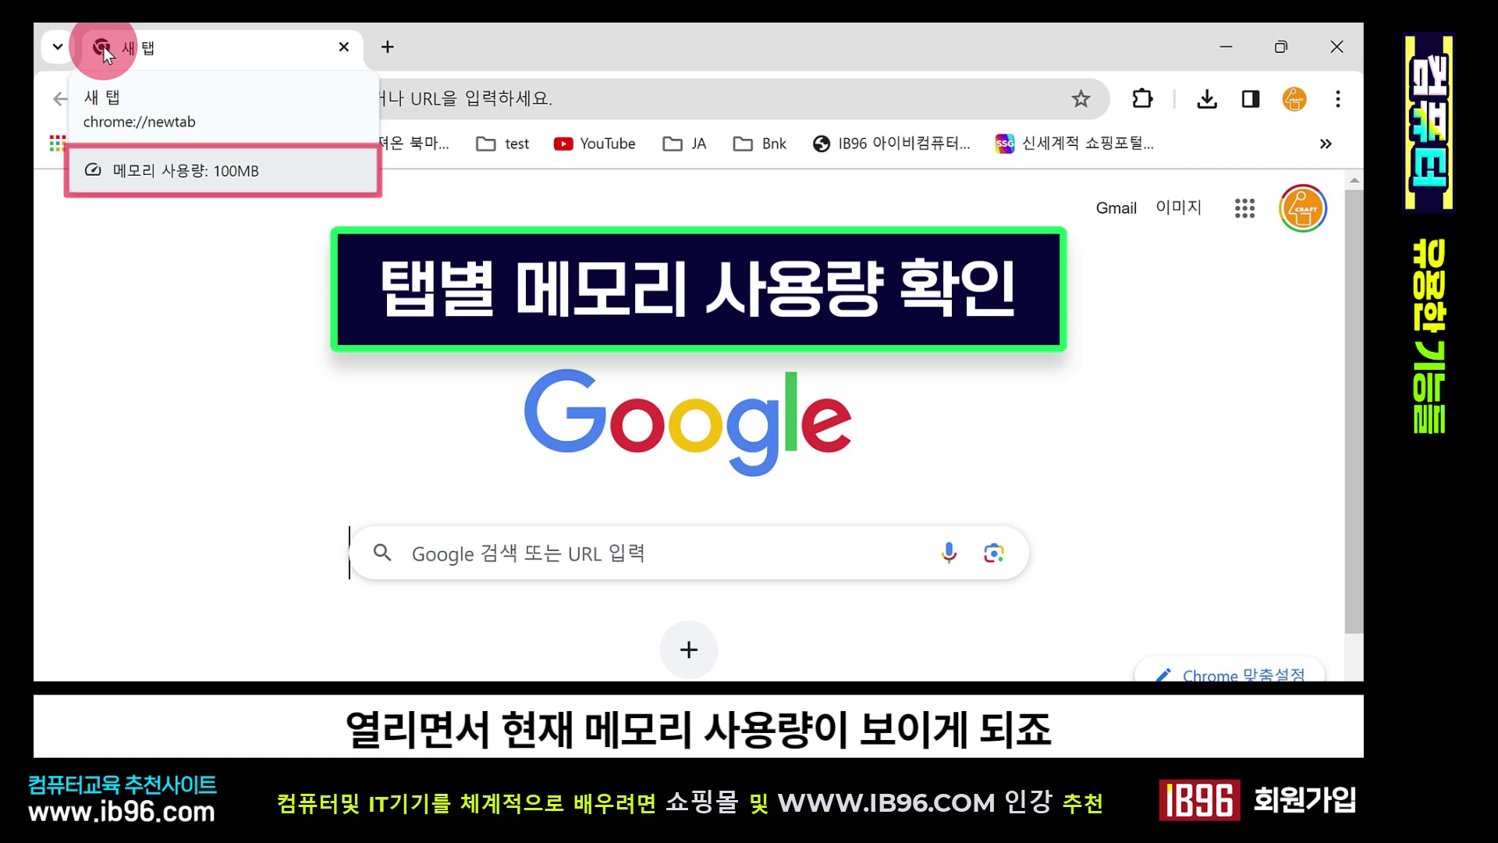
- Open eleven more new tabs in the Chrome window
click(387, 46)
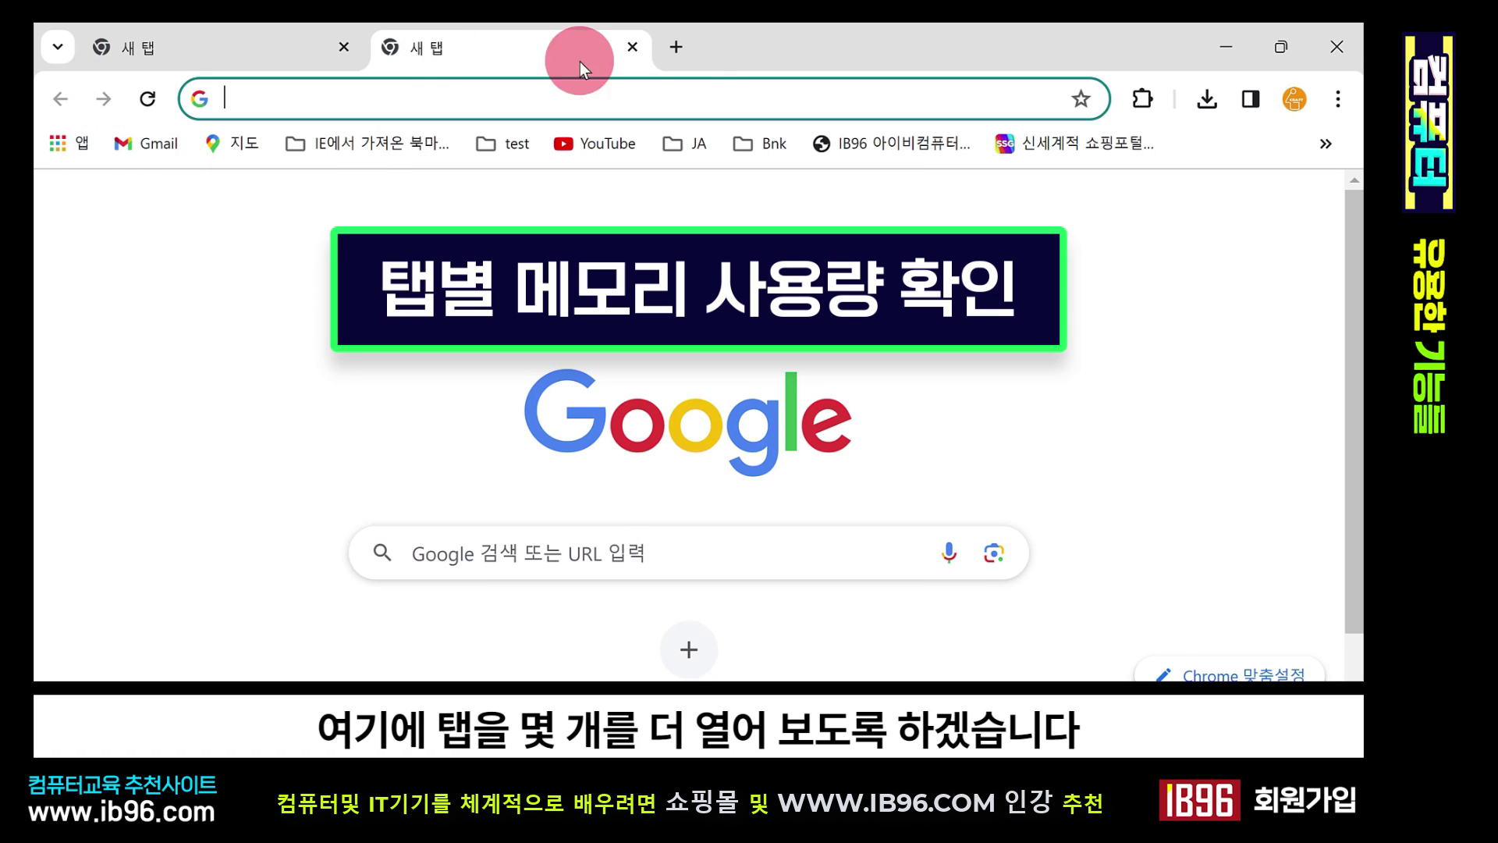
click(675, 44)
click(970, 43)
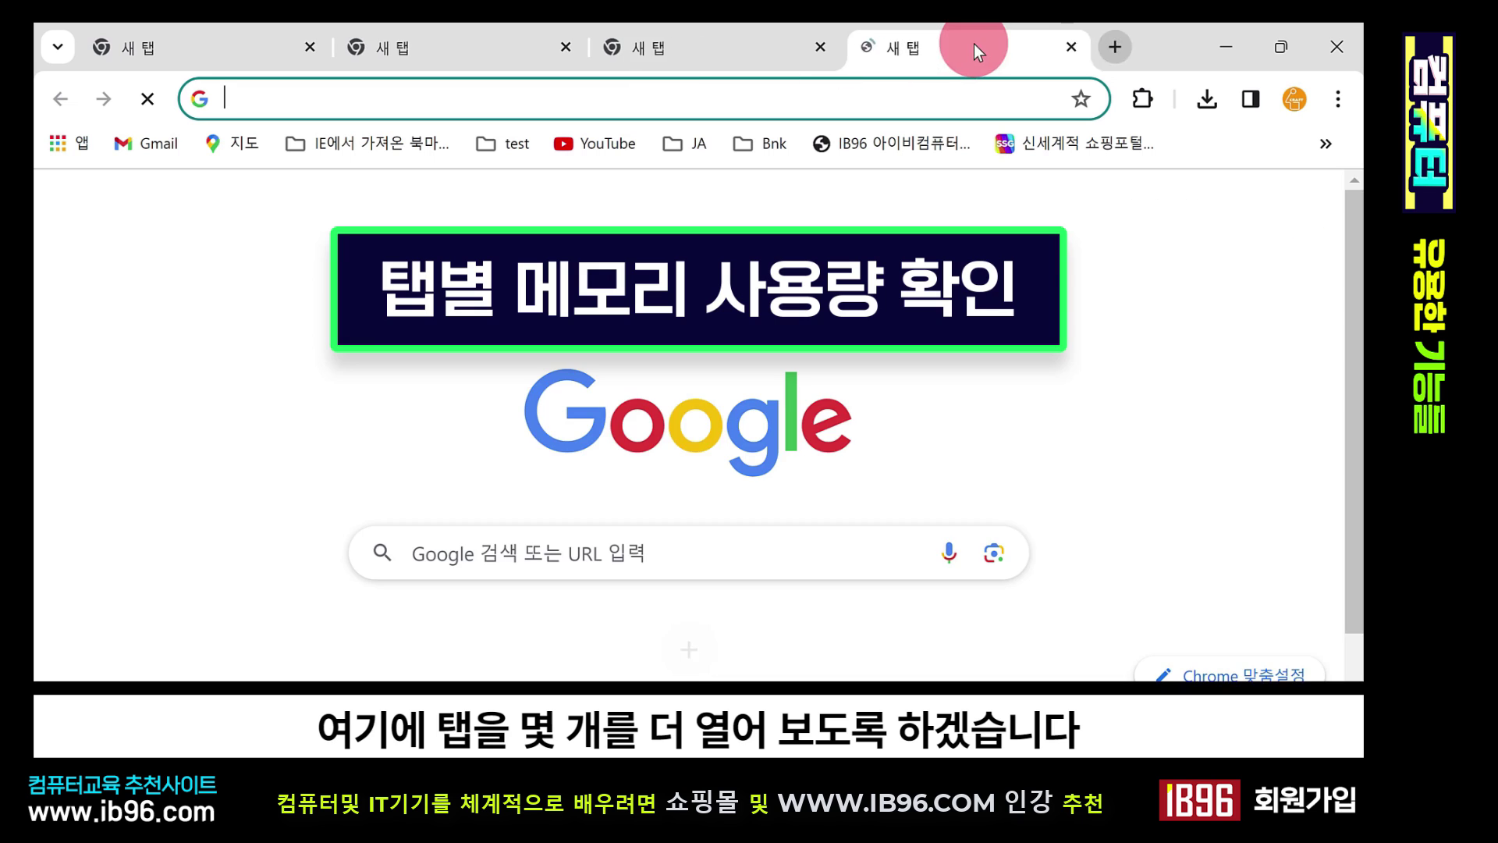
click(1121, 49)
click(1120, 48)
click(1120, 48)
click(1120, 49)
click(1121, 48)
click(1118, 46)
click(1117, 45)
click(1117, 45)
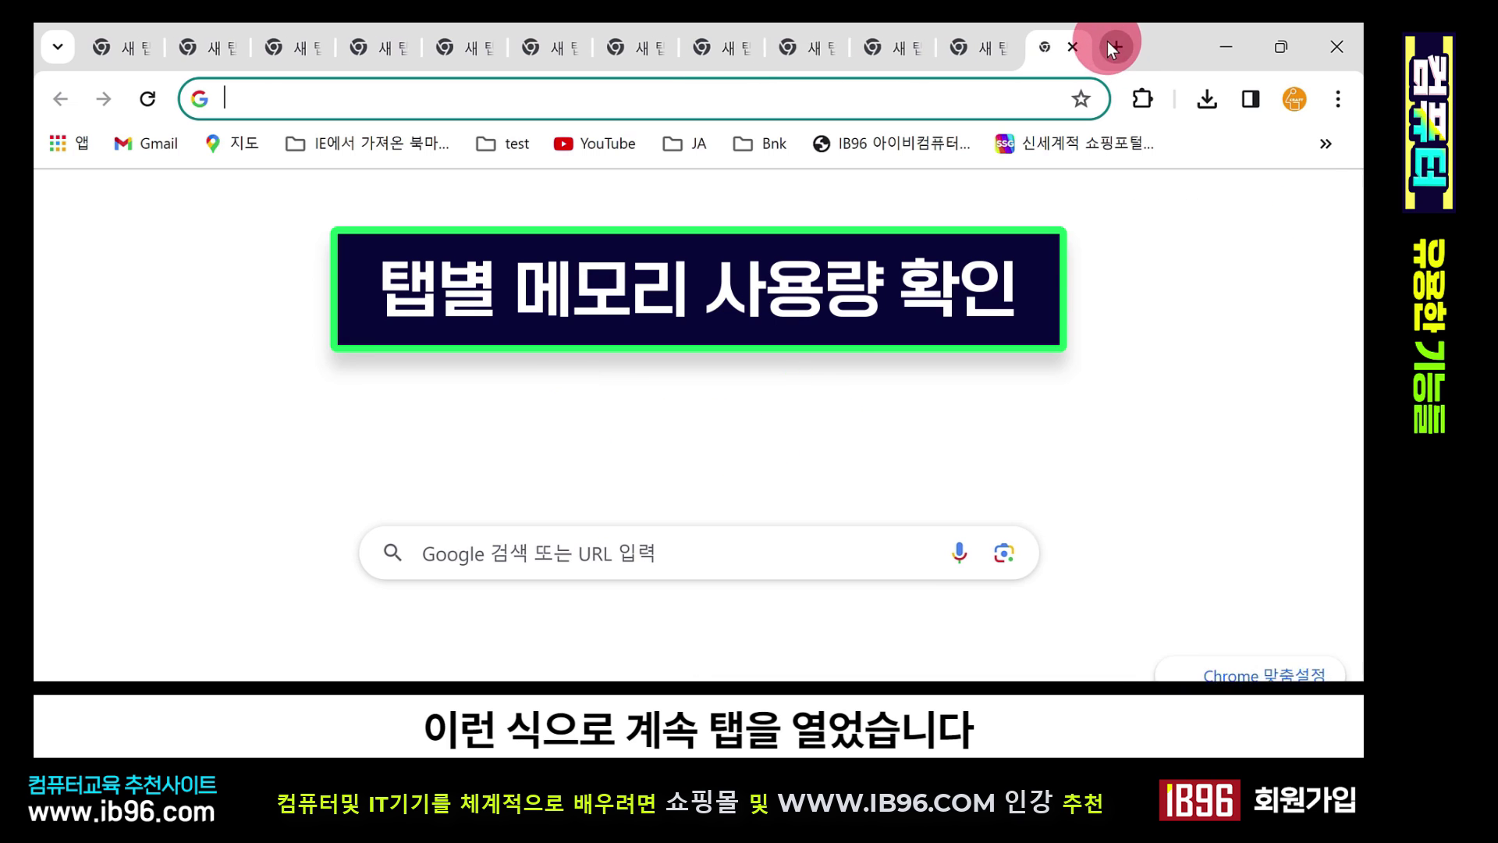
- Check the memory usage of several of the open new tabs one after another
mouse_move(184, 45)
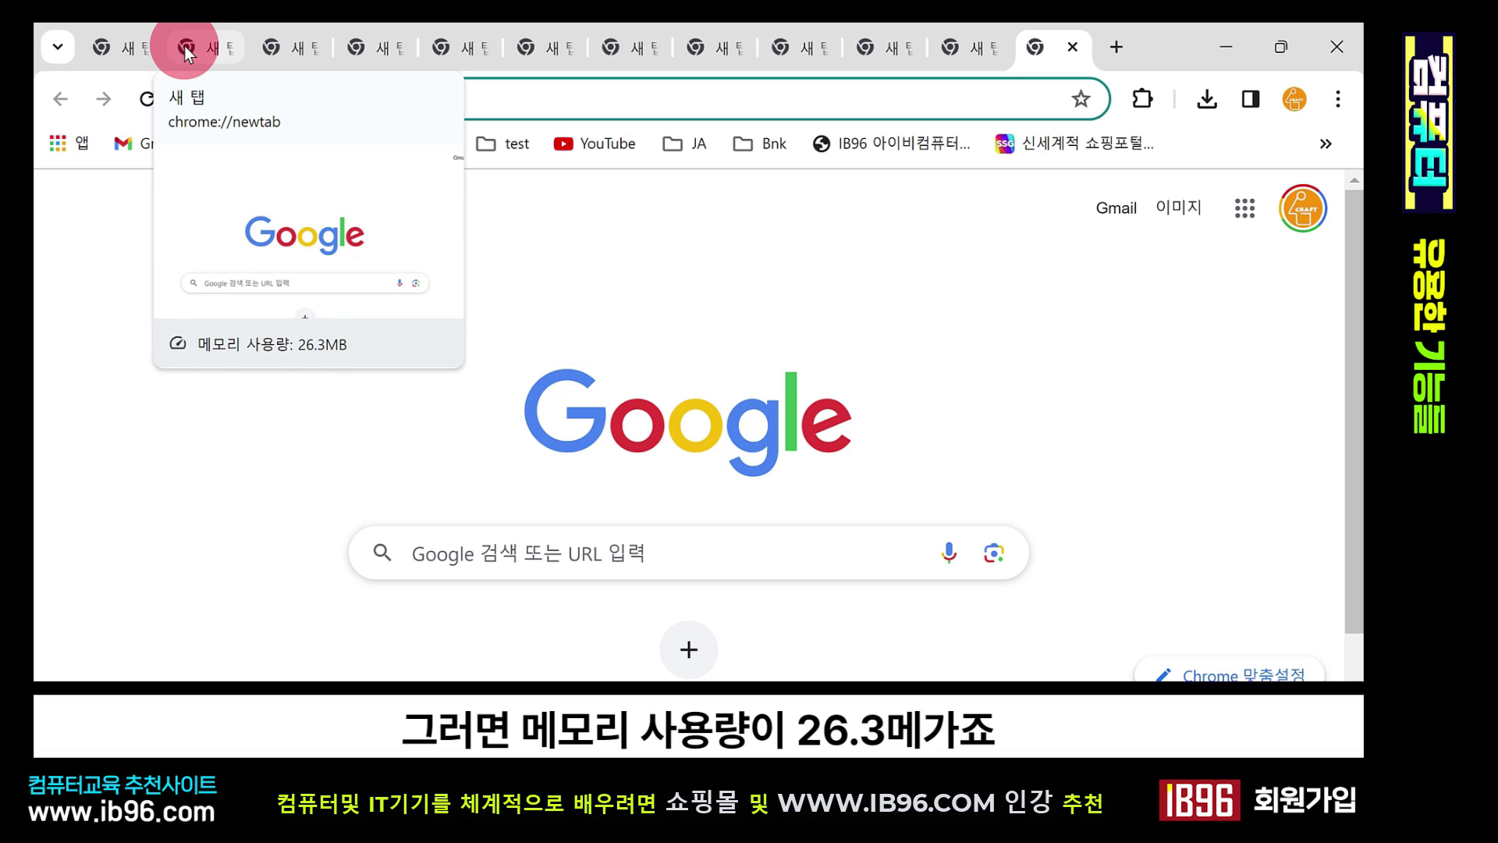
mouse_move(103, 49)
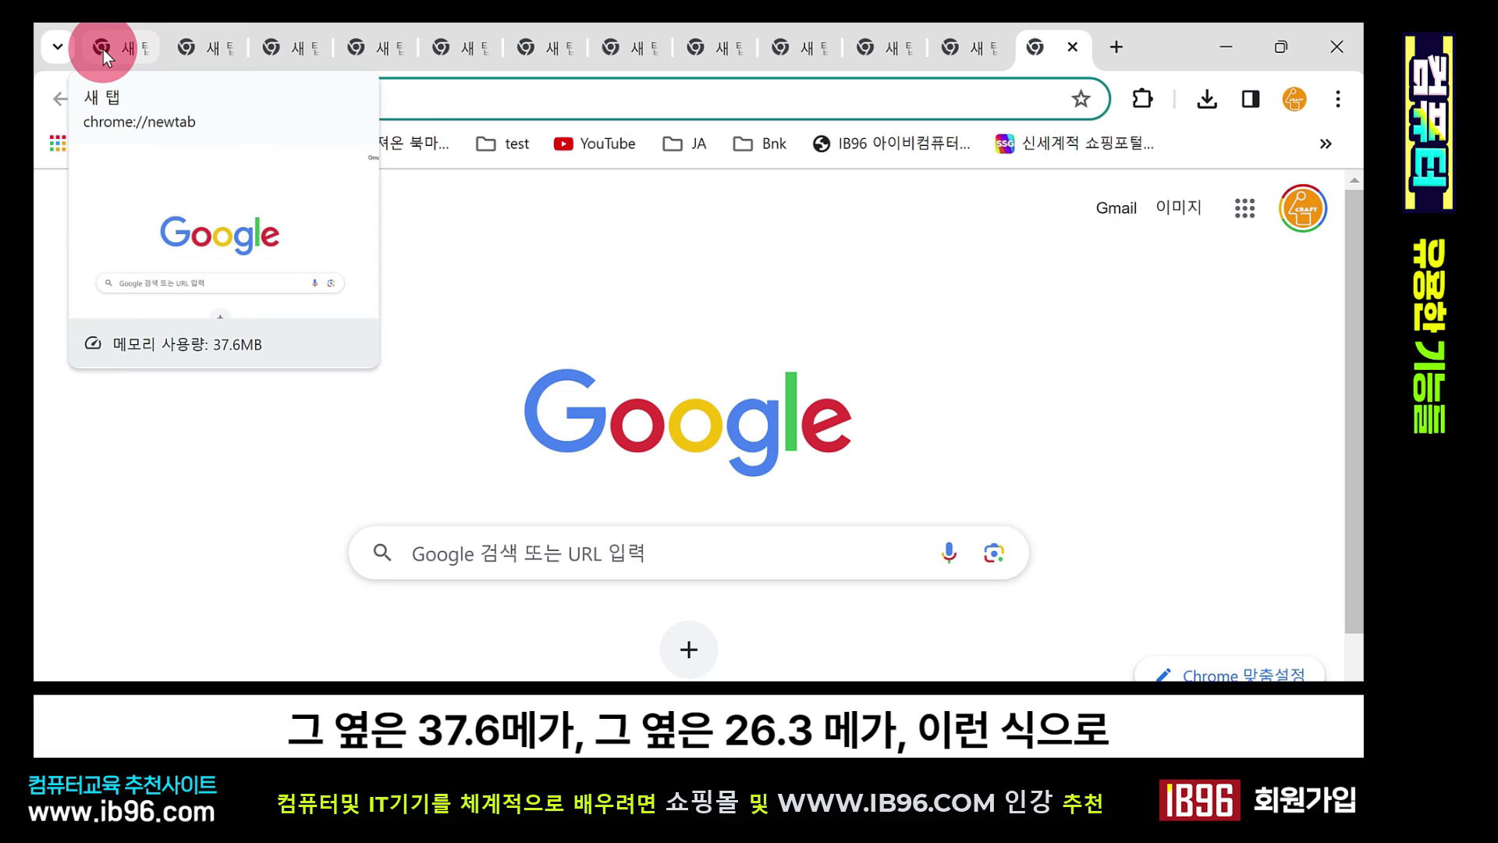
mouse_move(282, 45)
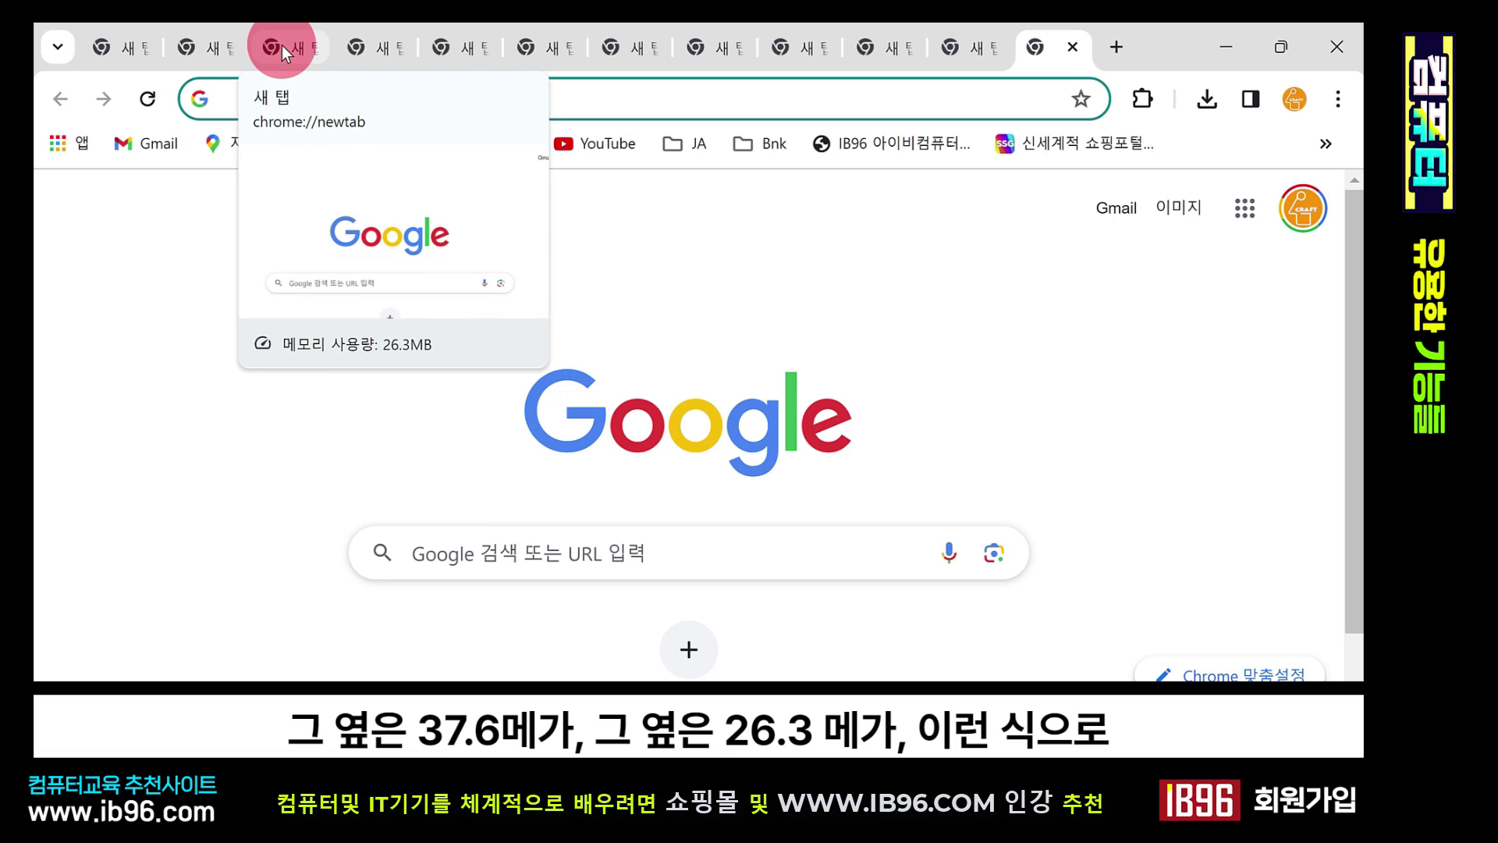
mouse_move(356, 46)
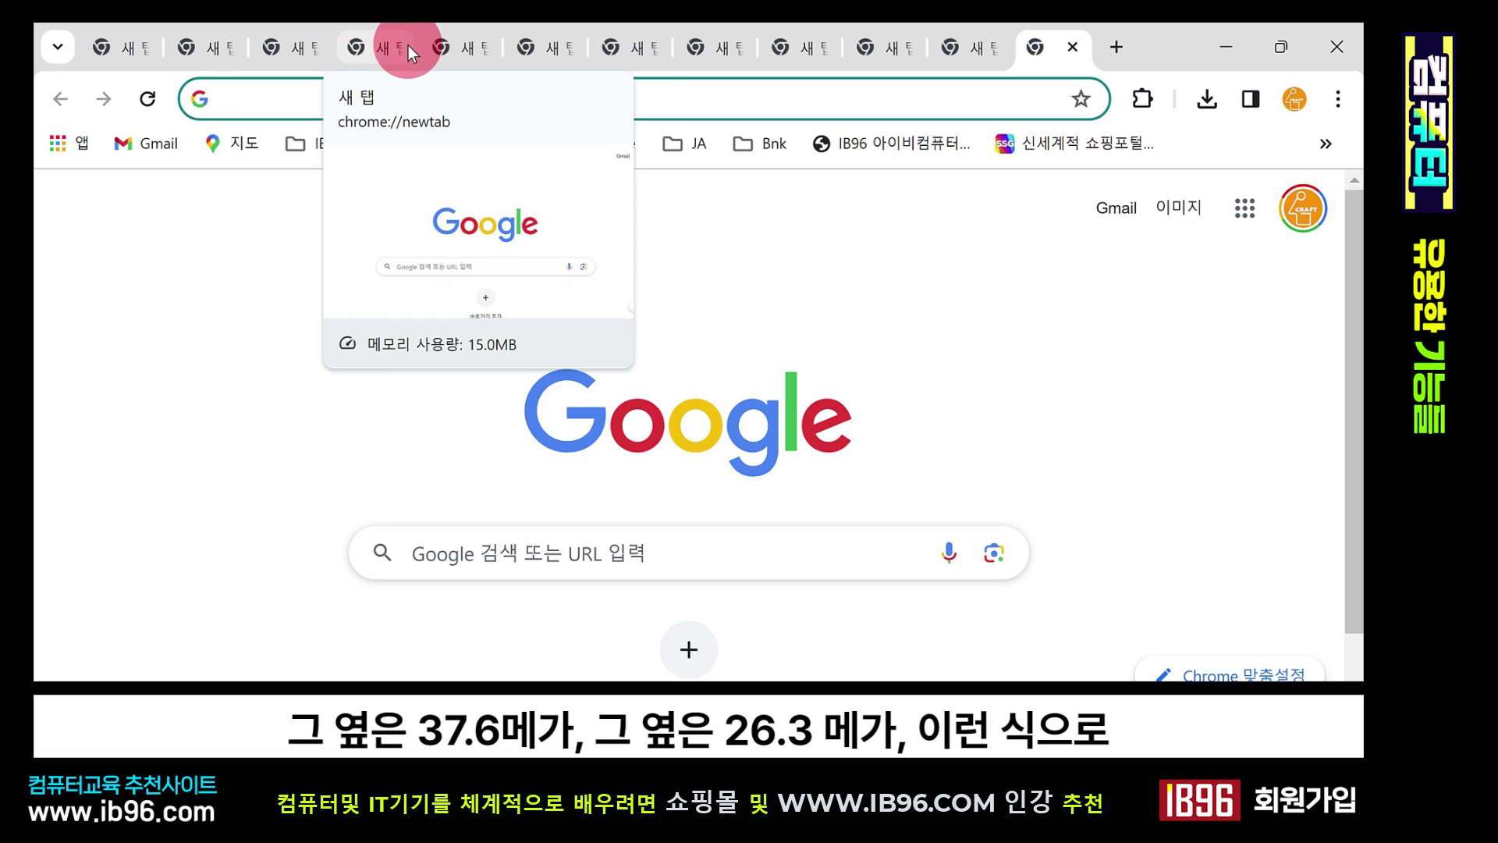
mouse_move(620, 48)
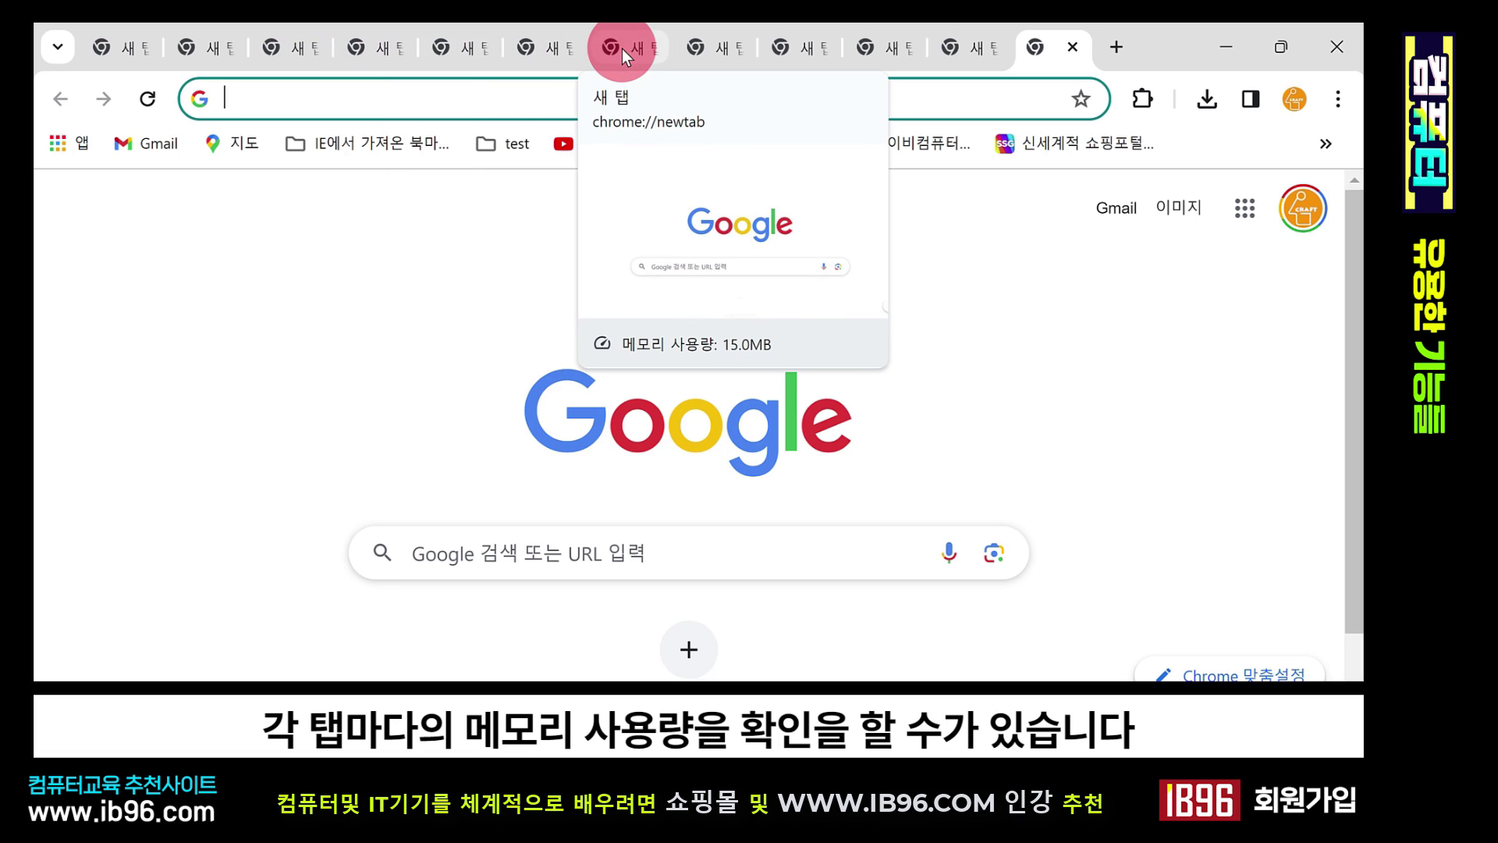
mouse_move(999, 46)
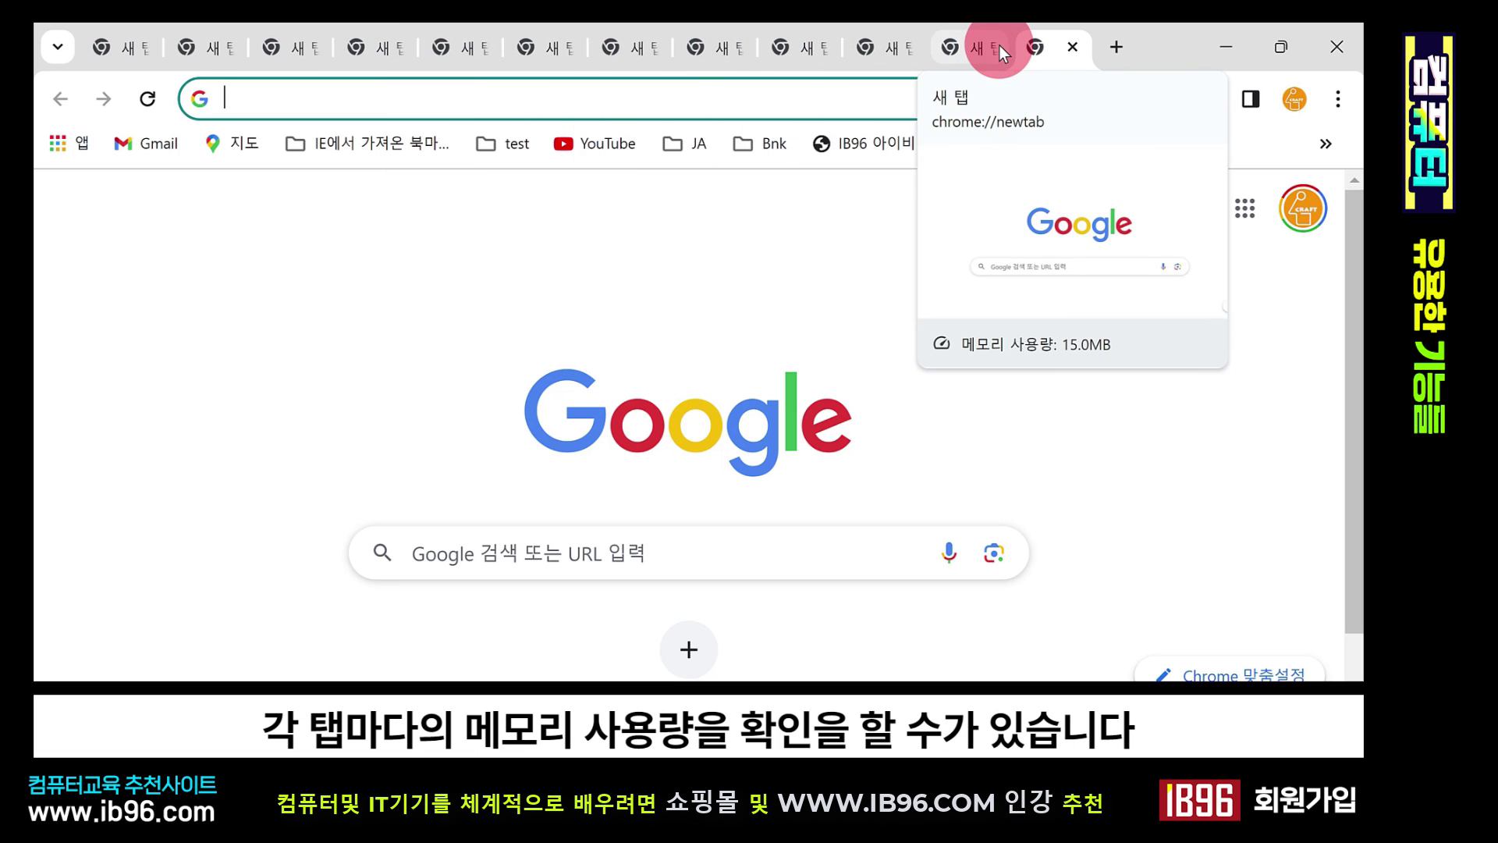
- Load the bookmarked IB96 site in the seventh tab and check that tab's memory usage
click(616, 47)
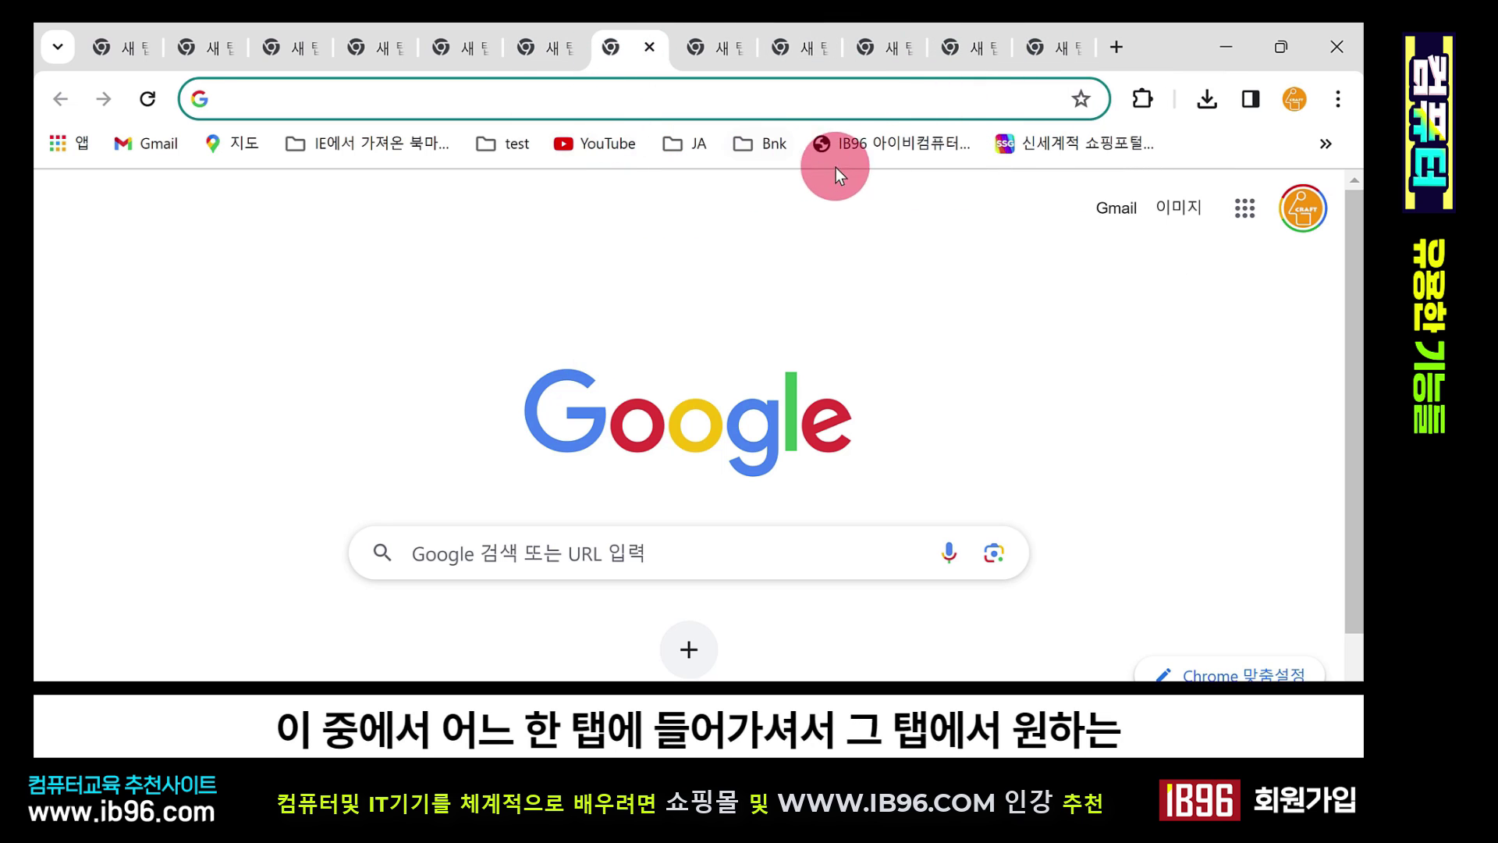
click(858, 143)
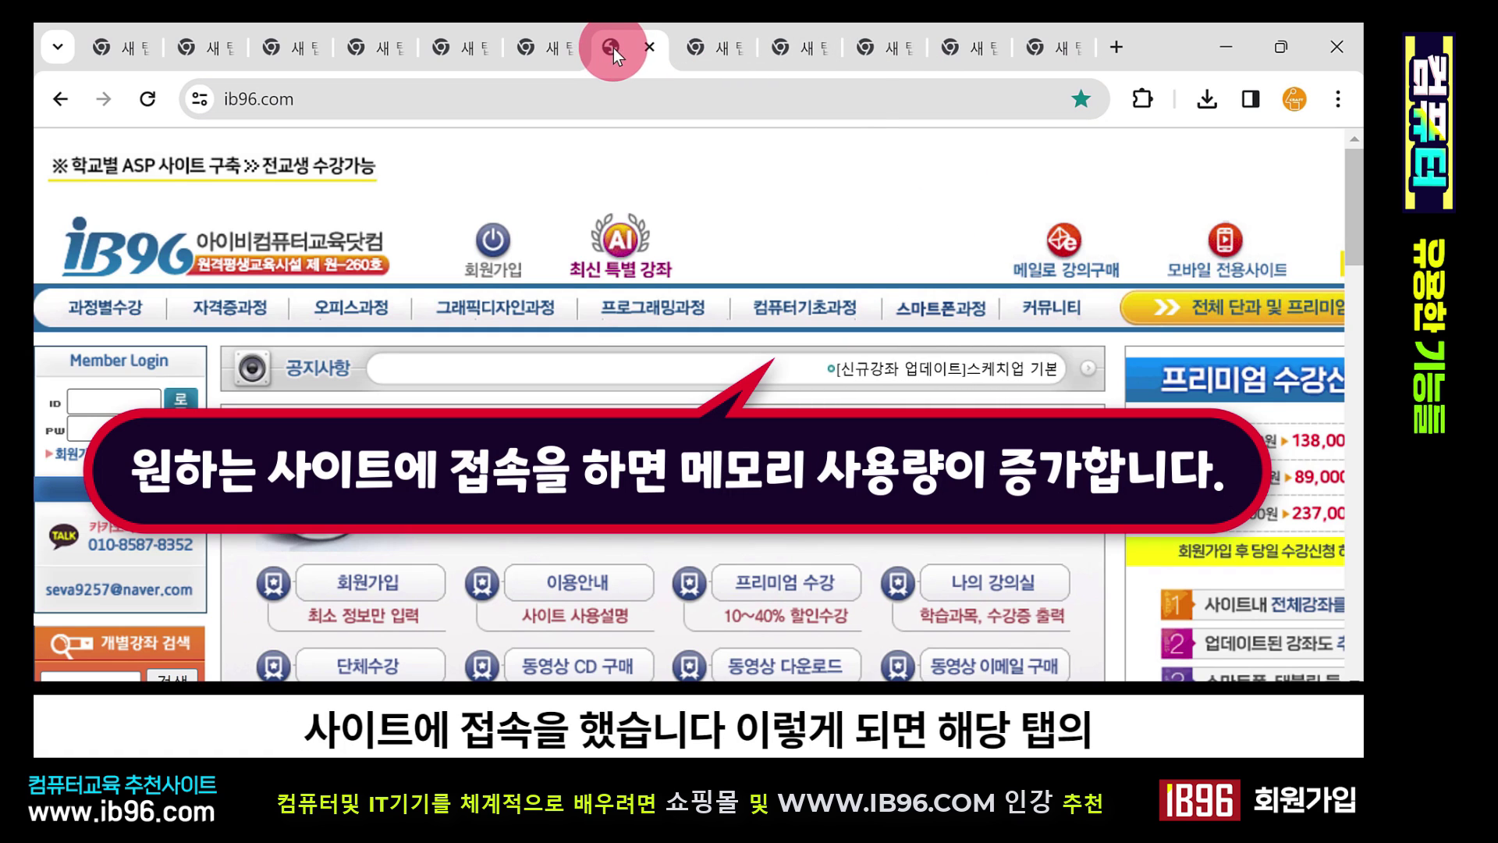
mouse_move(625, 50)
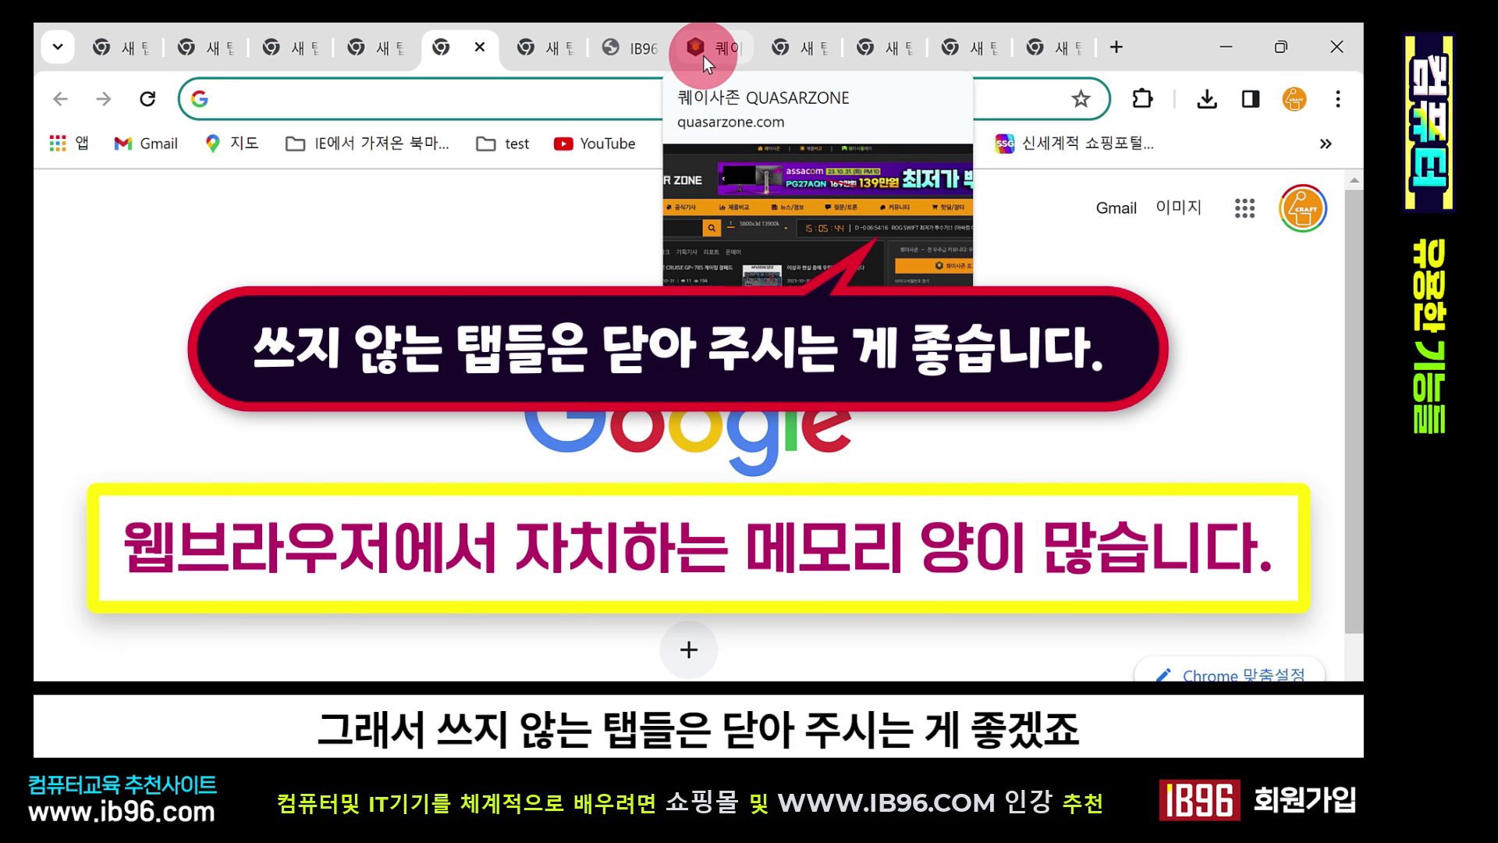
- Close the unused blank tabs around the IB96 and 퀘이사존 tabs one by one
click(484, 48)
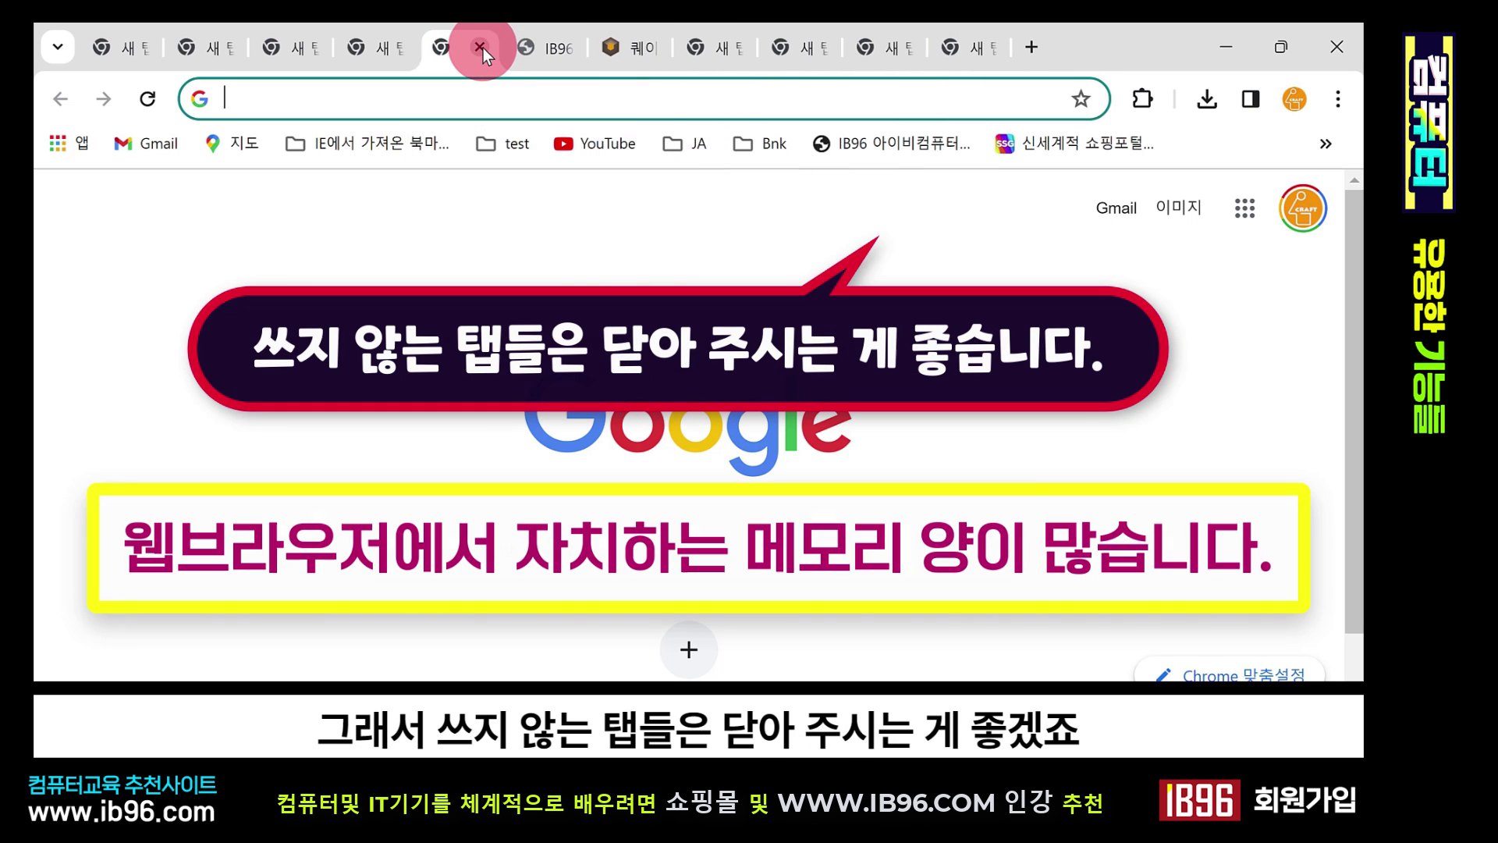
click(484, 48)
click(401, 44)
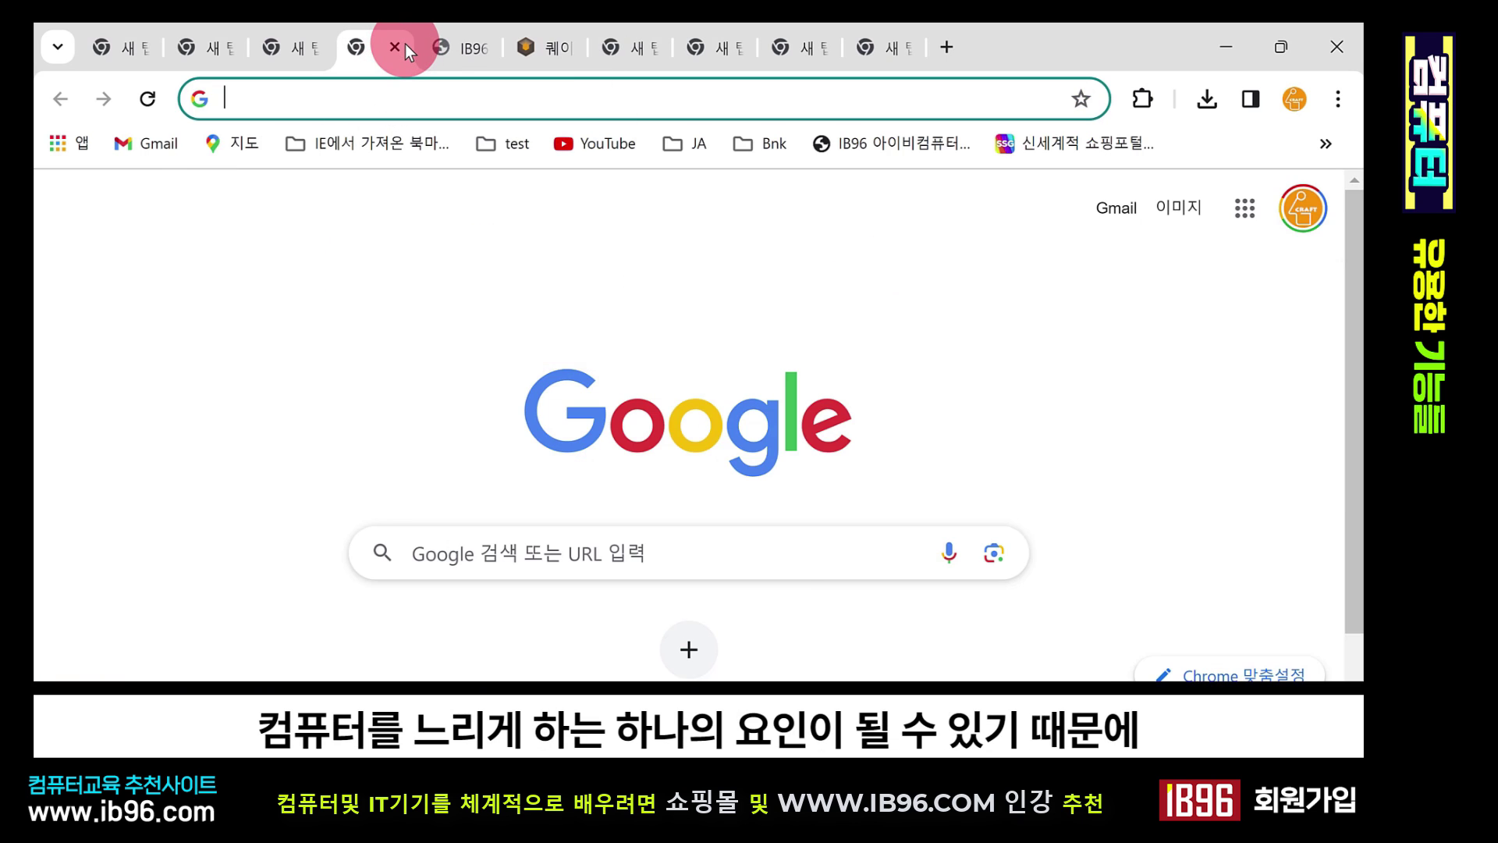
click(397, 47)
click(316, 47)
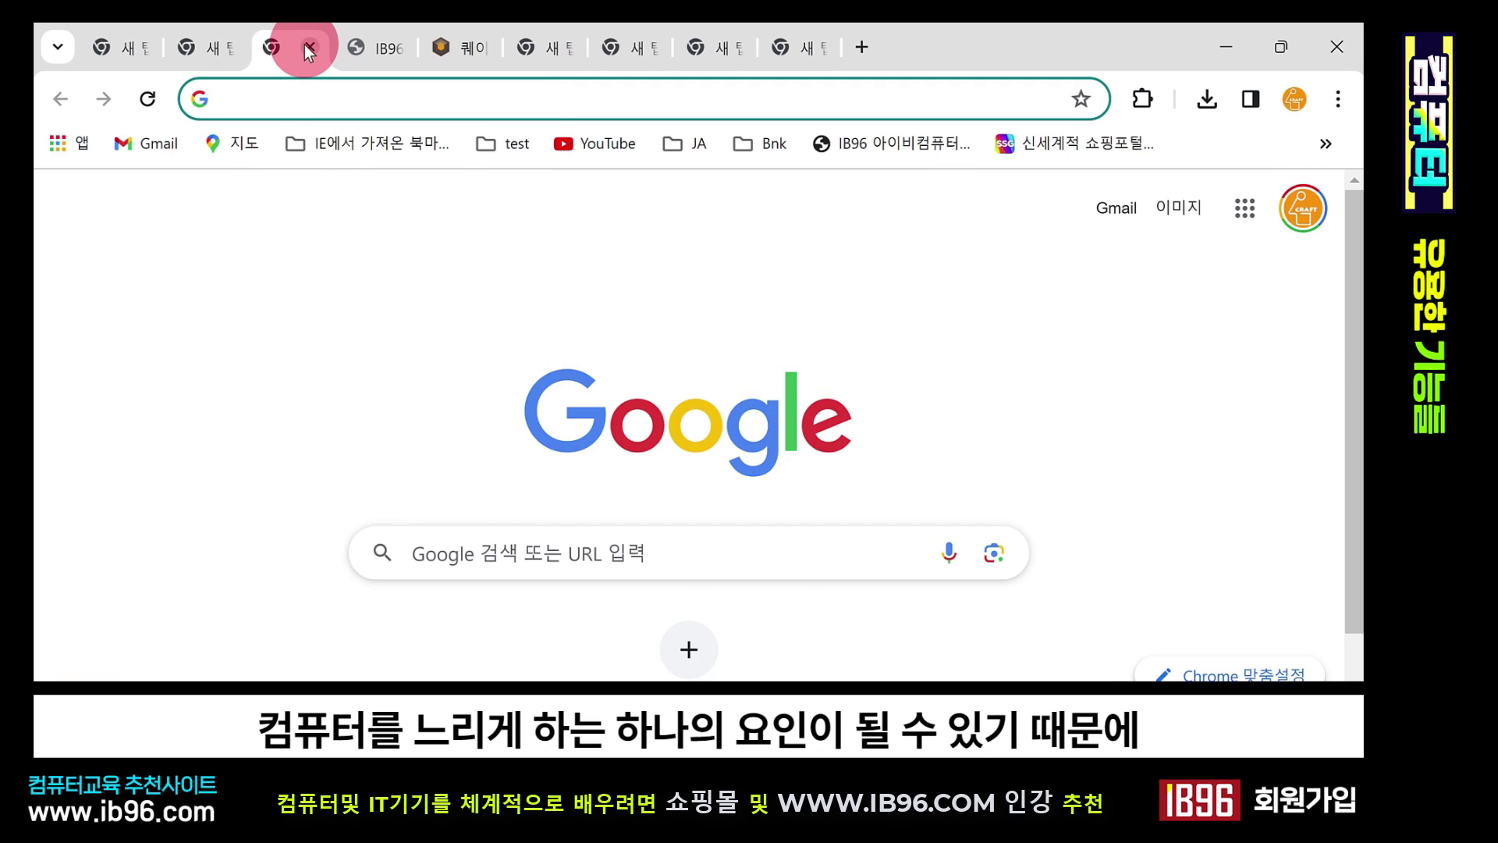
click(316, 47)
click(239, 39)
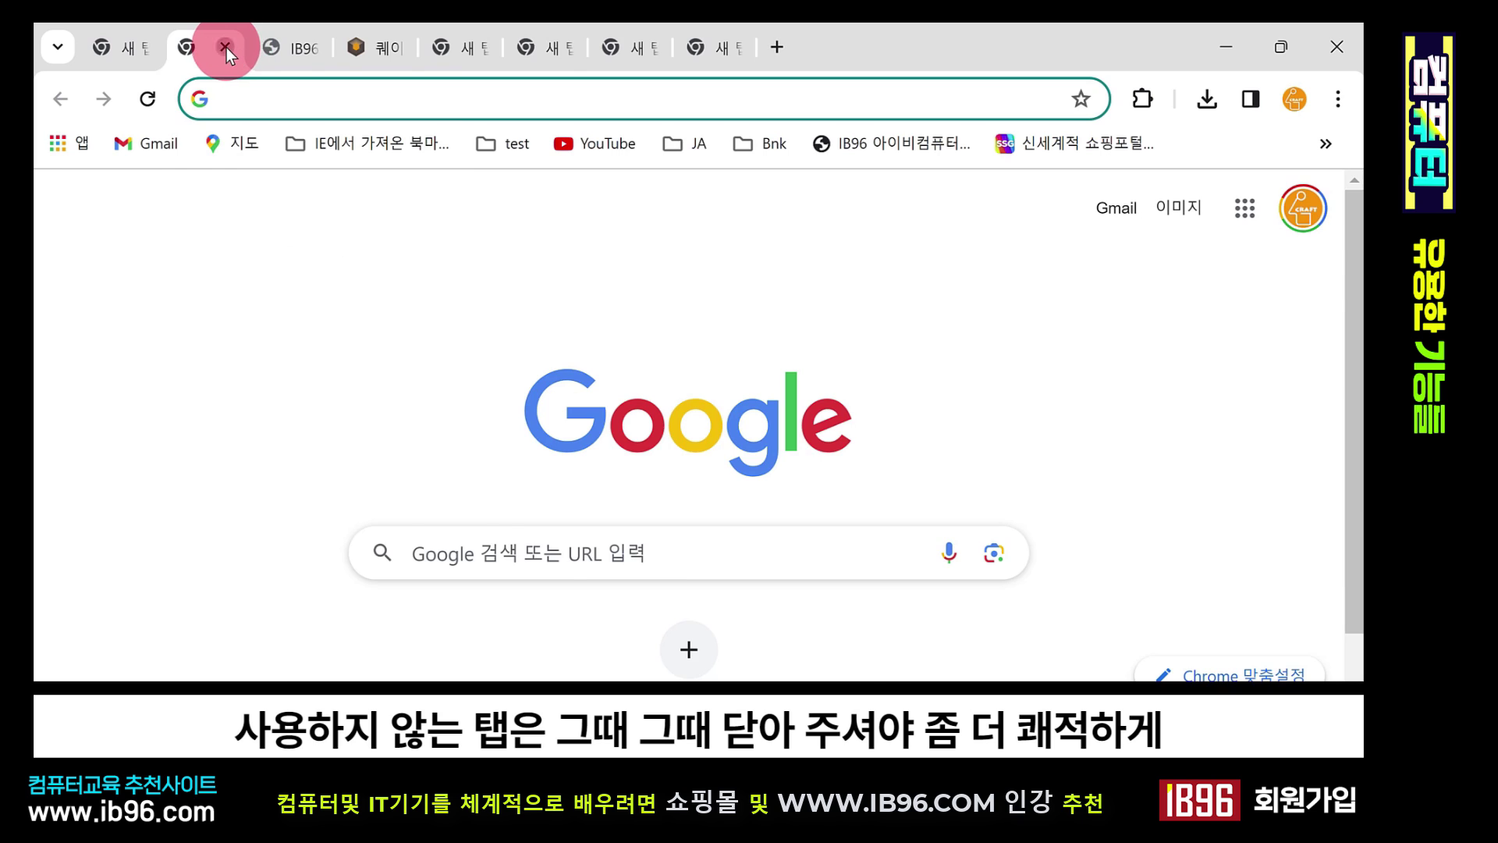
click(226, 48)
click(494, 48)
click(485, 49)
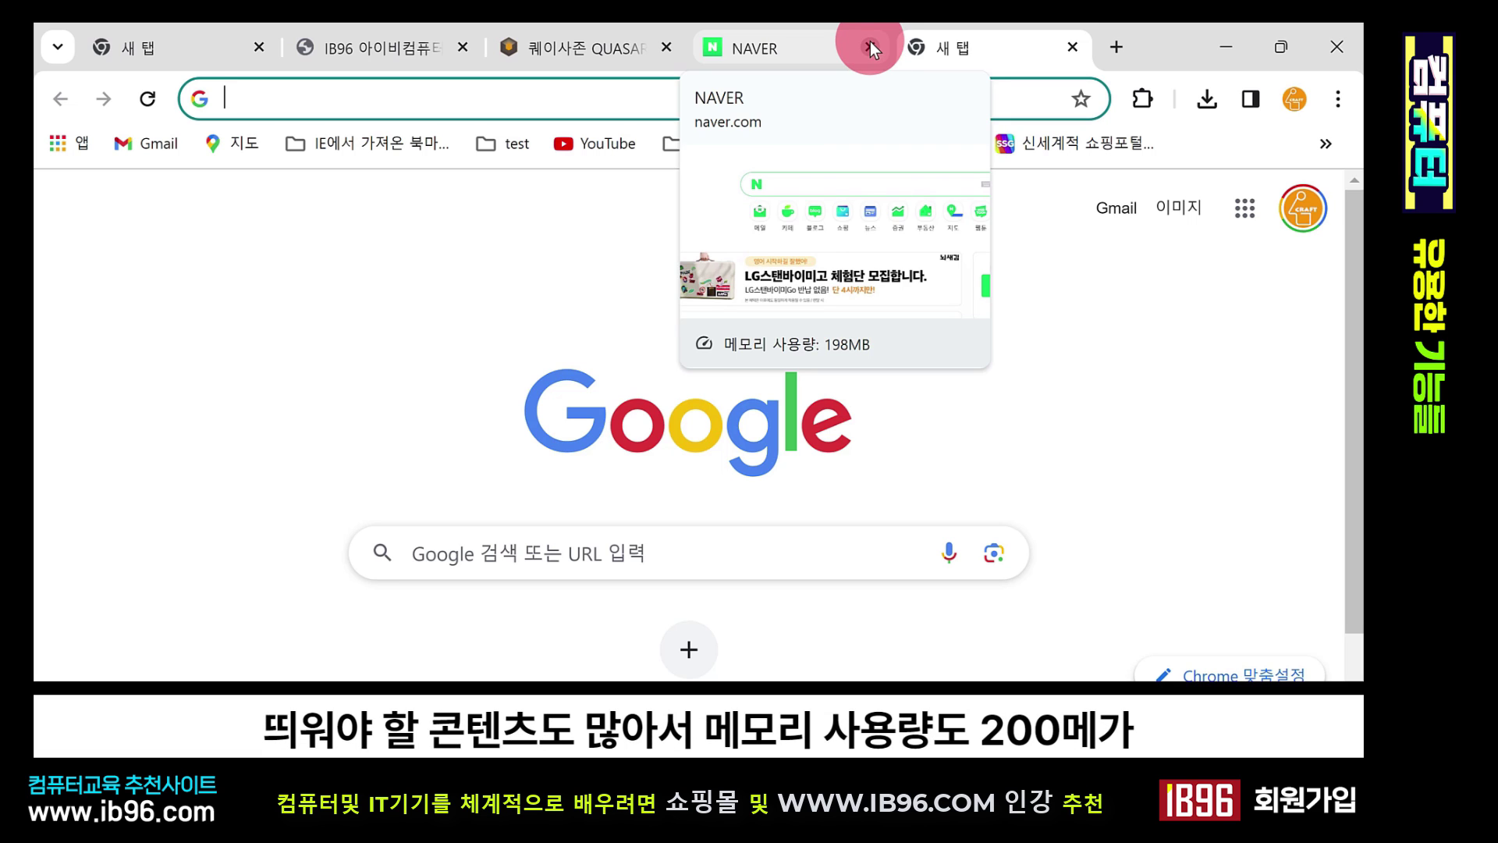
- Compare the memory usage of the 퀘이사존 and NAVER tabs, and close the NAVER tab
mouse_move(503, 32)
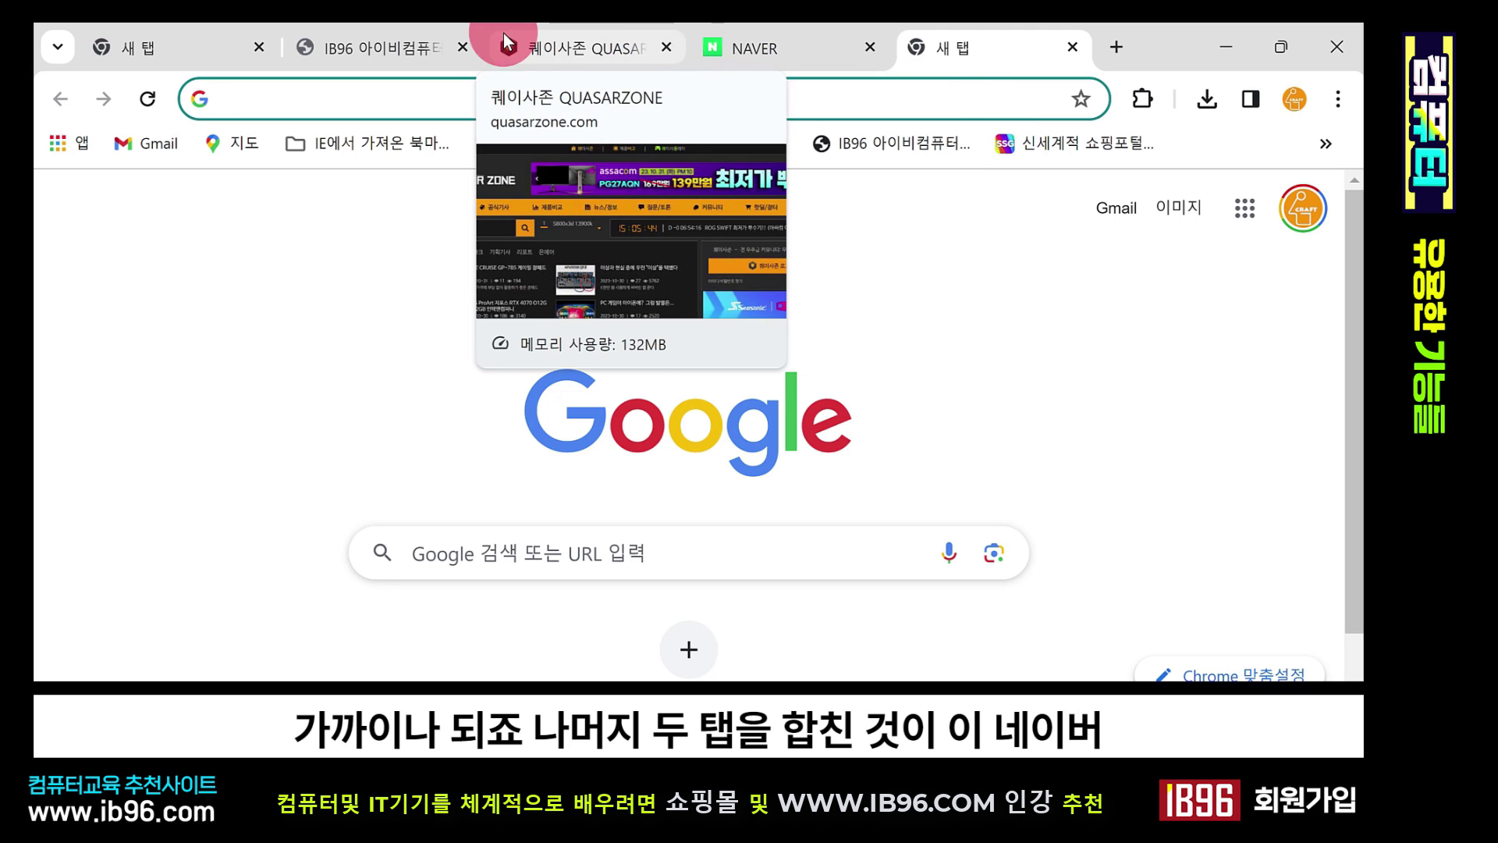
mouse_move(762, 49)
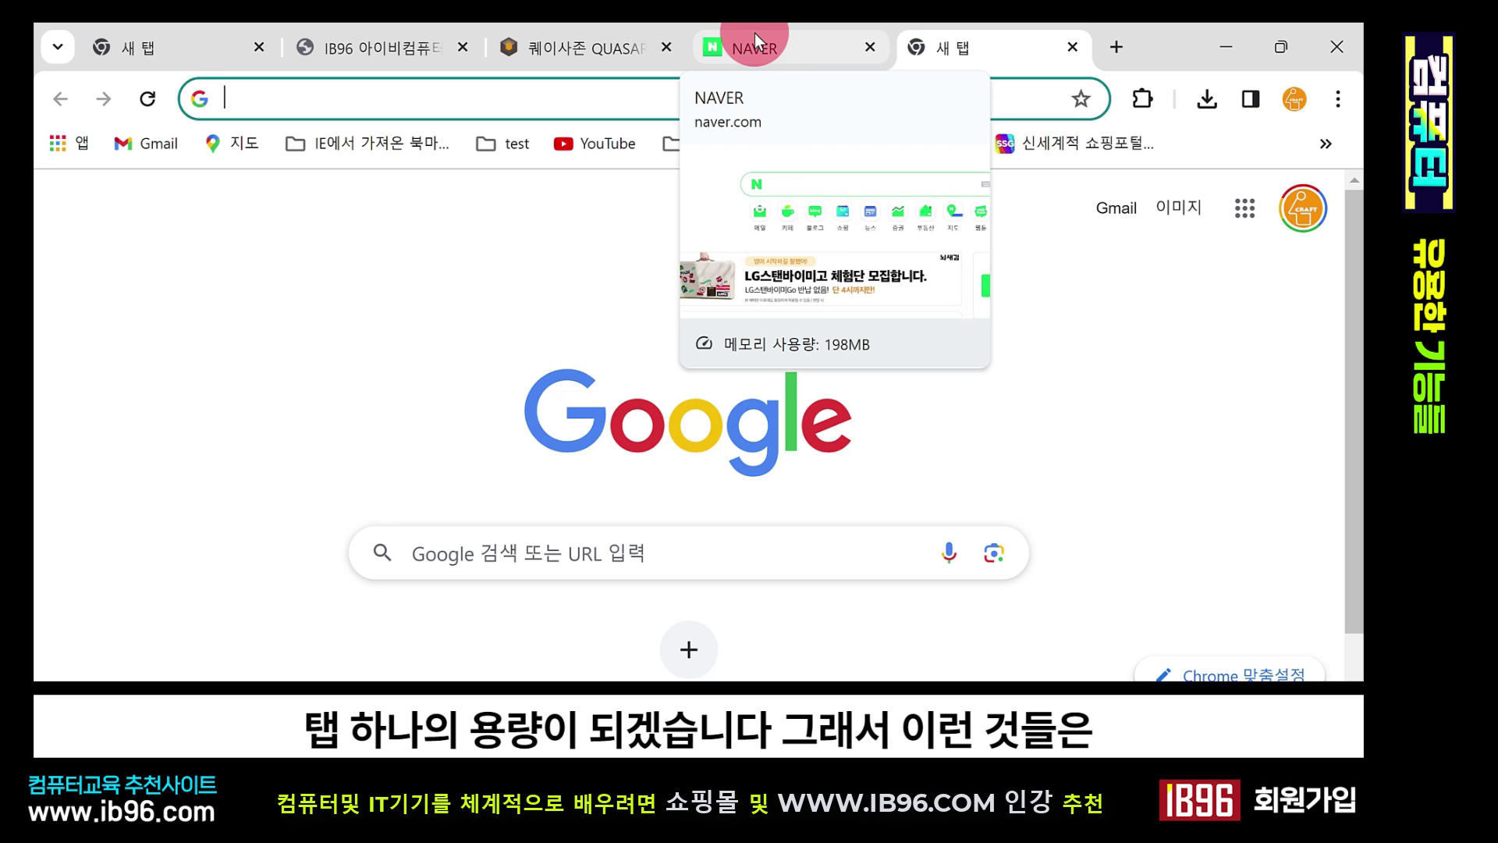
click(871, 48)
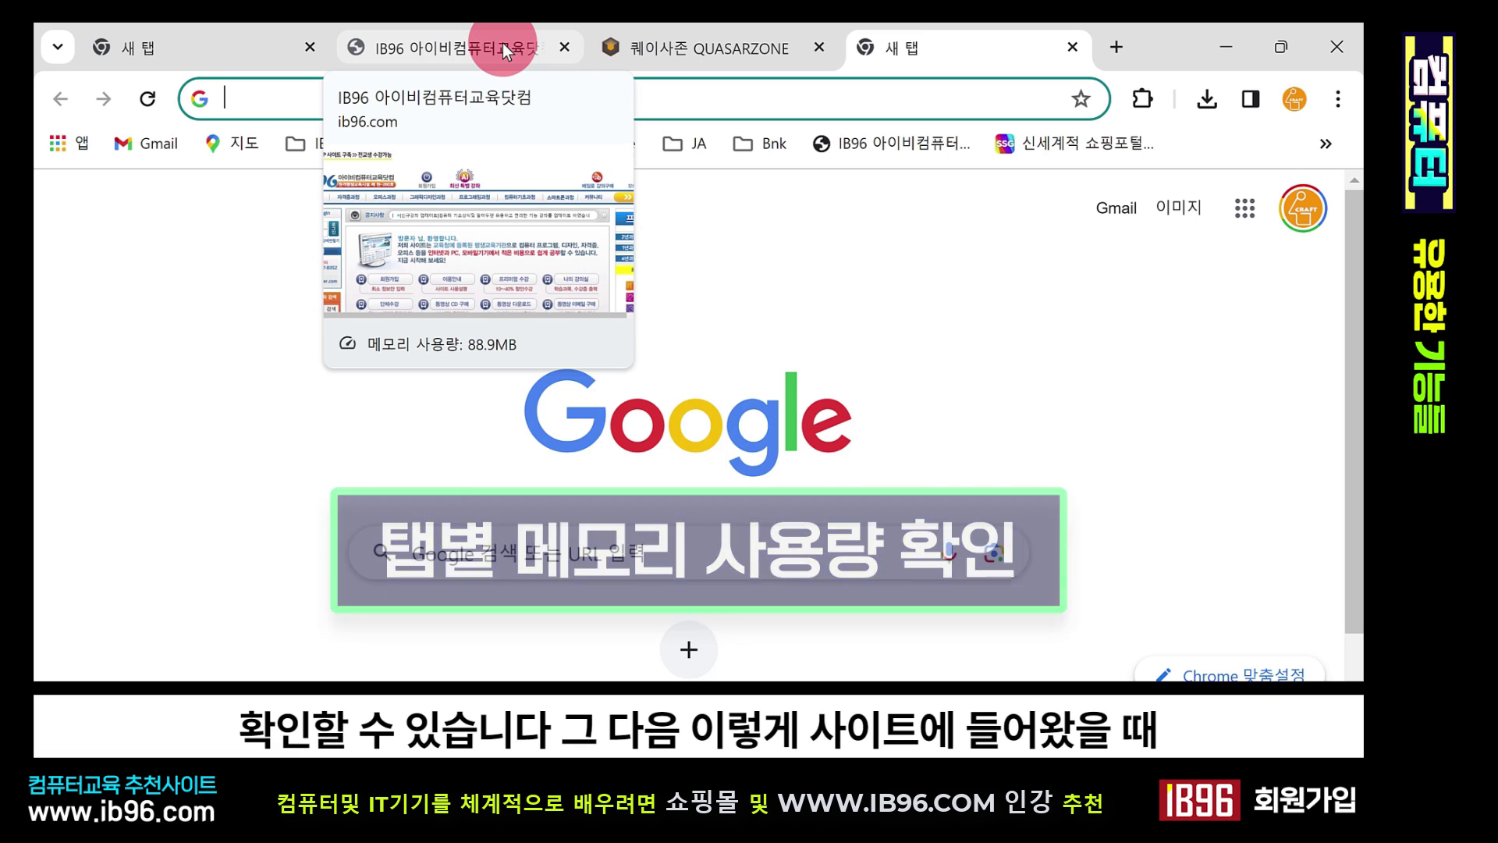
- Switch to the IB96 tab and examine the options in the tab's context menu
click(503, 43)
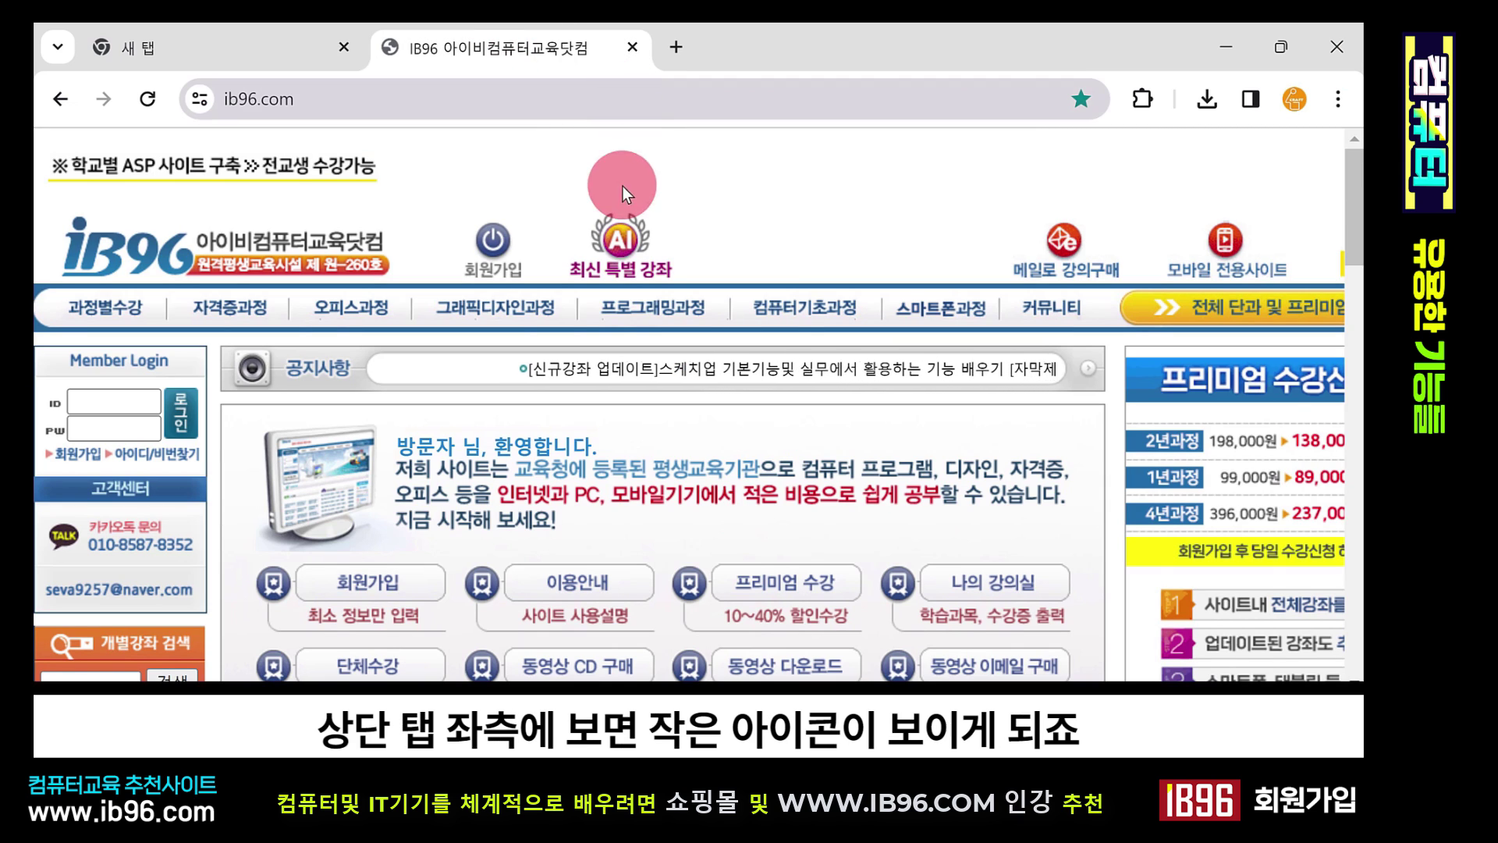
mouse_move(385, 51)
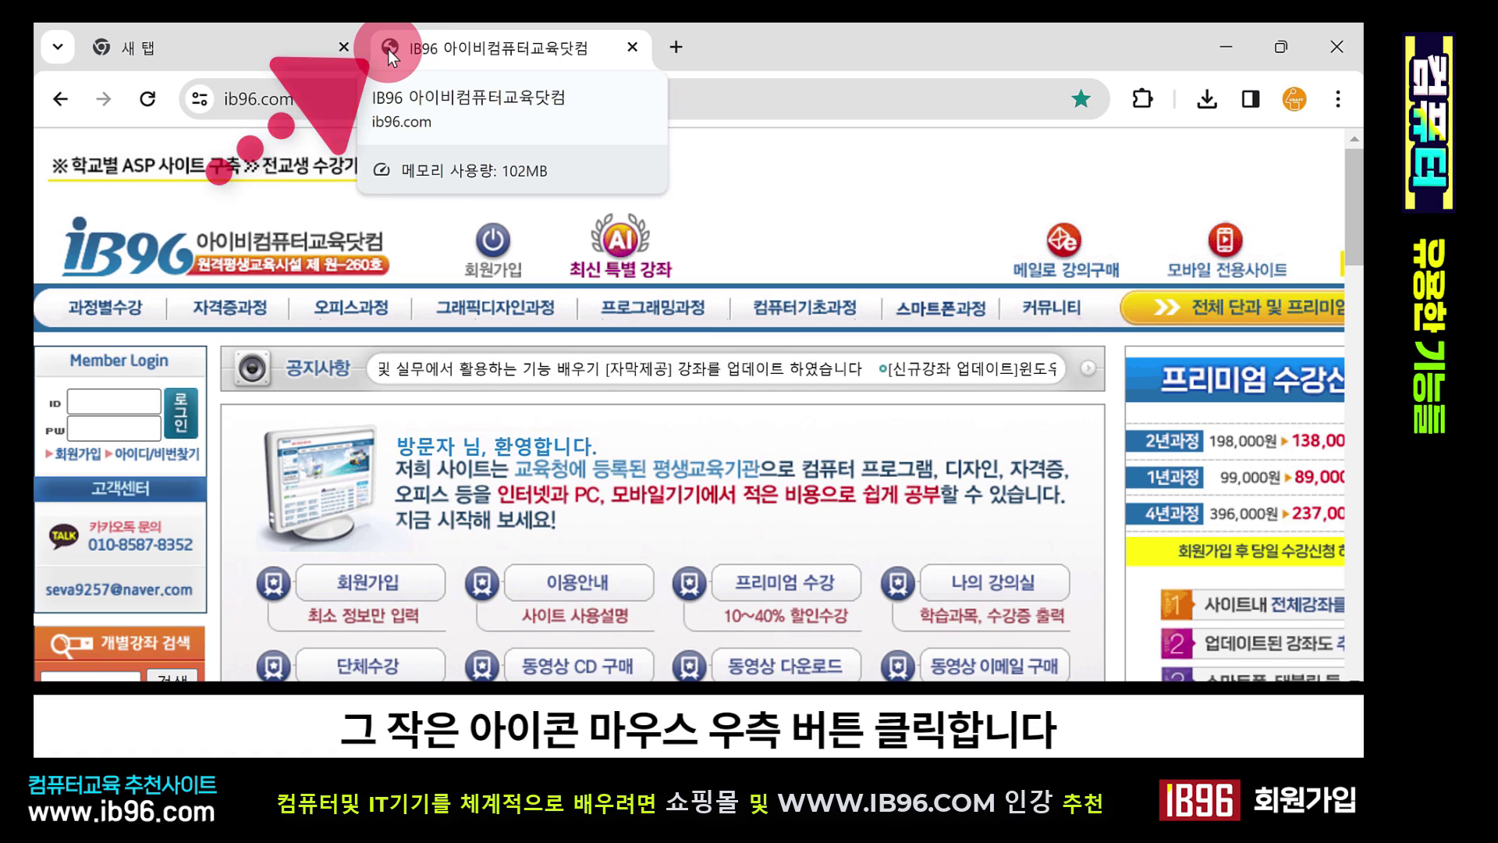
right_click(387, 49)
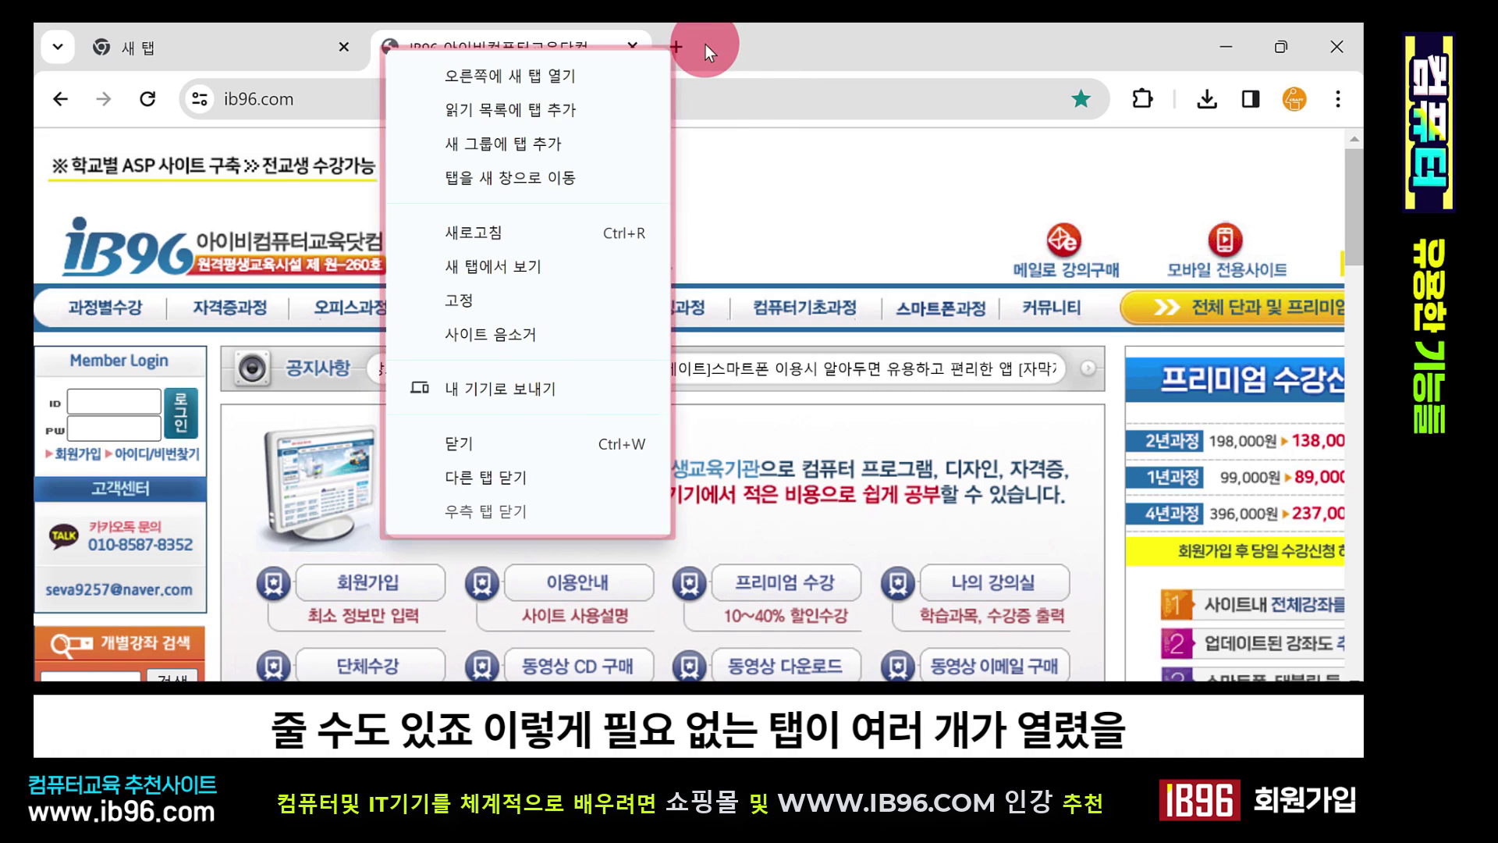
- Dismiss the tab's context menu and open three more blank tabs
click(679, 45)
click(678, 45)
click(963, 47)
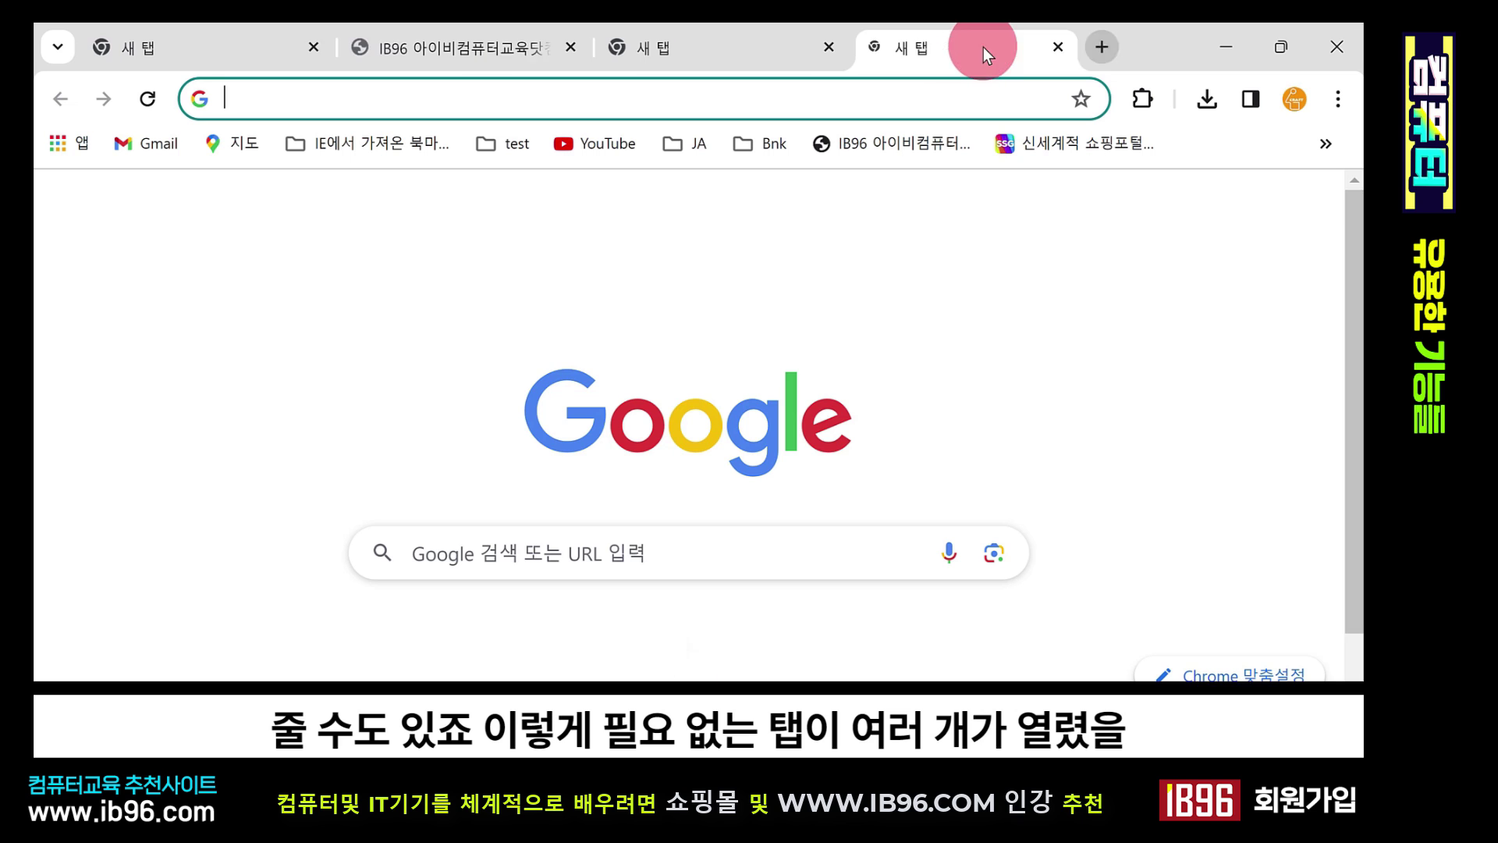
click(1113, 44)
- Return to the IB96 tab and close all other tabs with 다른 탭 닫기
click(386, 47)
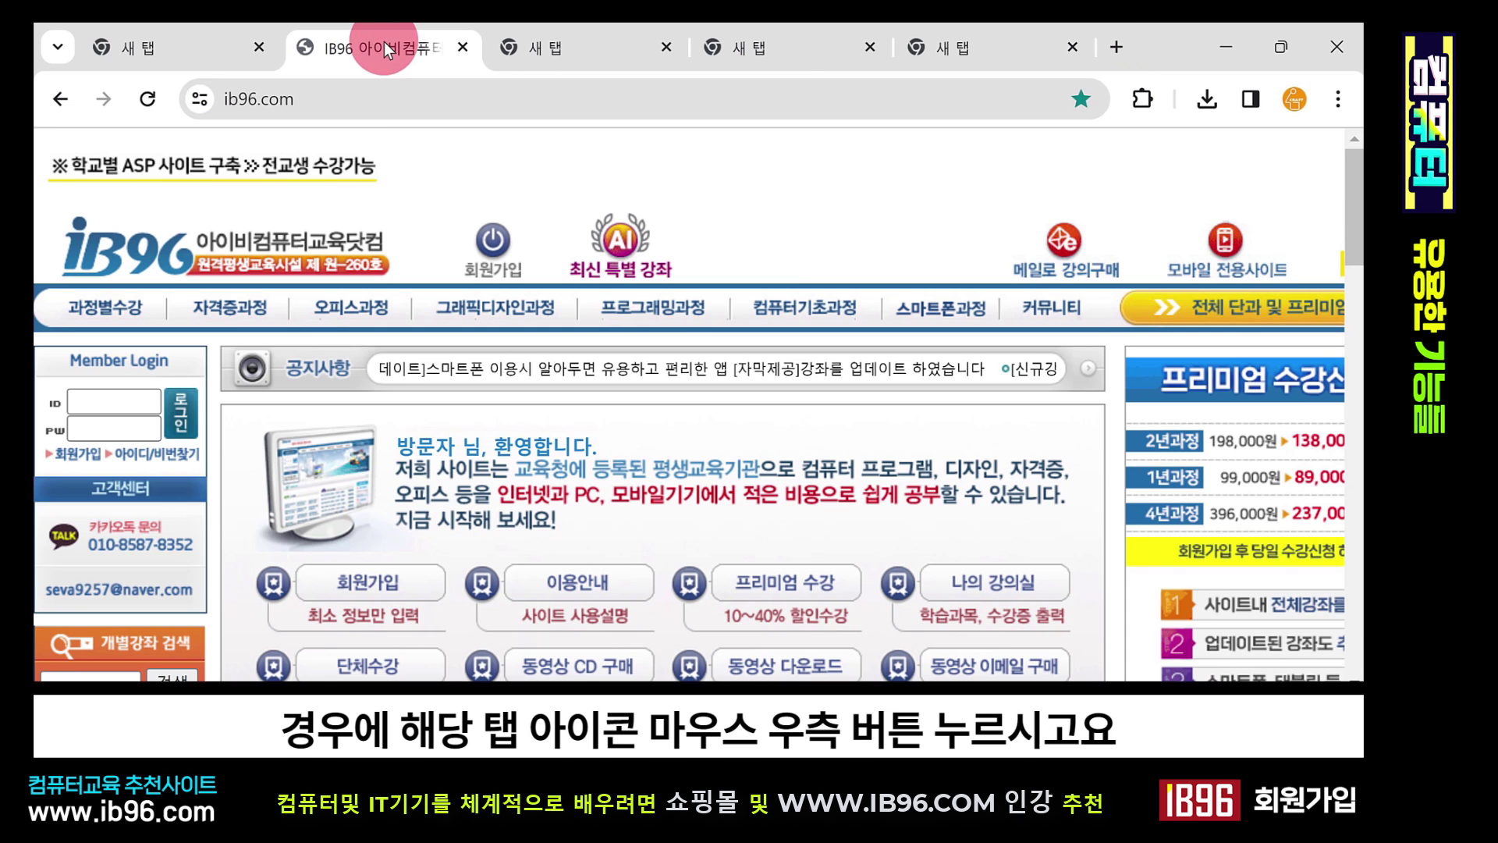
right_click(303, 48)
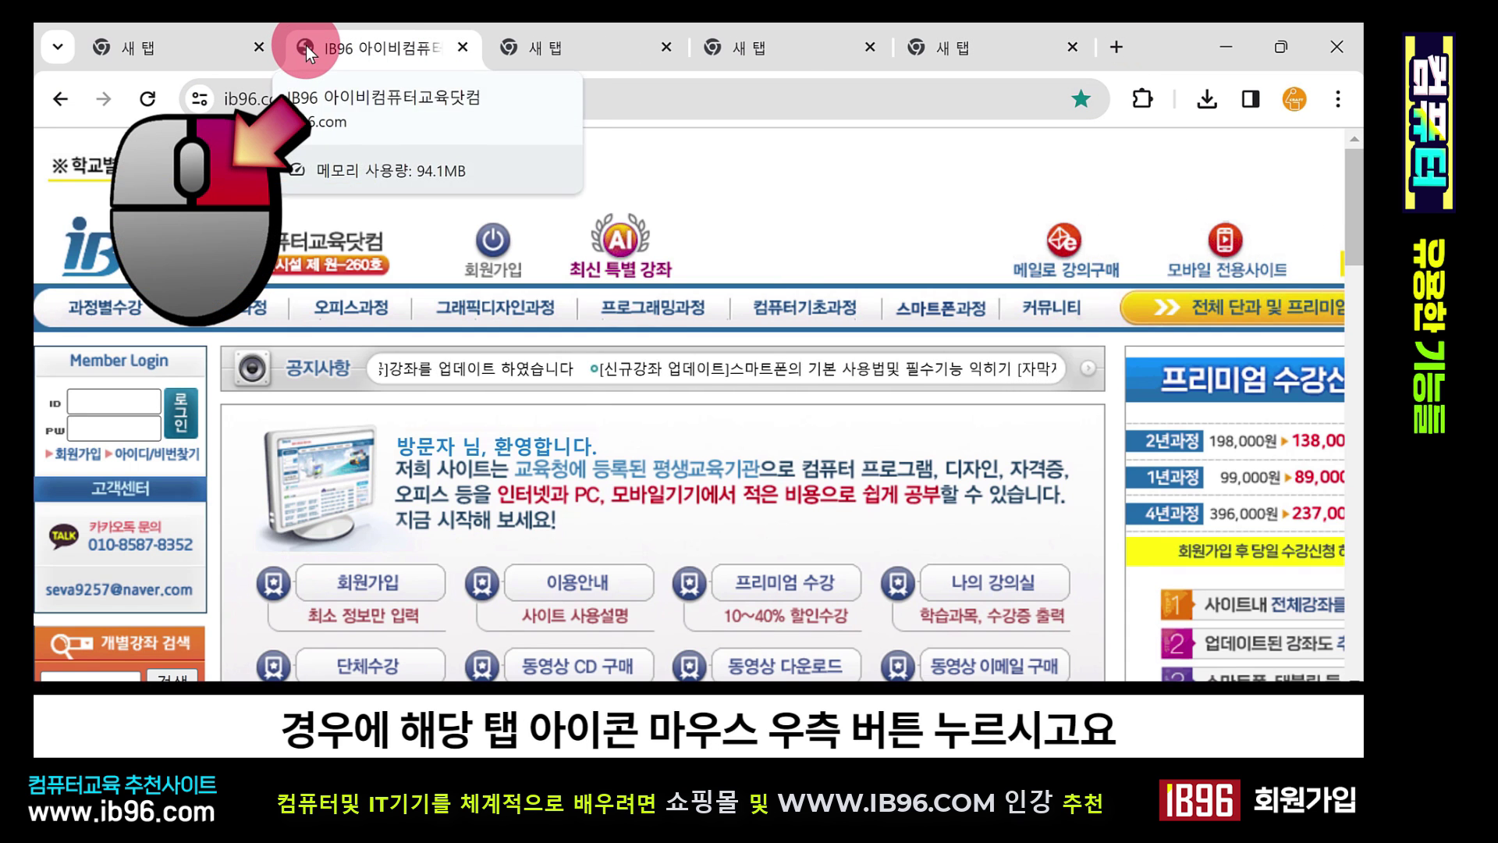
right_click(306, 46)
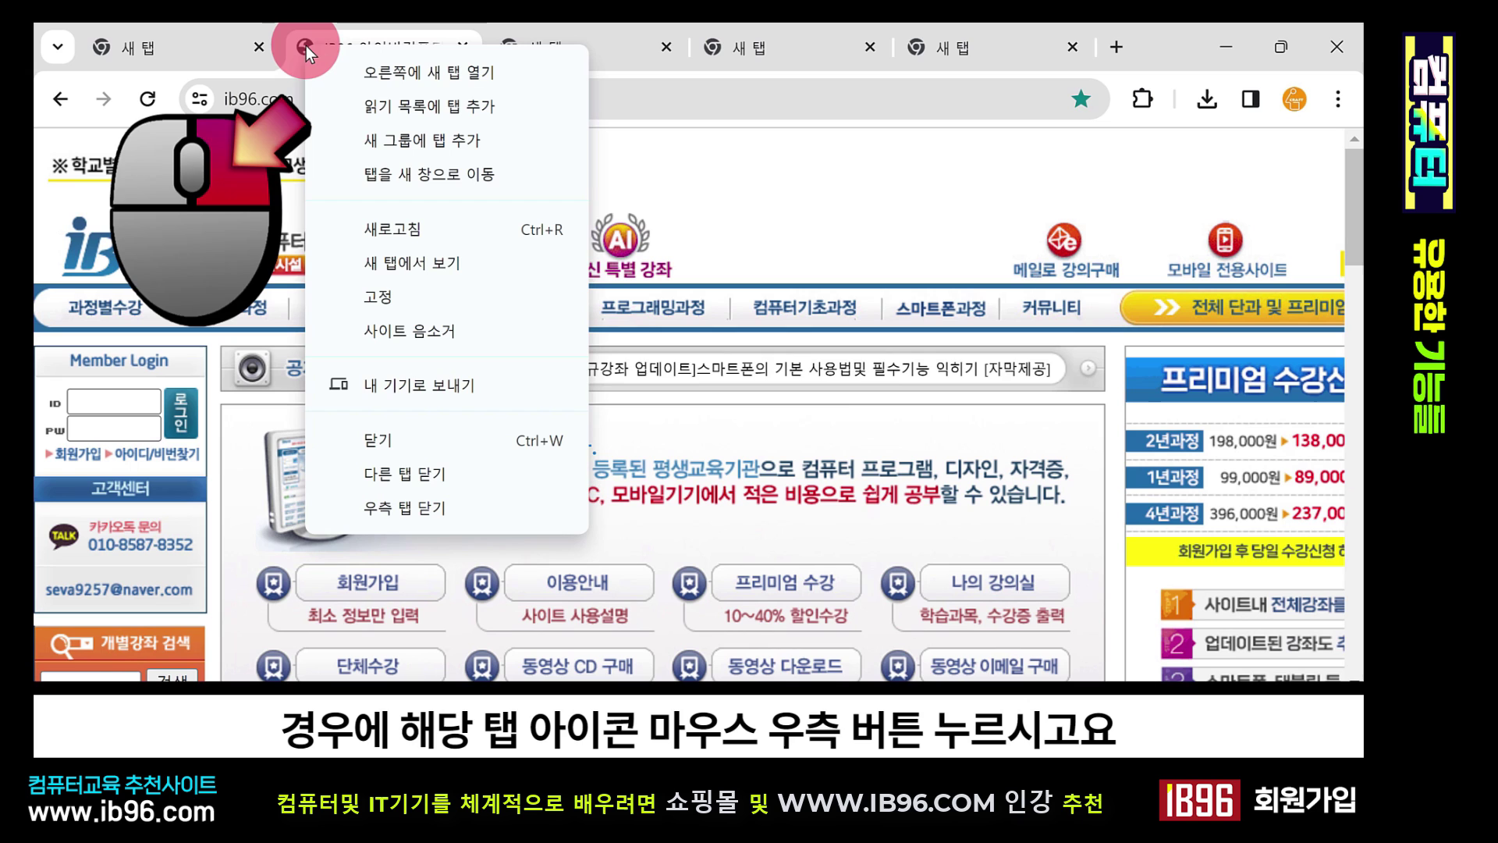
click(435, 479)
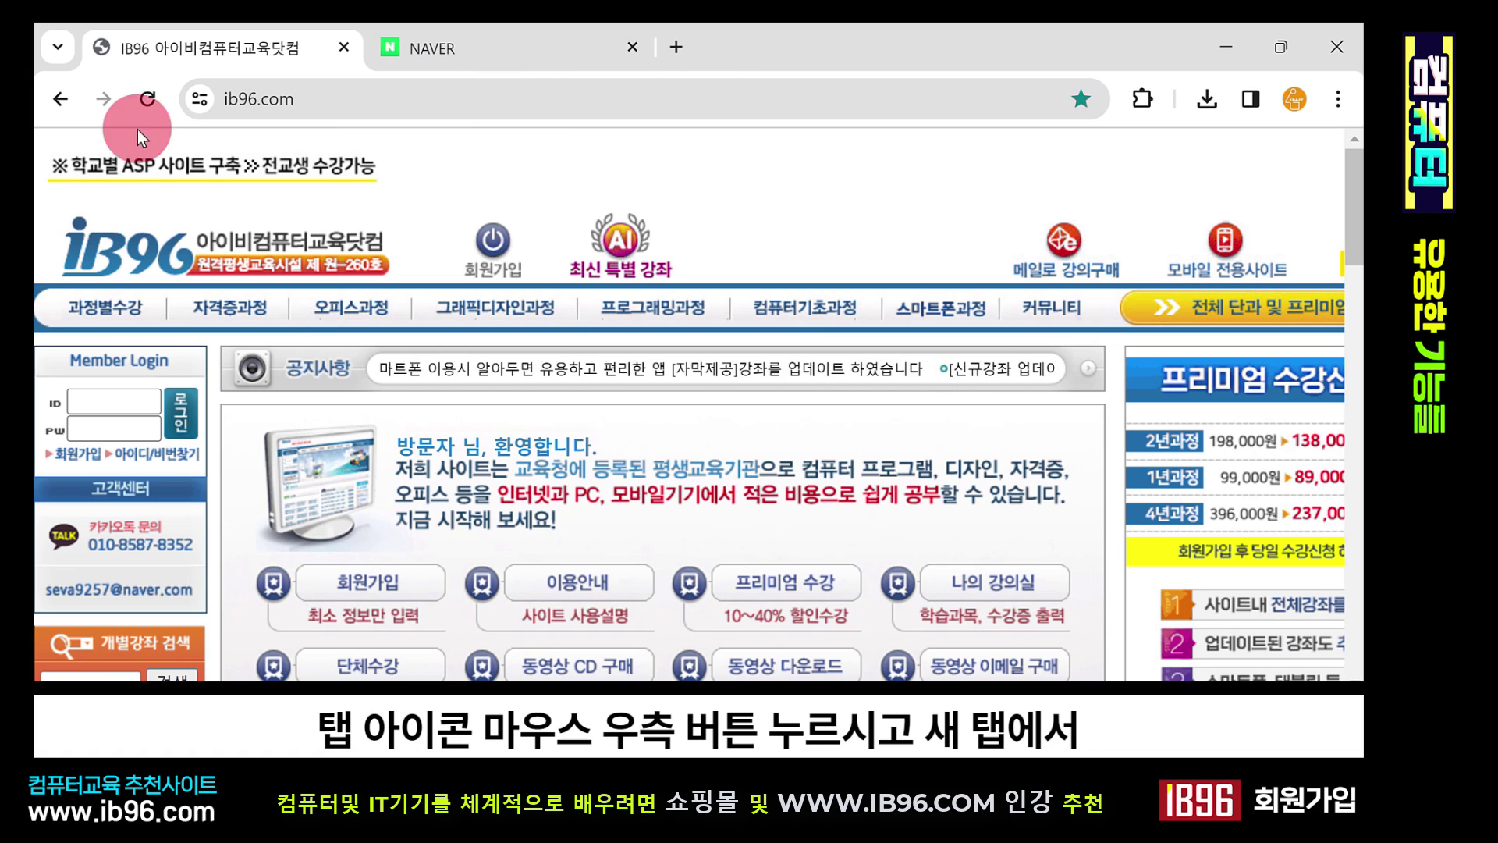
- Duplicate the IB96 tab with 새 탭에서 보기, and close one of the two identical tabs
right_click(101, 46)
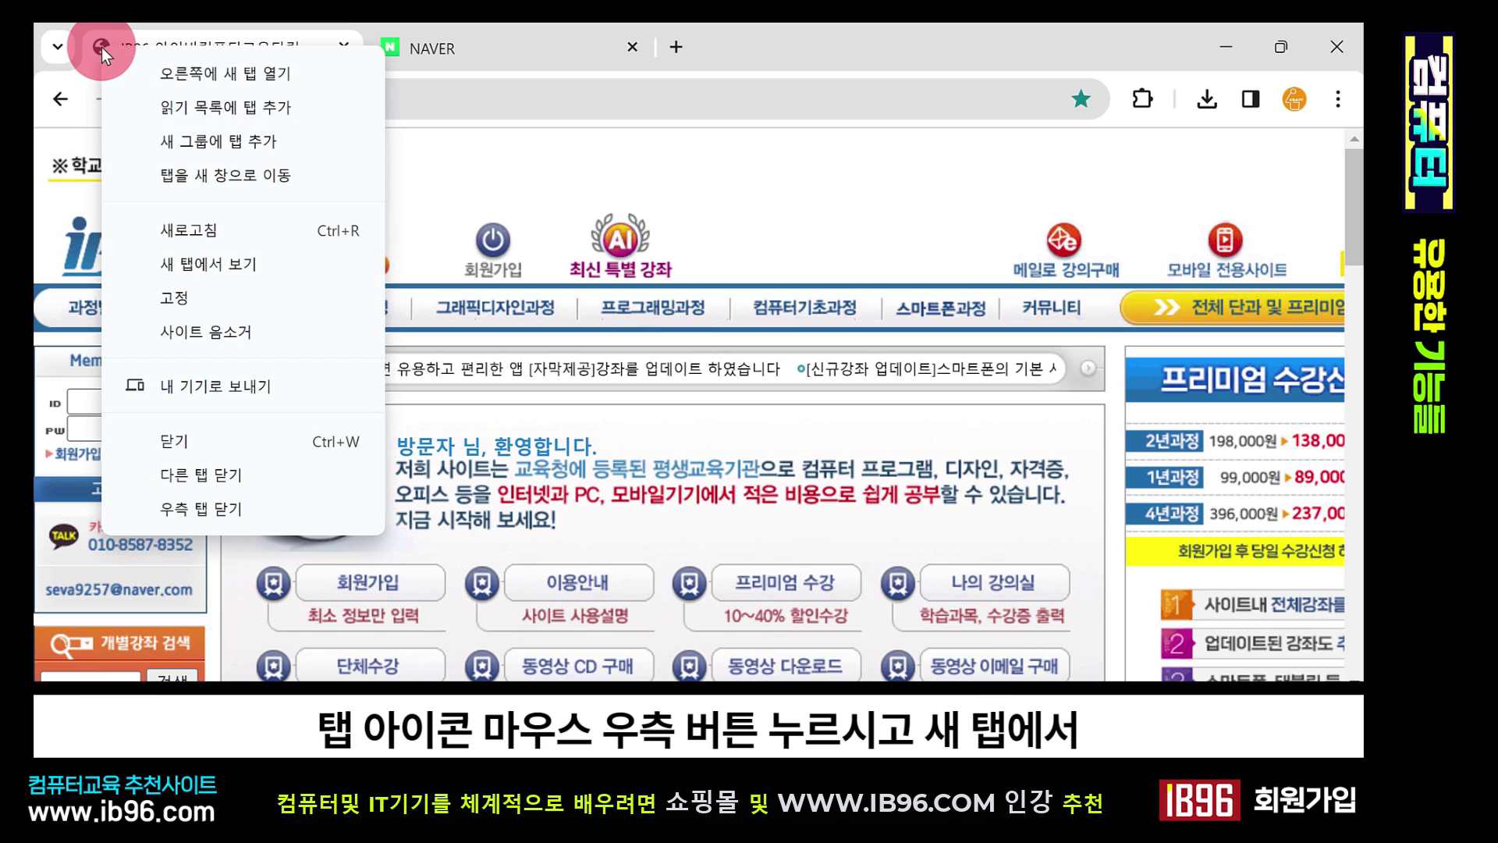
click(272, 262)
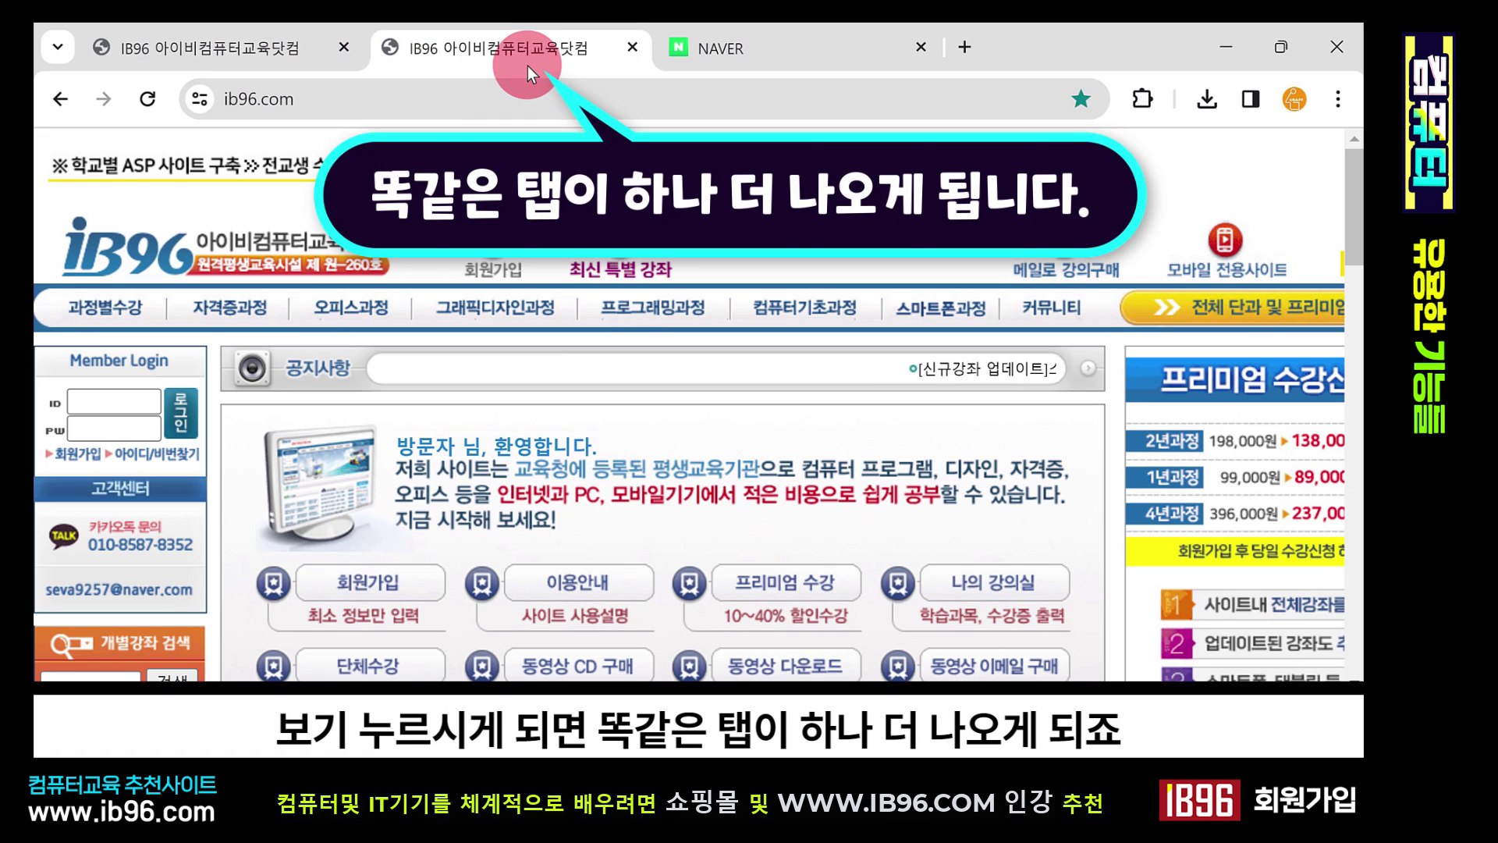
click(330, 54)
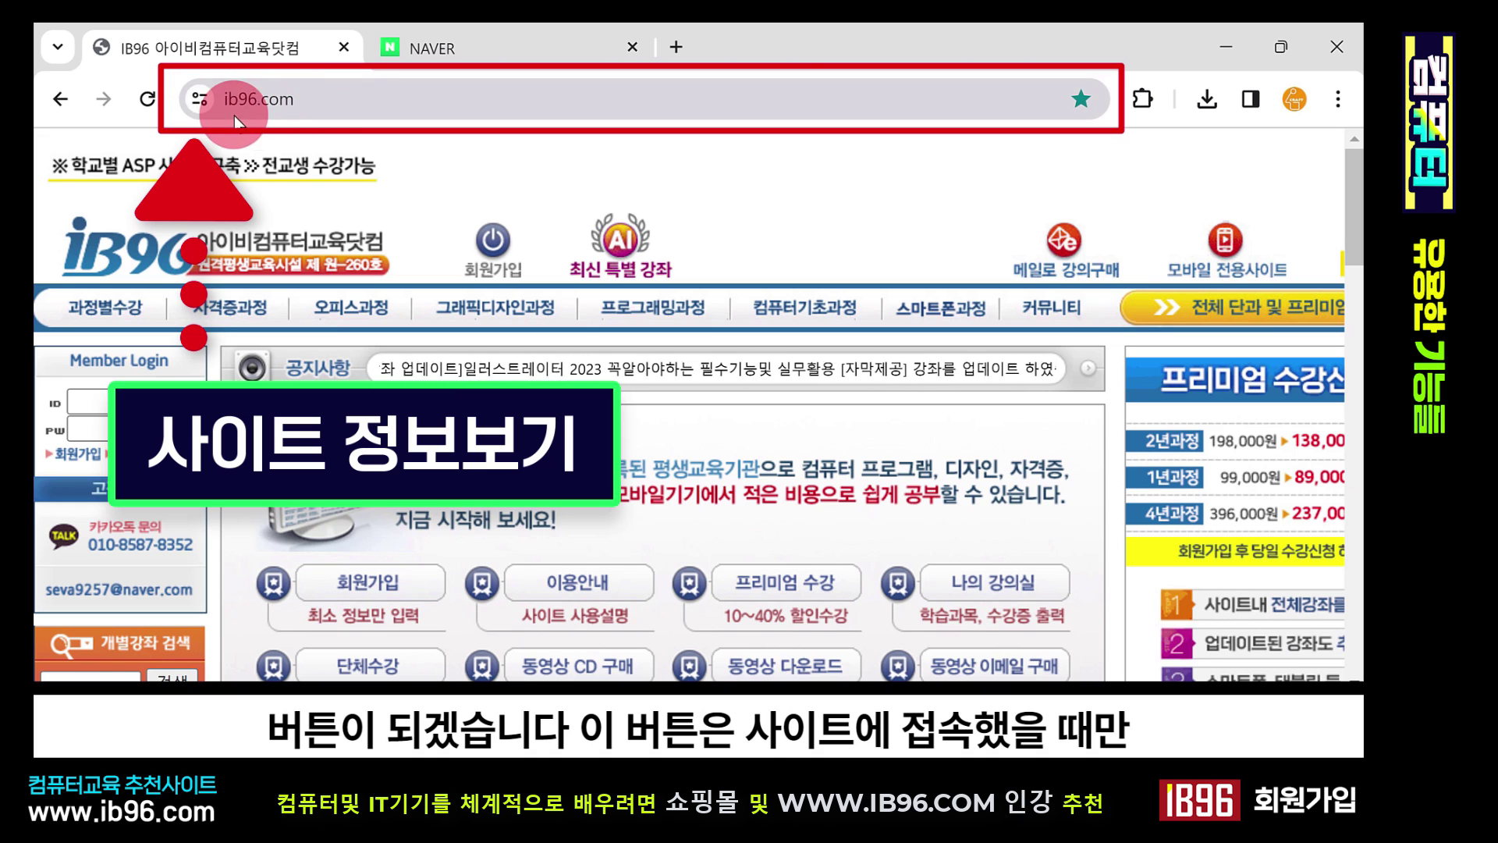
- Open a blank tab to compare address bars, and return to the IB96 tab to view its connection security details
key(ctrl+t)
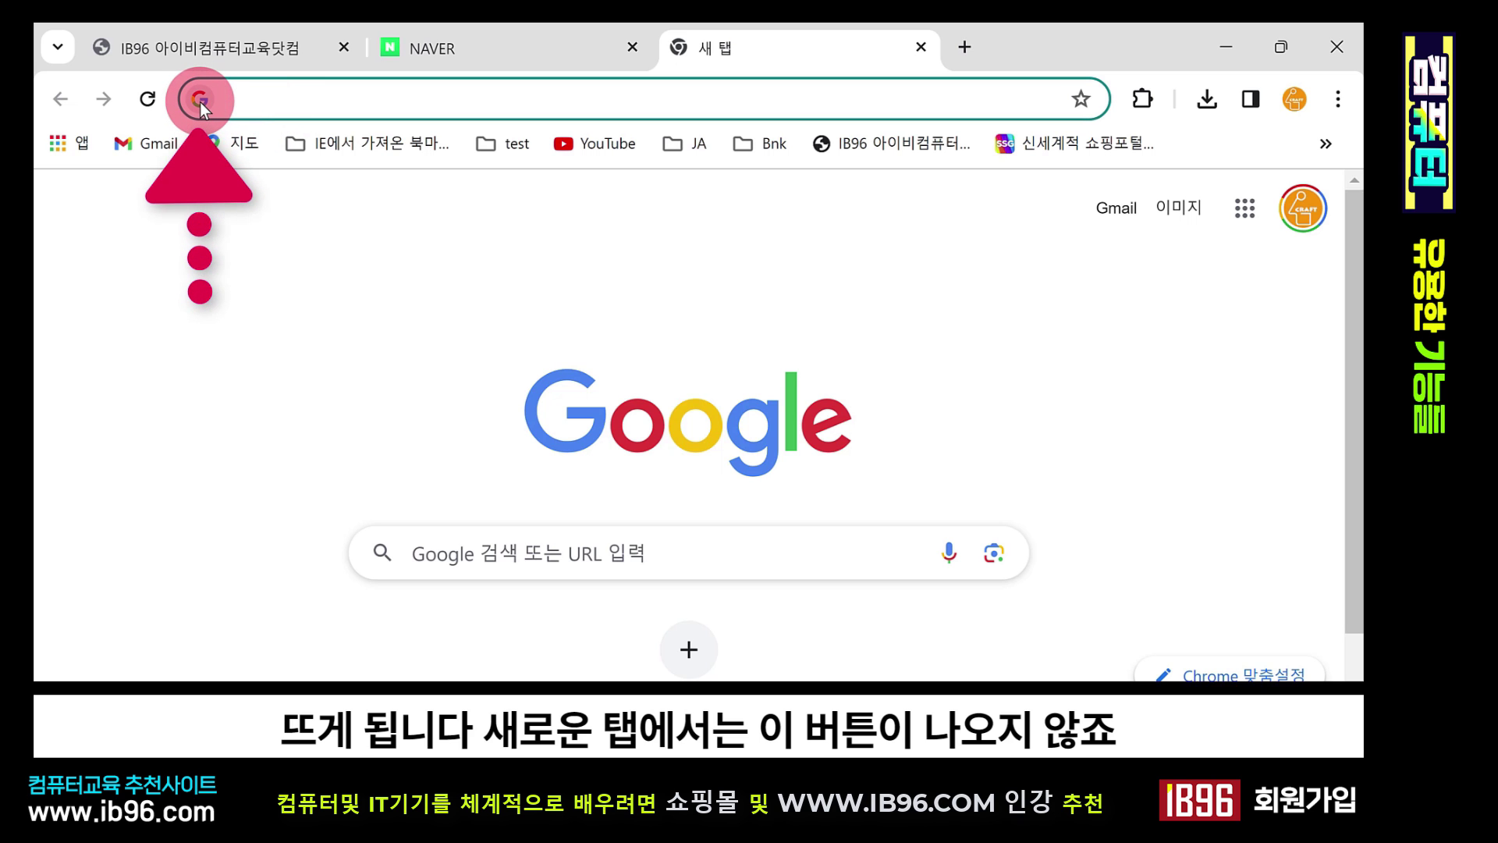
click(270, 49)
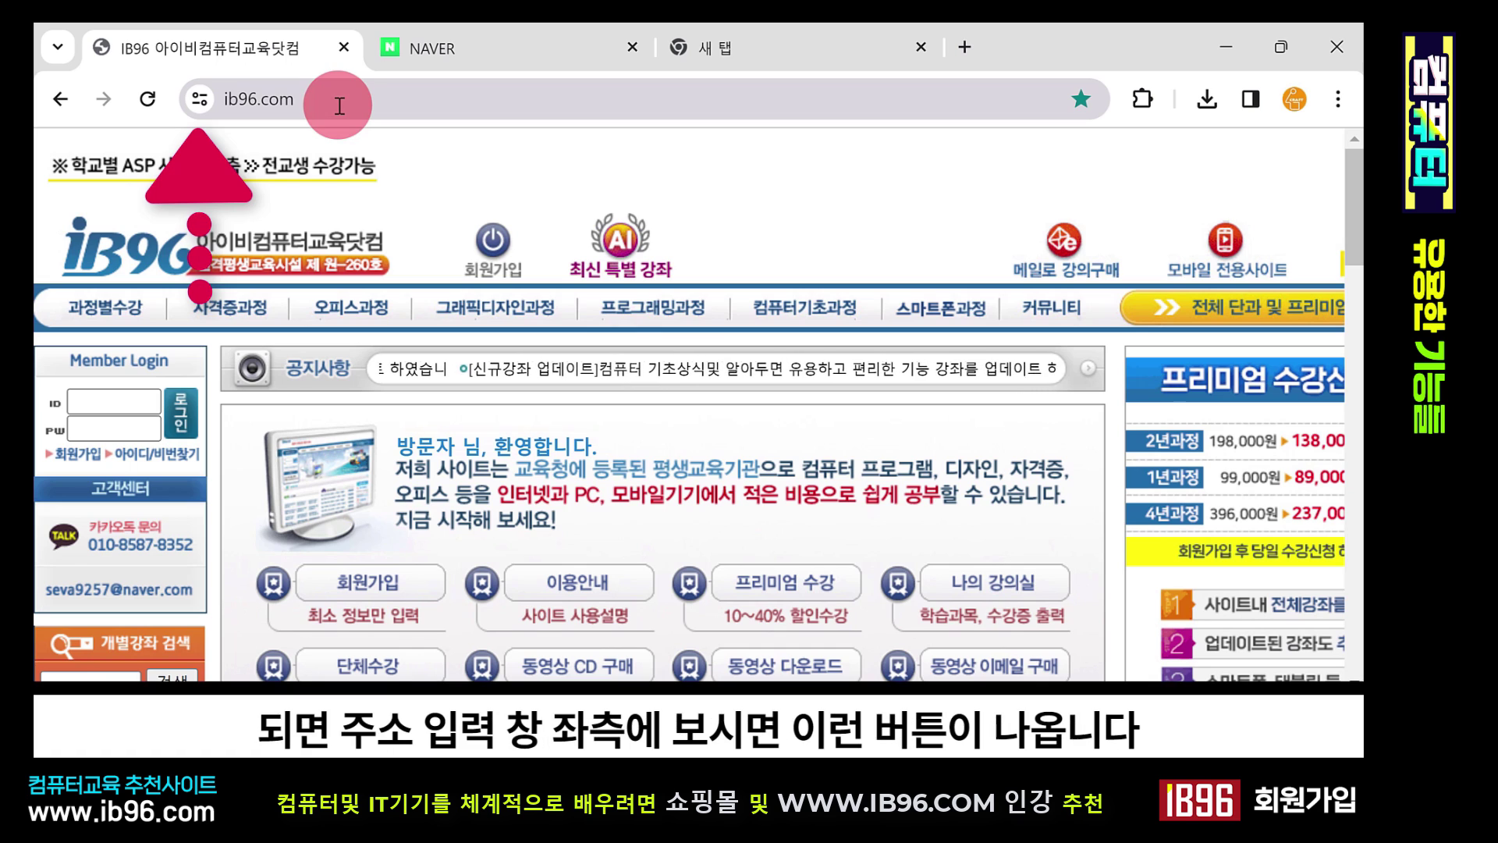
click(198, 96)
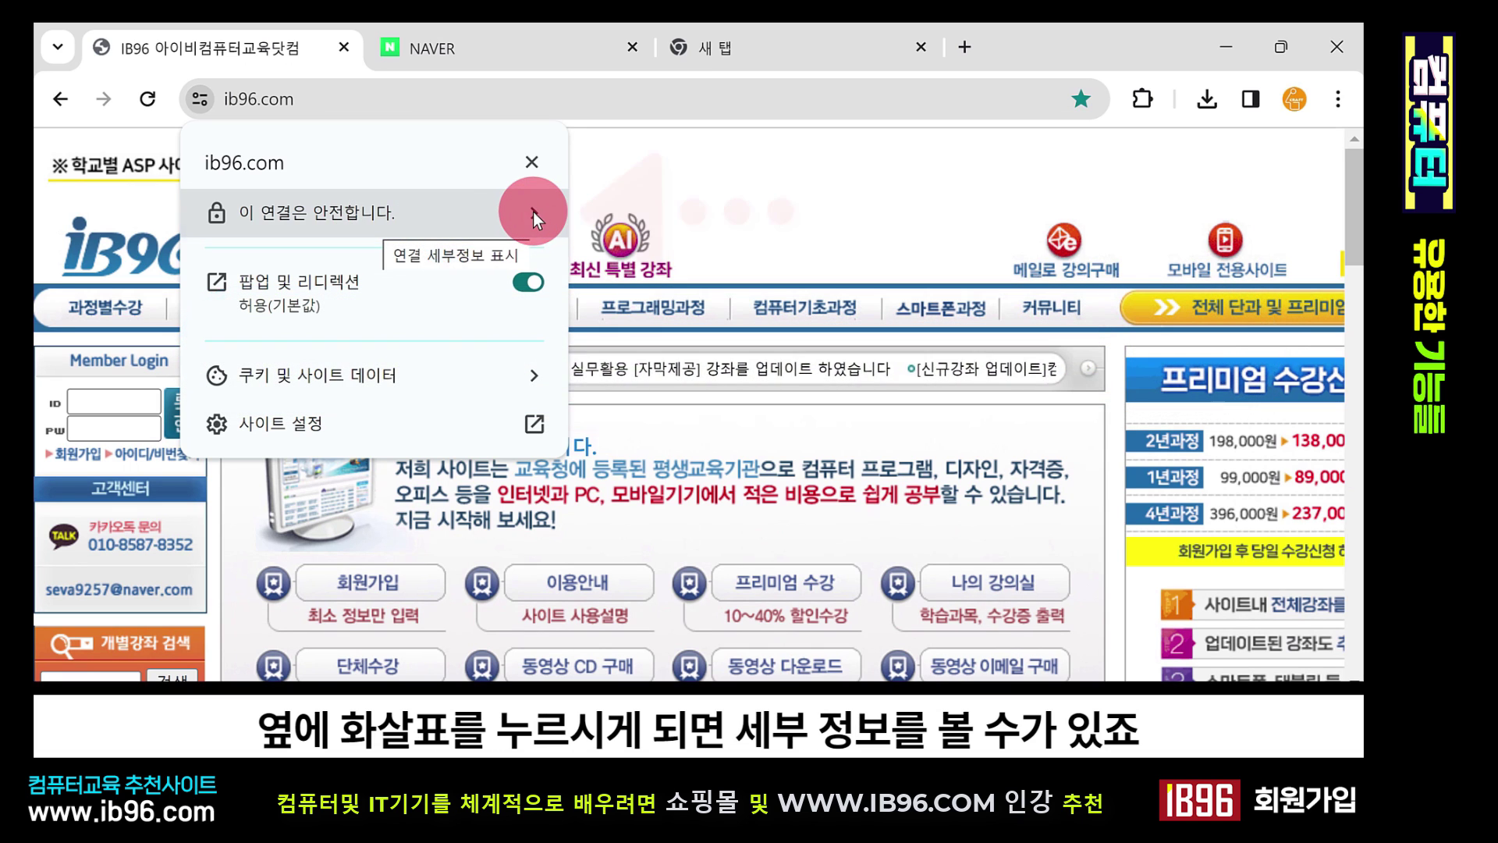
click(533, 214)
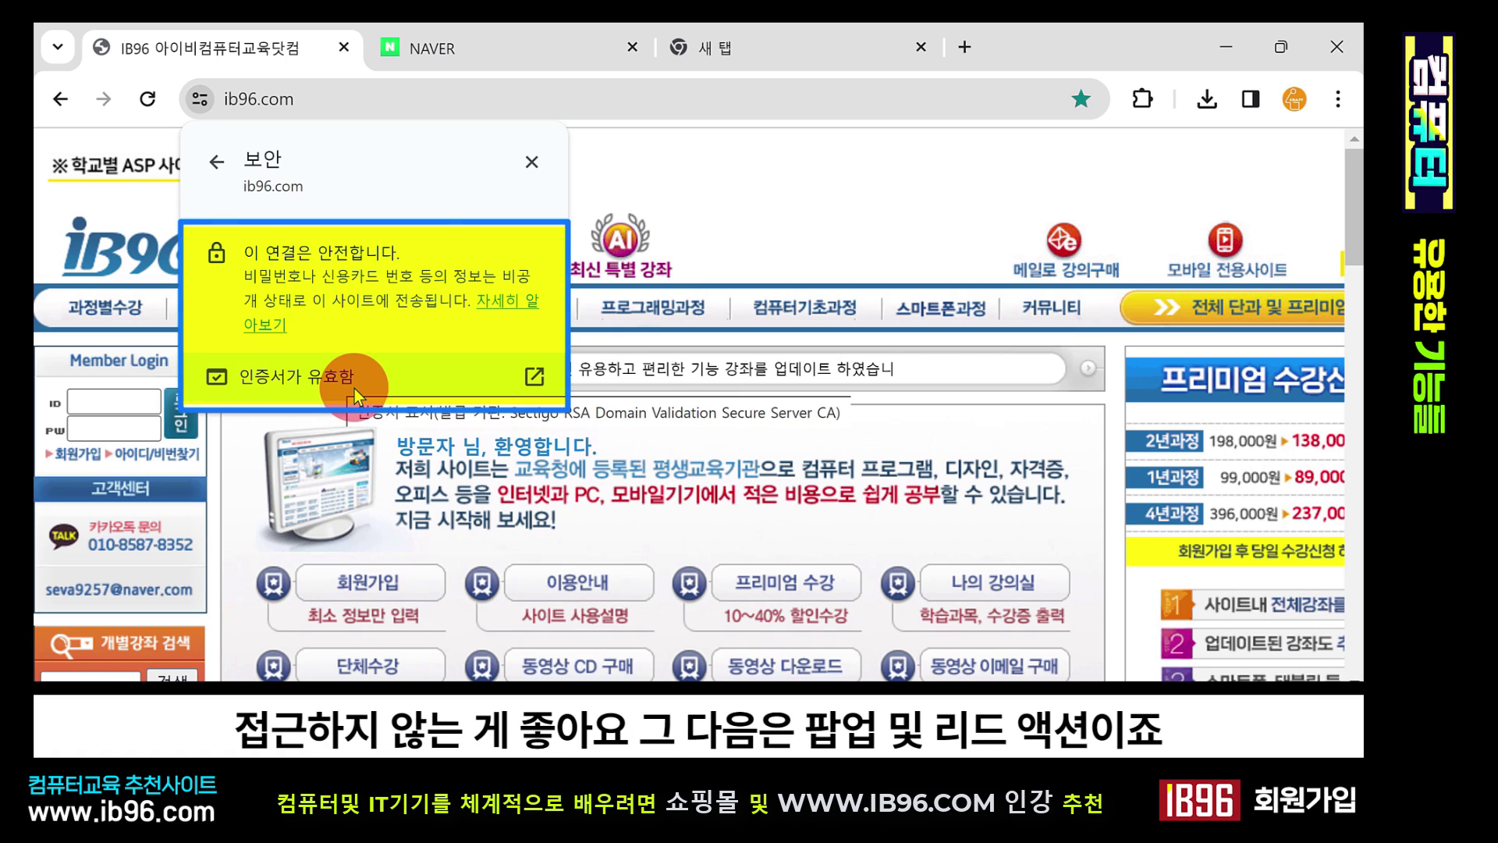
- Turn off 팝업 및 리디렉션 for ib96.com, and open its 쿠키 및 사이트 데이터 관리 list
click(242, 182)
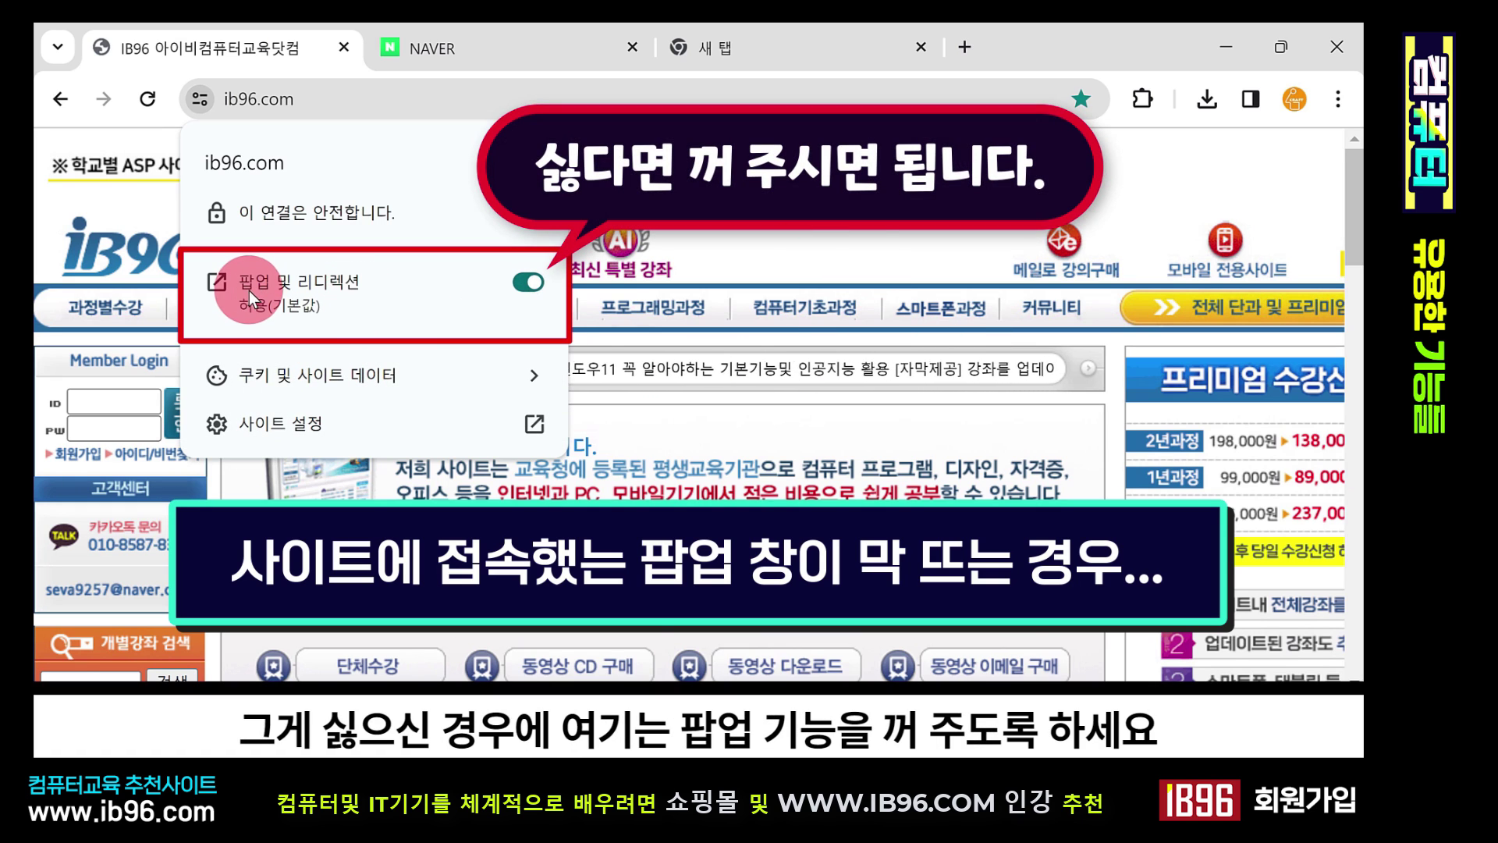
click(516, 284)
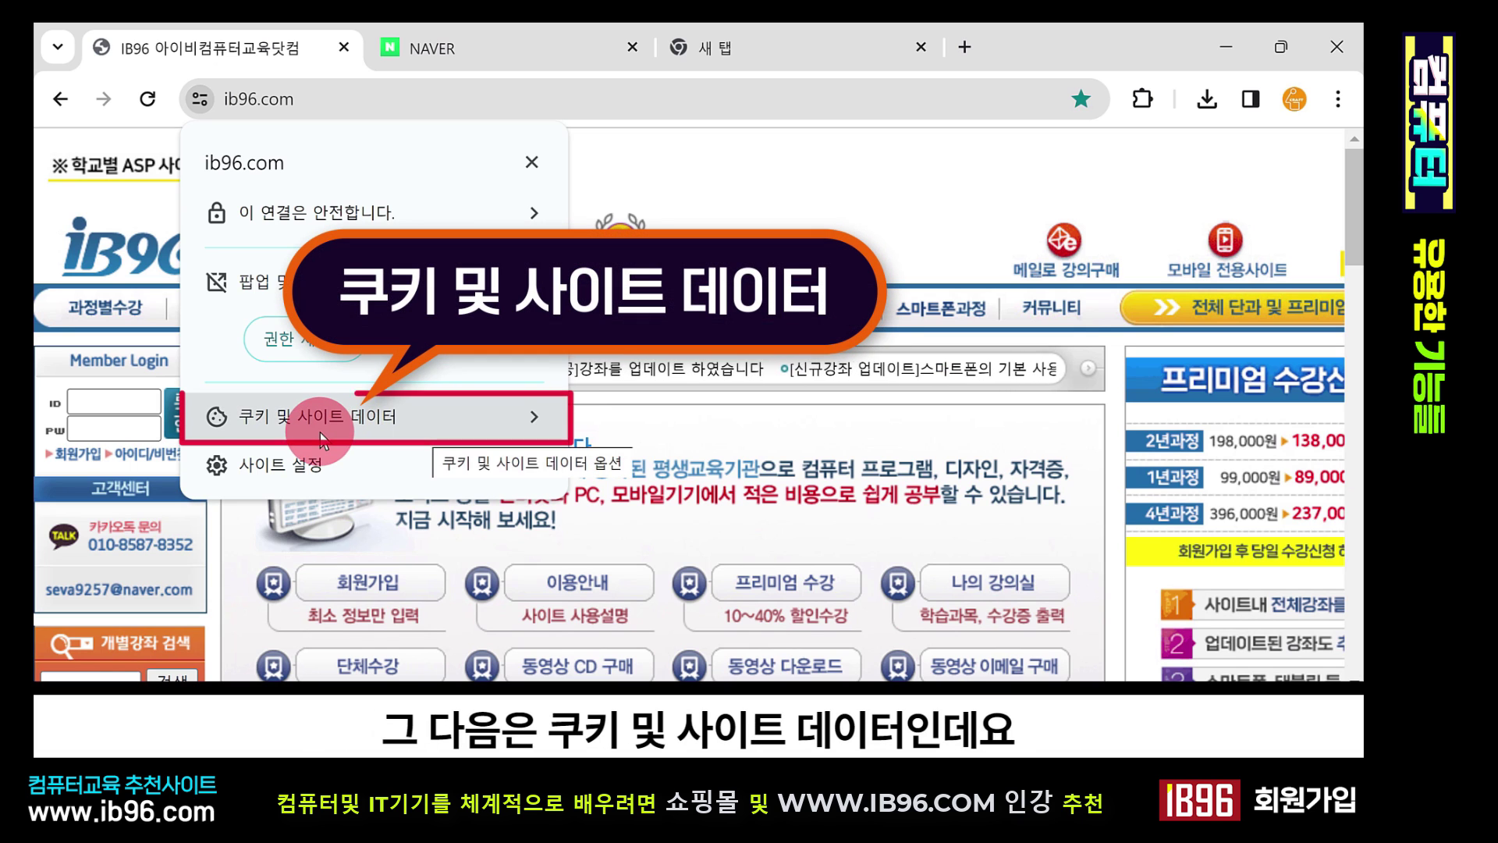
click(412, 422)
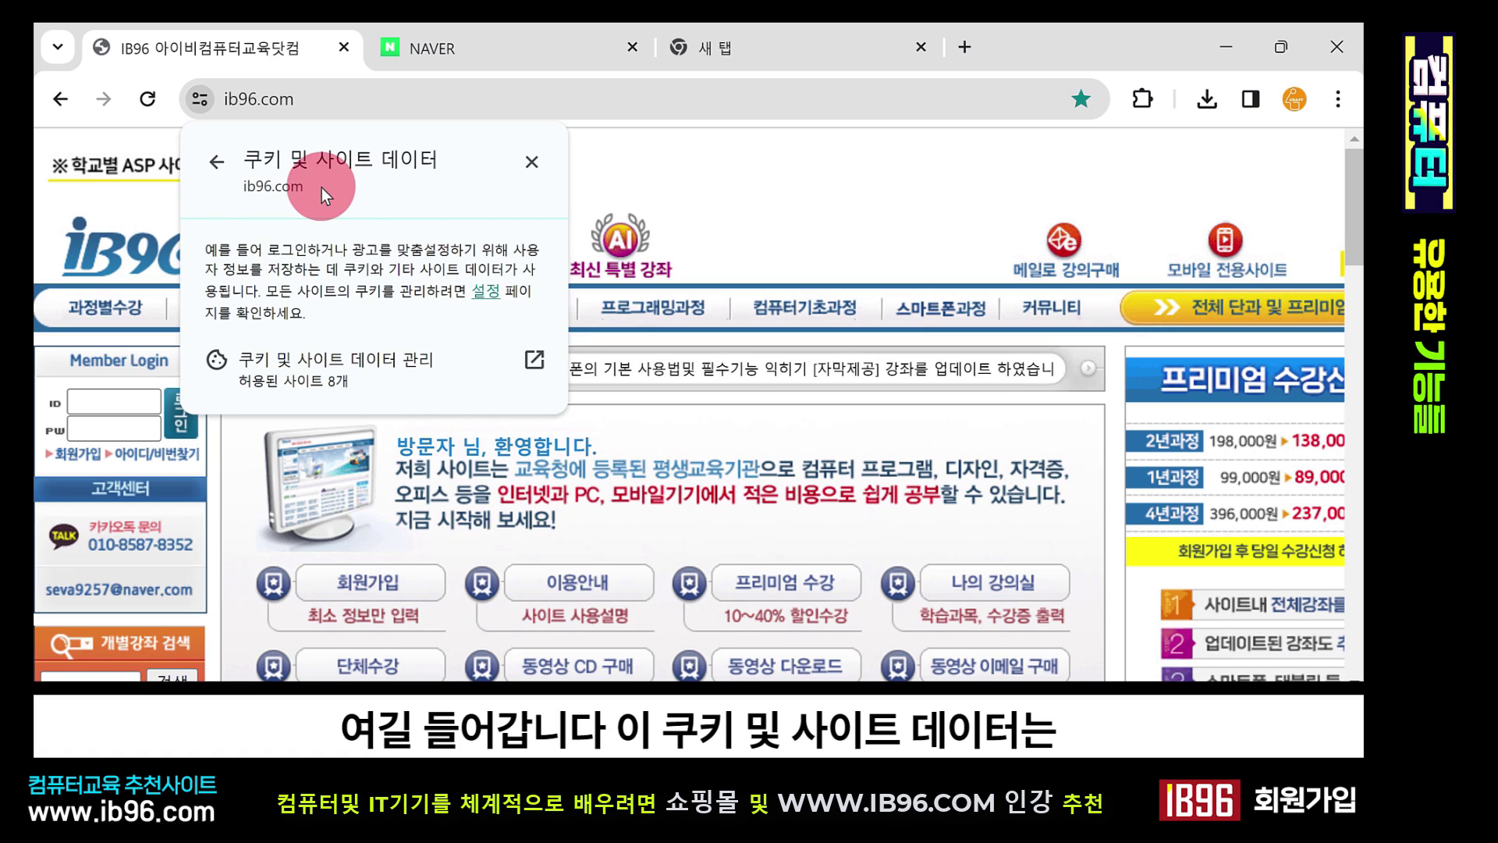
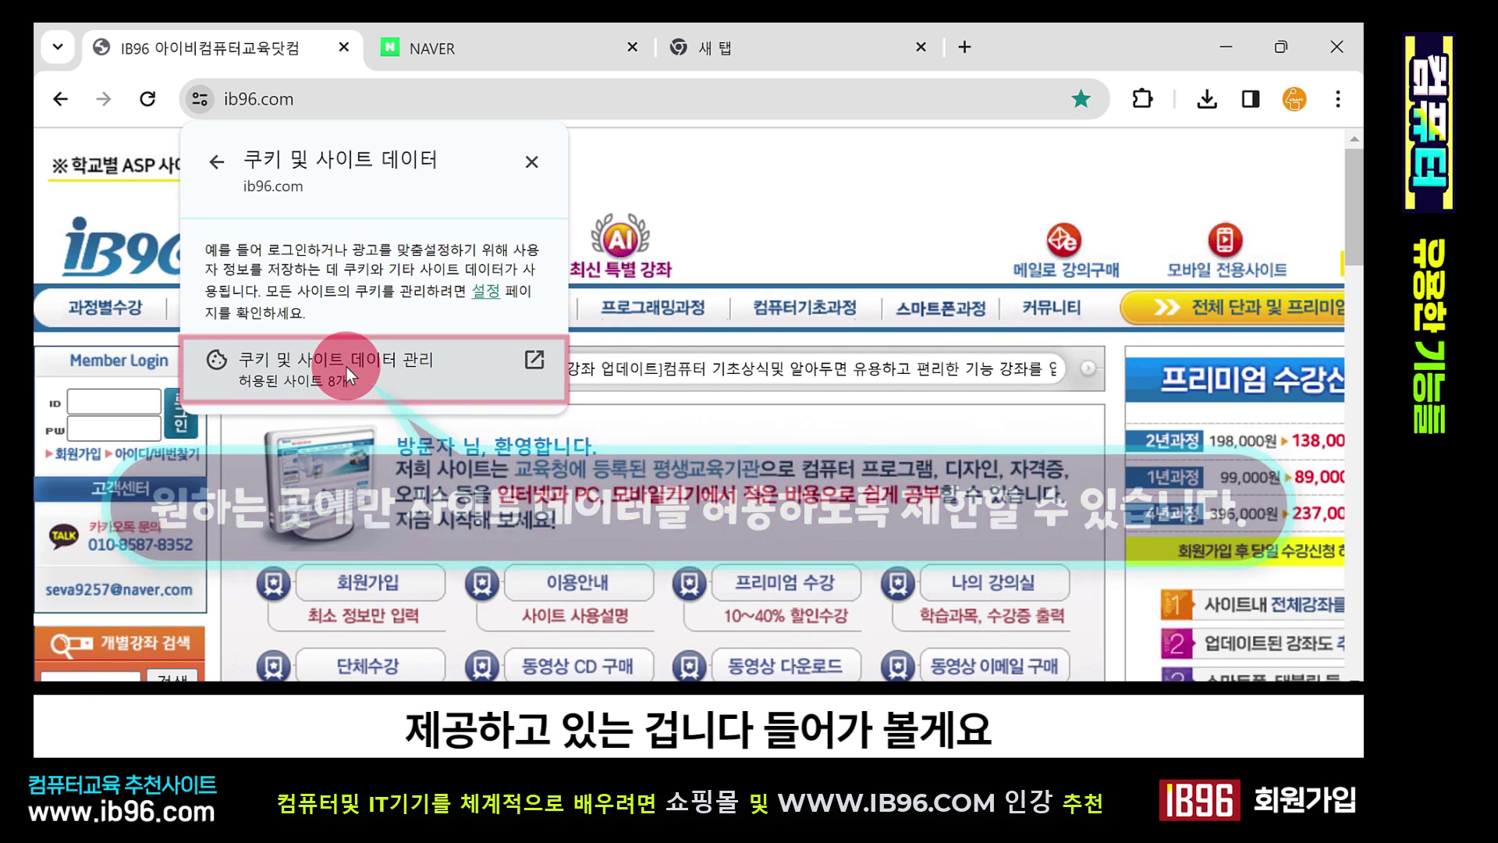
click(344, 367)
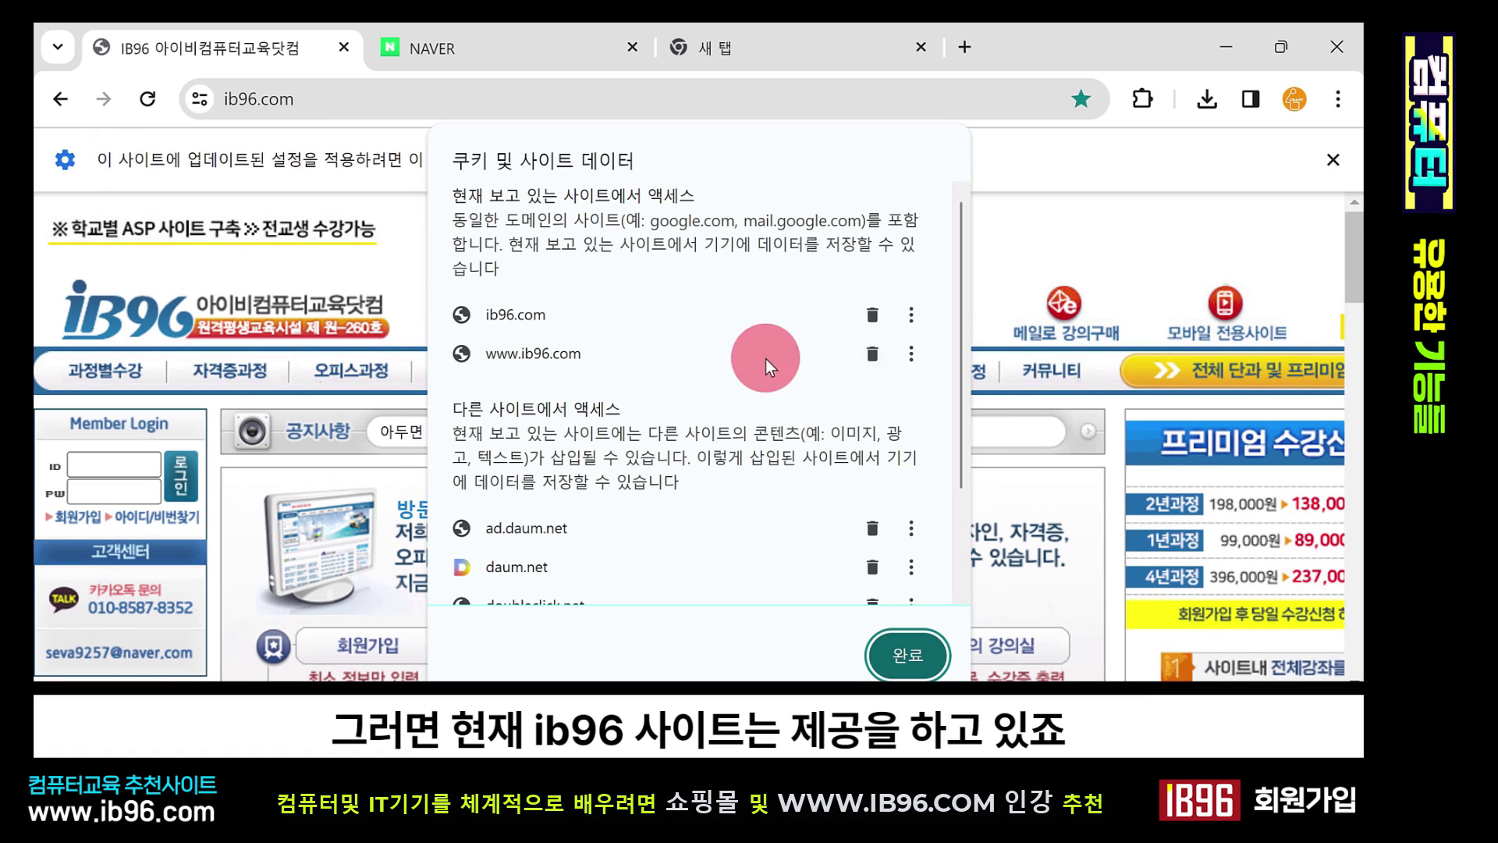
- Examine which sites can store data on the device, and check the data storage options for ib96.com
scroll(829, 376, down, 2)
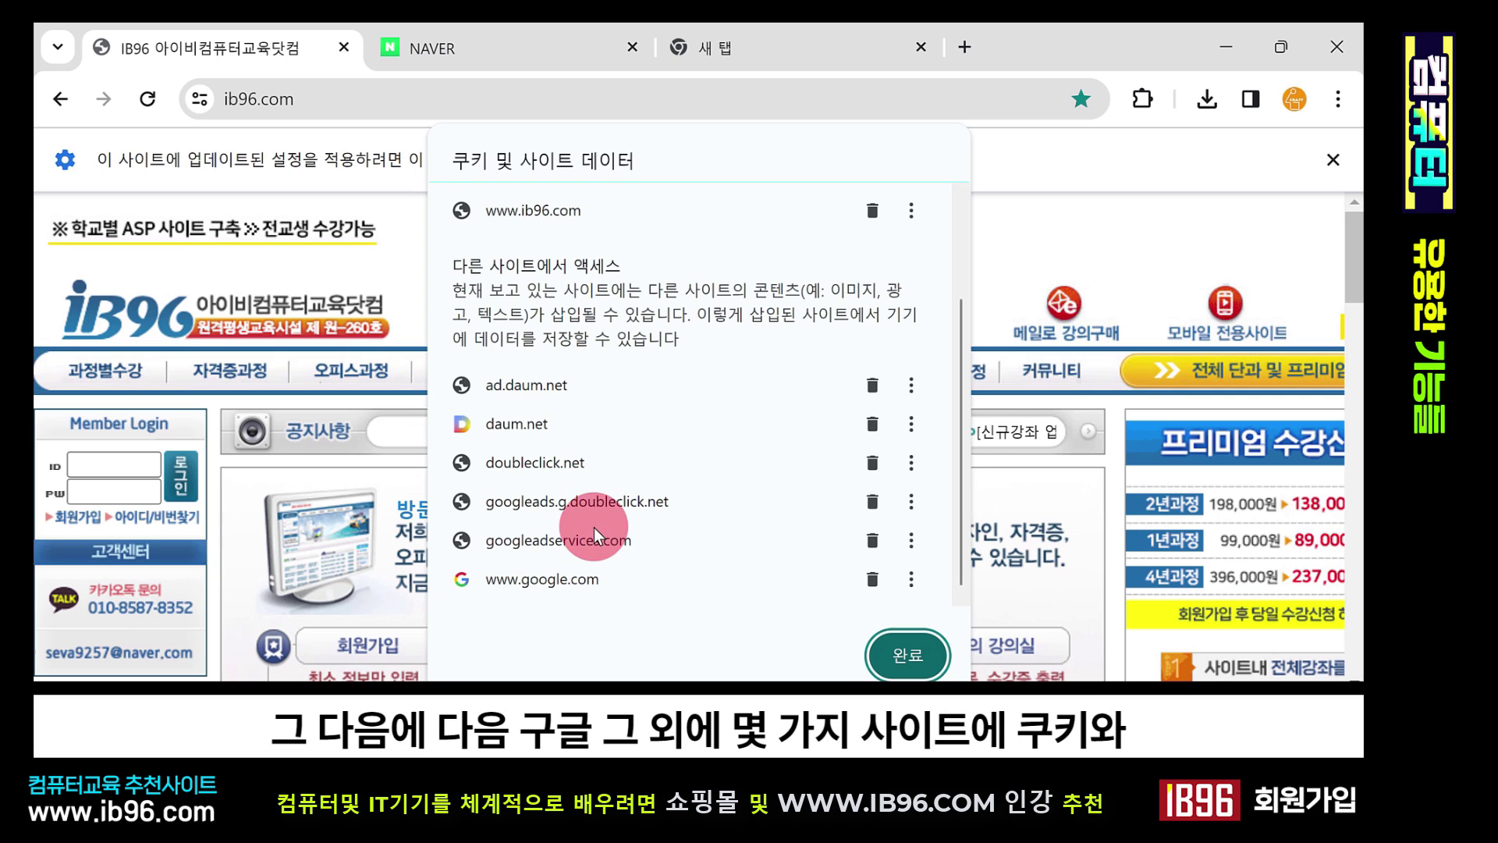
scroll(578, 502, up, 2)
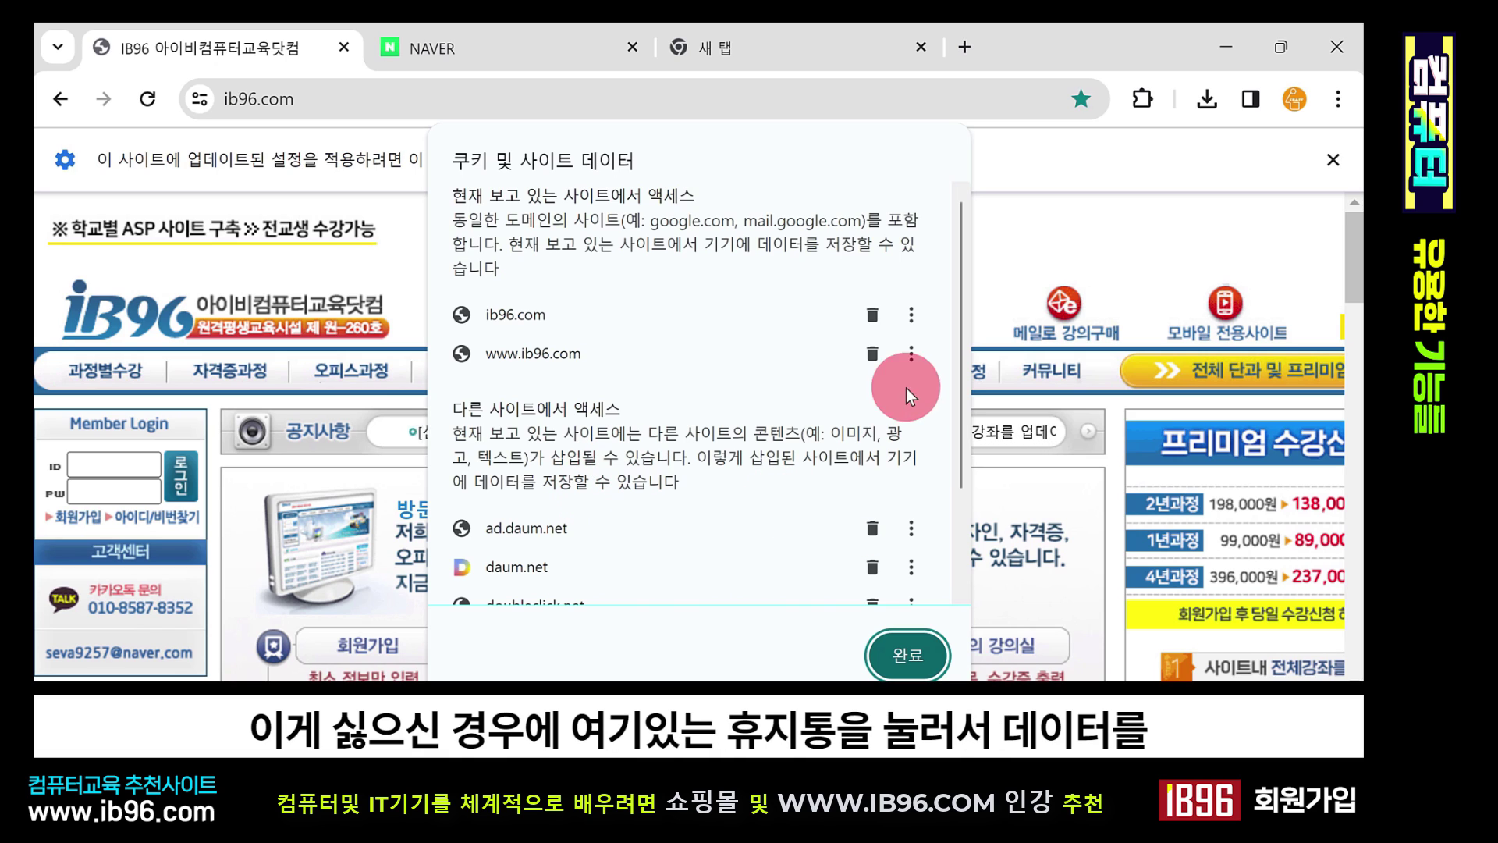
click(911, 314)
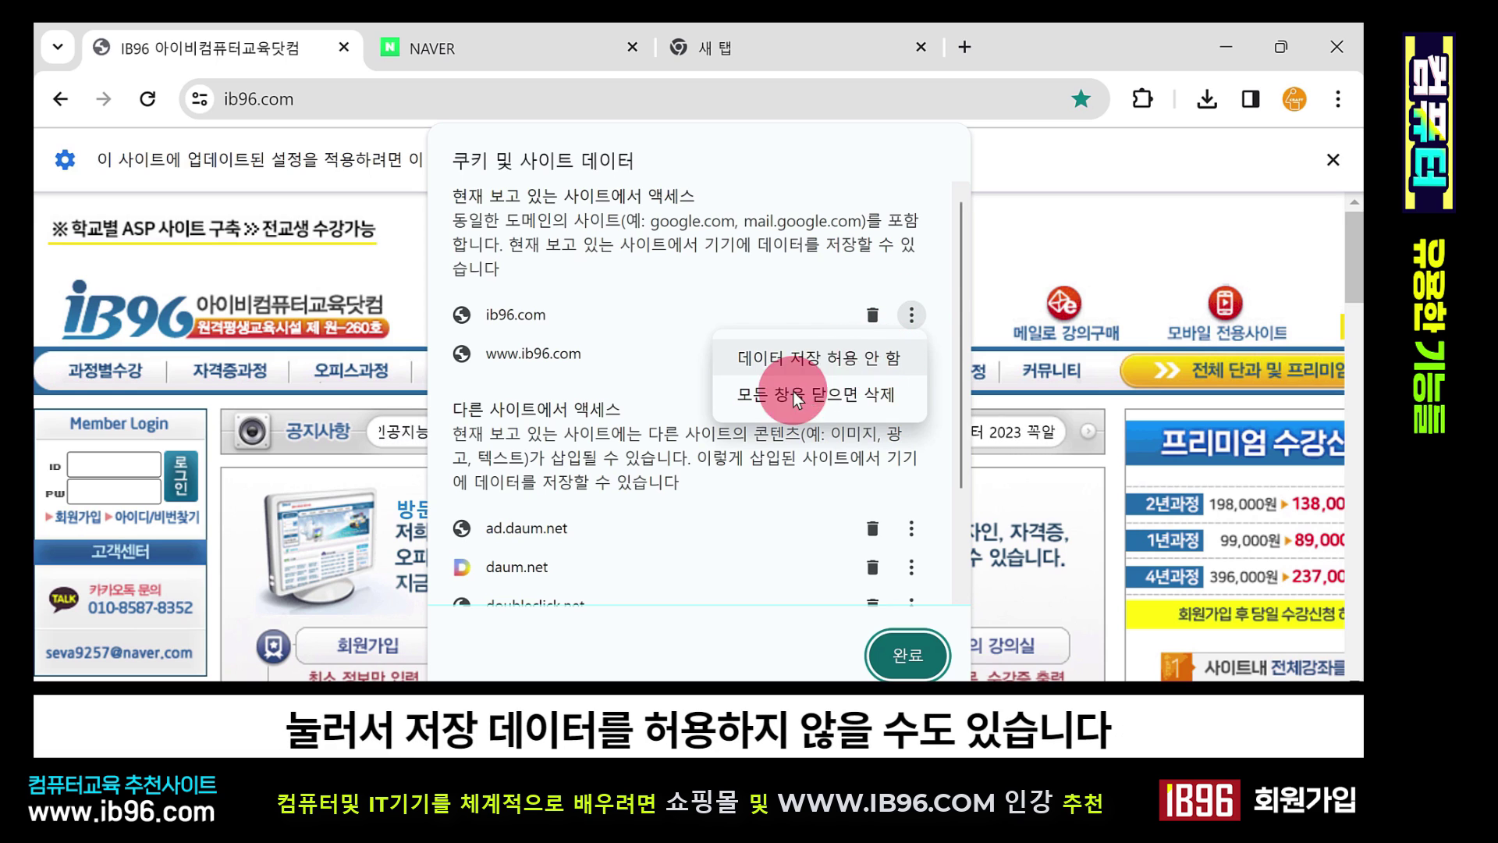
scroll(780, 413, down, 3)
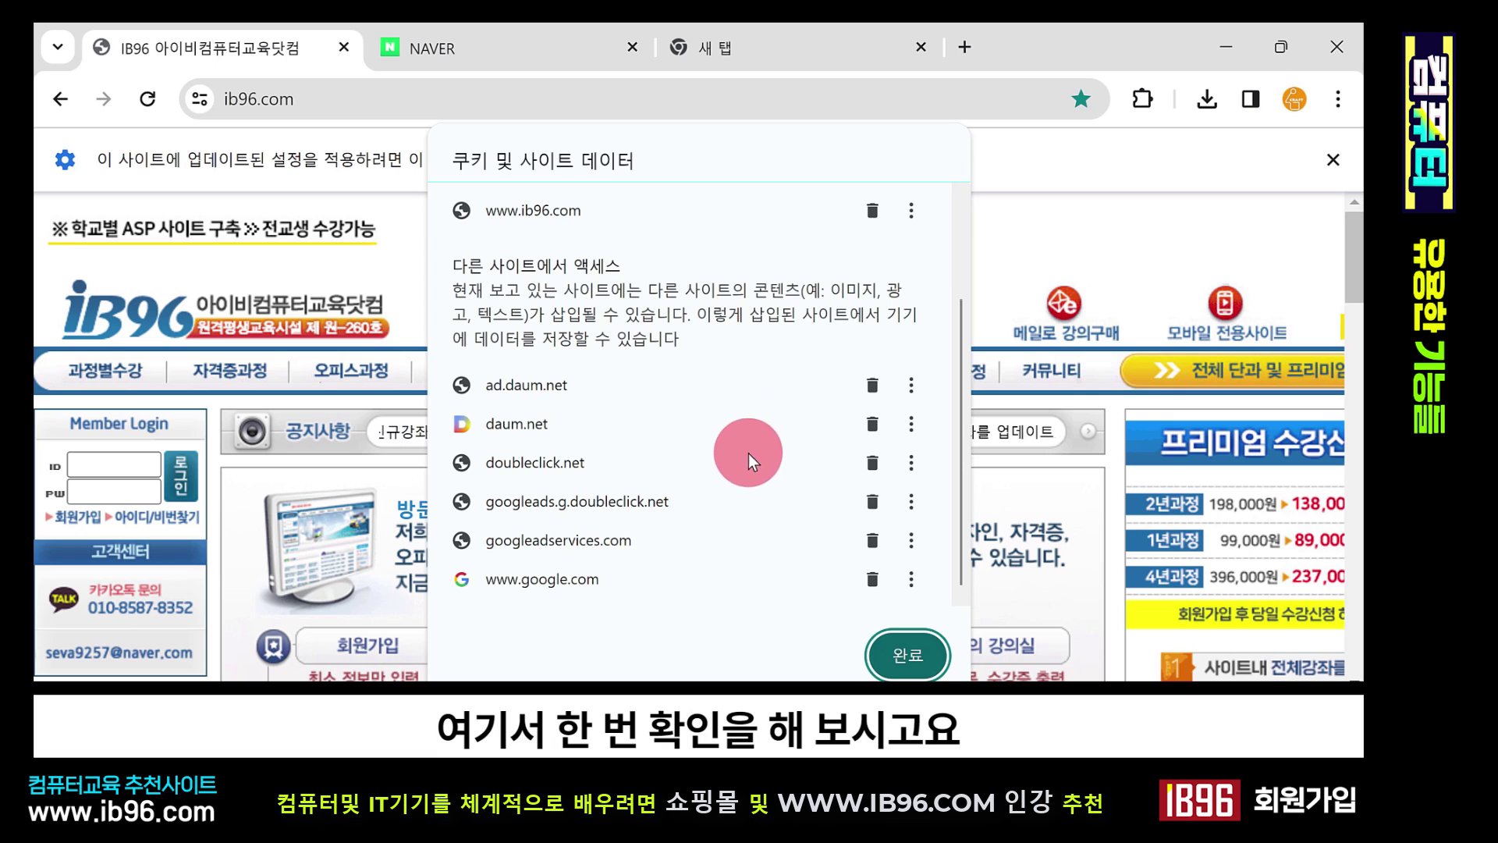
- Check the data storage options for doubleclick.net, and delete the stored data of ad.daum.net
click(912, 462)
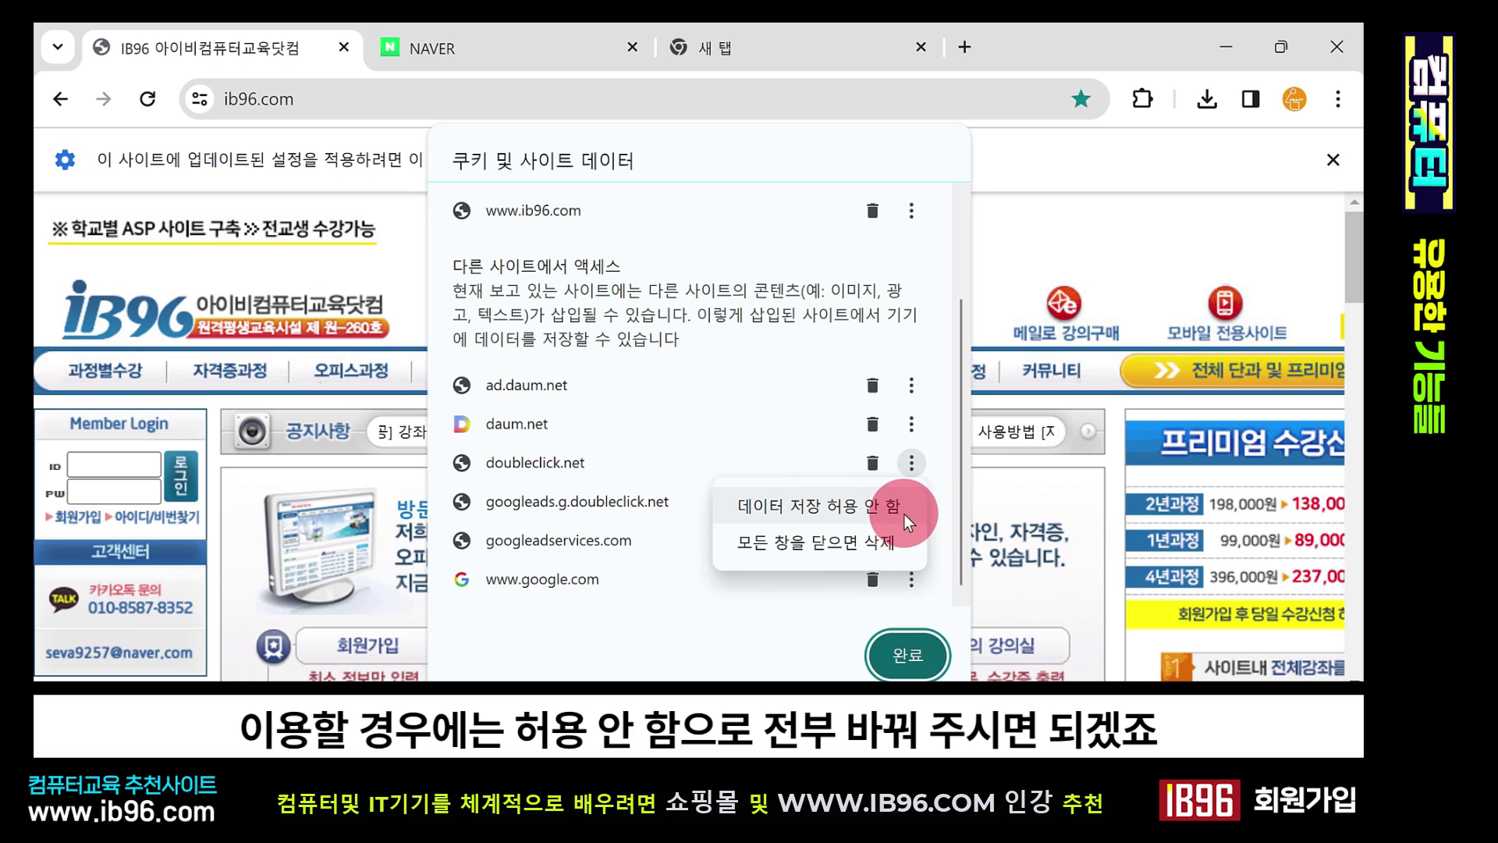
click(847, 509)
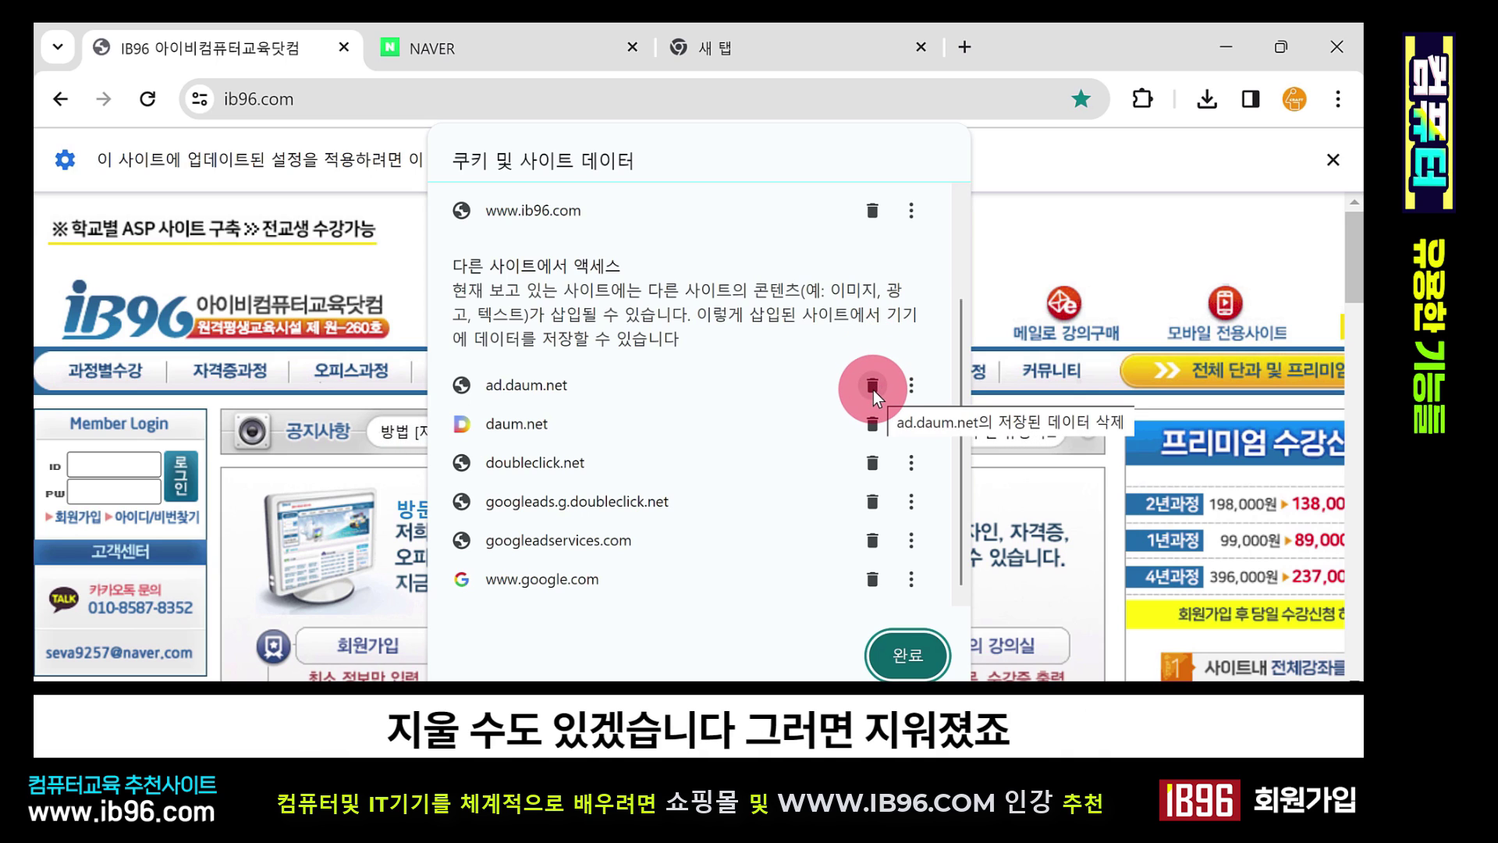
click(872, 385)
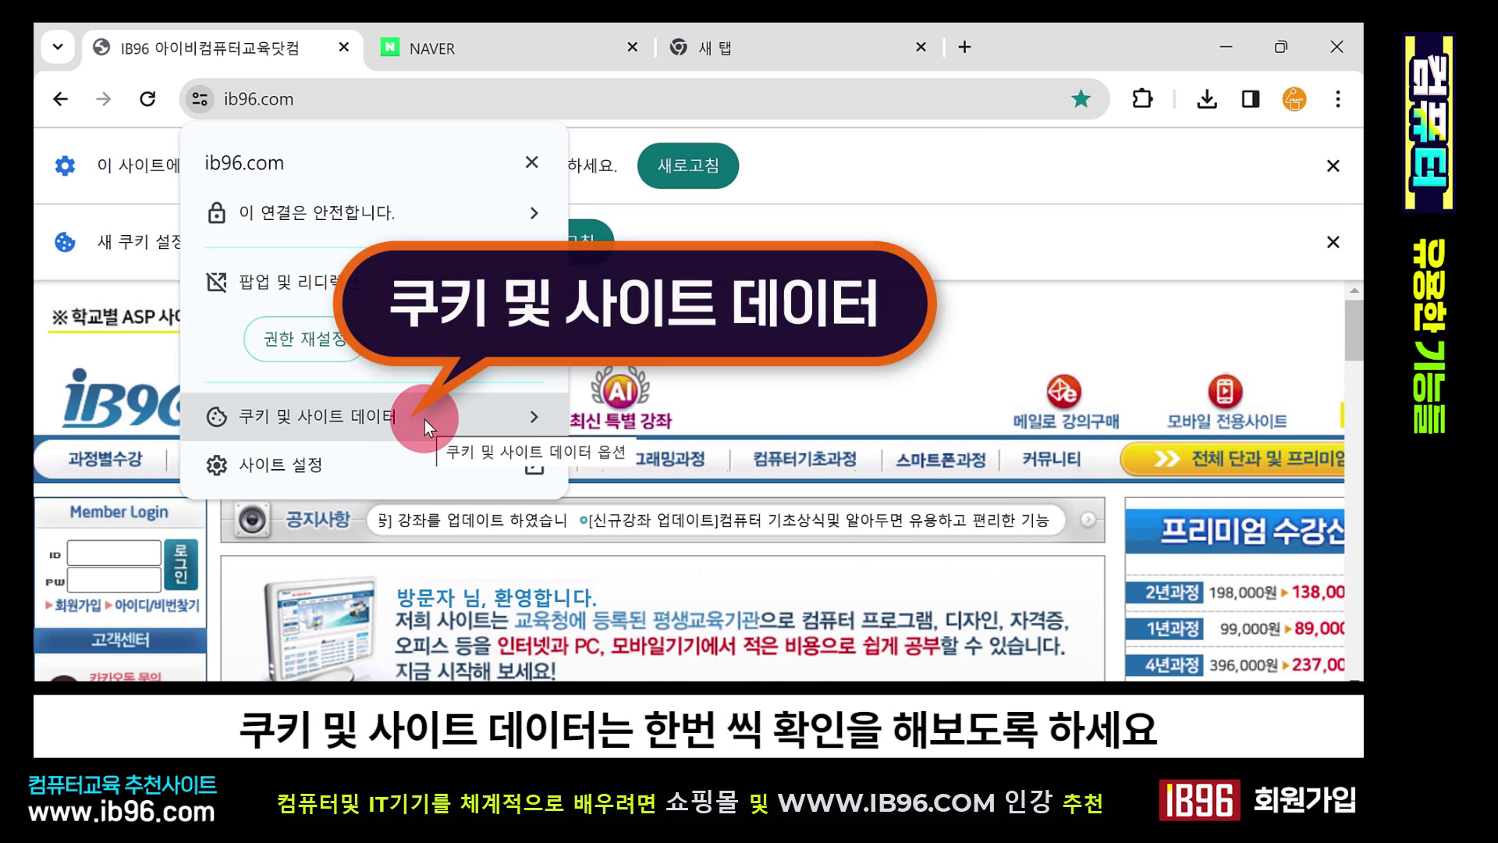
click(345, 460)
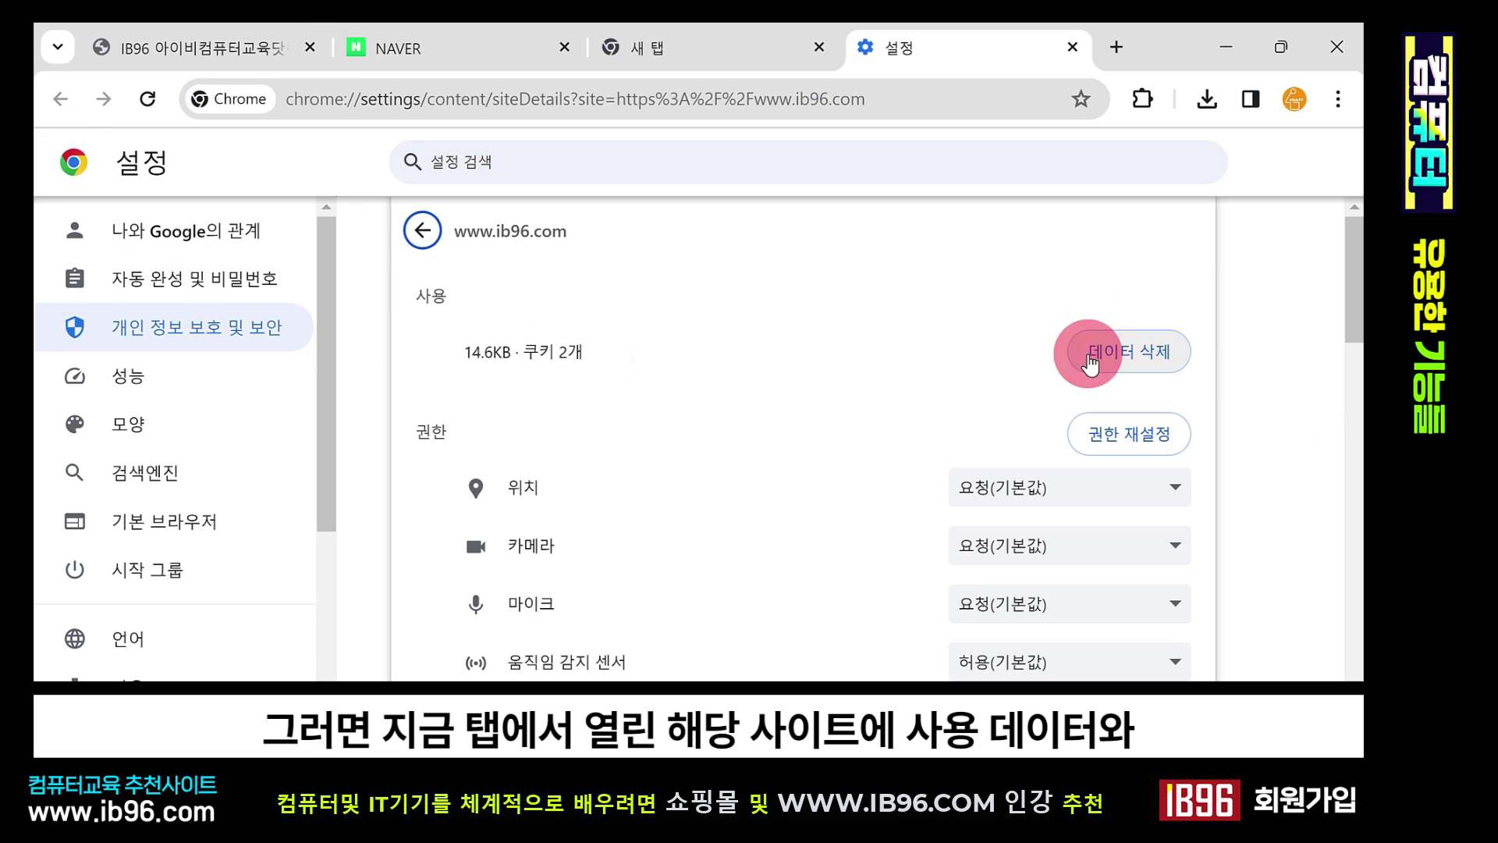
scroll(910, 521, down, 8)
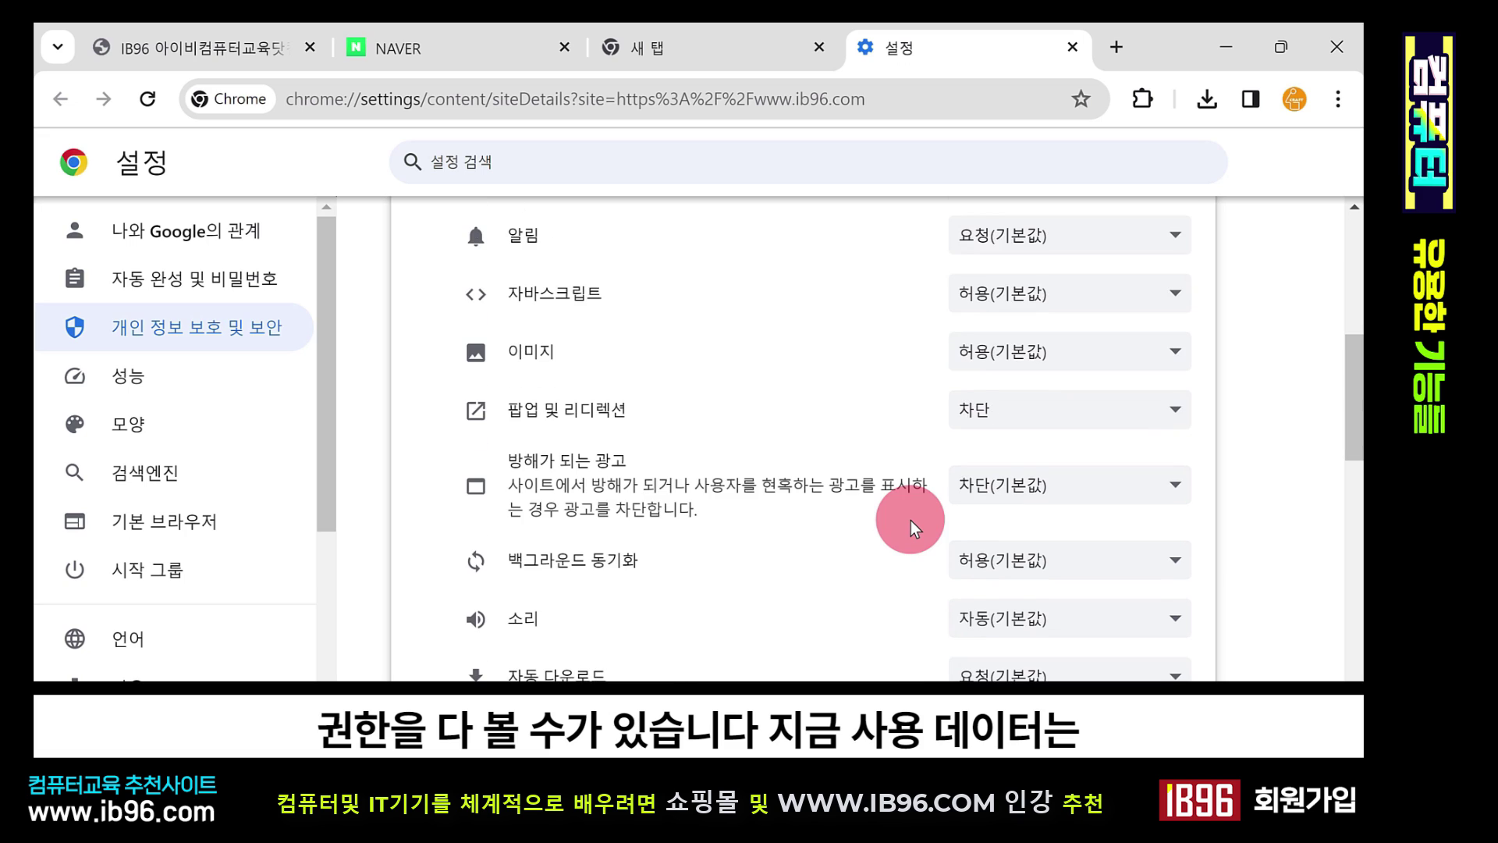
scroll(910, 521, up, 8)
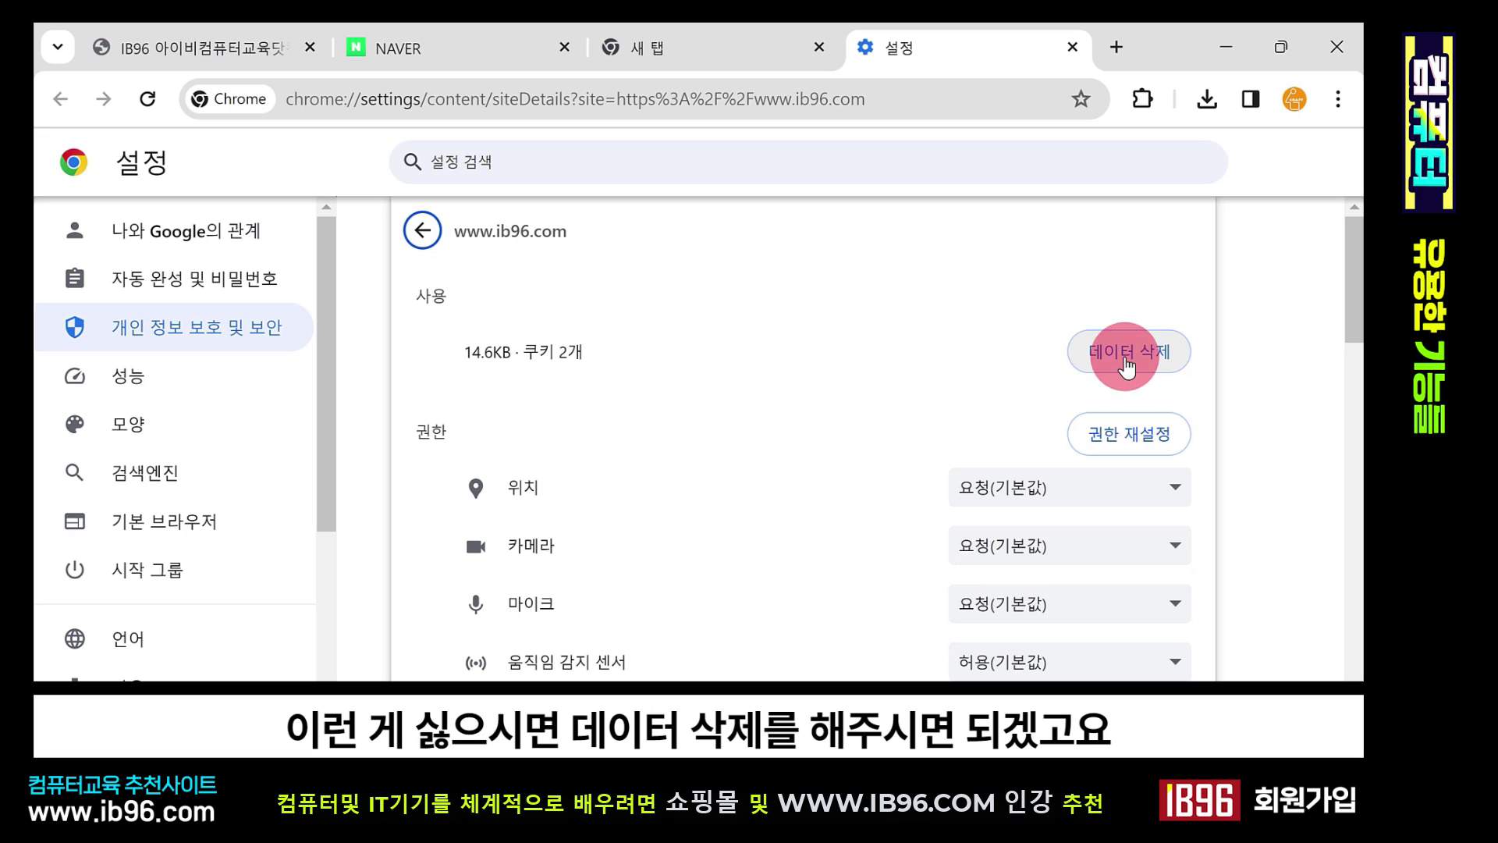
scroll(817, 394, down, 2)
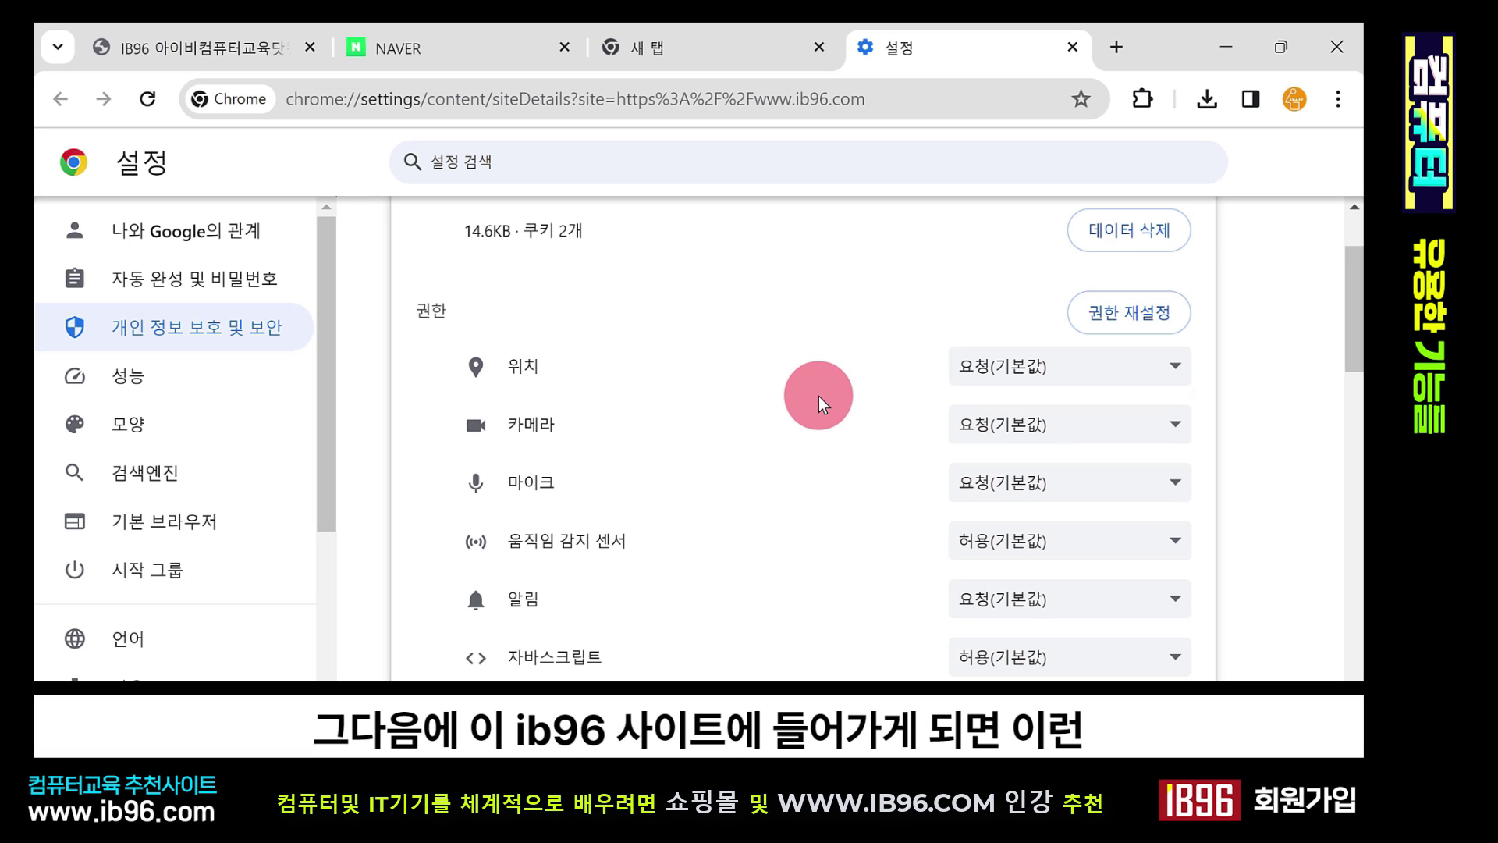
scroll(817, 395, down, 2)
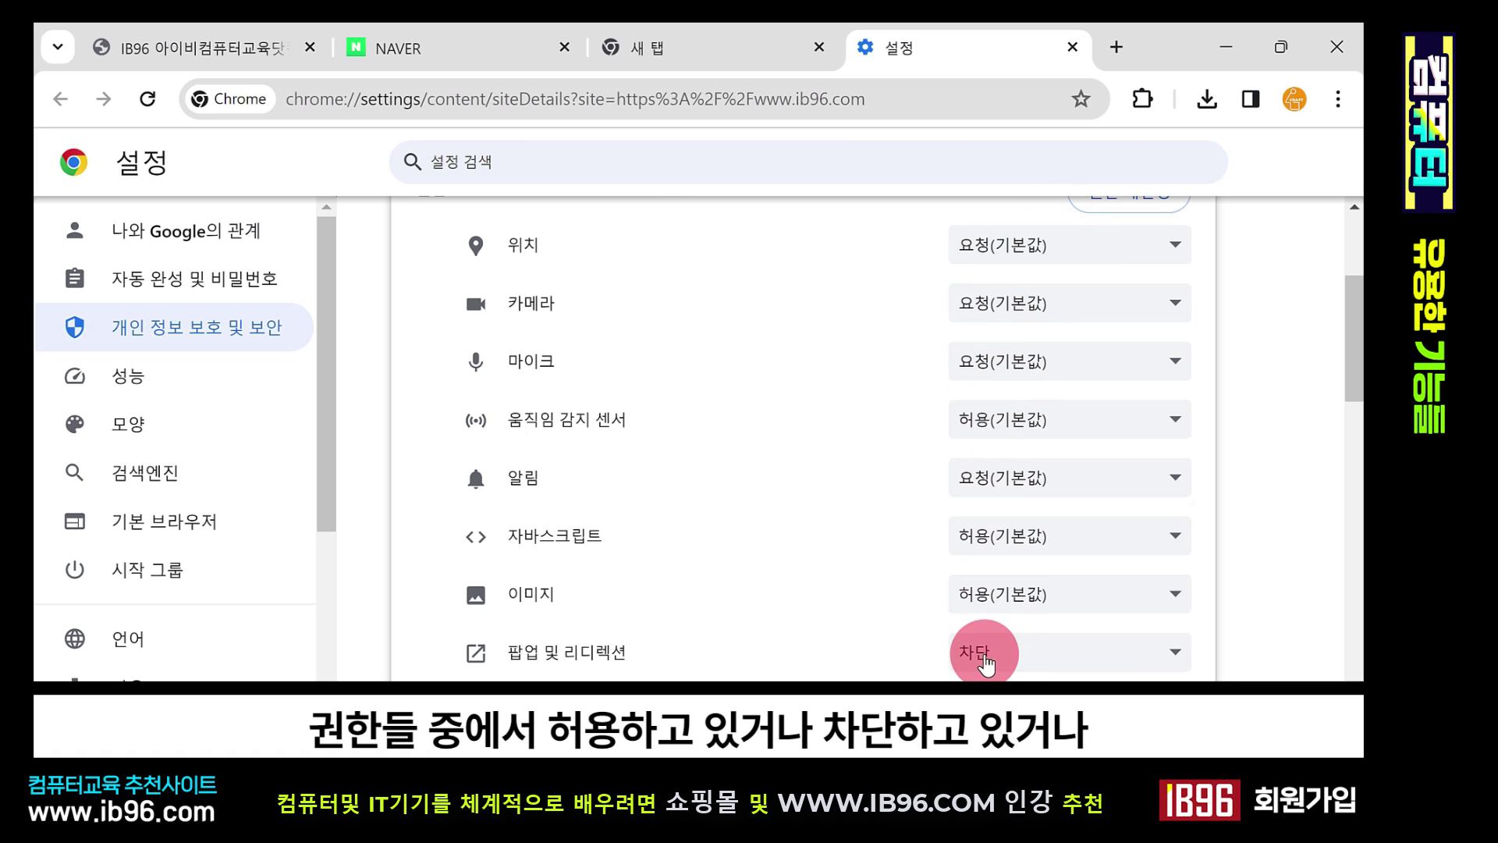
scroll(979, 664, up, 2)
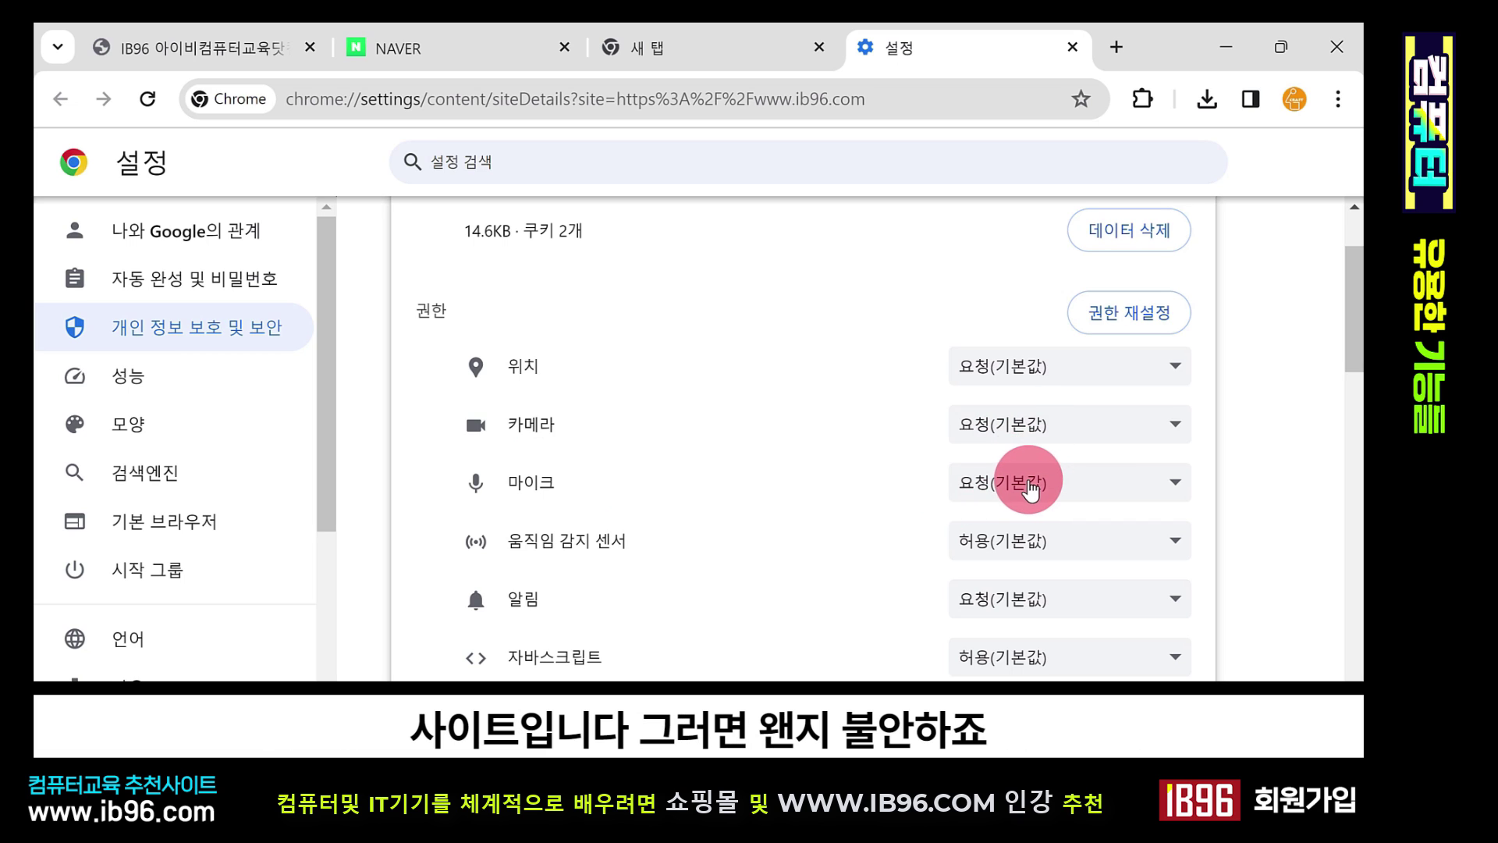
- View the available choices for the site's 카메라 permission, and dismiss the list
click(1034, 428)
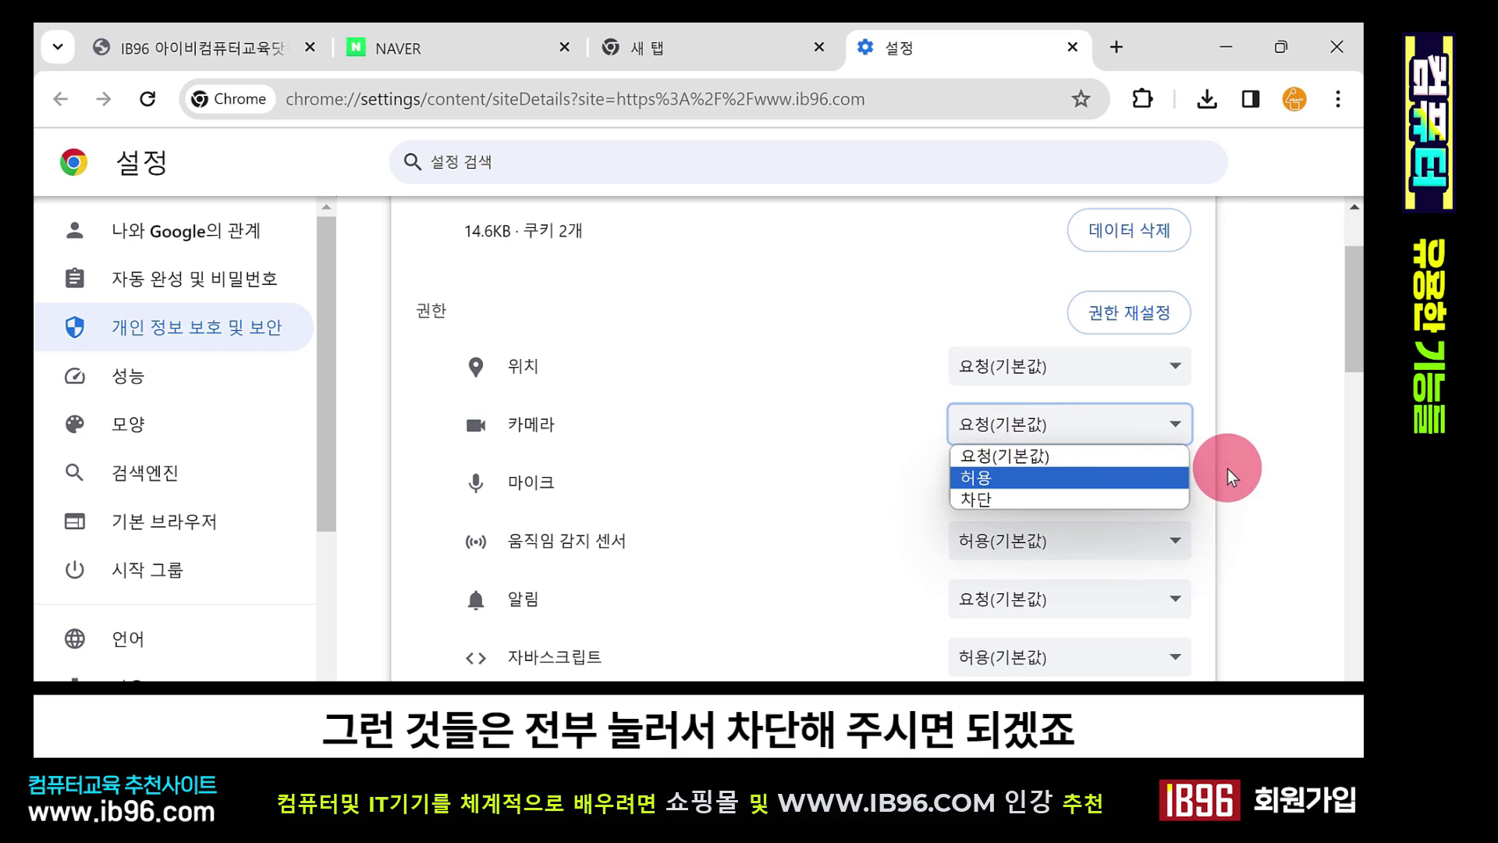
click(1268, 429)
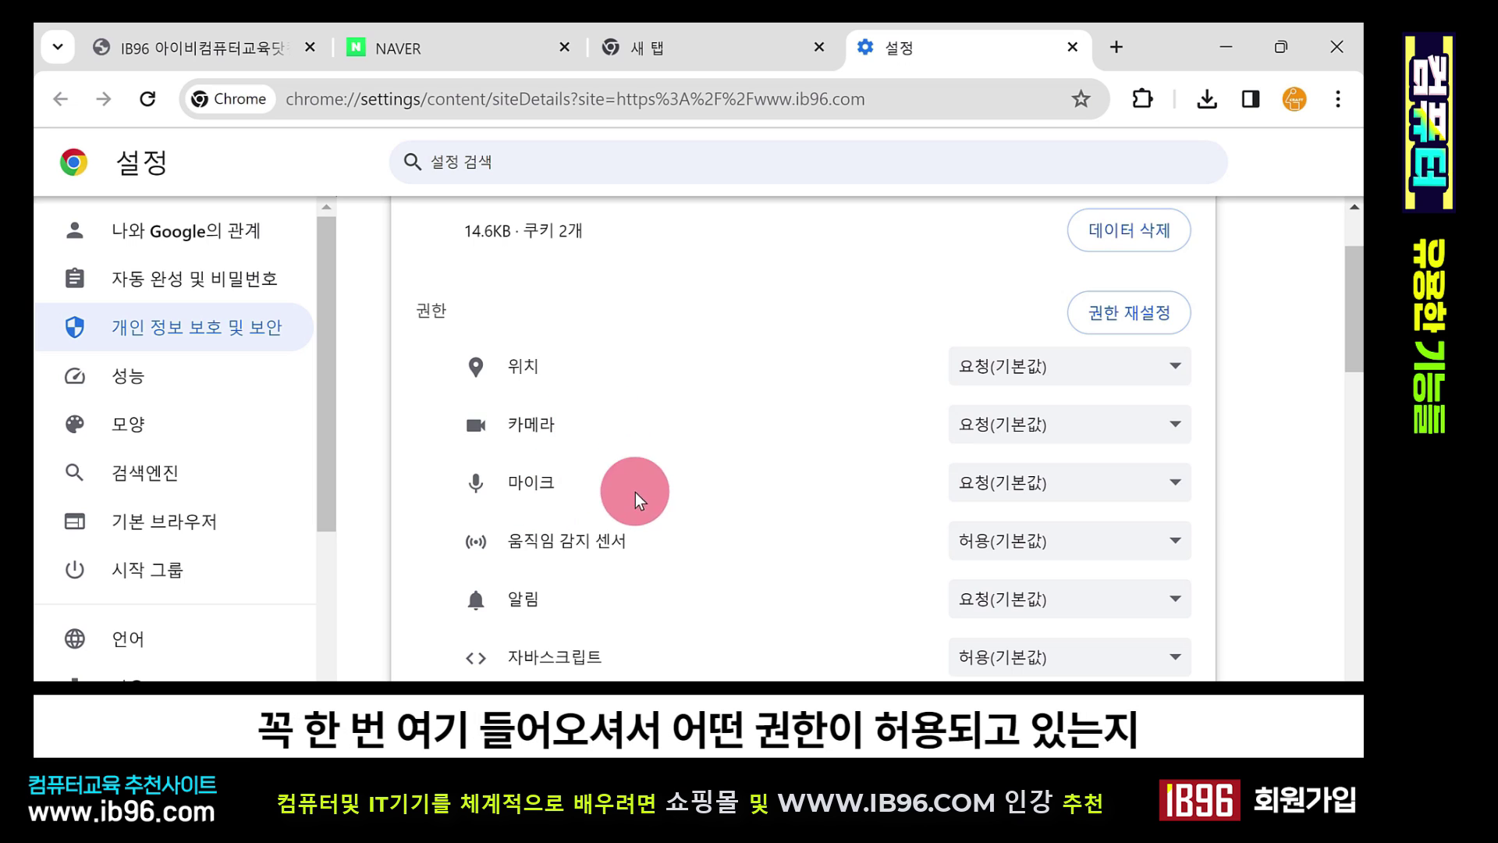
scroll(760, 541, down, 3)
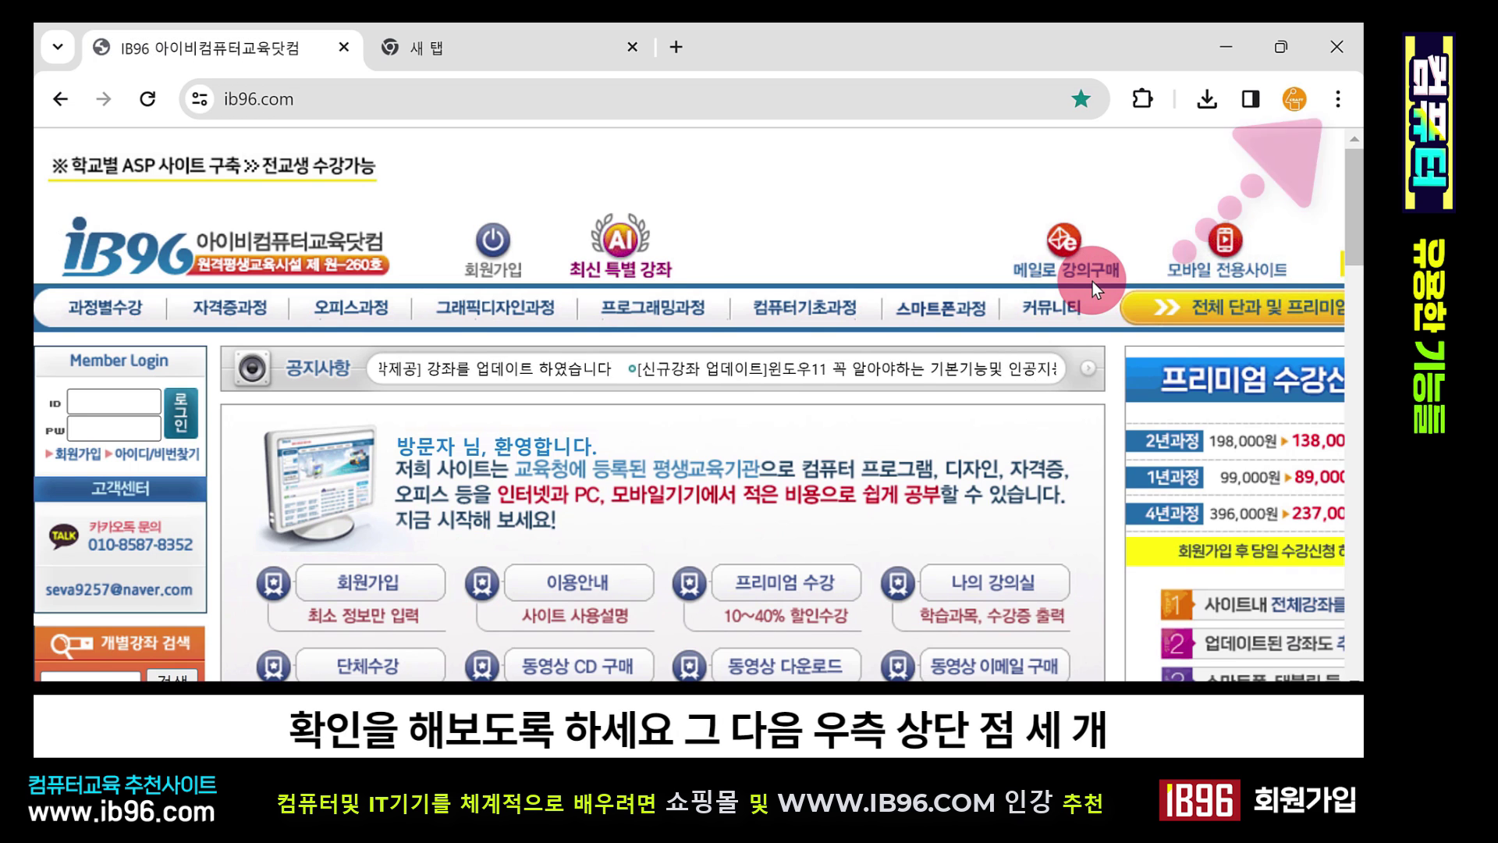
- Examine Chrome's main menu and its 방문 기록 submenu of recently closed tabs, and dismiss them
click(1338, 99)
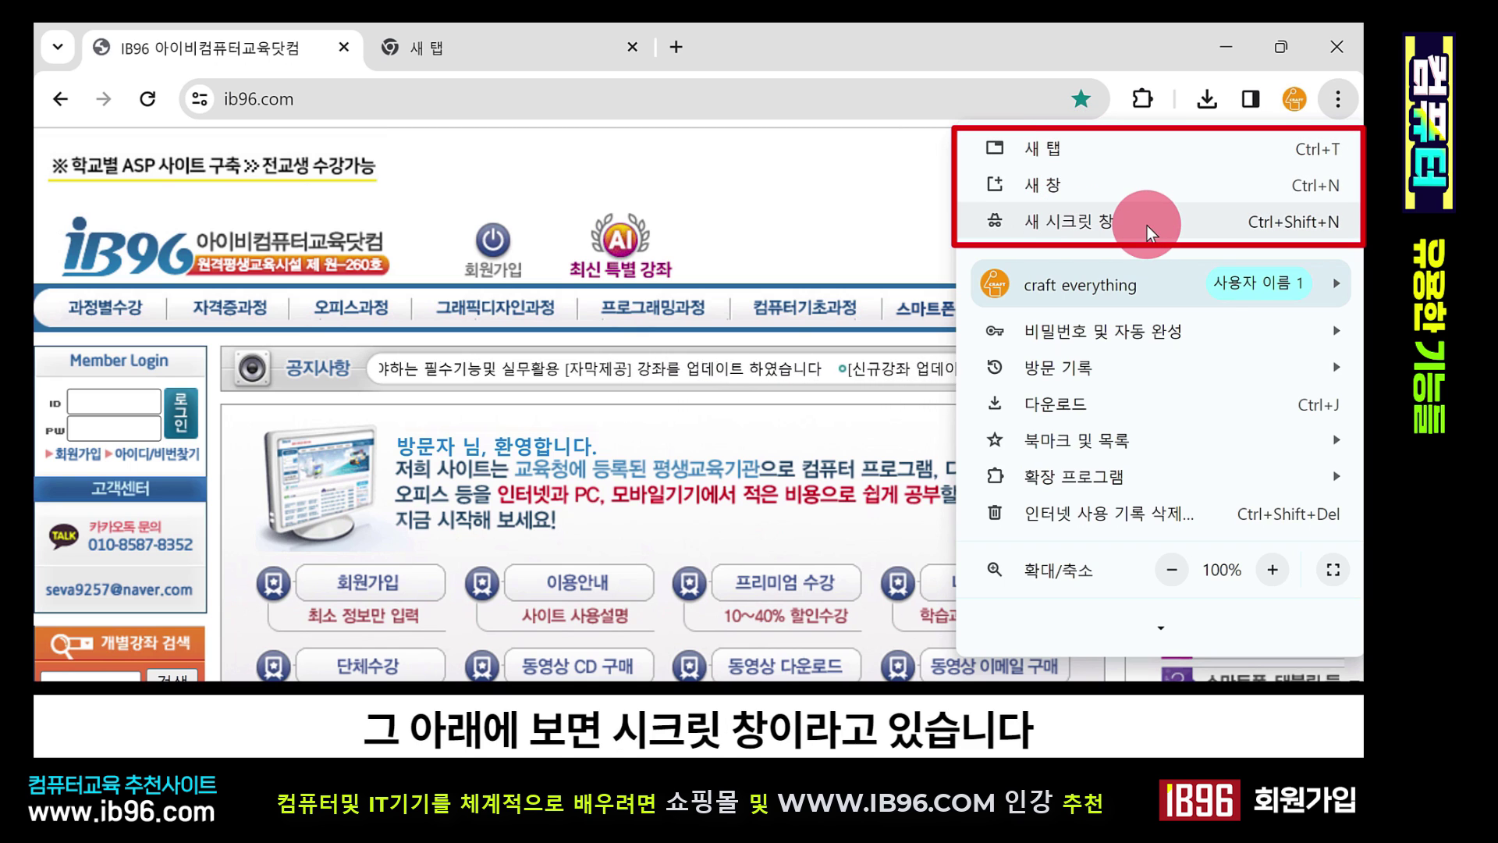
mouse_move(1060, 376)
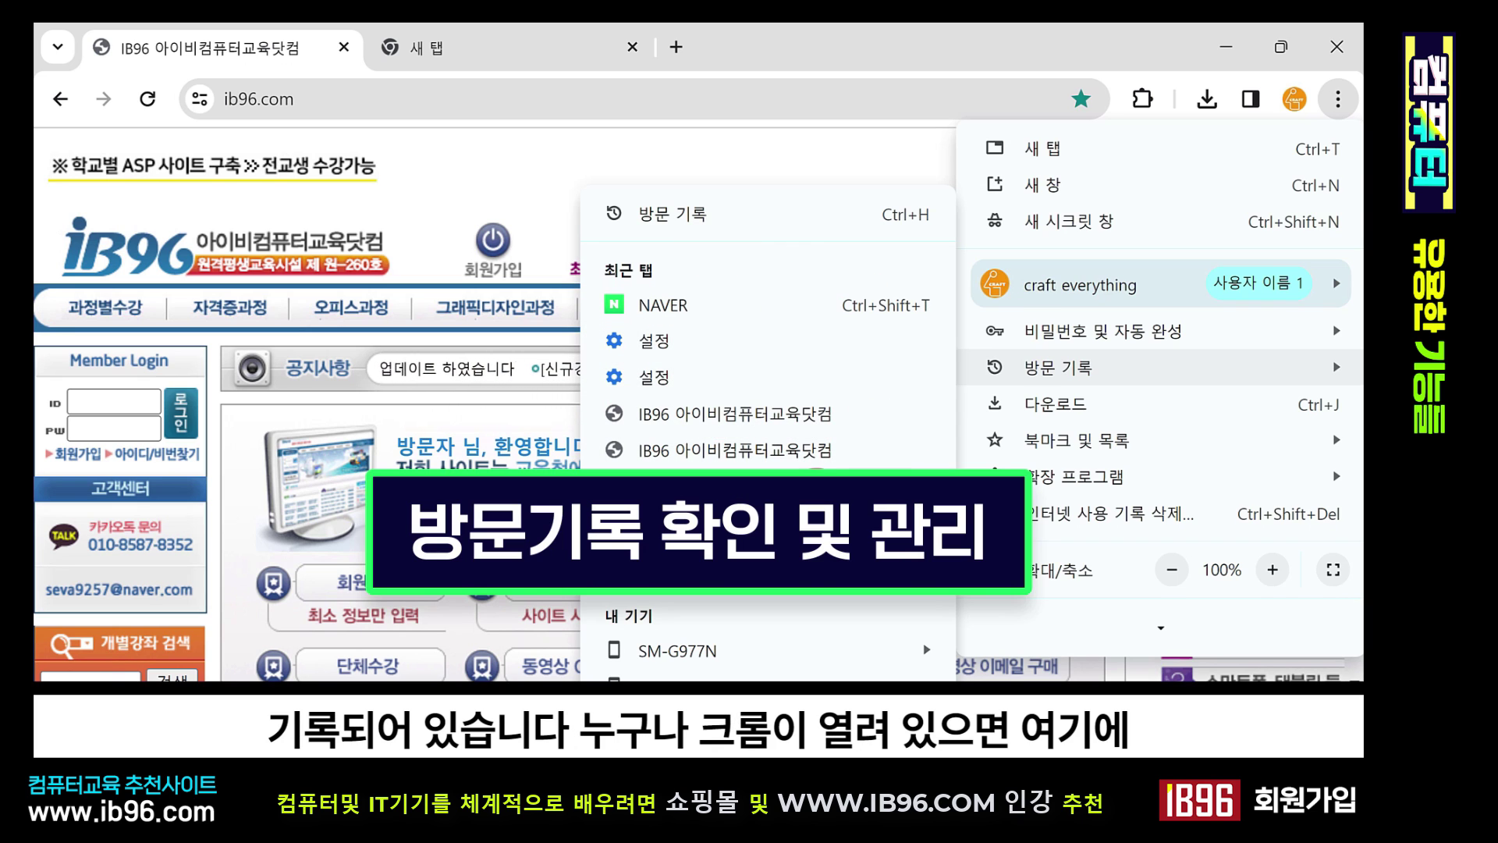
click(1057, 62)
- Open a new incognito window with 새 시크릿 창, and close it with 시크릿 창 닫기
click(1337, 99)
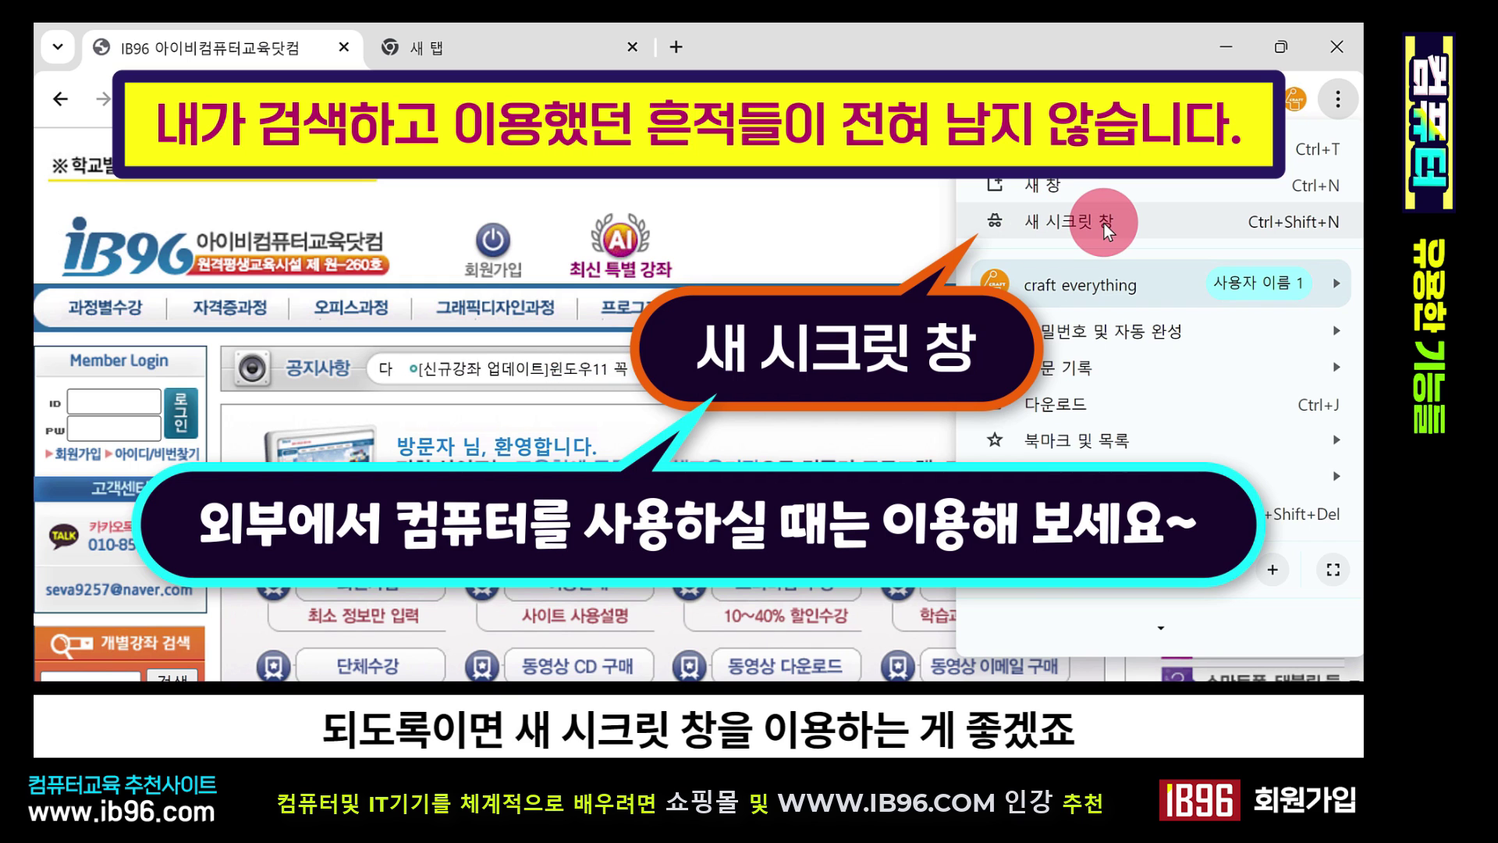
click(1103, 223)
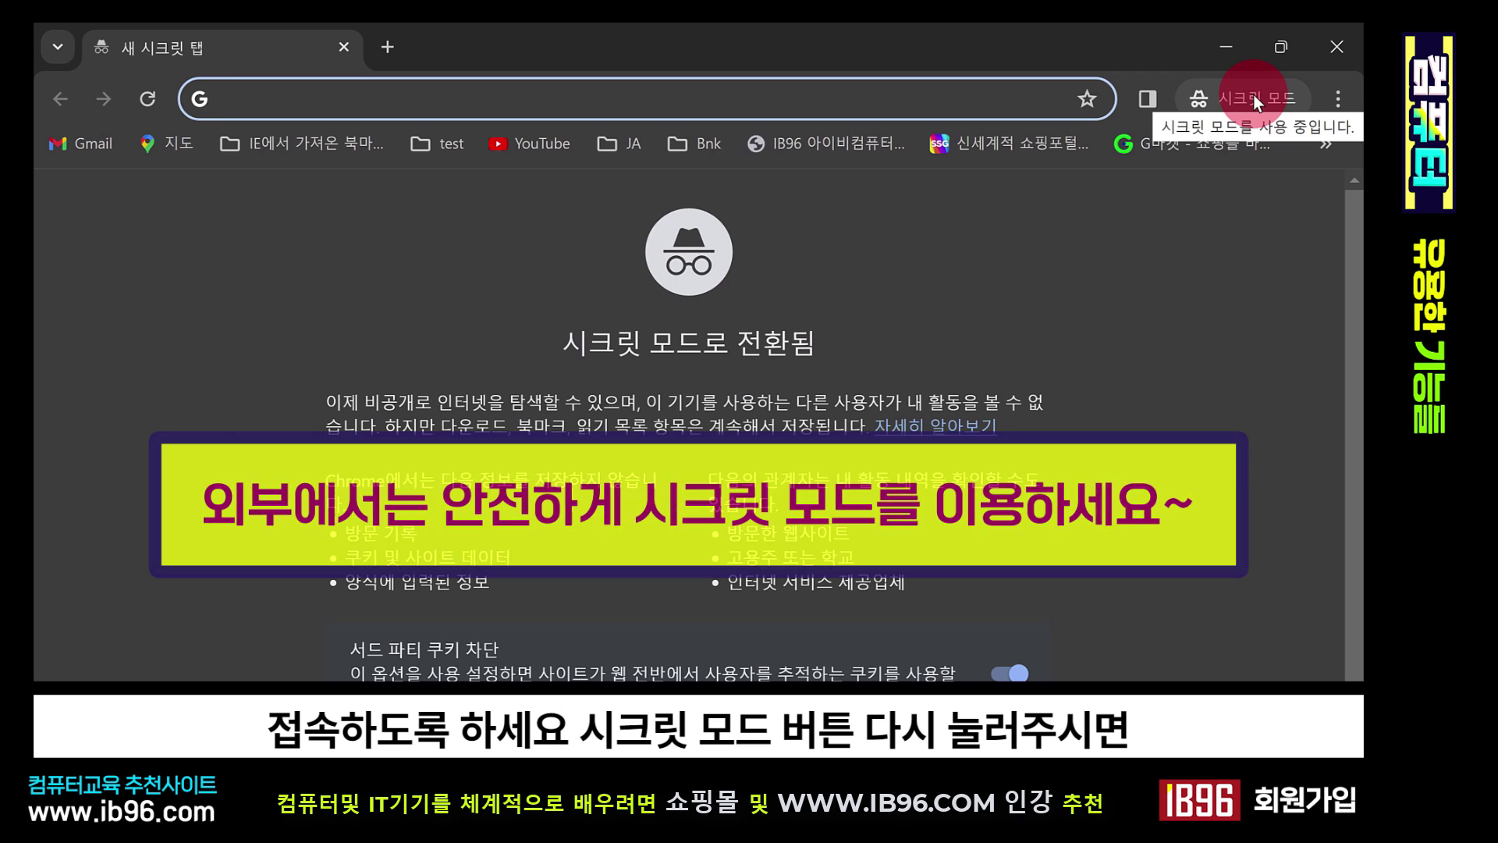
click(1253, 95)
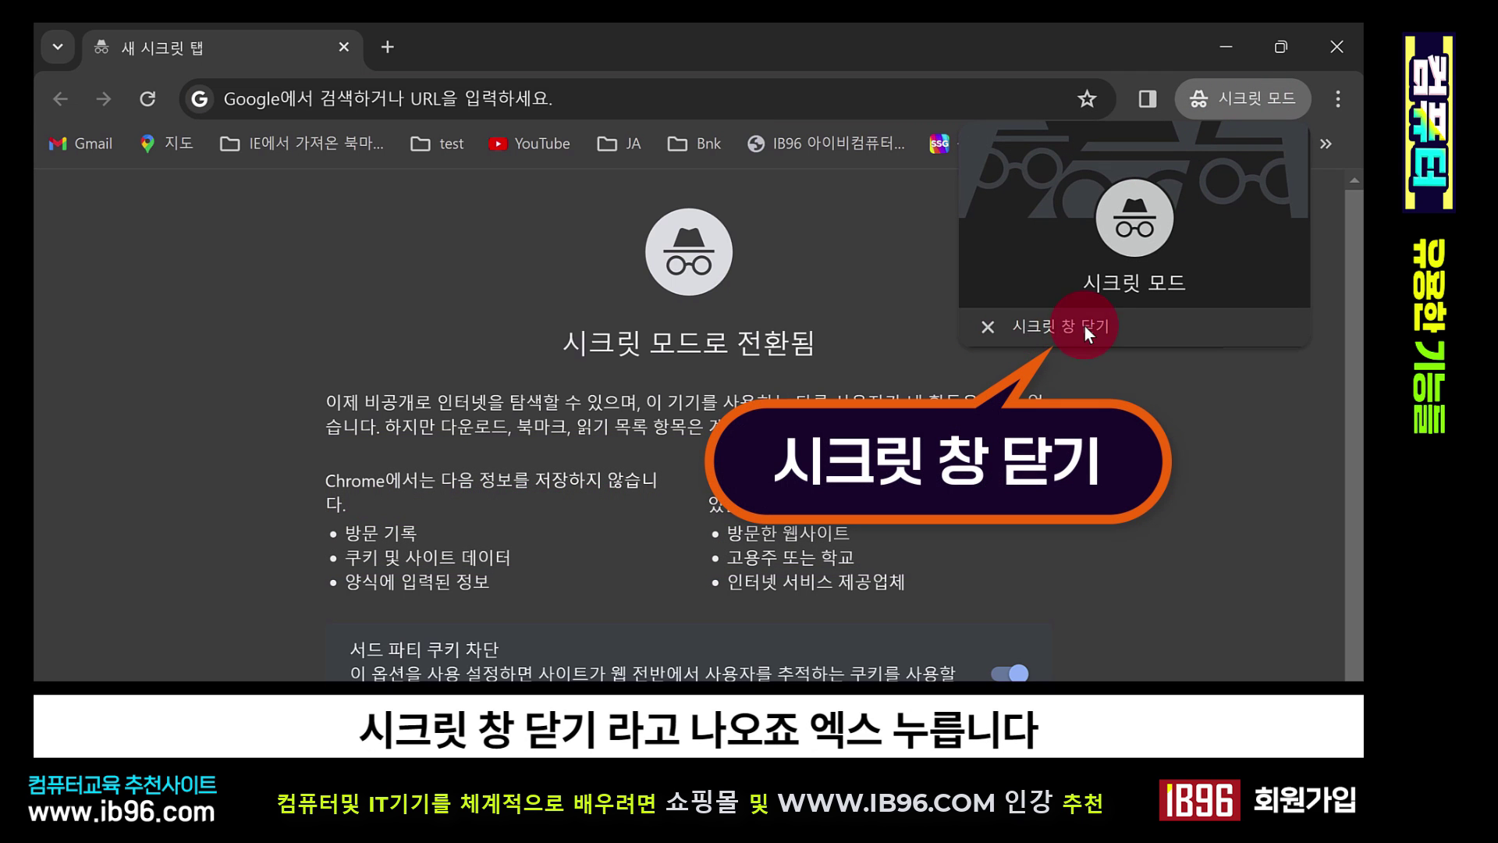
click(986, 327)
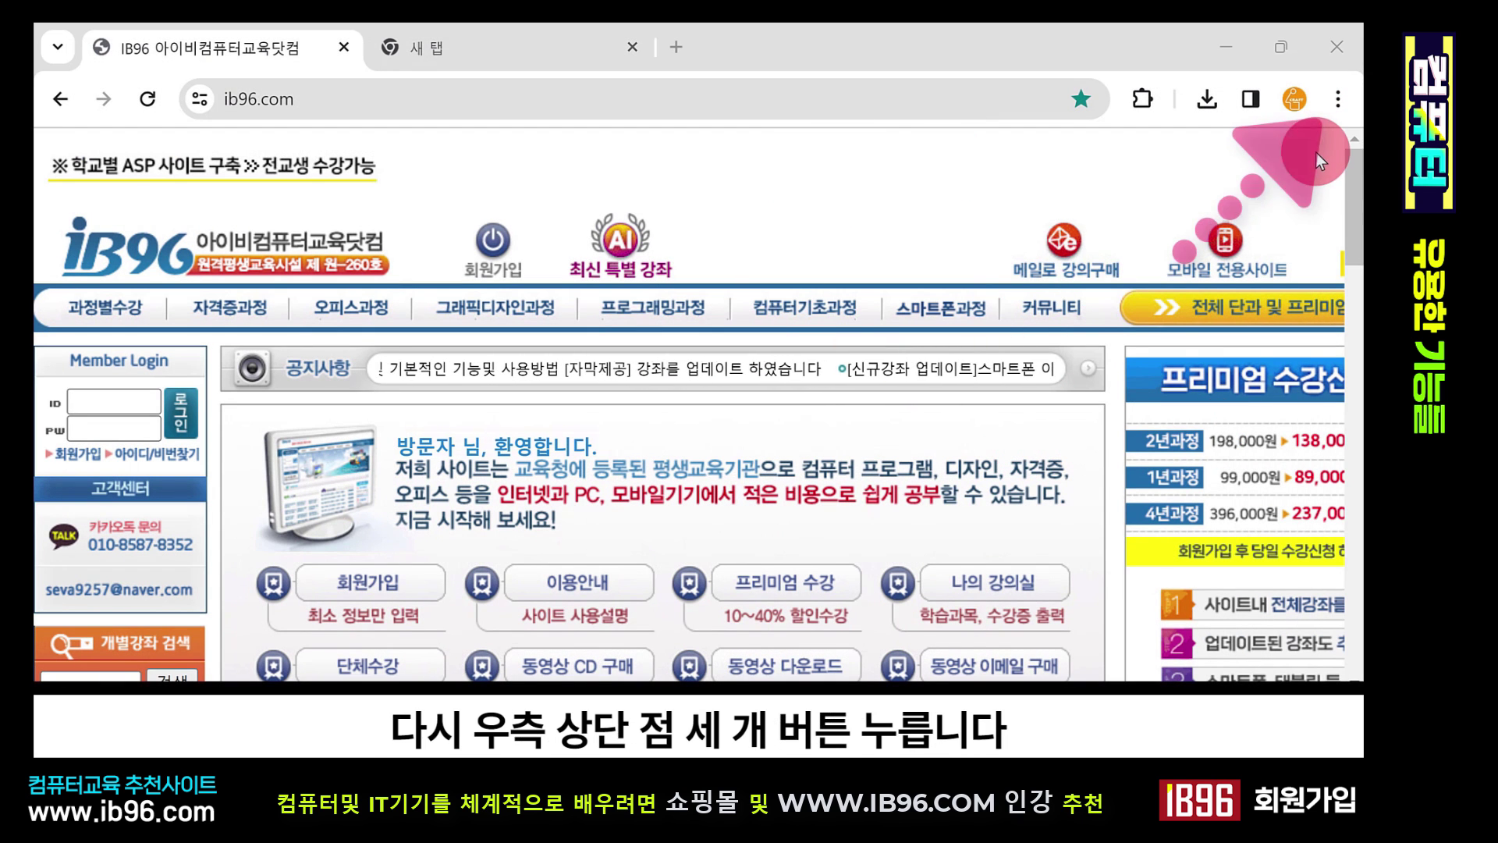
- Open Google 비밀번호 관리자 and examine the fields of the 새 비밀번호 추가 form
click(1340, 104)
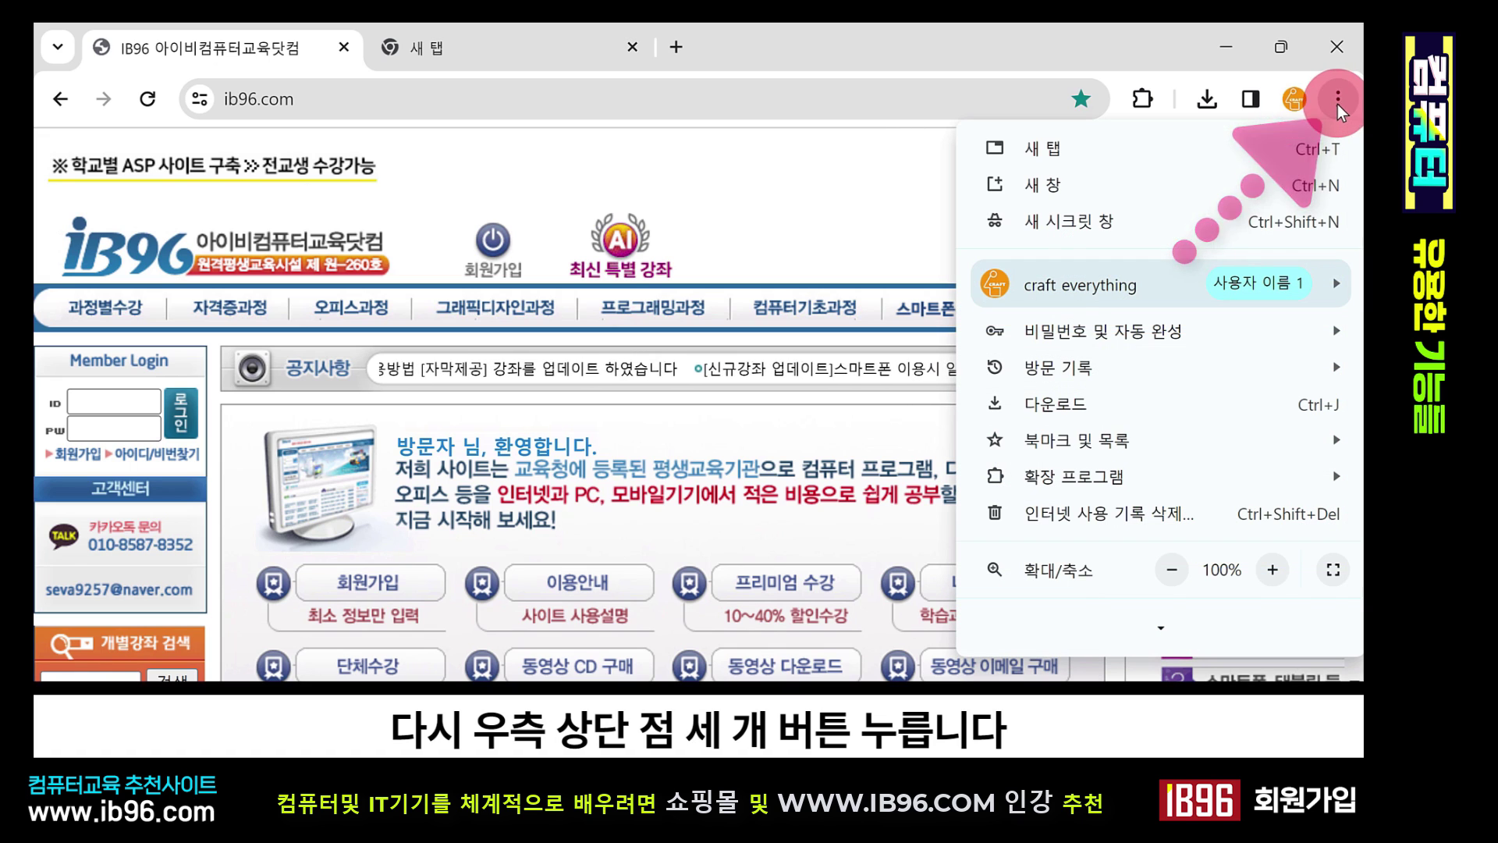
click(1064, 335)
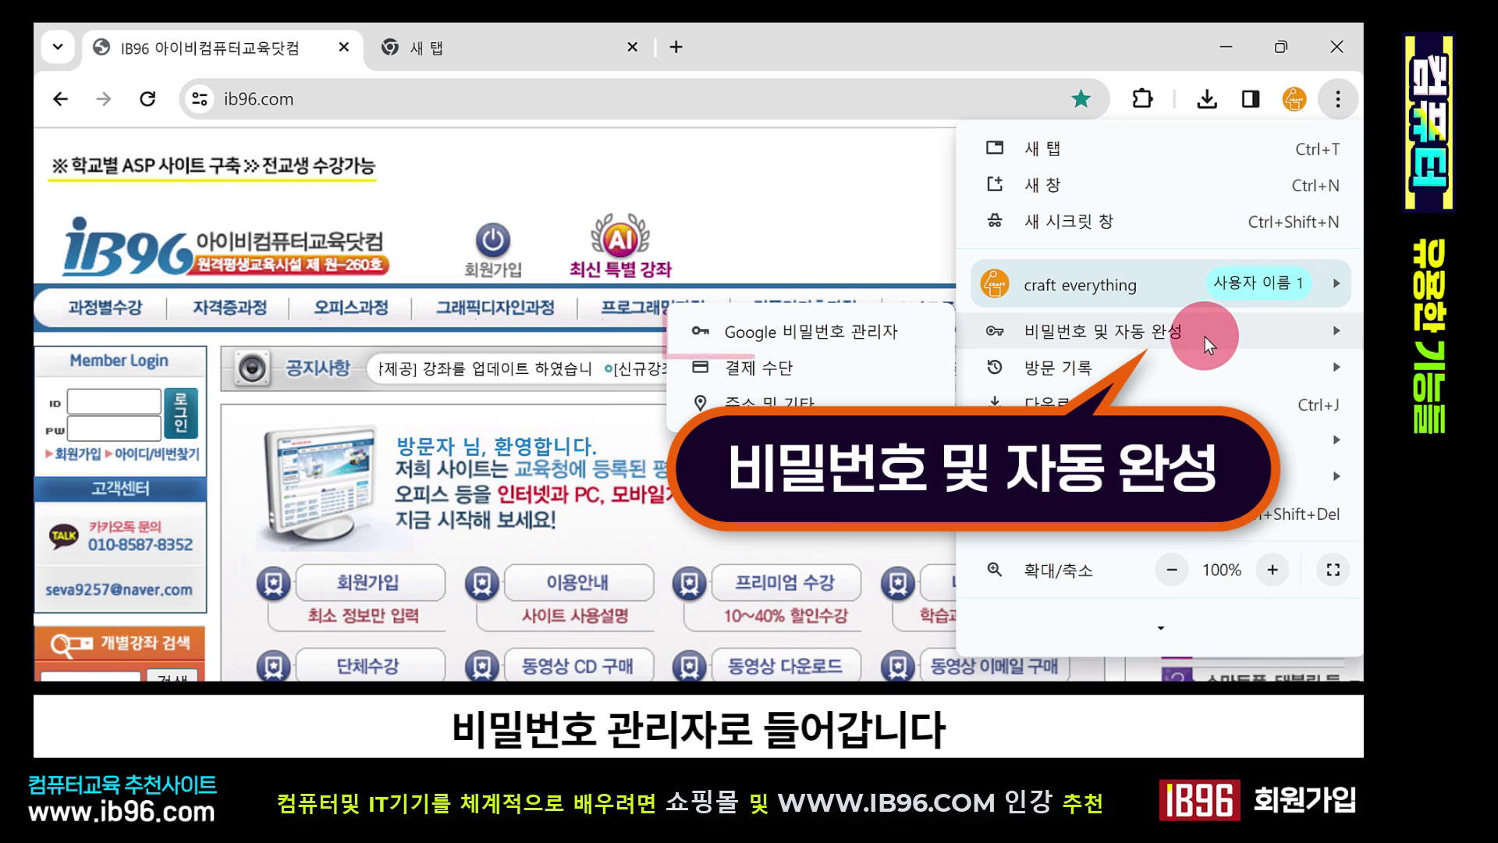
click(894, 332)
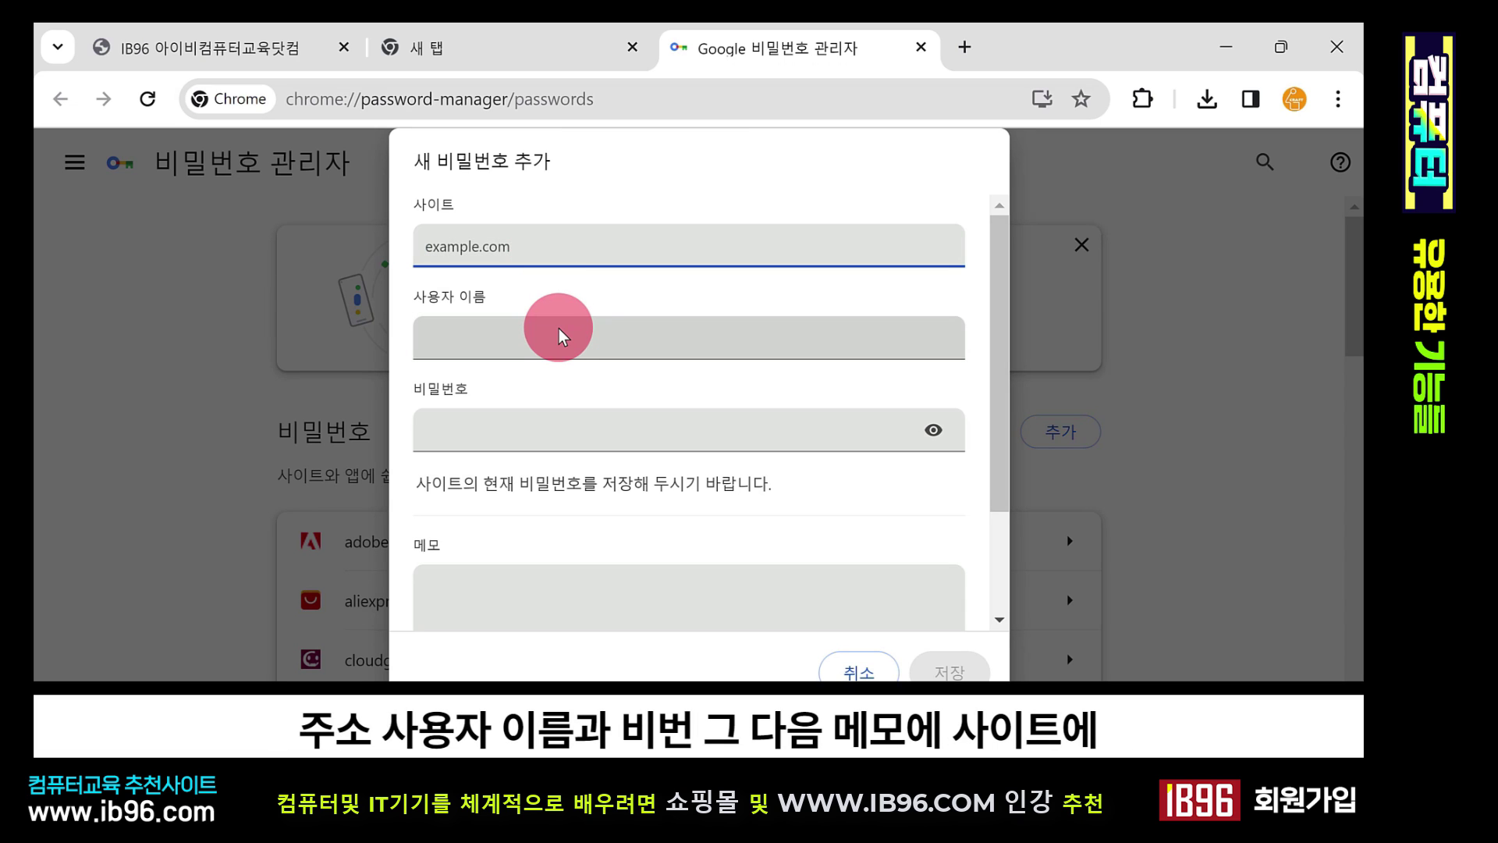
scroll(538, 460, down, 2)
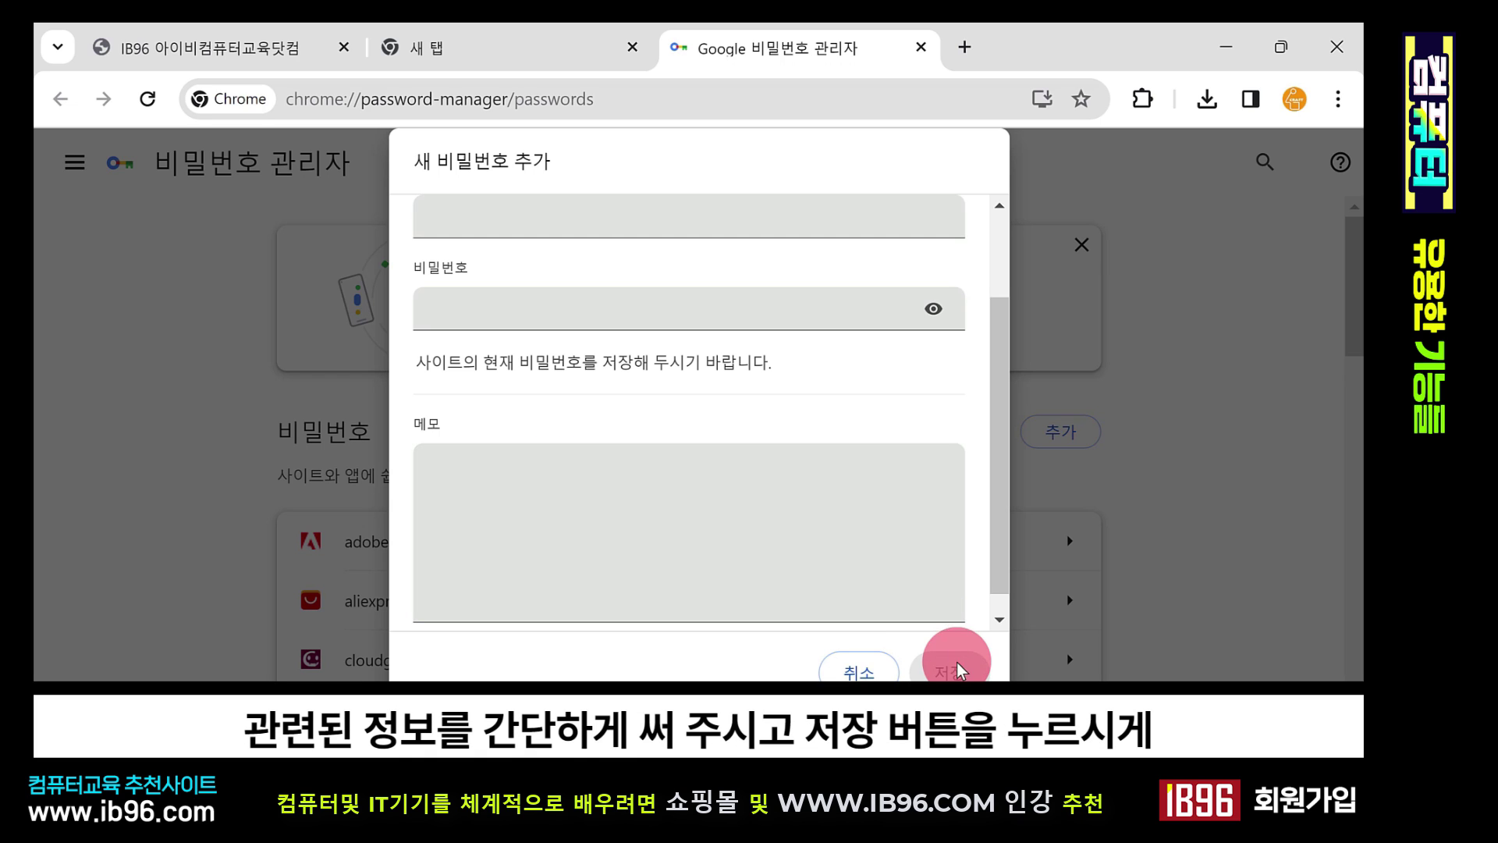
- Cancel the 새 비밀번호 추가 form, and view the saved naver.com login entry in the password list
click(859, 671)
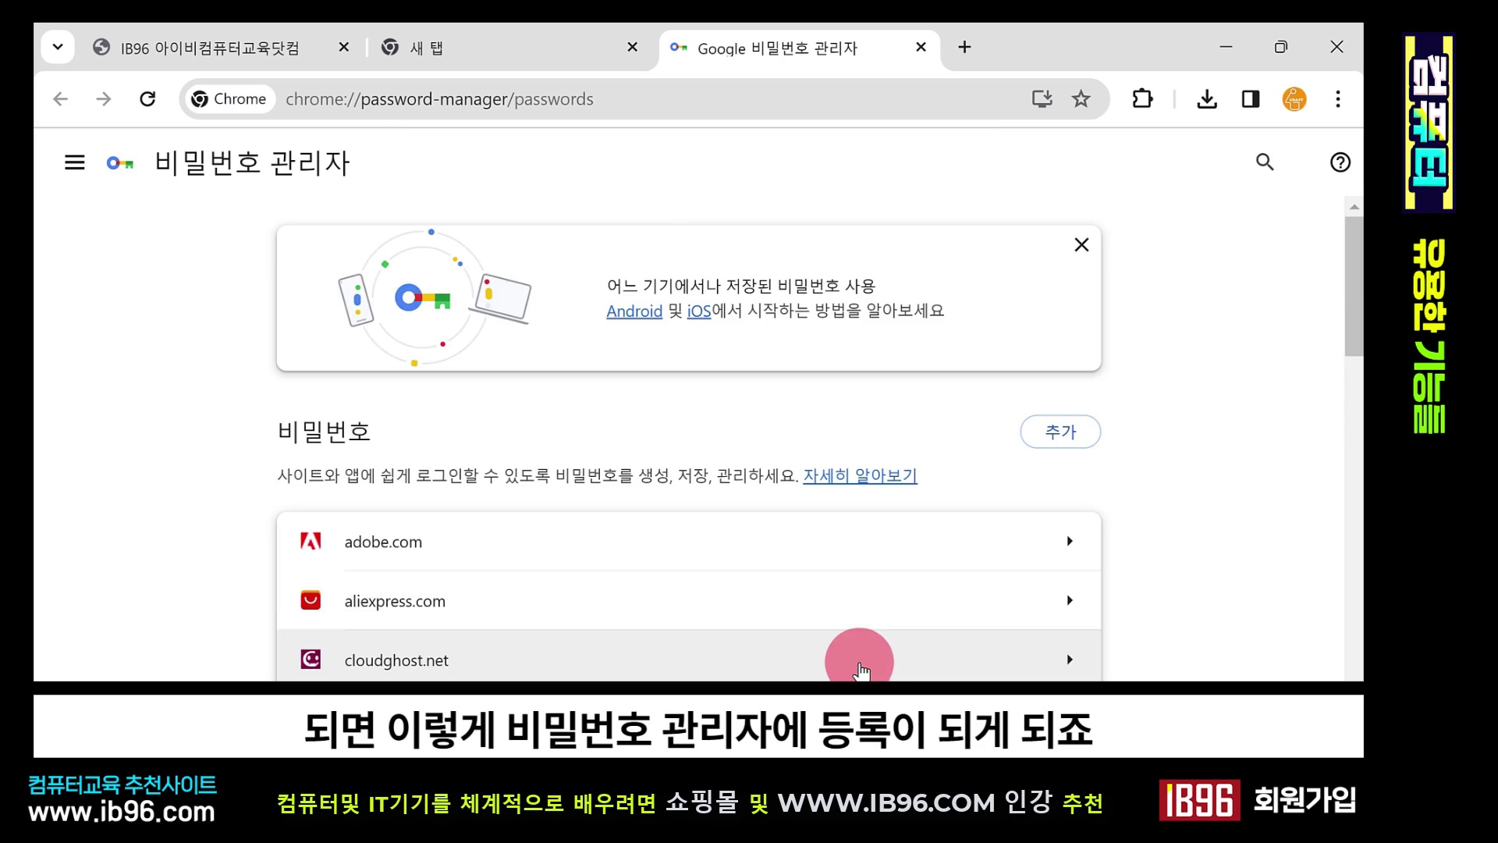
scroll(655, 246, down, 4)
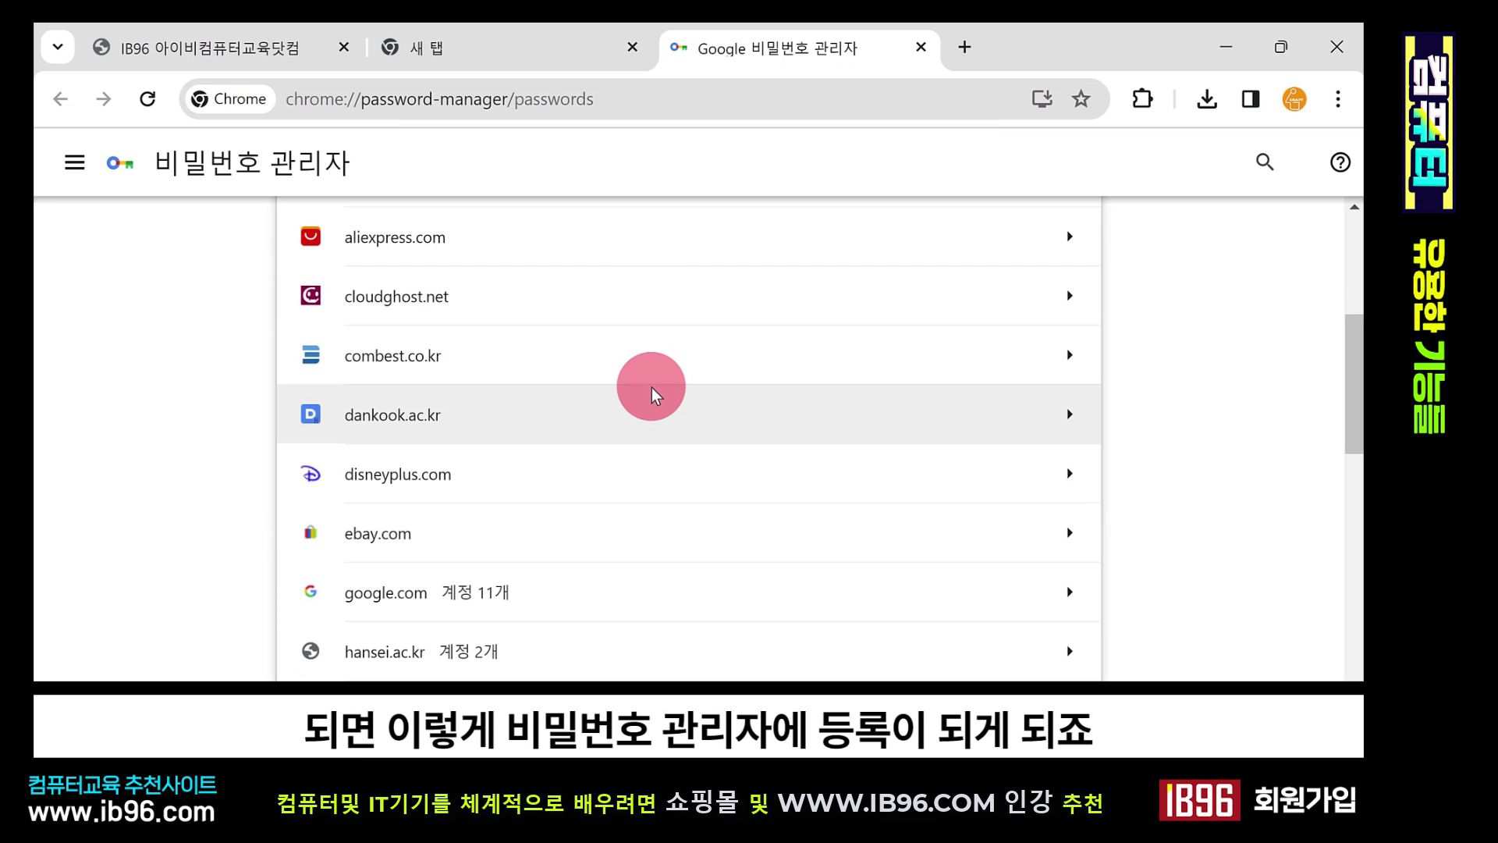
scroll(653, 395, down, 2)
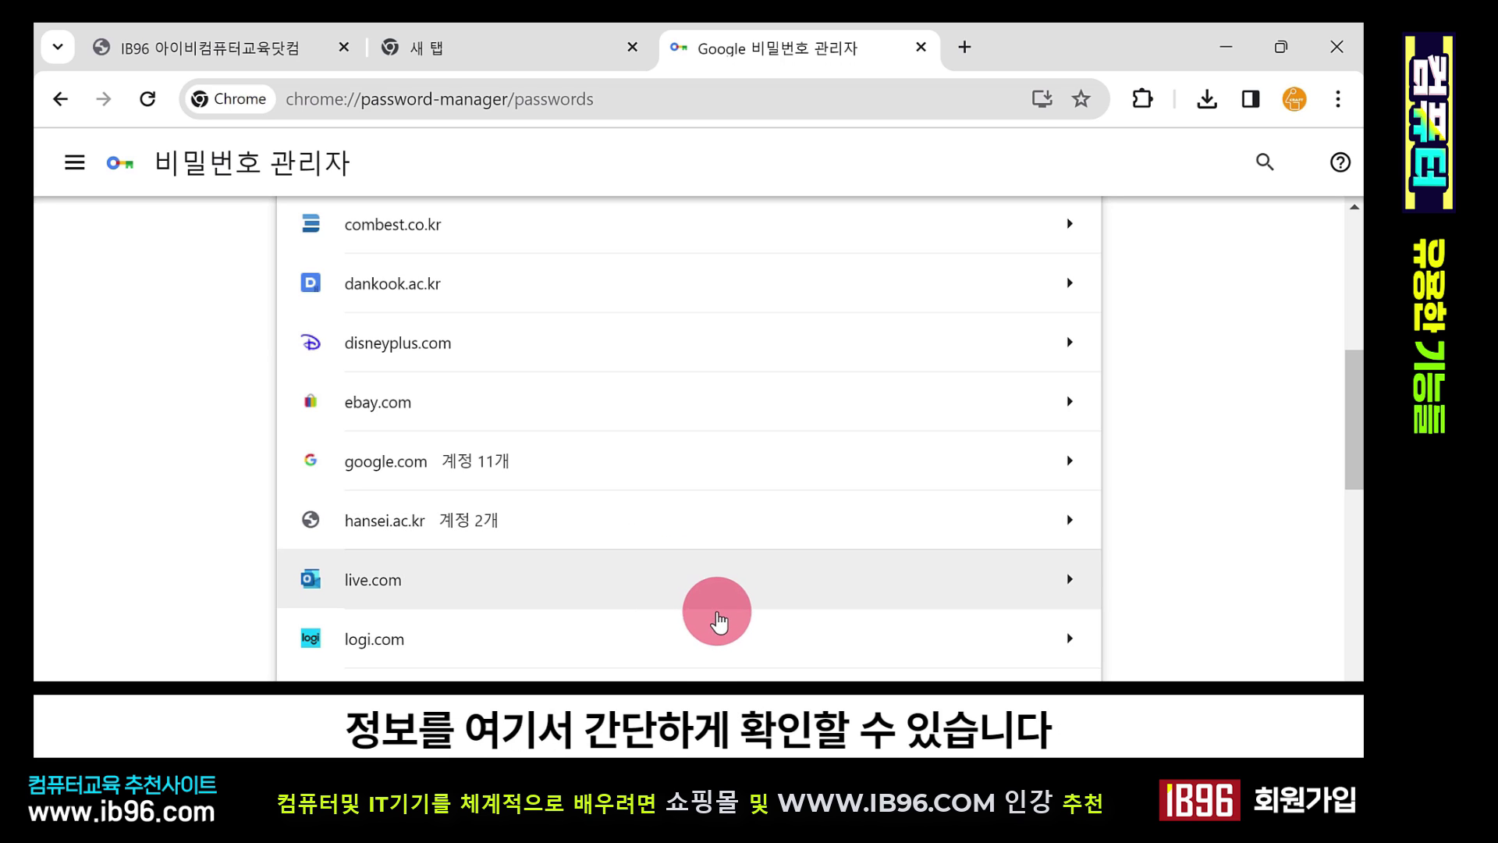
scroll(859, 595, down, 3)
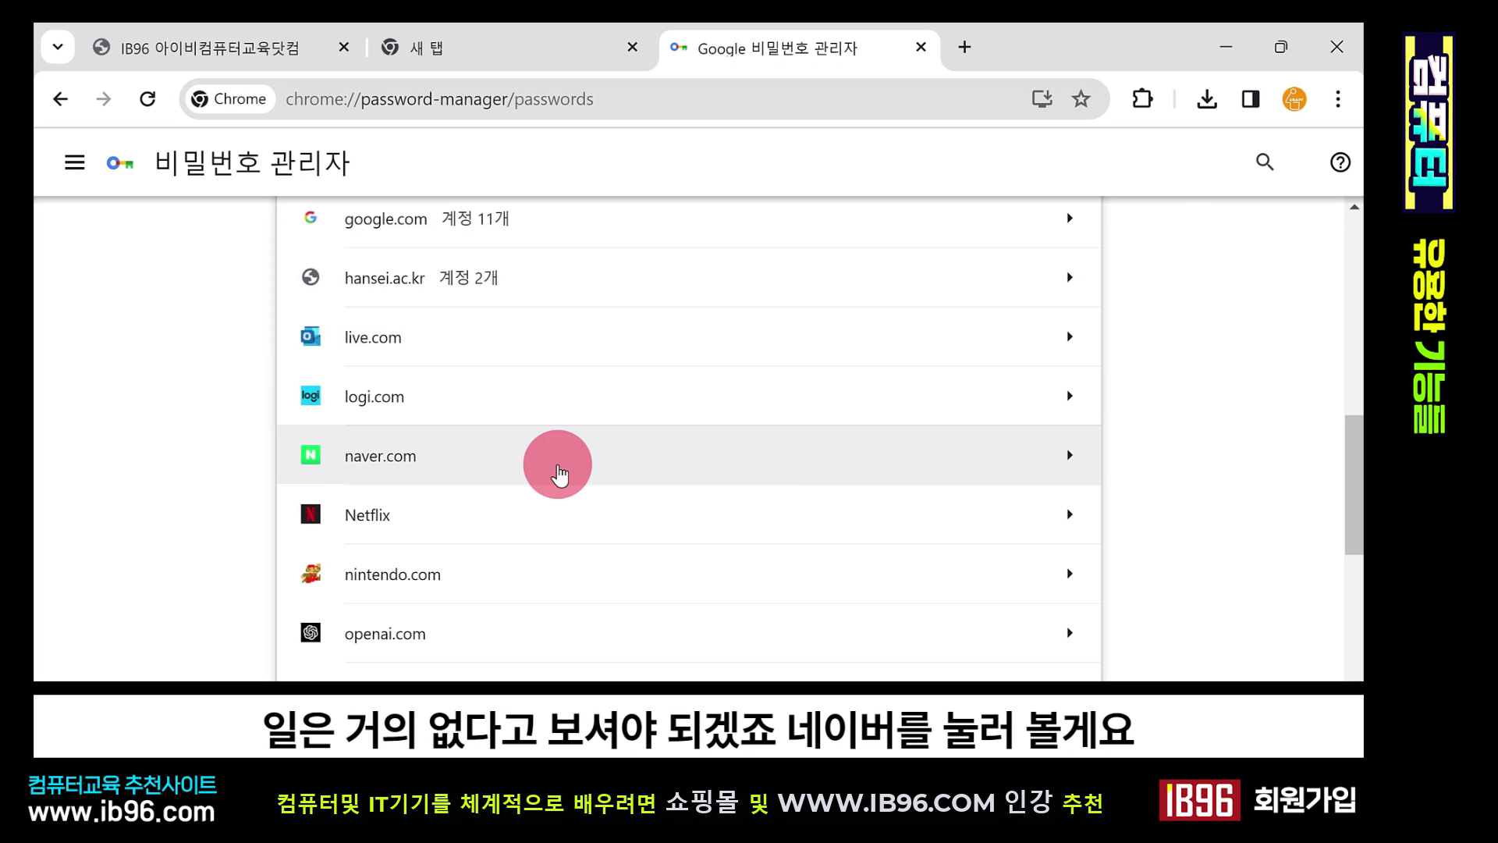
click(558, 473)
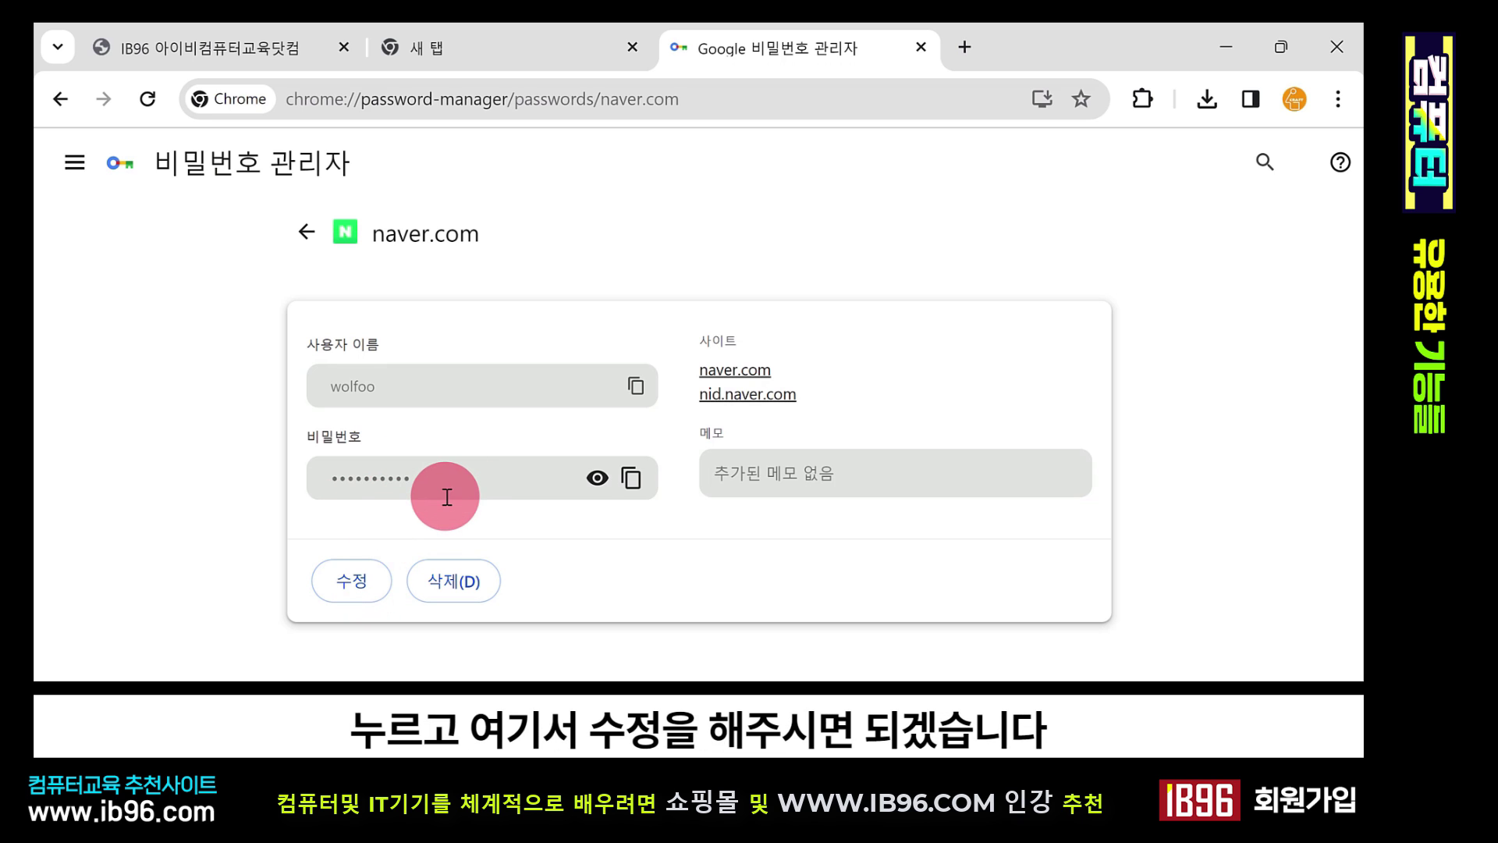
key(alt+Left)
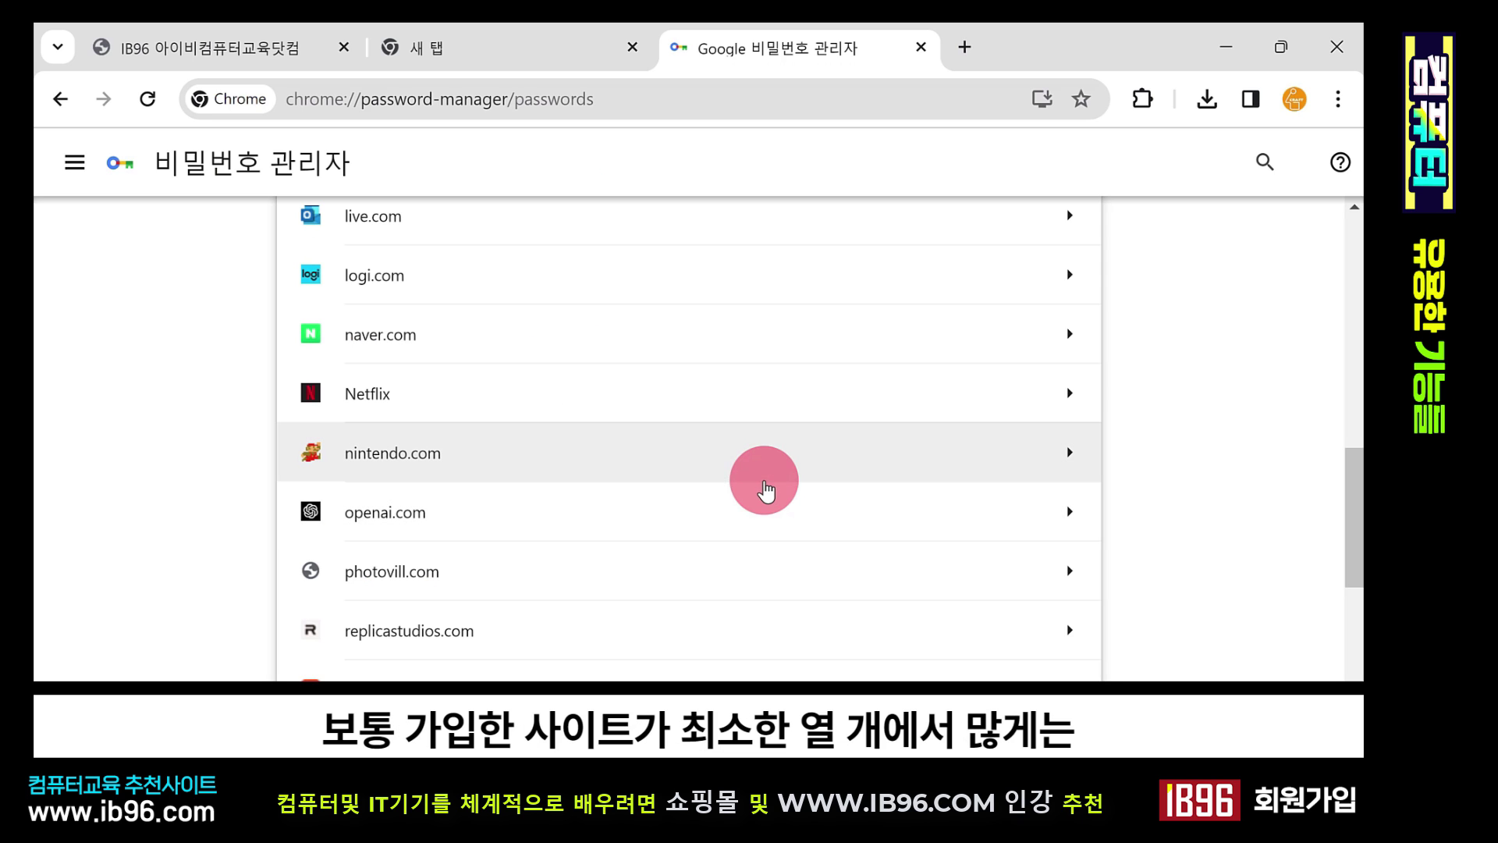
- Look through the remaining sites in the saved password list
scroll(770, 476, down, 5)
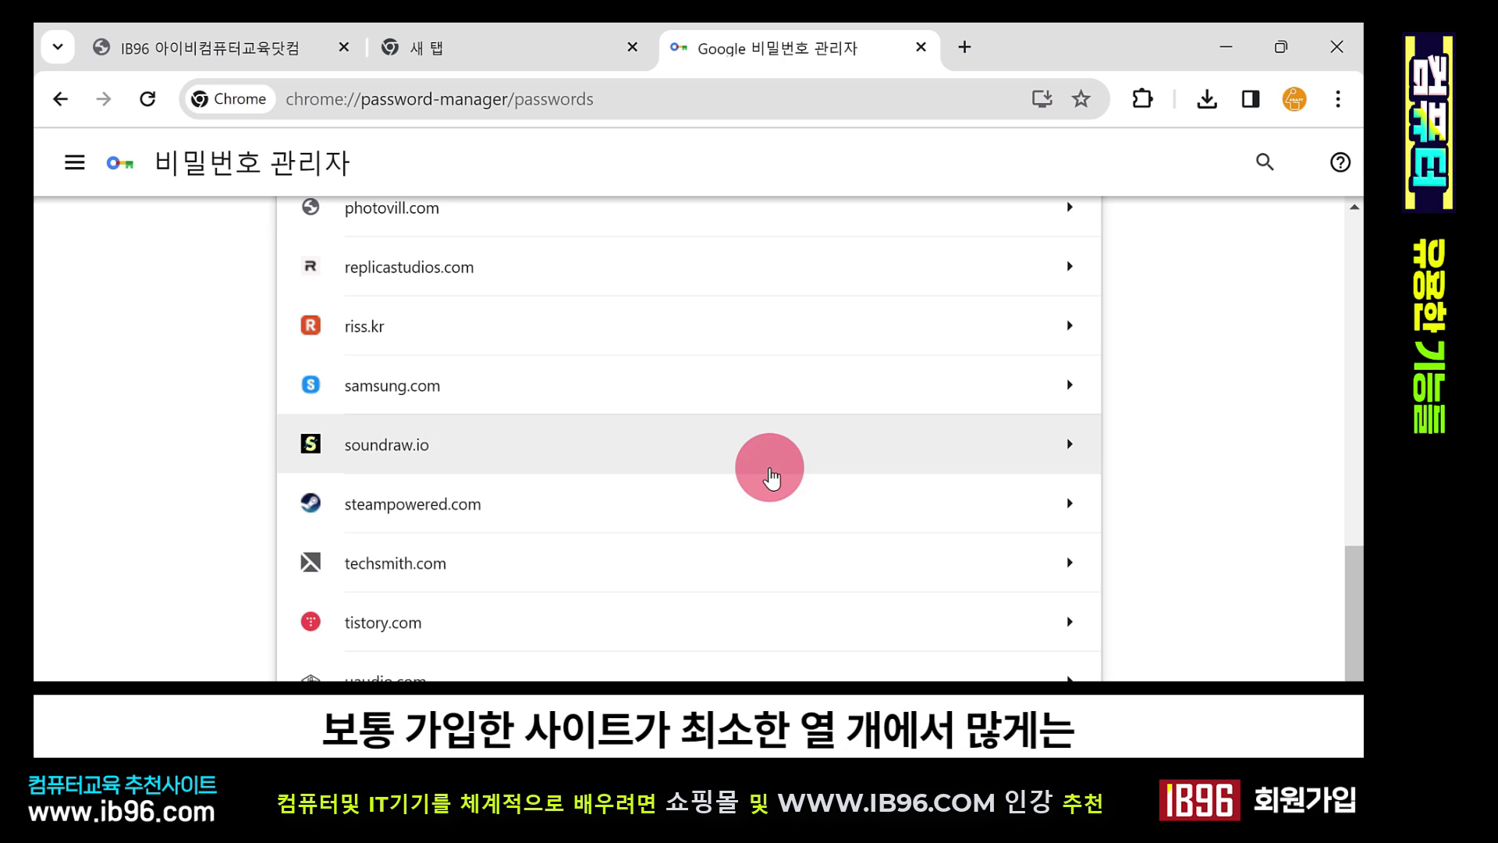
scroll(771, 476, down, 1)
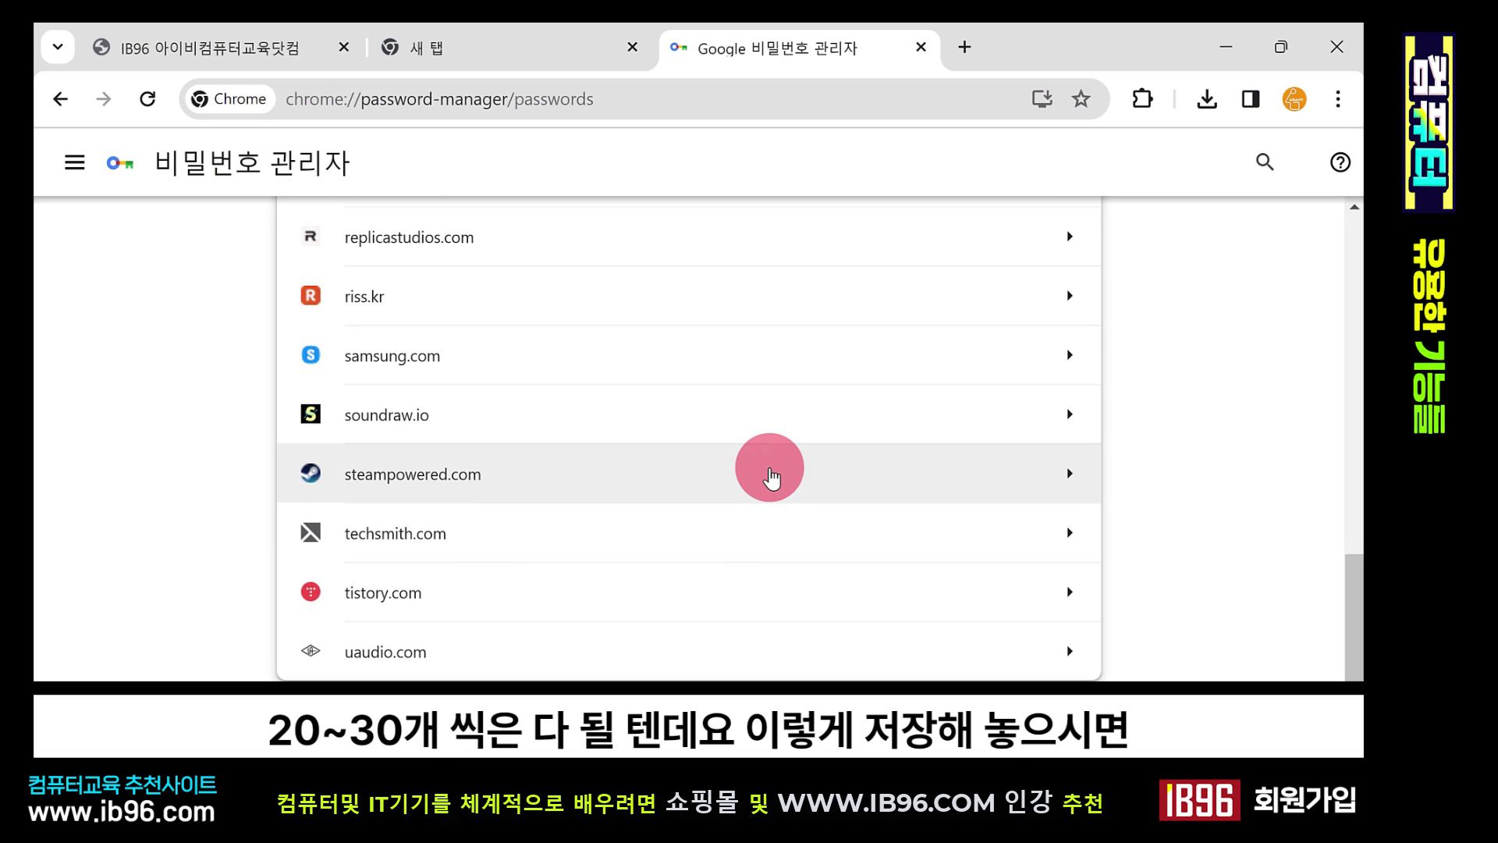
scroll(771, 476, up, 2)
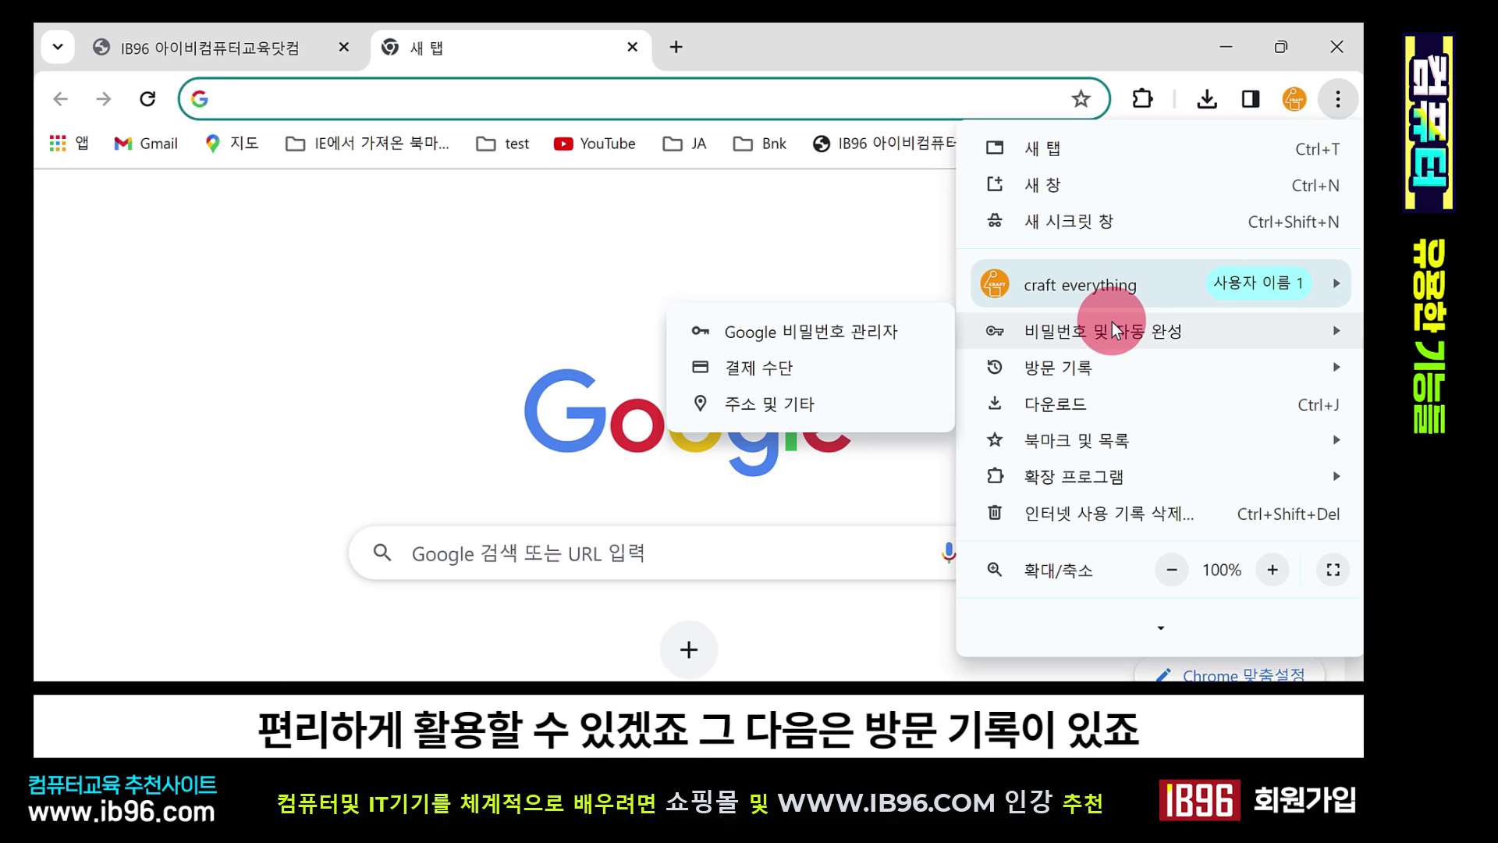
- Examine the 최근에 닫은 탭 list in Chrome's tab search, and dismiss it
mouse_move(1093, 363)
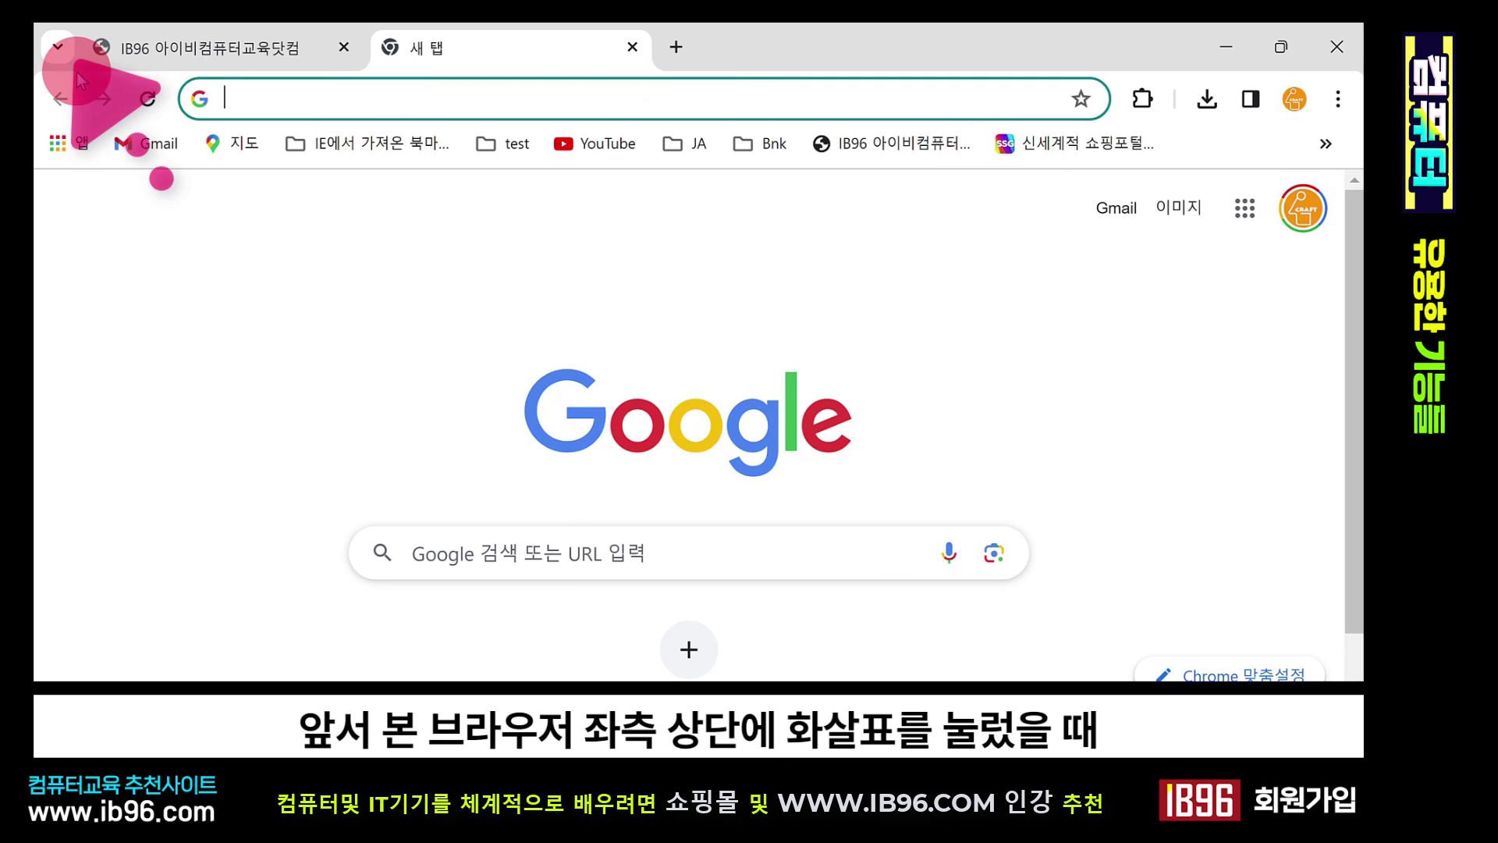
click(61, 47)
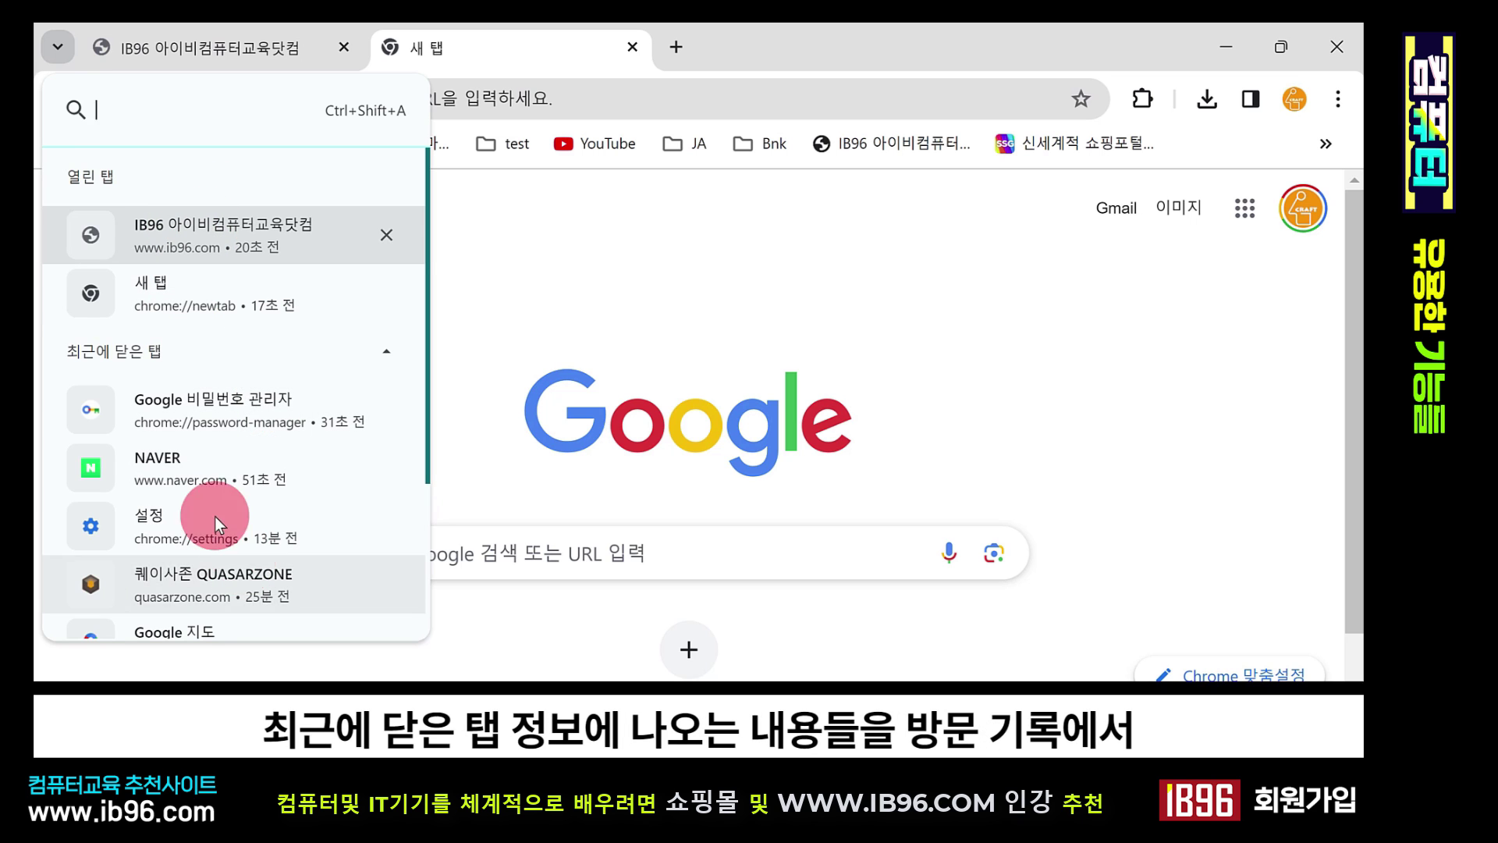
click(843, 298)
- Open Chrome's full 방문 기록 page and look through the visited sites
click(1338, 99)
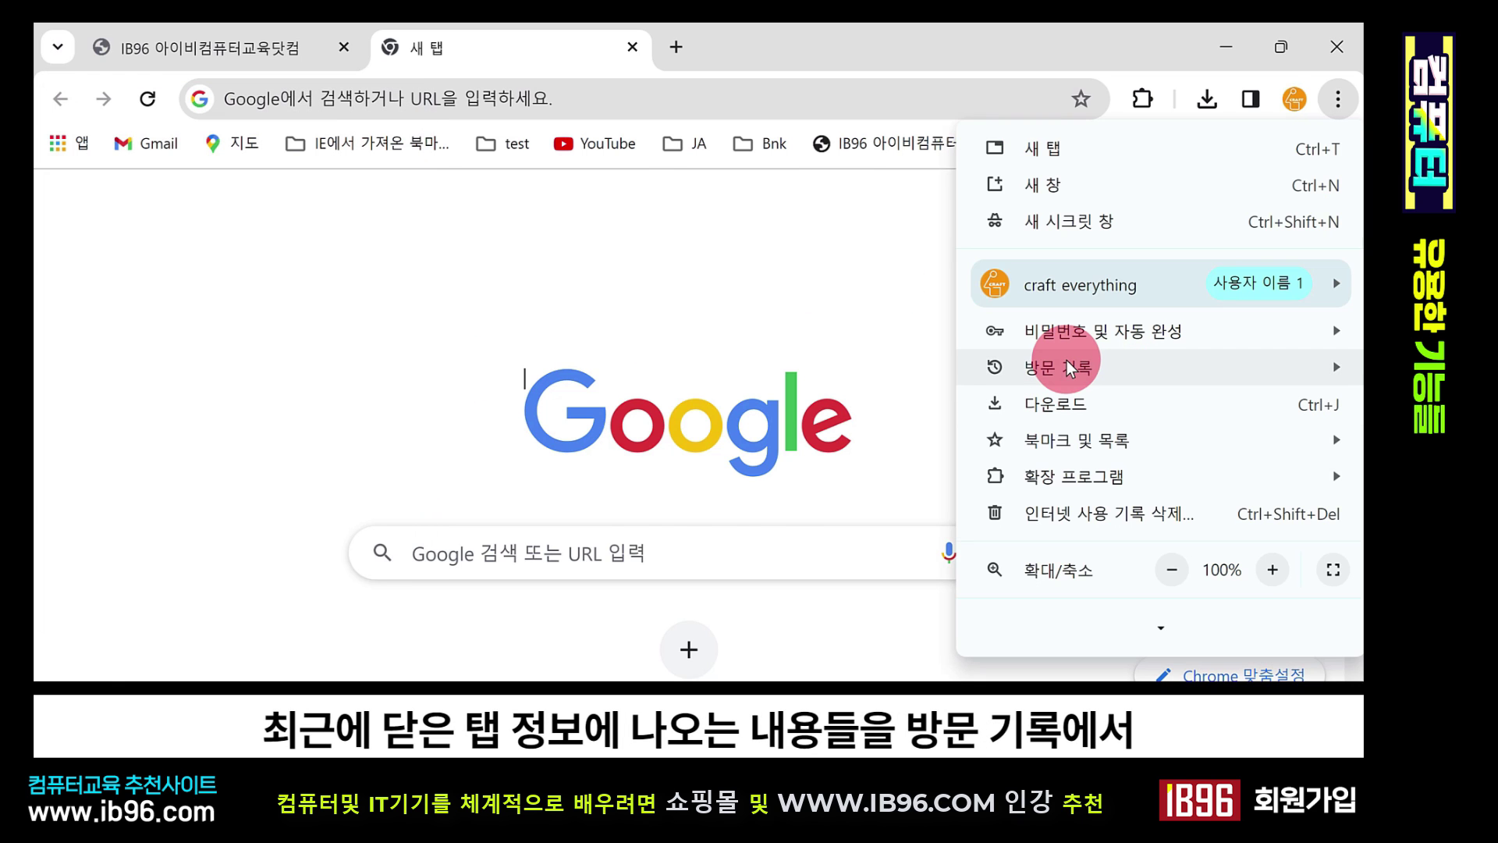
mouse_move(1065, 361)
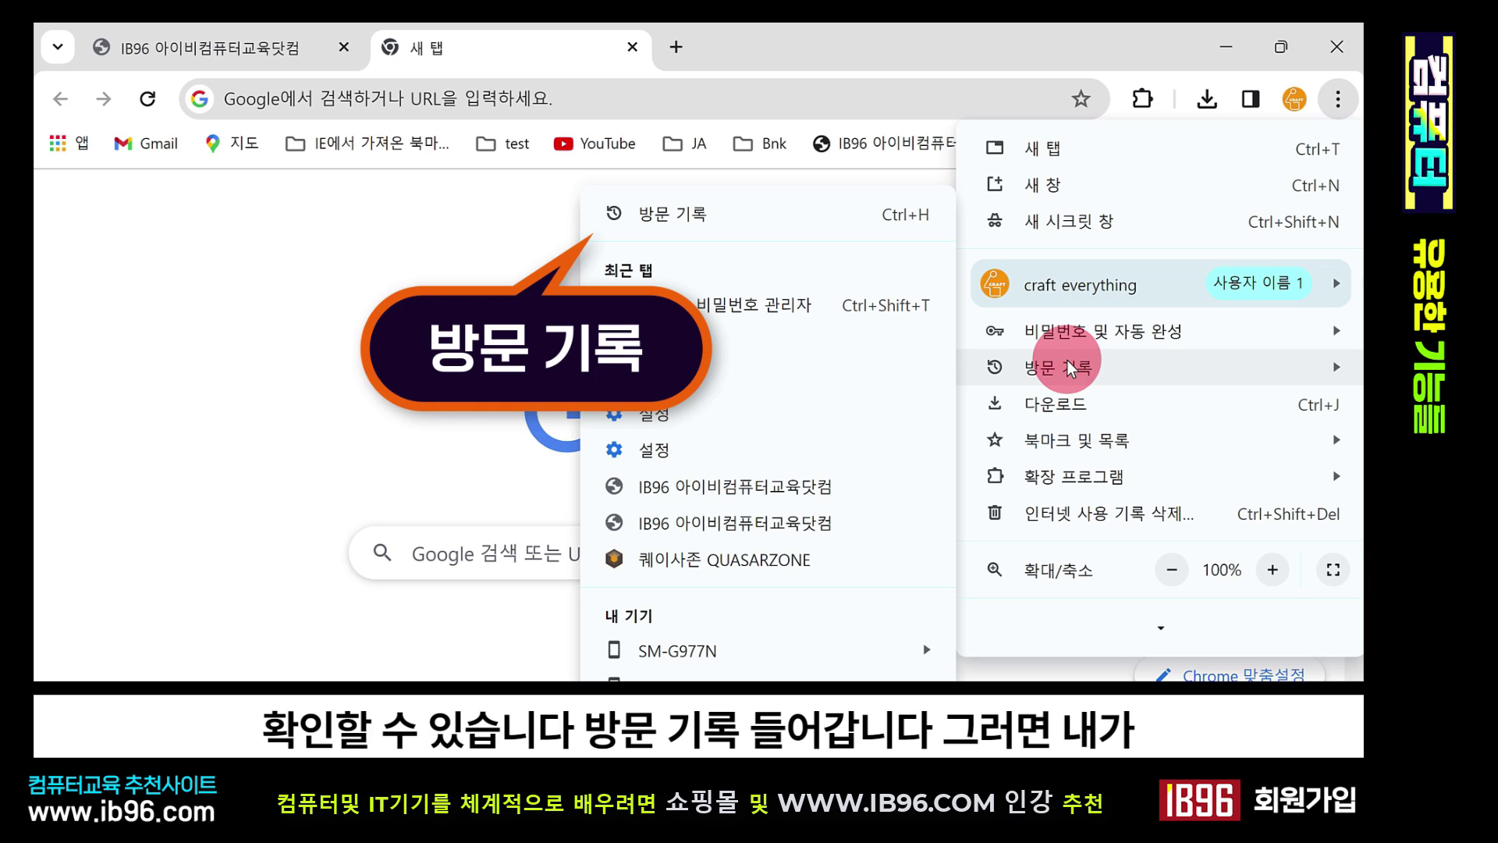
click(682, 215)
scroll(799, 385, down, 3)
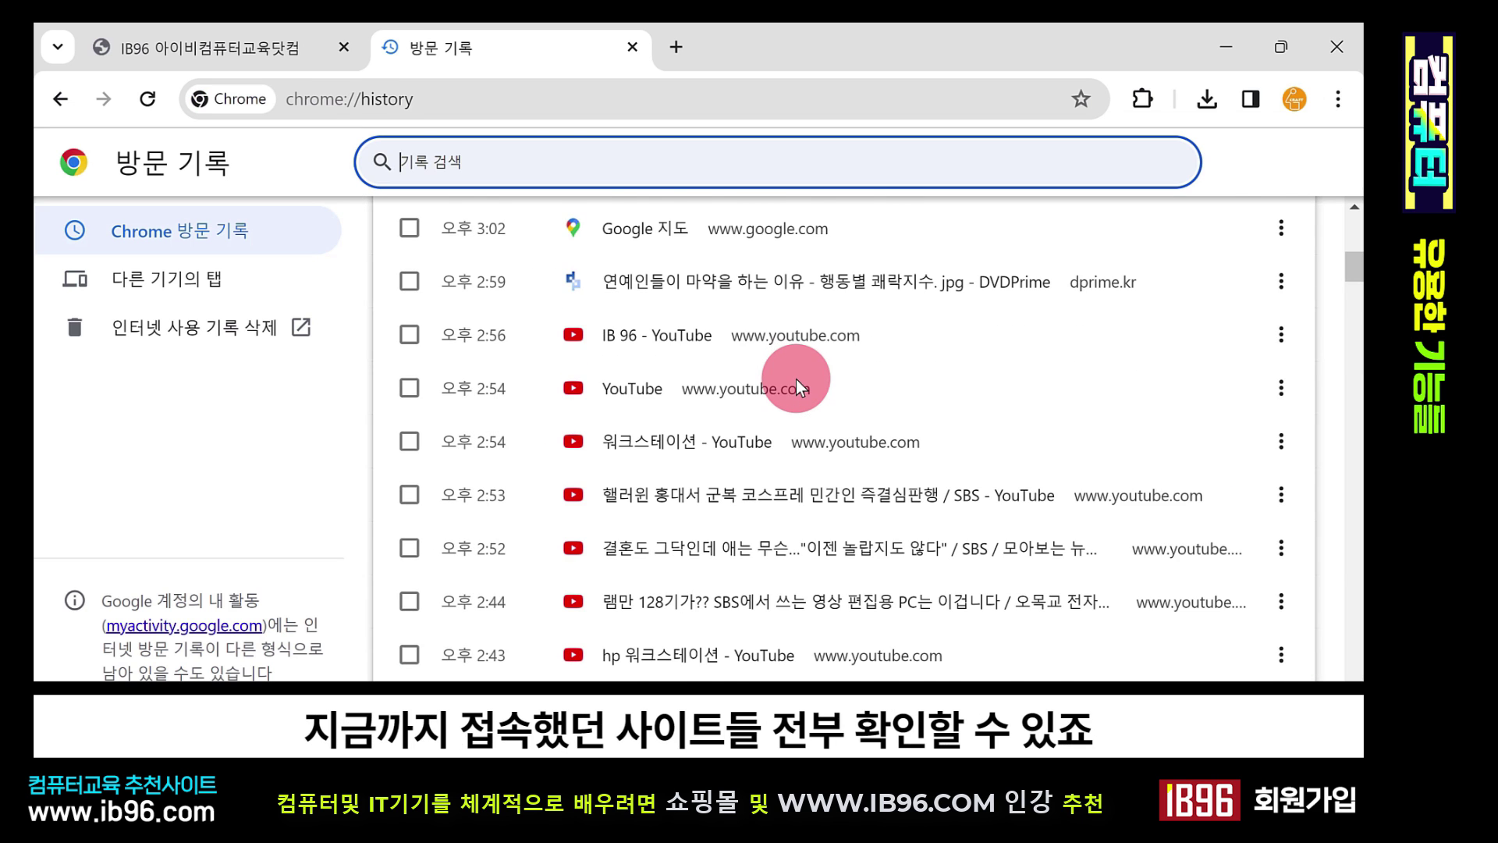
scroll(801, 385, down, 20)
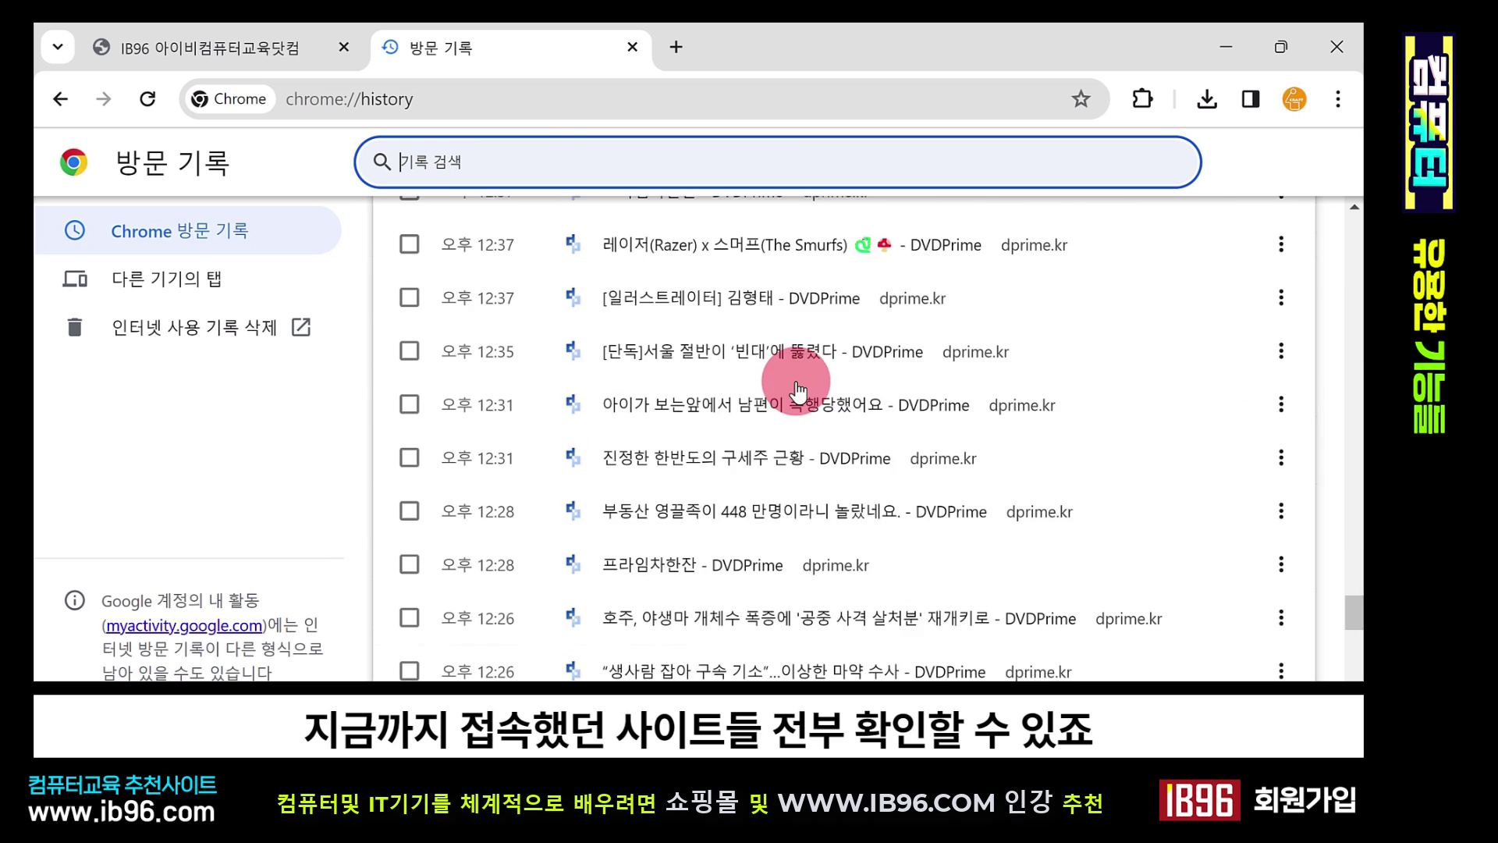
scroll(799, 385, down, 15)
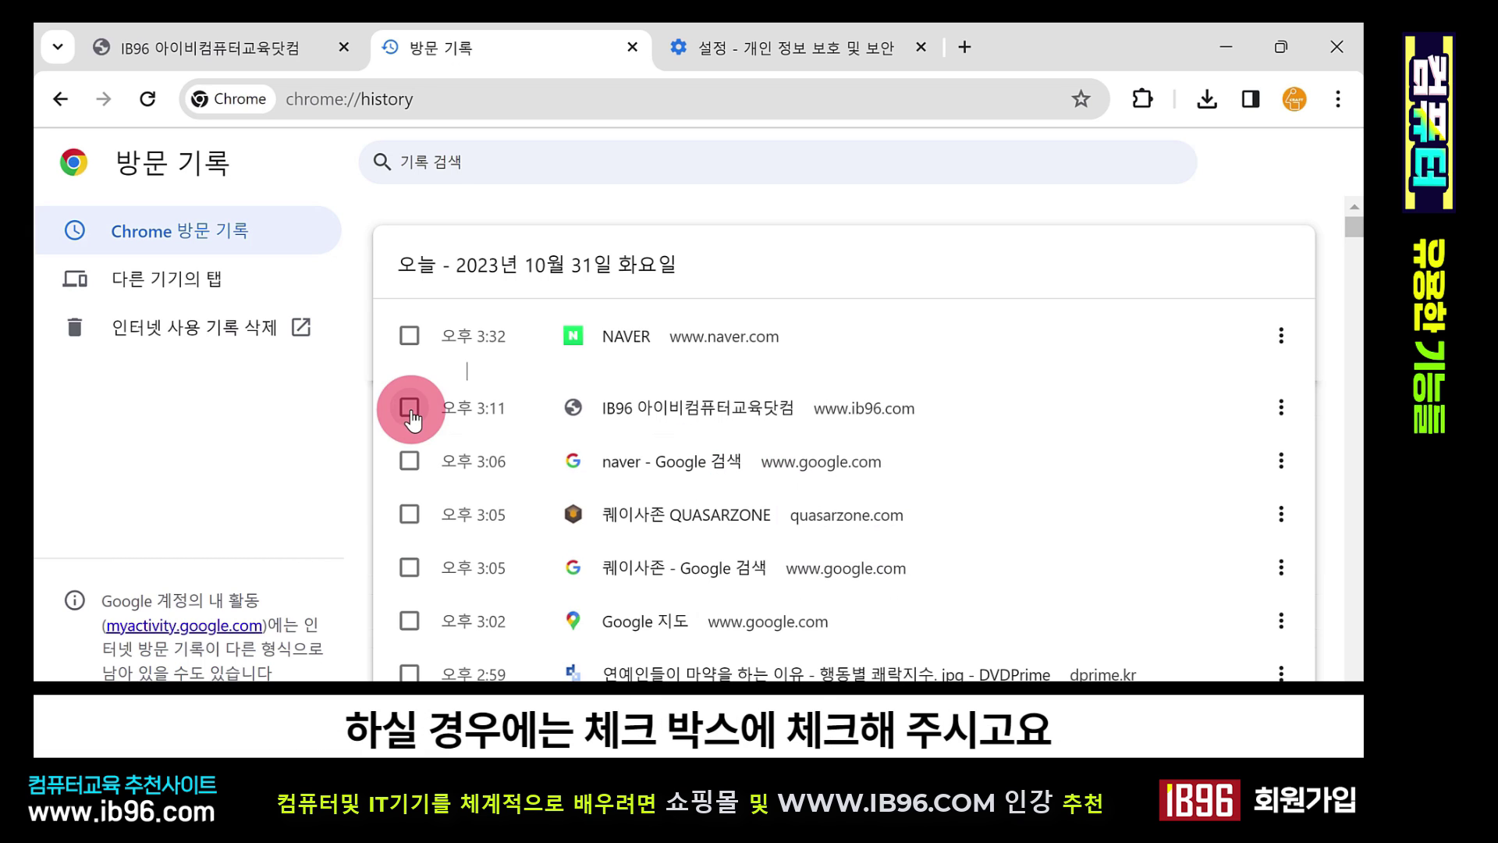
- Select the IB96 아이비컴퓨터교육닷컴, 퀘이사존 QUASARZONE and Google 지도 history entries, and clear the selection
click(409, 407)
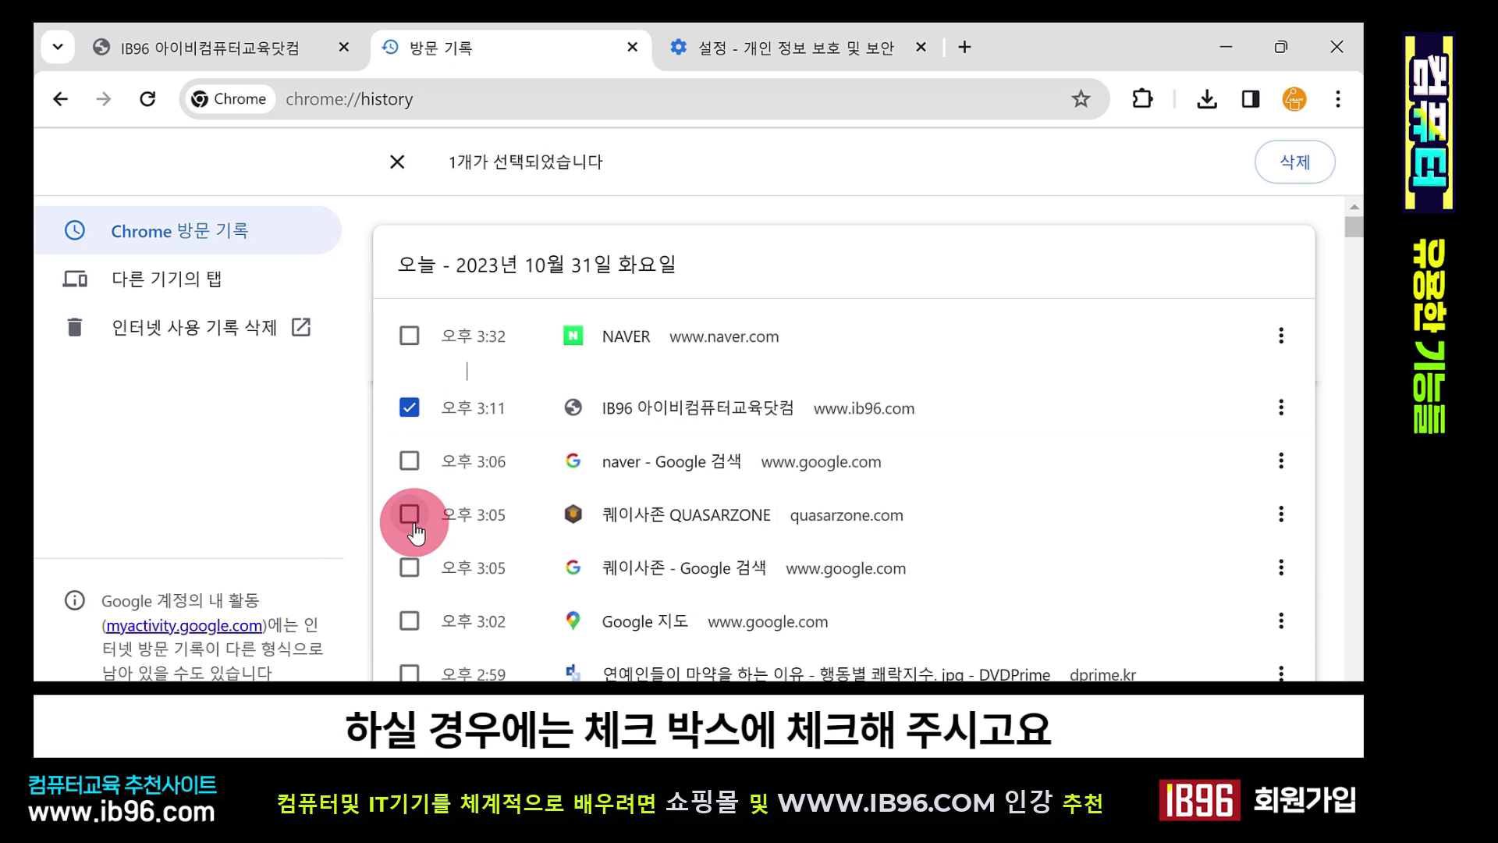
click(409, 514)
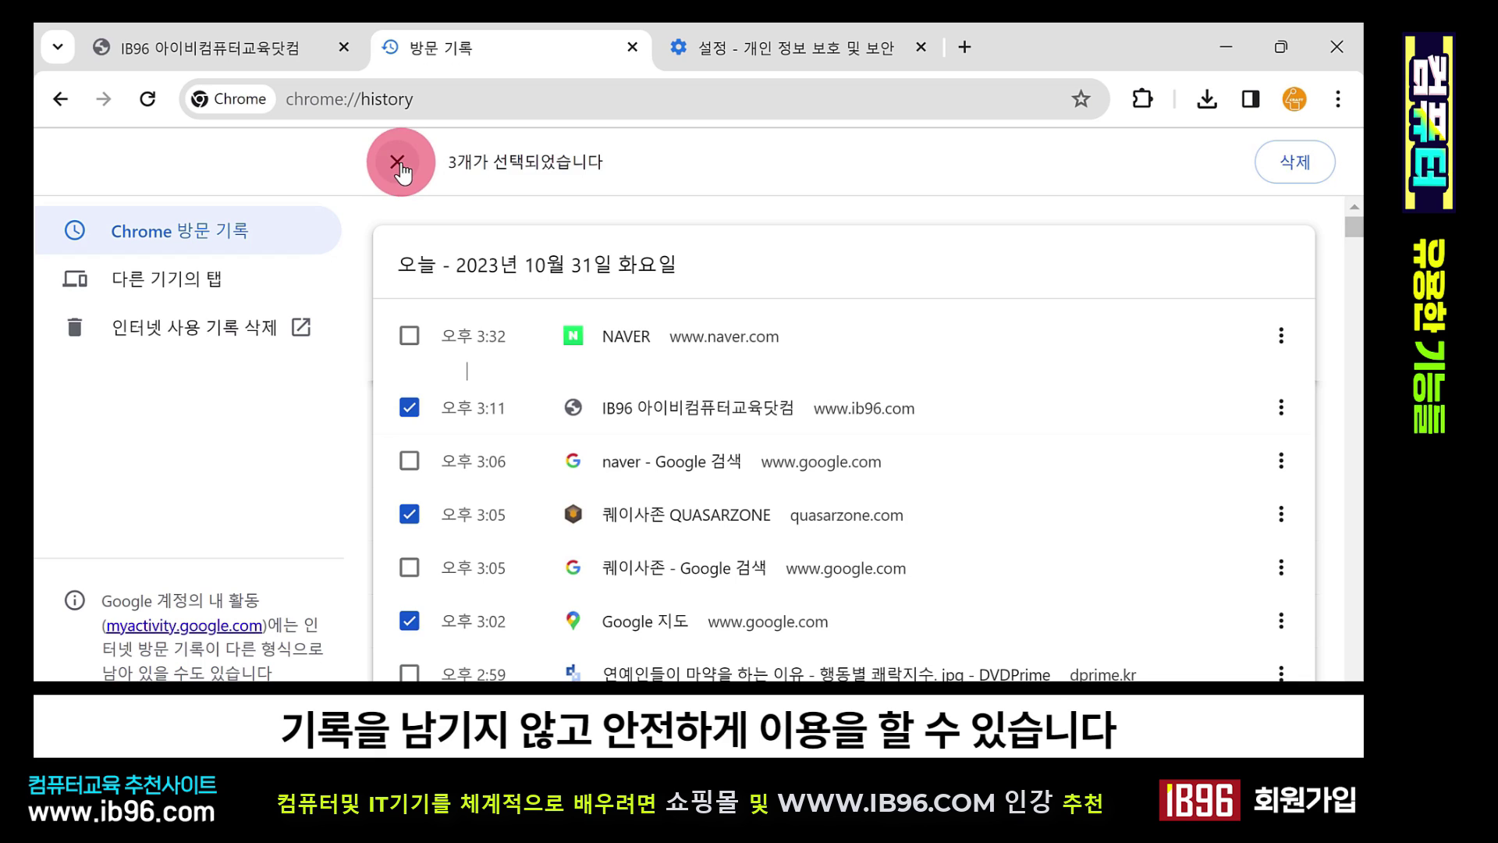
click(398, 163)
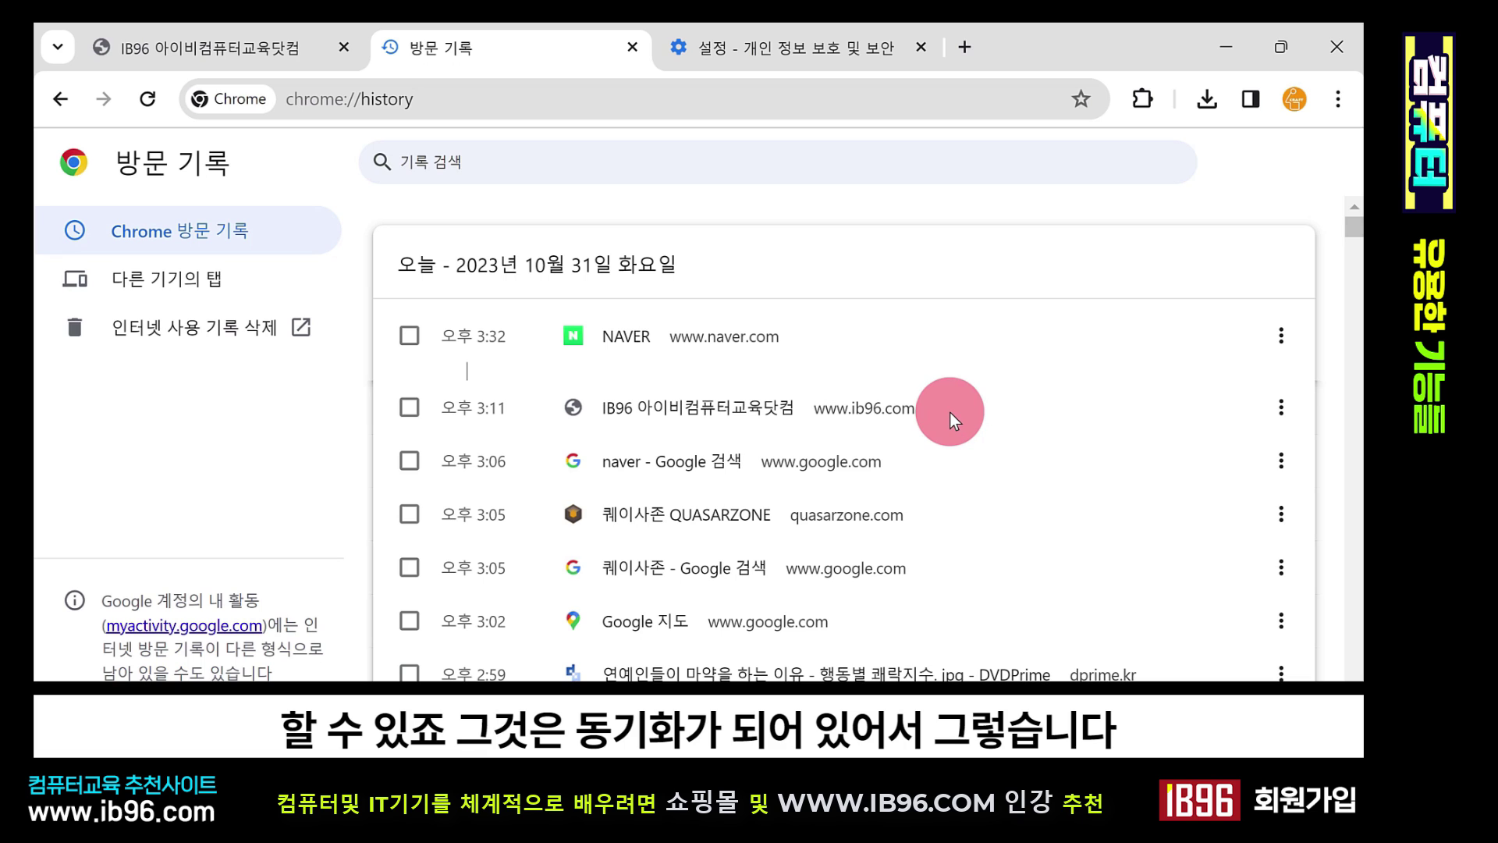
- Examine the 내 기기 section of the 방문 기록 submenu for devices sharing the same Google account
click(1338, 104)
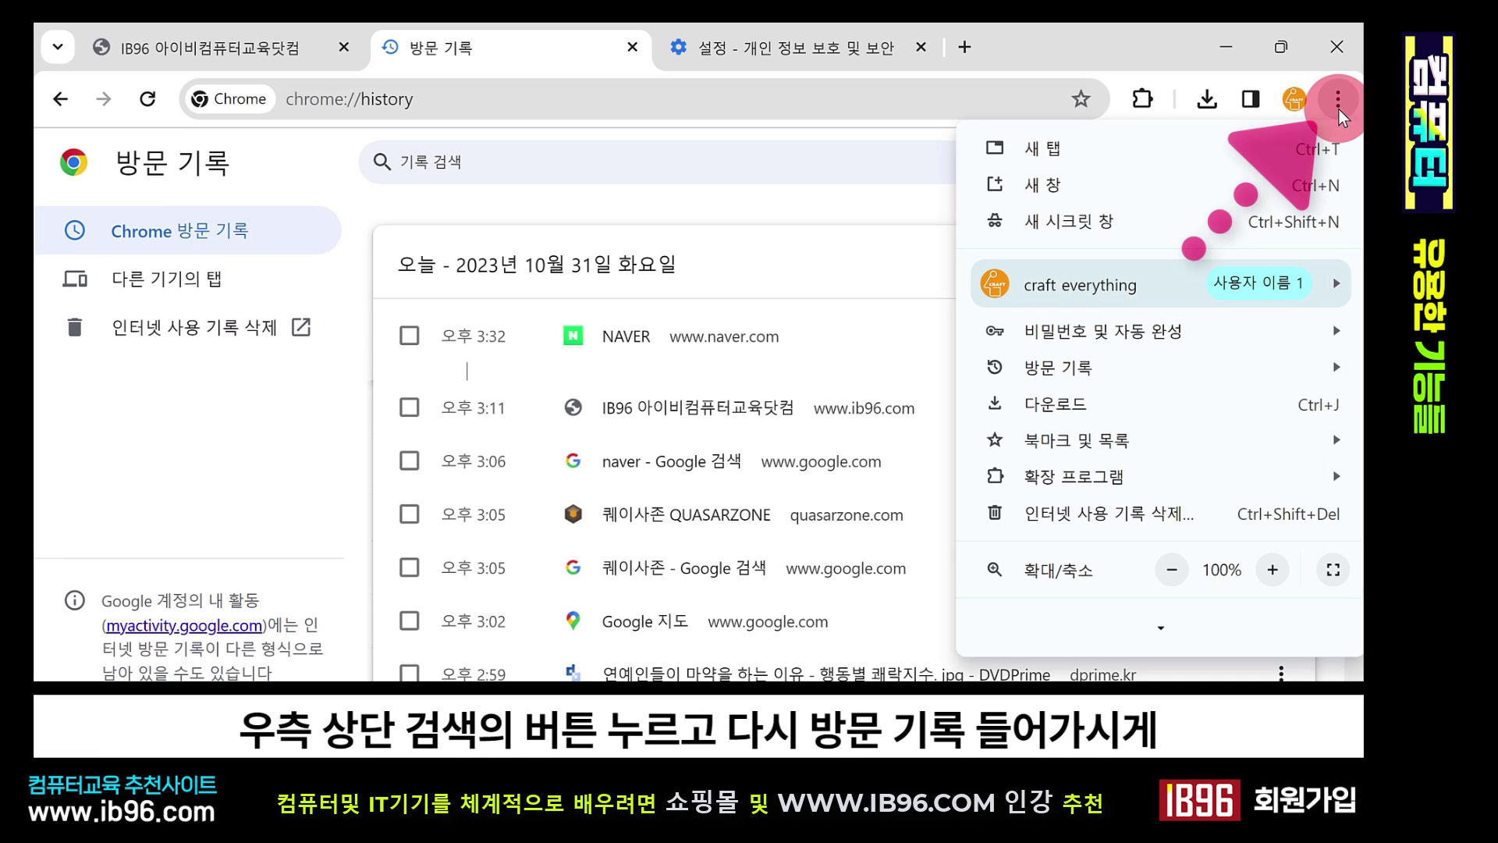
click(1092, 368)
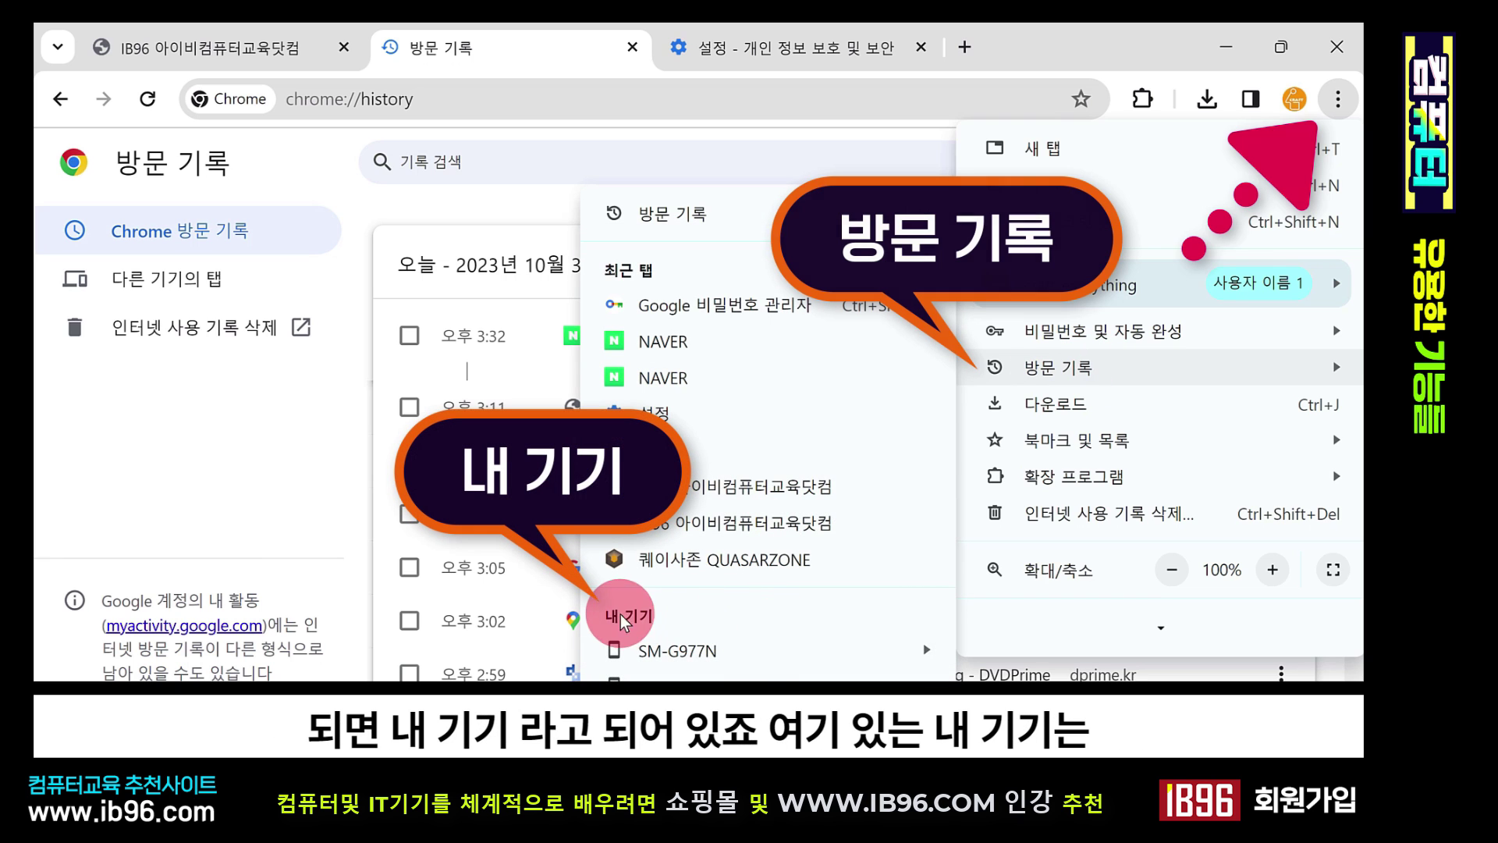
mouse_move(688, 649)
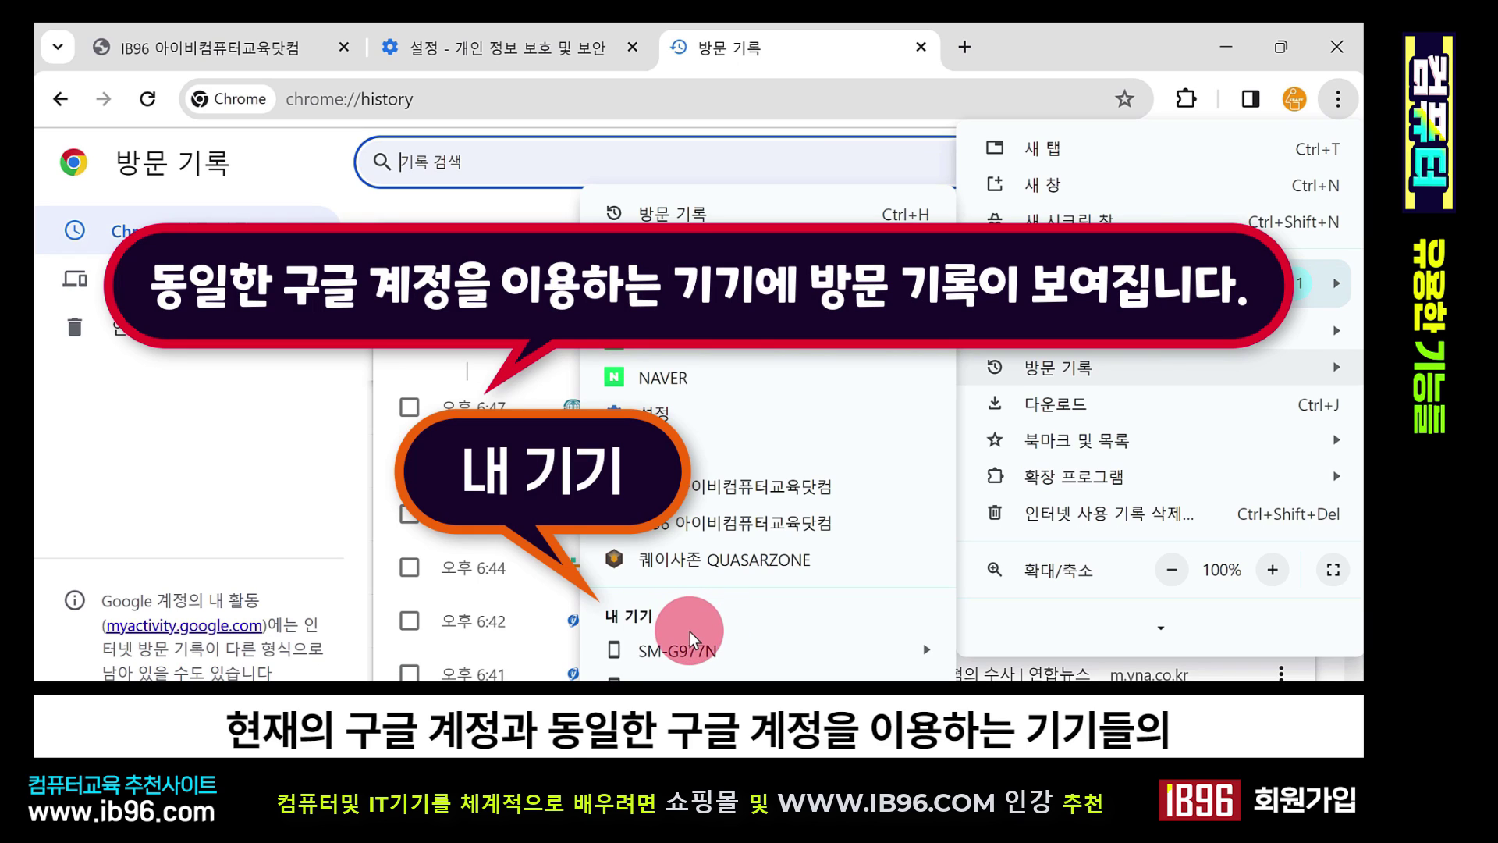
mouse_move(709, 655)
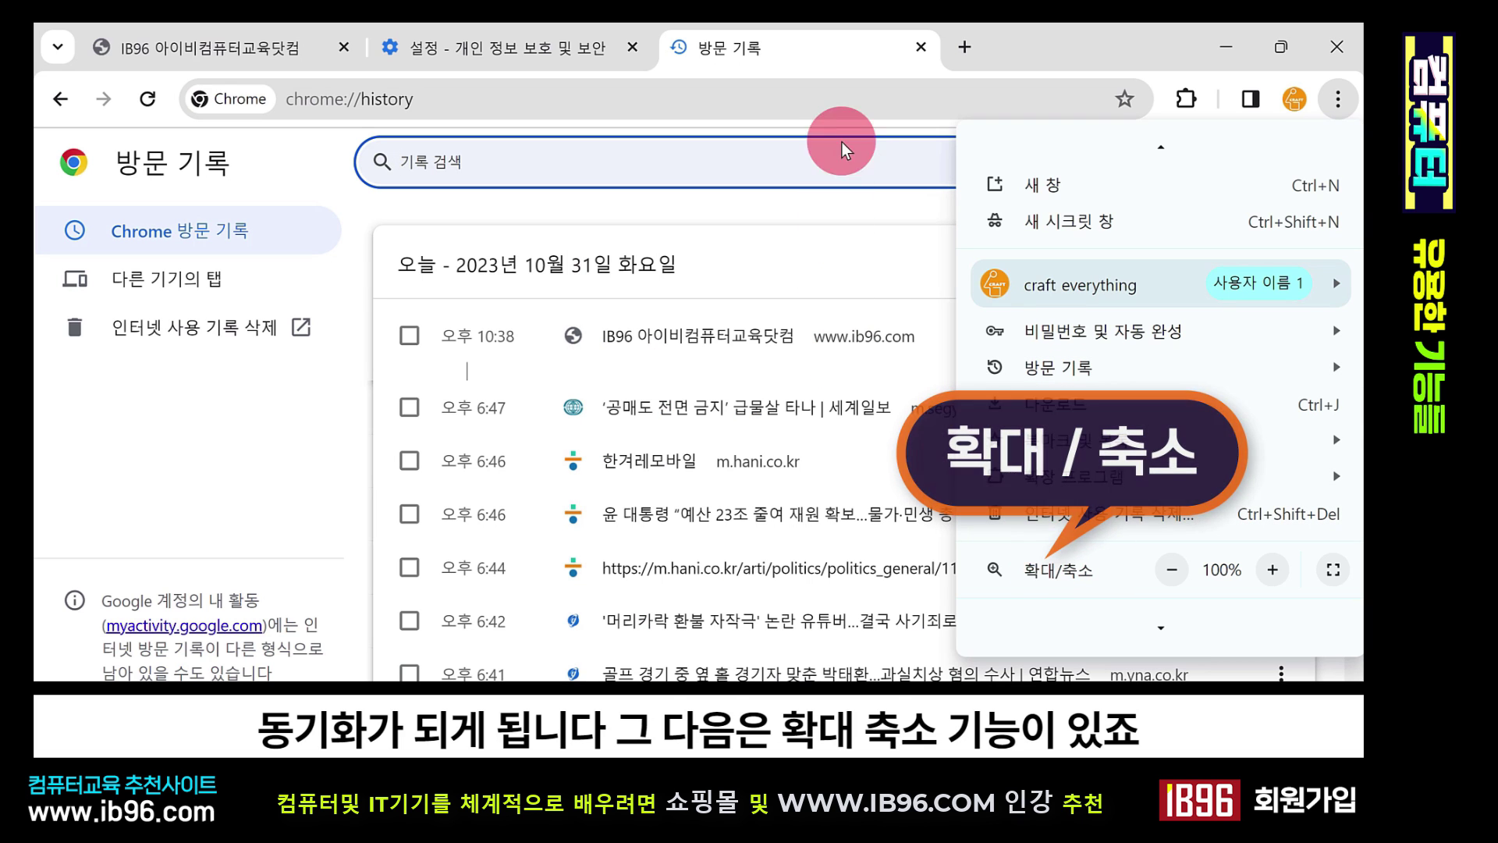
- Close the 방문 기록 and 설정 tabs so that only the IB96 site stays open
click(920, 47)
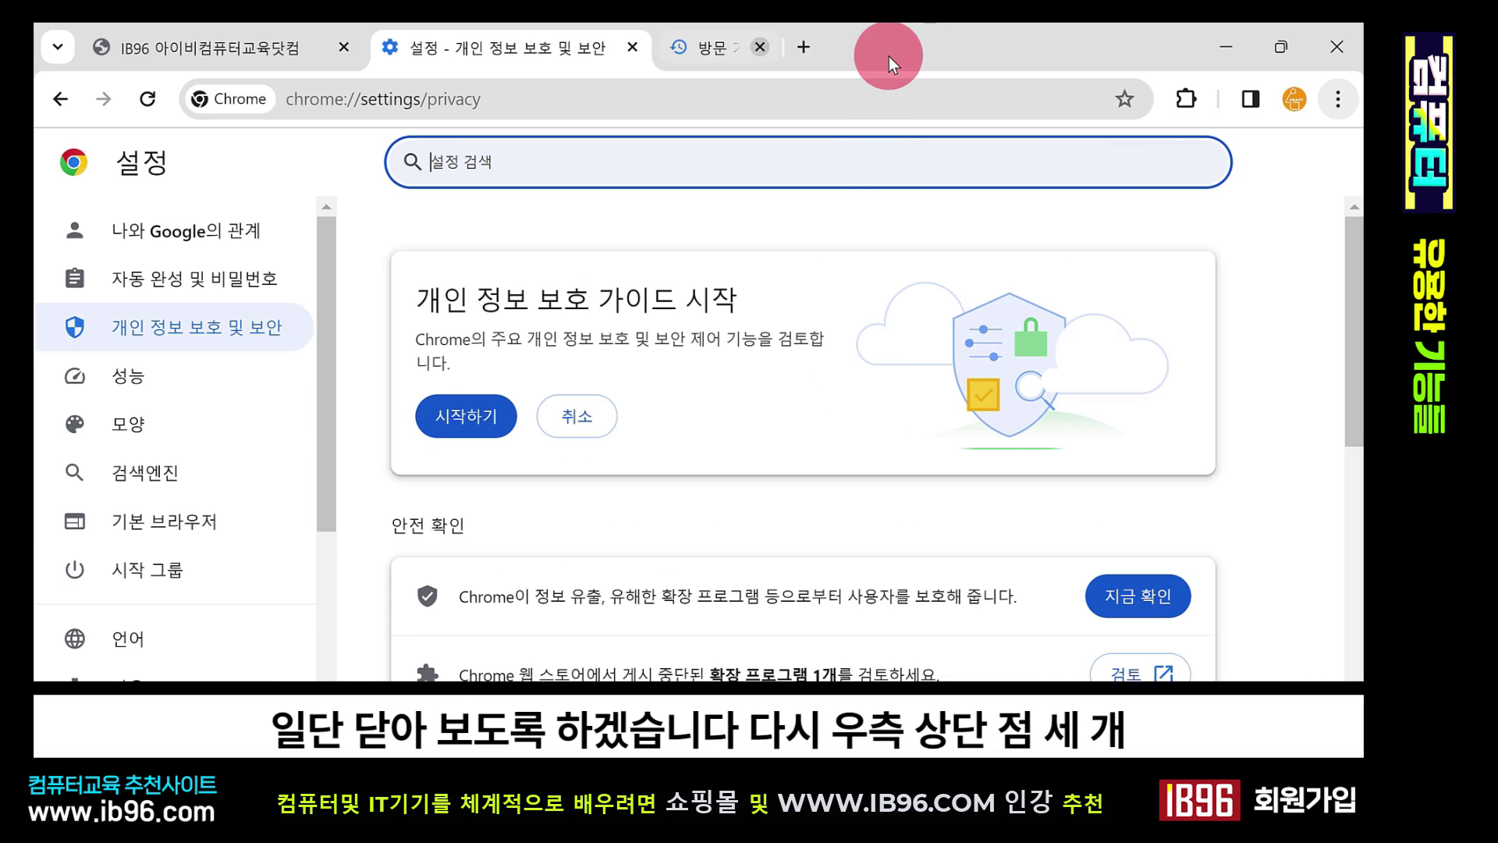
click(632, 47)
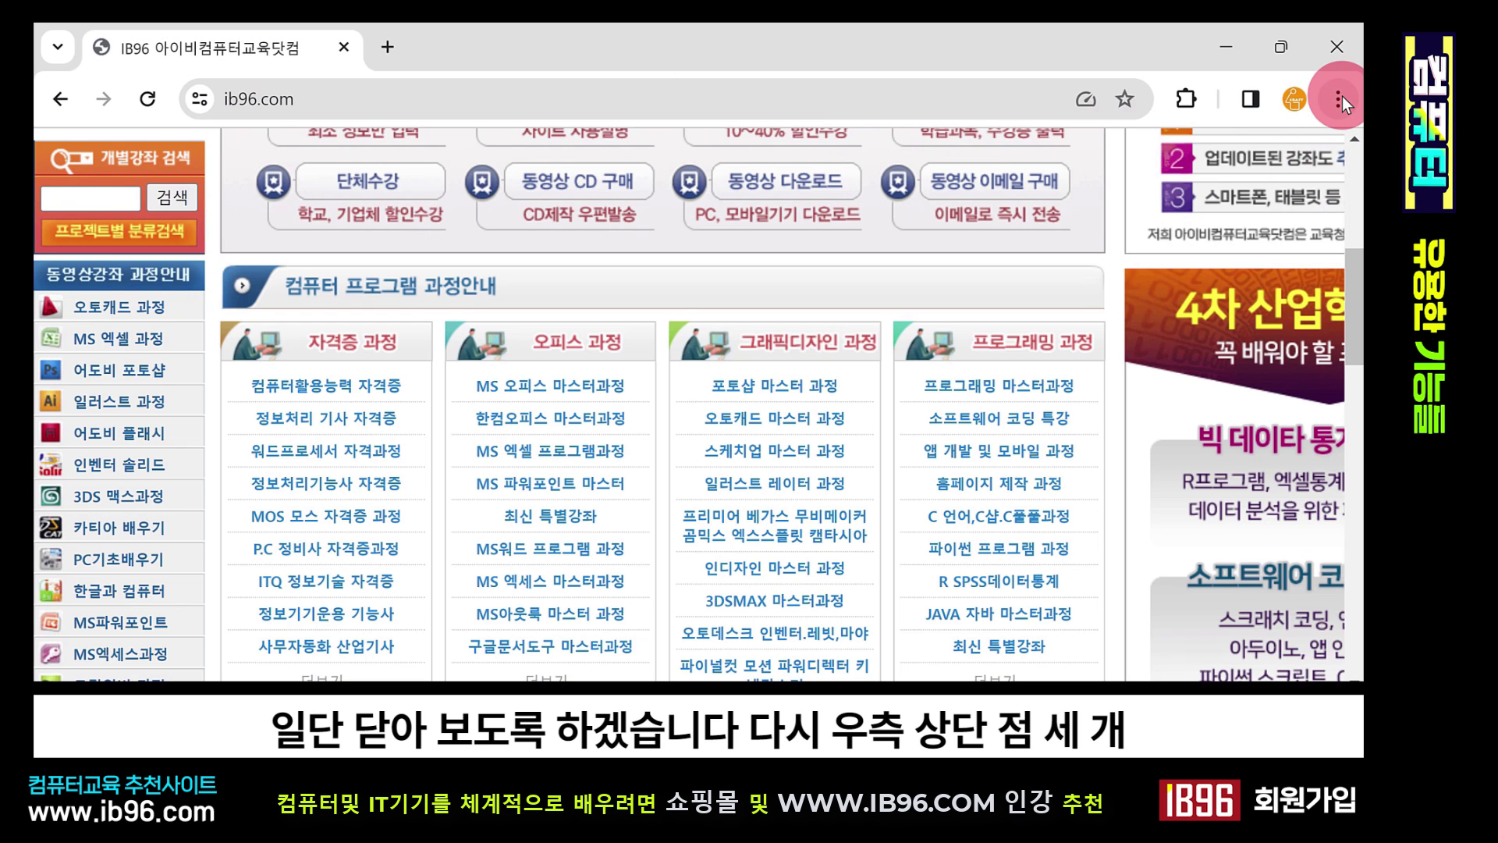
- Open Chrome's main menu to reach the 확대/축소 controls for the IB96 page
click(1338, 99)
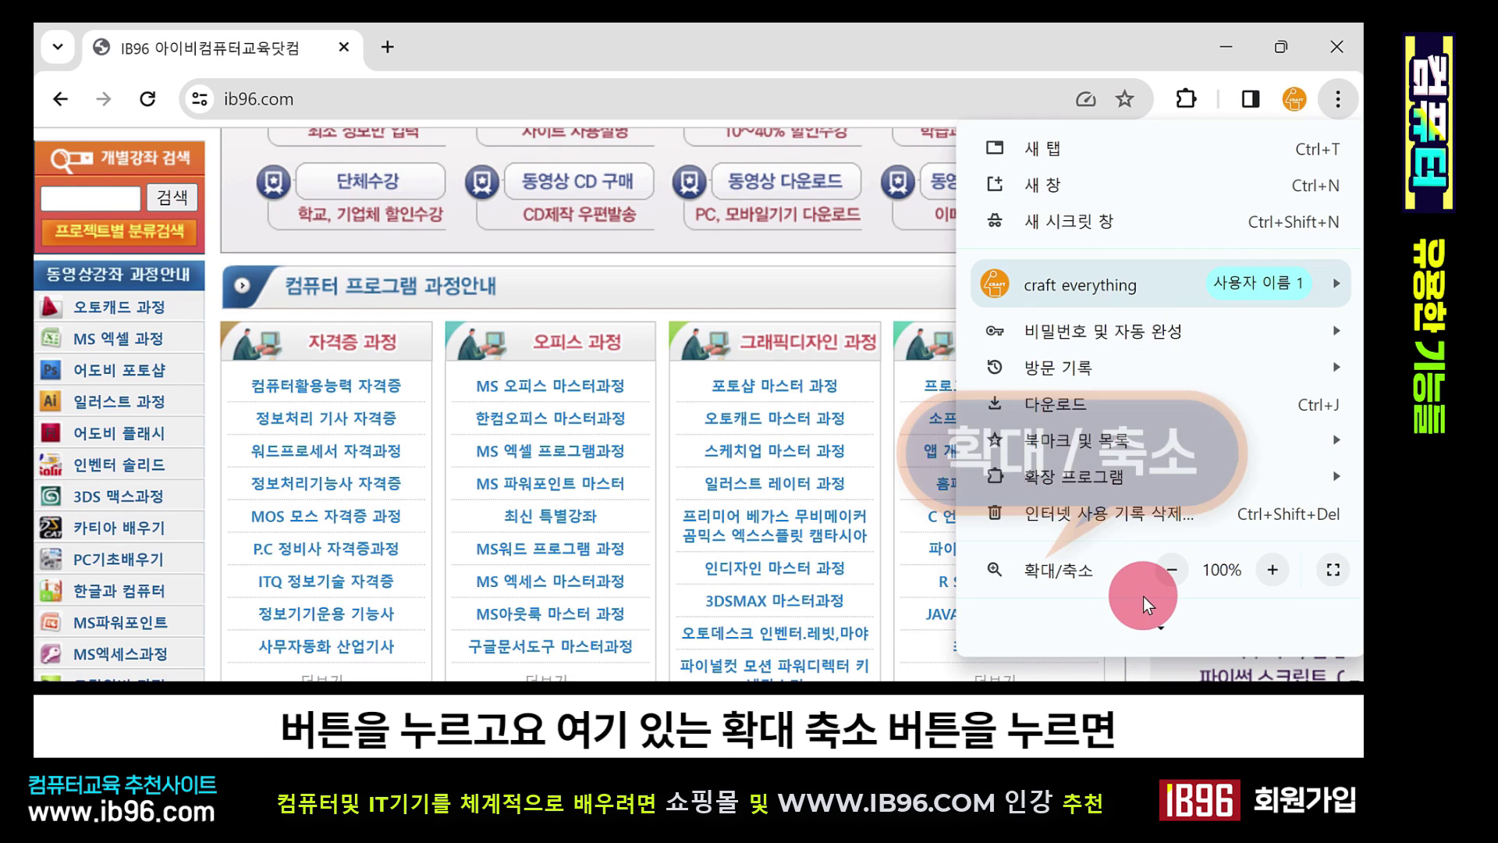
- Zoom the IB96 page in as far as 175% and back out, finishing at 125%
click(1272, 572)
click(1272, 570)
click(1272, 570)
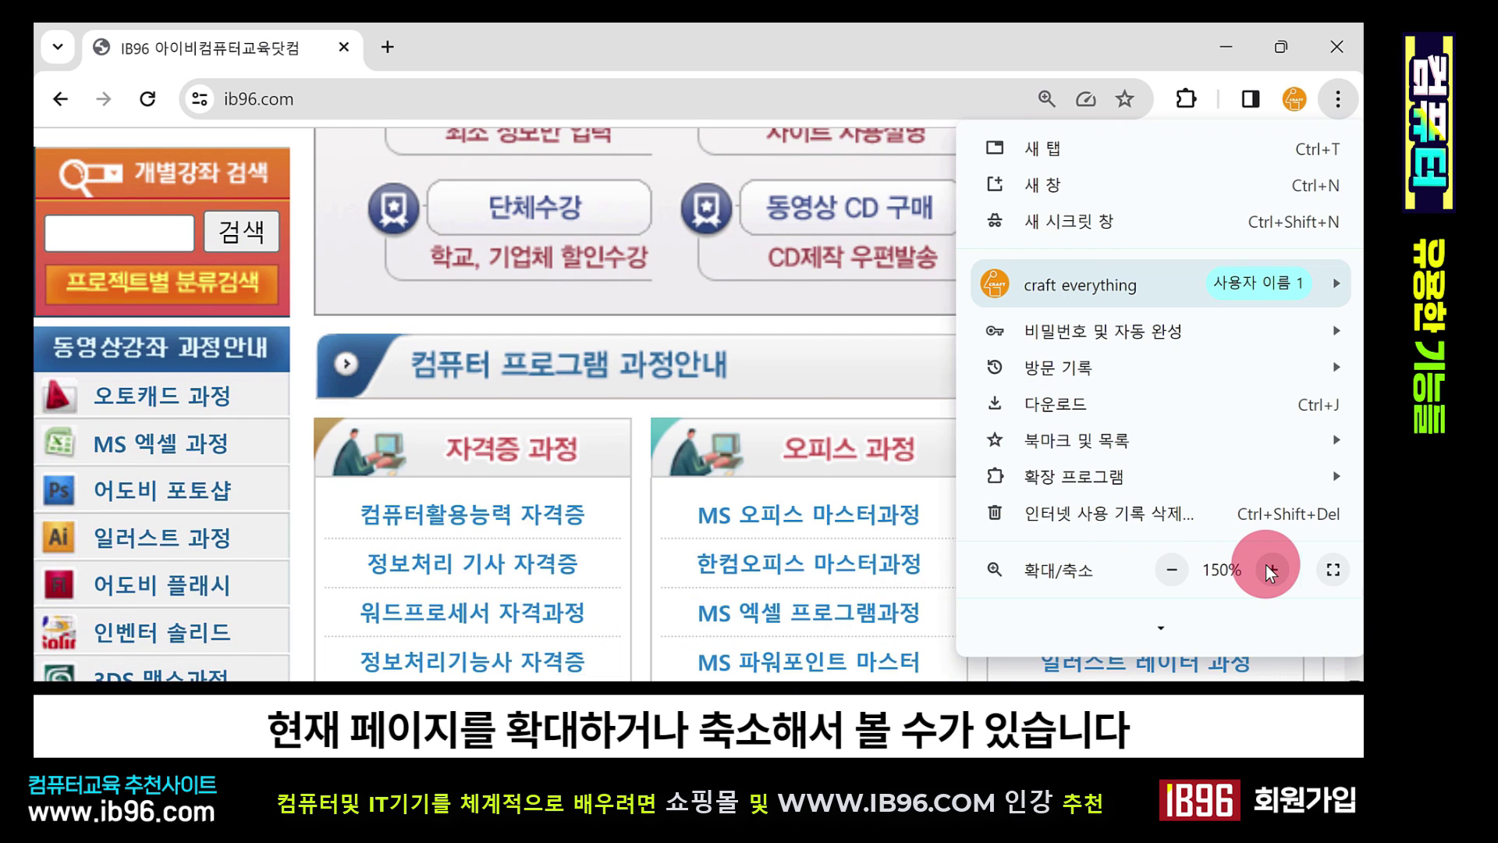
click(1271, 571)
click(1167, 568)
click(1166, 569)
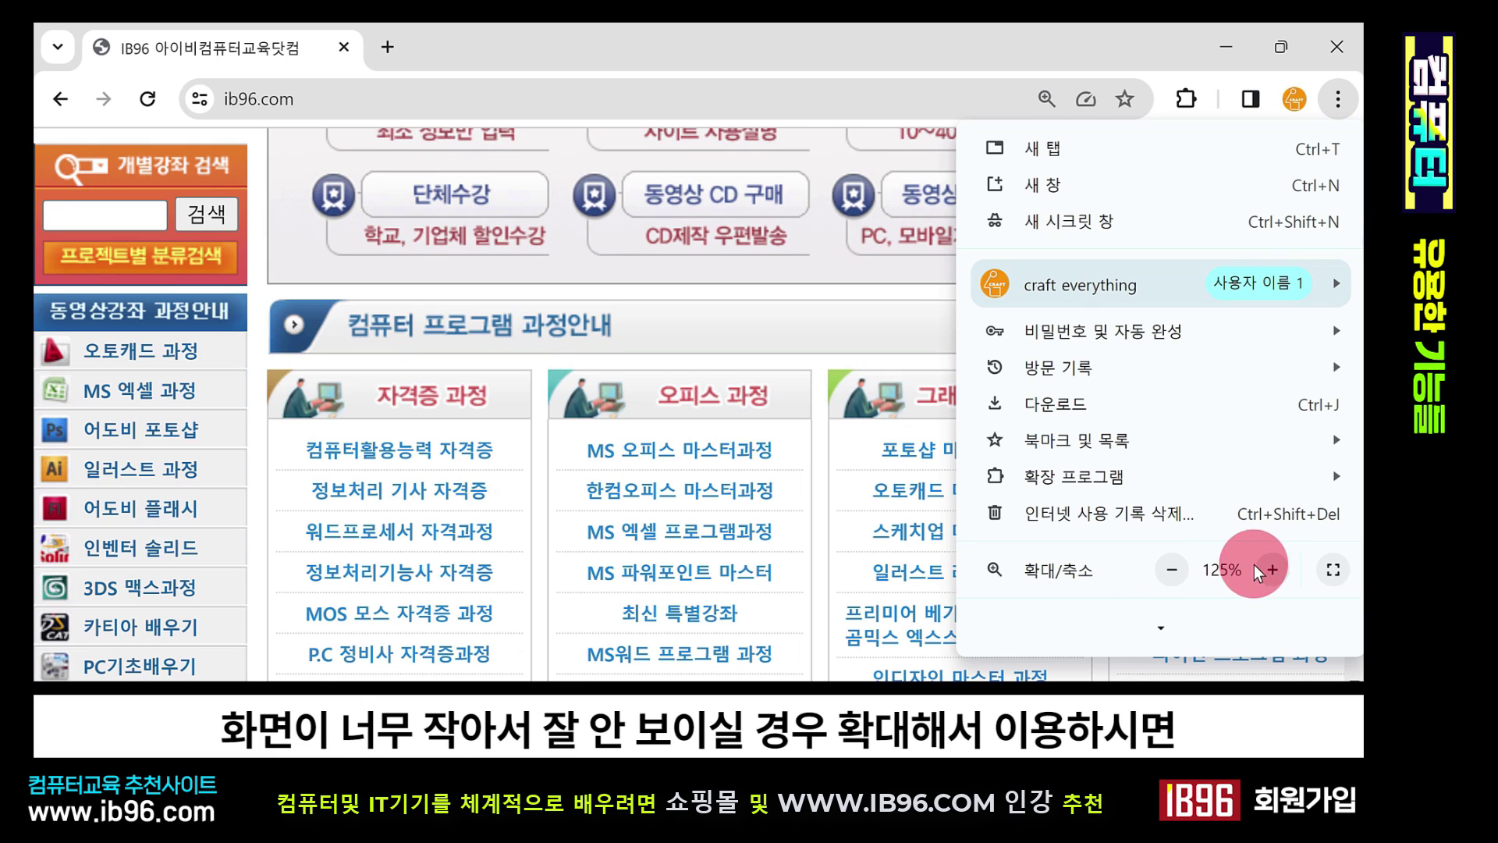
click(1273, 570)
click(1274, 570)
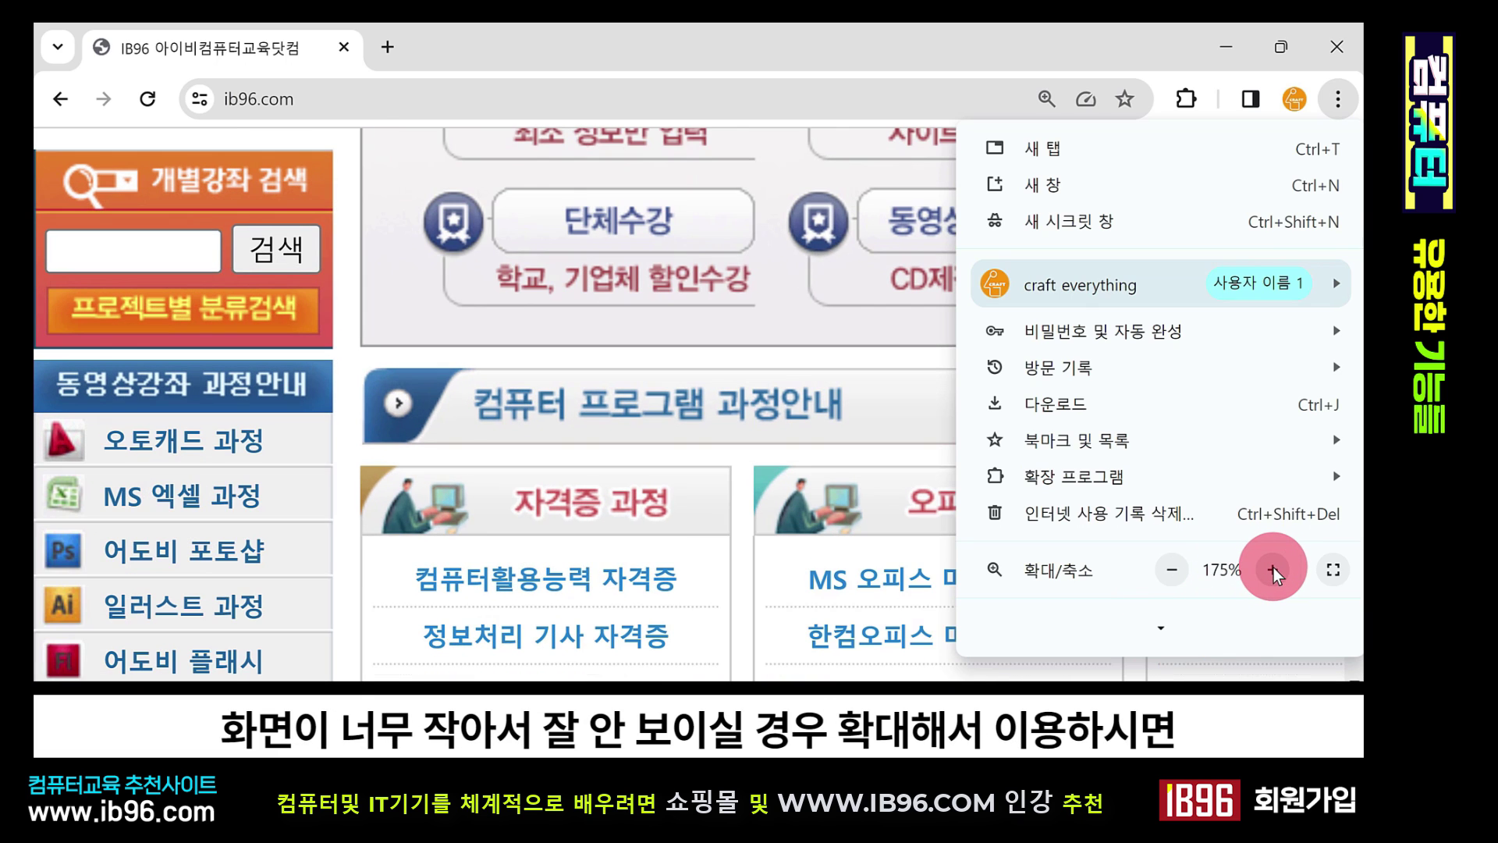
click(1173, 568)
click(1173, 568)
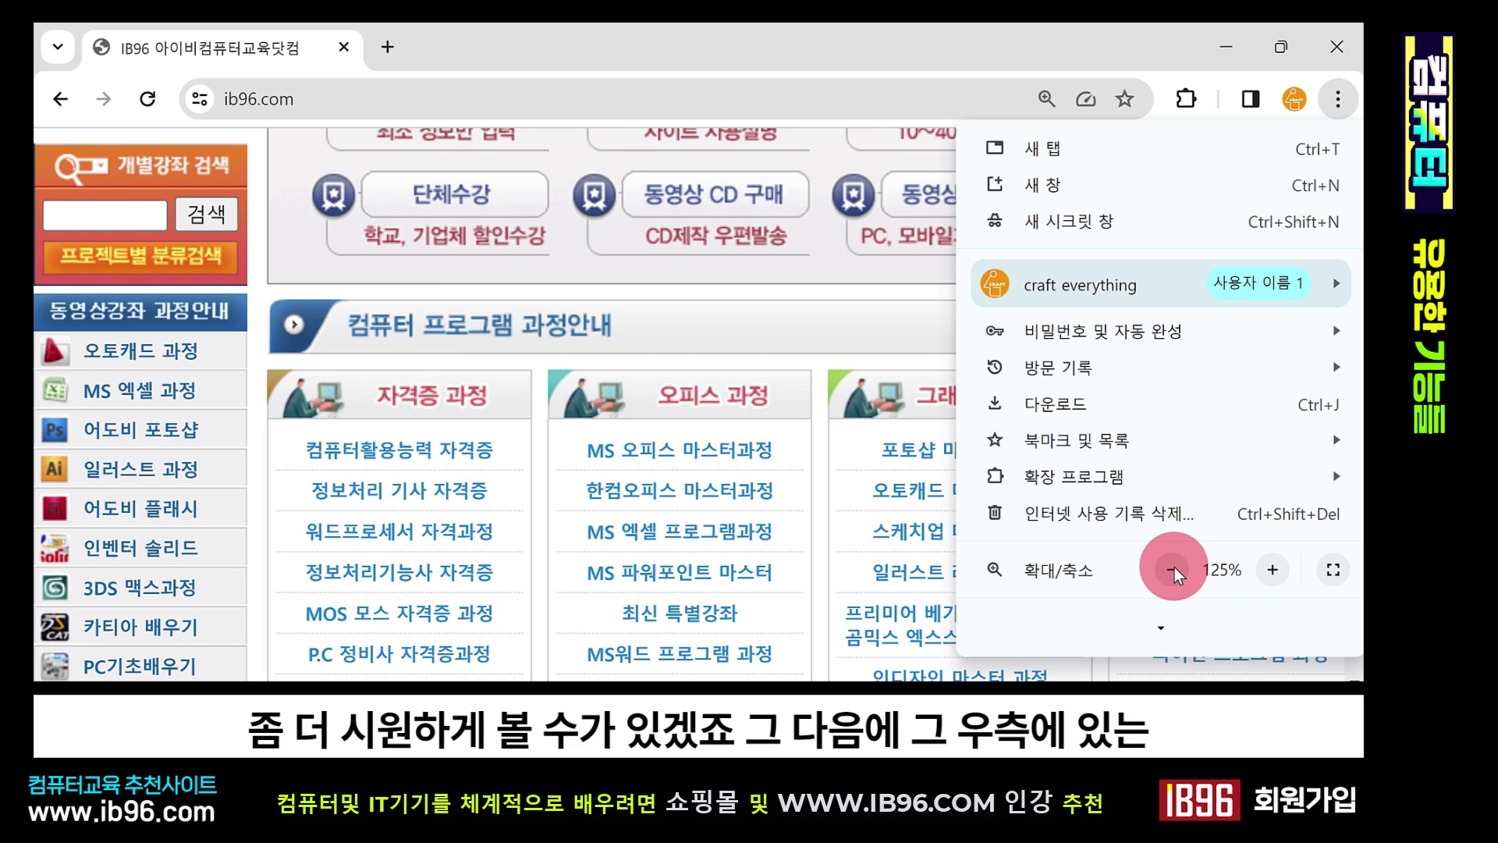
- Show the IB96 page in full screen, look at the top of the page, and exit full screen
click(1331, 572)
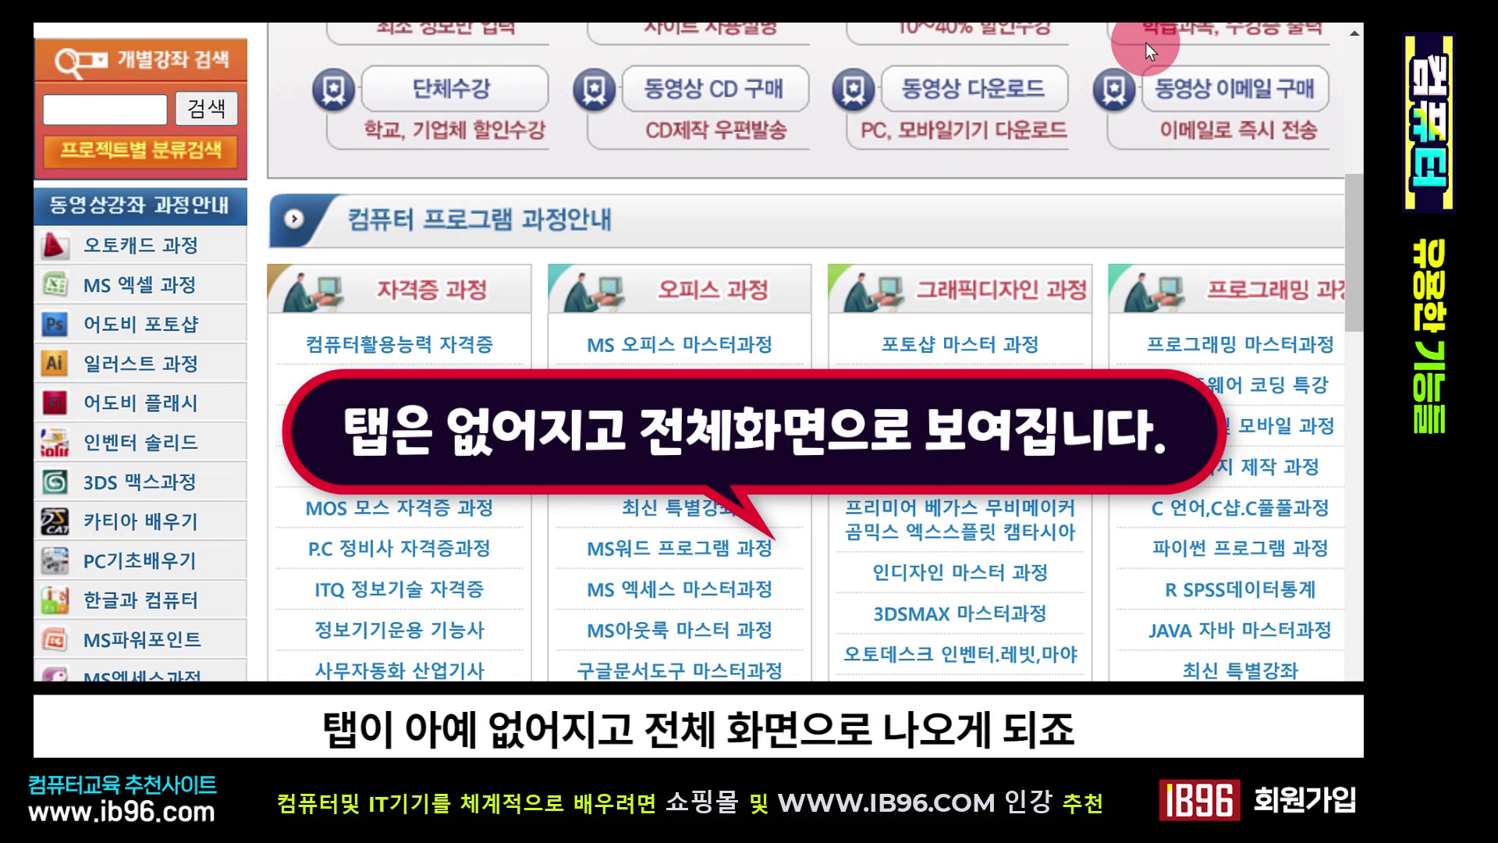
scroll(830, 259, up, 8)
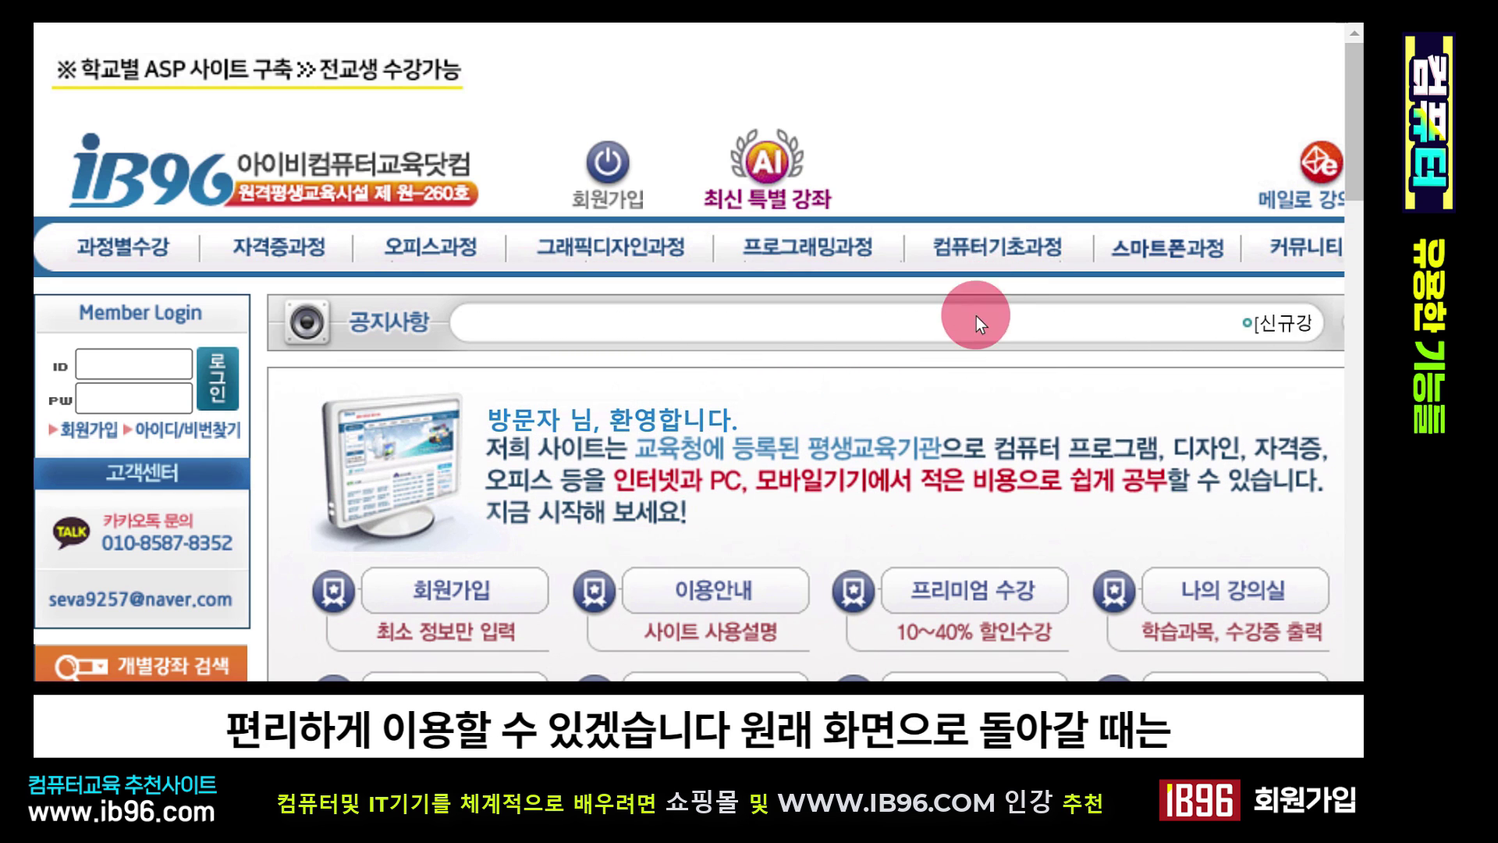
right_click(960, 167)
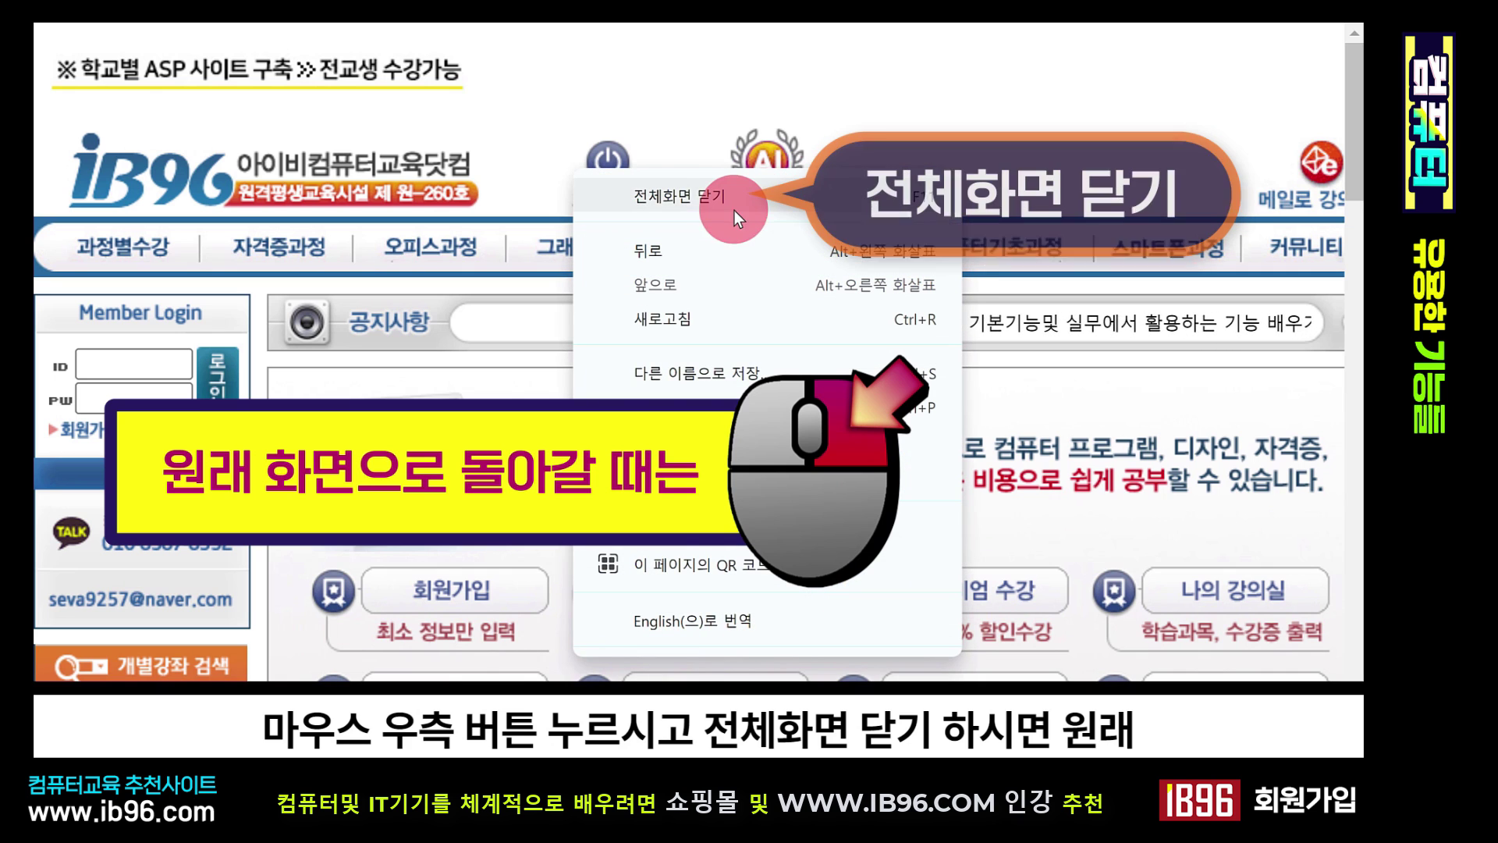
click(702, 198)
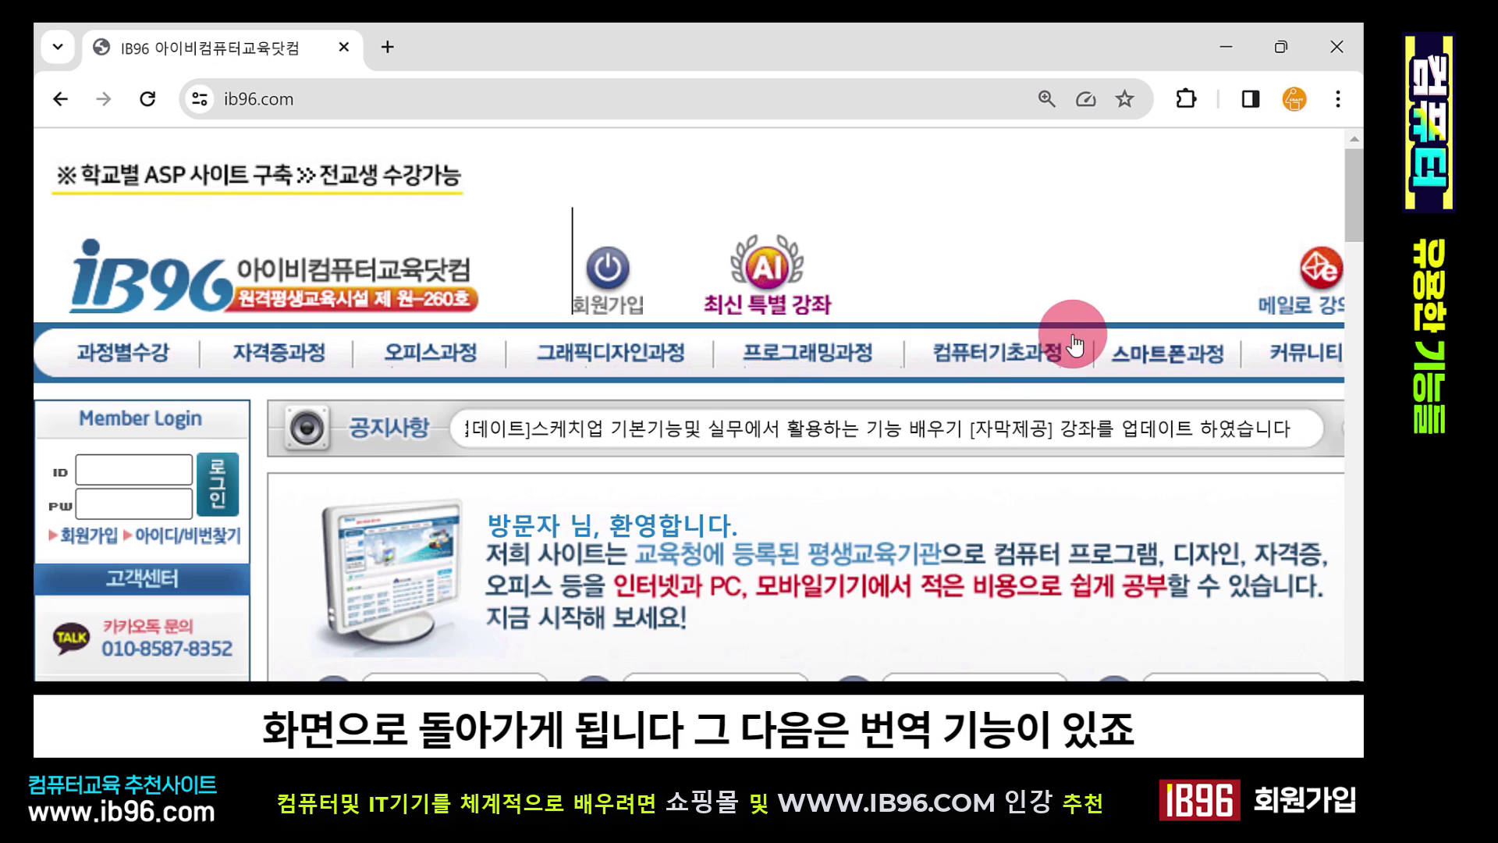
- Open edition.cnn.com in a new tab and look over its English headlines
click(1337, 99)
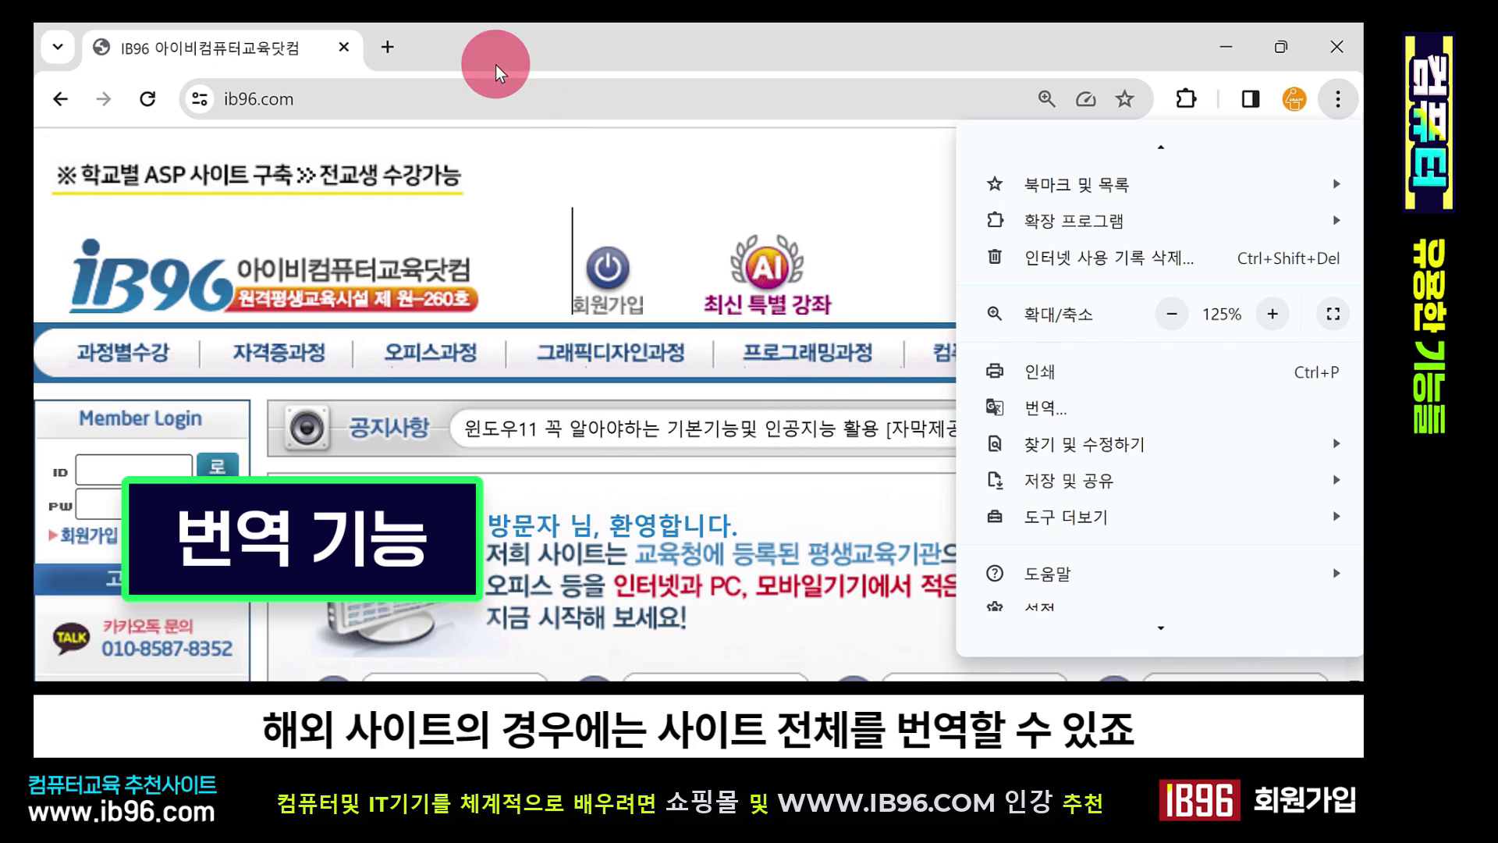
click(472, 35)
click(389, 48)
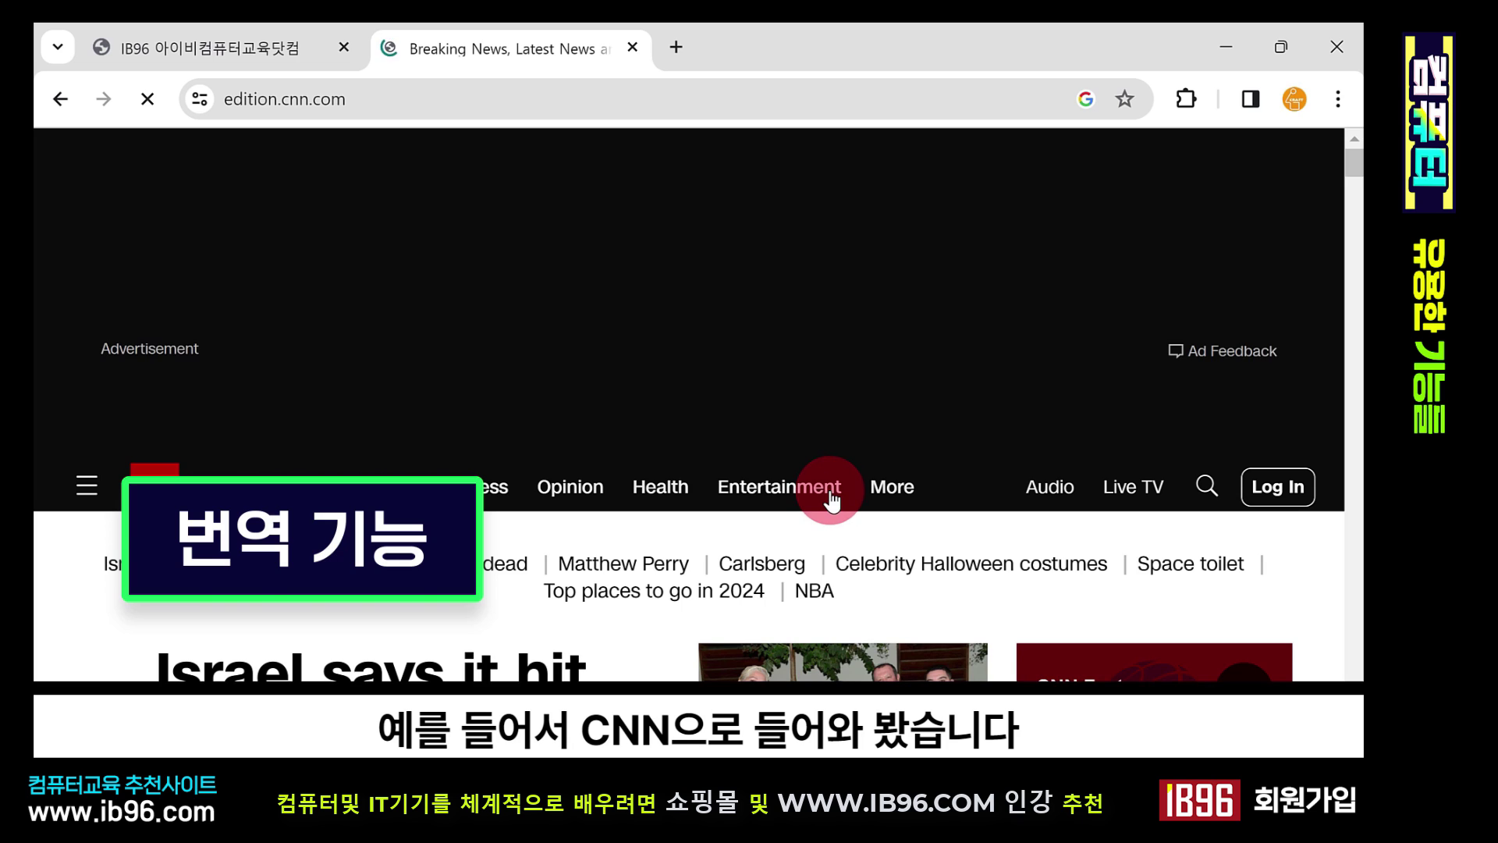
scroll(832, 507, down, 5)
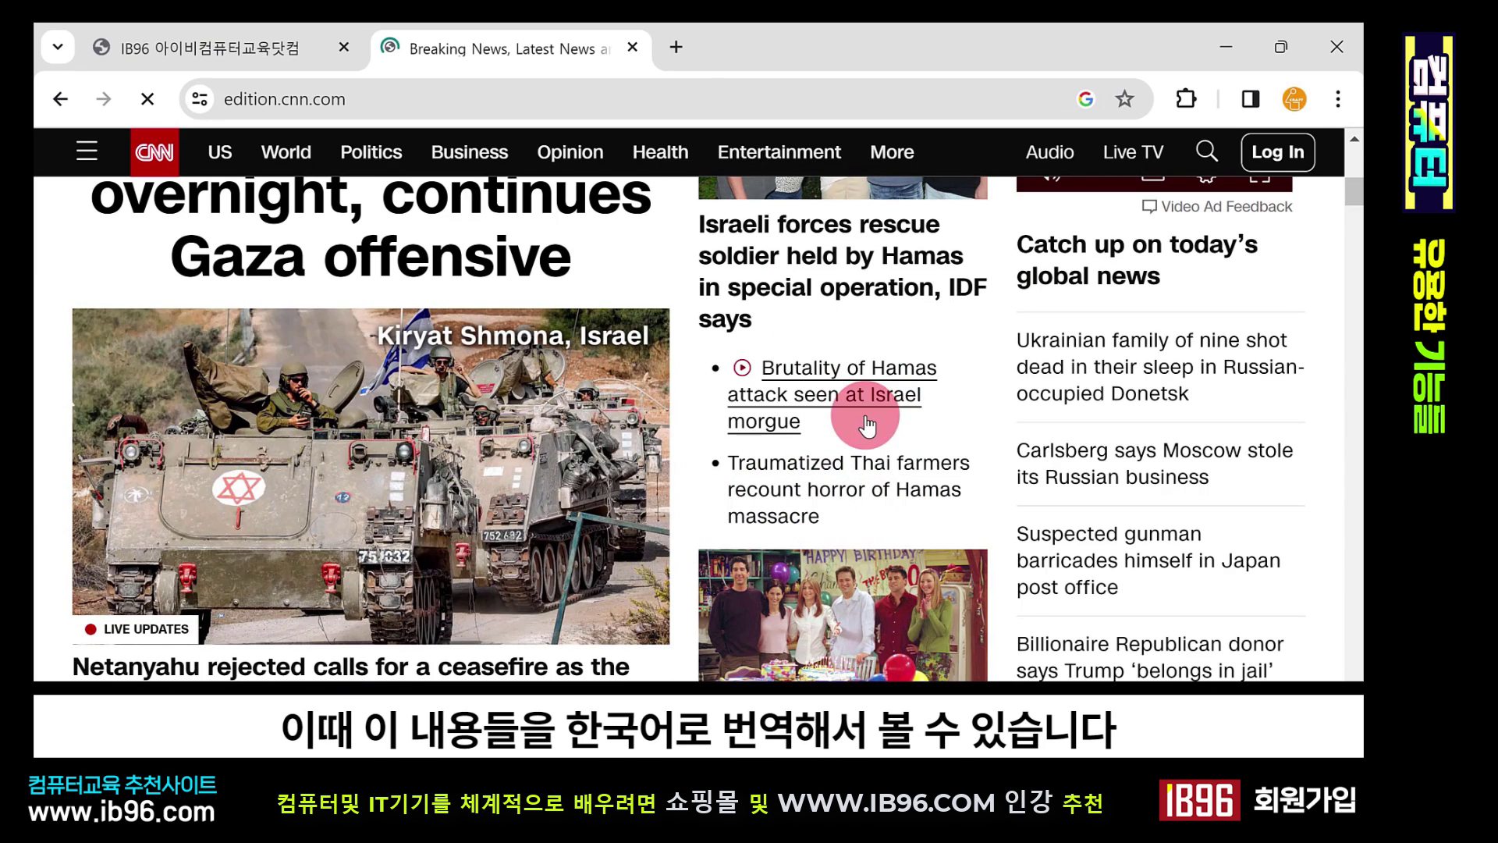
- Open the translation feature for the CNN page and choose to select another target language (다른 언어 선택)
click(1336, 109)
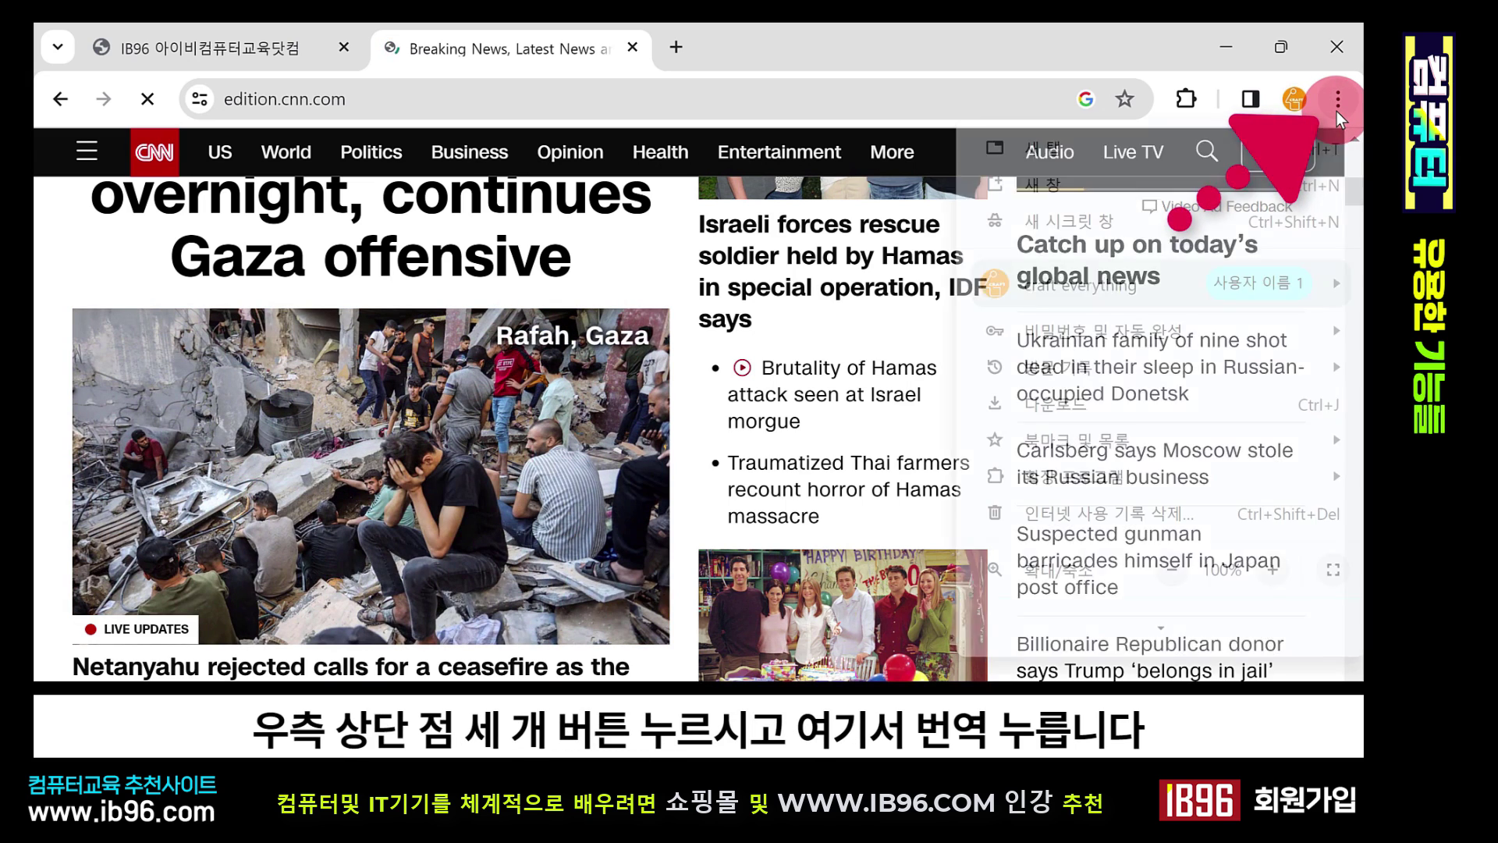
scroll(1155, 432, down, 1)
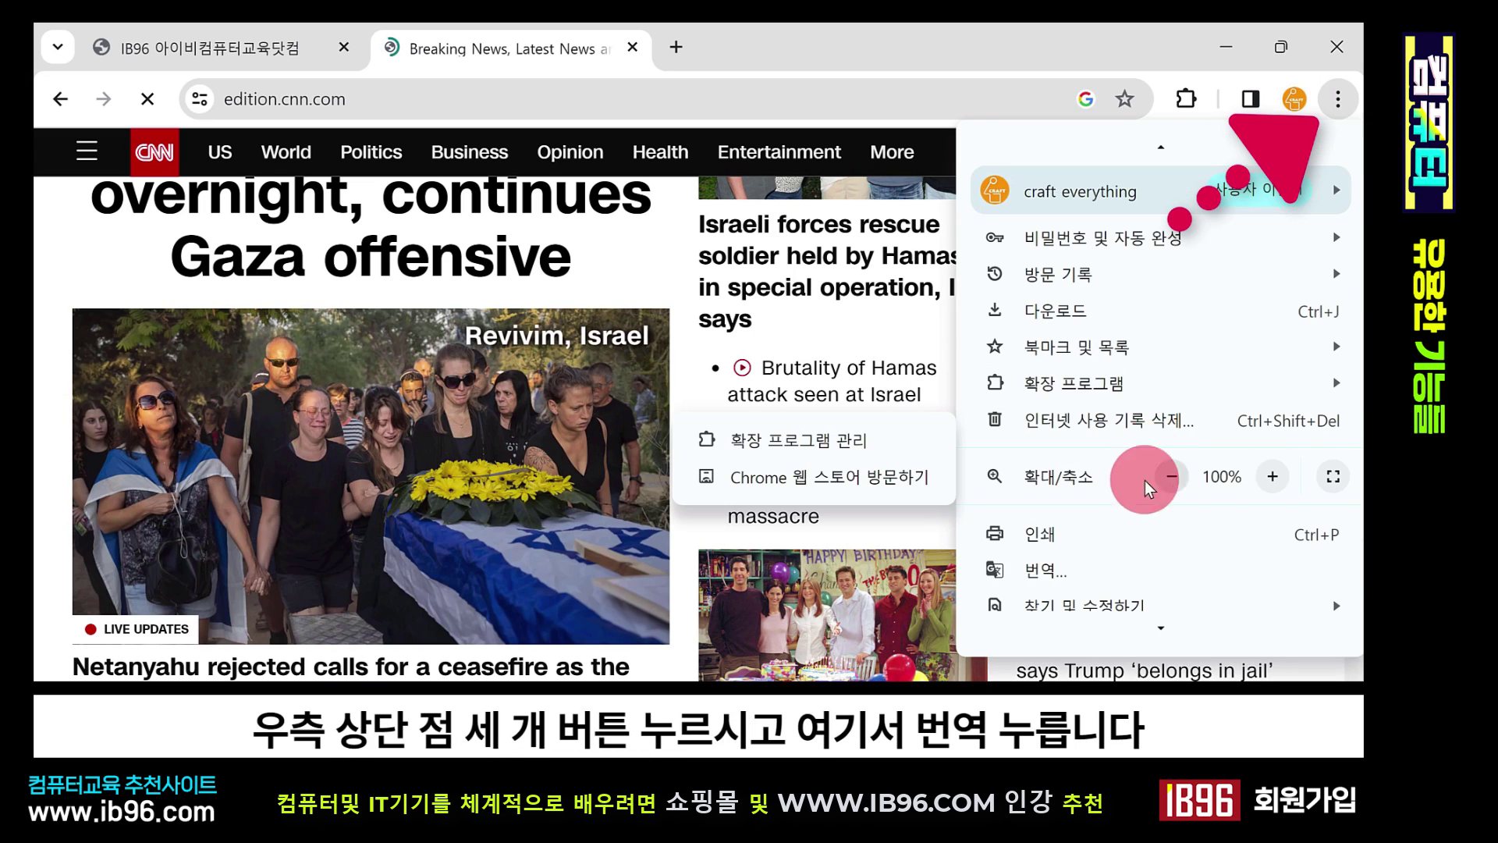
click(1093, 573)
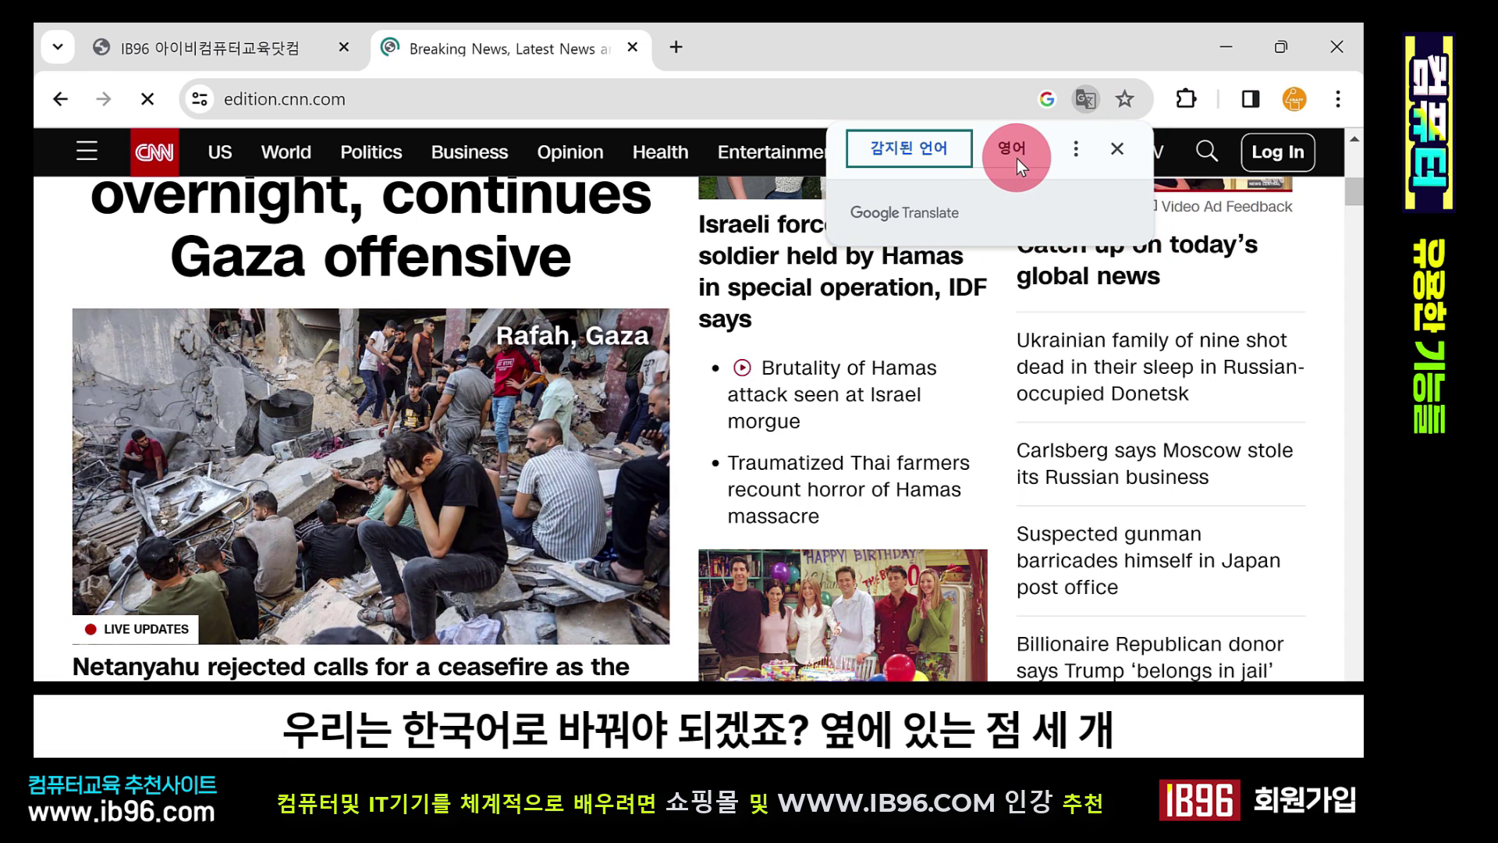
click(1077, 150)
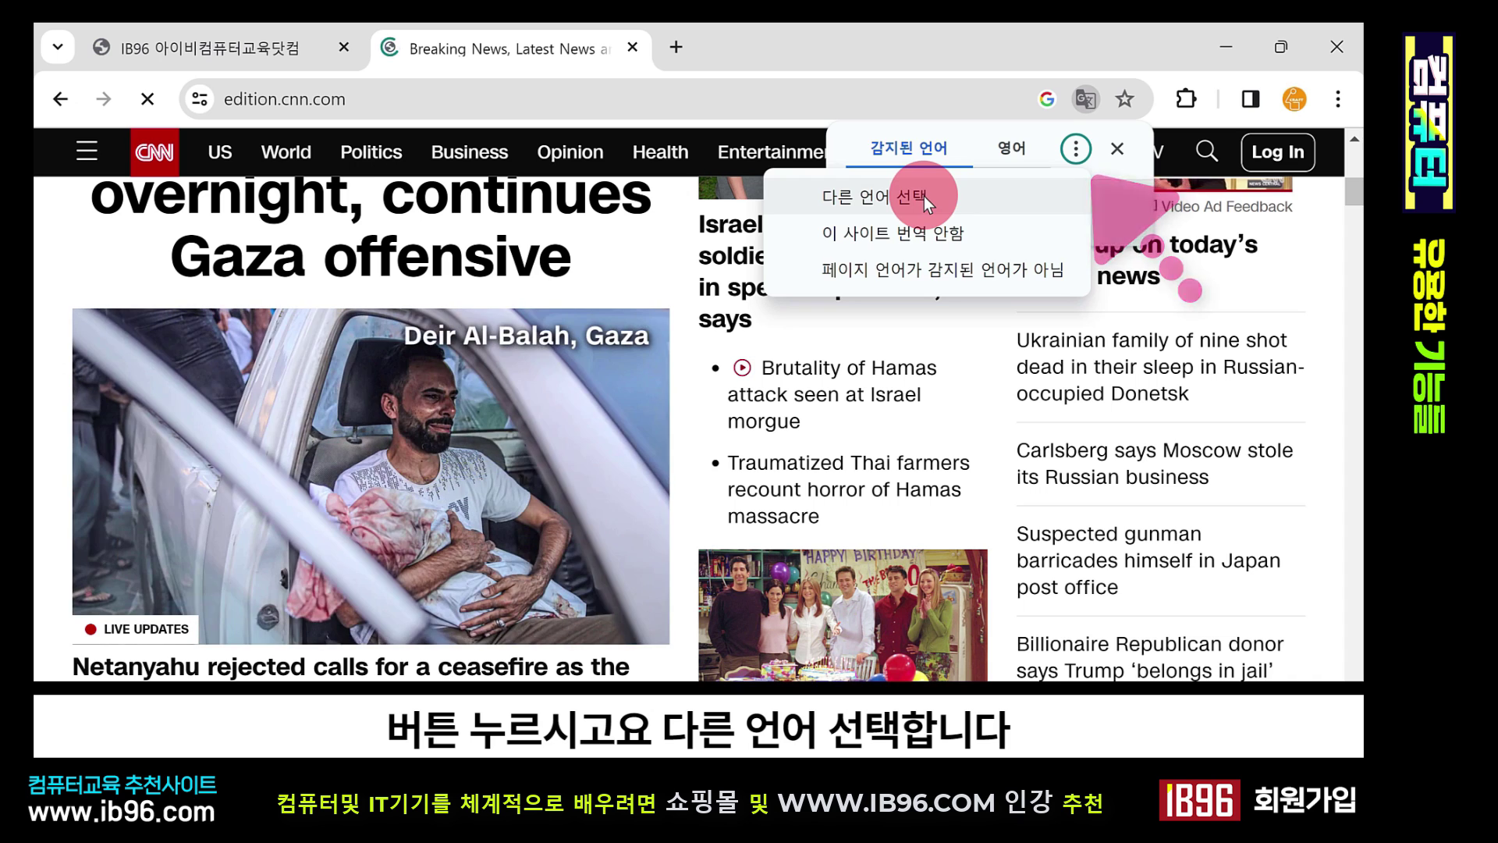
click(923, 195)
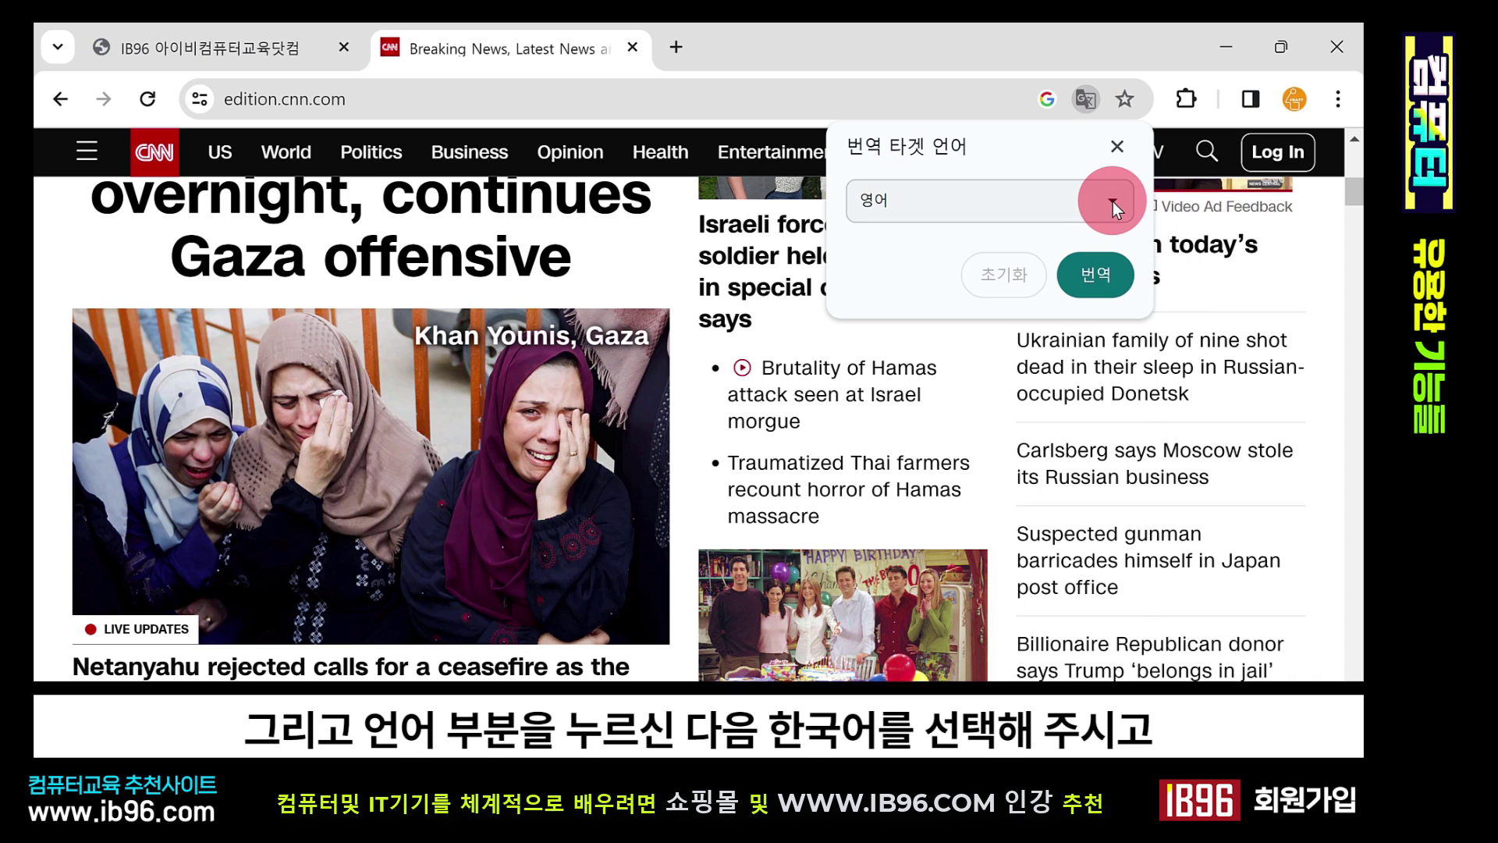
- Set the target language to Korean (한국어), translate the CNN page, look over it, and close the translation popup
click(1113, 201)
scroll(976, 368, down, 15)
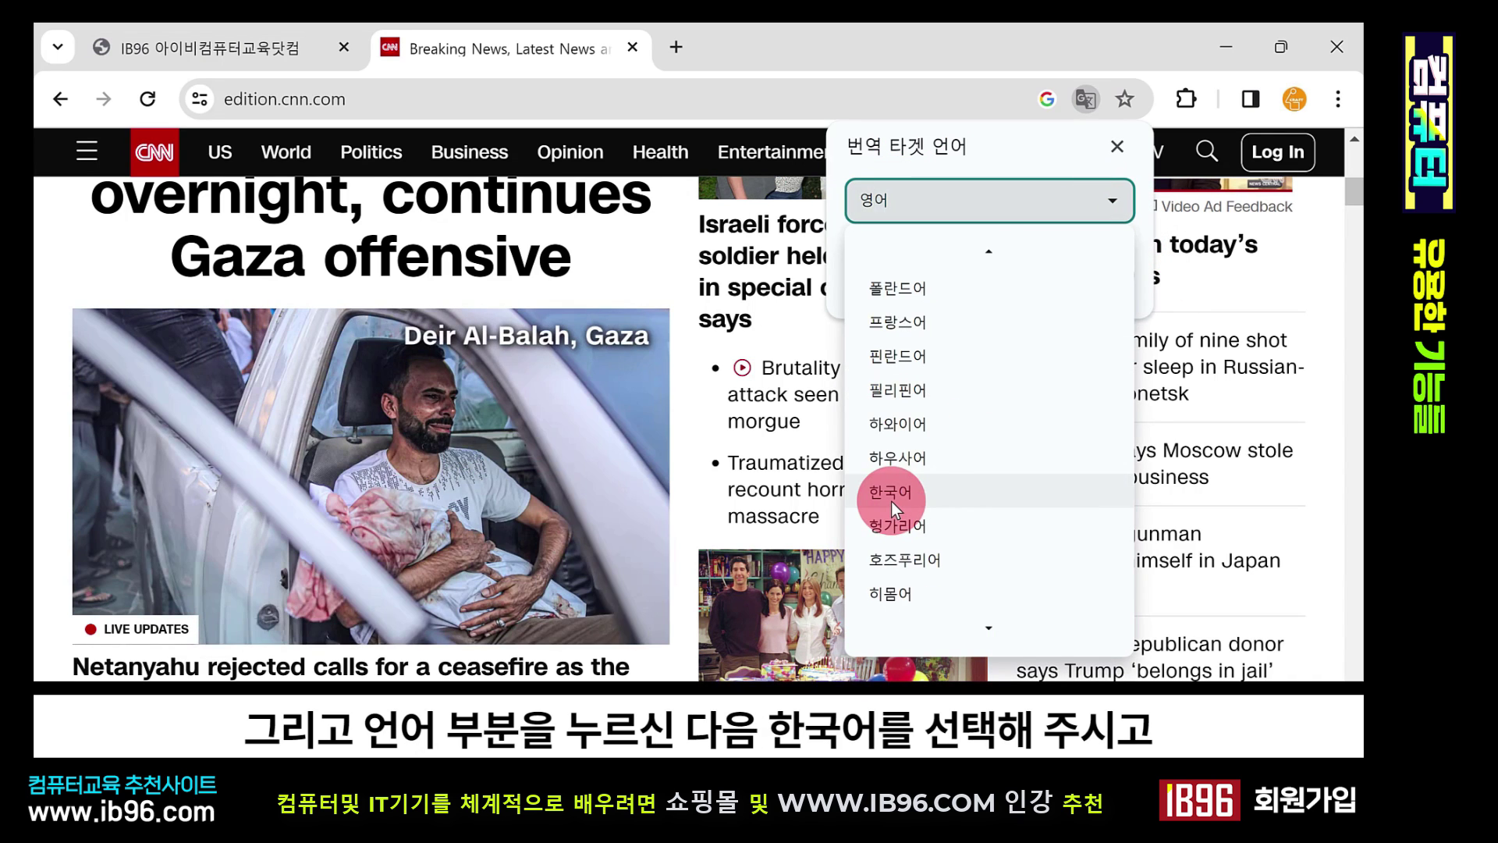
click(891, 501)
click(1092, 278)
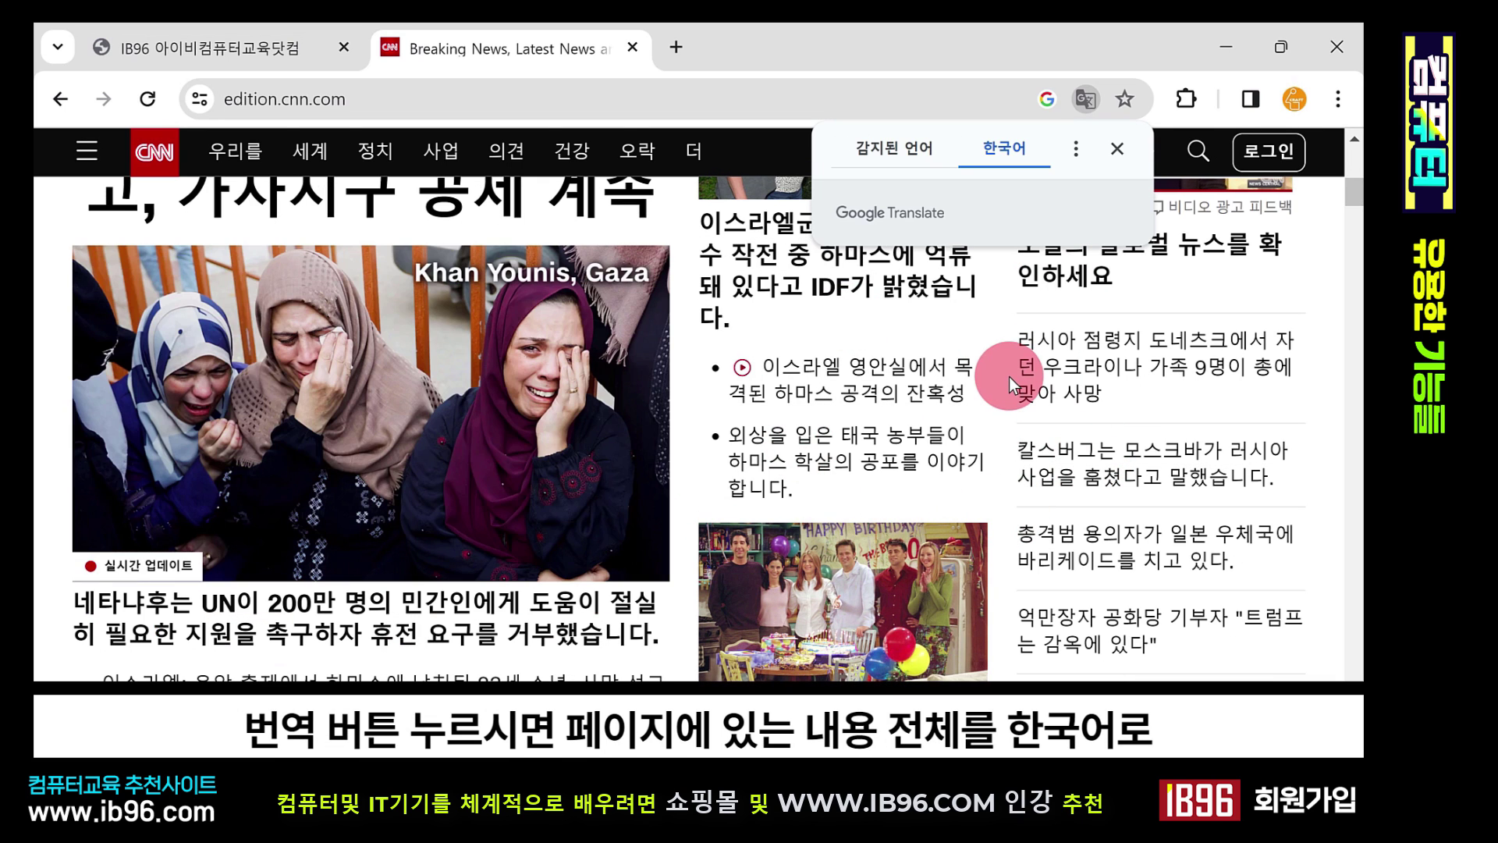
scroll(1008, 376, down, 5)
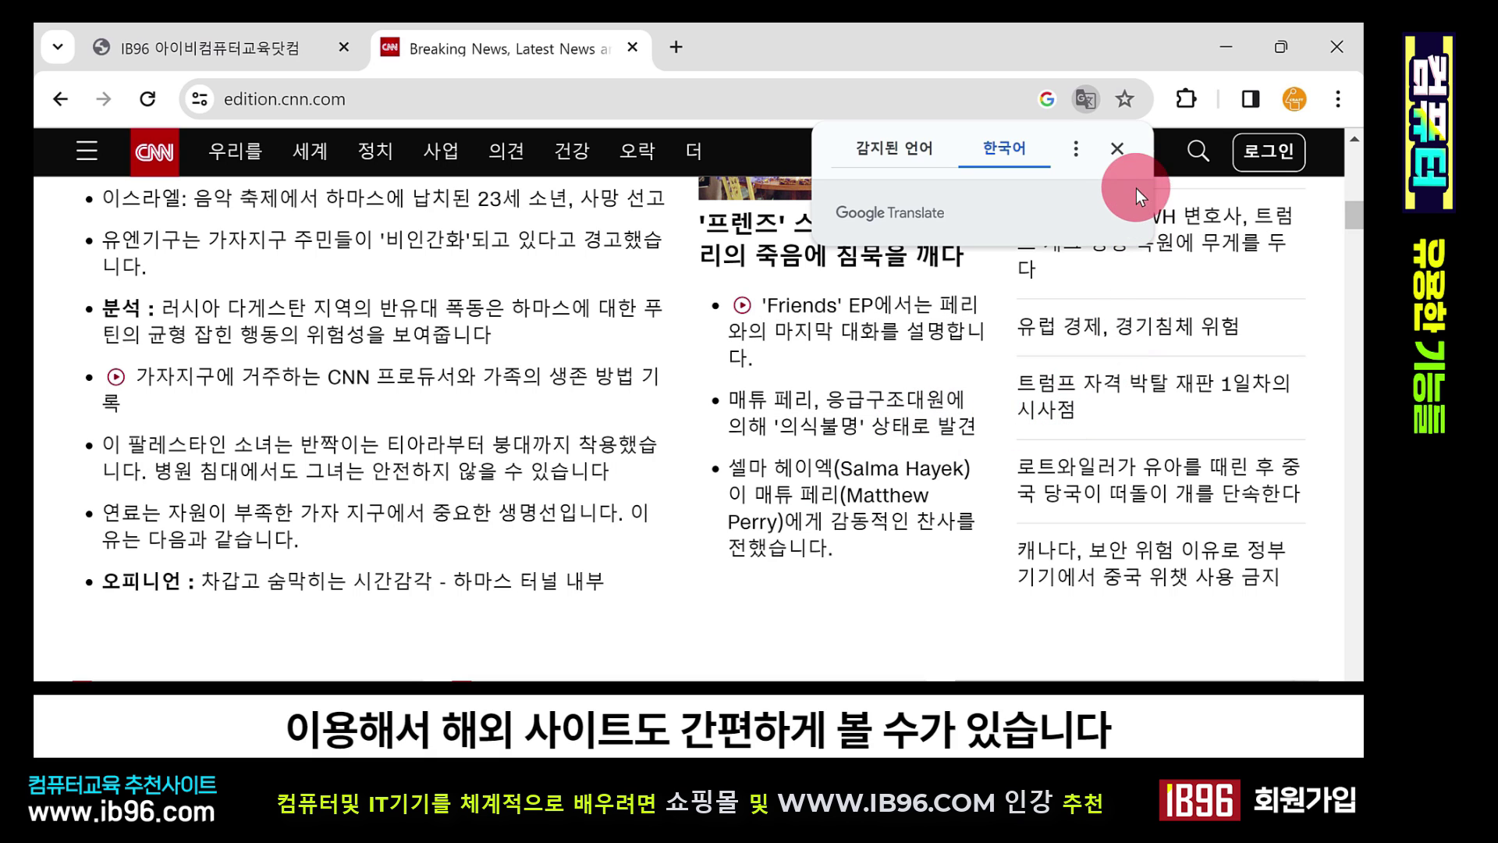
click(1122, 157)
click(1338, 99)
scroll(1076, 499, down, 1)
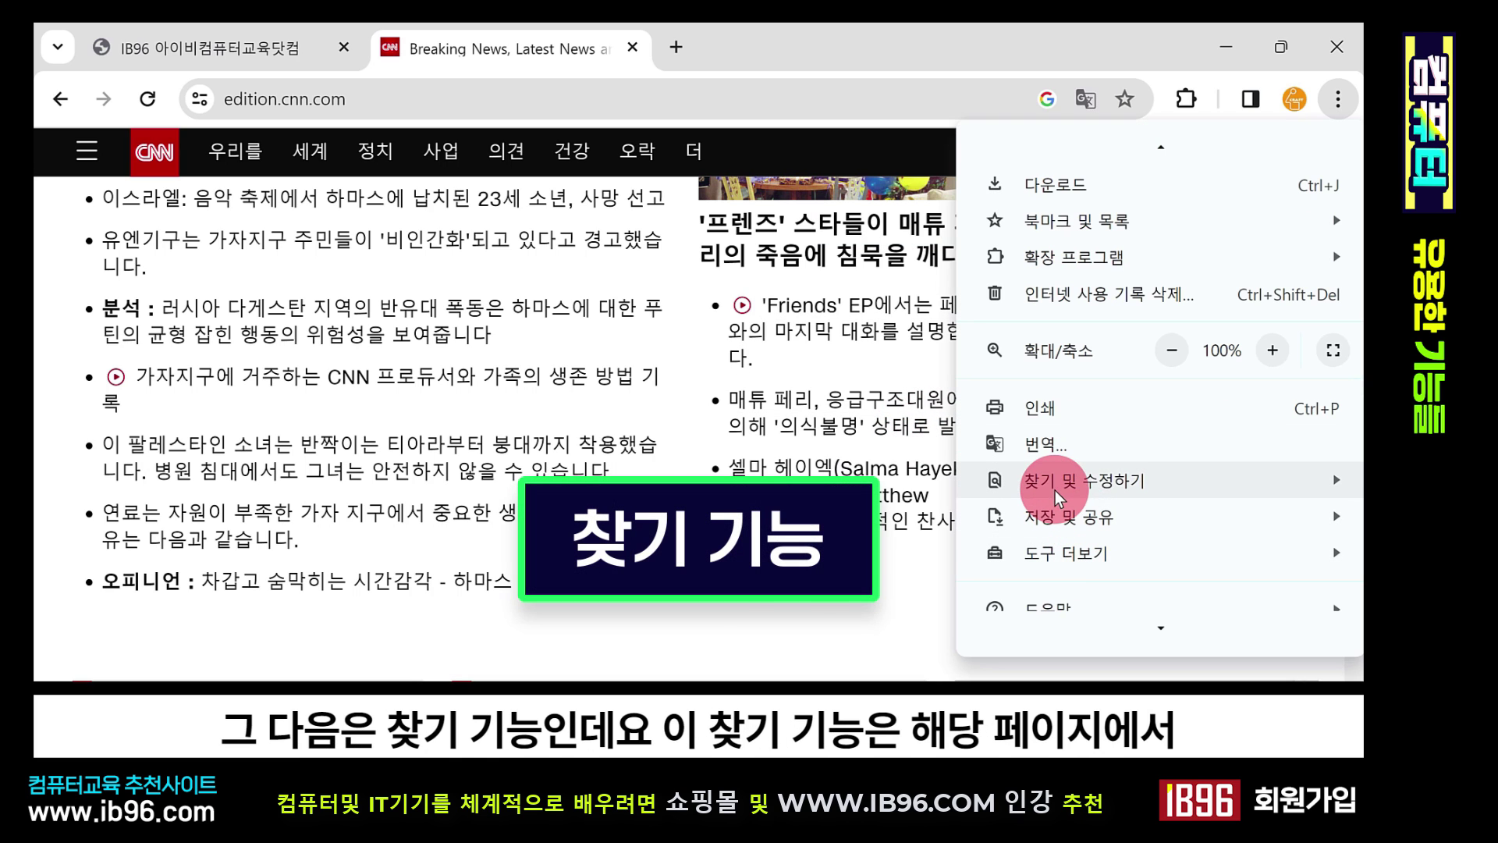
mouse_move(1079, 492)
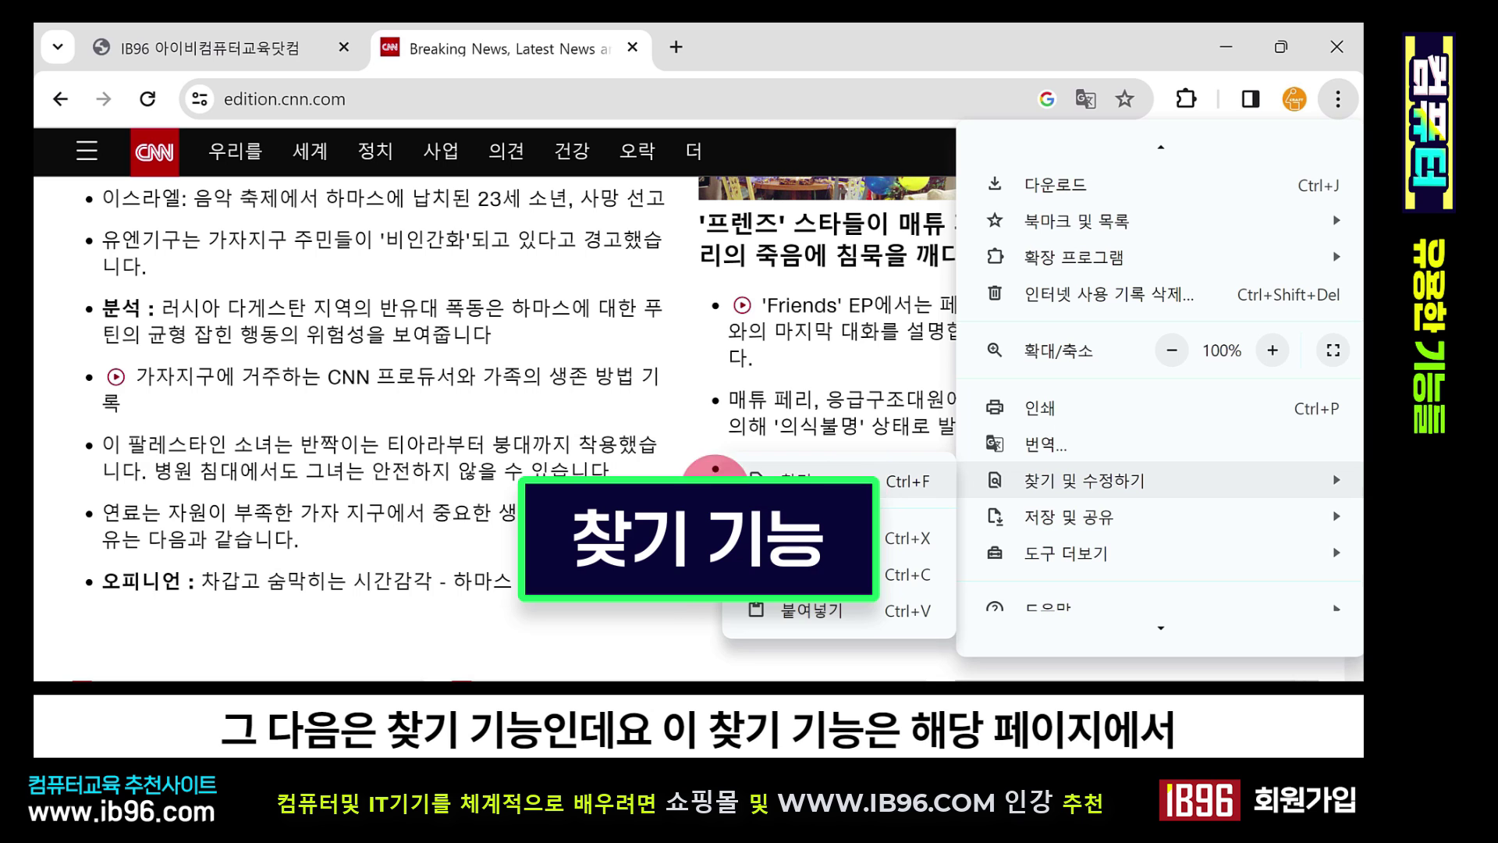
click(668, 625)
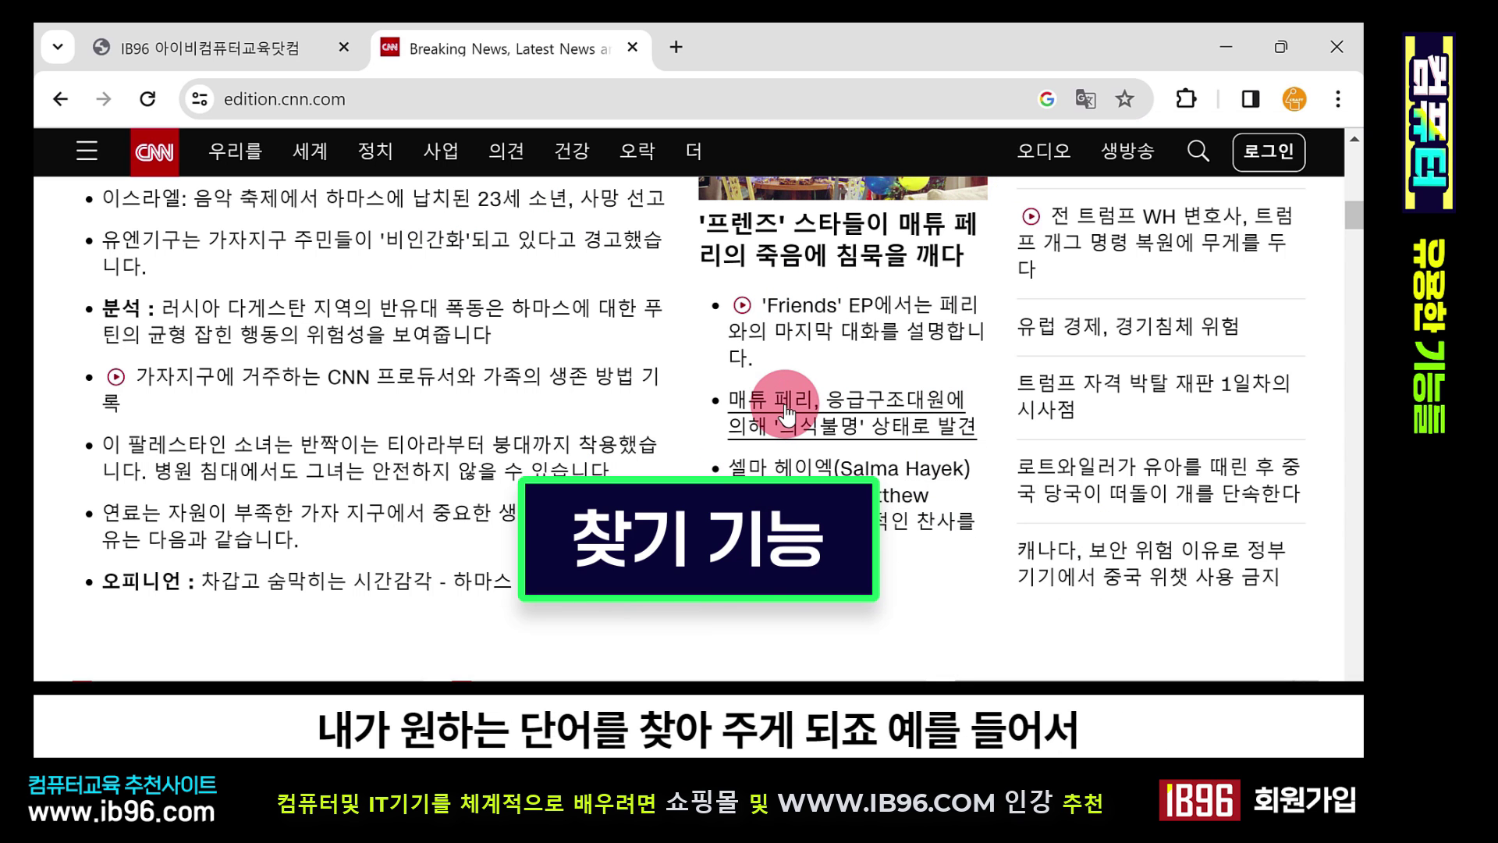
- Search the translated CNN page for the word "경기침체" using Find (찾기)
scroll(787, 405, up, 6)
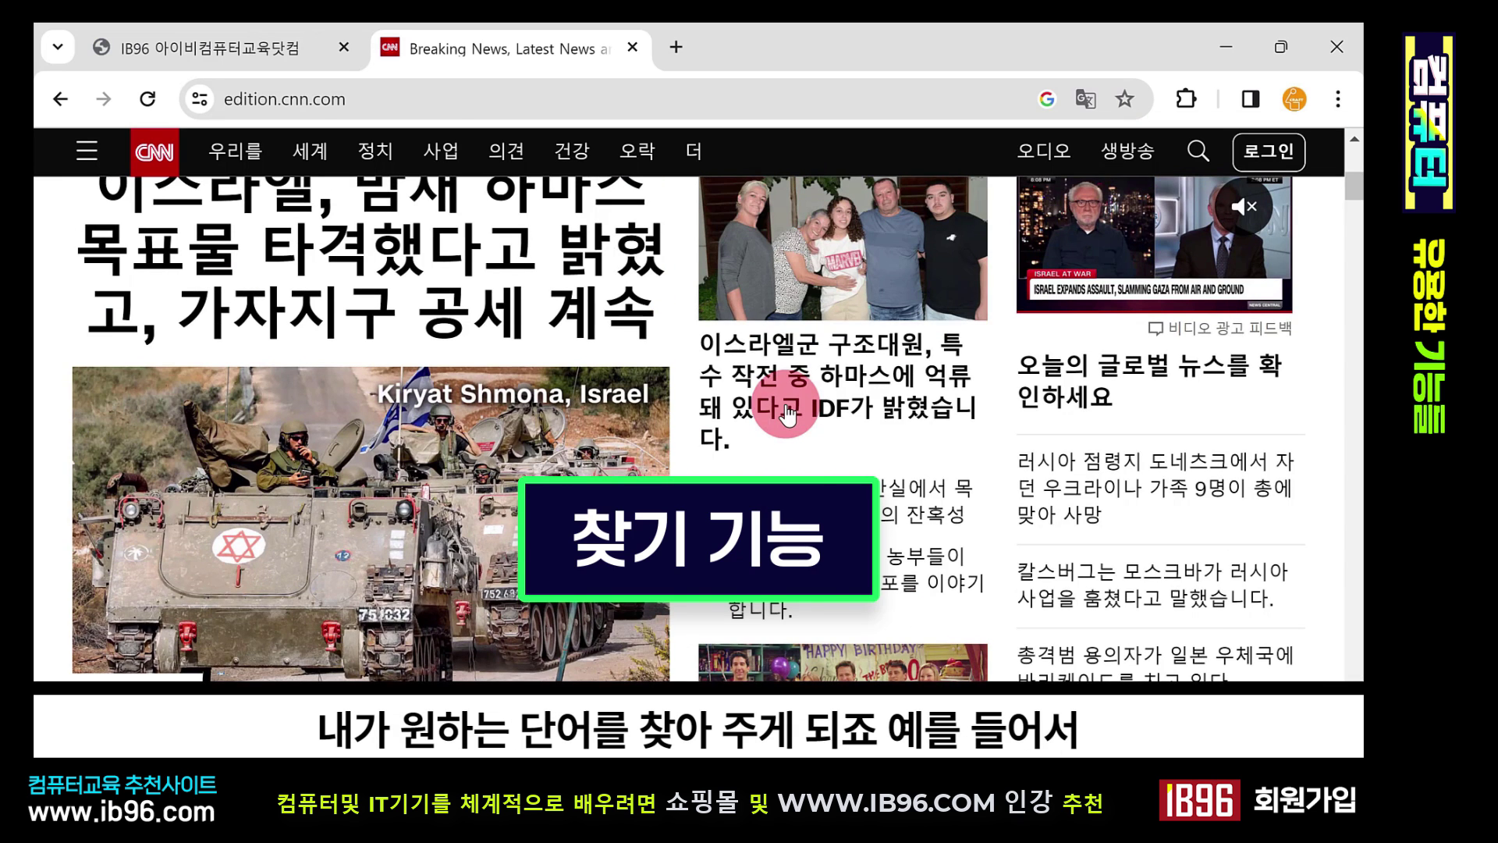
scroll(787, 404, down, 9)
scroll(787, 404, down, 5)
scroll(863, 375, up, 10)
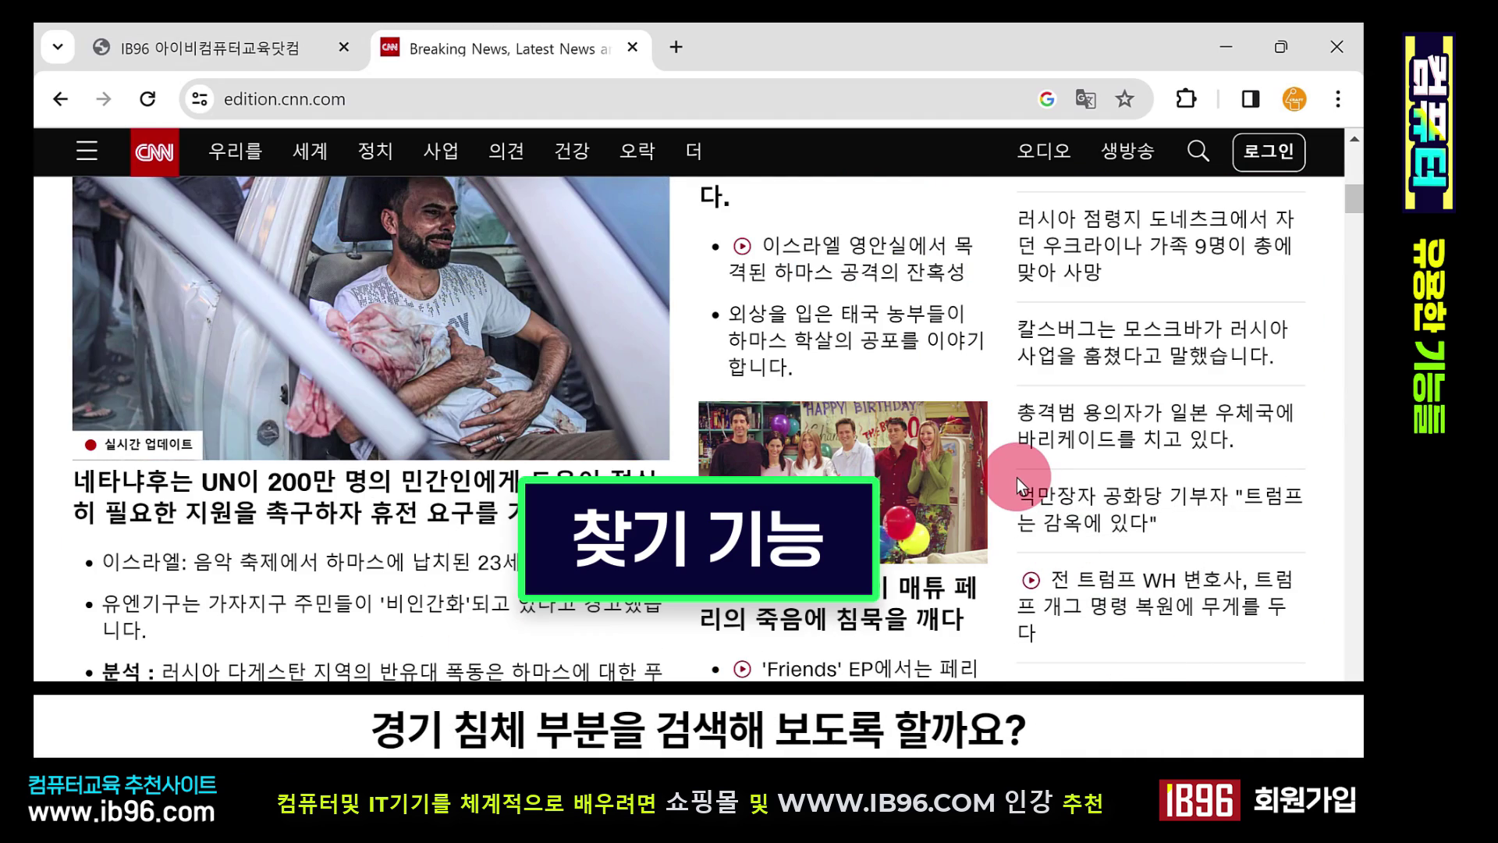
scroll(1017, 477, up, 5)
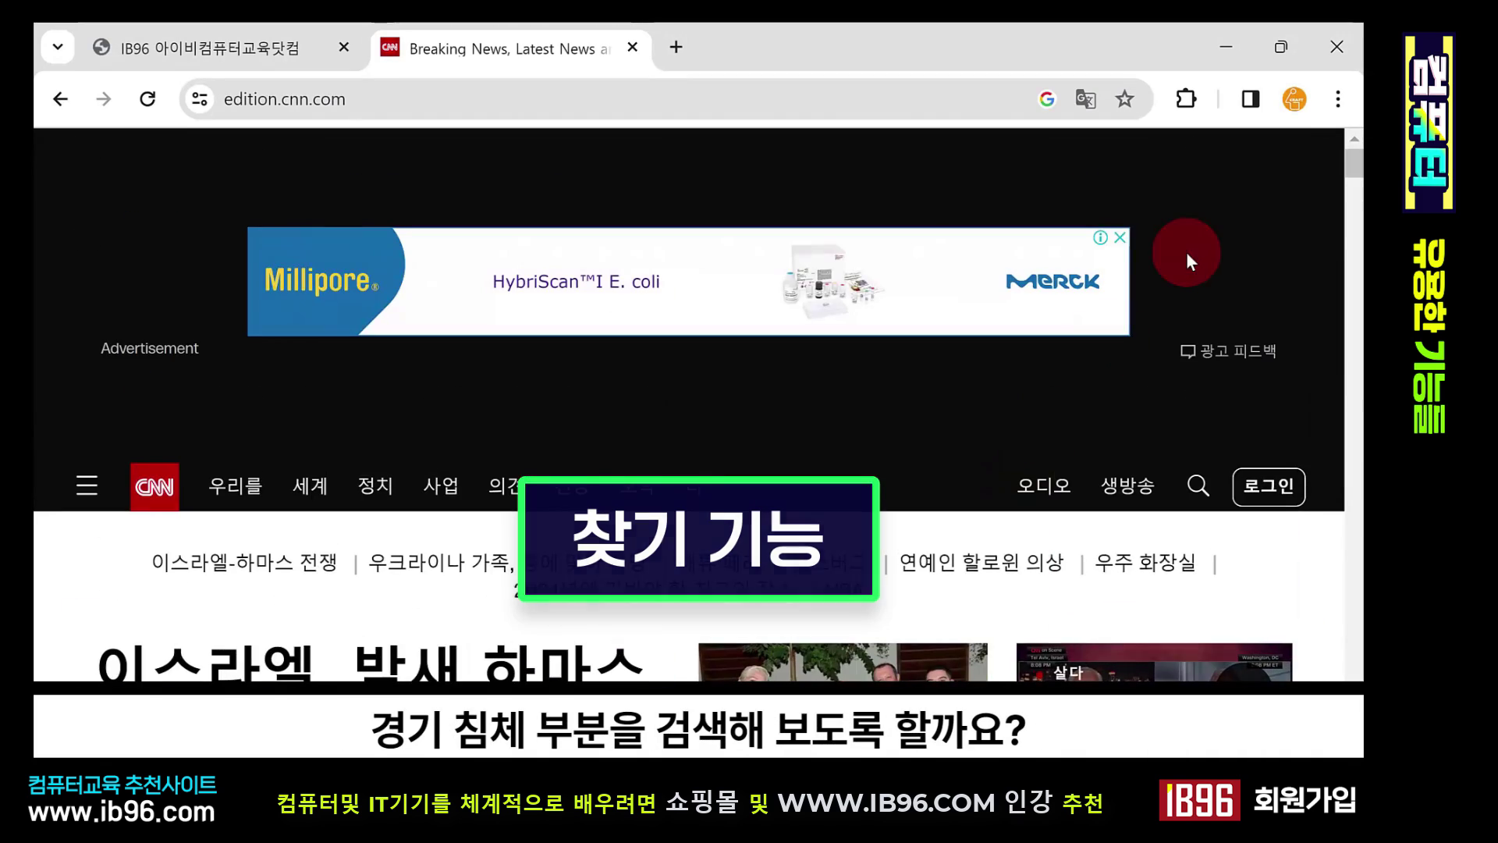
click(1337, 99)
scroll(1102, 433, down, 2)
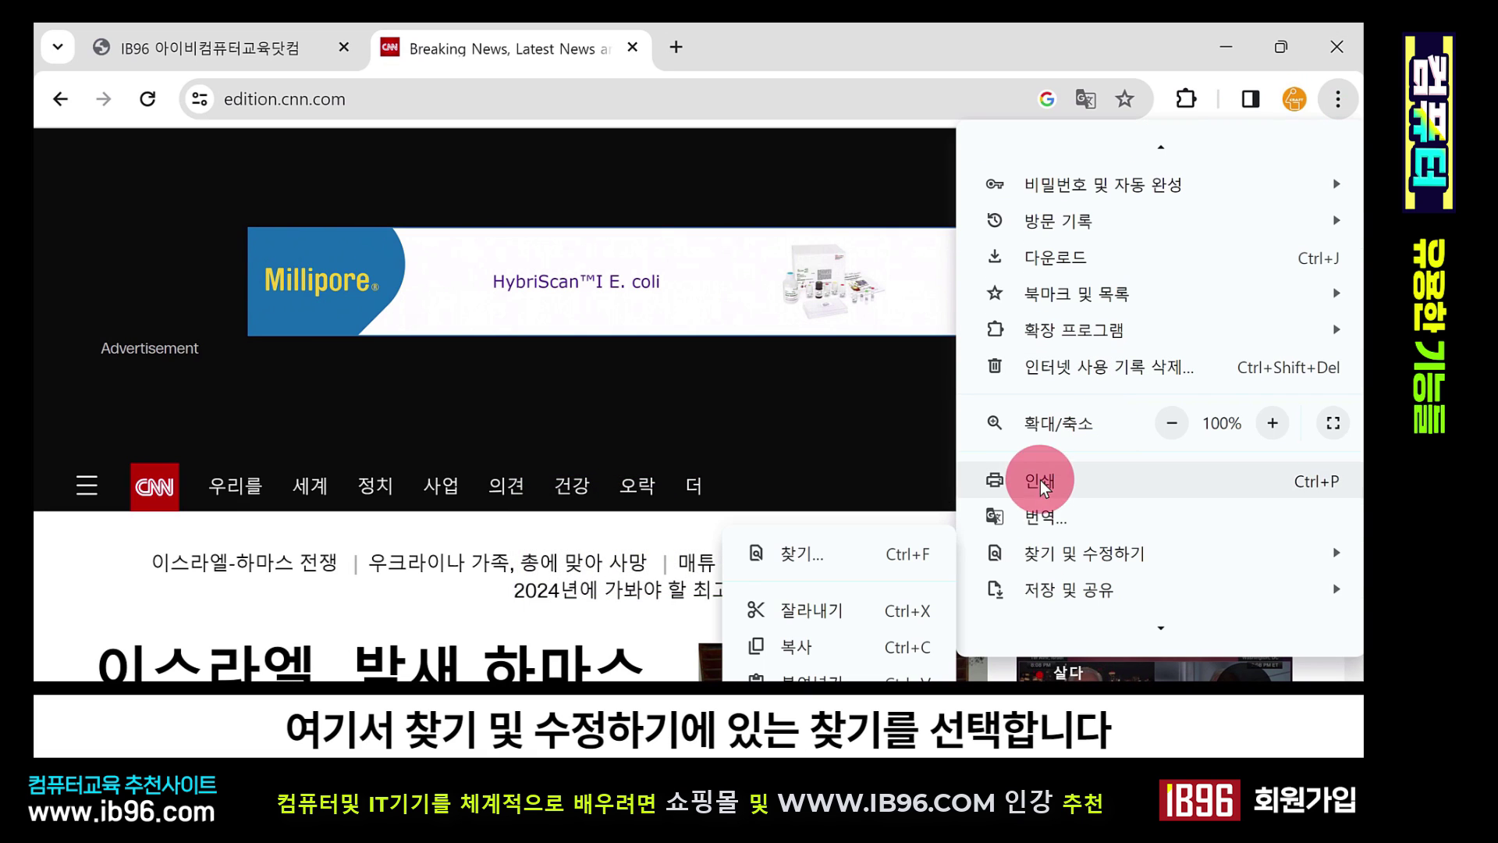
mouse_move(1048, 567)
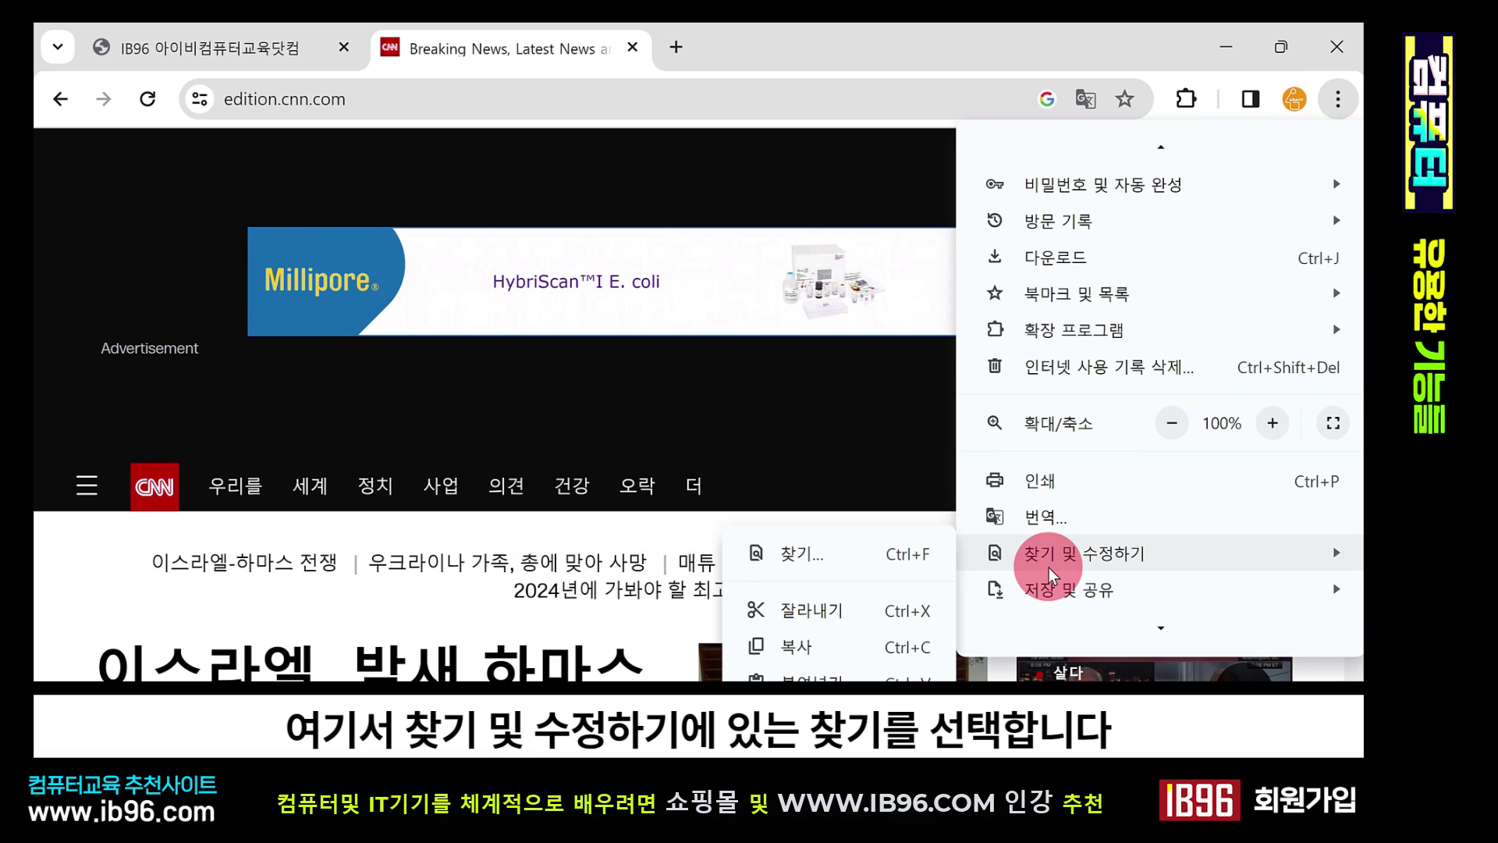
click(844, 559)
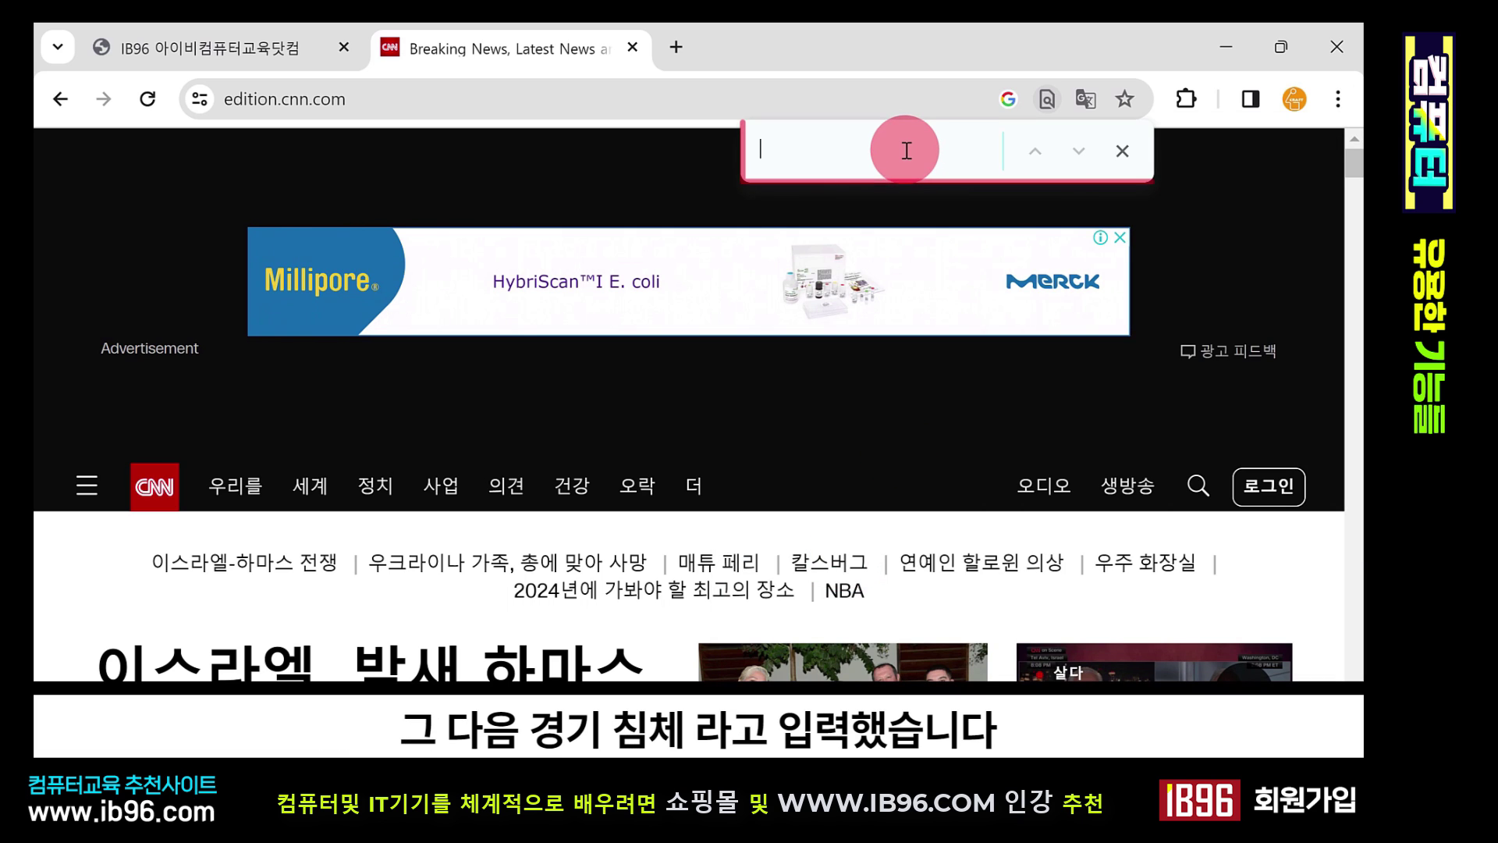
text(경기침)
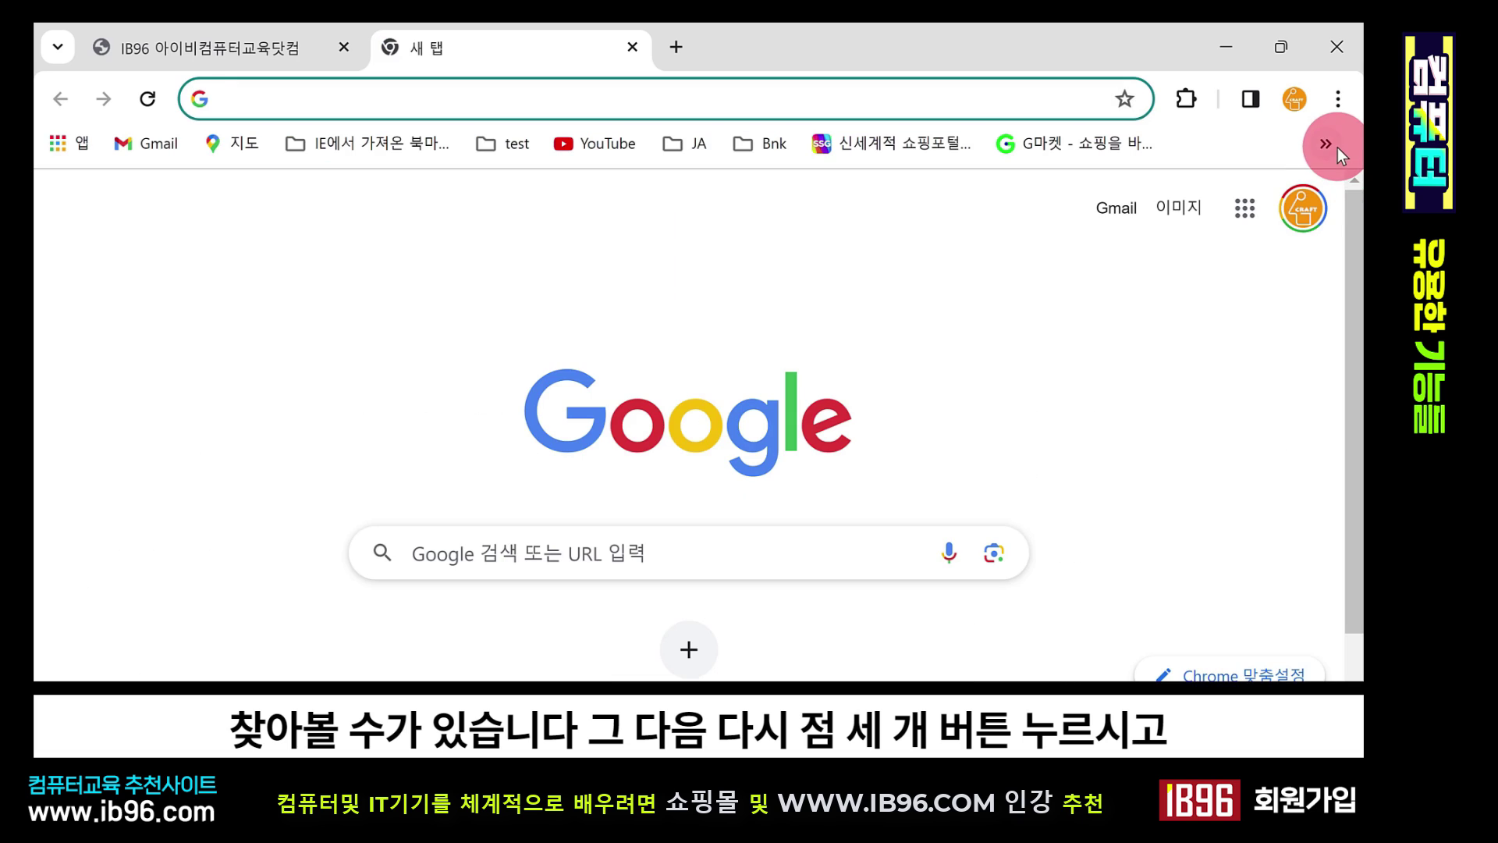
- Open the browser's performance (성능) settings page from the additional tools
click(1332, 100)
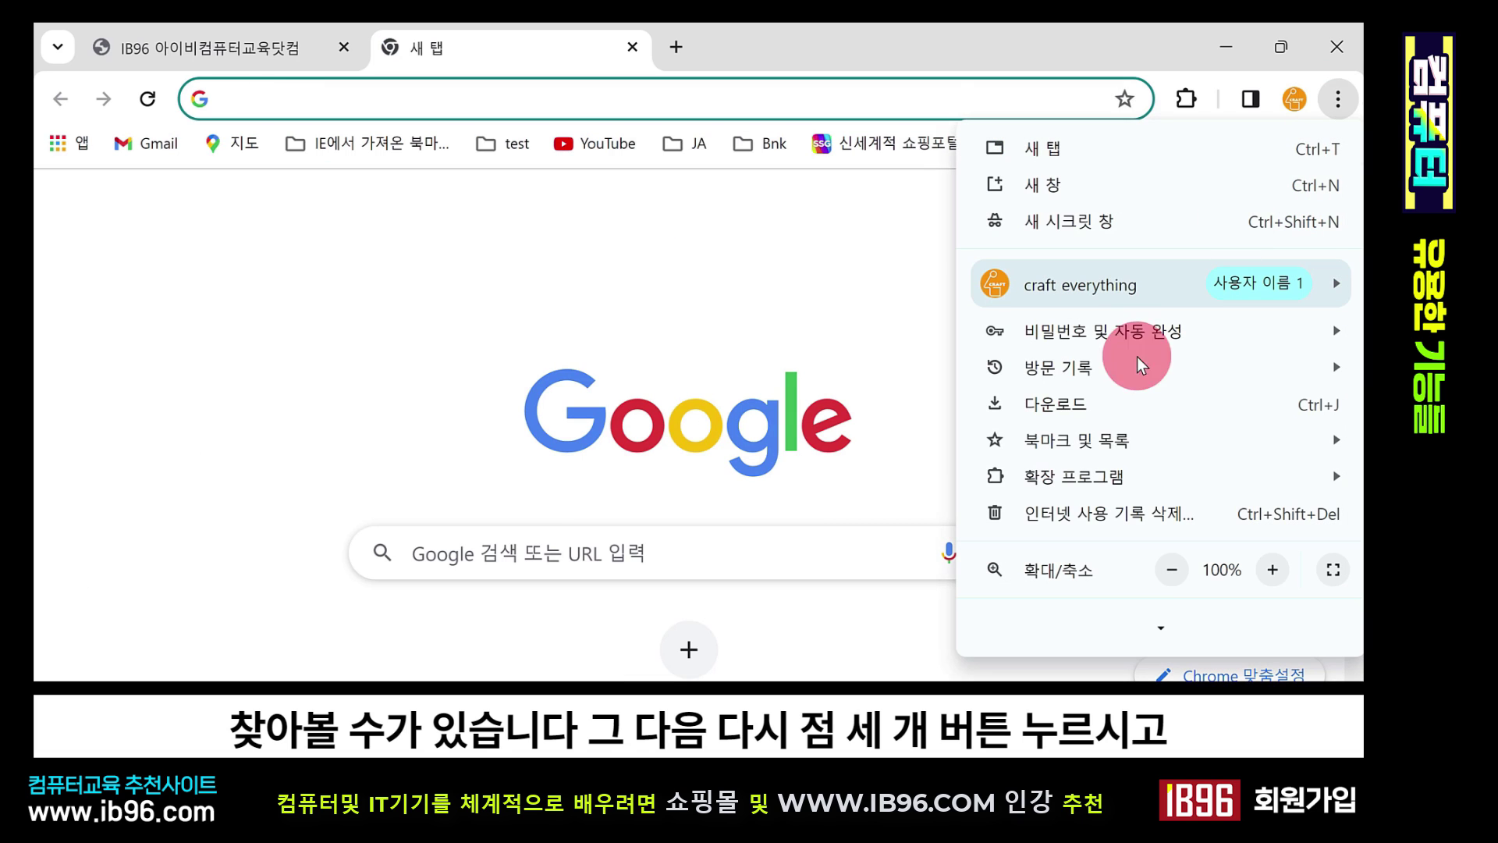
scroll(1097, 441, down, 3)
click(1097, 441)
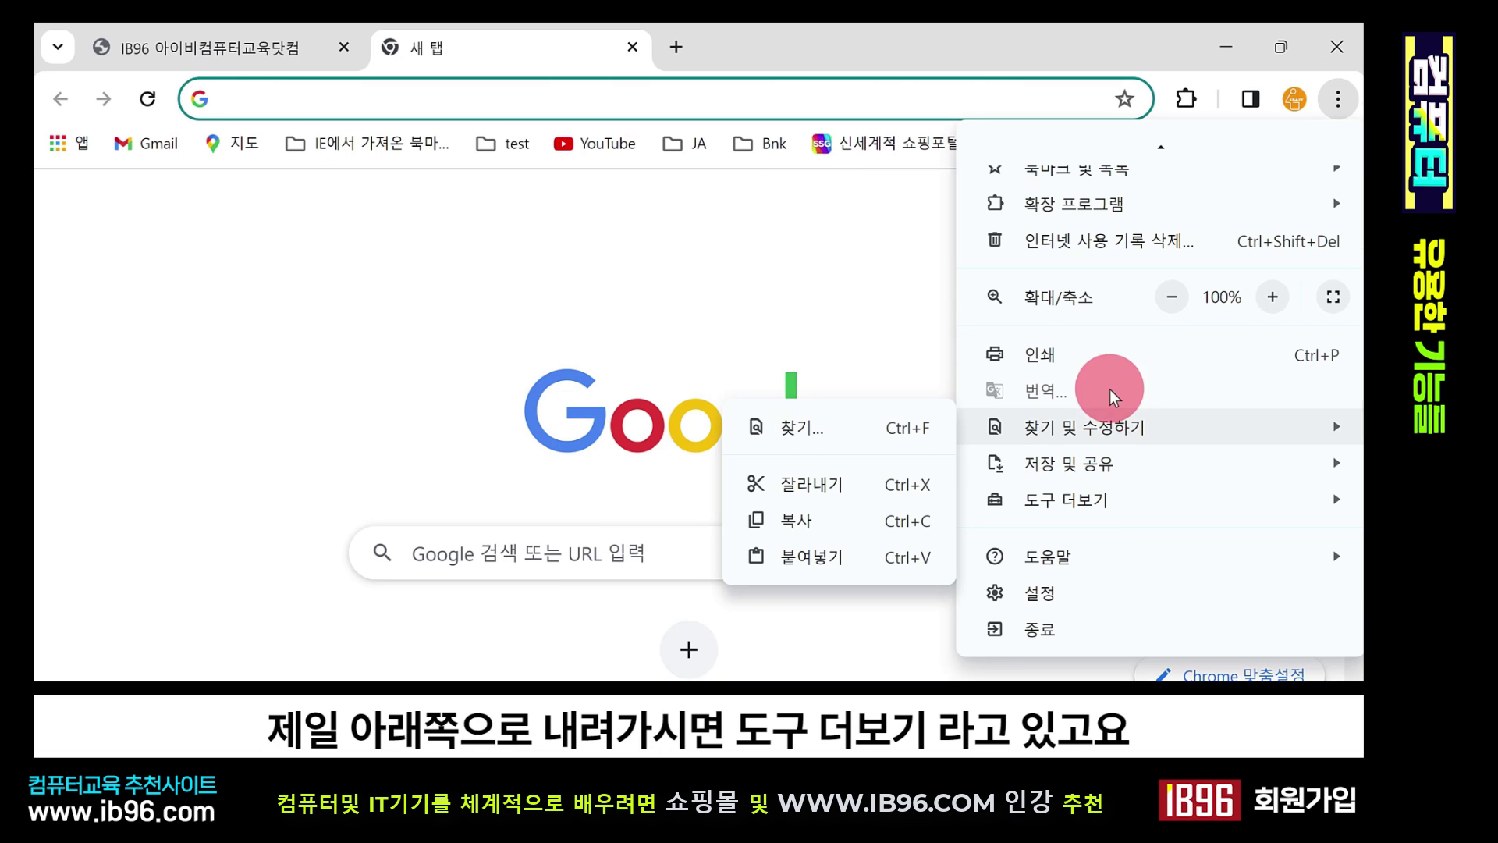
mouse_move(1099, 504)
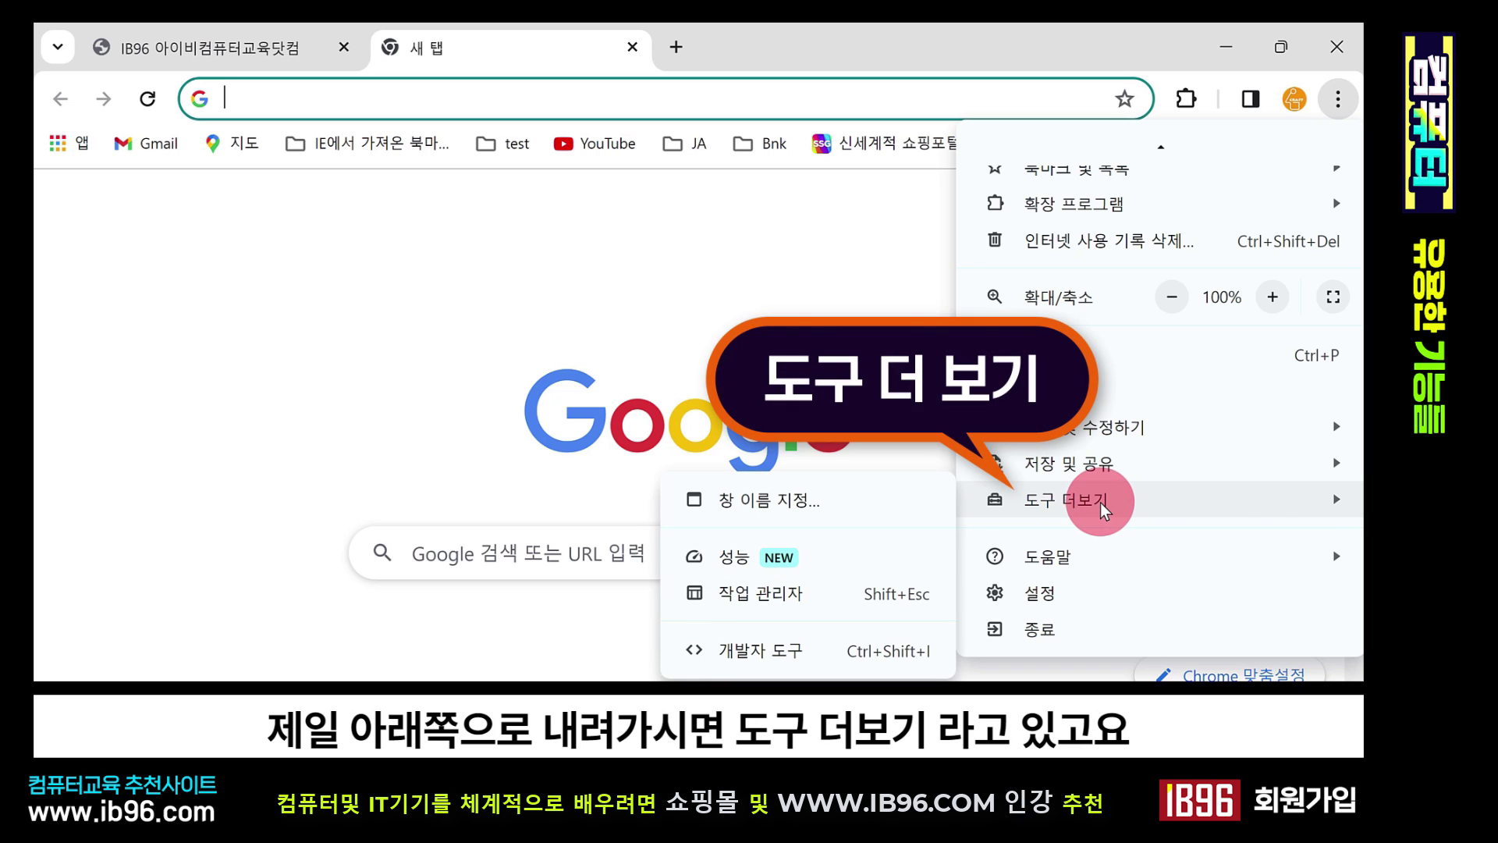
click(781, 557)
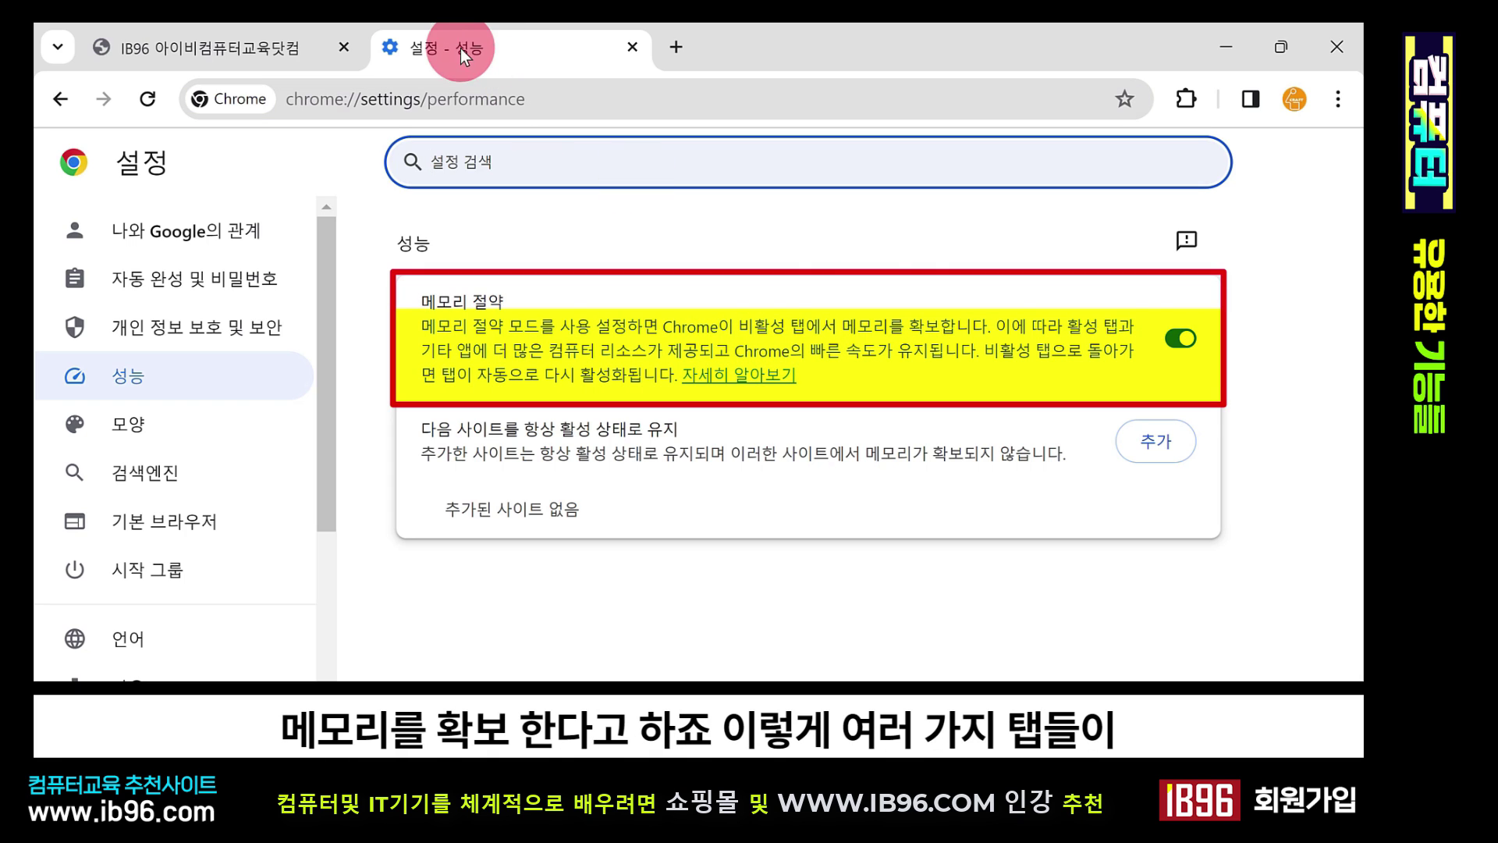
- Open NAVER and QUASARZONE in additional tabs and switch to the NAVER tab
click(677, 45)
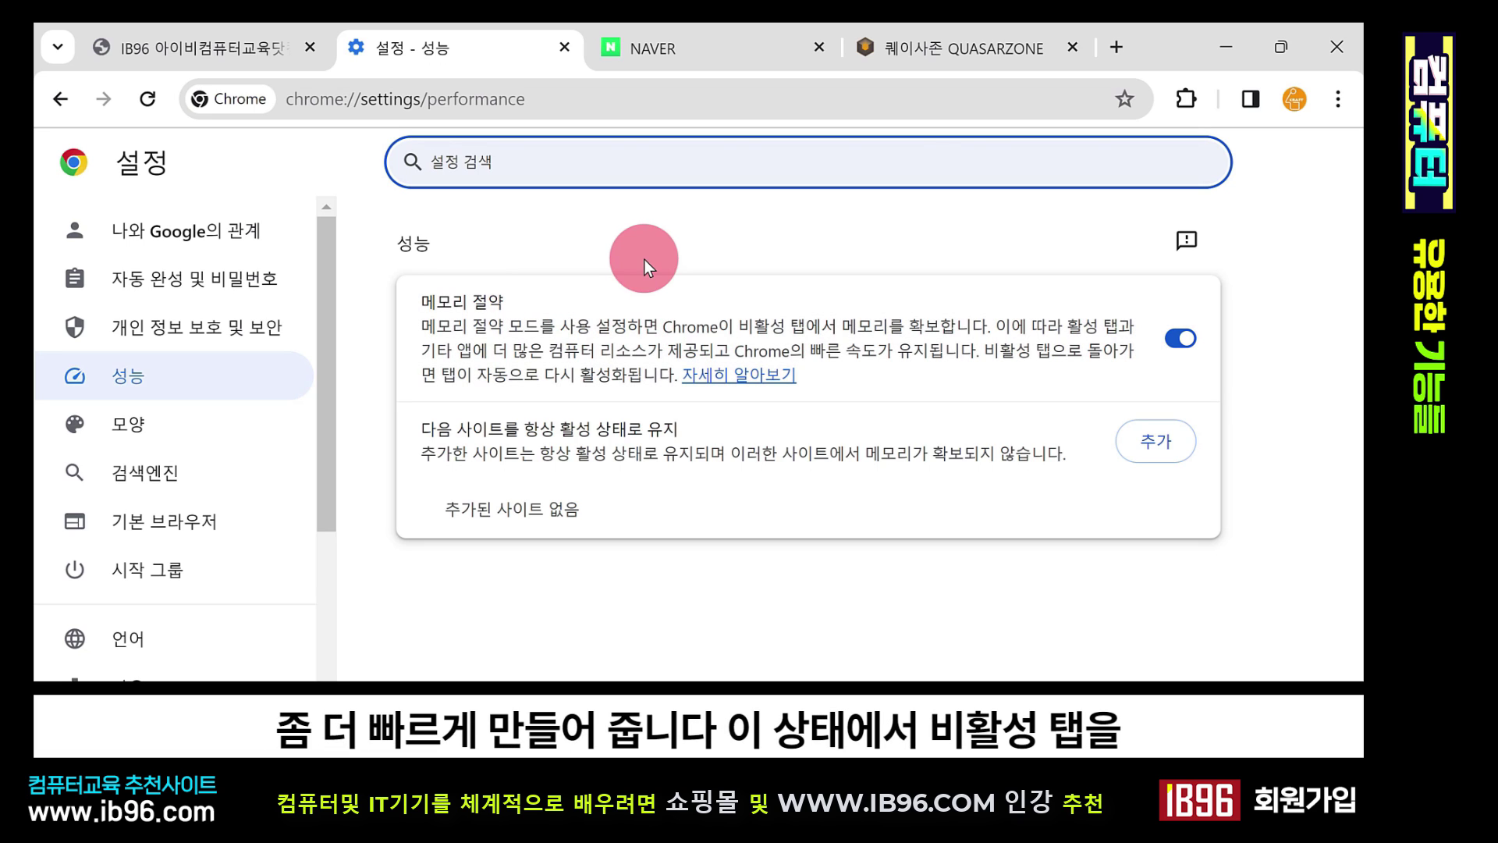
click(751, 50)
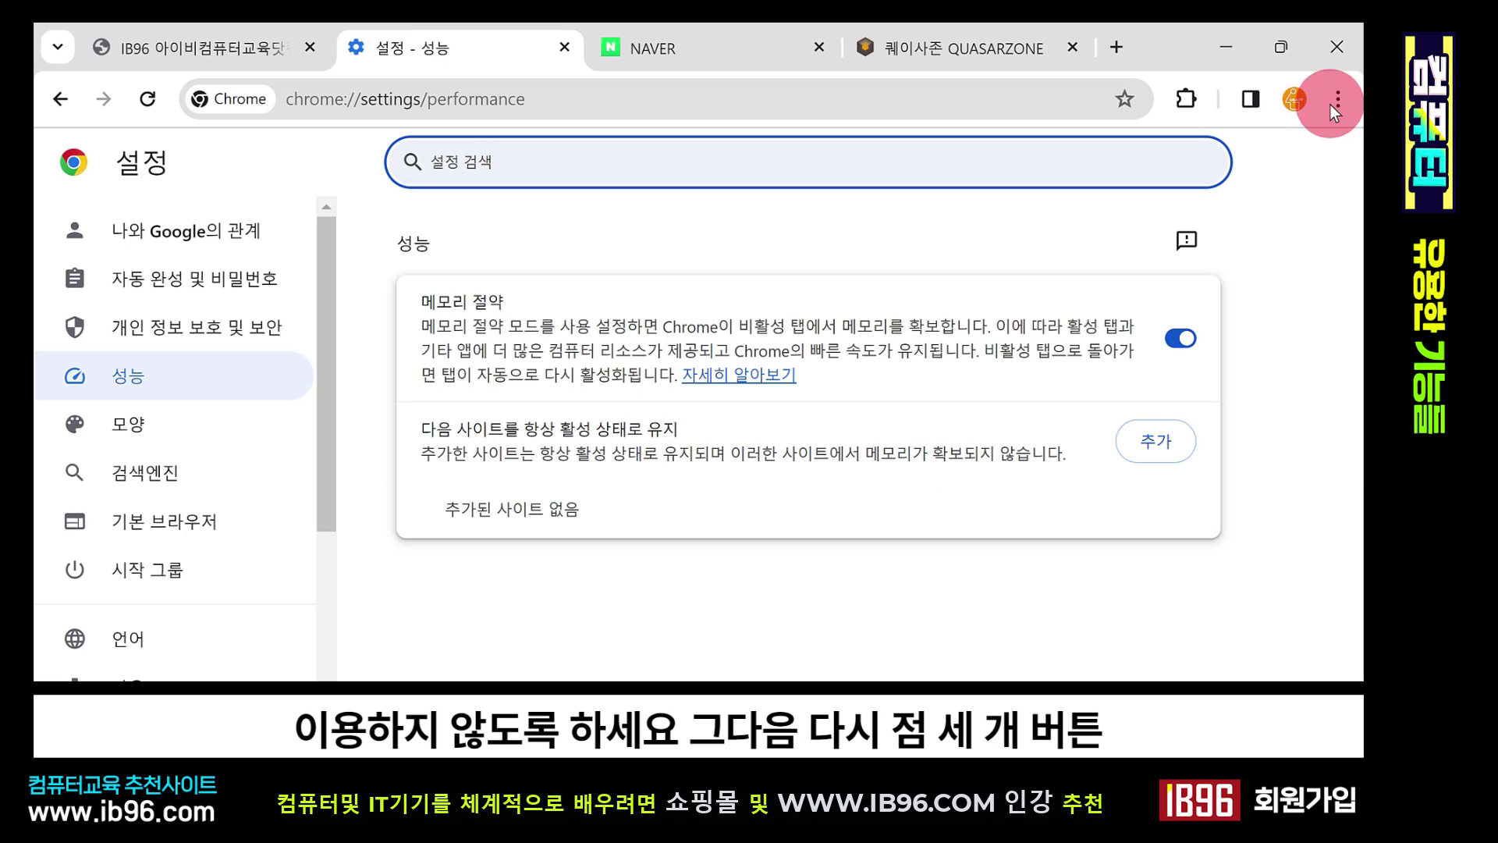
- Open the browser's task manager (작업 관리자), review the memory use of the running processes, and close it
click(1336, 105)
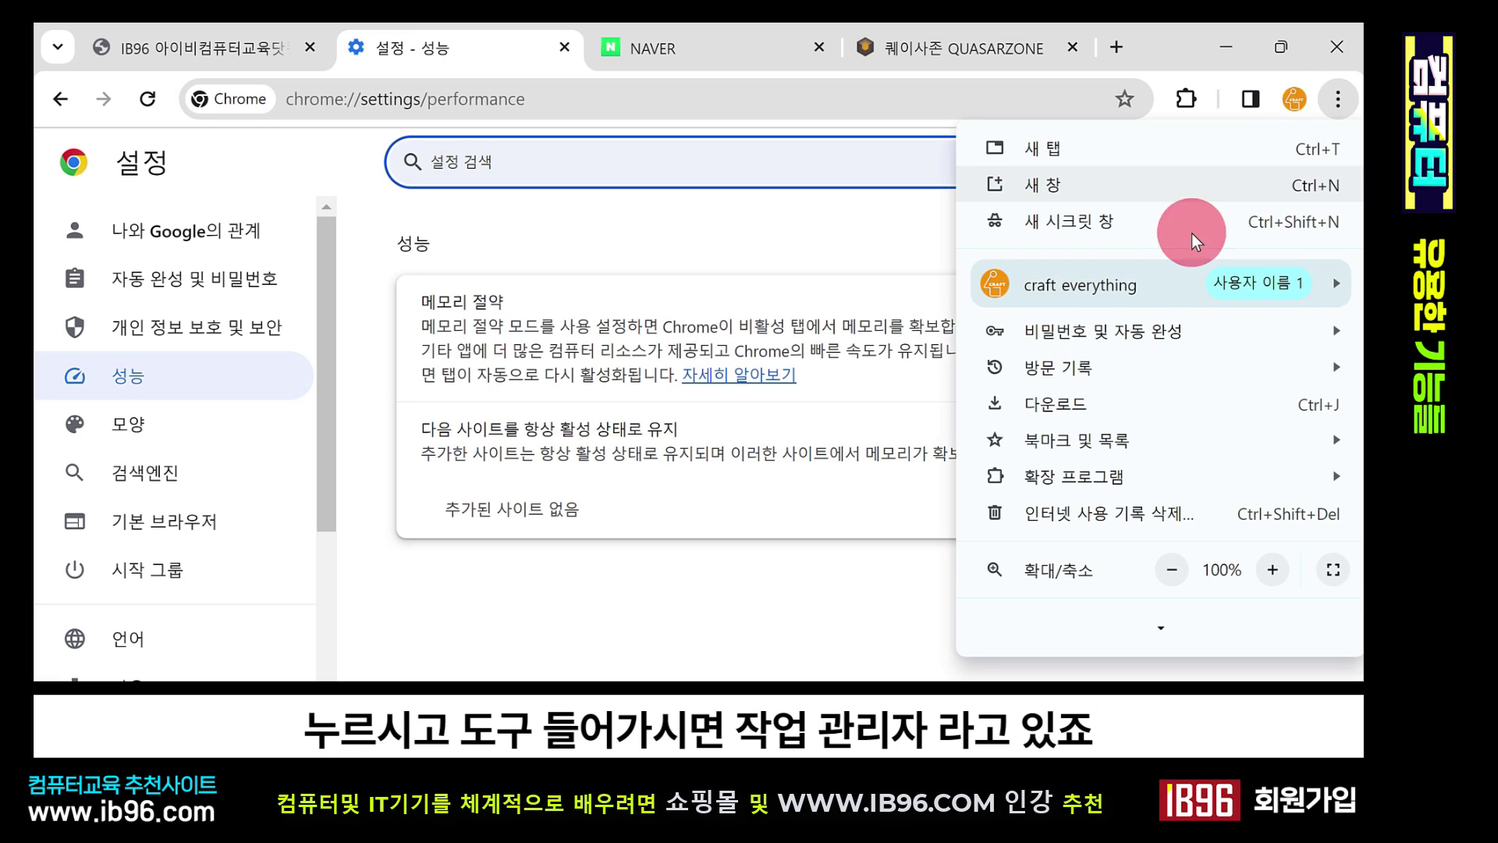
mouse_move(1089, 499)
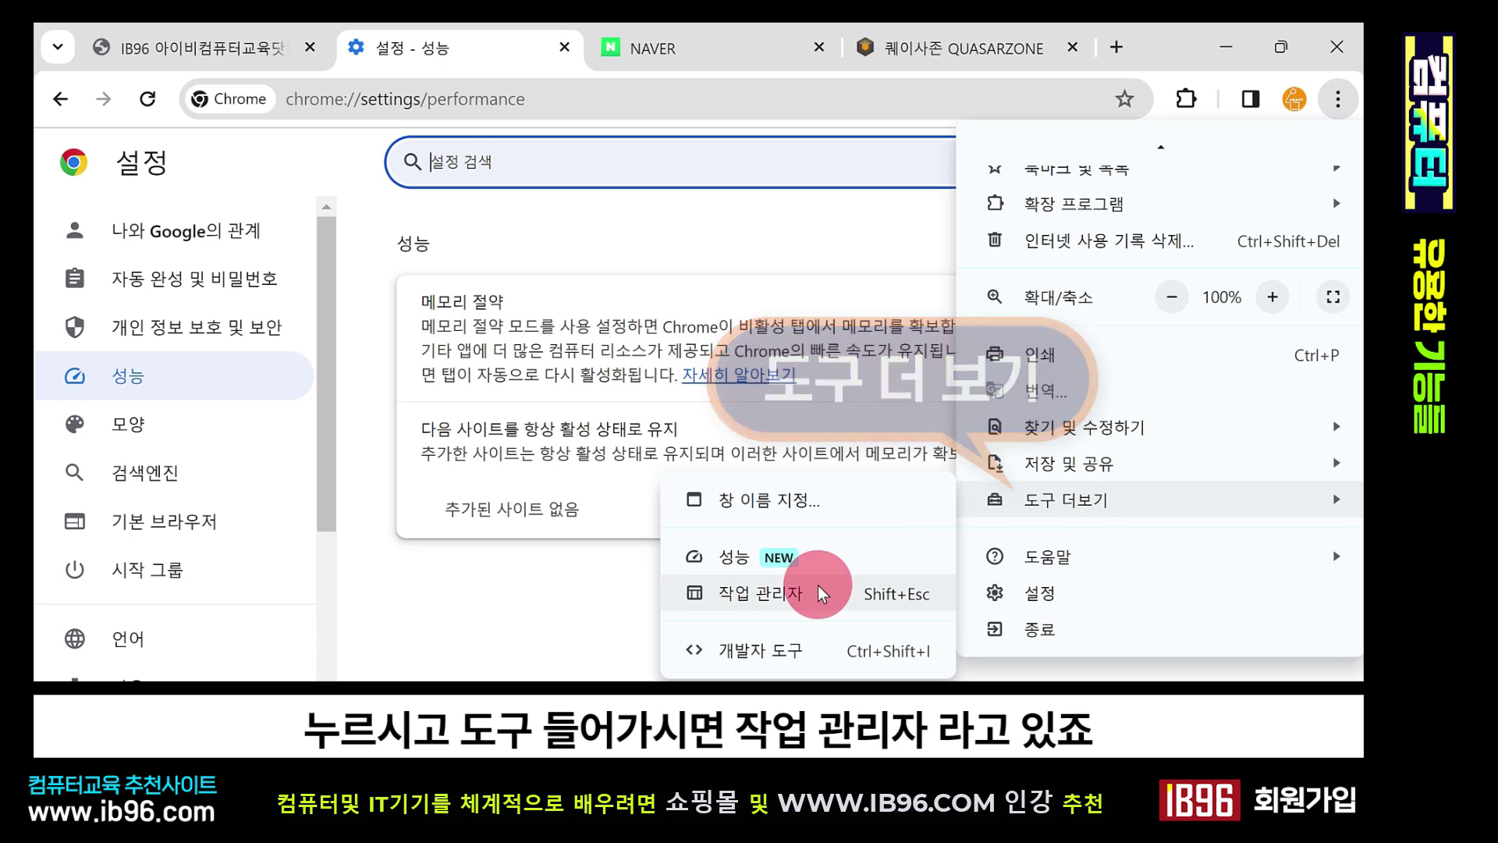
click(755, 599)
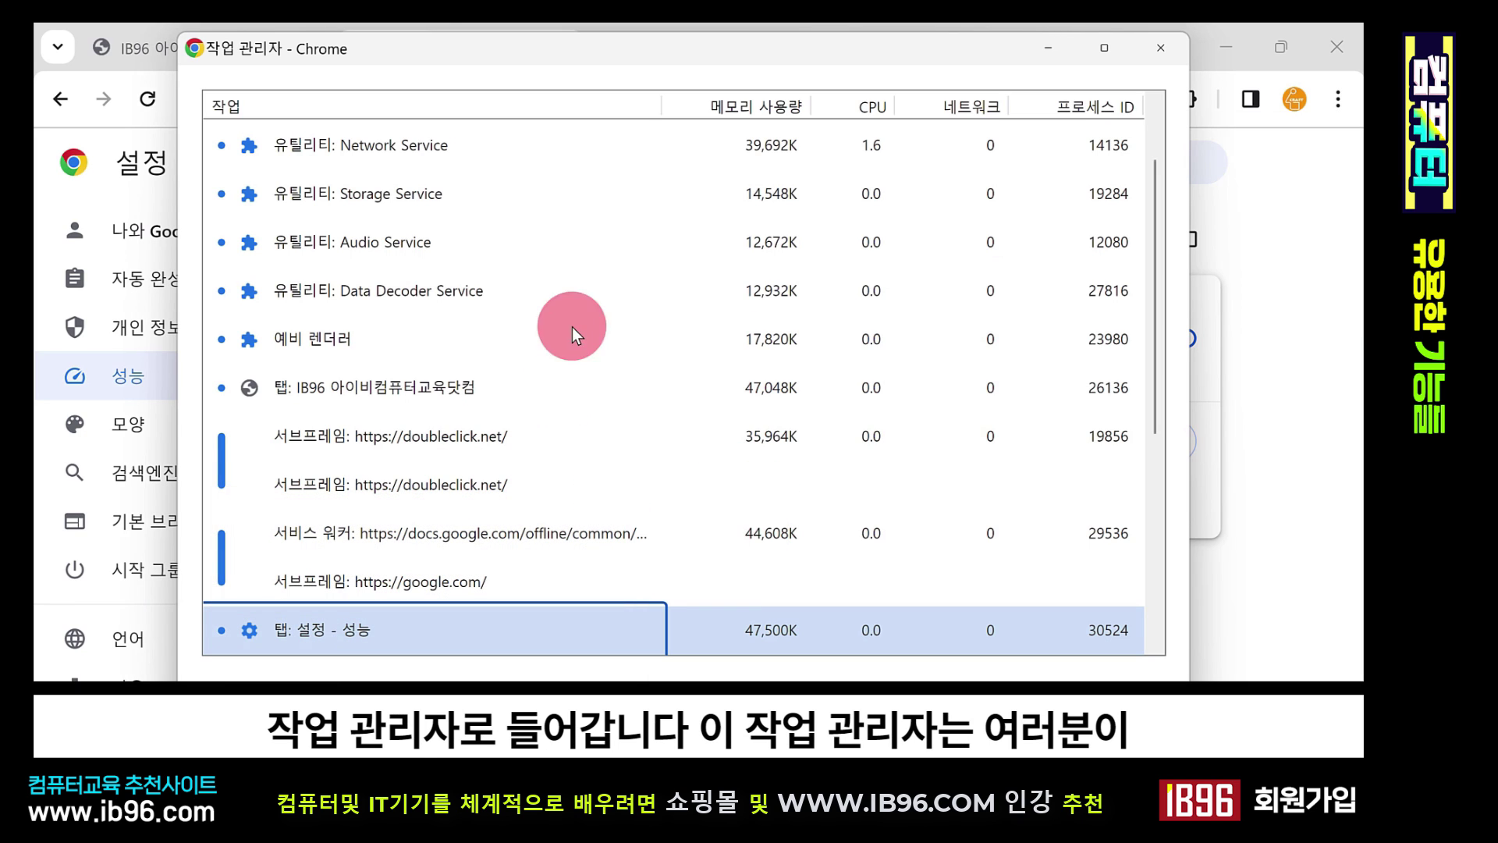
scroll(702, 386, up, 2)
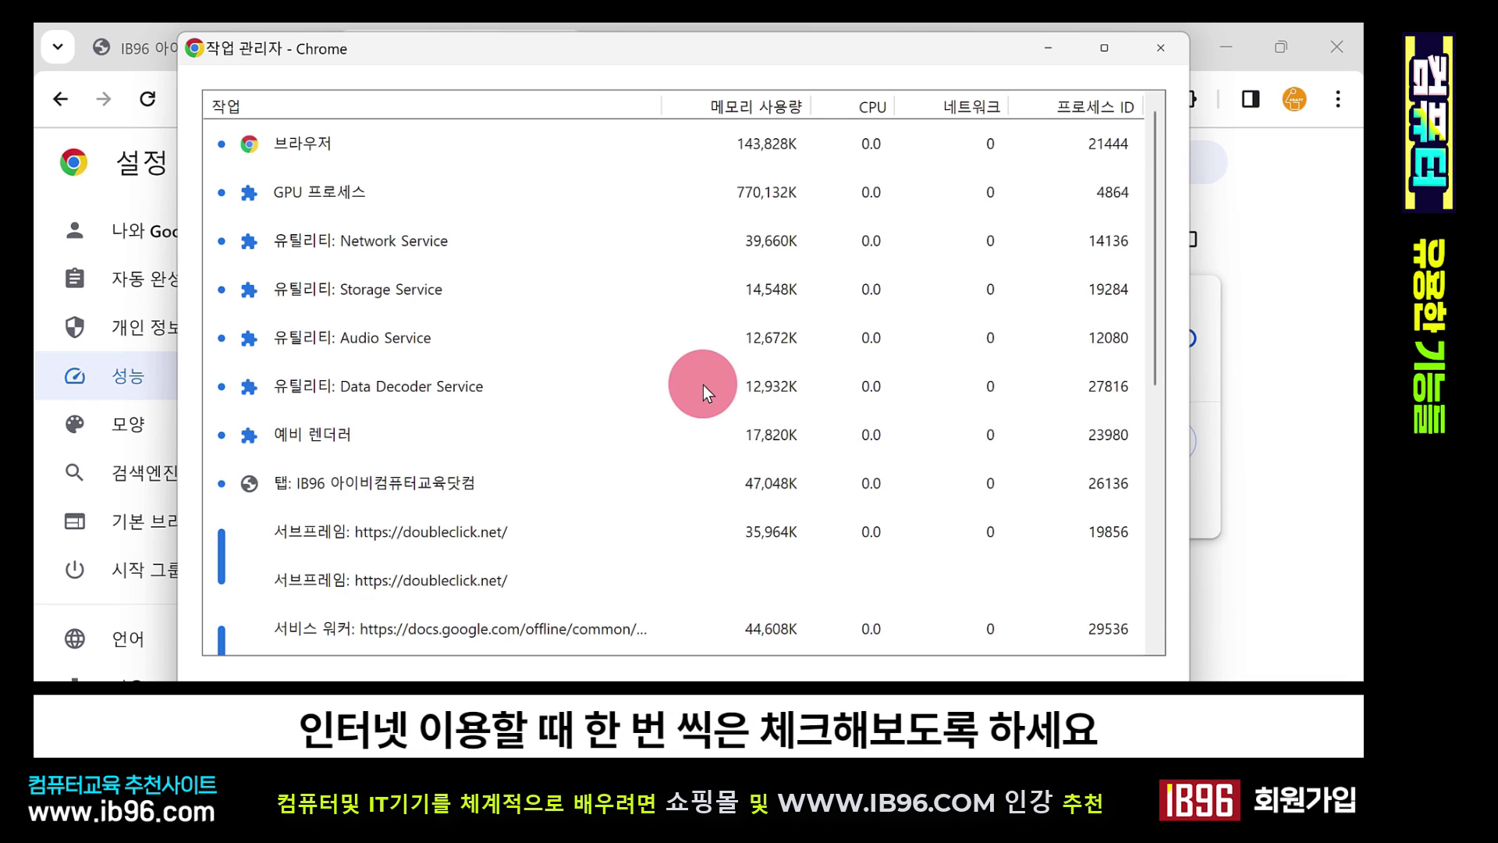
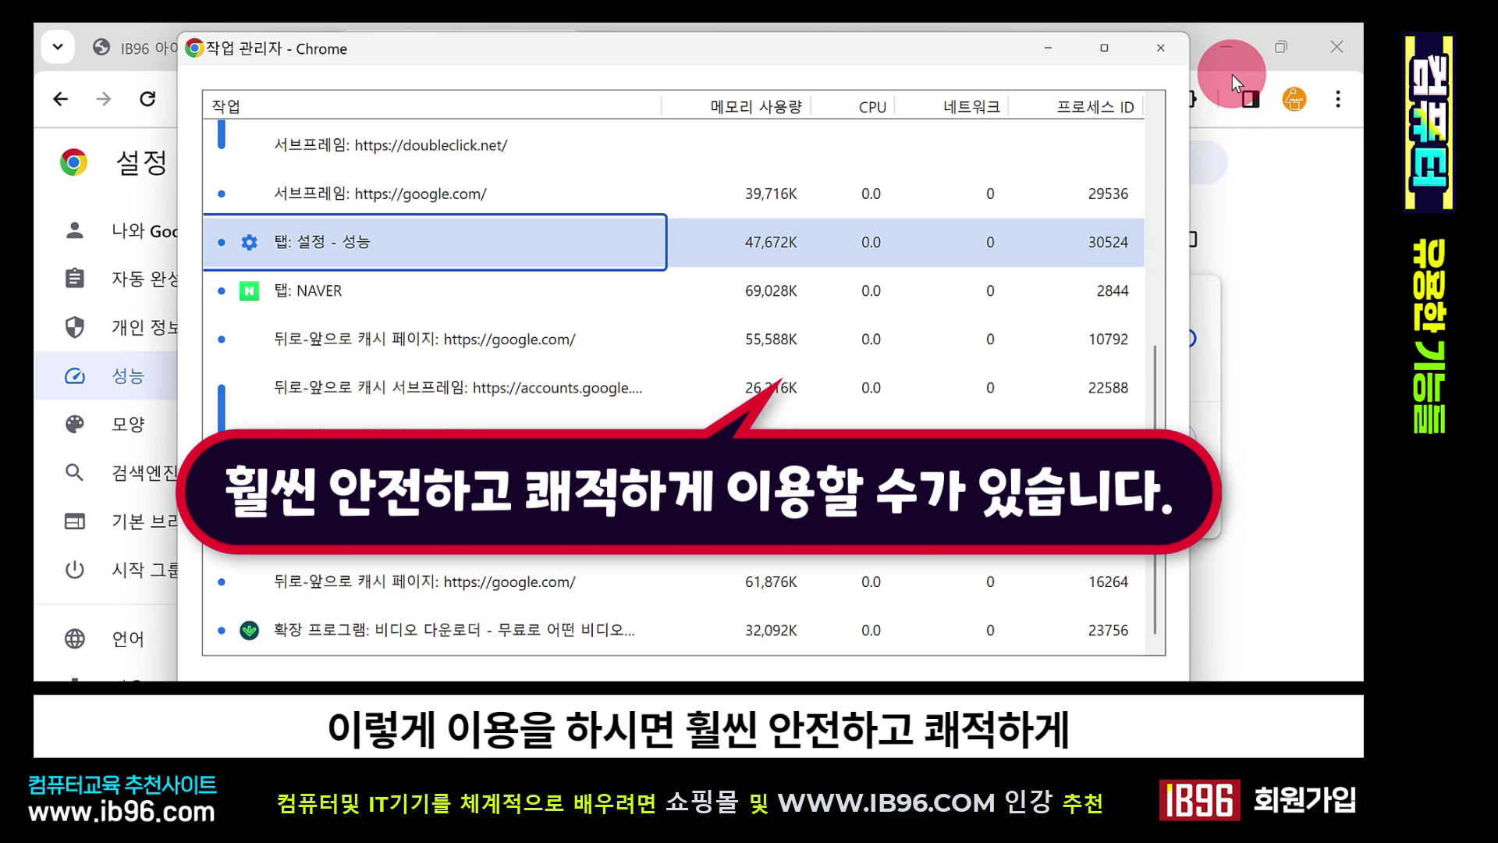
click(1173, 48)
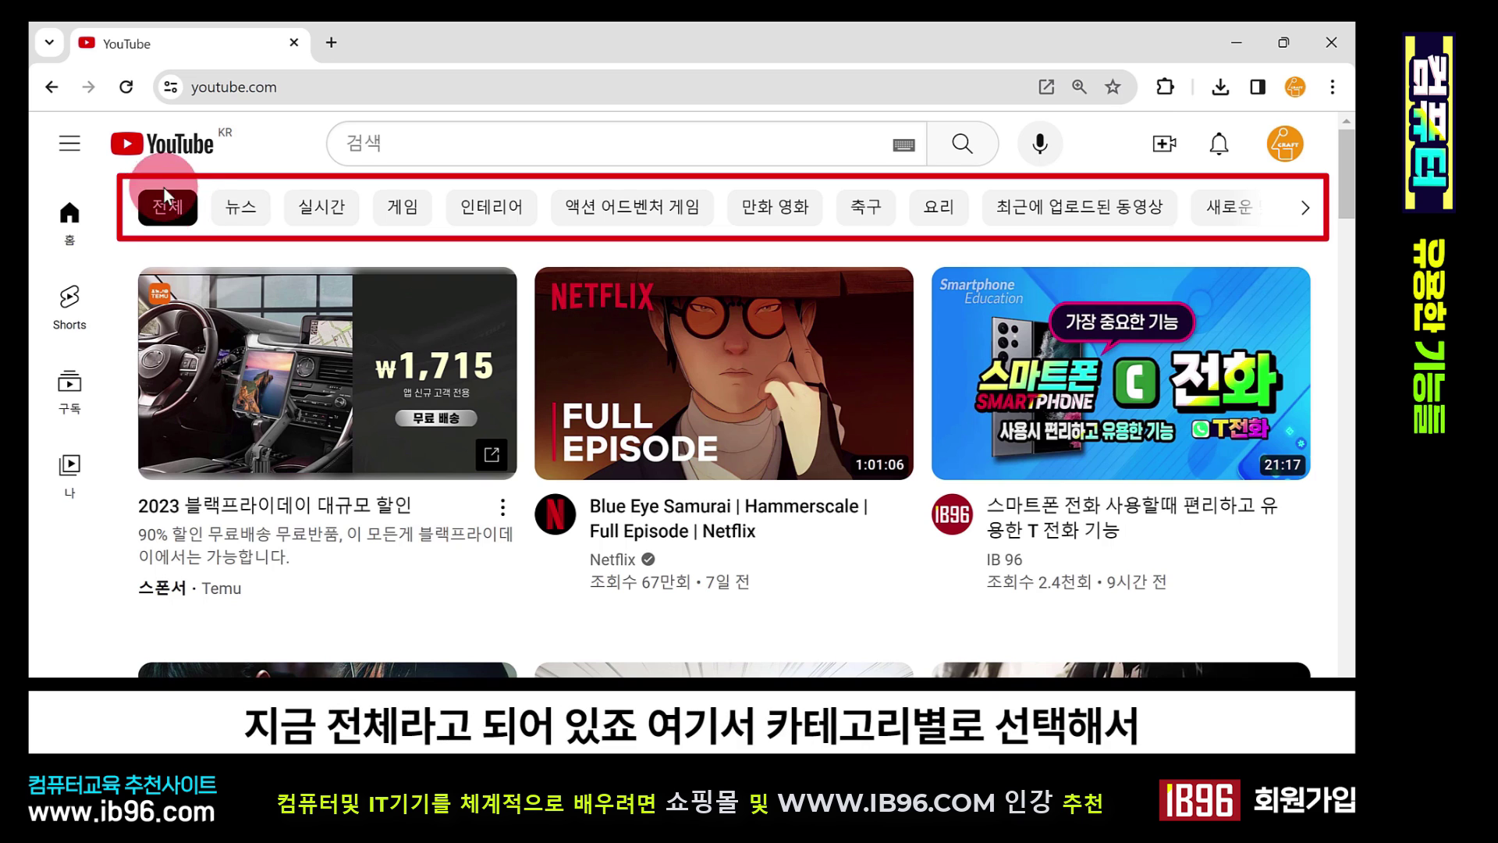
- Browse the YouTube home feed by the 뉴스, 실시간, 게임 and 인테리어 categories, and return to 전체
click(239, 207)
click(335, 210)
click(391, 206)
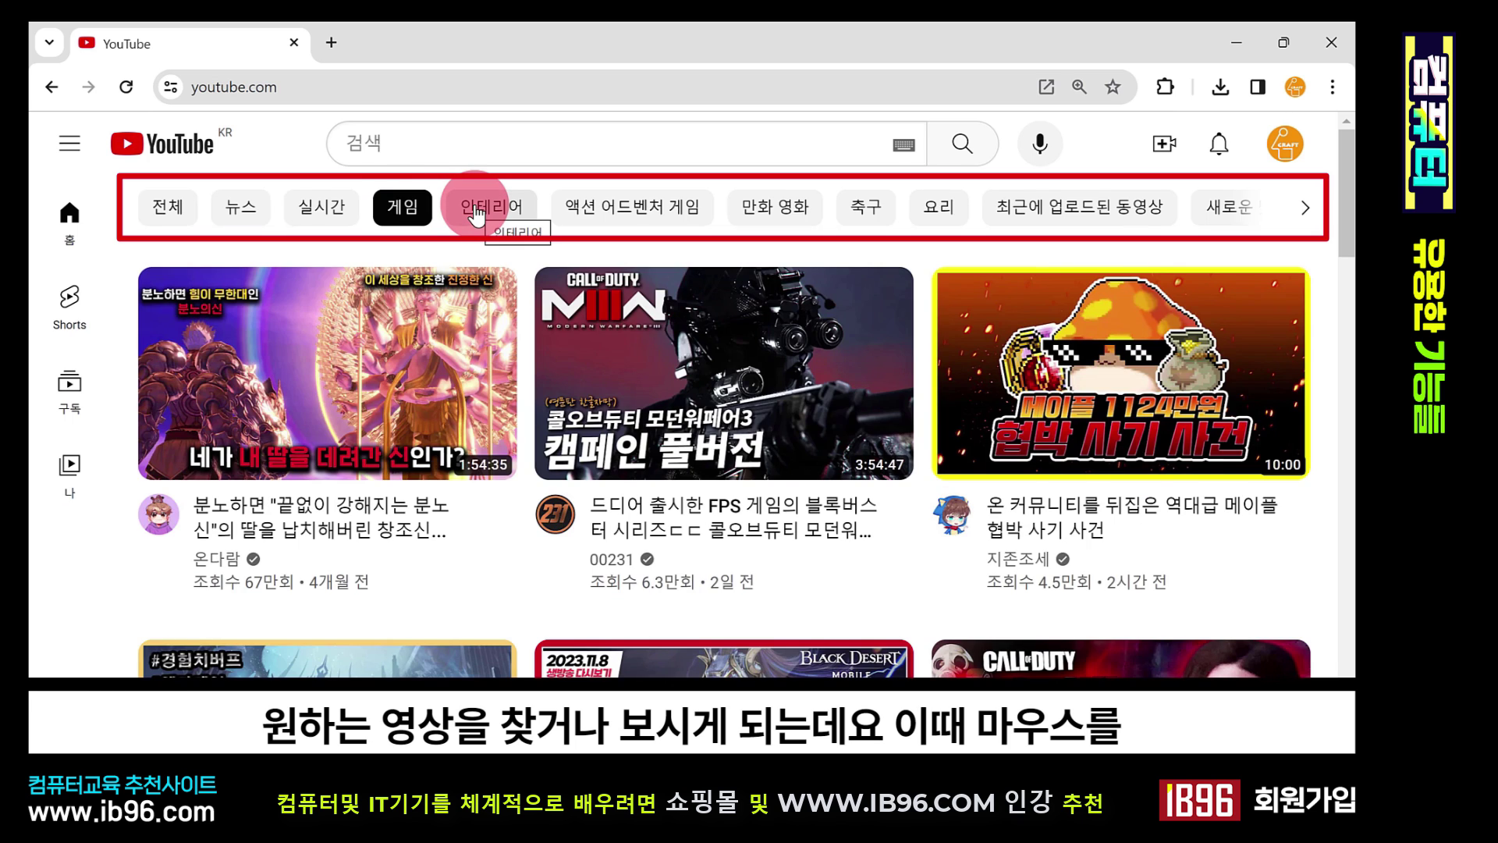
click(476, 209)
click(162, 207)
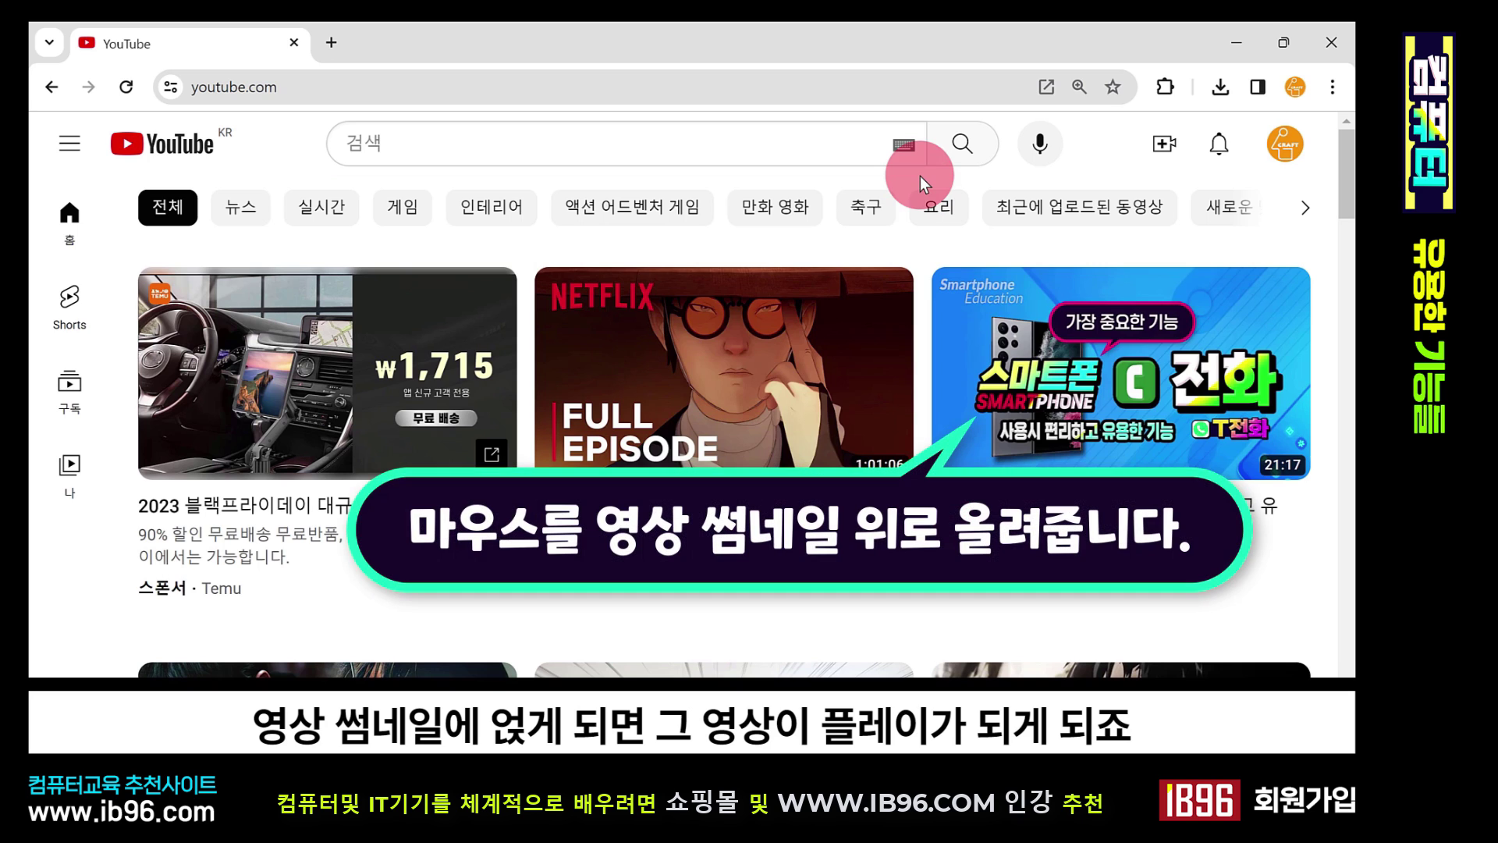
- Preview the 스마트폰 T 전화 video in its thumbnail, jump to about 11 minutes, and switch the preview sound on and off again
mouse_move(1034, 359)
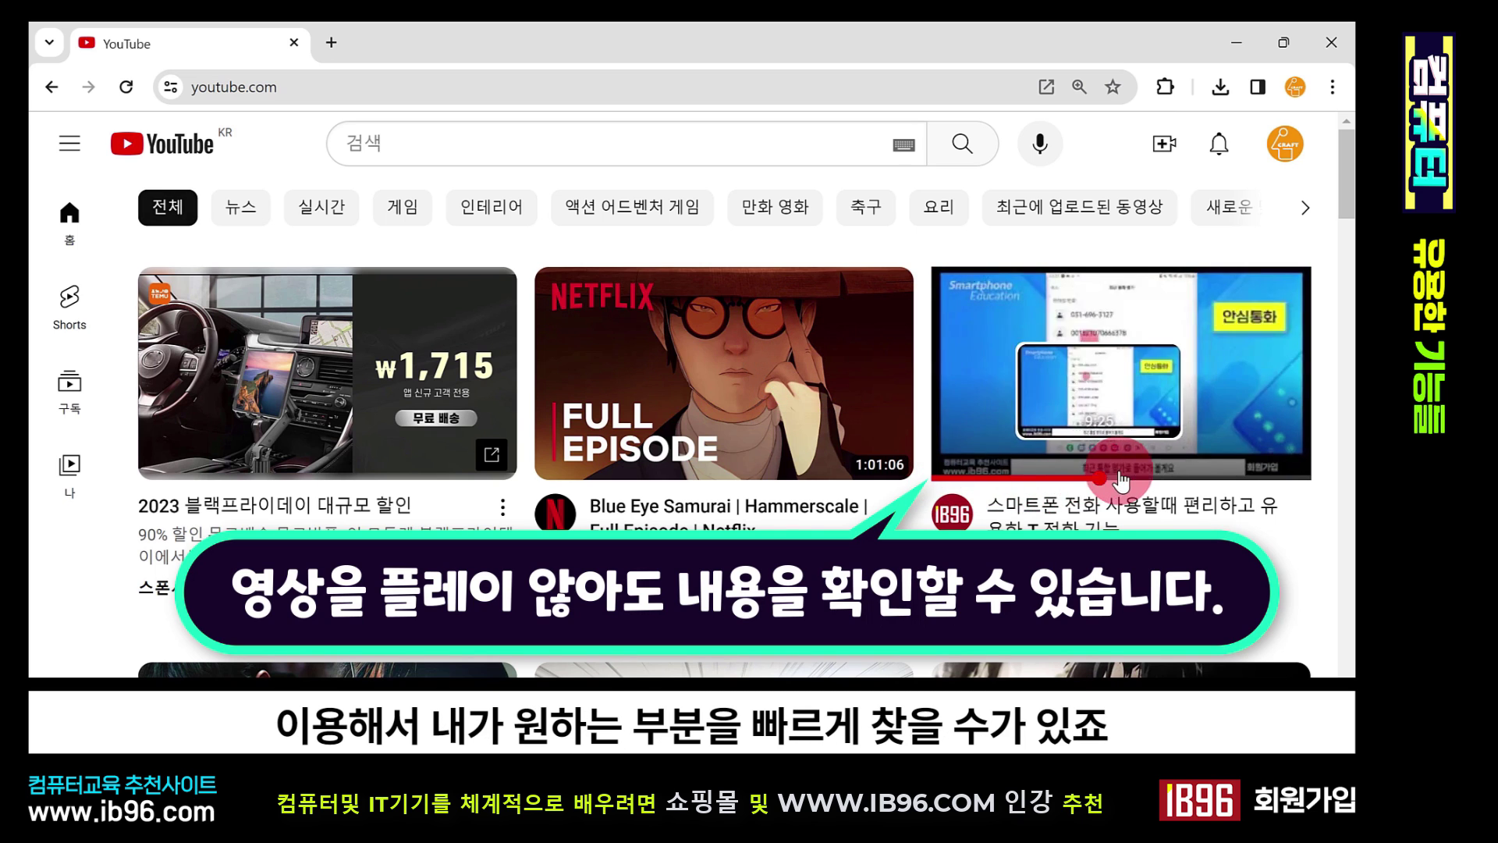
click(1130, 481)
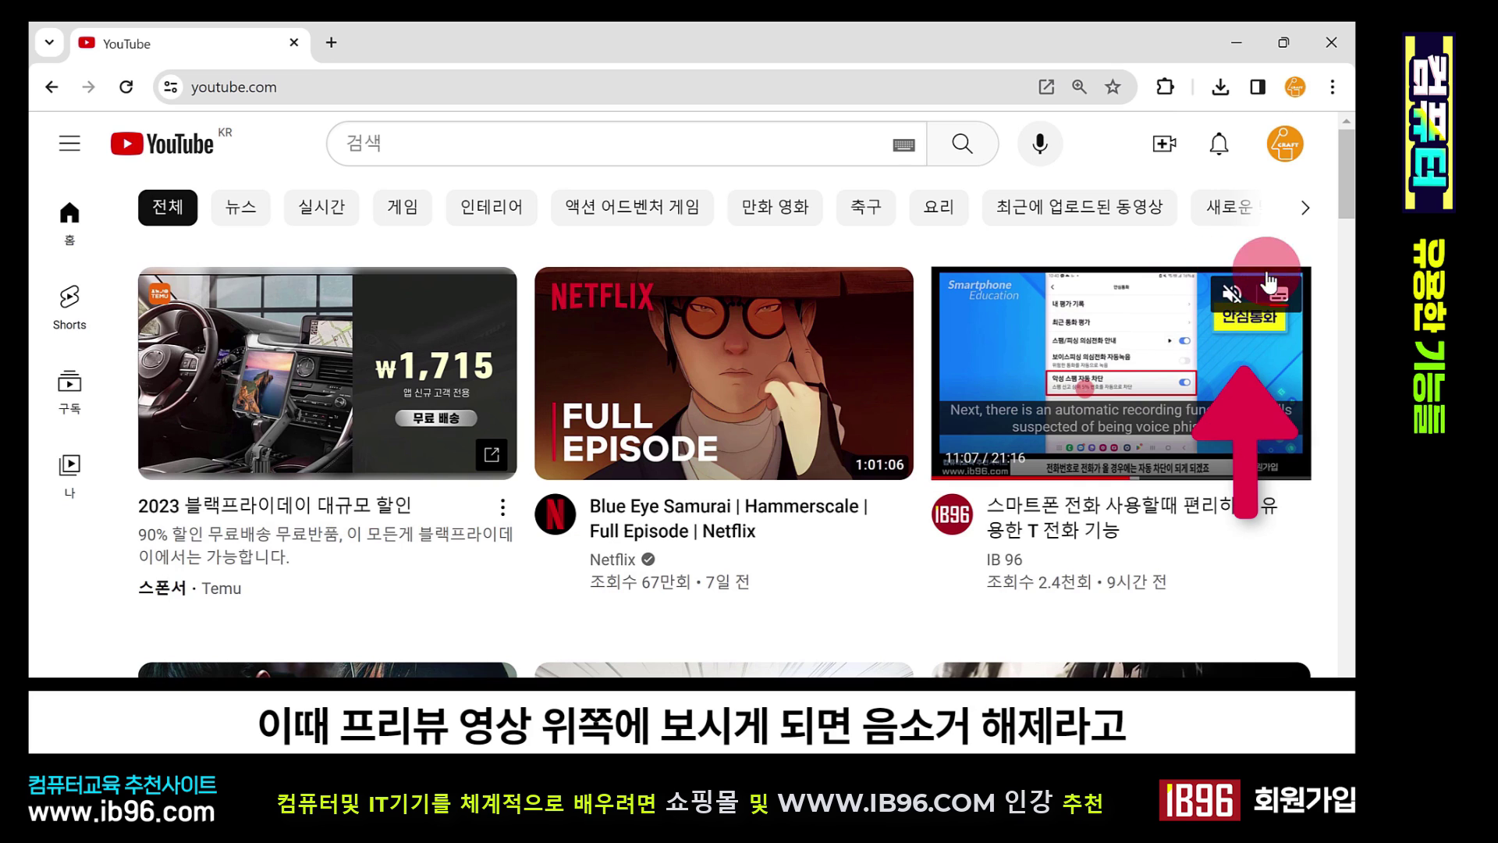
click(1231, 299)
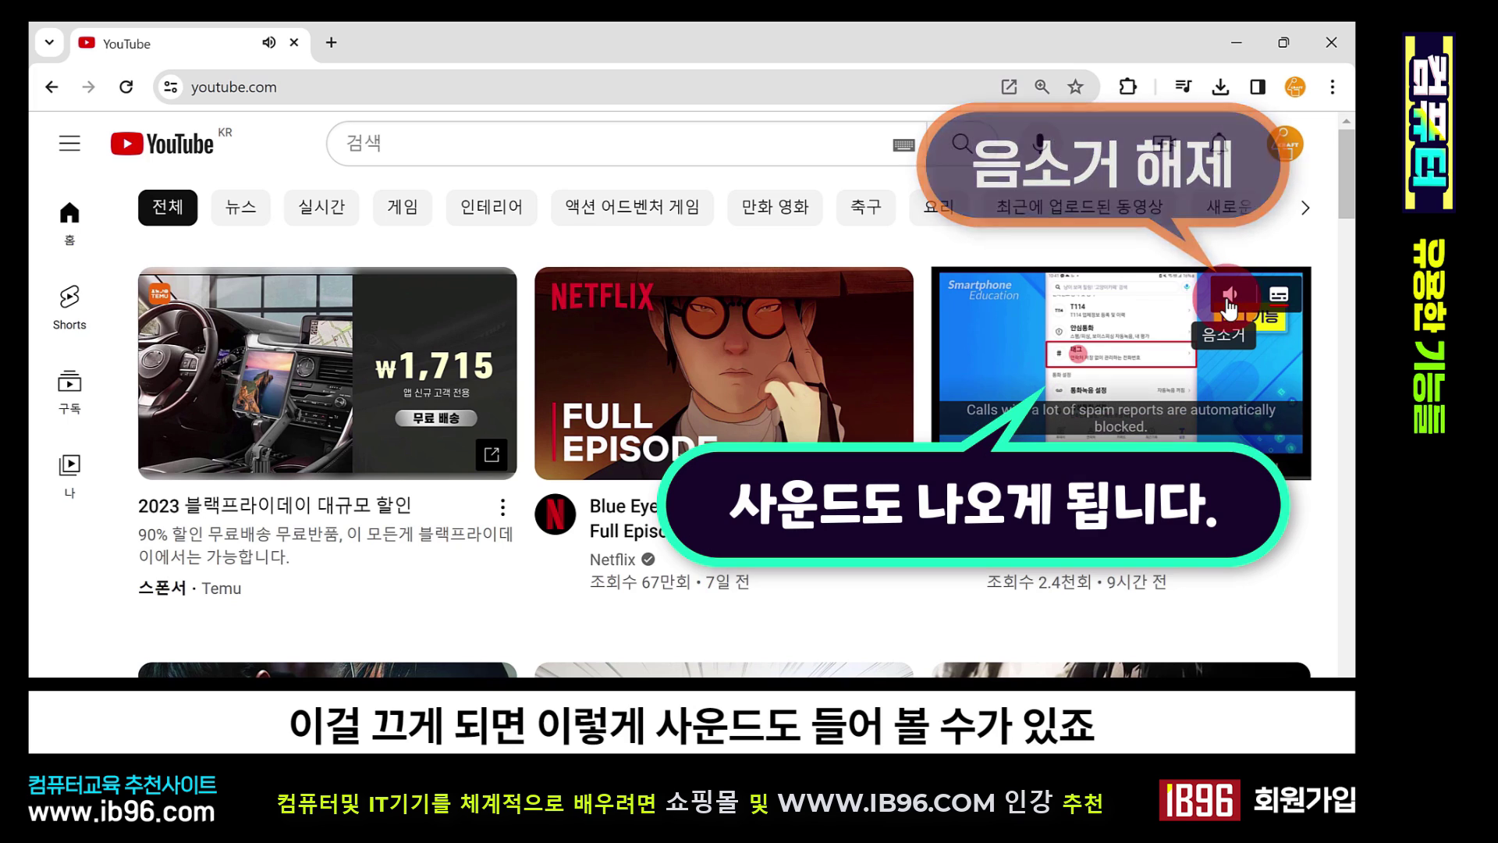
click(1229, 304)
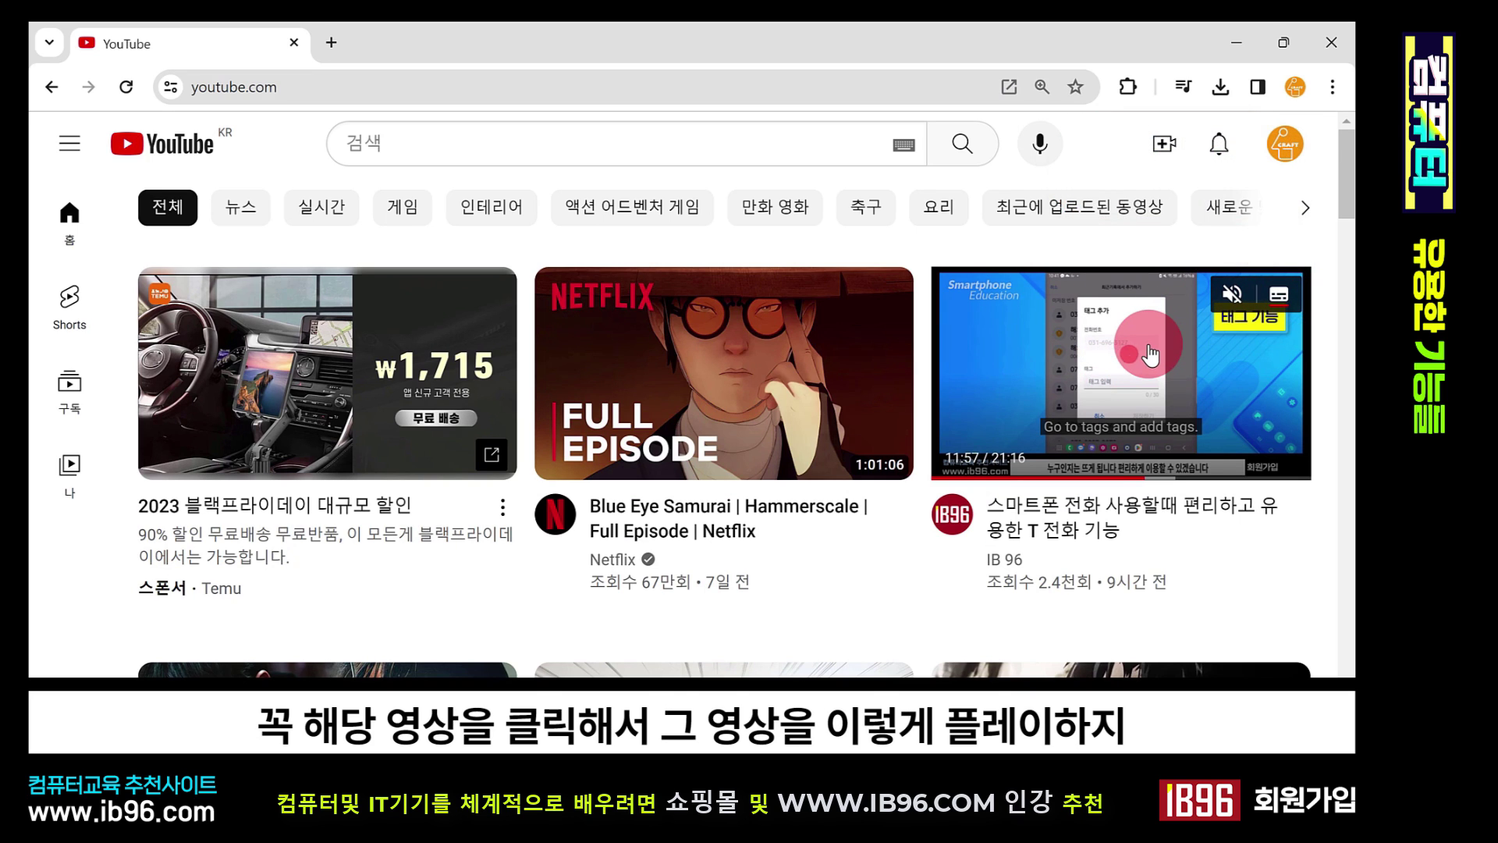
- Open the T 전화 video, return to the home feed, and seek its thumbnail preview to about 9:50
click(1149, 355)
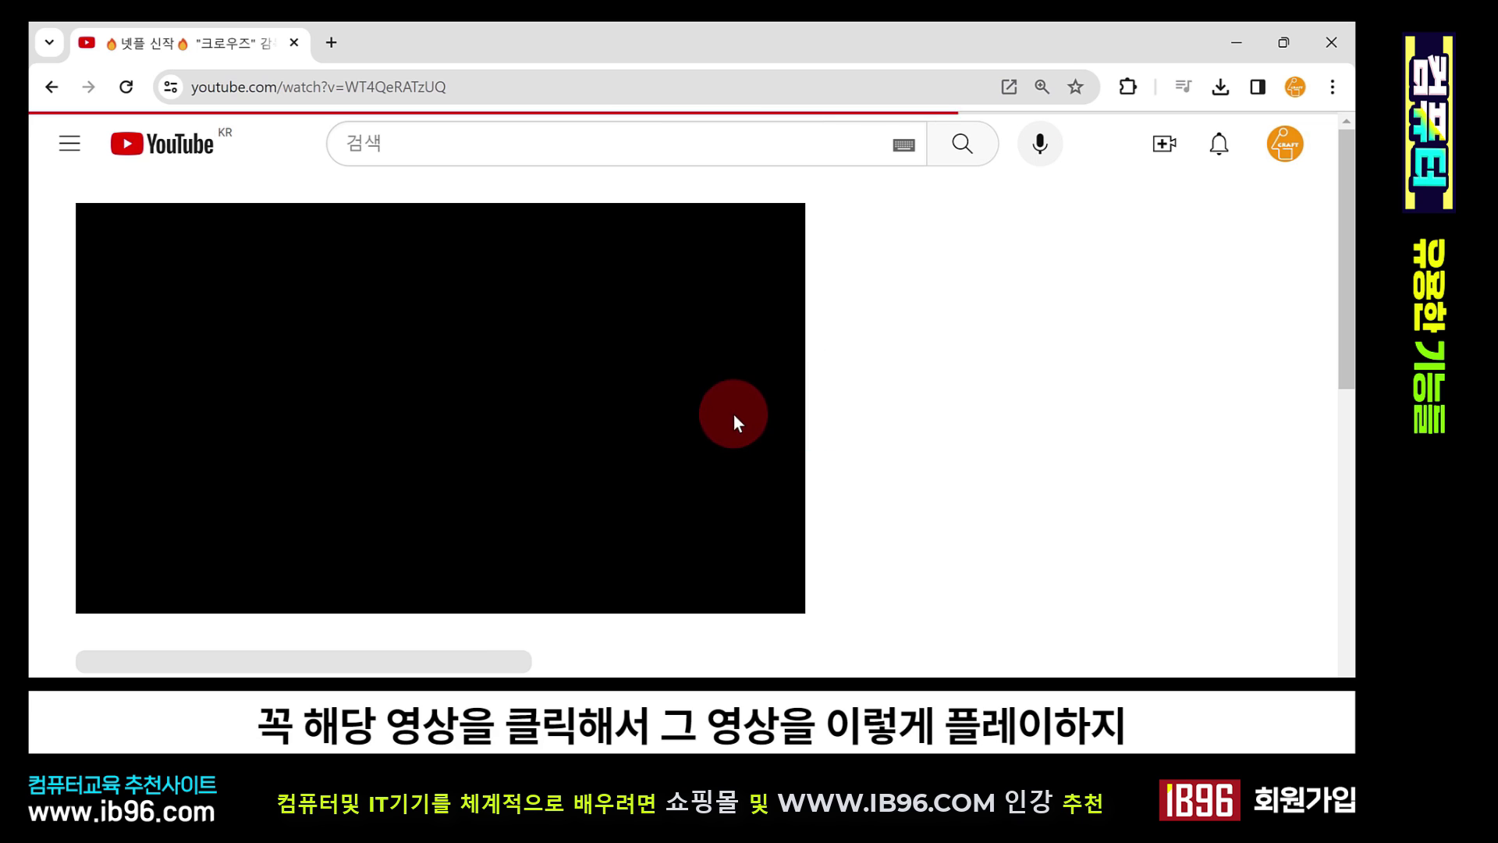
key(alt+Left)
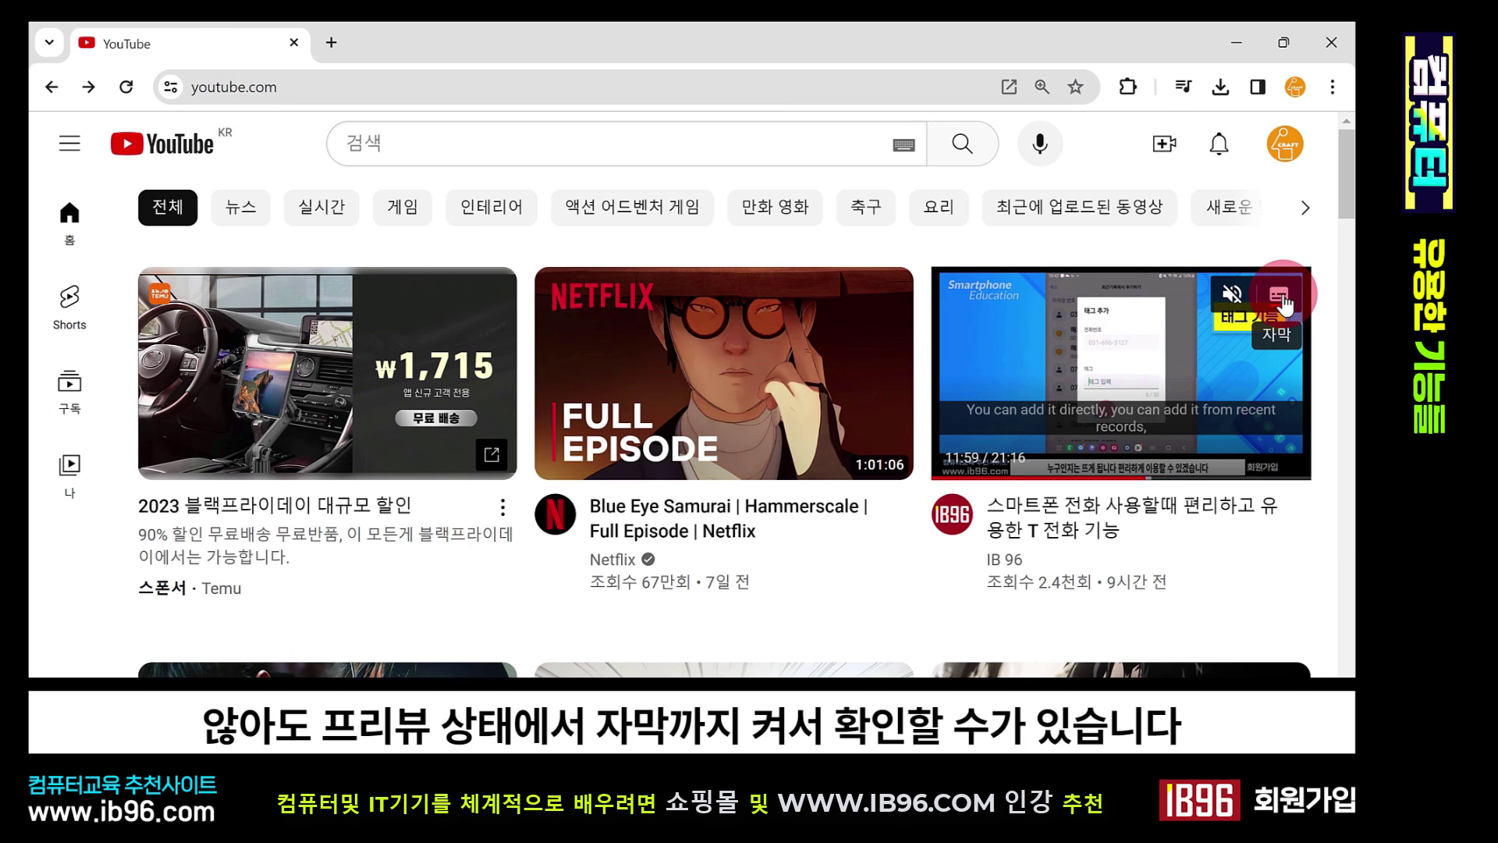
click(1161, 462)
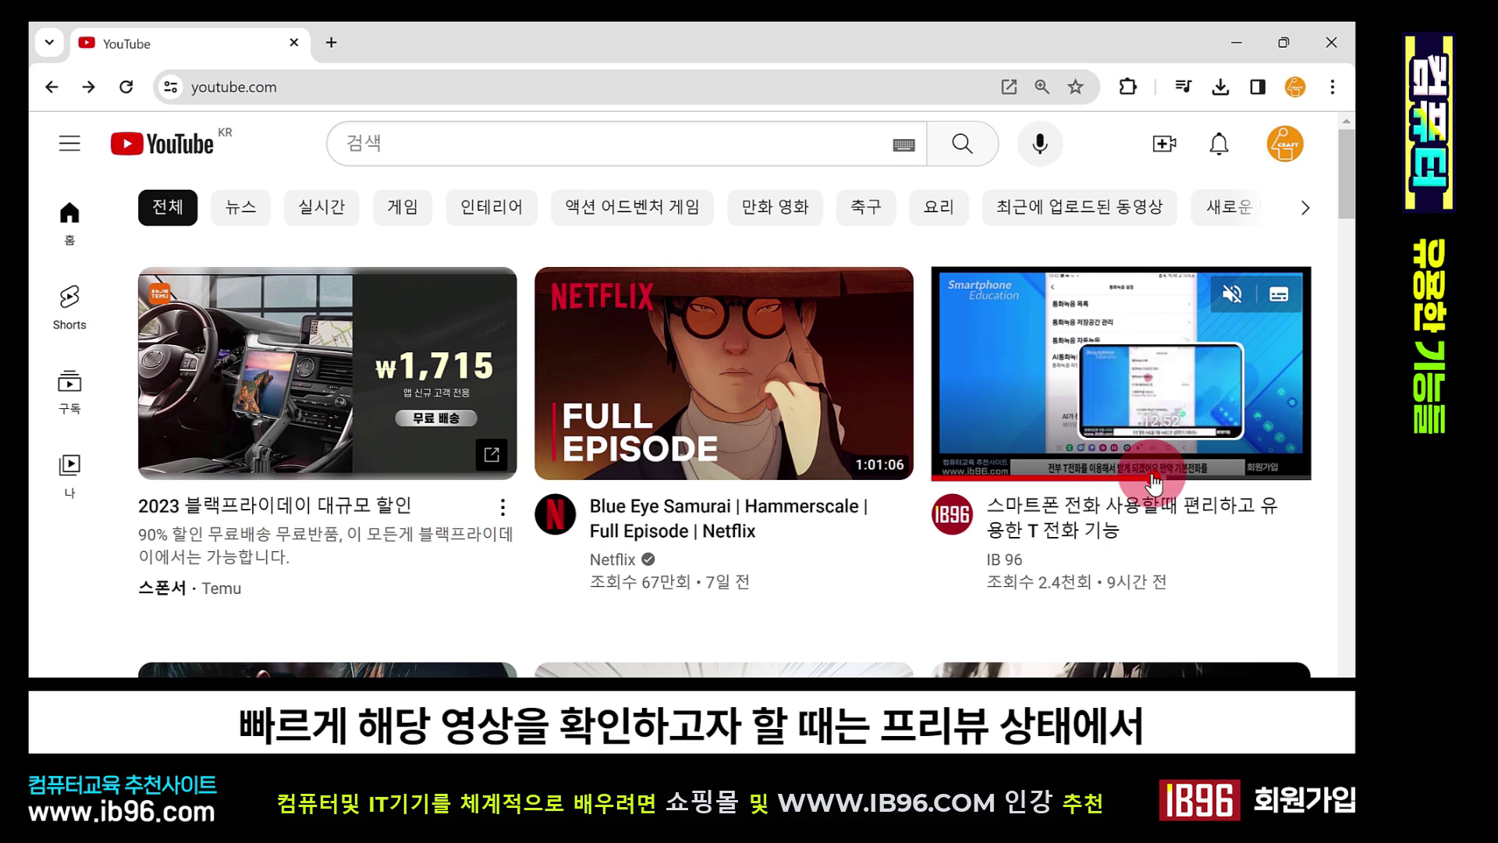
click(1106, 477)
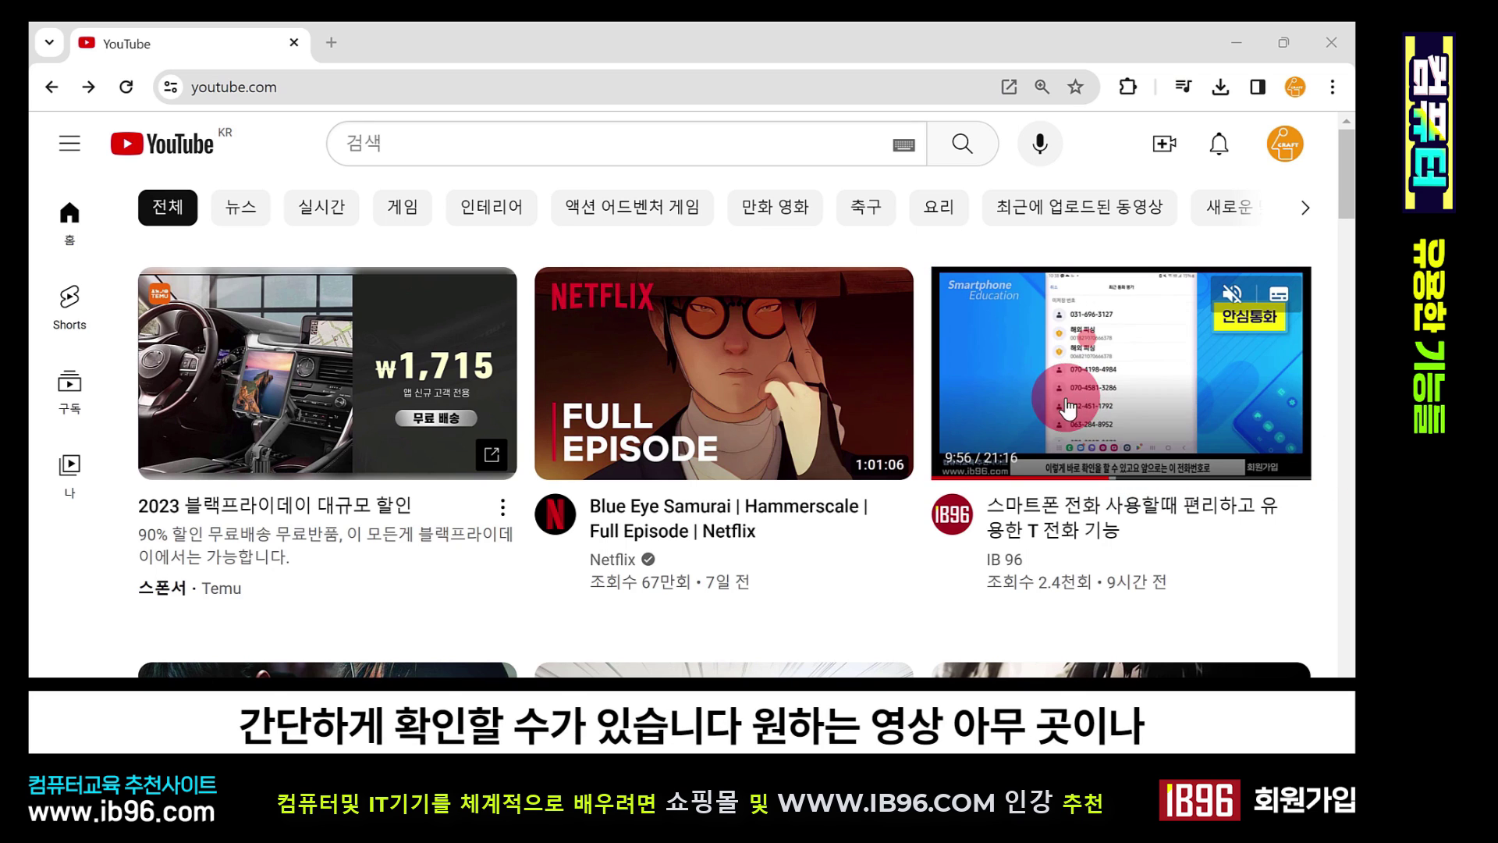
mouse_move(708, 390)
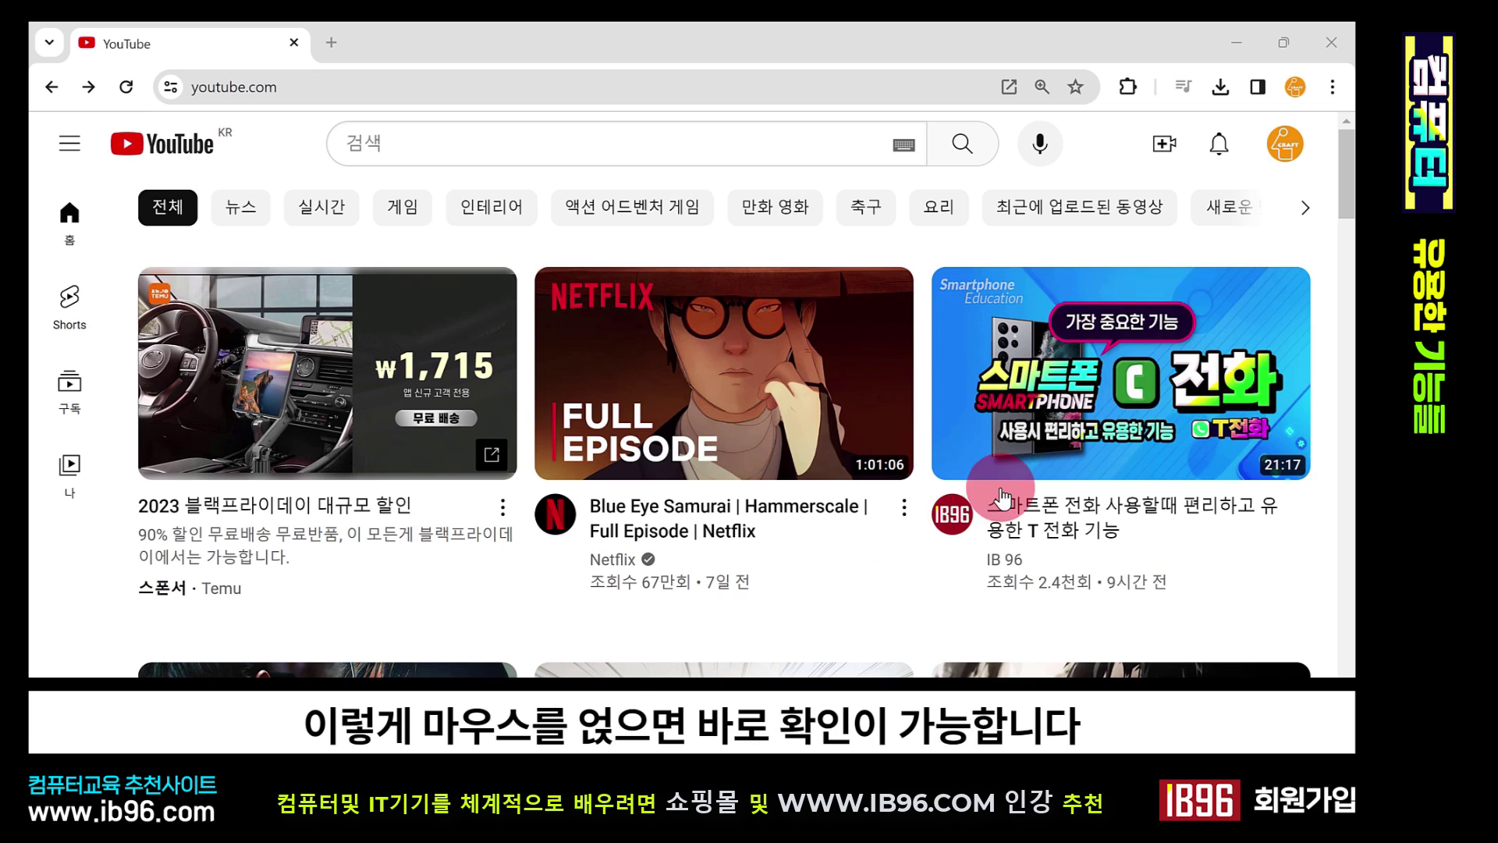
mouse_move(1082, 462)
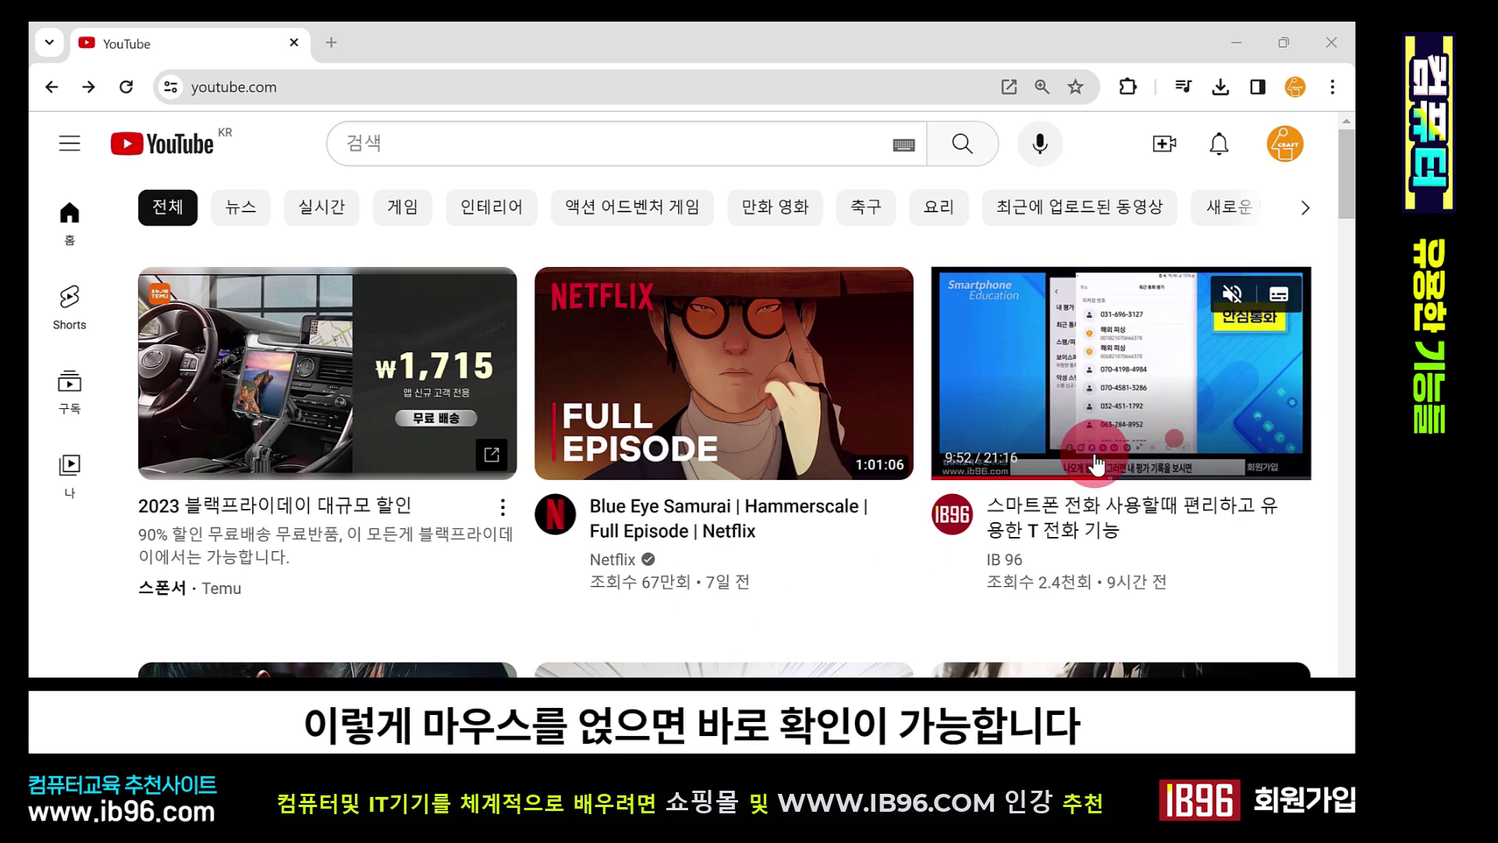
- Open the IB 96 channel from the T 전화 video and preview the thumbnails in its 동영상 section
click(952, 514)
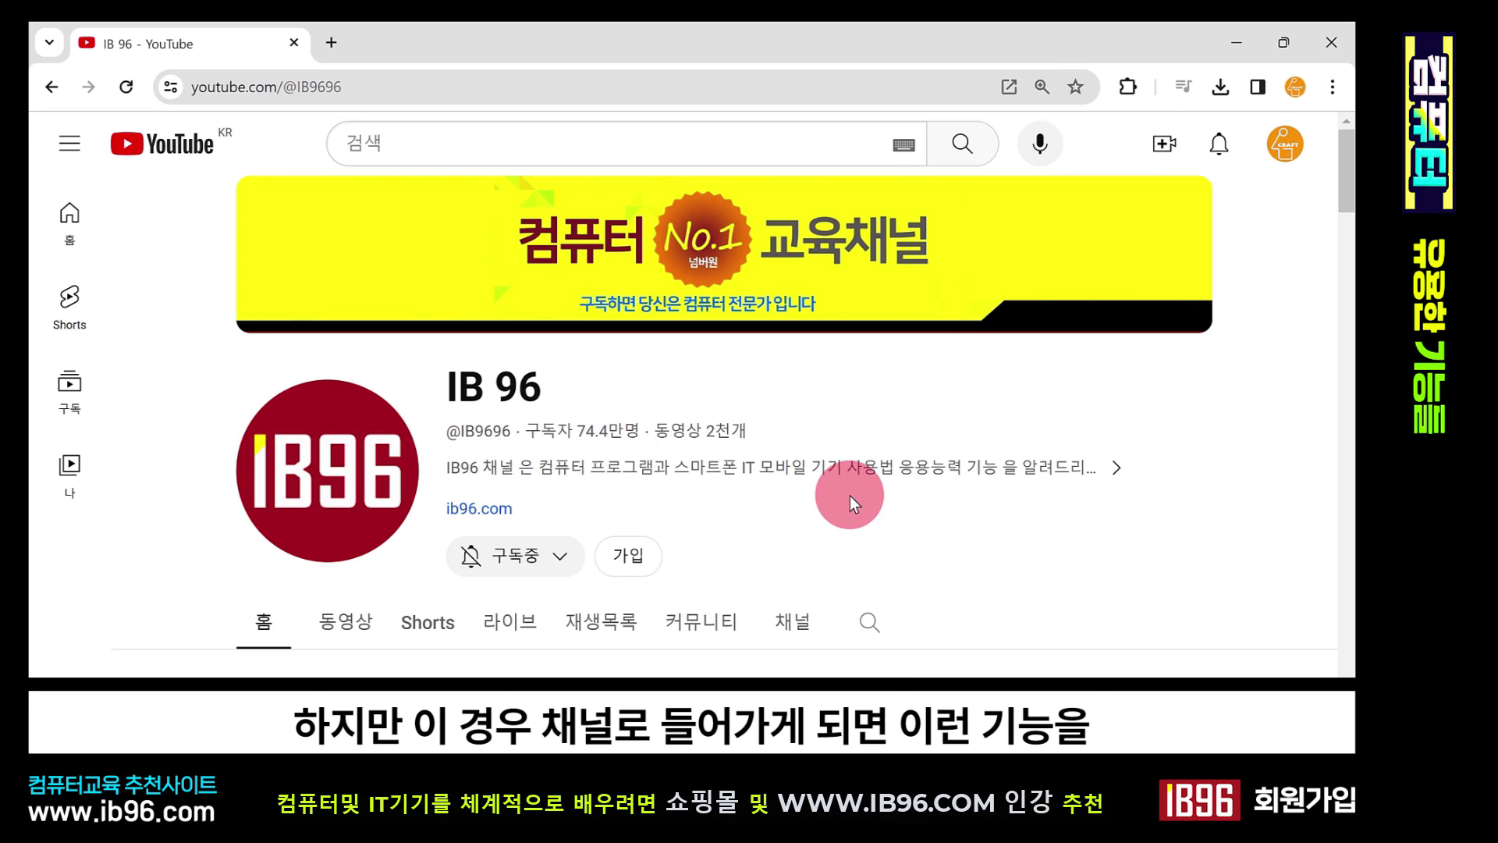
scroll(849, 494, down, 5)
scroll(849, 495, down, 5)
scroll(850, 495, up, 1)
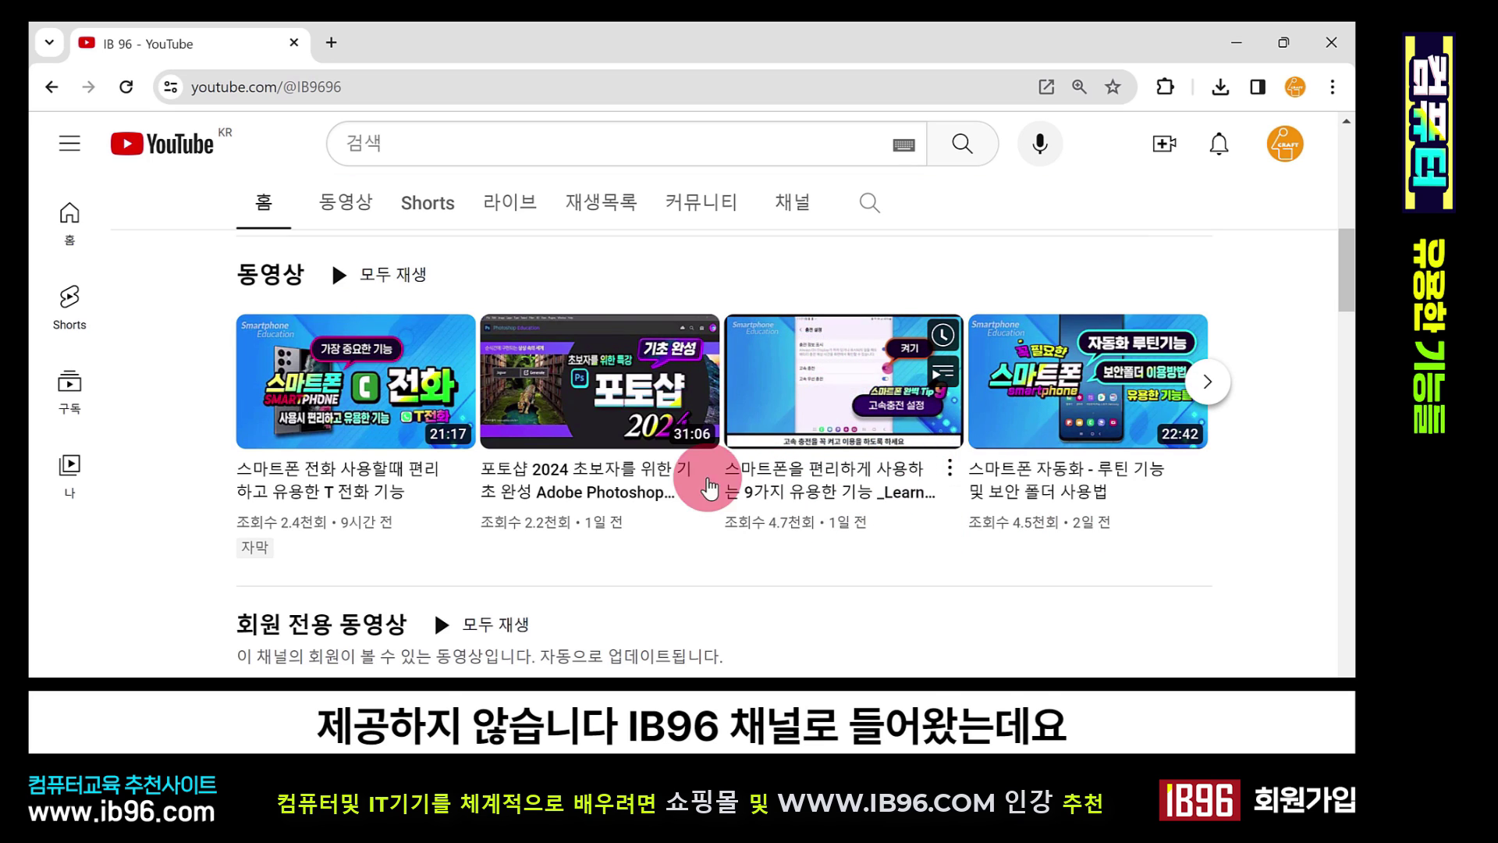
mouse_move(616, 390)
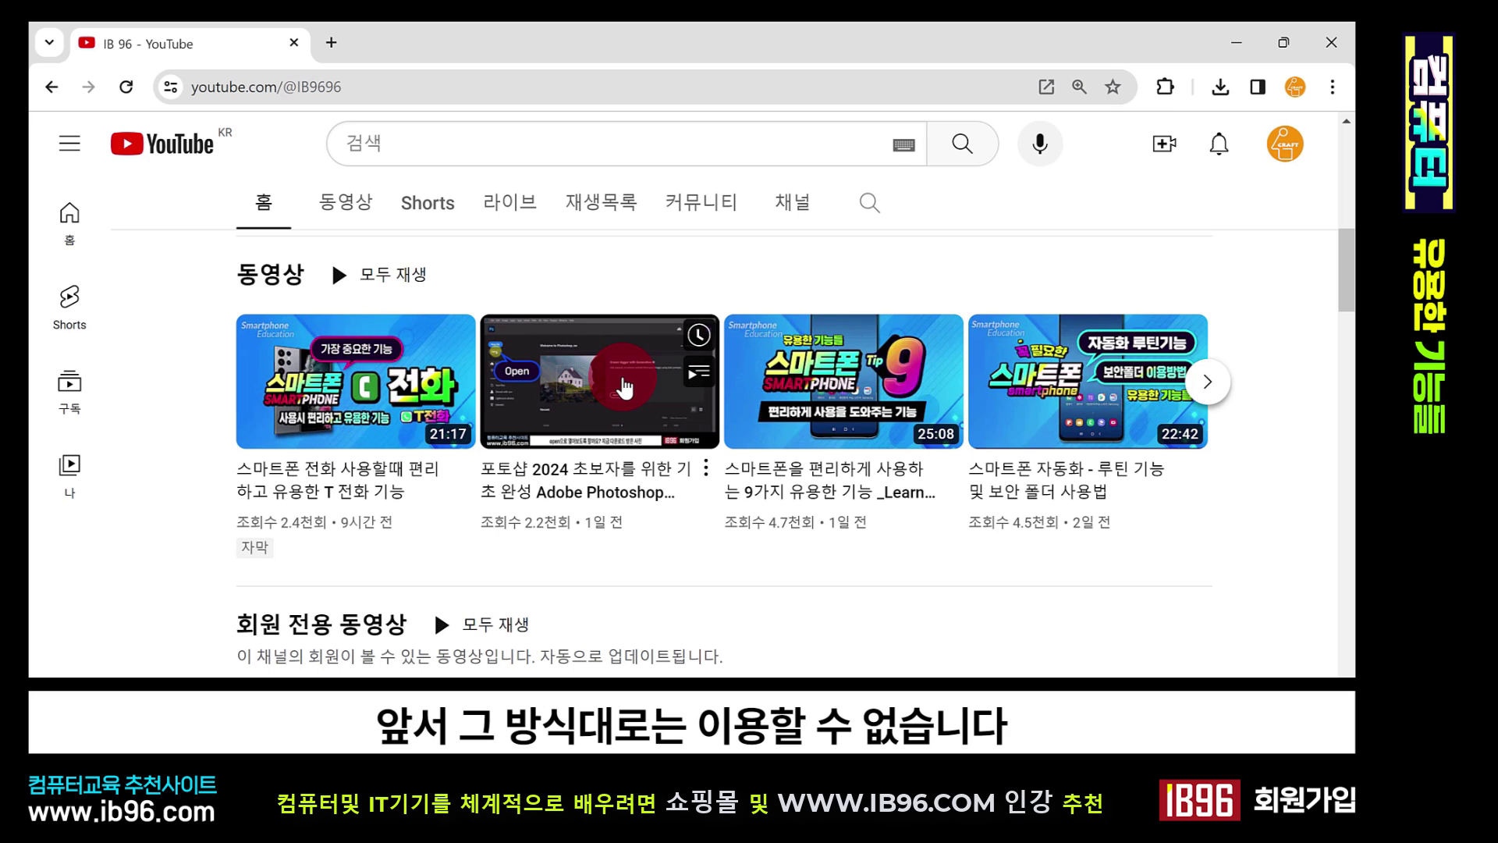
mouse_move(421, 413)
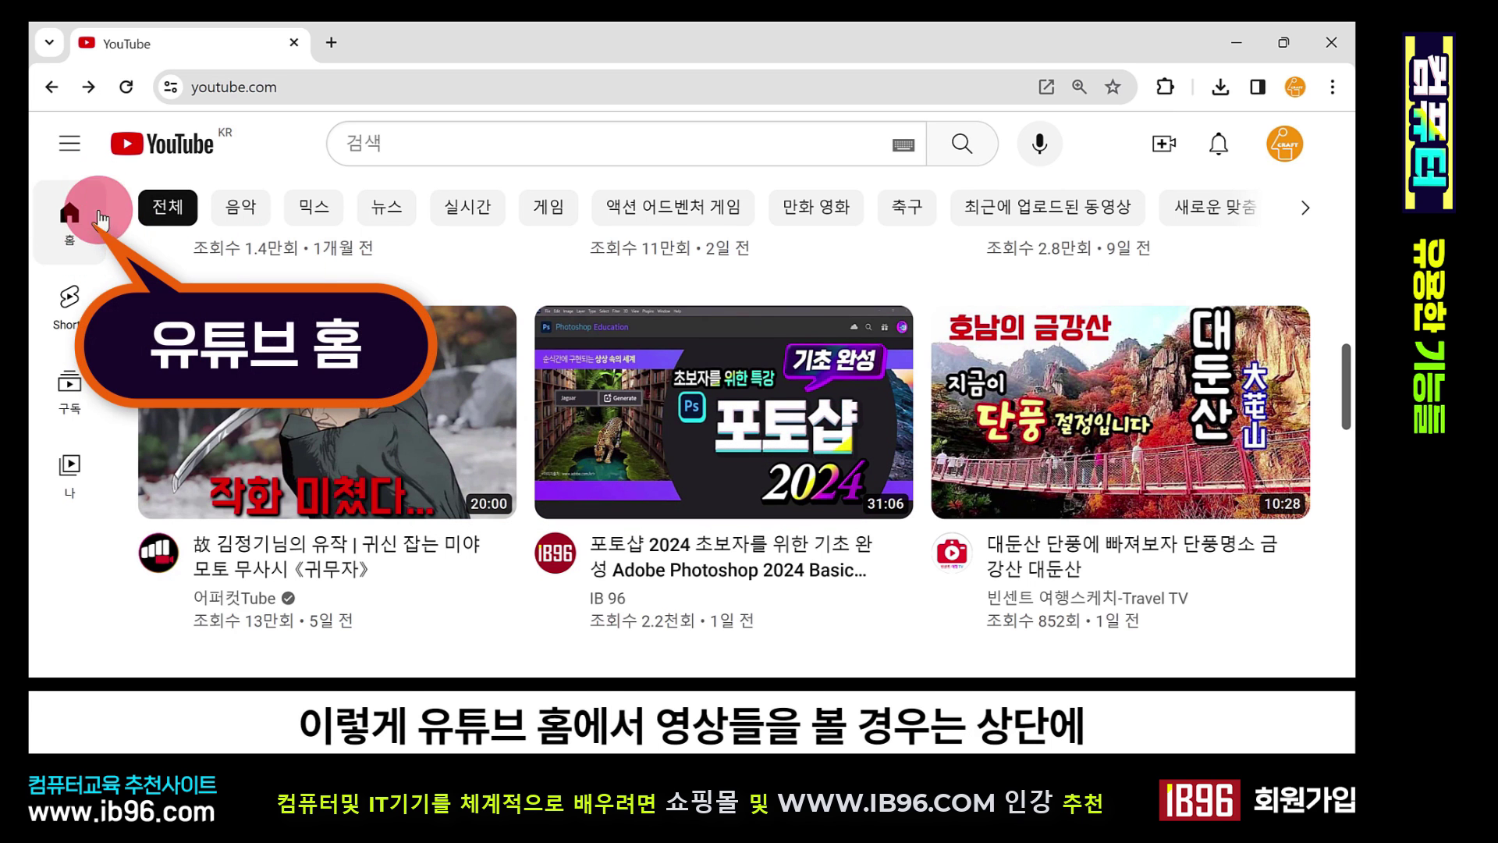
- Open the IB 96 channel from the home feed's 포토샵 2024 video and add that video to 나중에 볼 동영상 (Watch later)
mouse_move(824, 455)
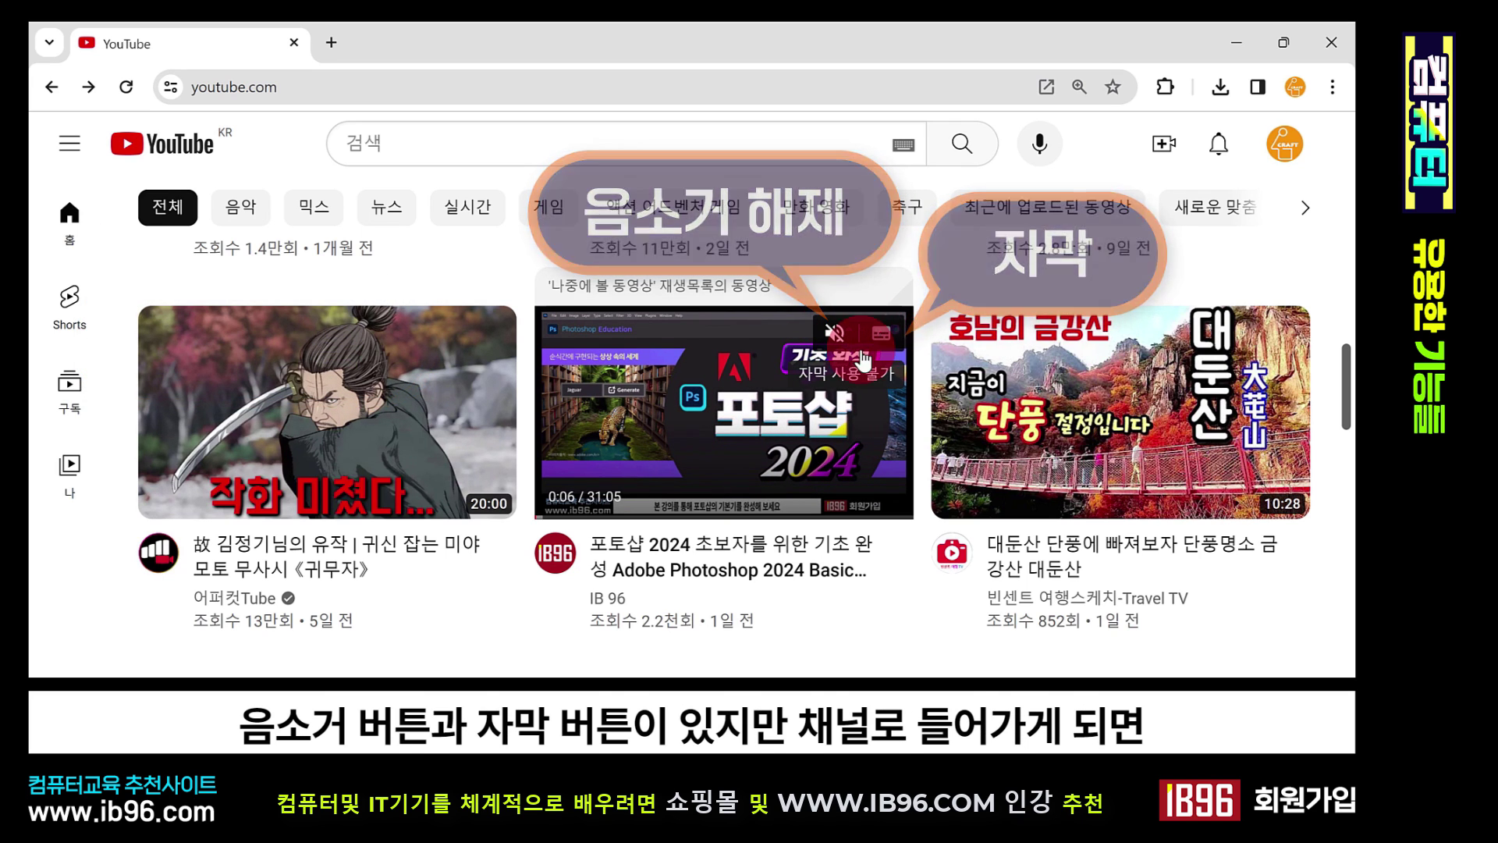
click(567, 552)
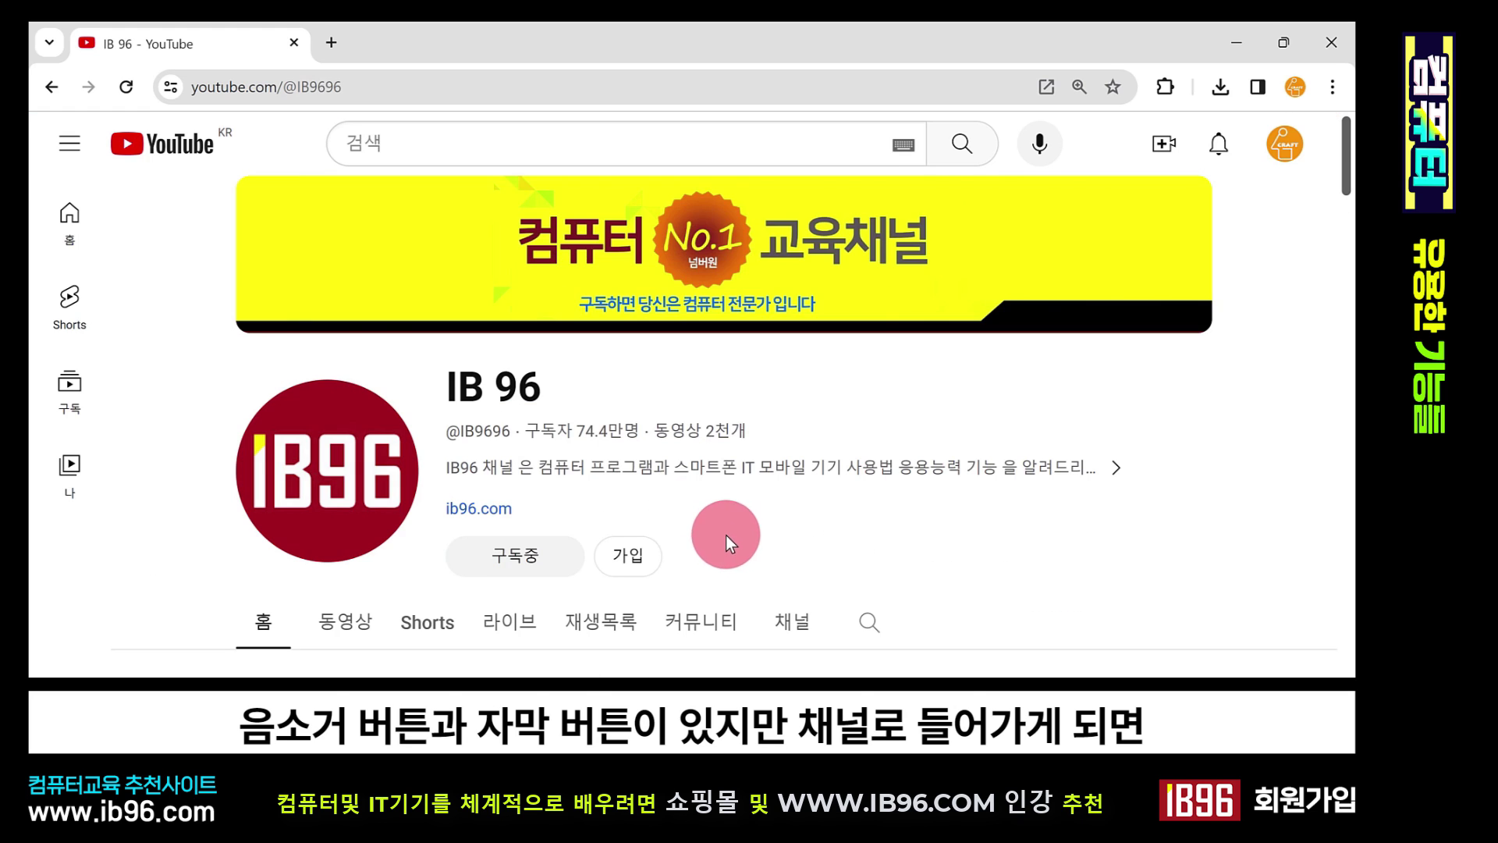
scroll(725, 535, down, 4)
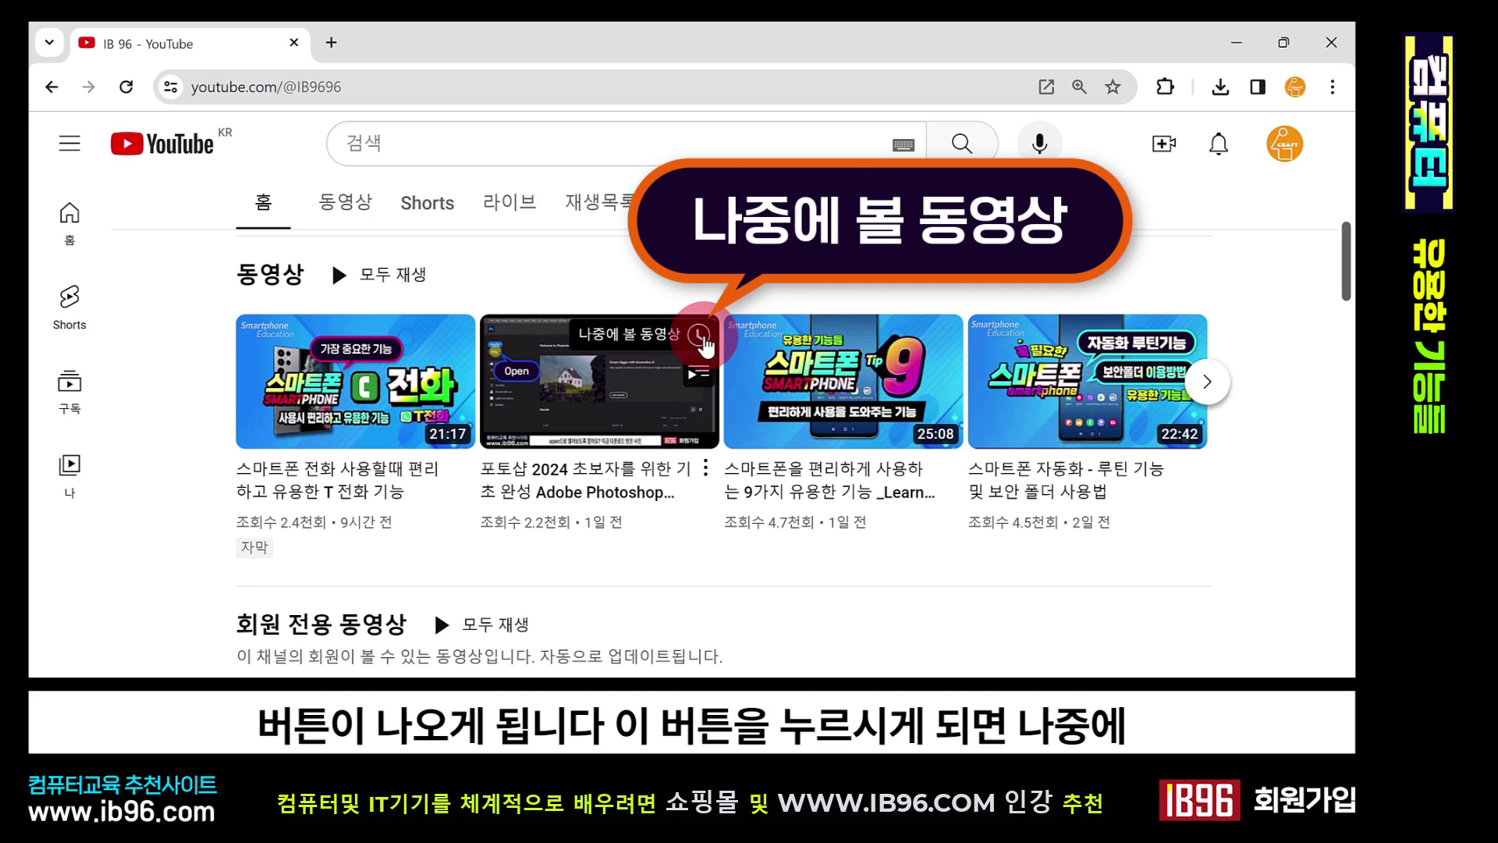
click(698, 337)
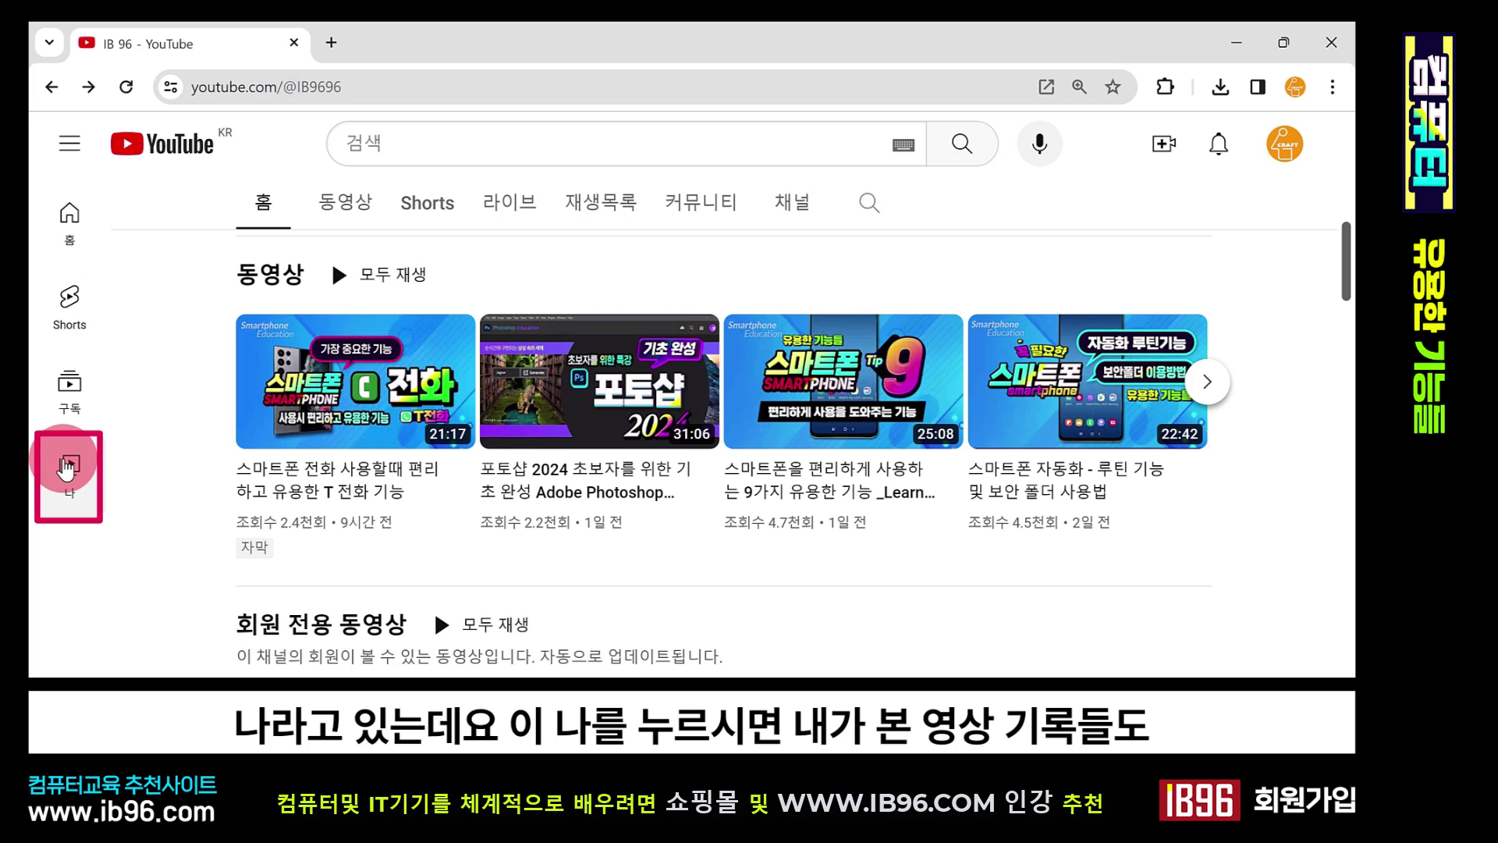
- Review the watch history and the 나중에 볼 동영상 list on the 나 page, and return to the IB 96 channel
click(66, 468)
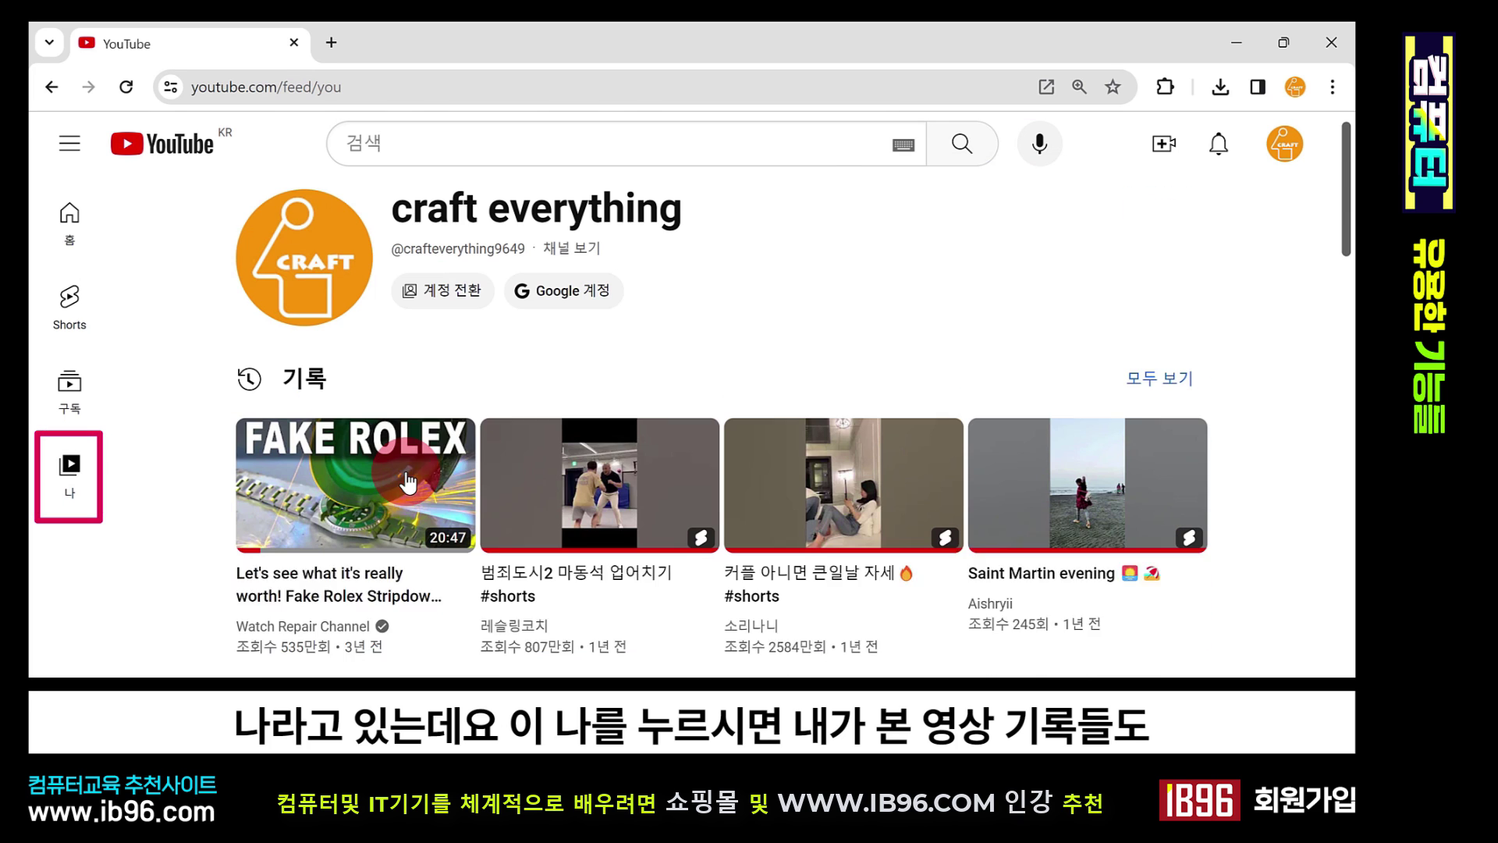
scroll(630, 538, down, 10)
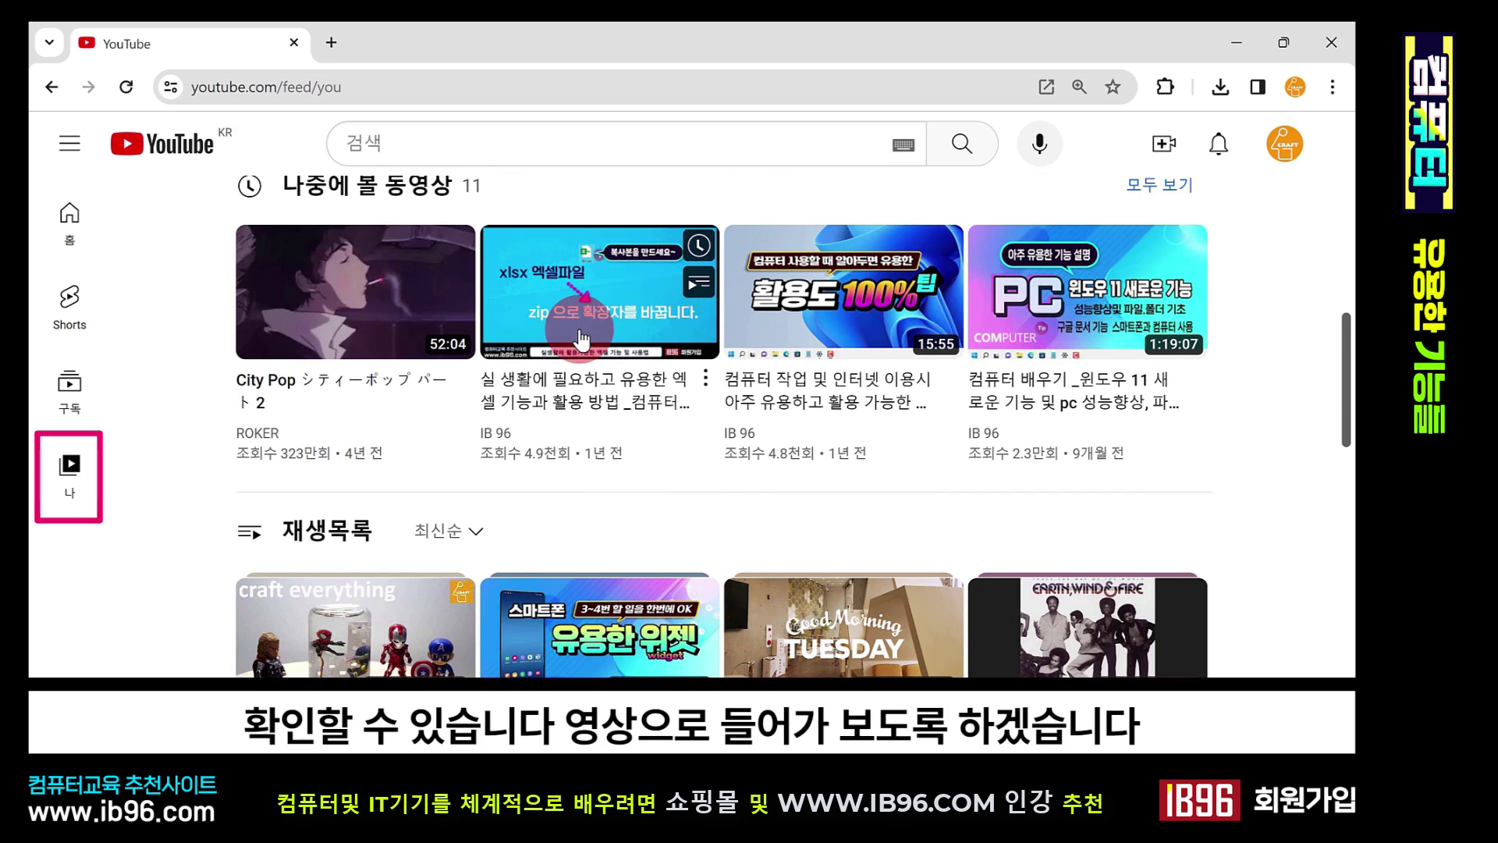
click(738, 433)
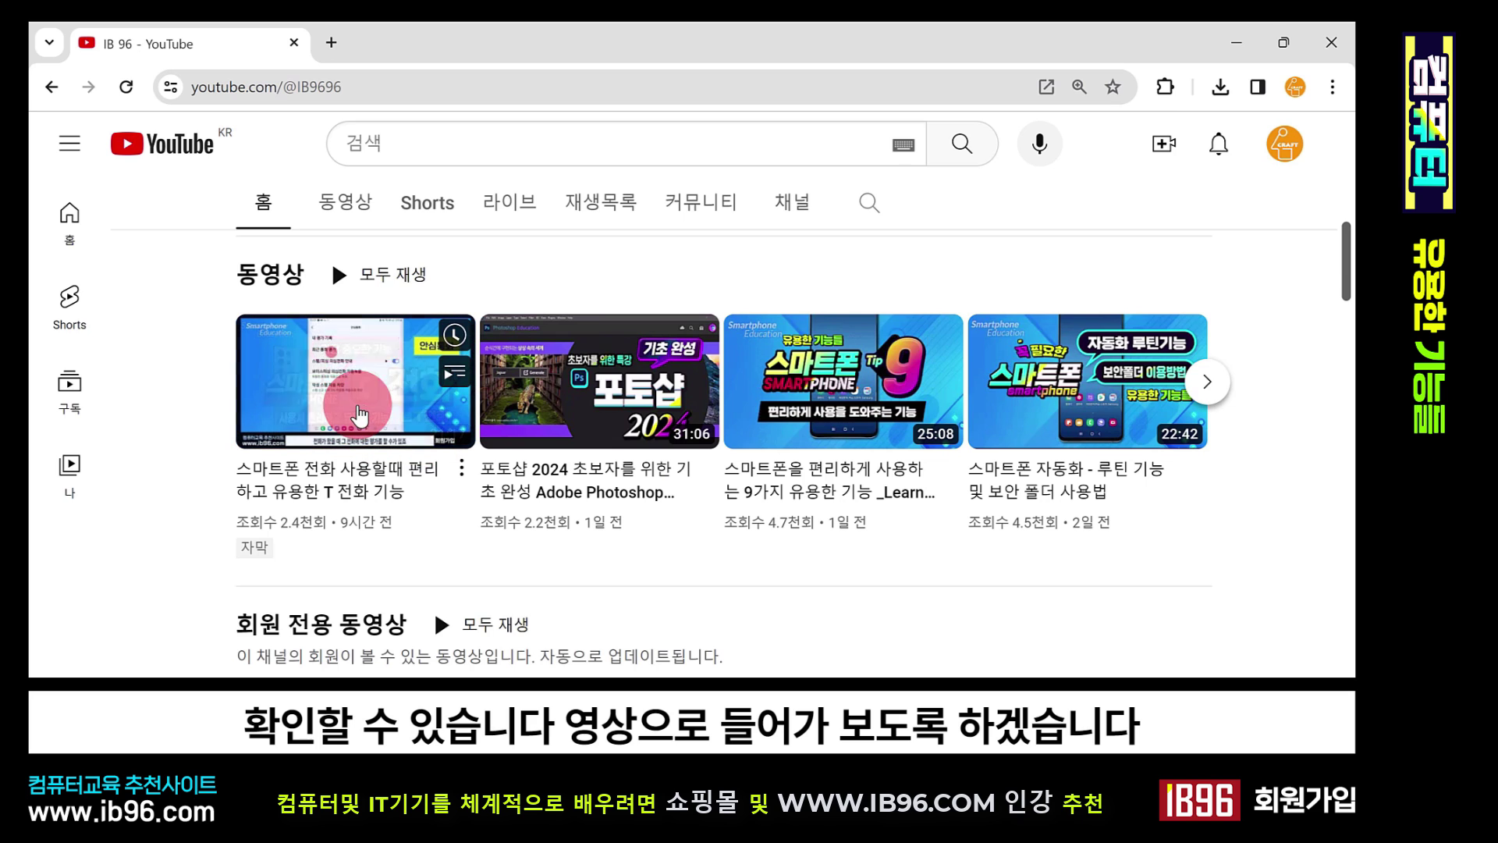
- Play the 스마트폰 T 전화 video from the channel, mute it, and move playback ahead along the timeline
click(360, 412)
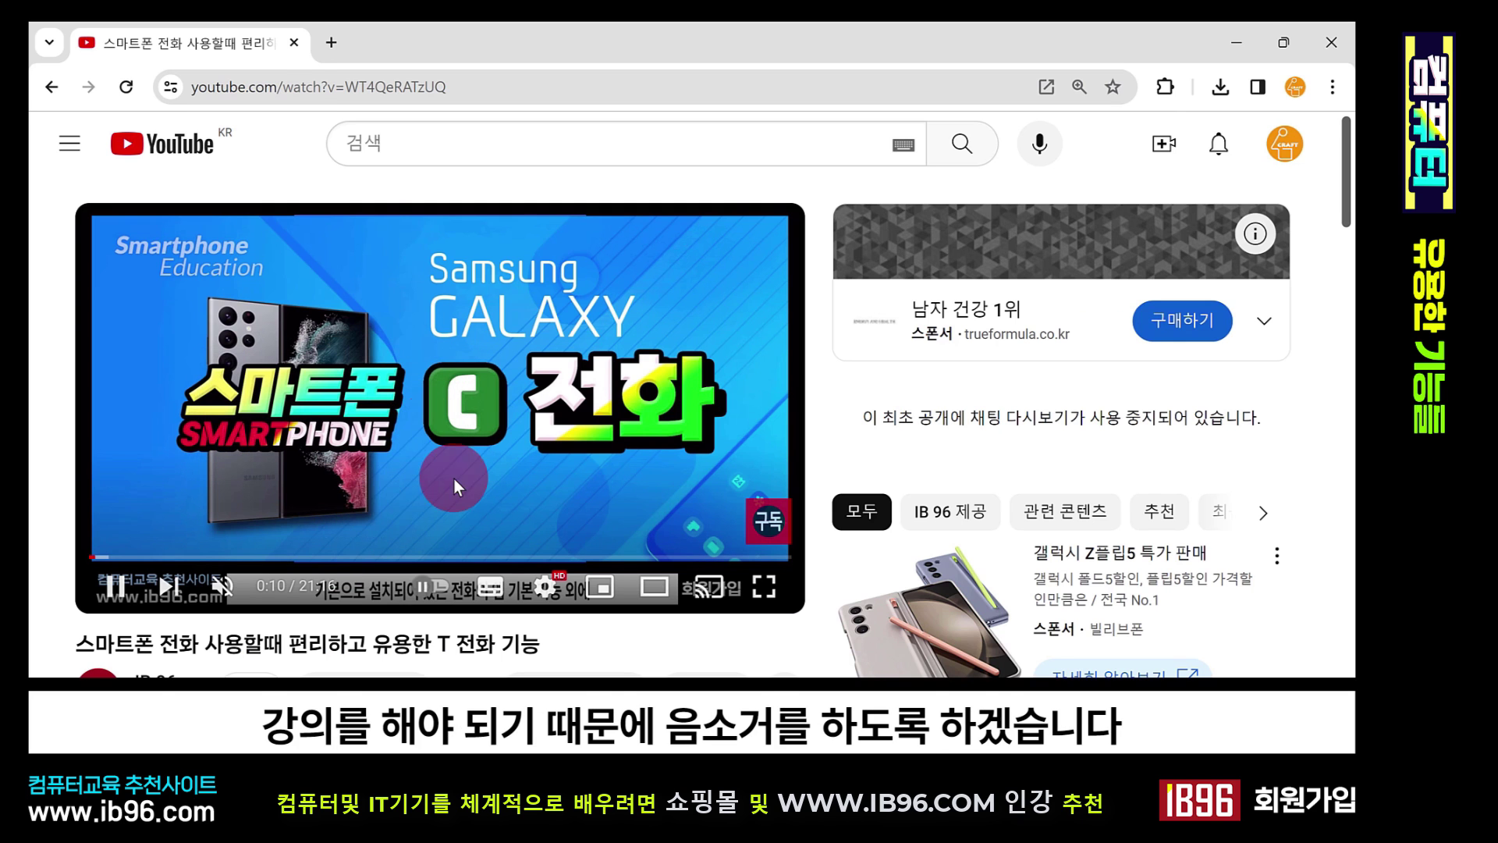
click(223, 587)
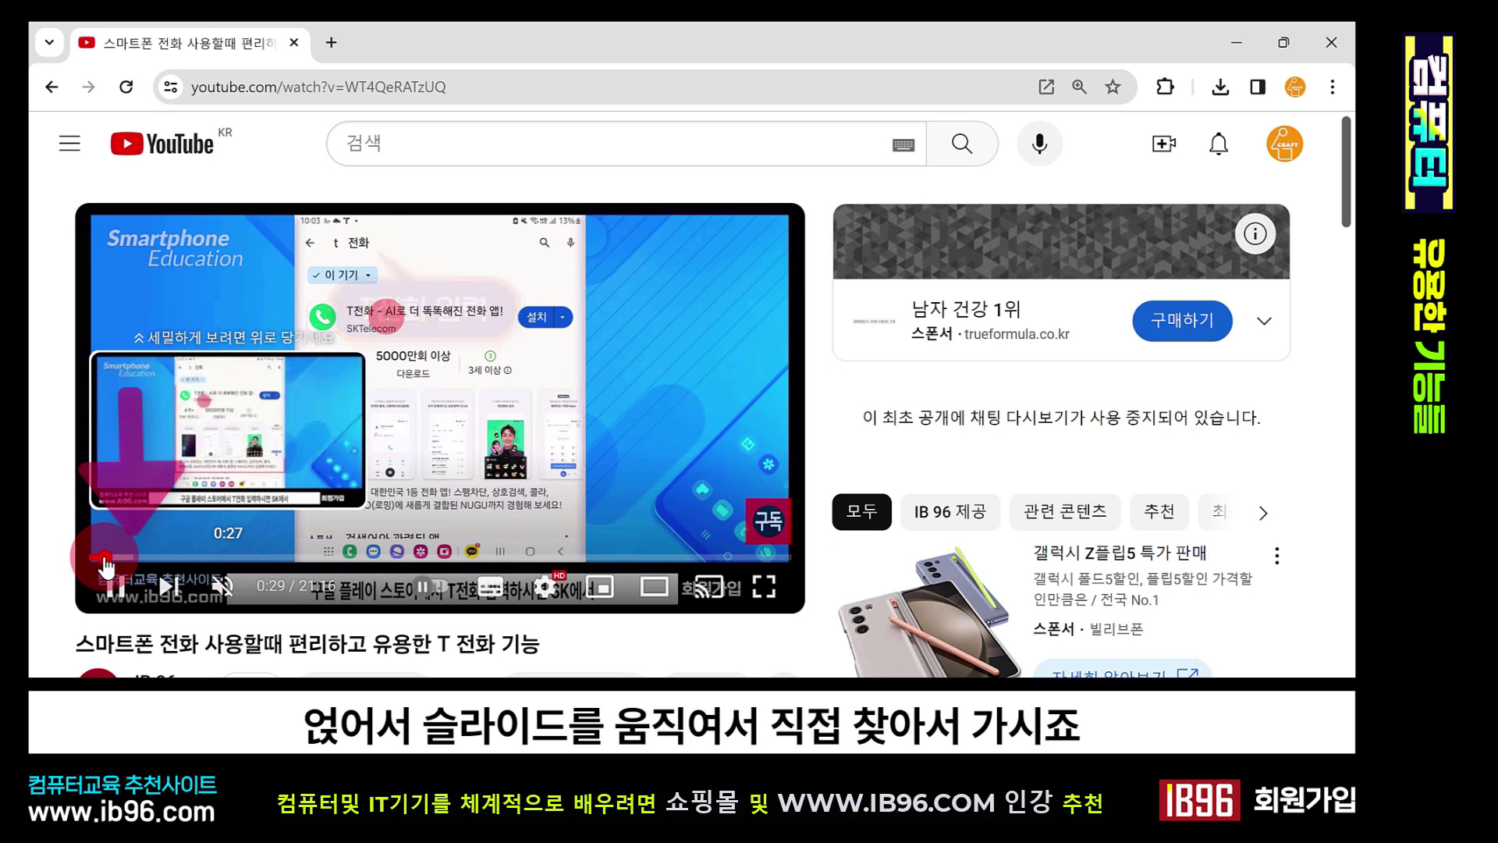
mouse_move(106, 566)
mouse_down()
mouse_move(164, 550)
mouse_move(119, 555)
mouse_up()
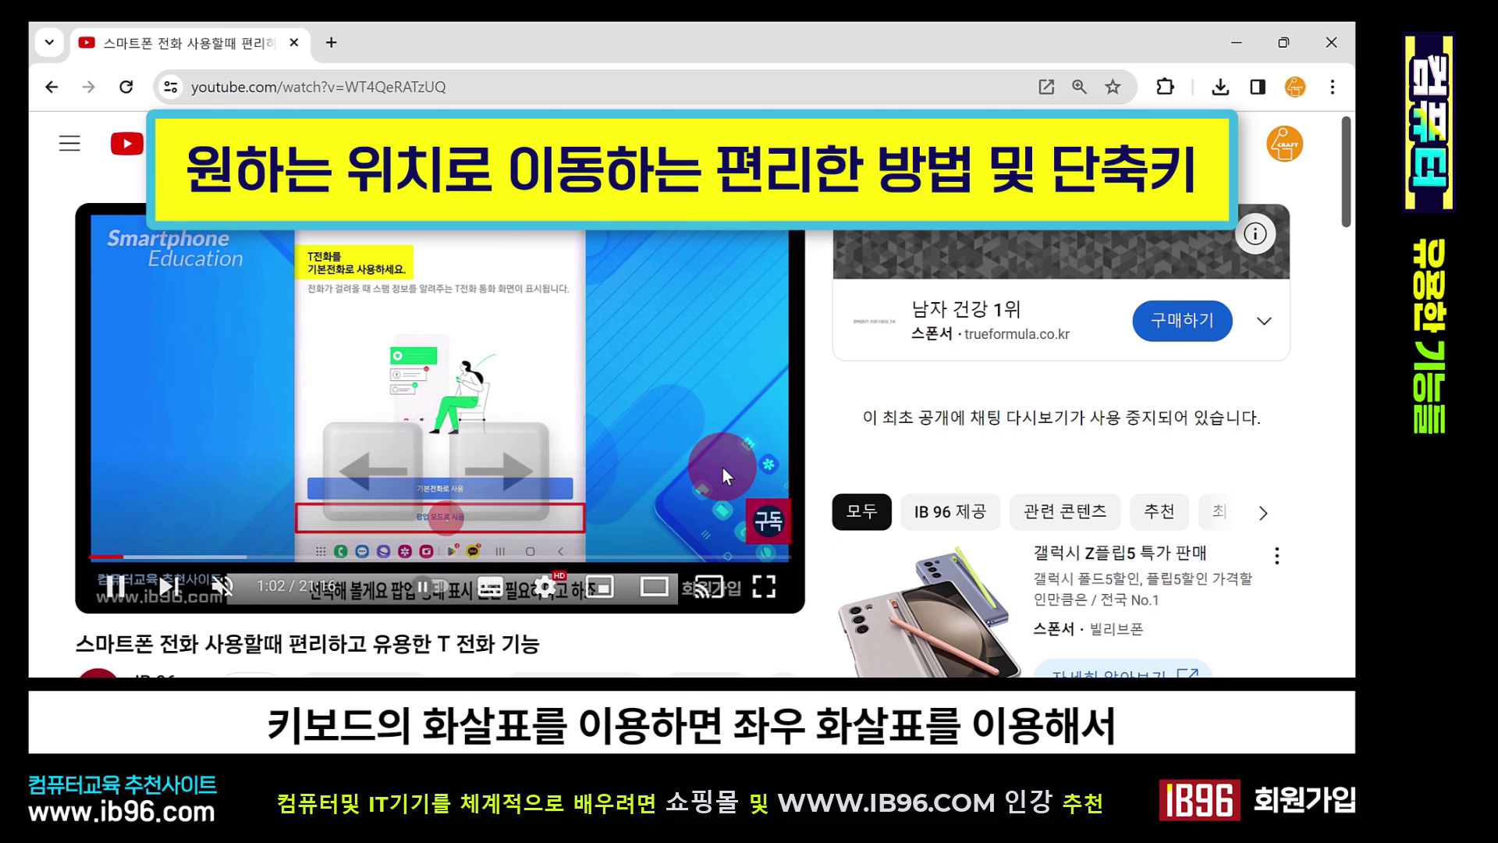
- Skip backward and forward through the playing T 전화 video in 5-second jumps
key(Left)
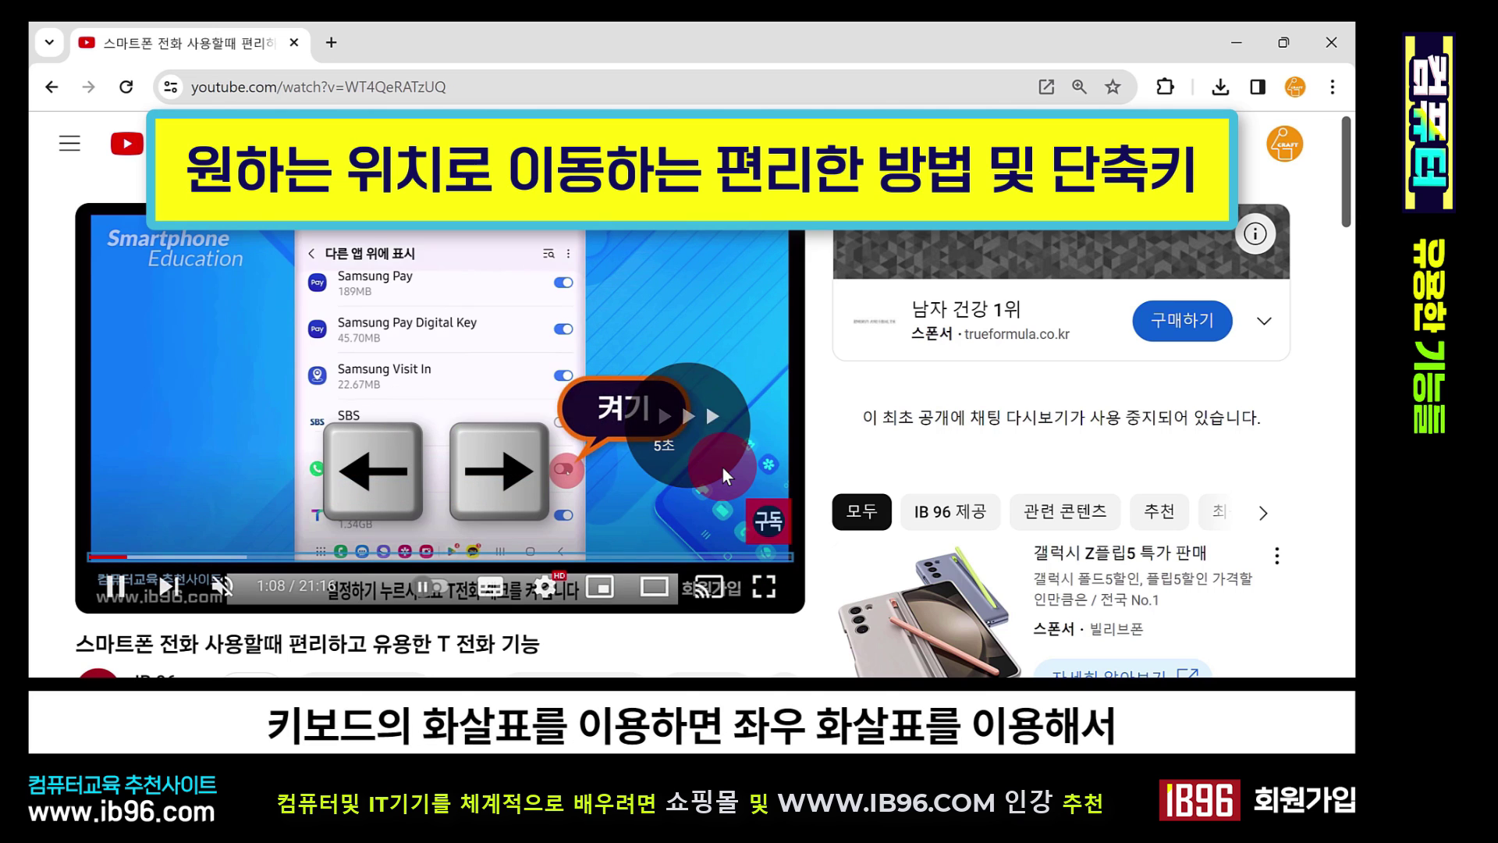
key(Right)
key(Right)
key(Right)
key(Right)
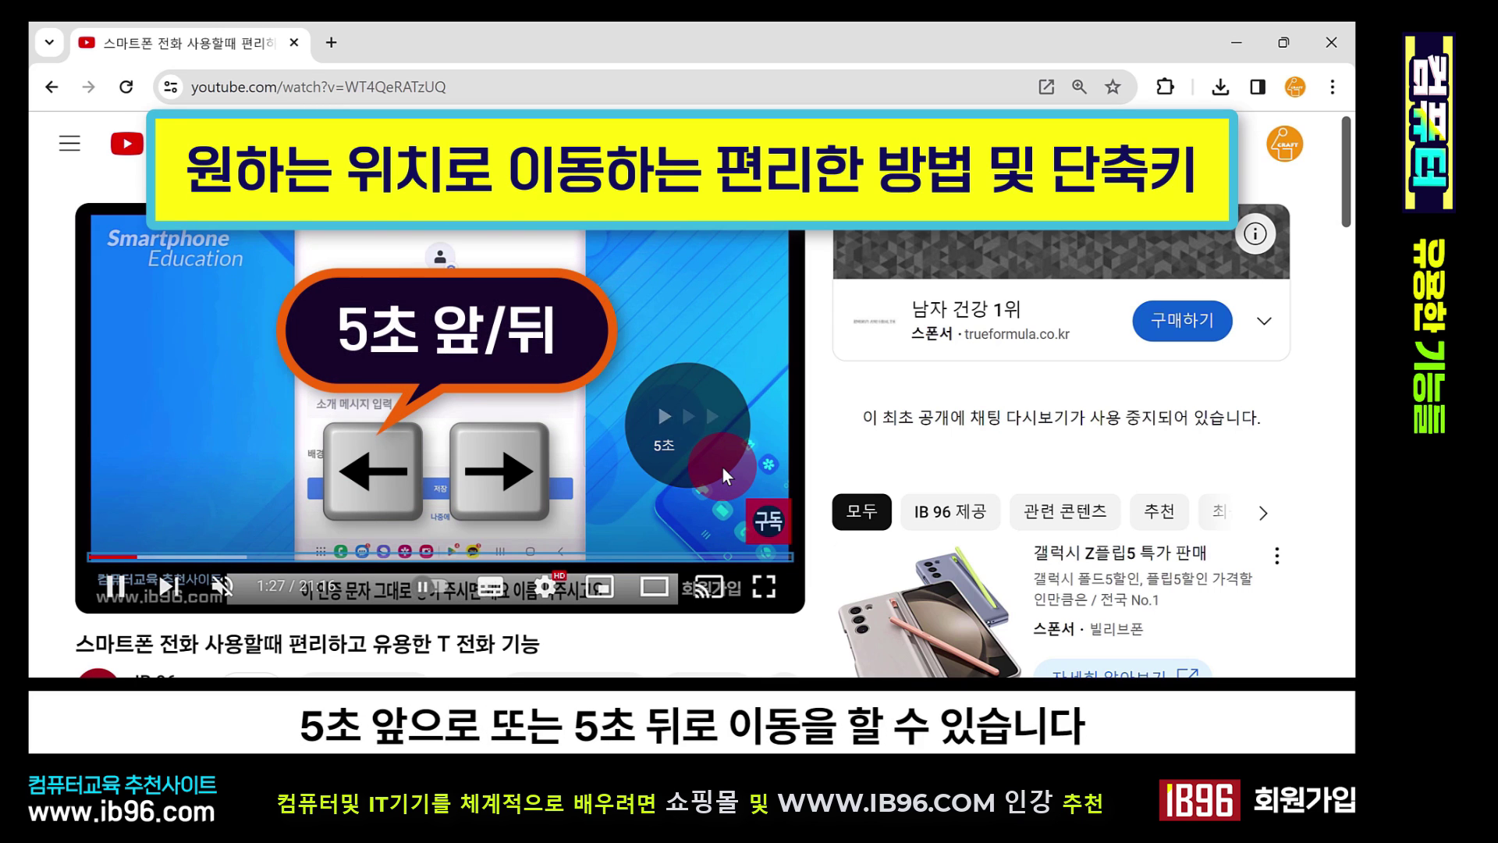
key(Left)
key(Left)
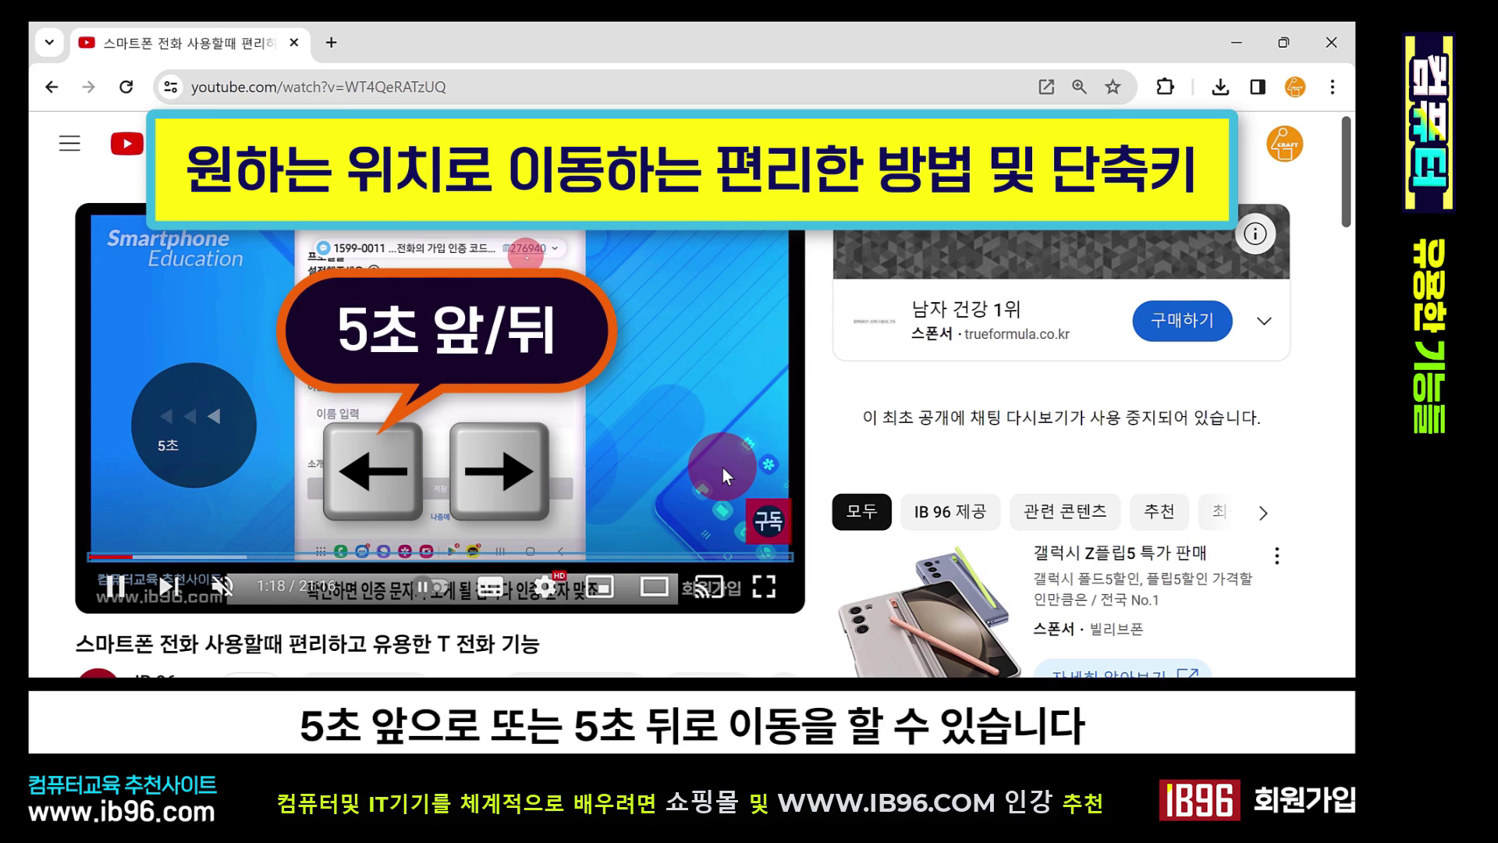
- Skip playback ahead three times, back twice and ahead once more in 5-second jumps
key(Right)
key(Right)
key(Right)
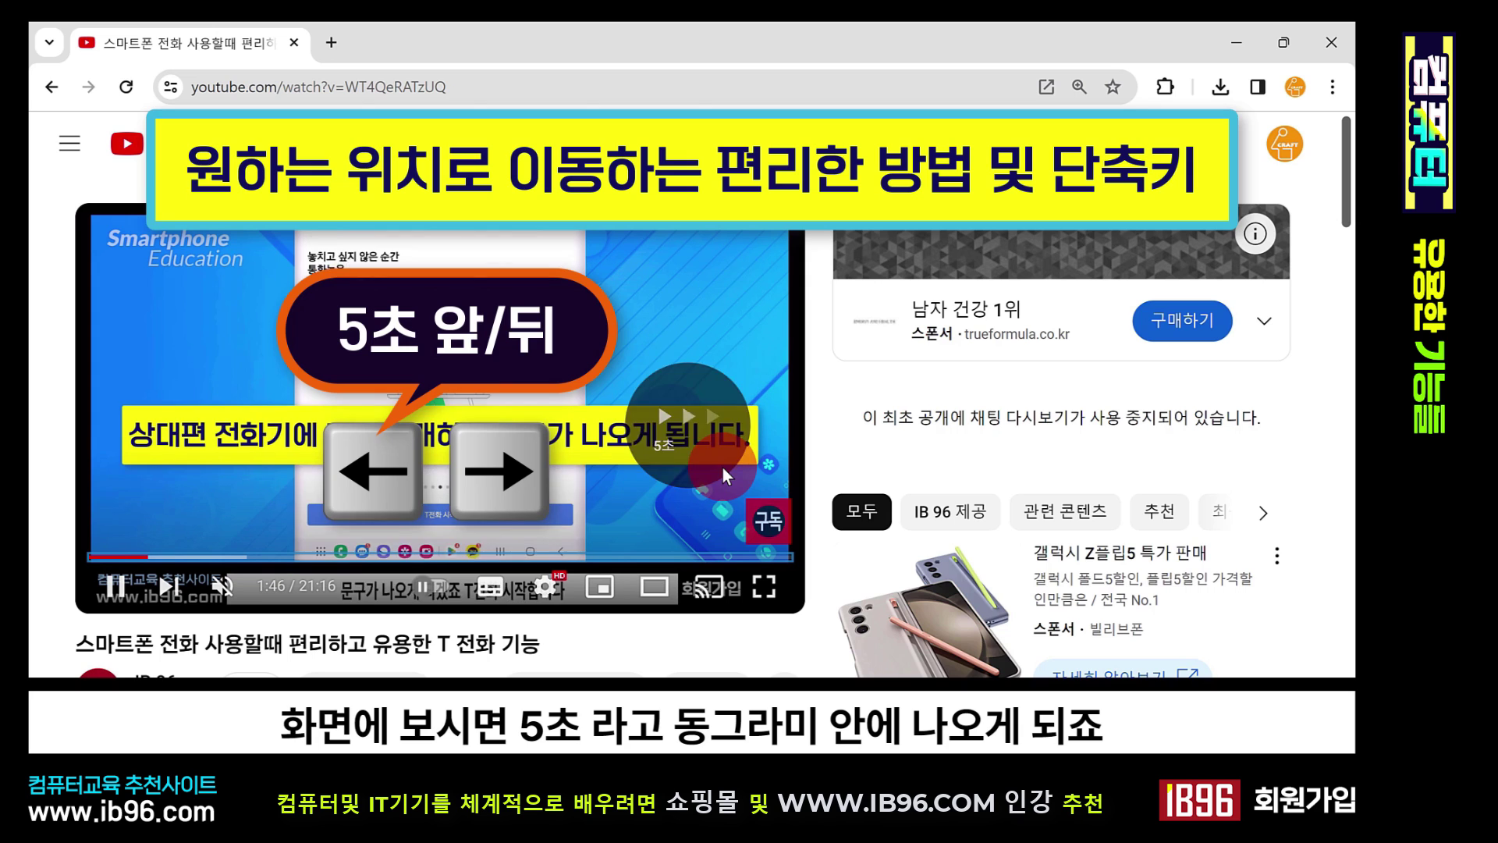
key(Left)
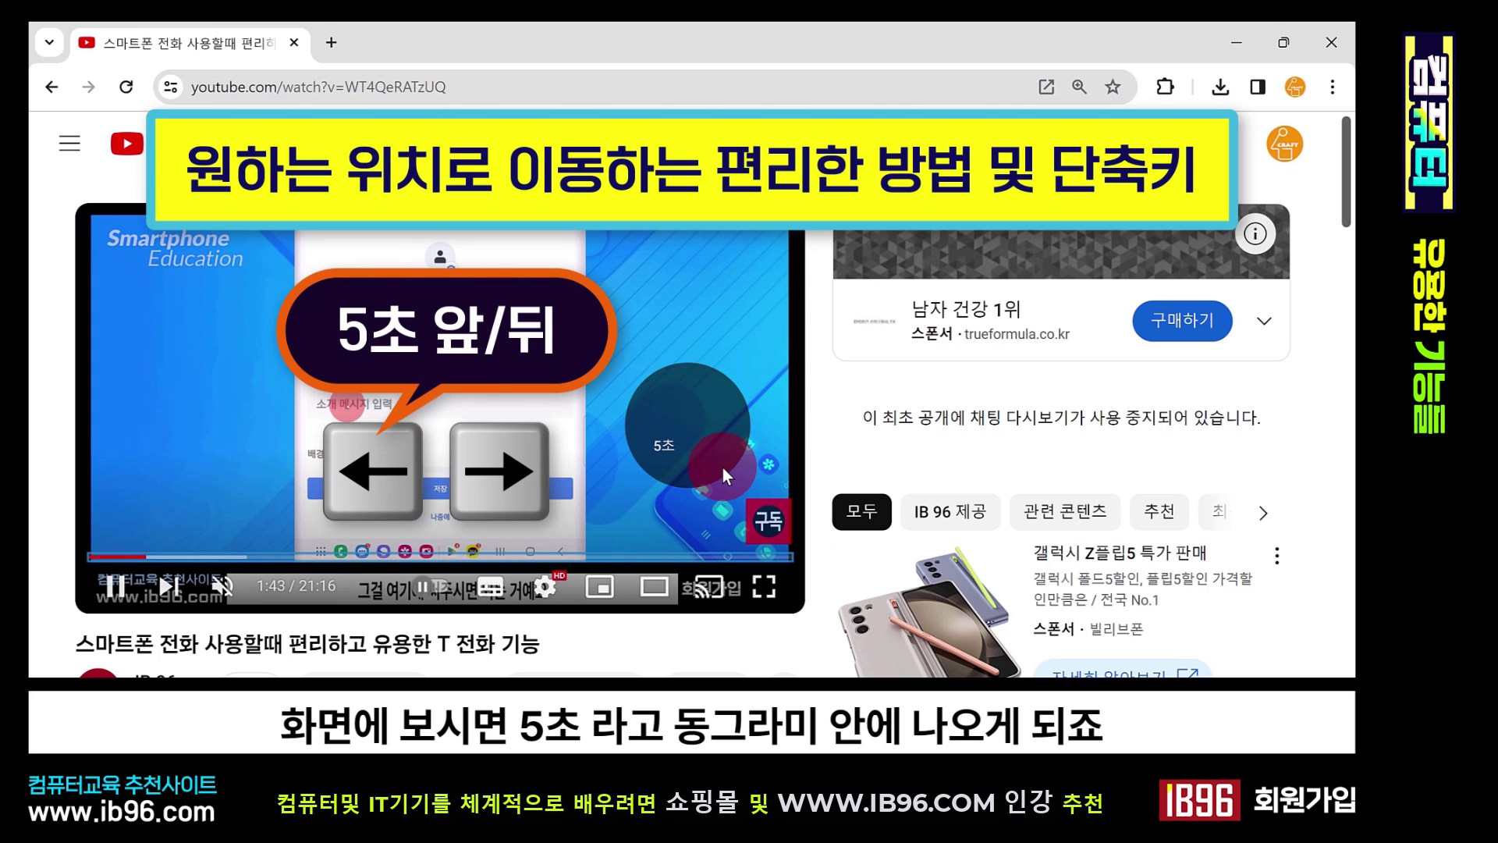
key(Left)
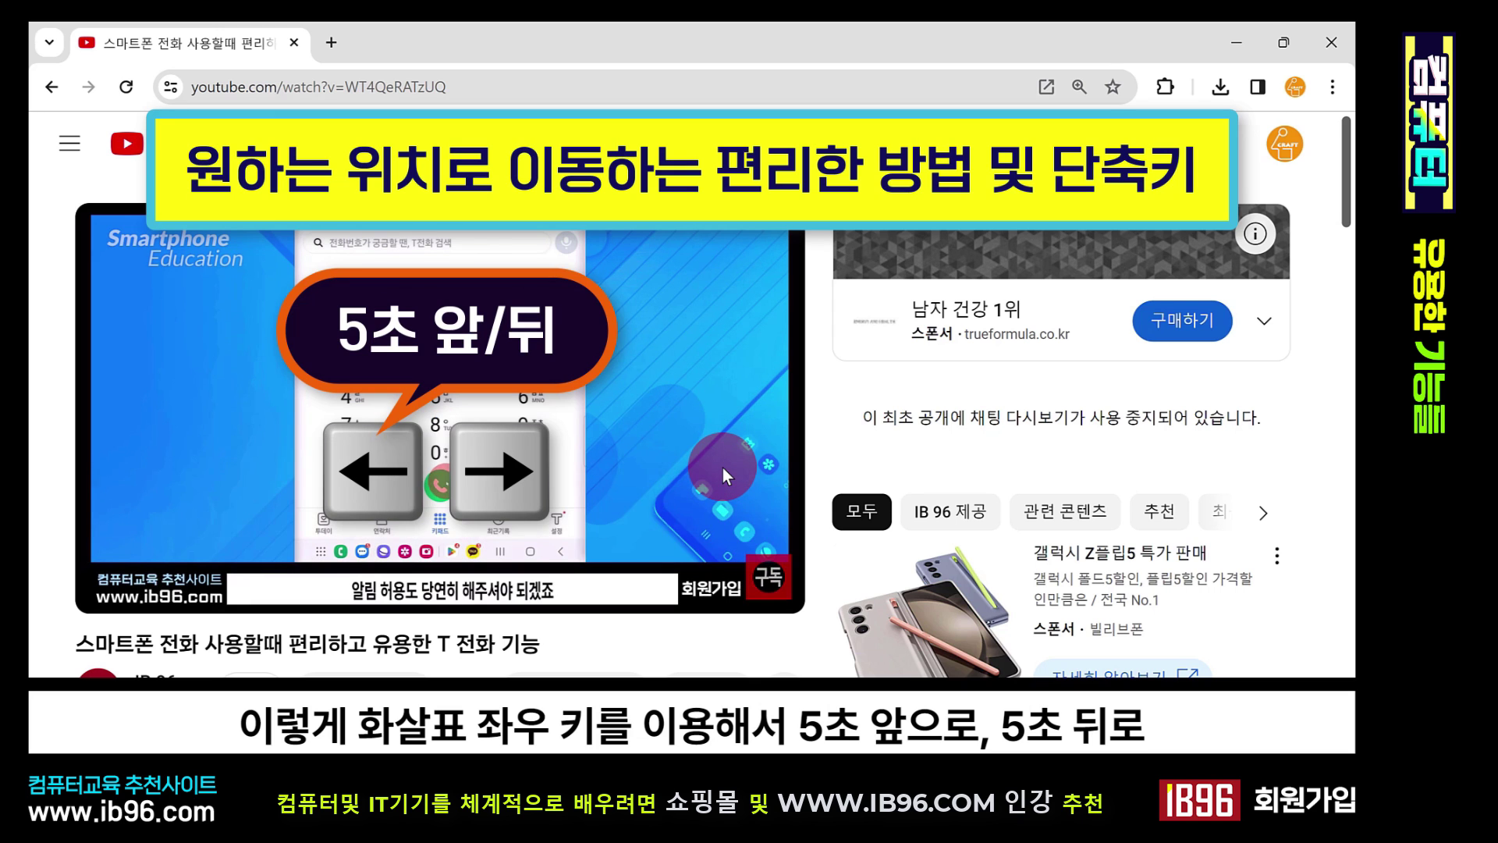
key(Right)
- Move backward and forward through the T 전화 video in 10-second jumps
key(j)
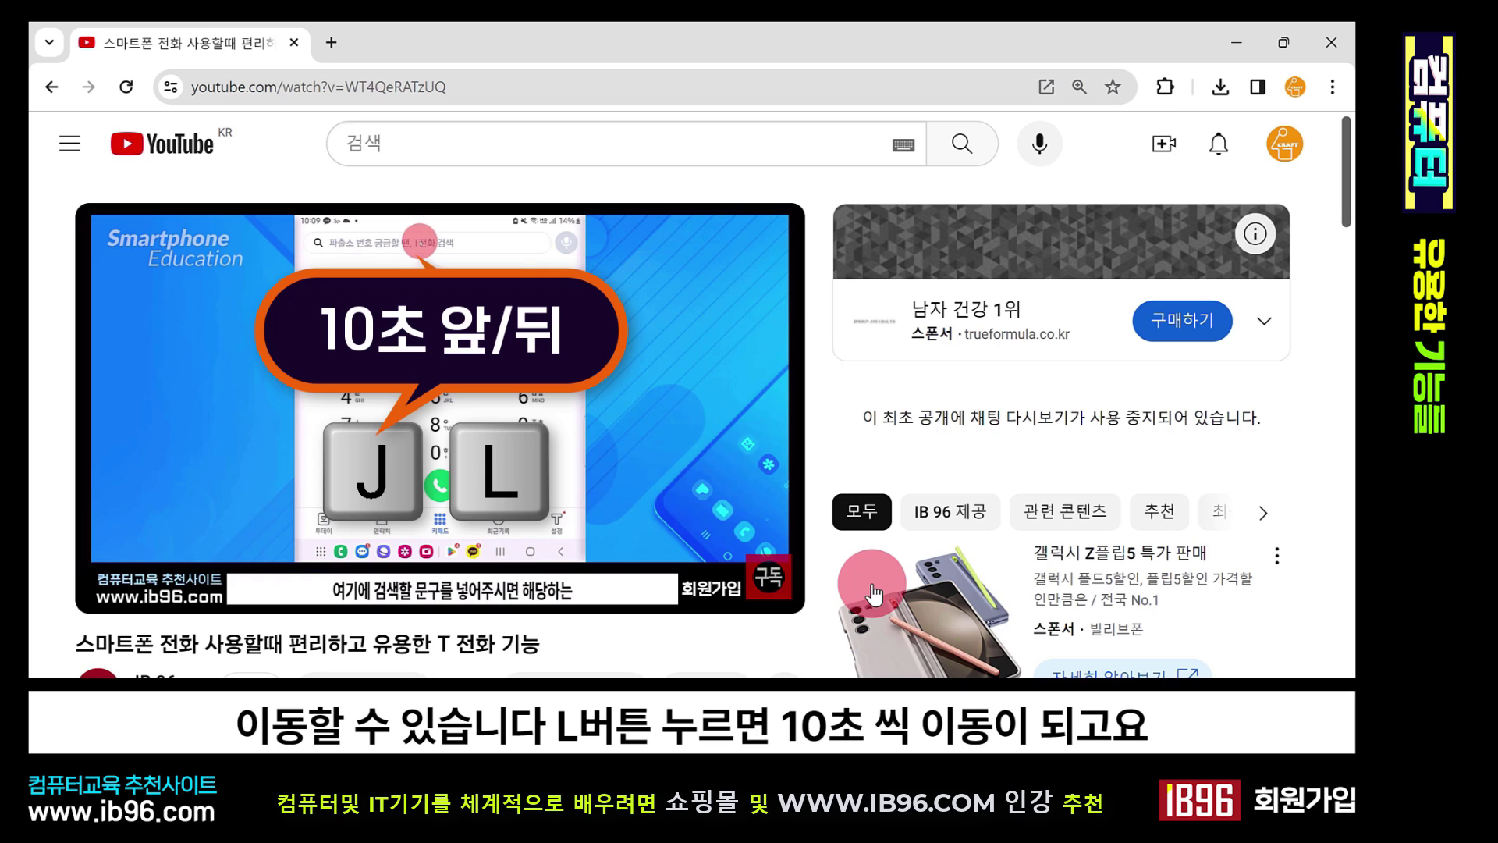
key(l)
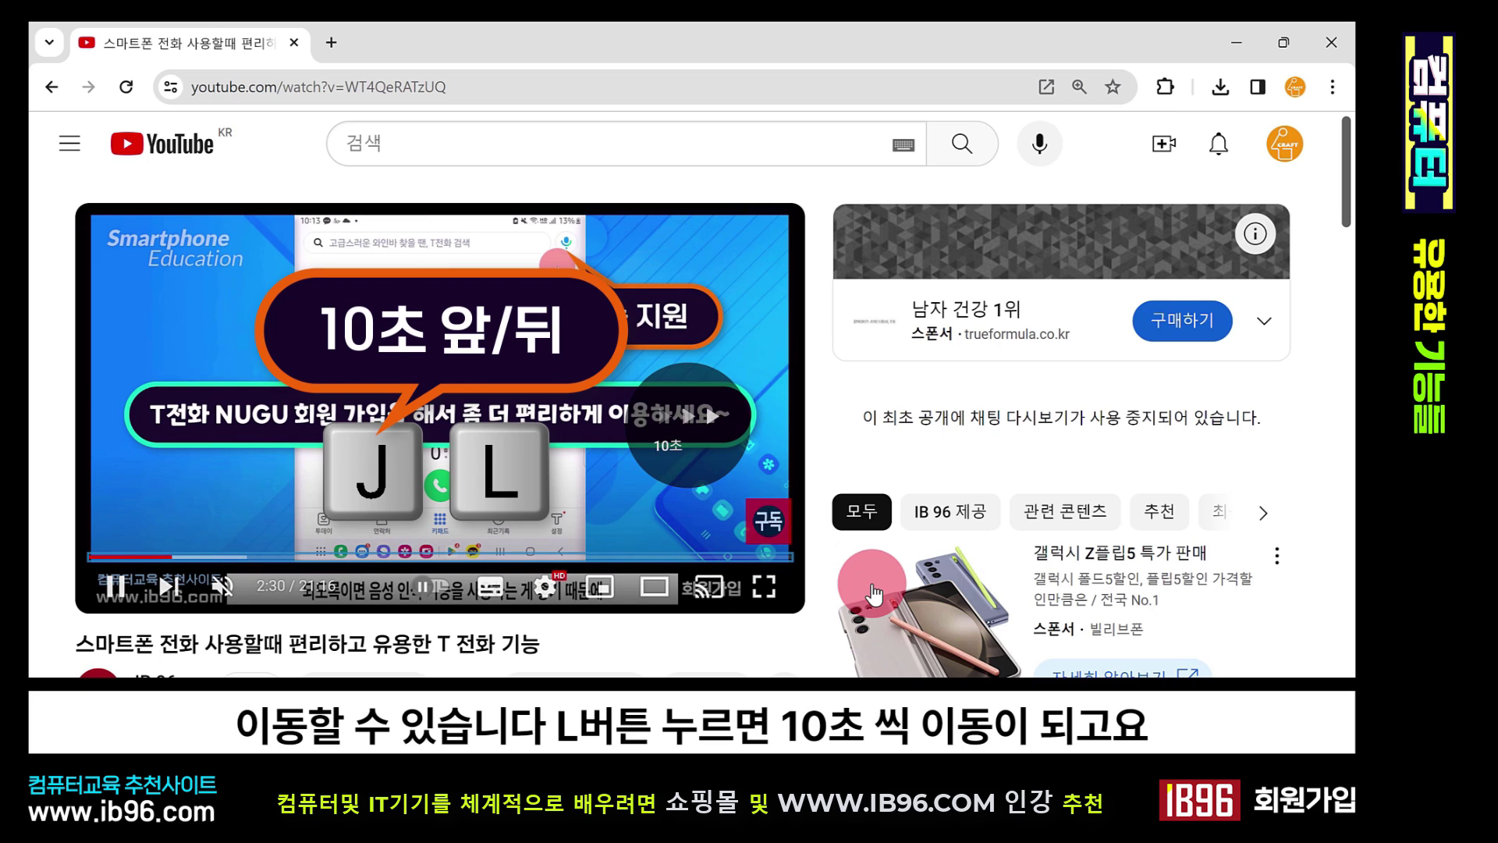
key(l)
key(l)
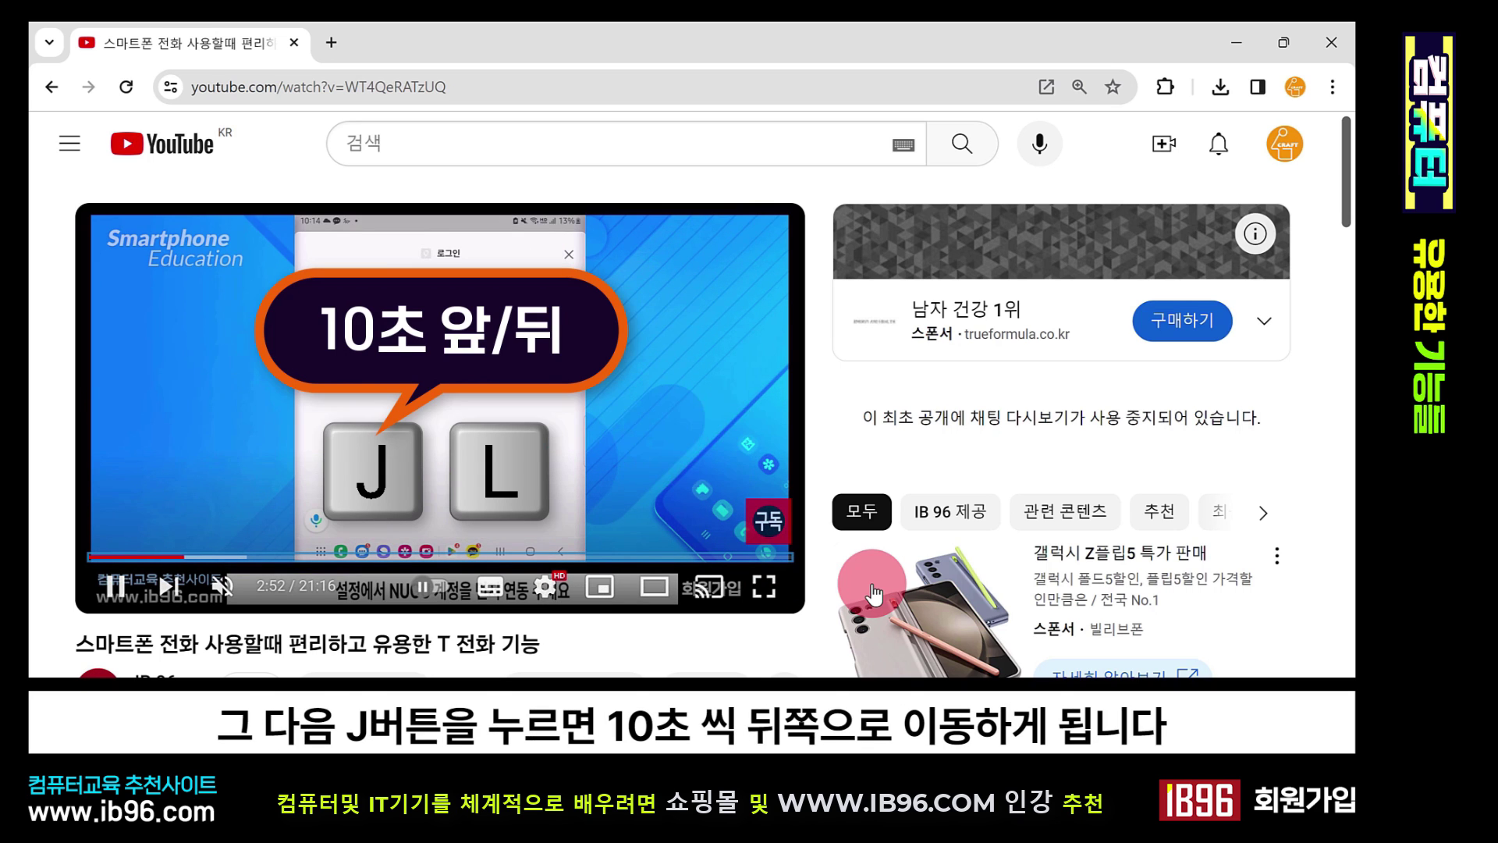
key(j)
key(j)
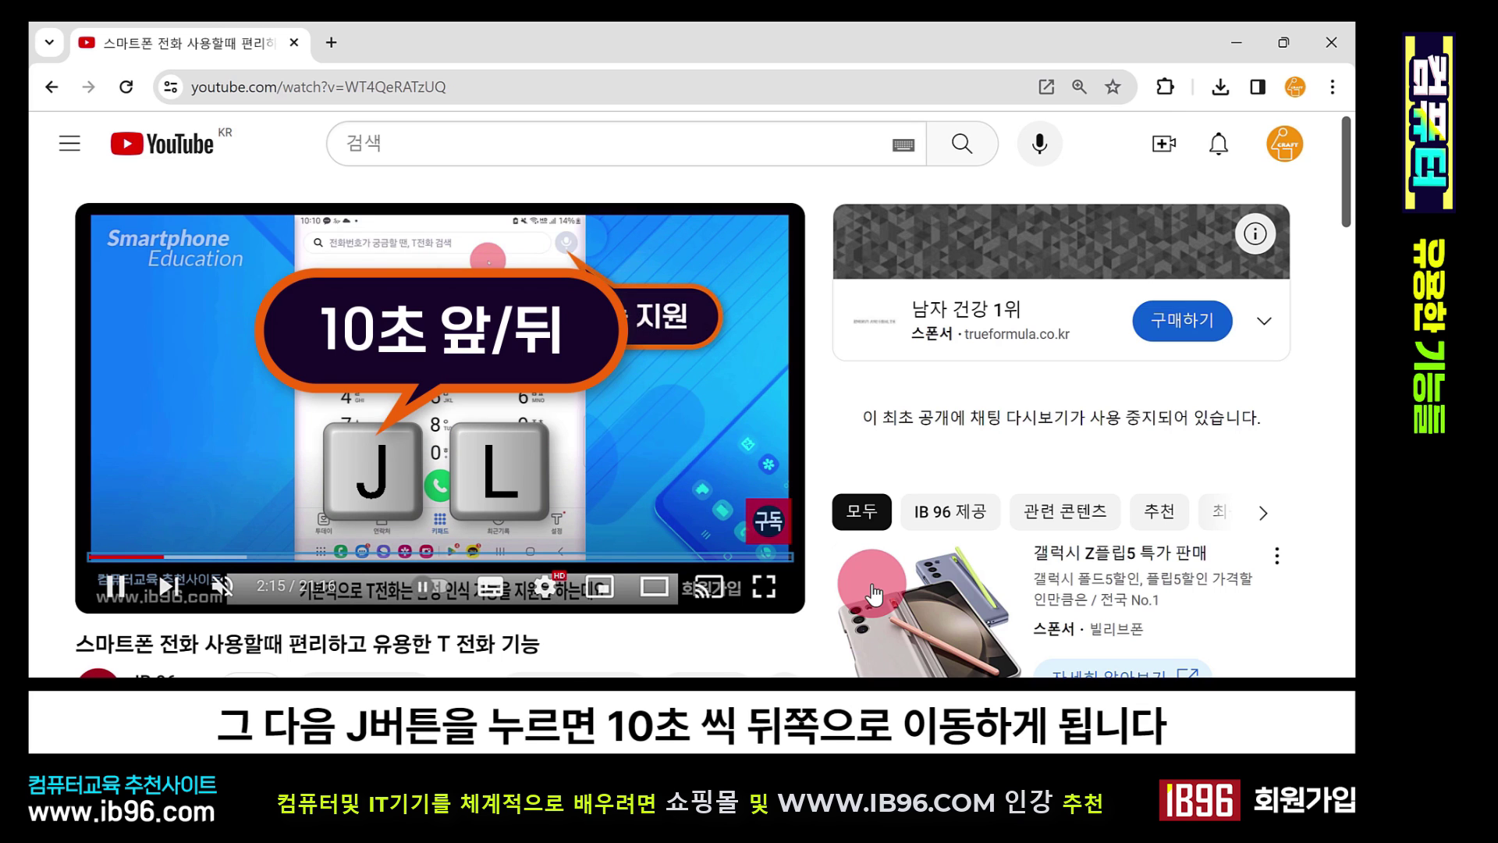
key(l)
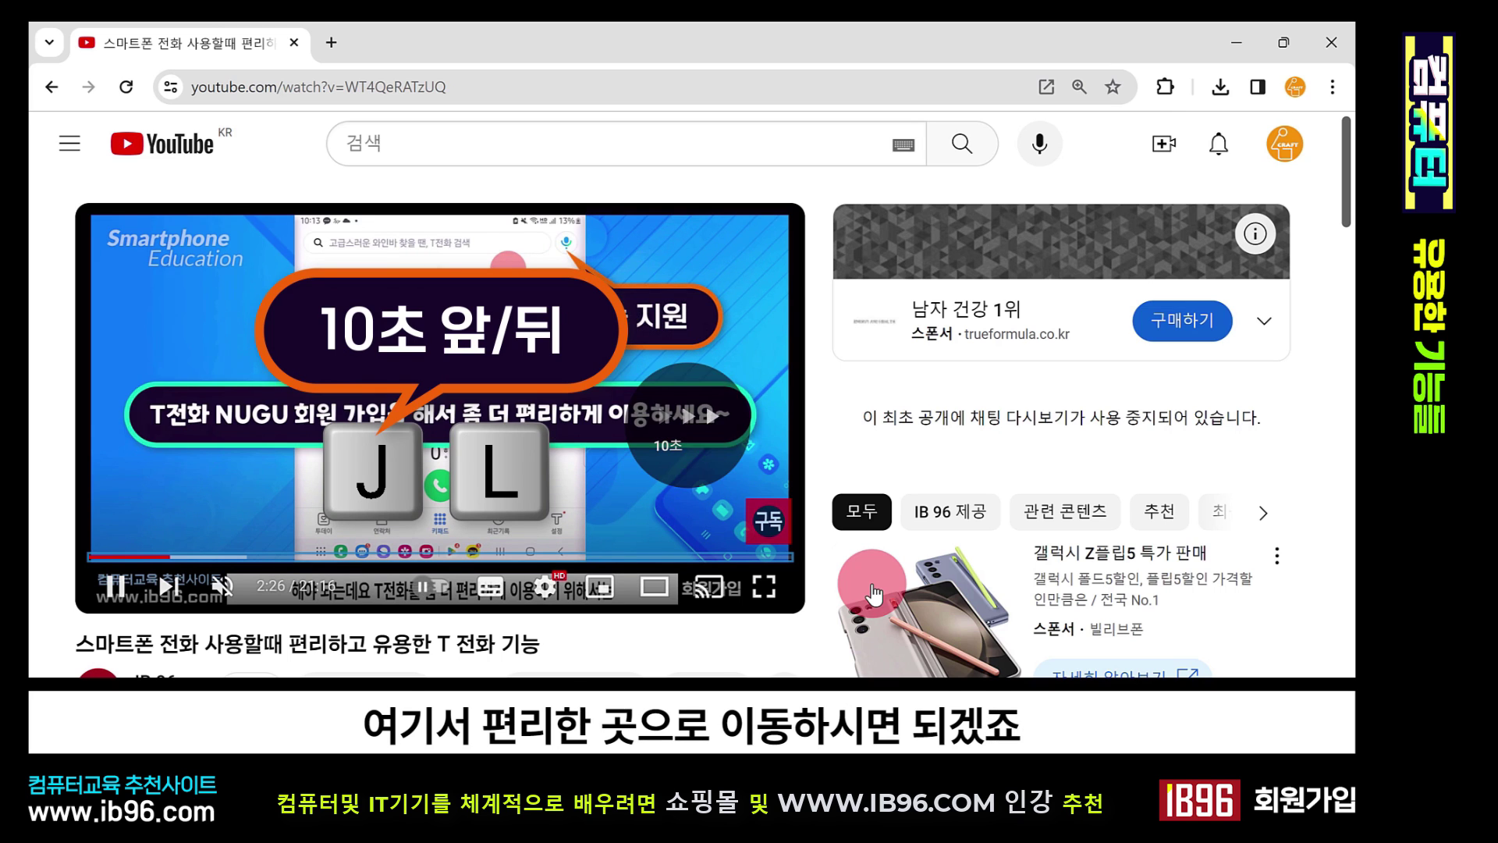
key(l)
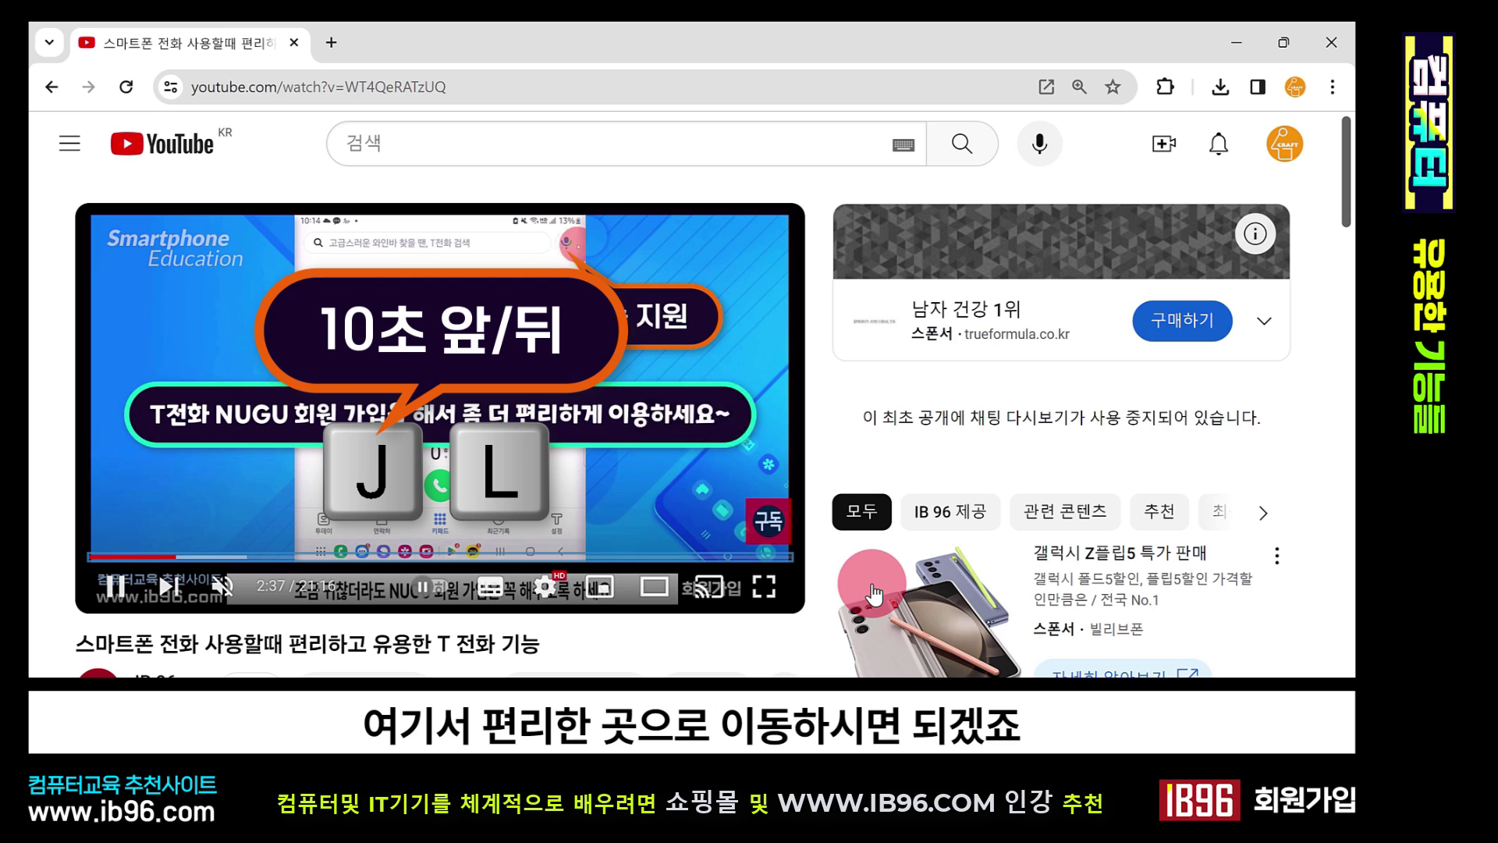
key(l)
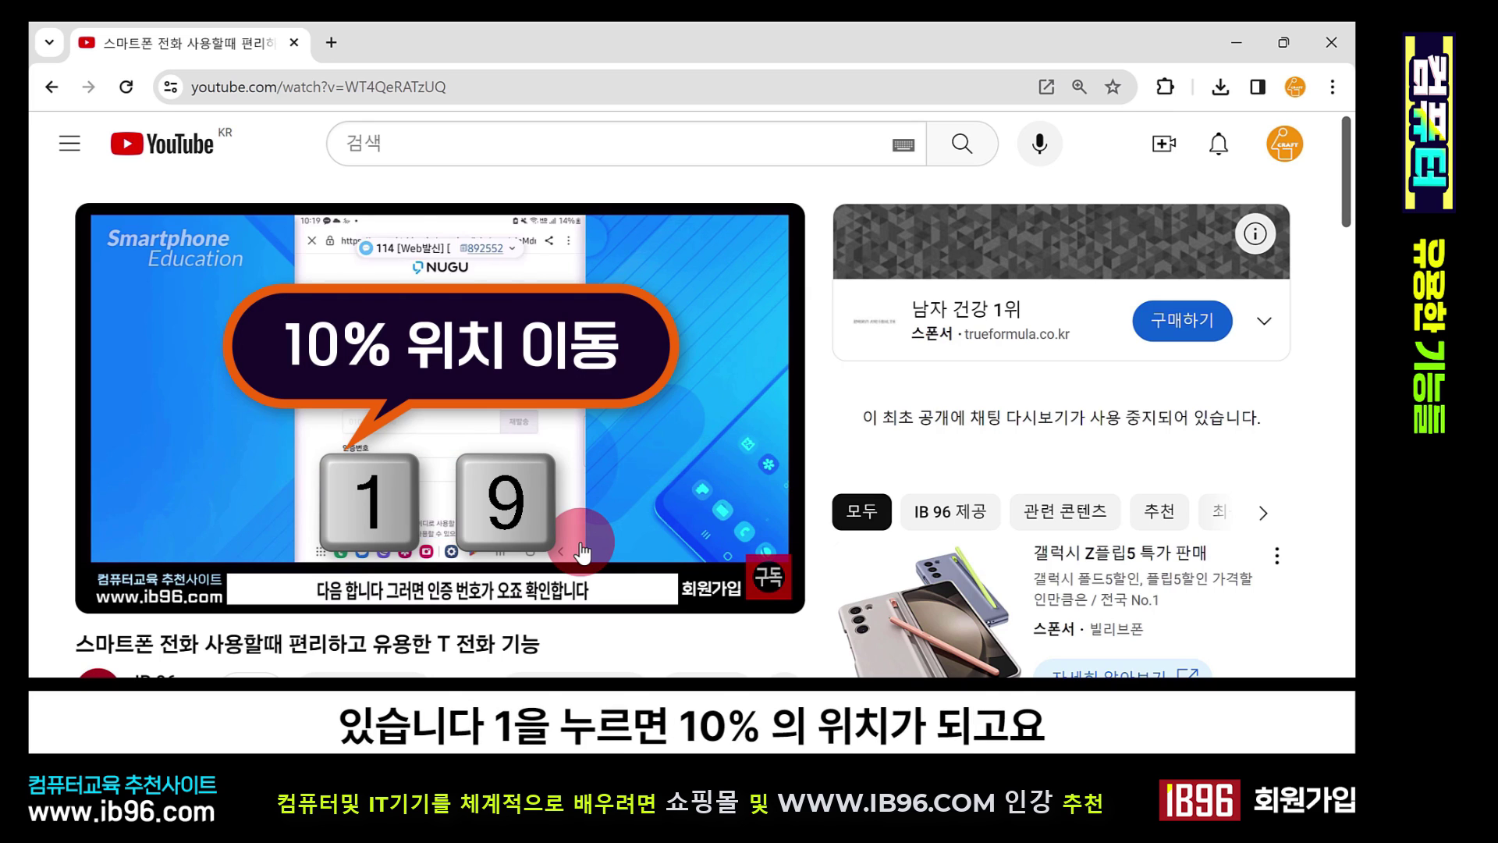
- Jump the video's playback to its 10%, 20%, 60%, 70%, 80% and 90% marks, and back to 50%, 40% and 30%
key(1)
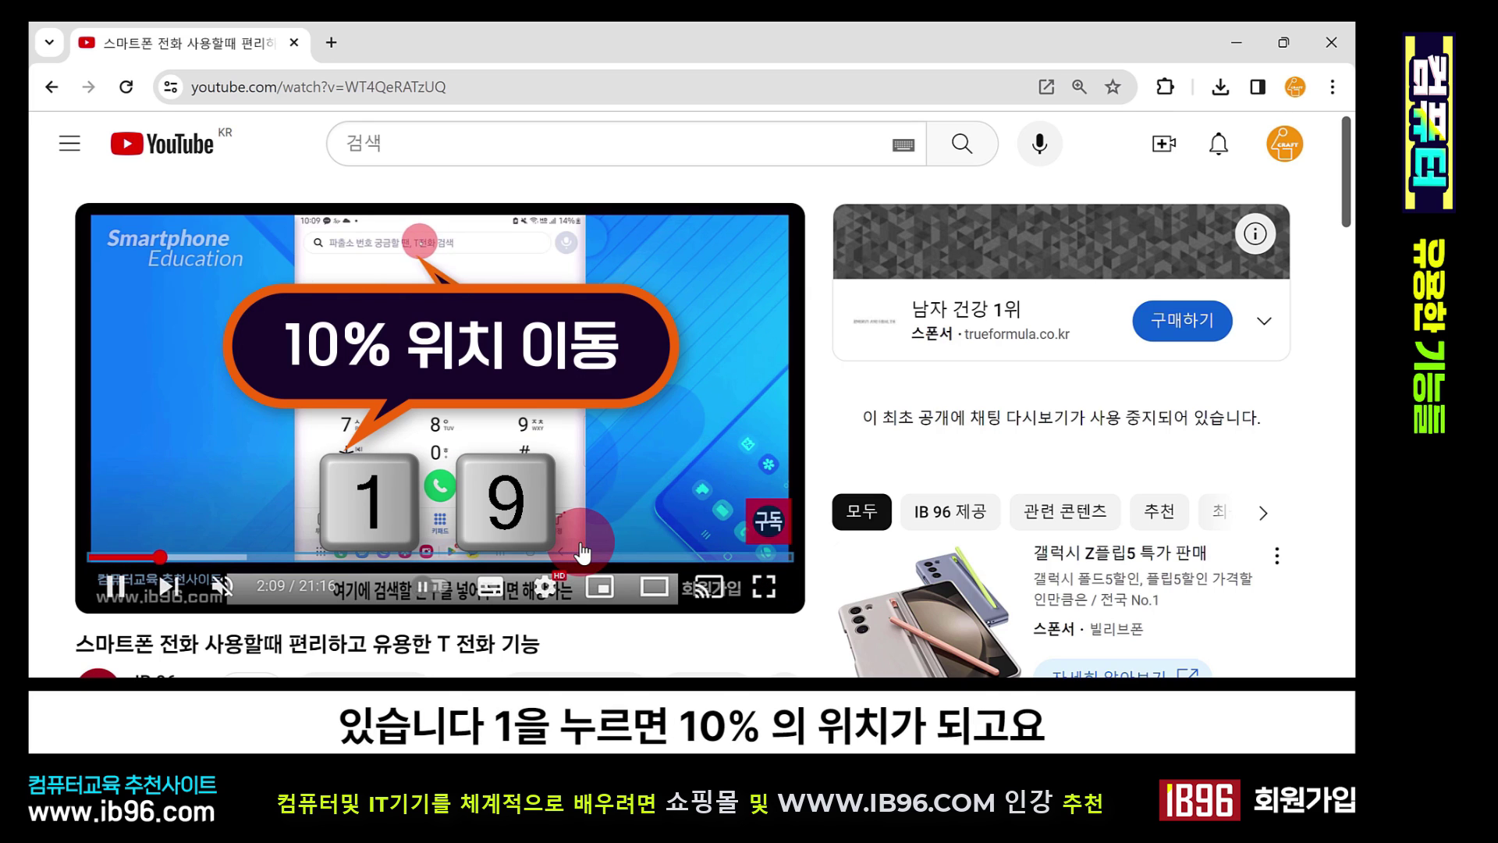
key(2)
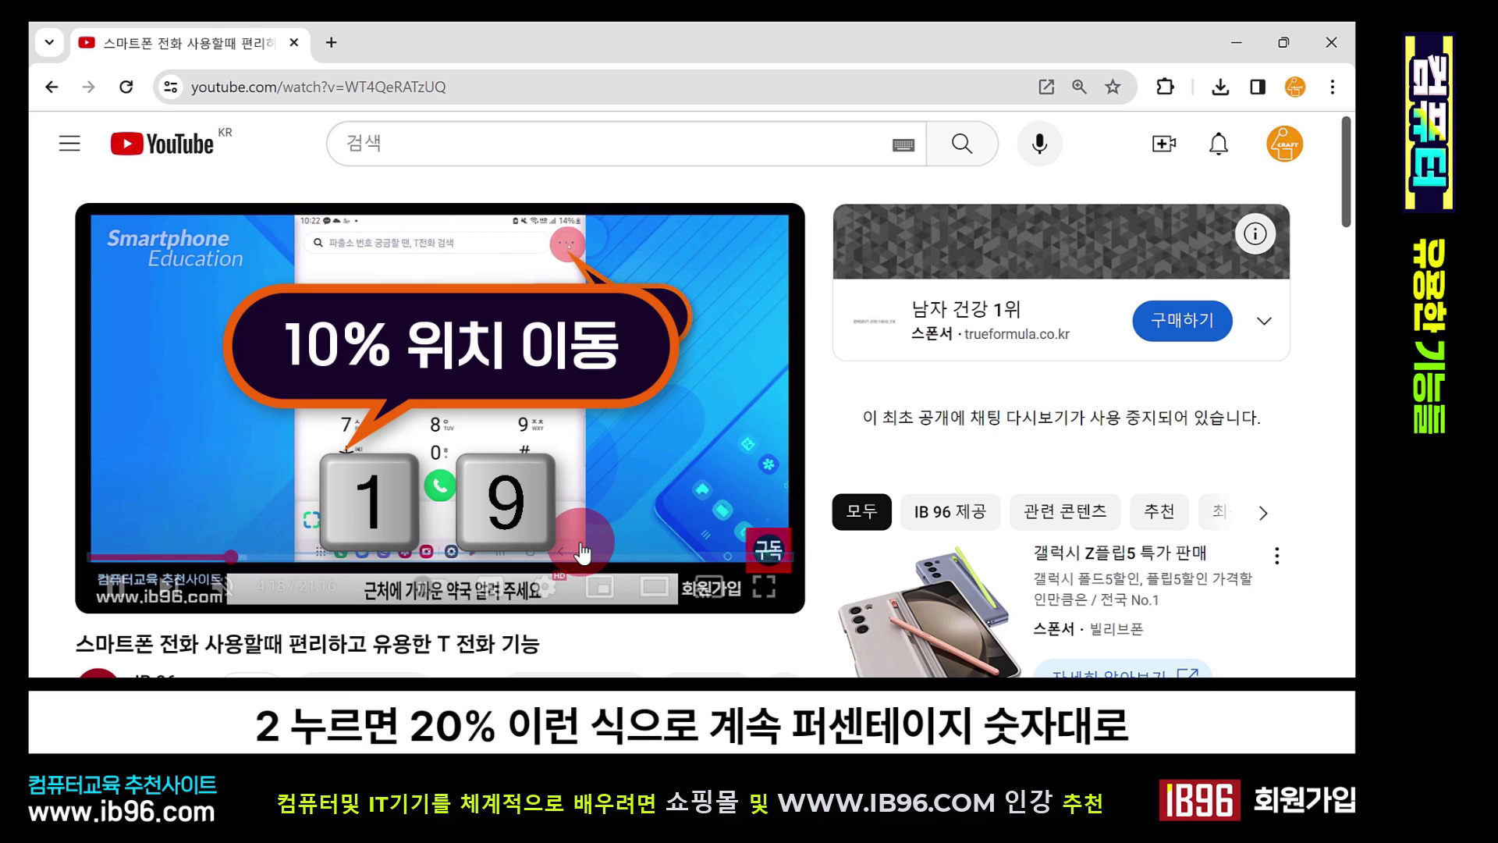
key(6)
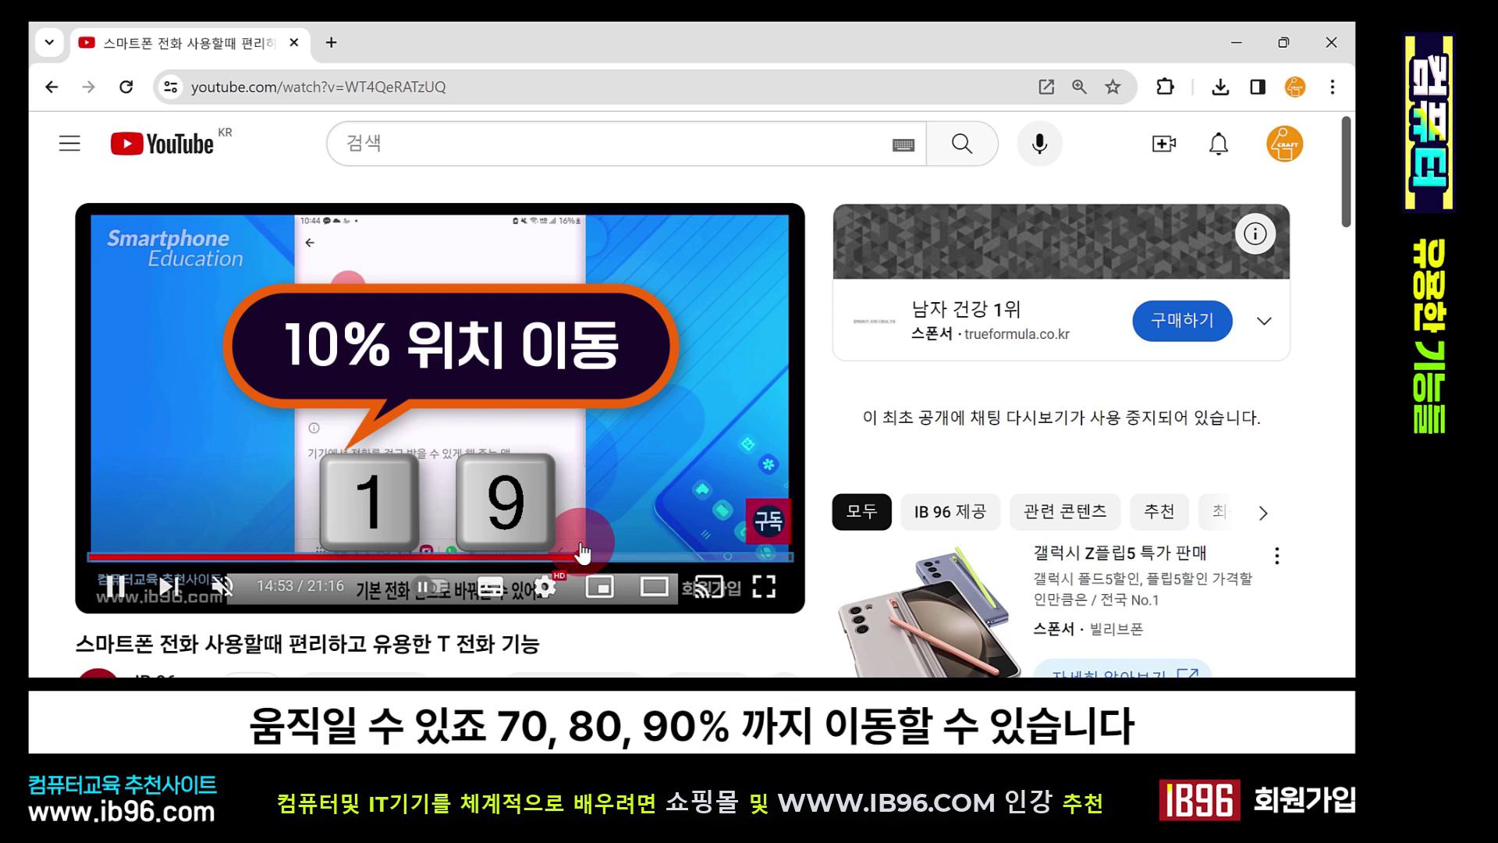
key(7)
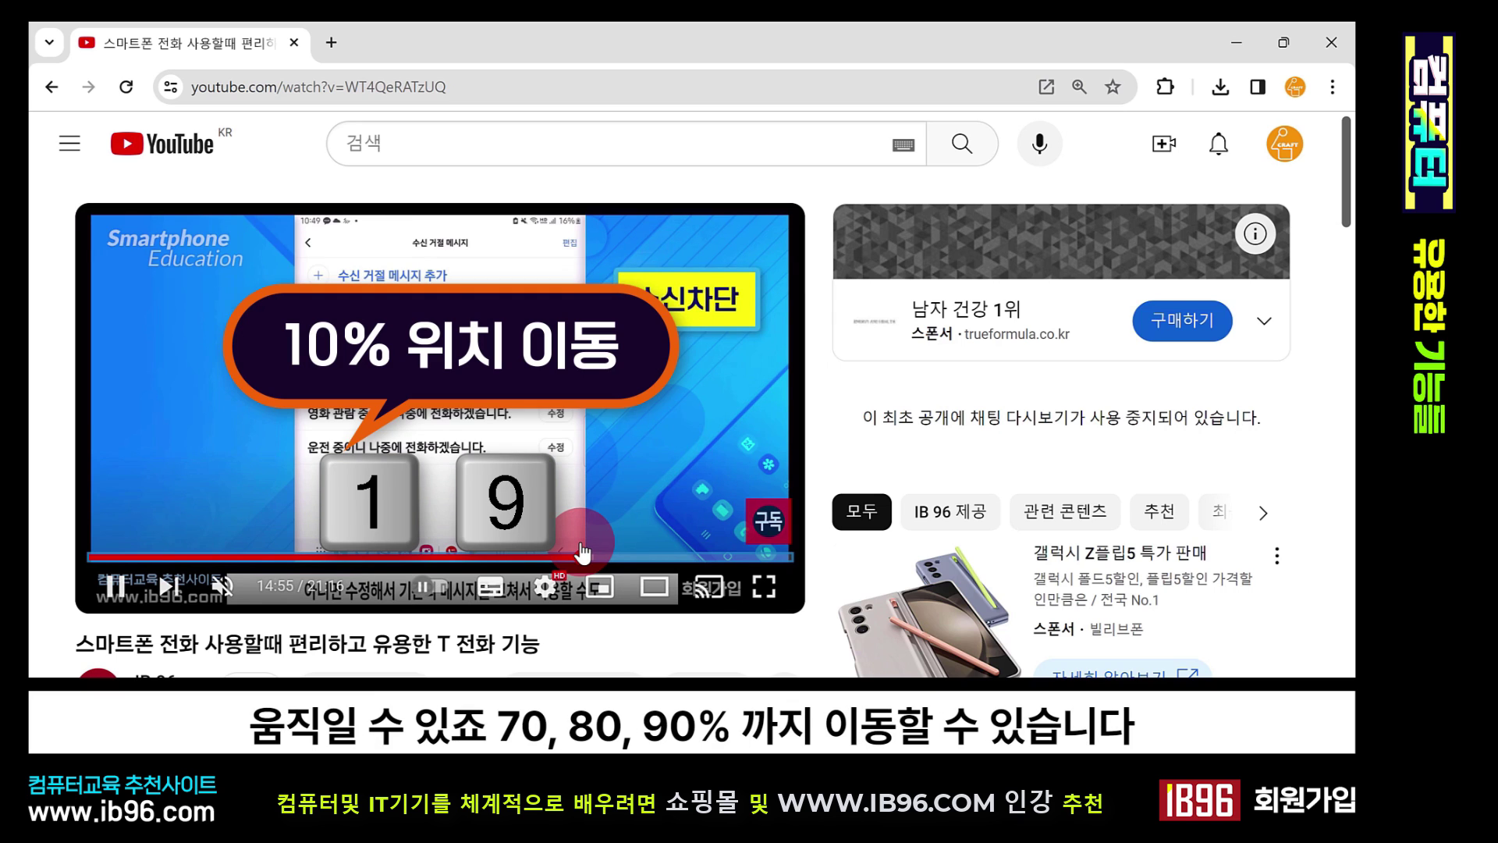
key(8)
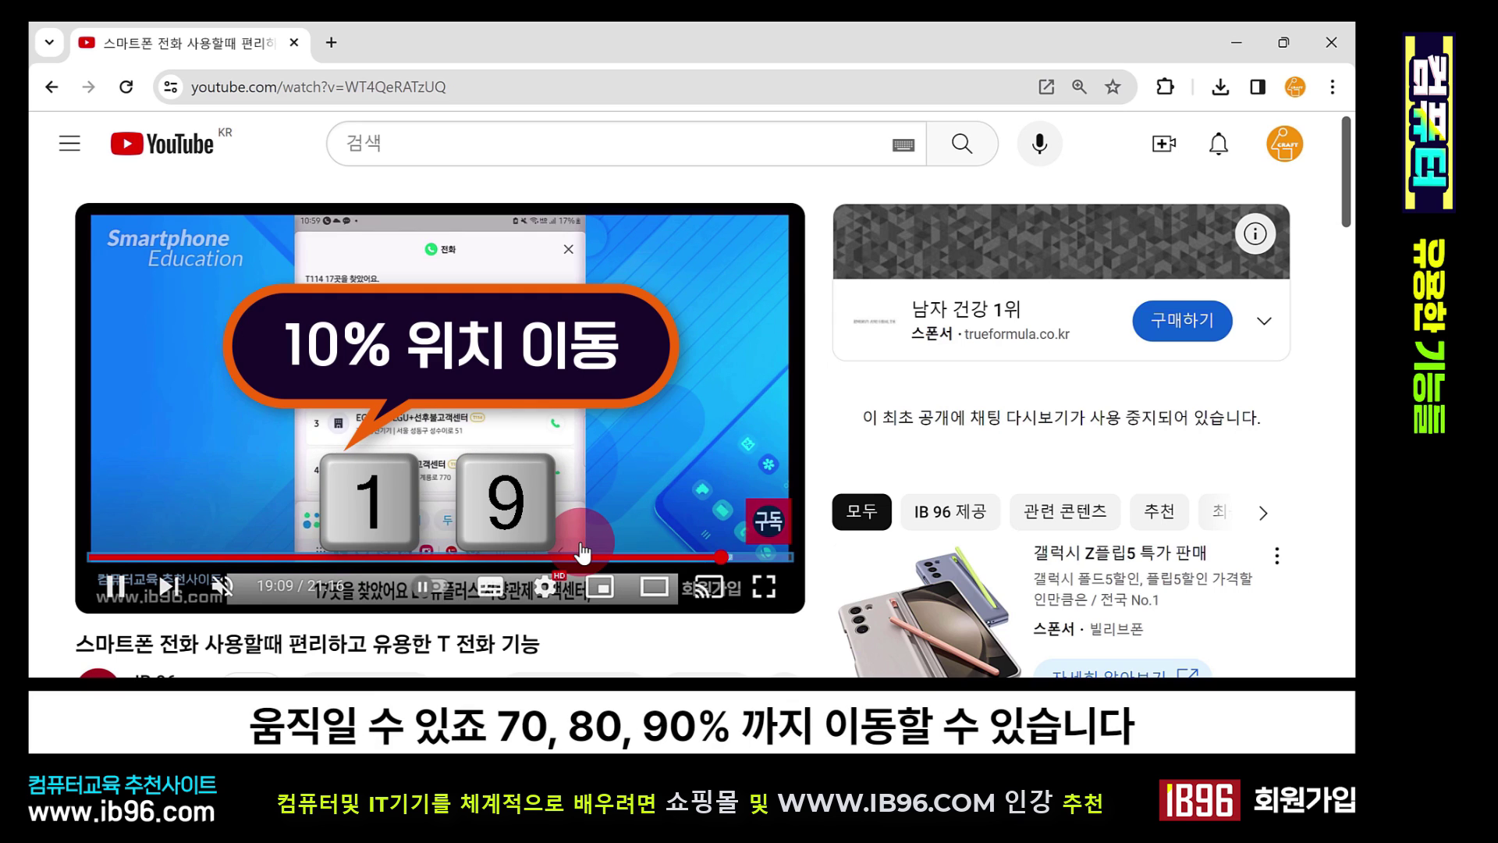
key(5)
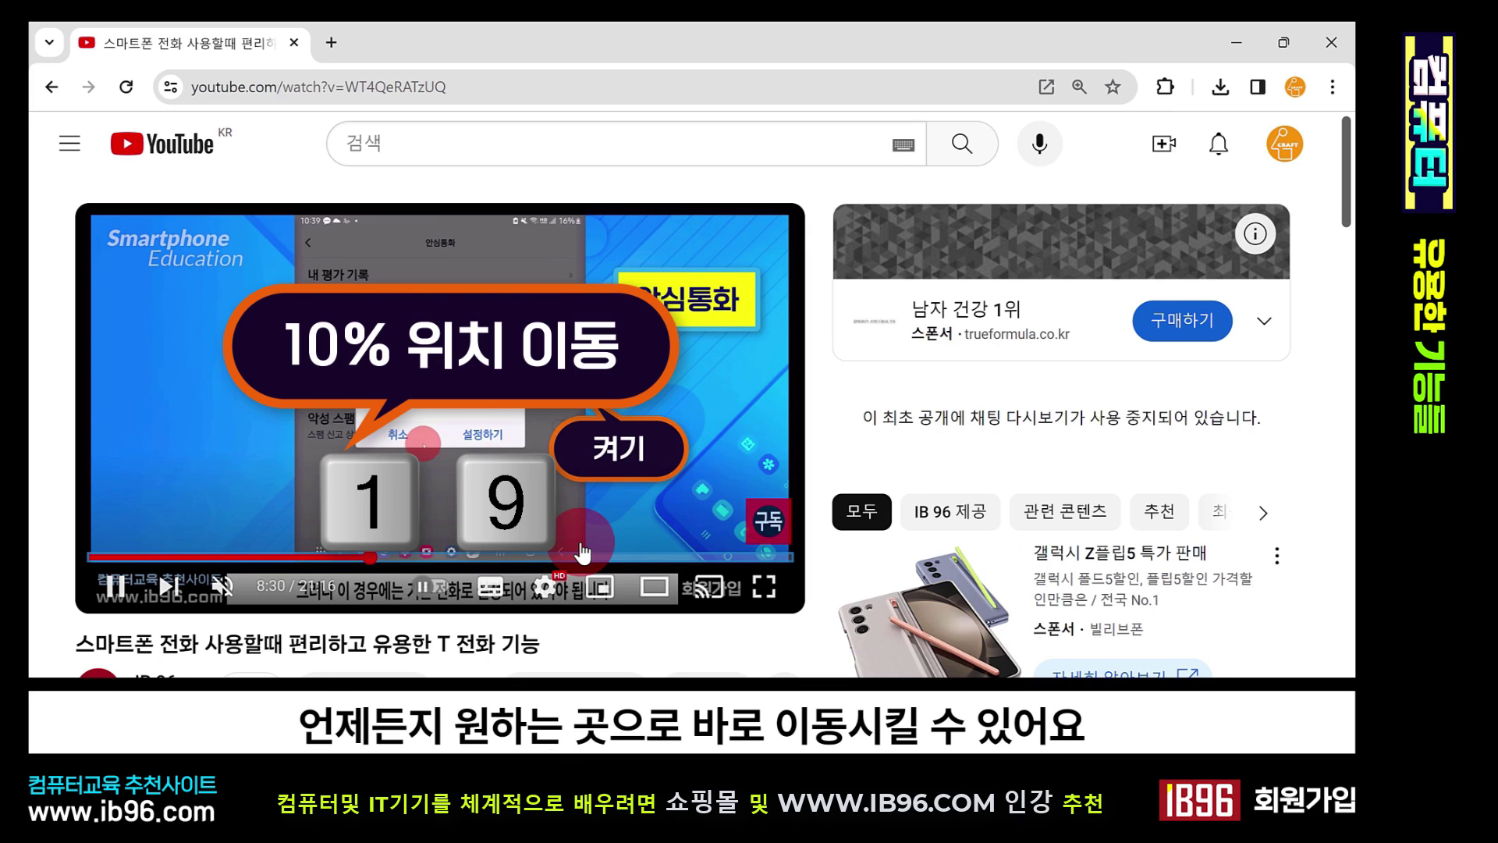
key(4)
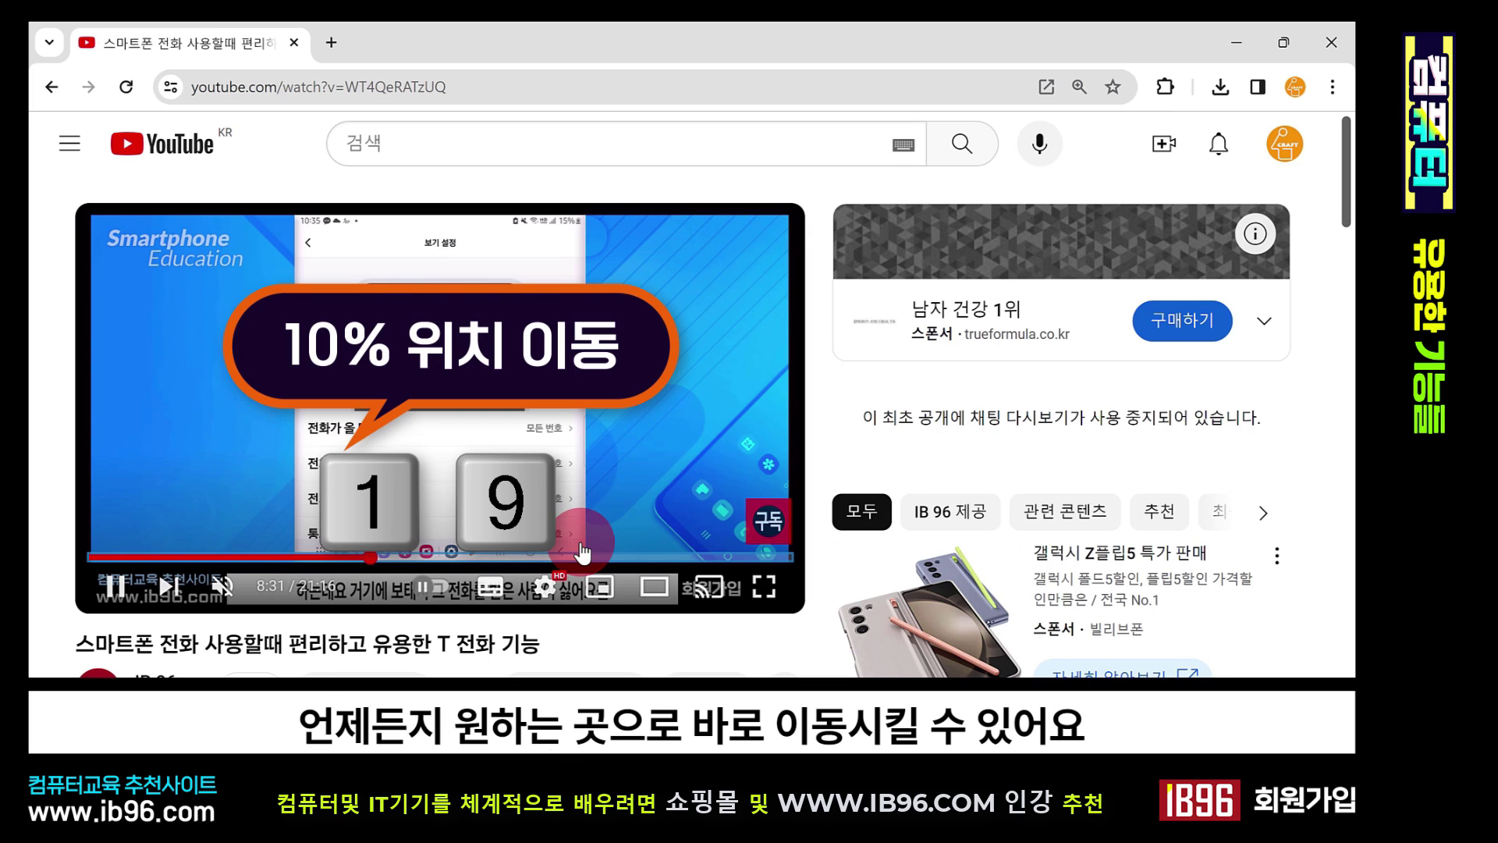
key(3)
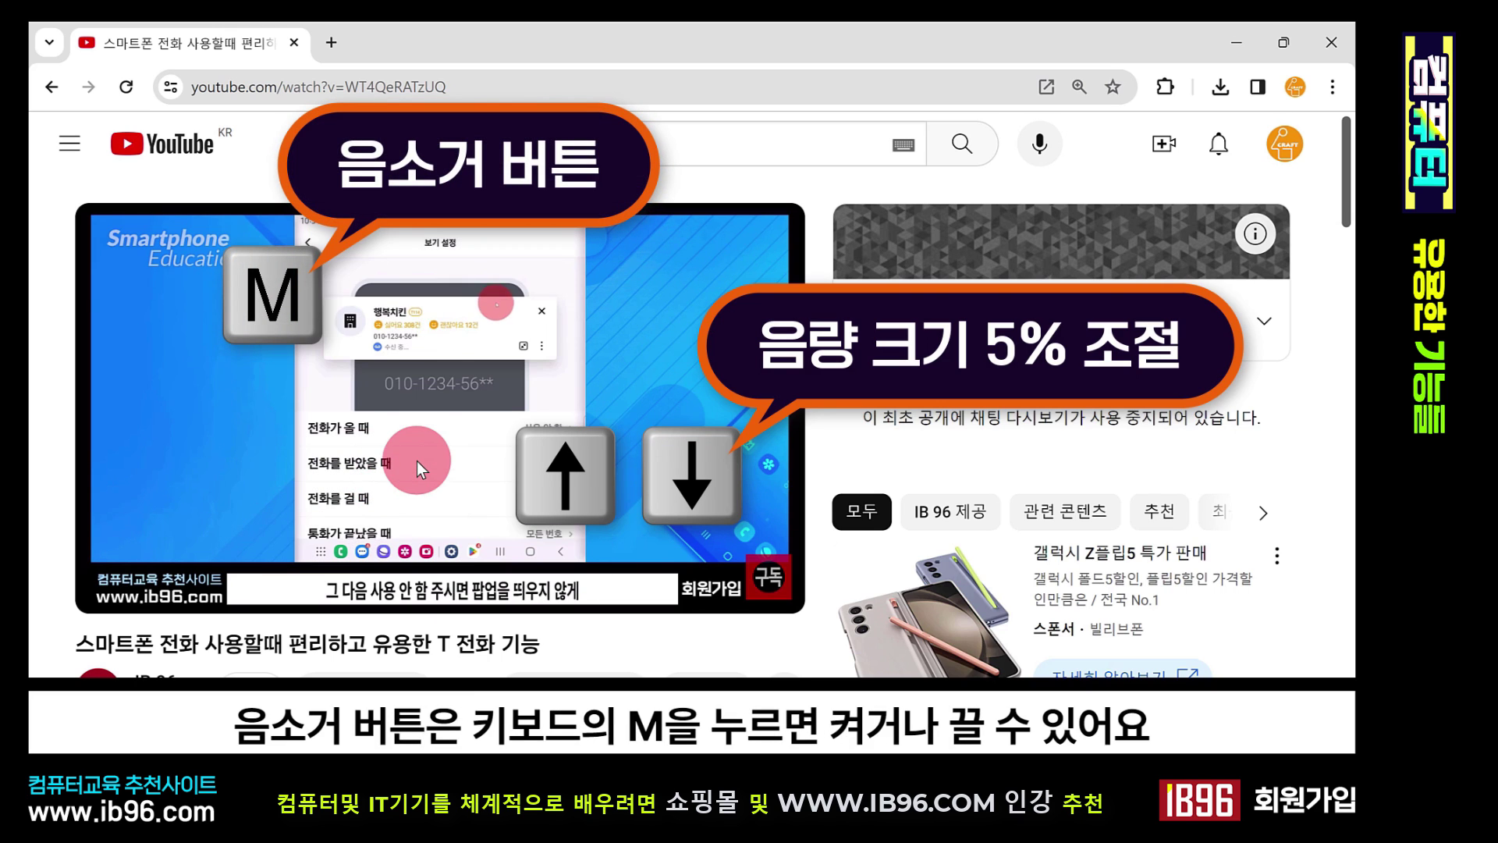
- Toggle the video's mute off and on, and raise the volume to 70% in 5% increments
key(m)
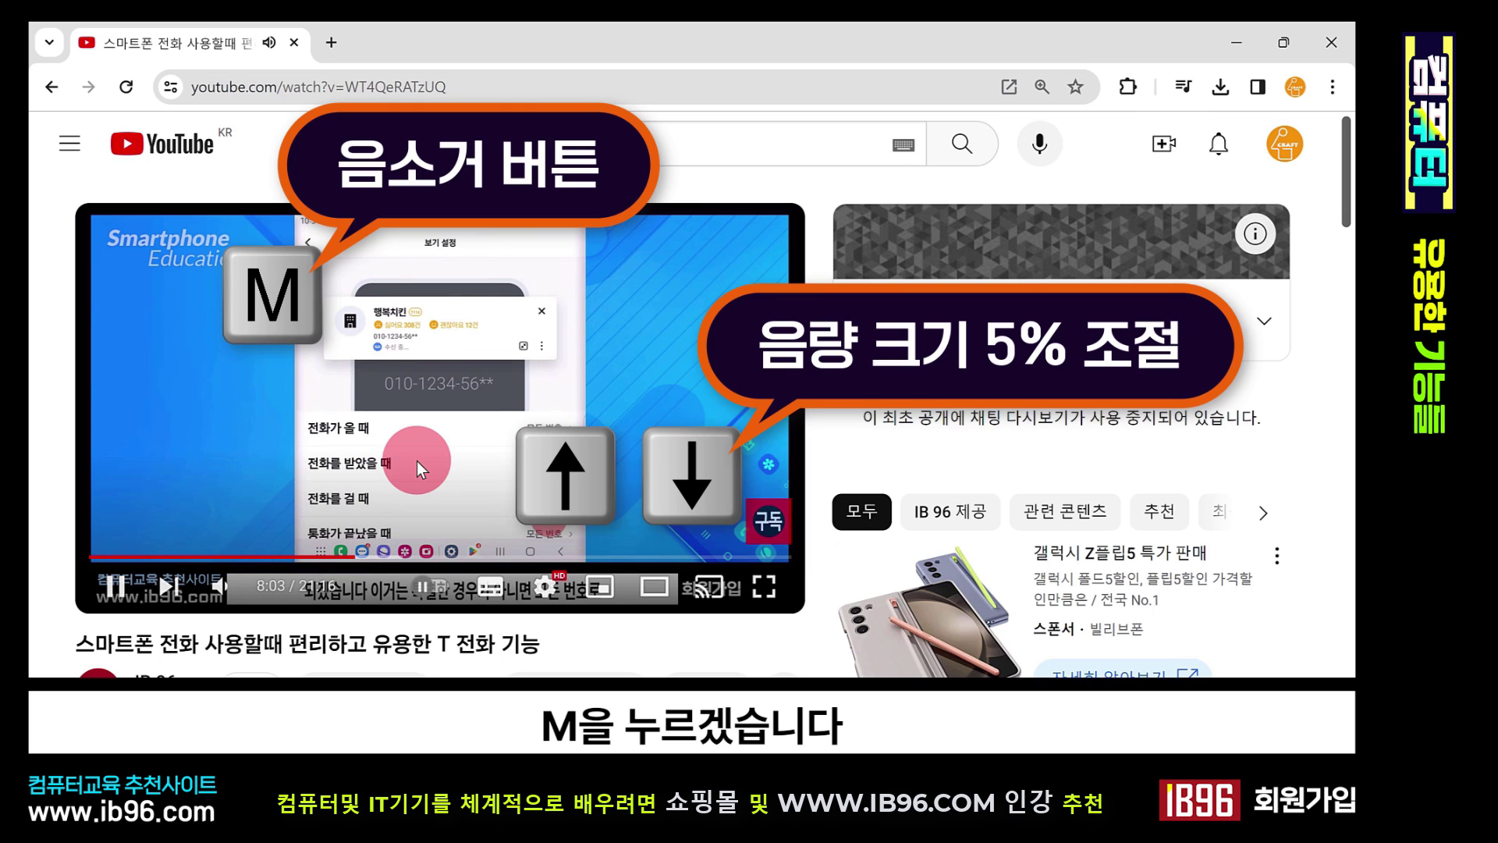
key(m)
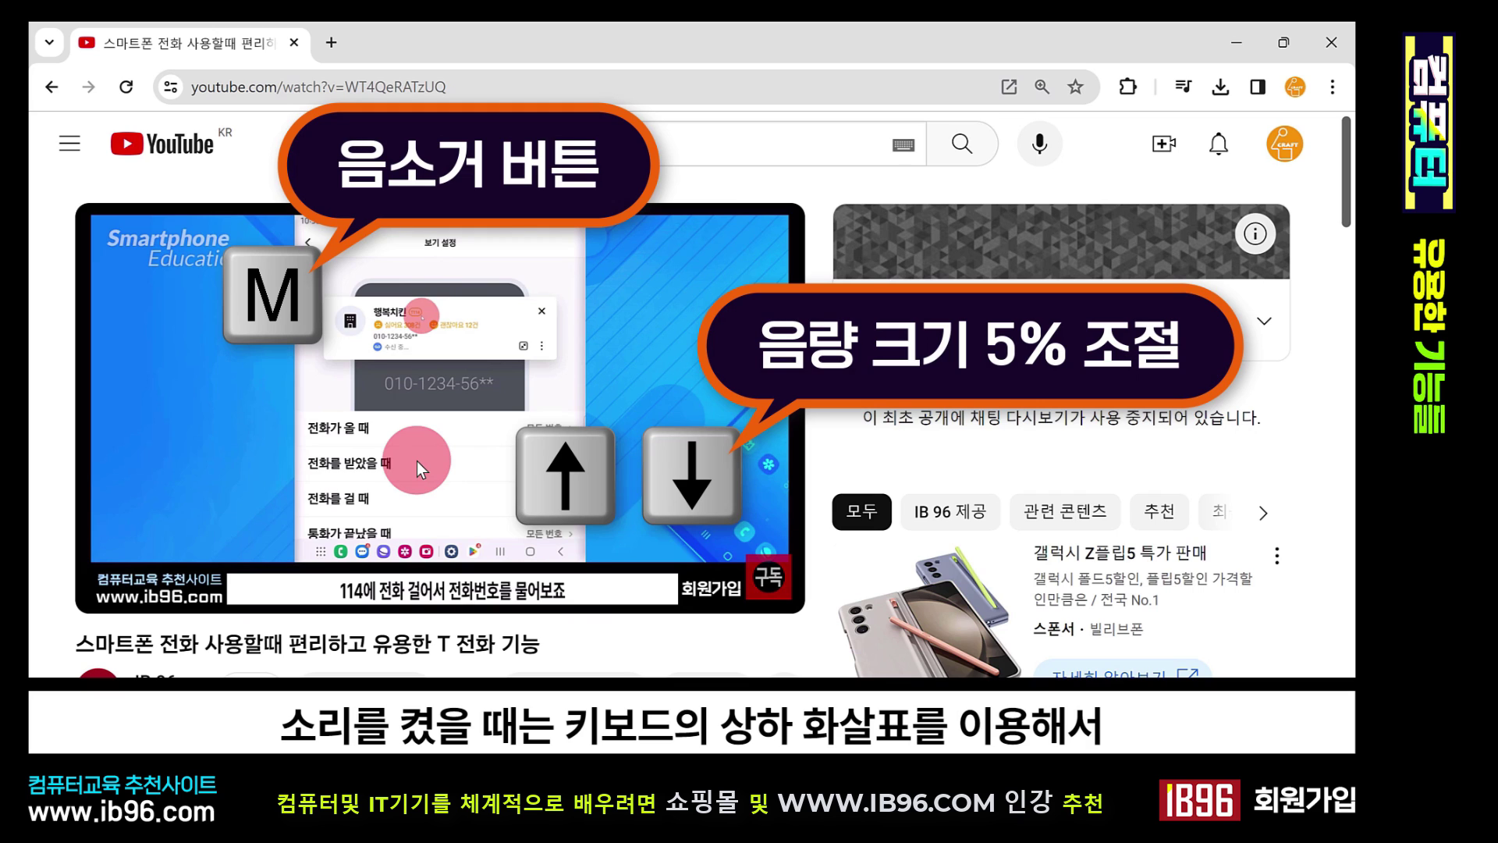
key(Up)
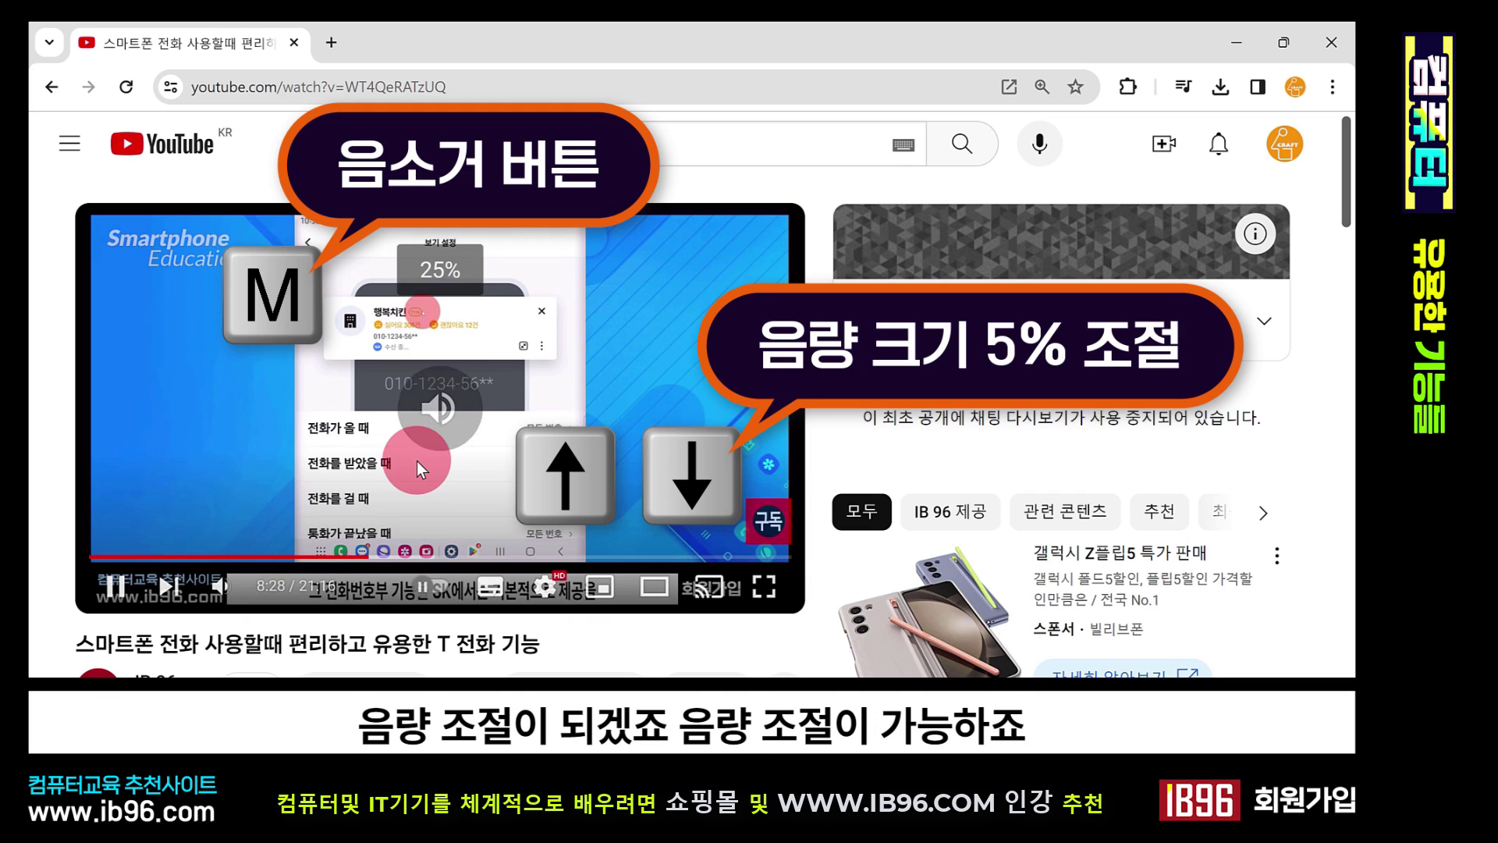
key(Up)
key(Up)
key(Up)
key(Up)
key(Up)
key(Up)
key(Up)
key(Up)
key(Up)
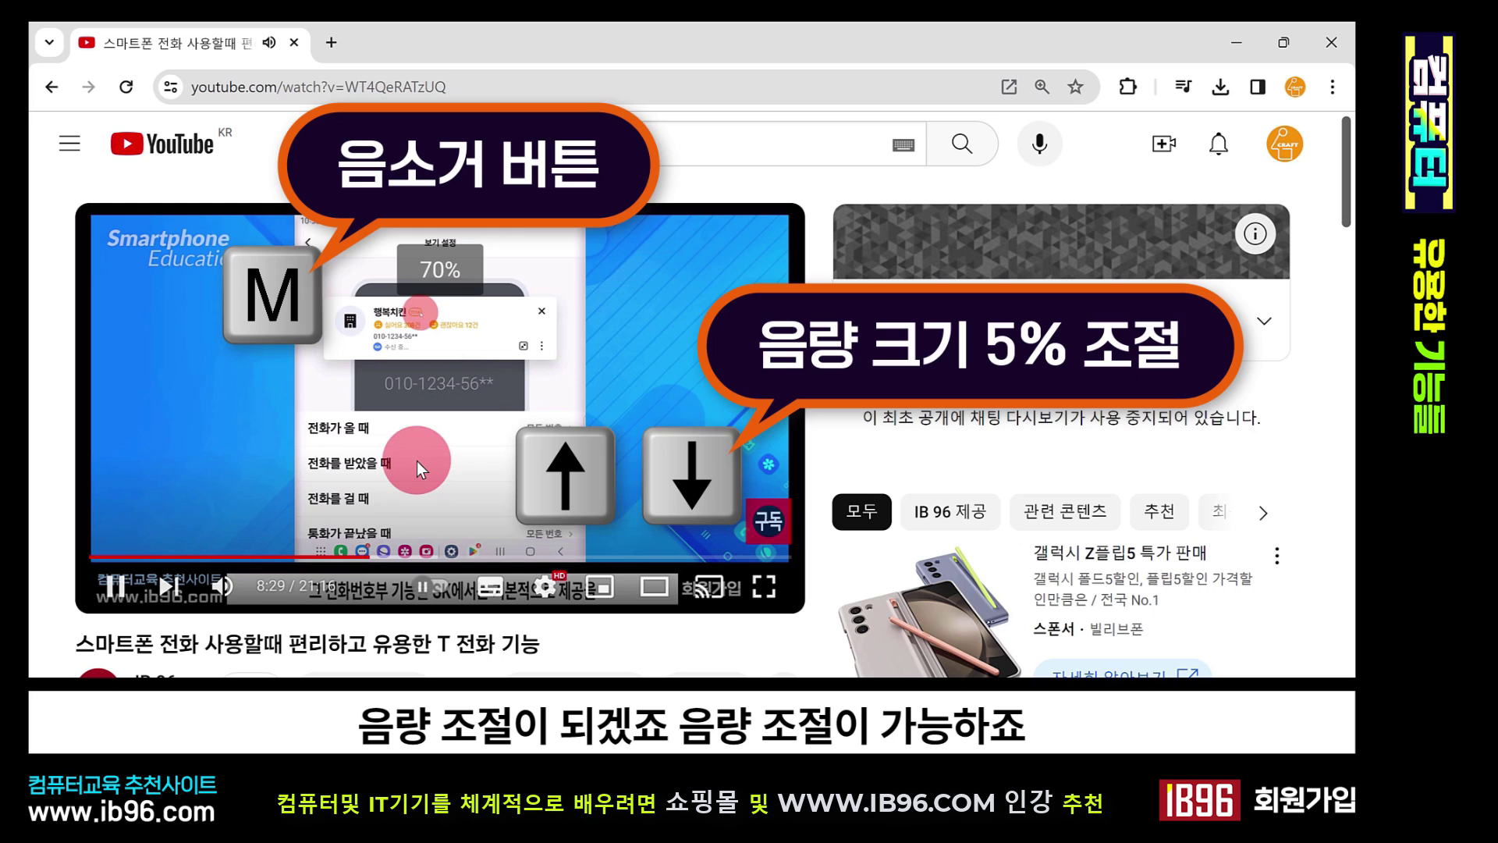
- Lower the video's volume to 25% in 5% increments and mute the sound
key(Down)
key(Down)
key(Down)
key(Down)
key(Down)
key(Down)
key(Down)
key(Down)
key(Down)
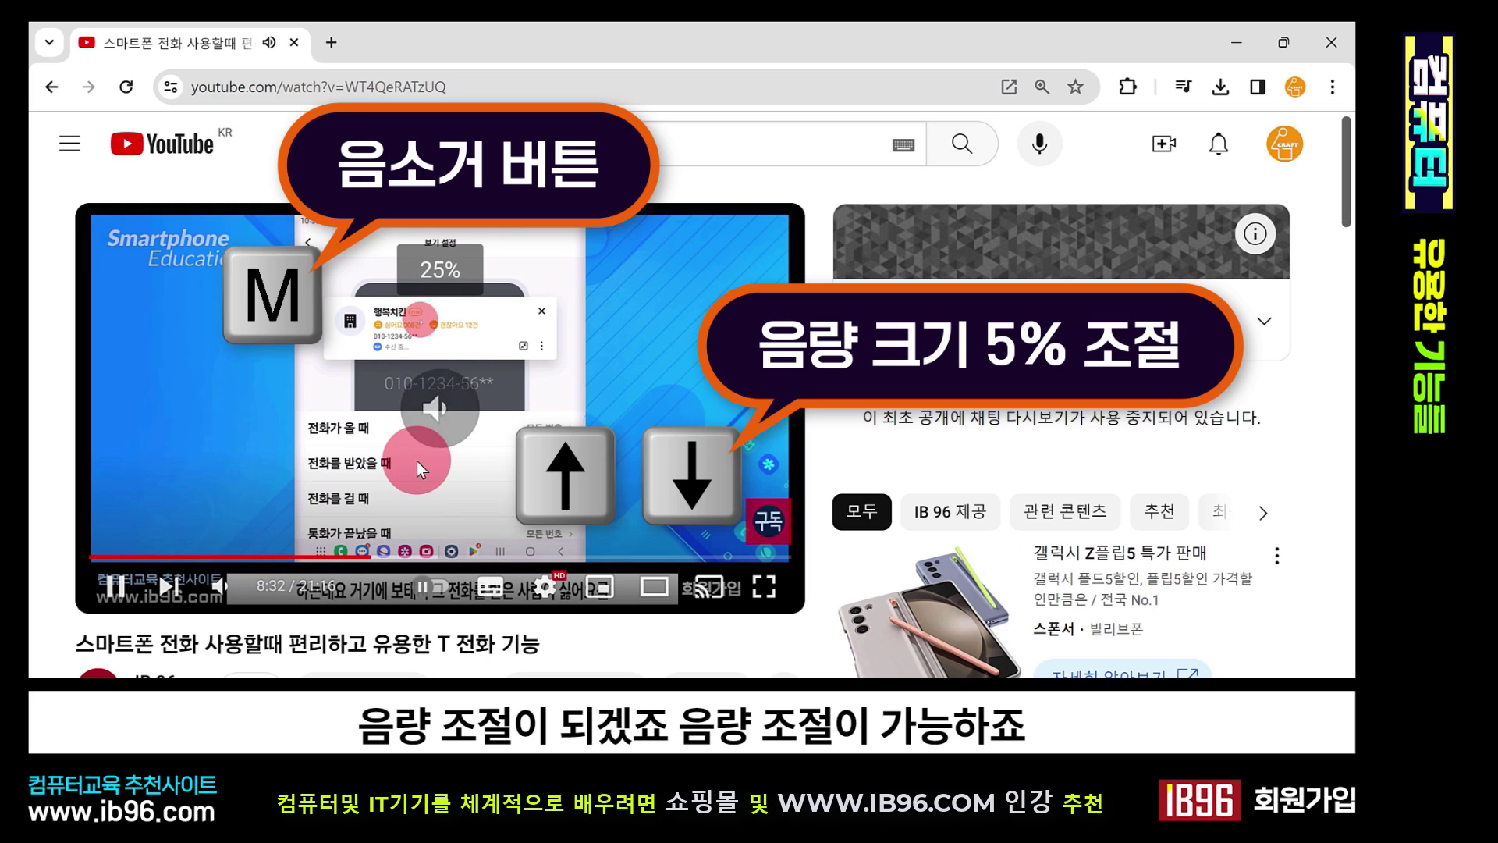
key(m)
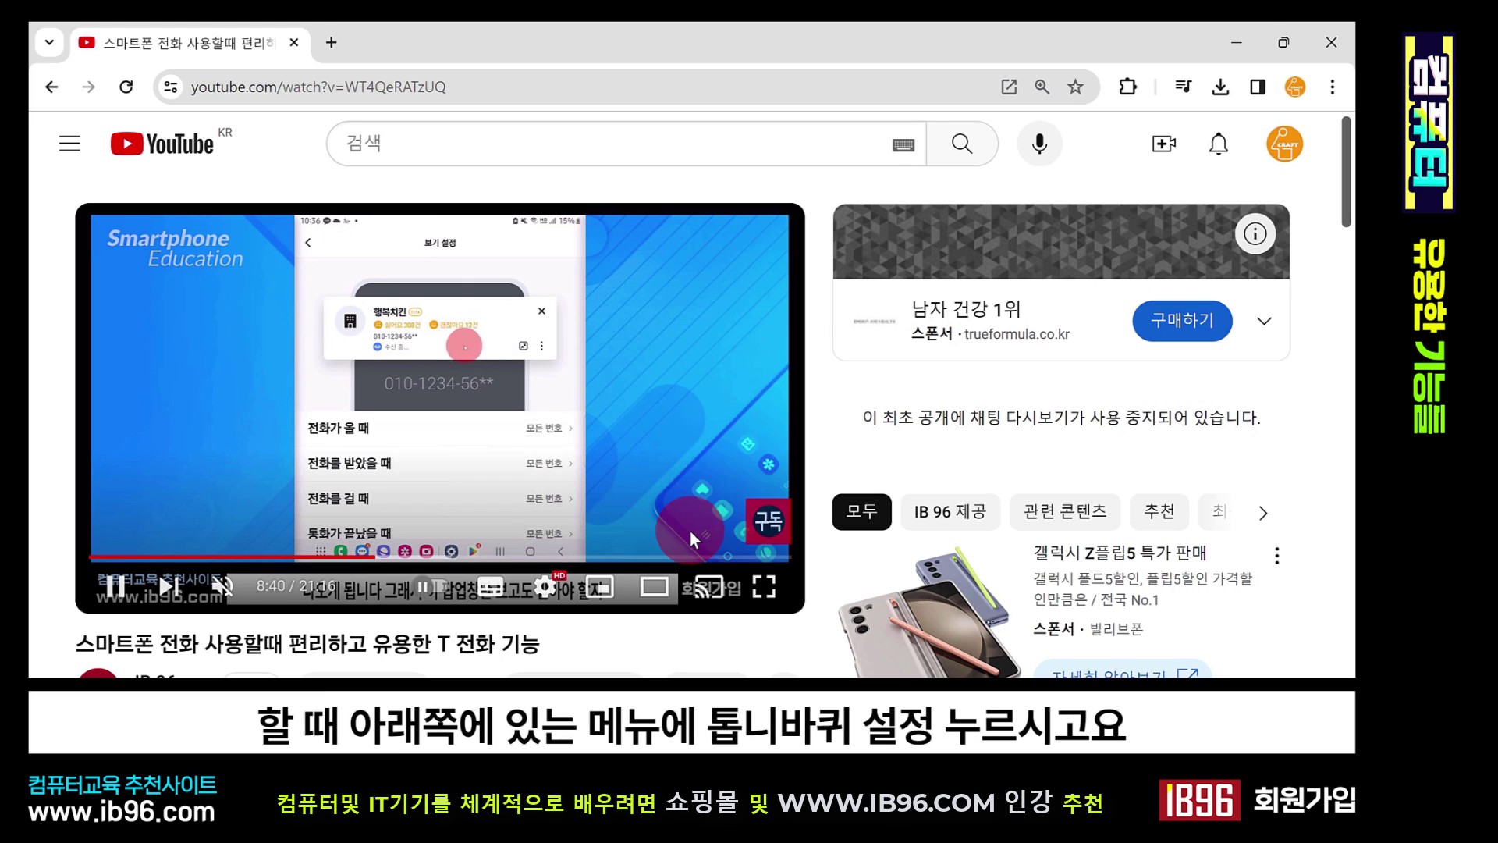
- View the 재생 속도 (playback speed) option in the video's settings, close them, and raise the speed in 0.25x increments
click(545, 589)
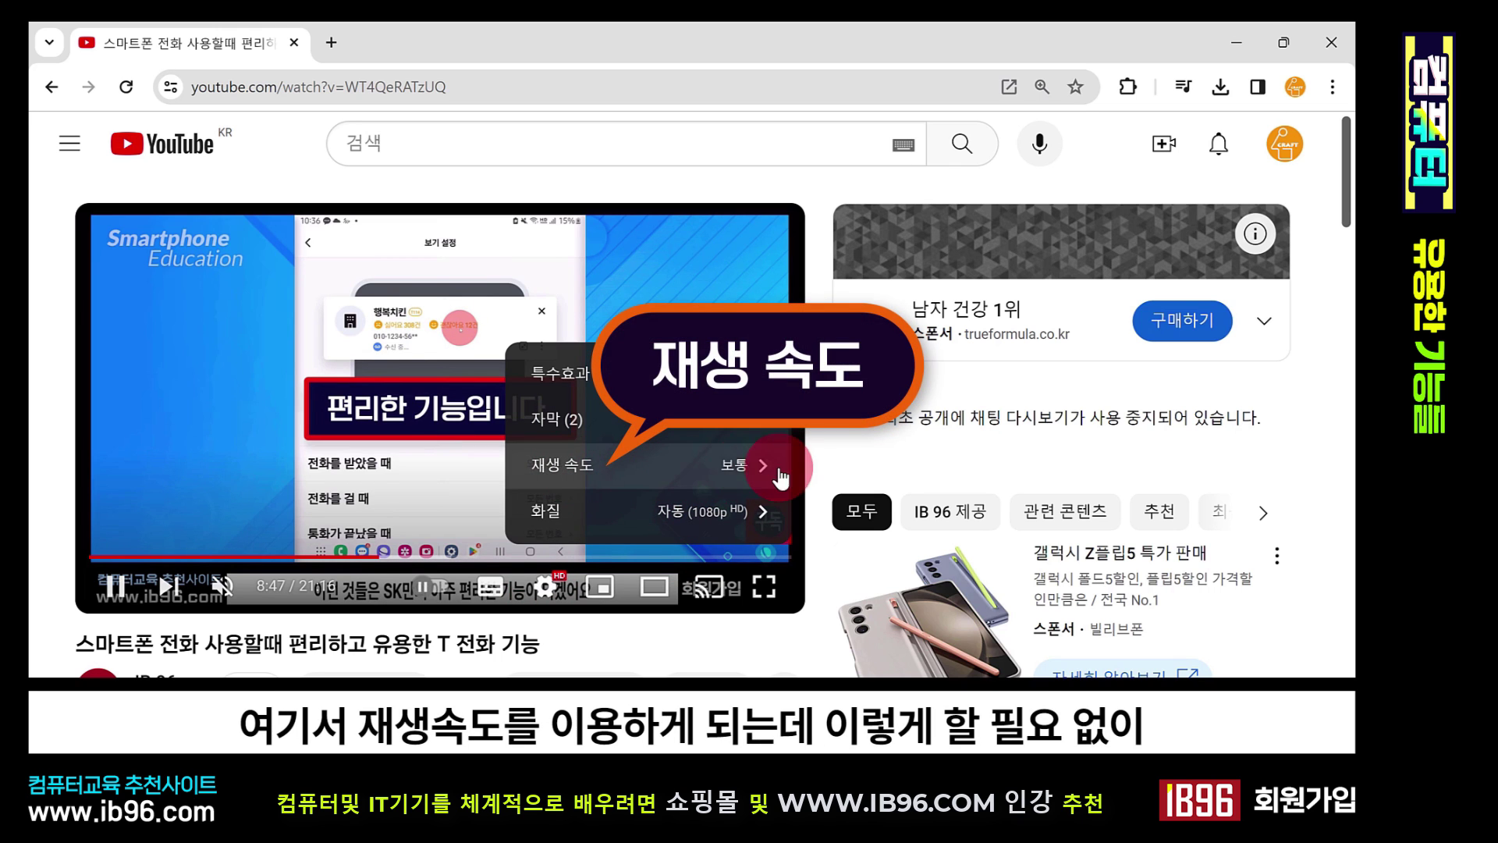
click(789, 178)
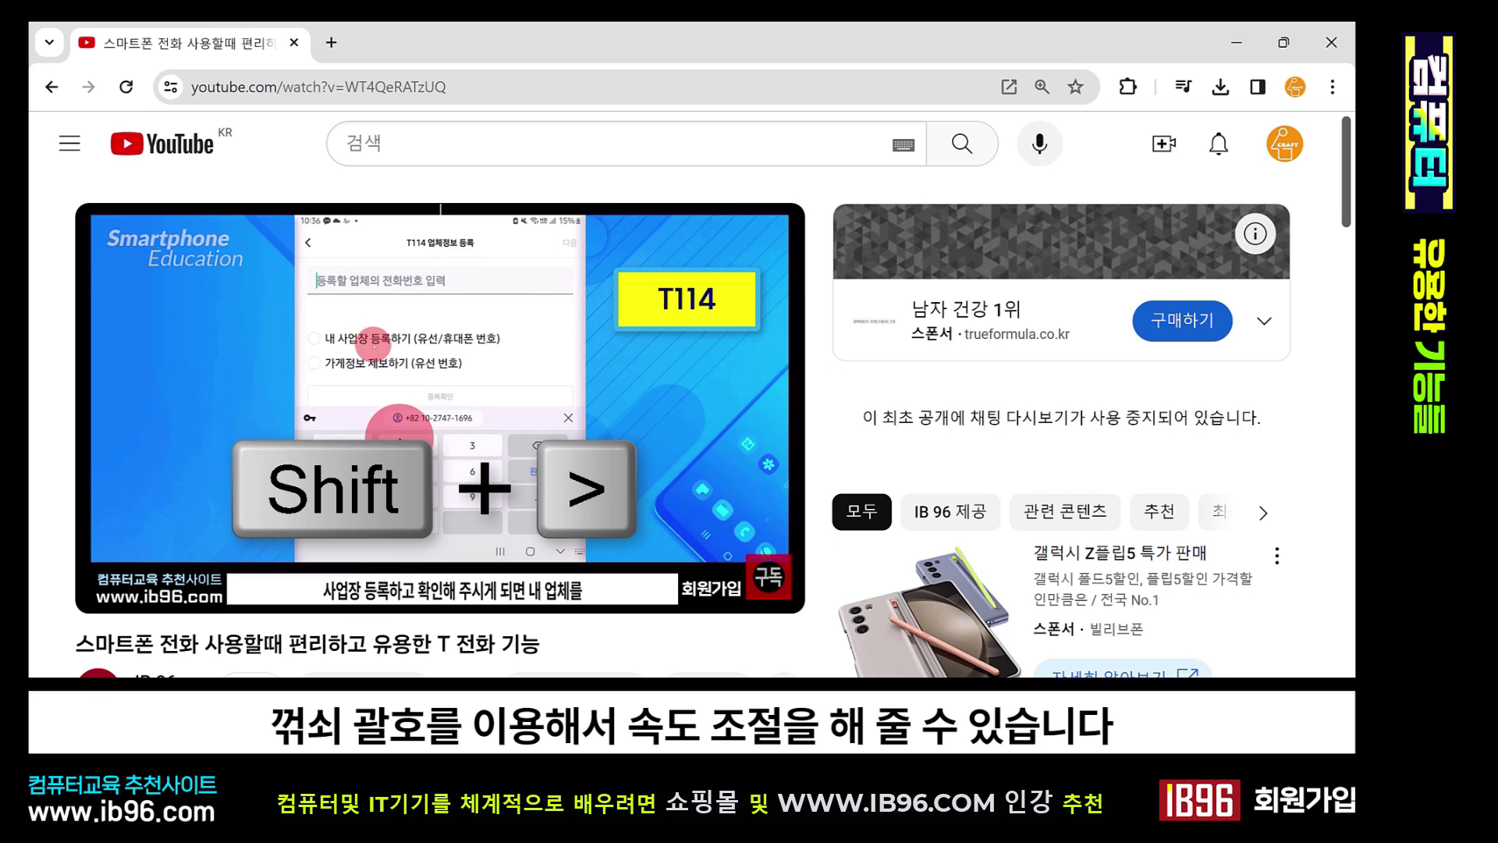
key(shift+period)
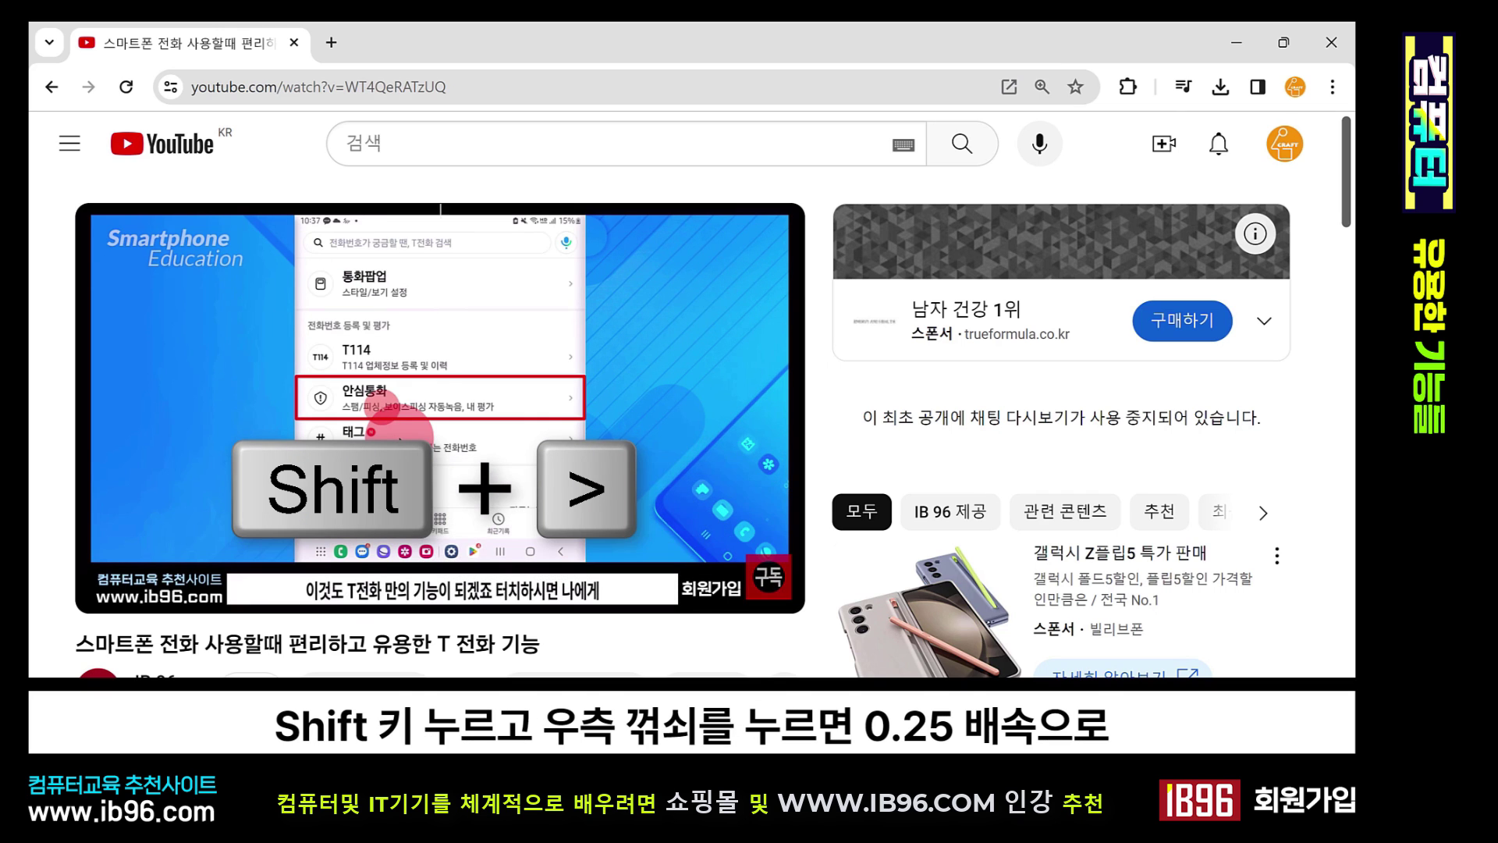
key(shift+period)
key(shift+period)
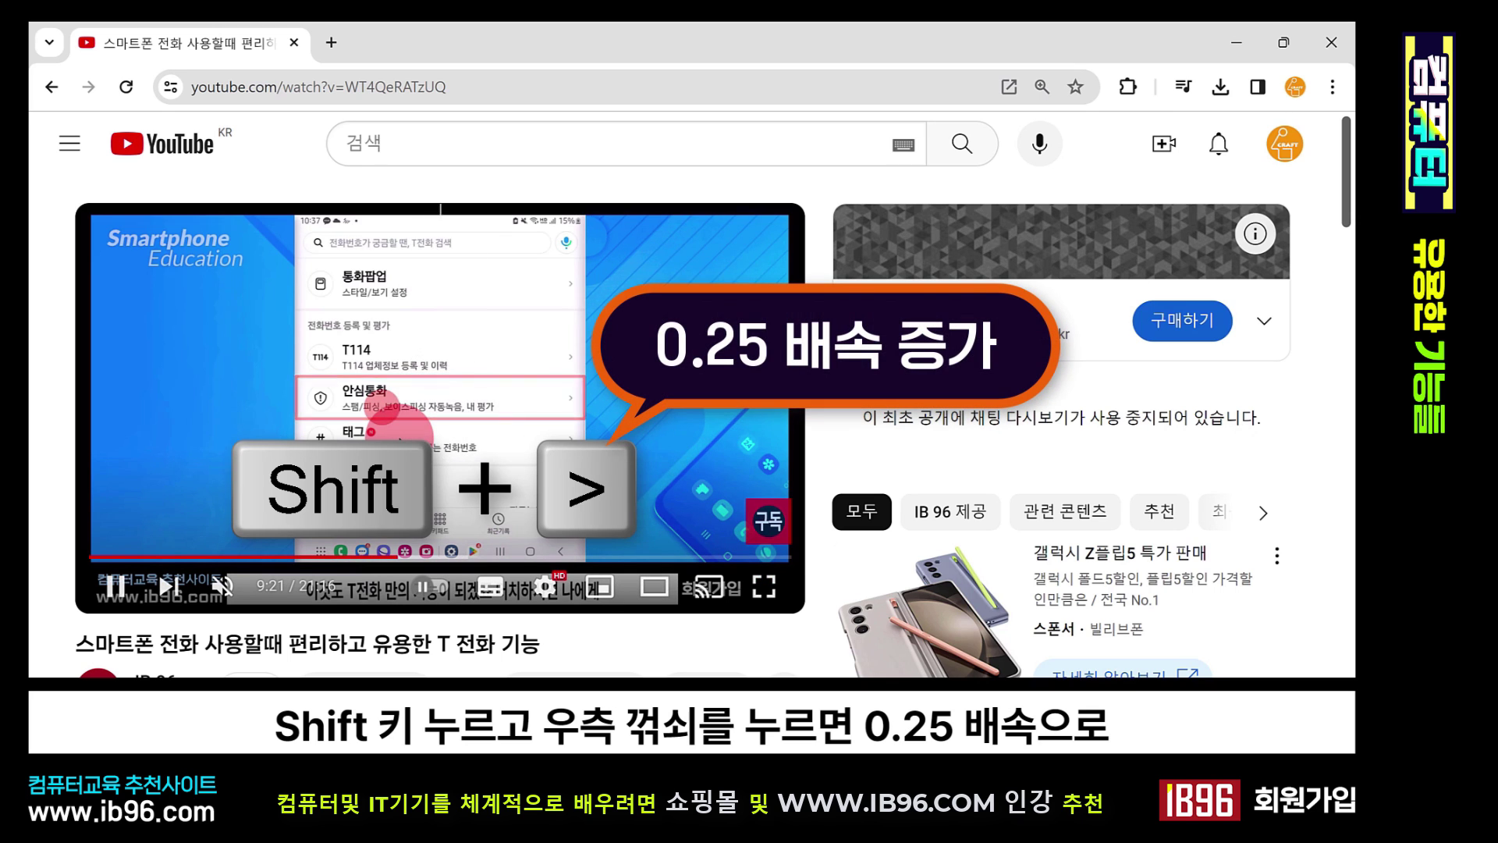
key(shift+period)
key(shift+period)
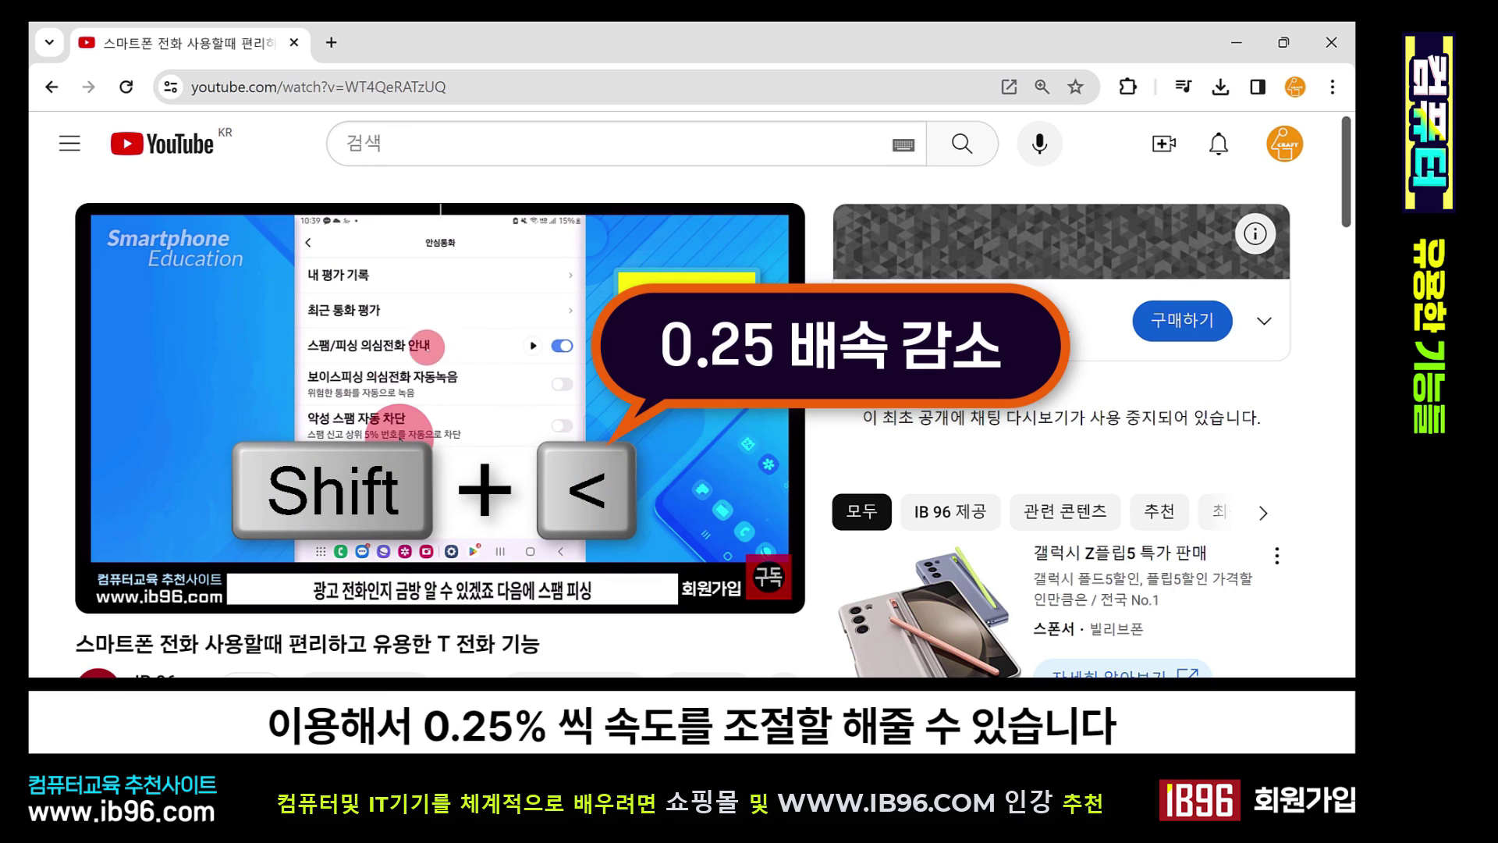
- Slow the video's playback to 0.75x in 0.25x increments and speed it up again
key(shift+comma)
key(shift+comma)
key(shift+comma)
key(shift+comma)
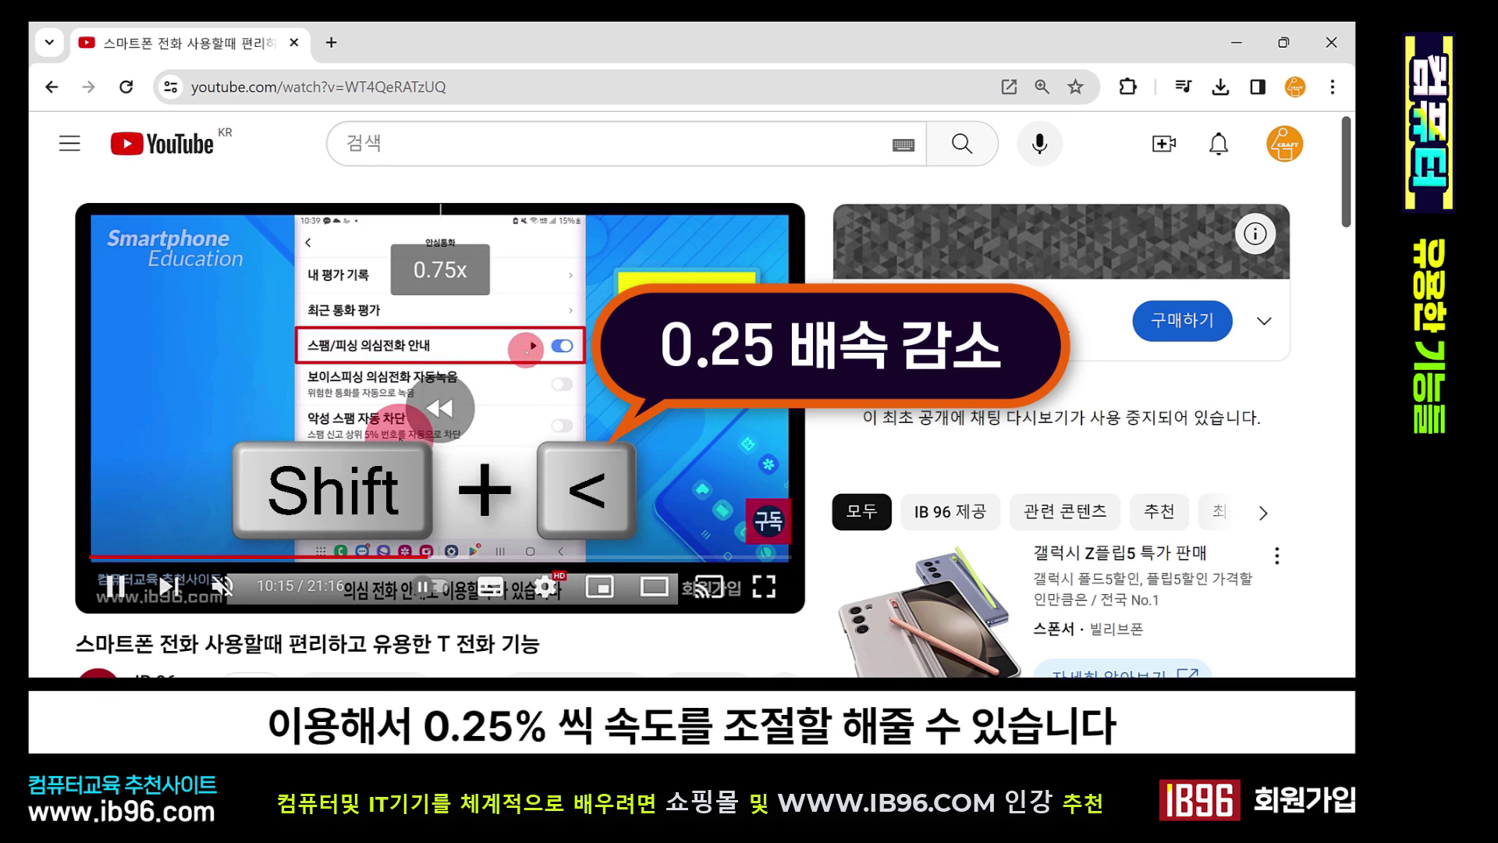
key(shift+period)
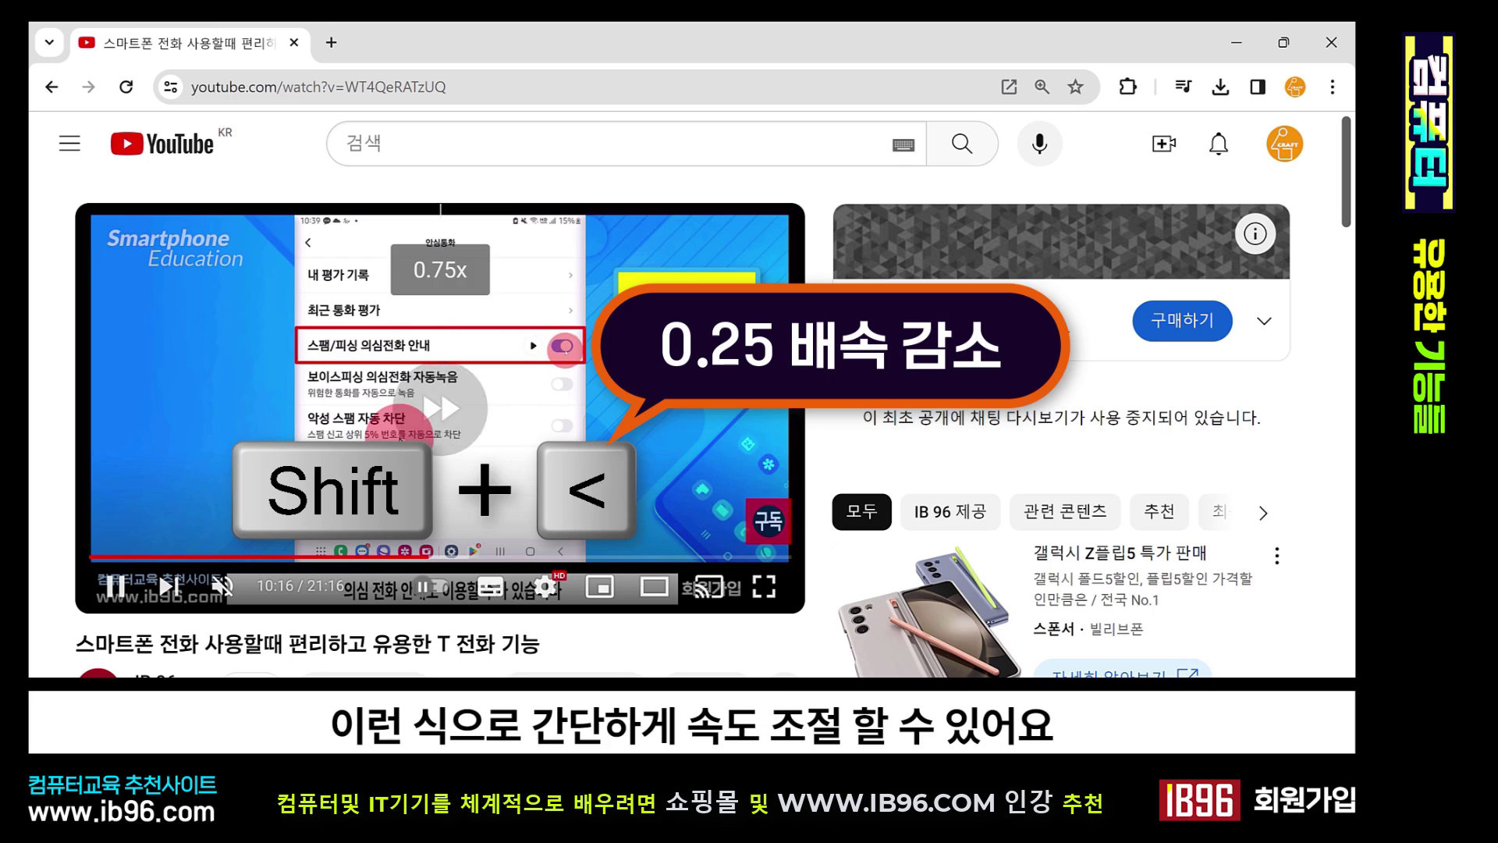
key(shift+period)
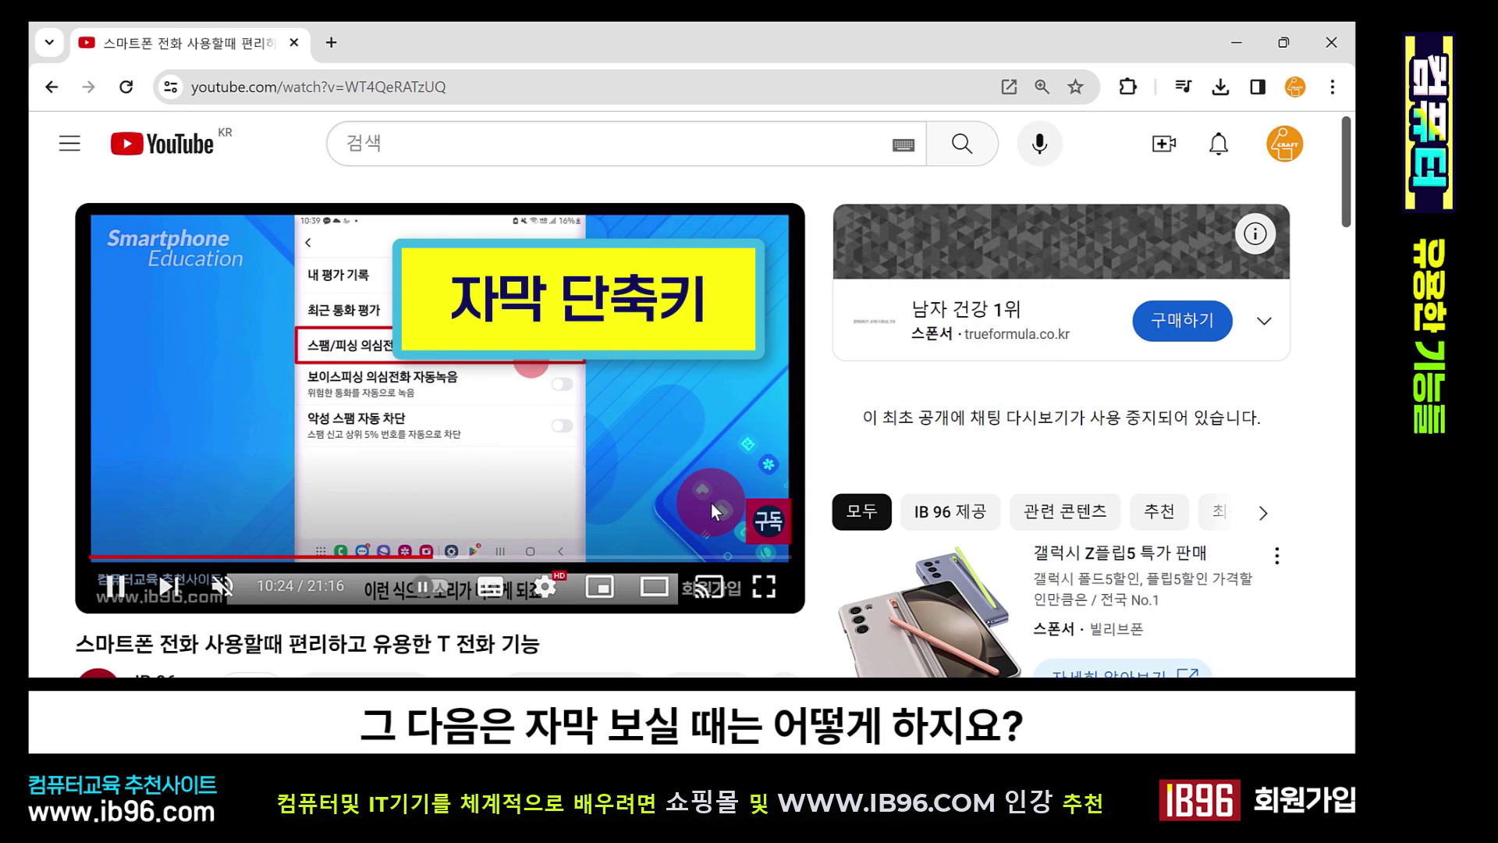
- Toggle the video's subtitles (자막)
click(493, 602)
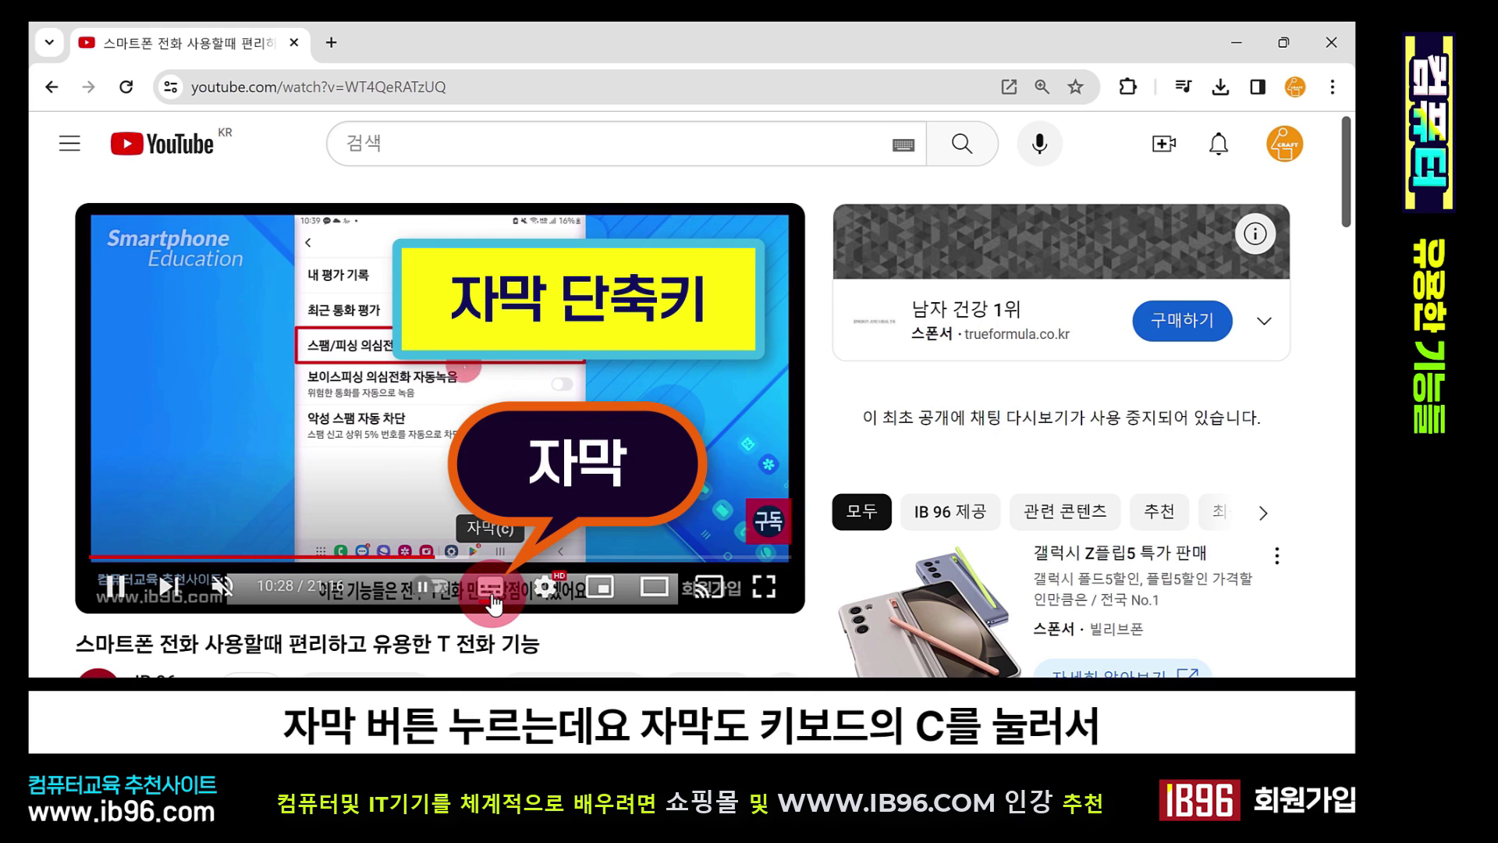
click(1135, 515)
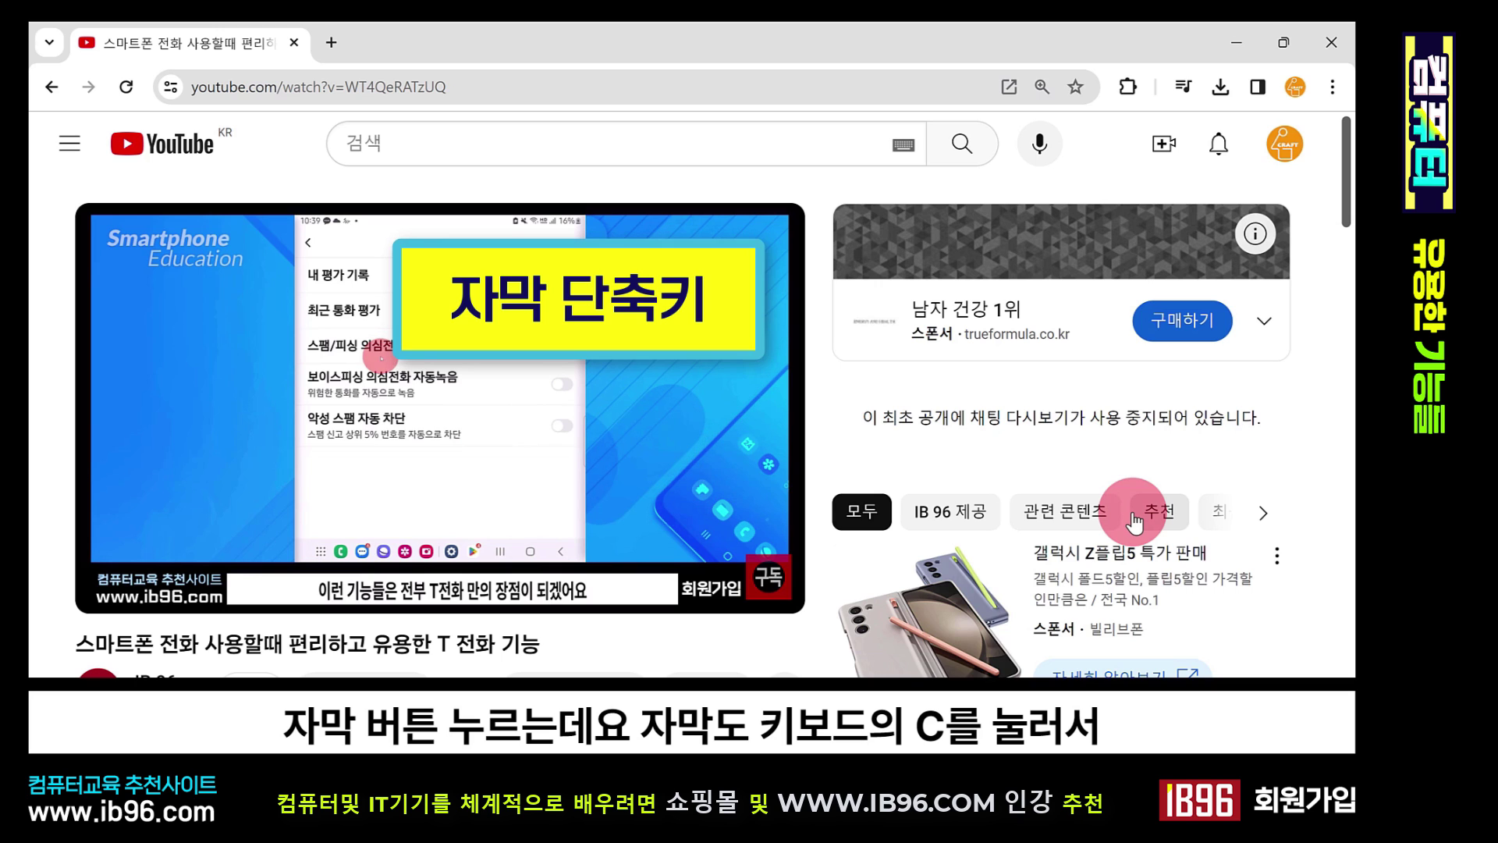
key(c)
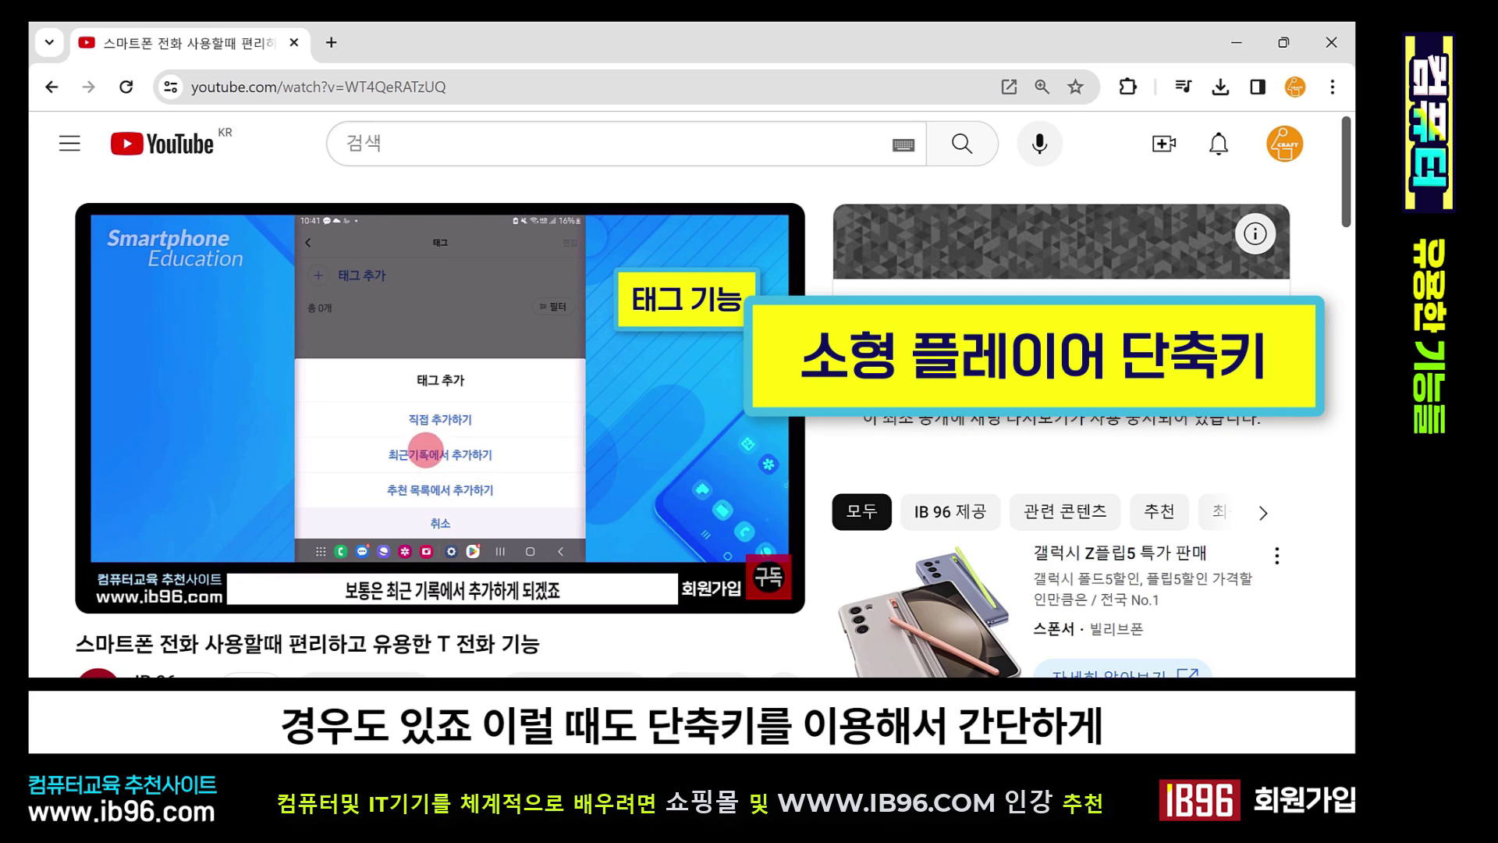
- Shrink the playing video into the mini player, browse the IB 96 channel page behind it, and restore the full player
mouse_move(654, 340)
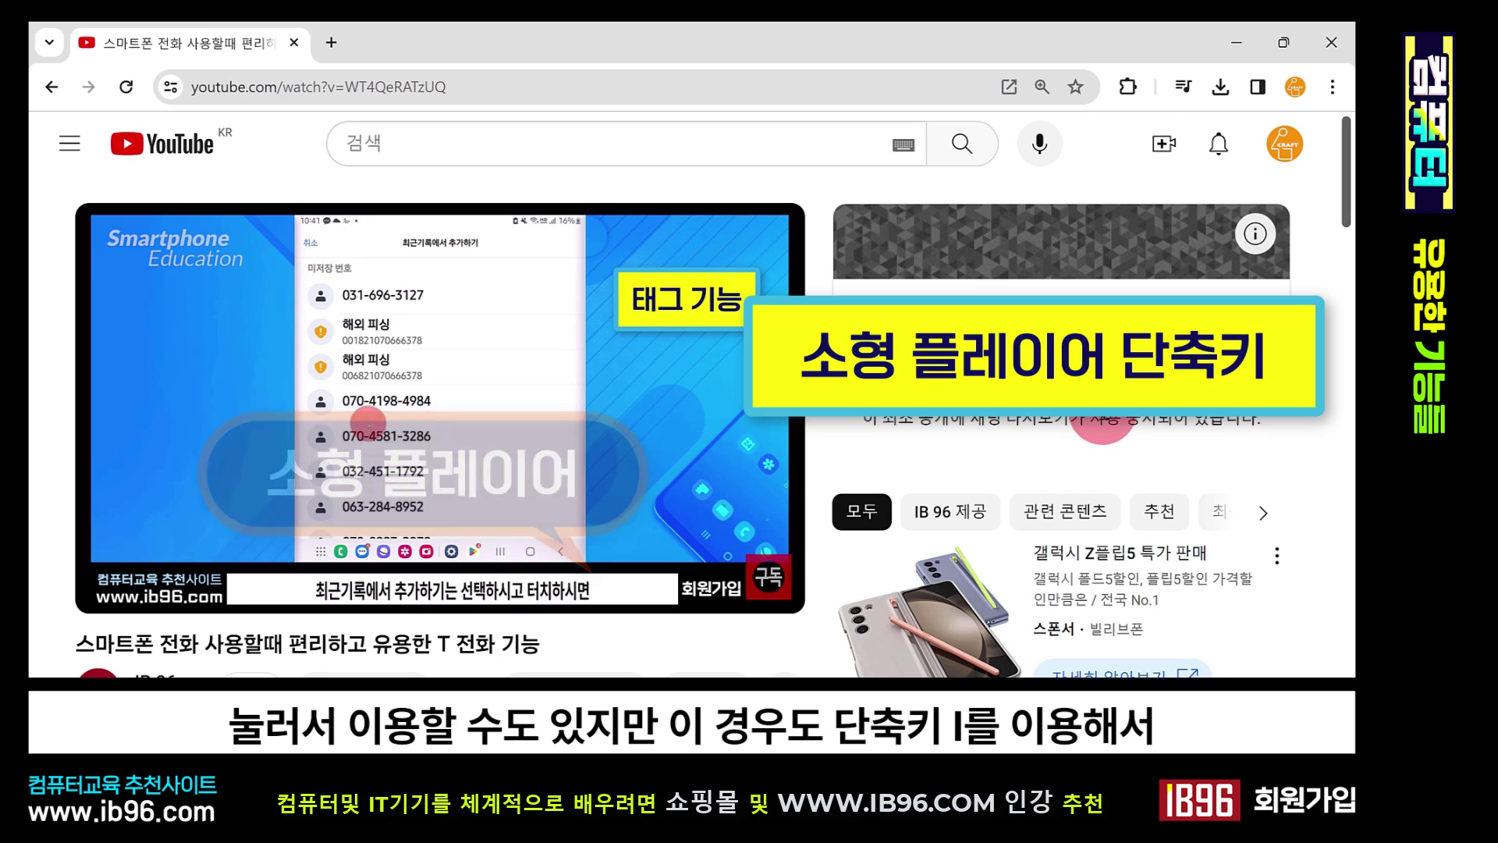
key(i)
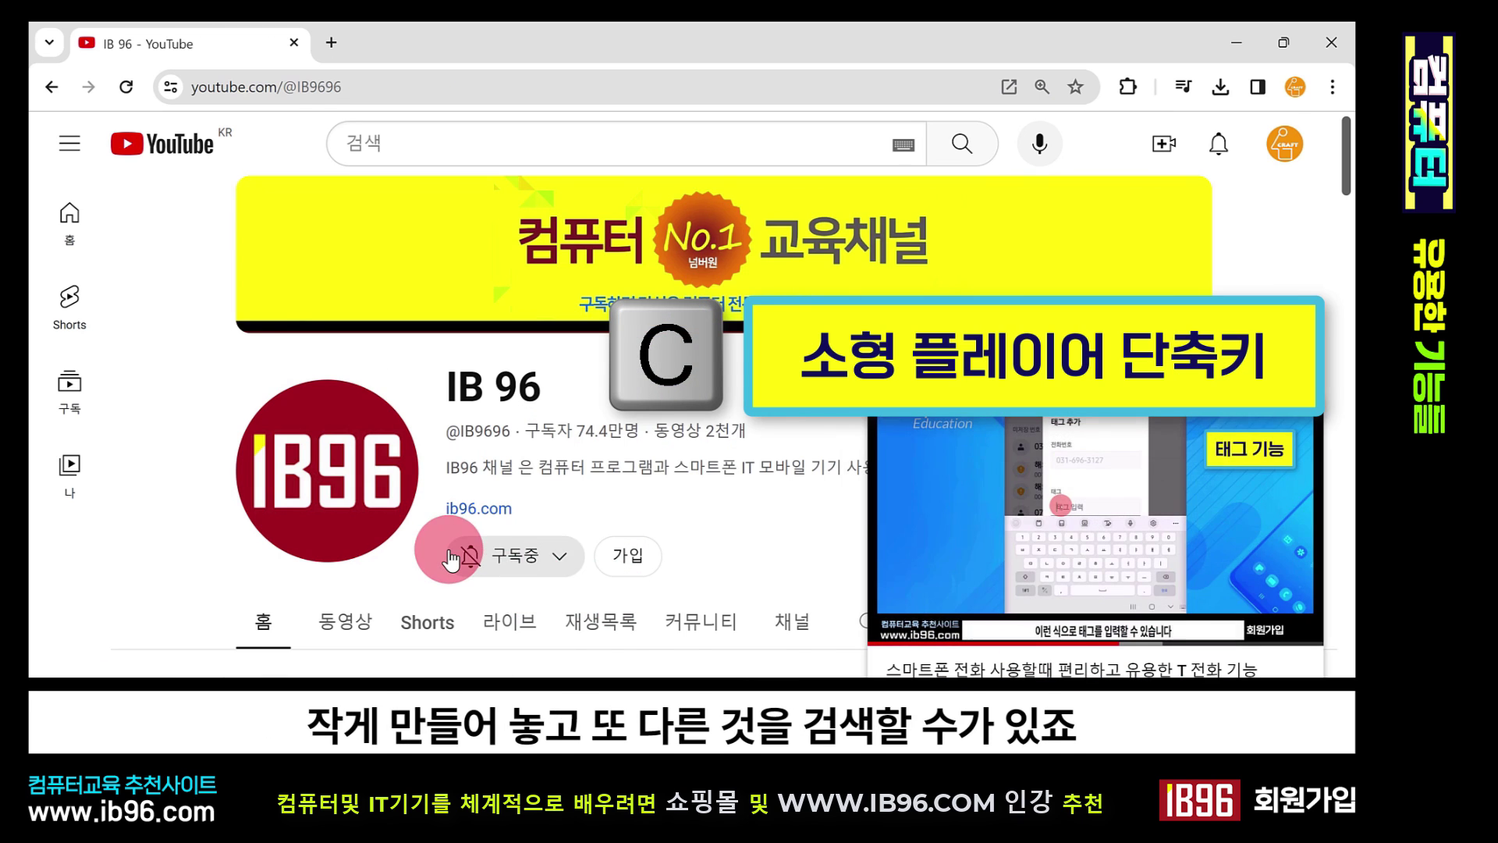
scroll(450, 556, down, 9)
scroll(449, 556, up, 5)
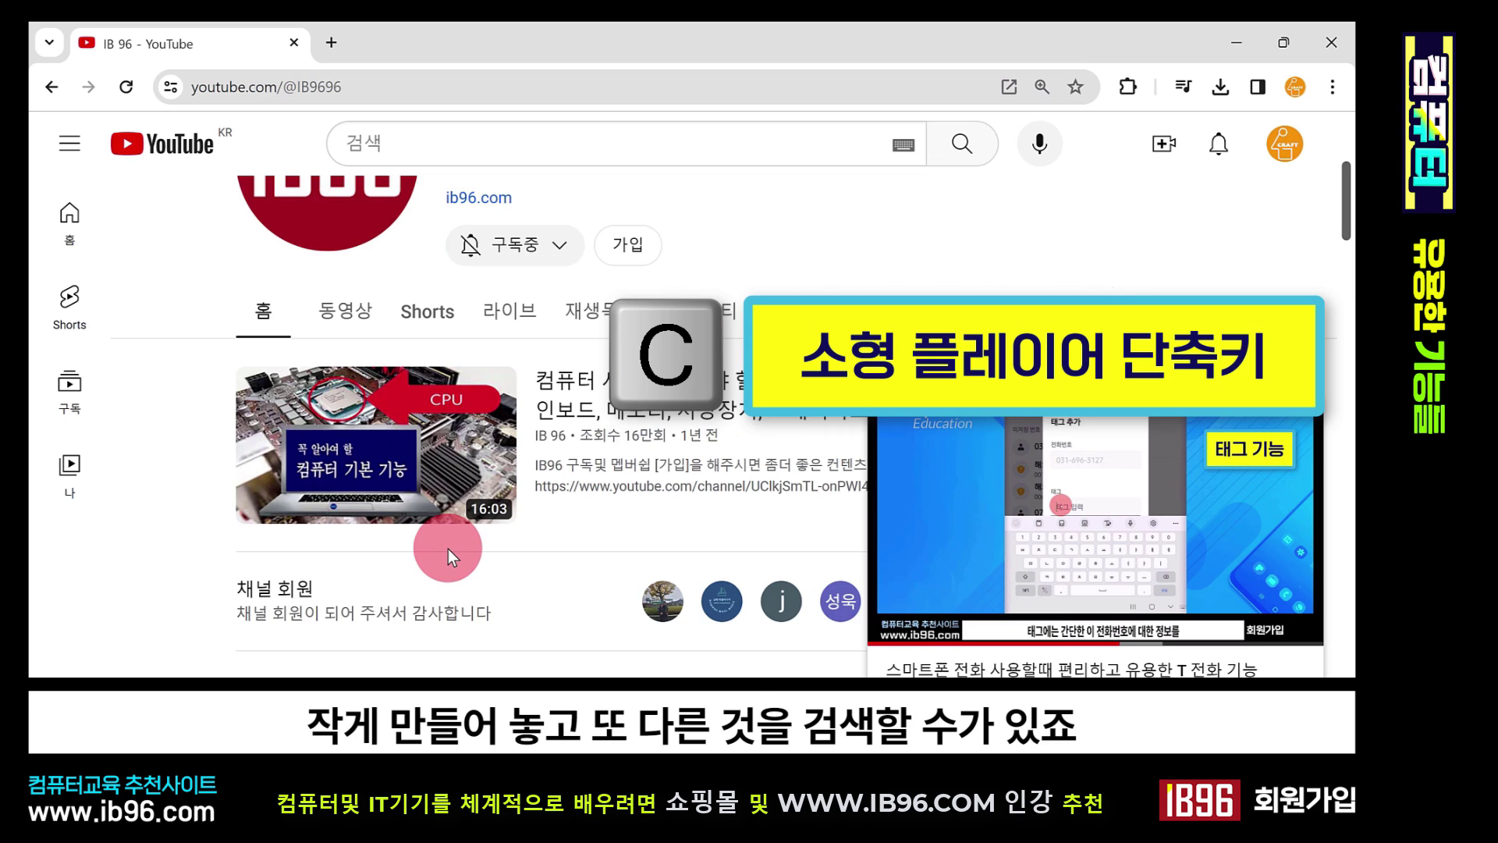
scroll(448, 549, up, 4)
key(i)
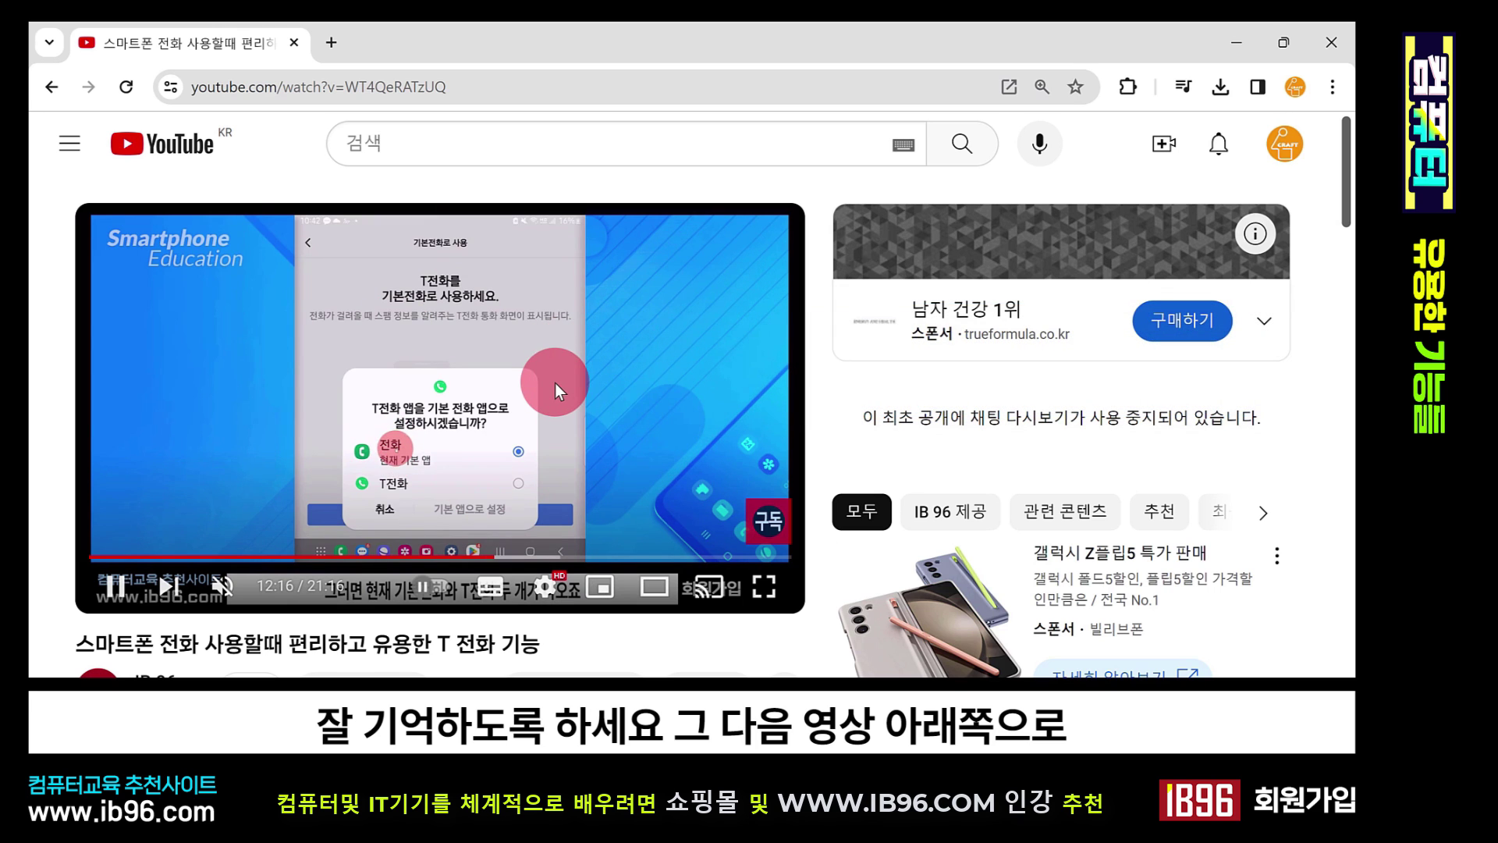
- Expand the video's description (더보기) and show its transcript (스크립트 표시)
scroll(554, 382, down, 4)
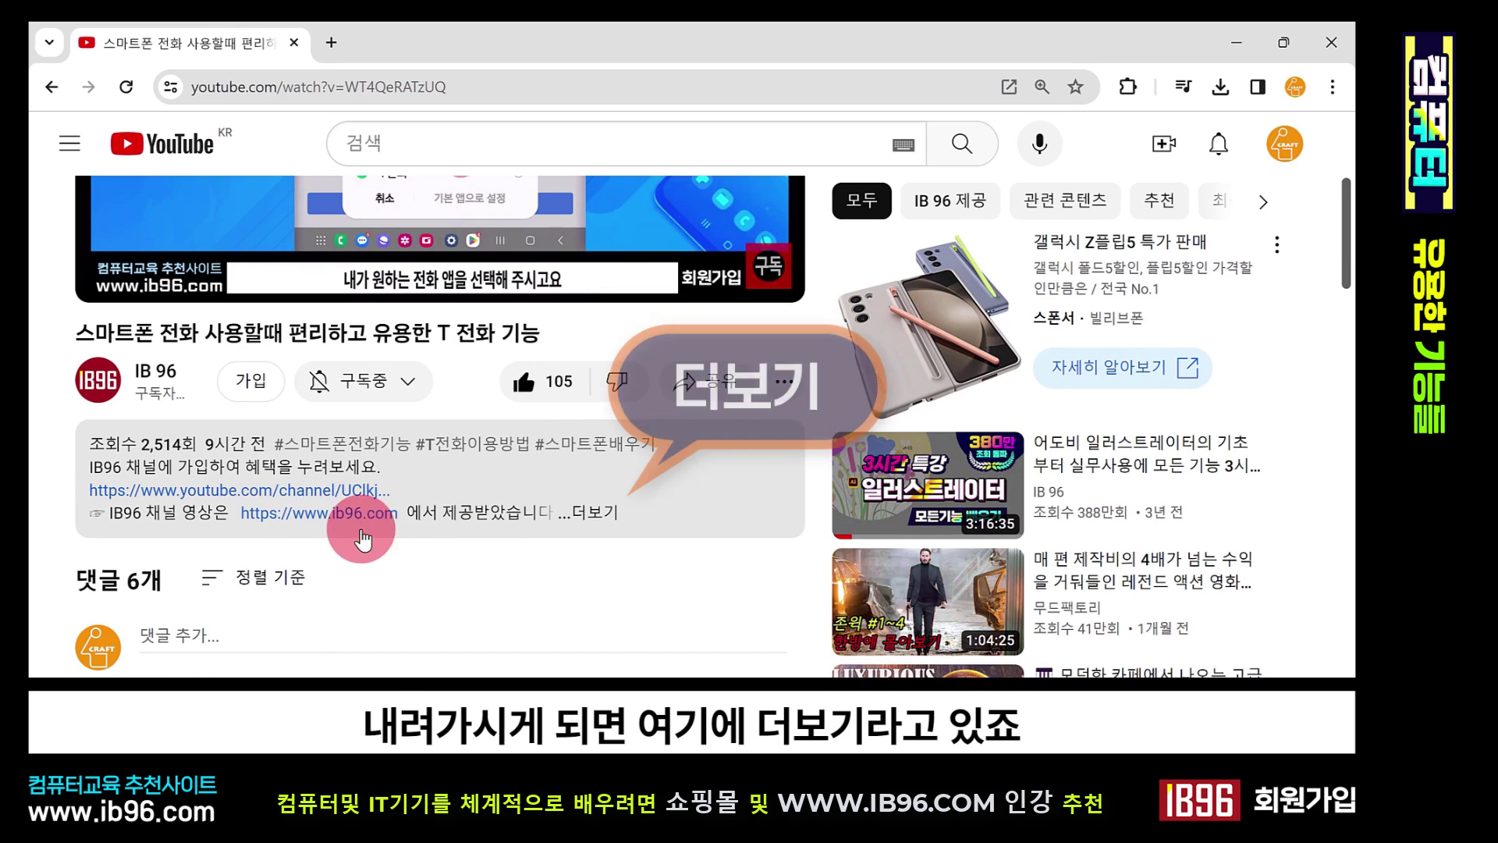
click(593, 512)
scroll(593, 508, down, 8)
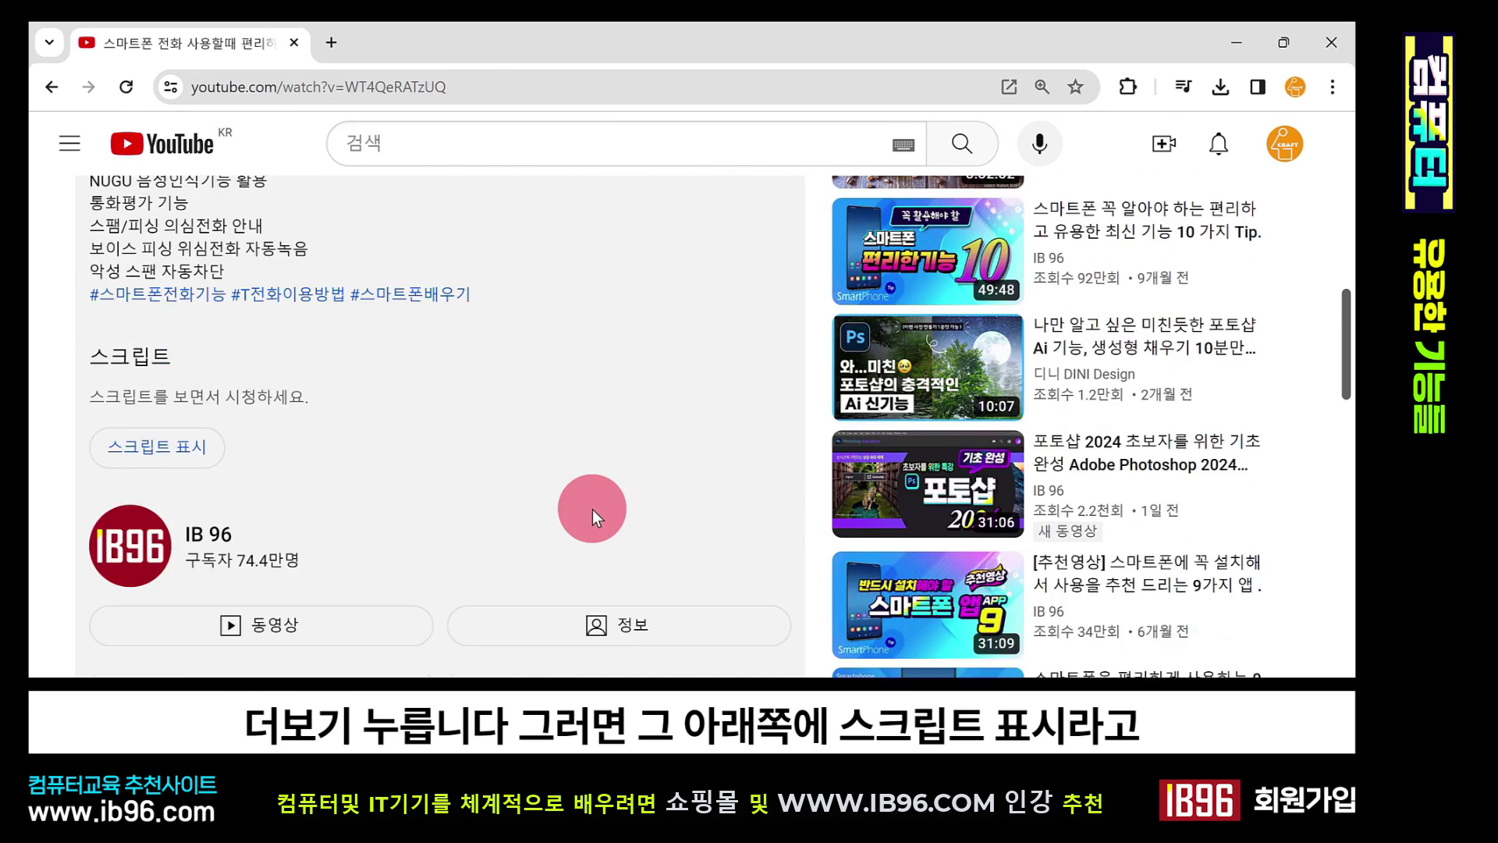
scroll(592, 509, down, 2)
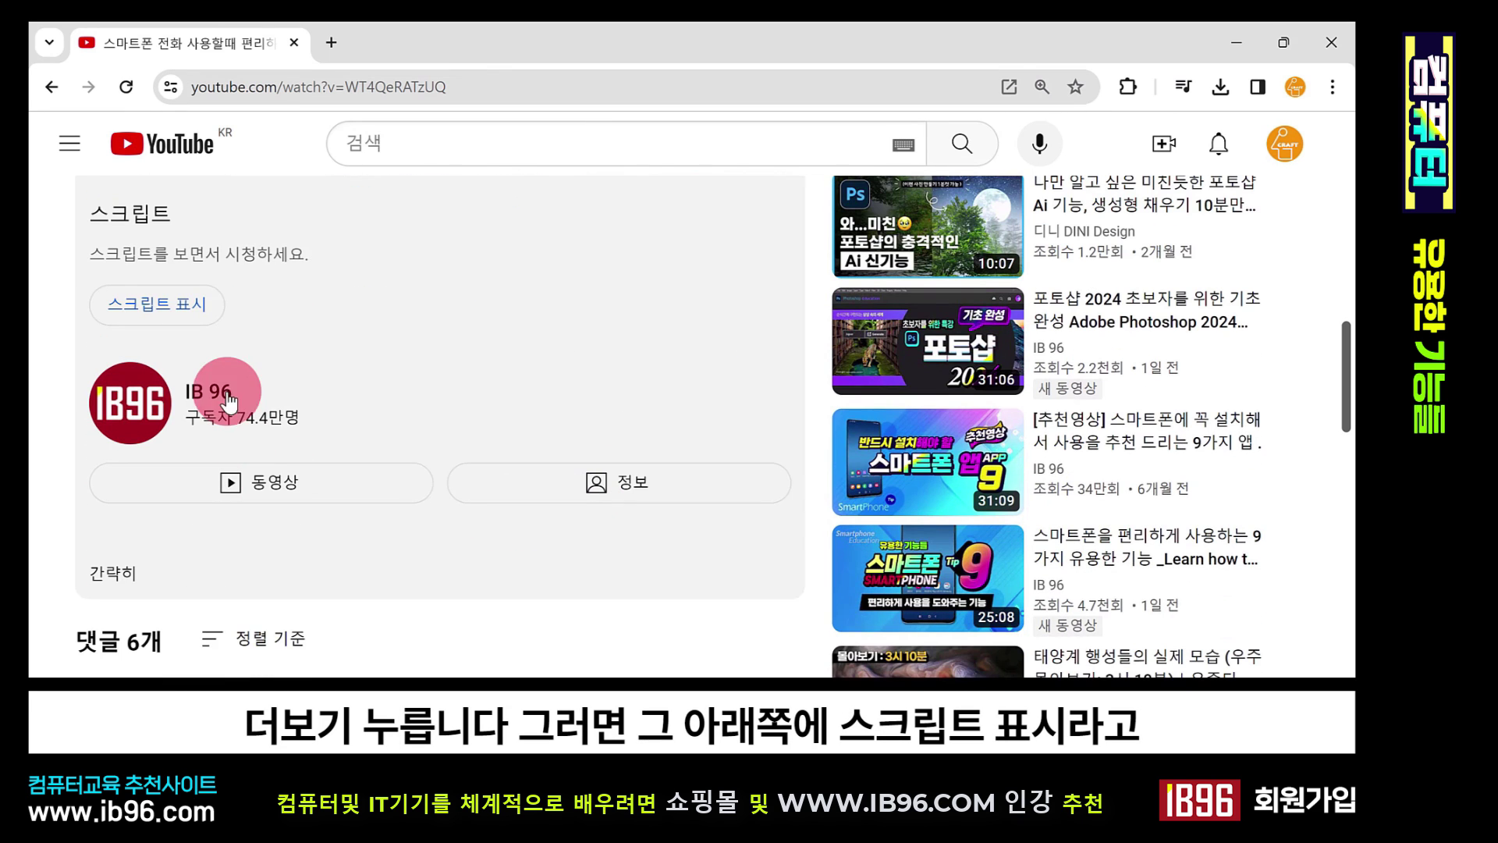
click(173, 320)
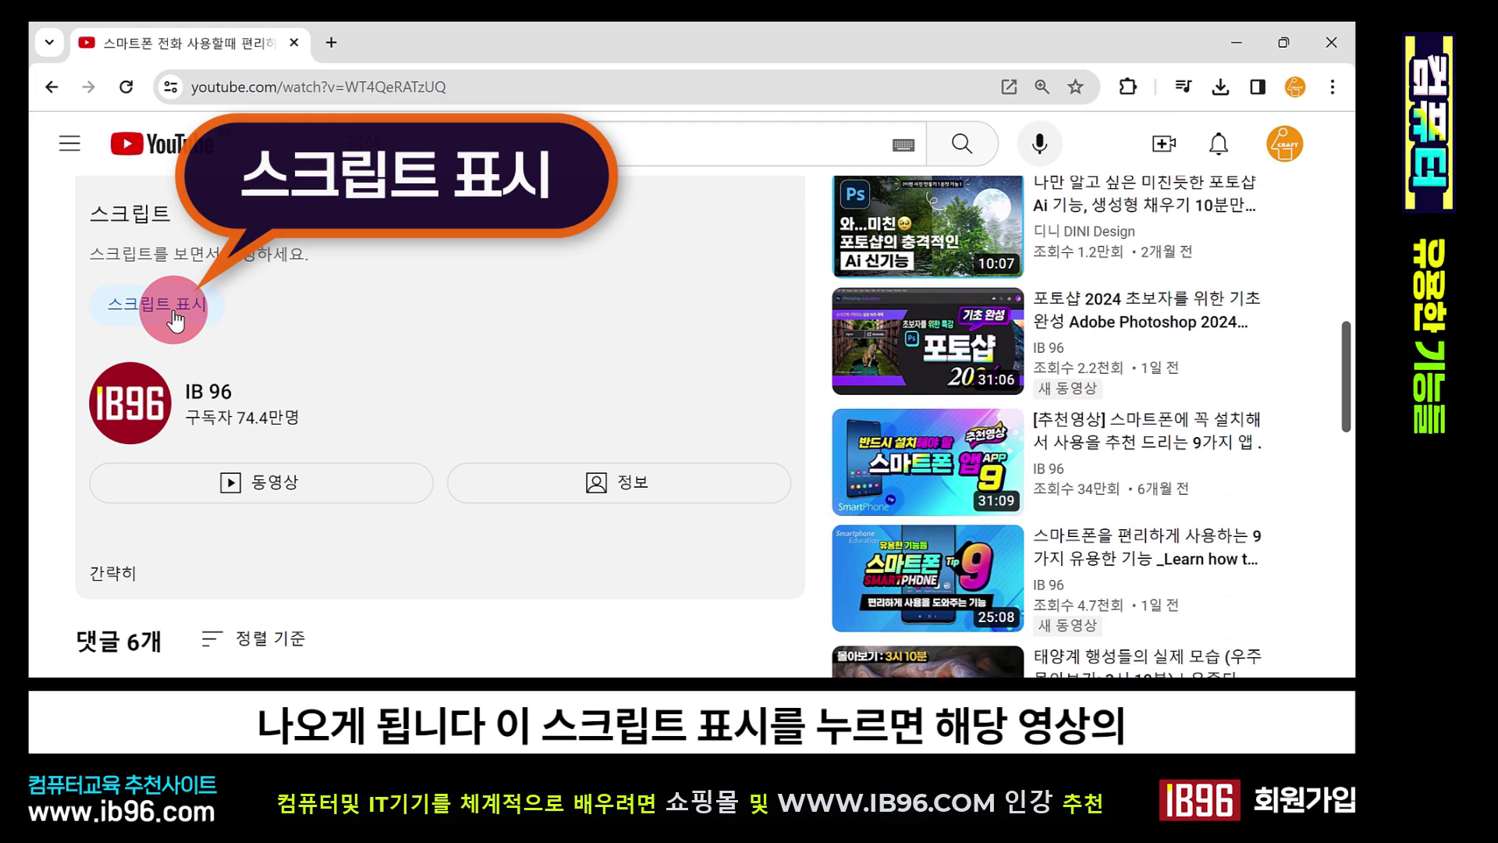
scroll(691, 353, up, 2)
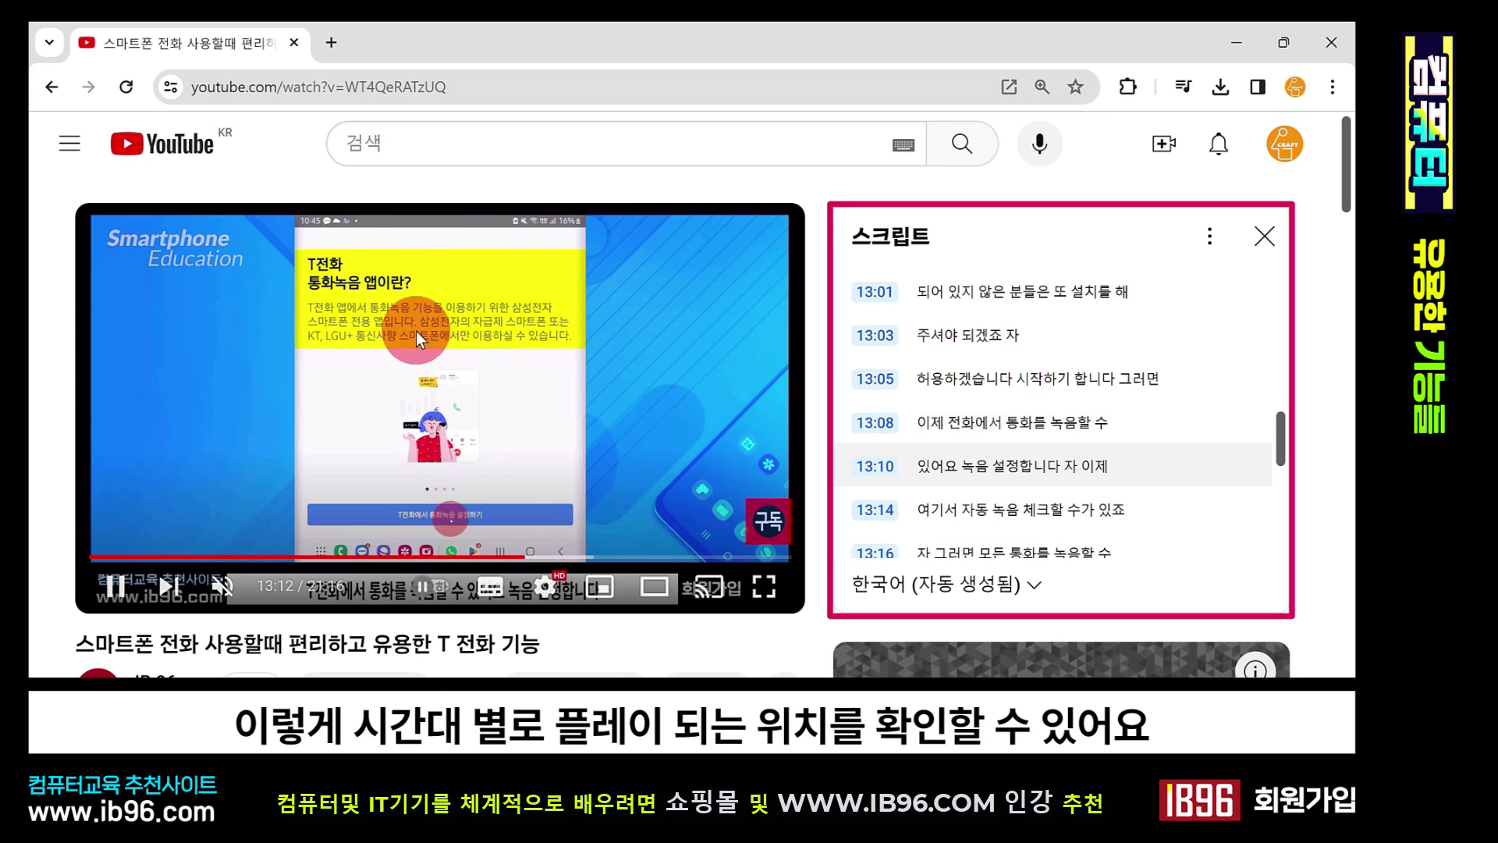
- Find the voice recognition (음성 인식) line at 3:58 in the transcript and jump the video to it
click(971, 511)
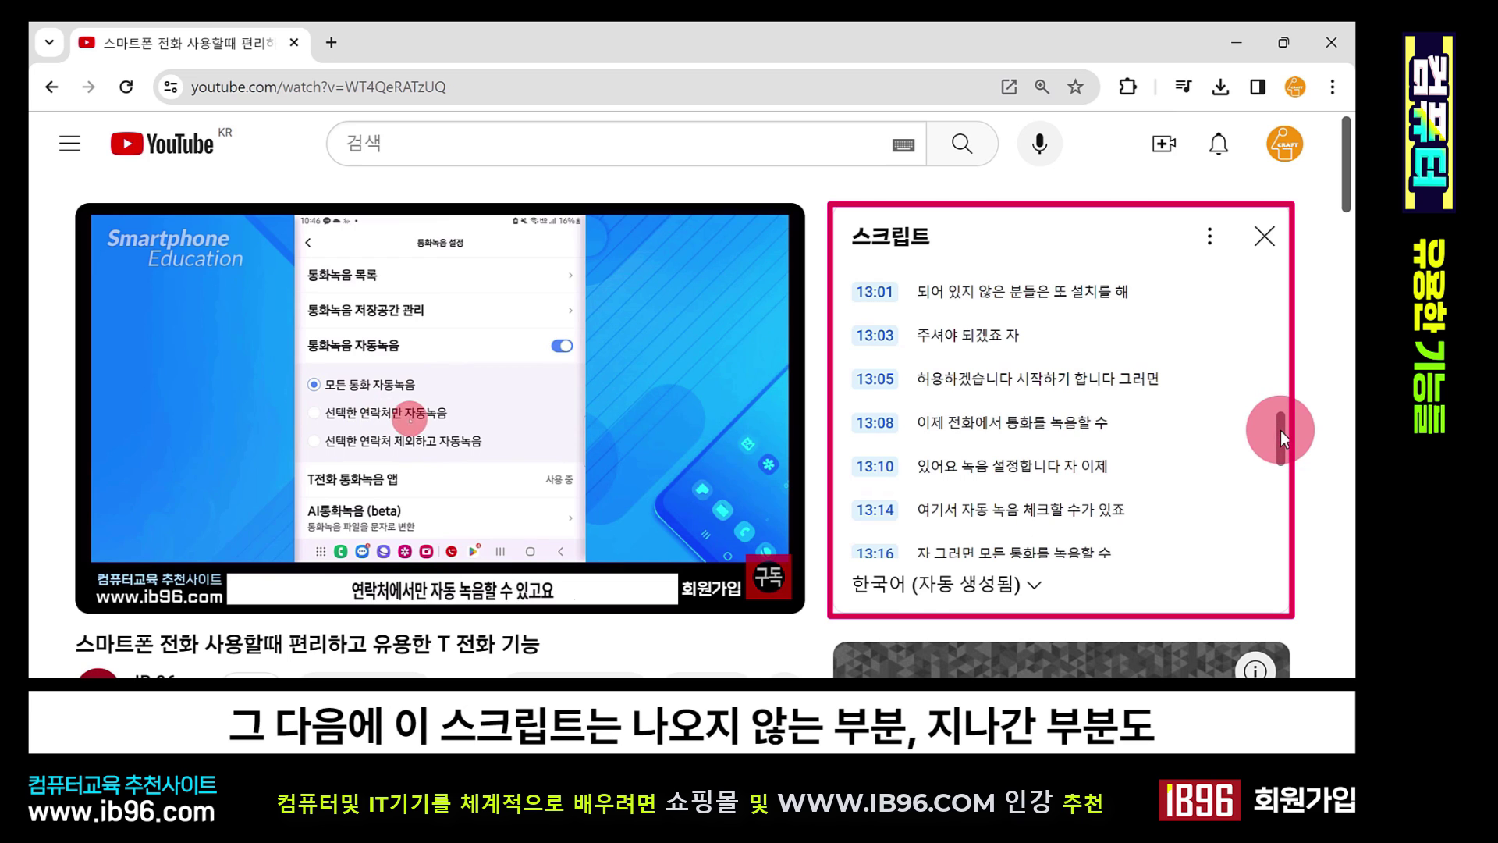
drag(1281, 439, 1280, 508)
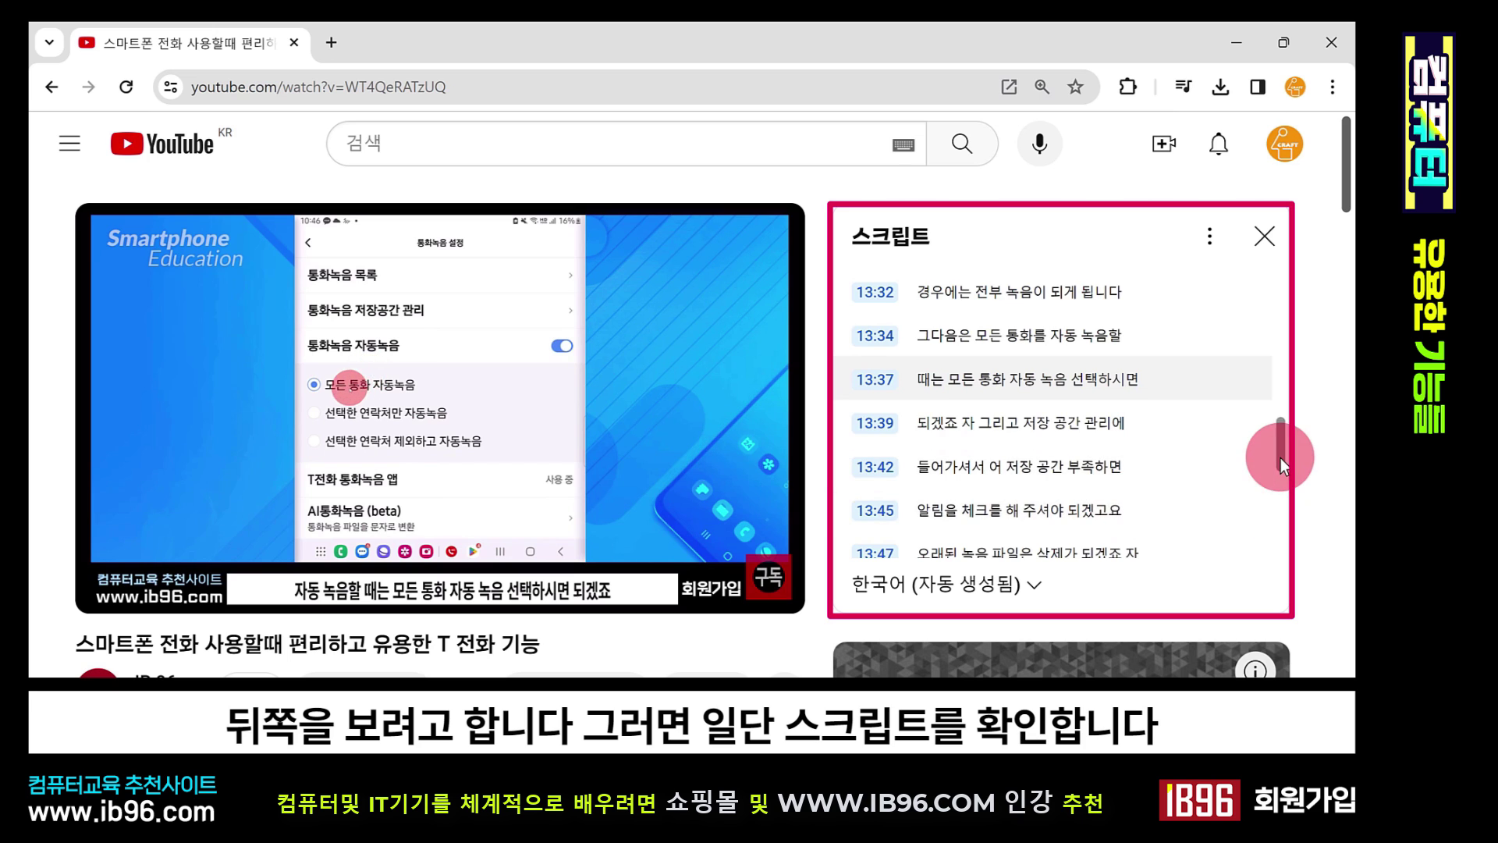
drag(1280, 457, 1274, 353)
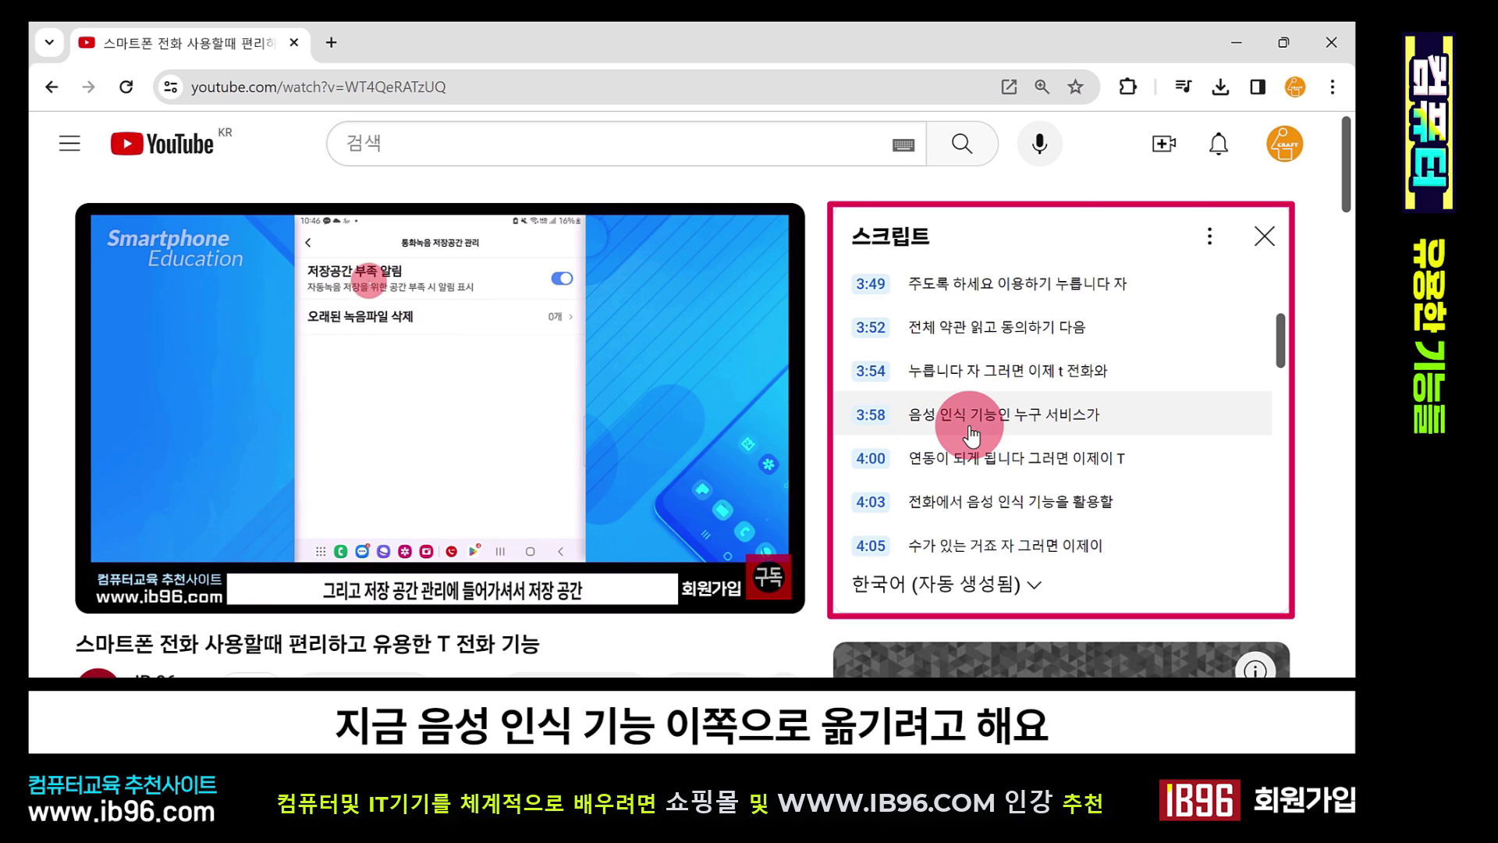
click(870, 416)
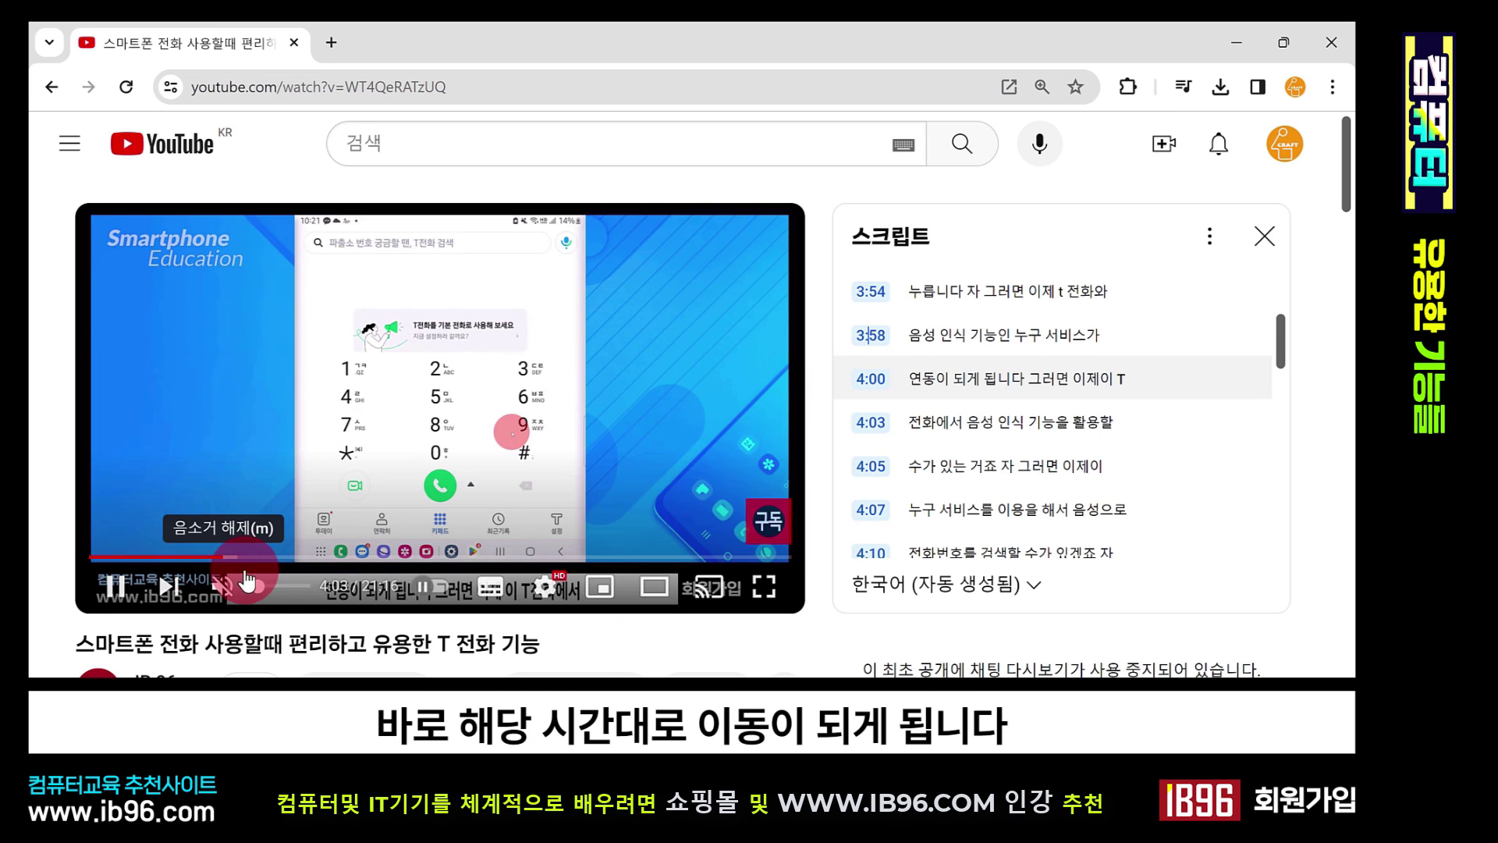
- Jump the video to the 8:29 transcript line and on to a line near the transcript's end
scroll(971, 490, down, 4)
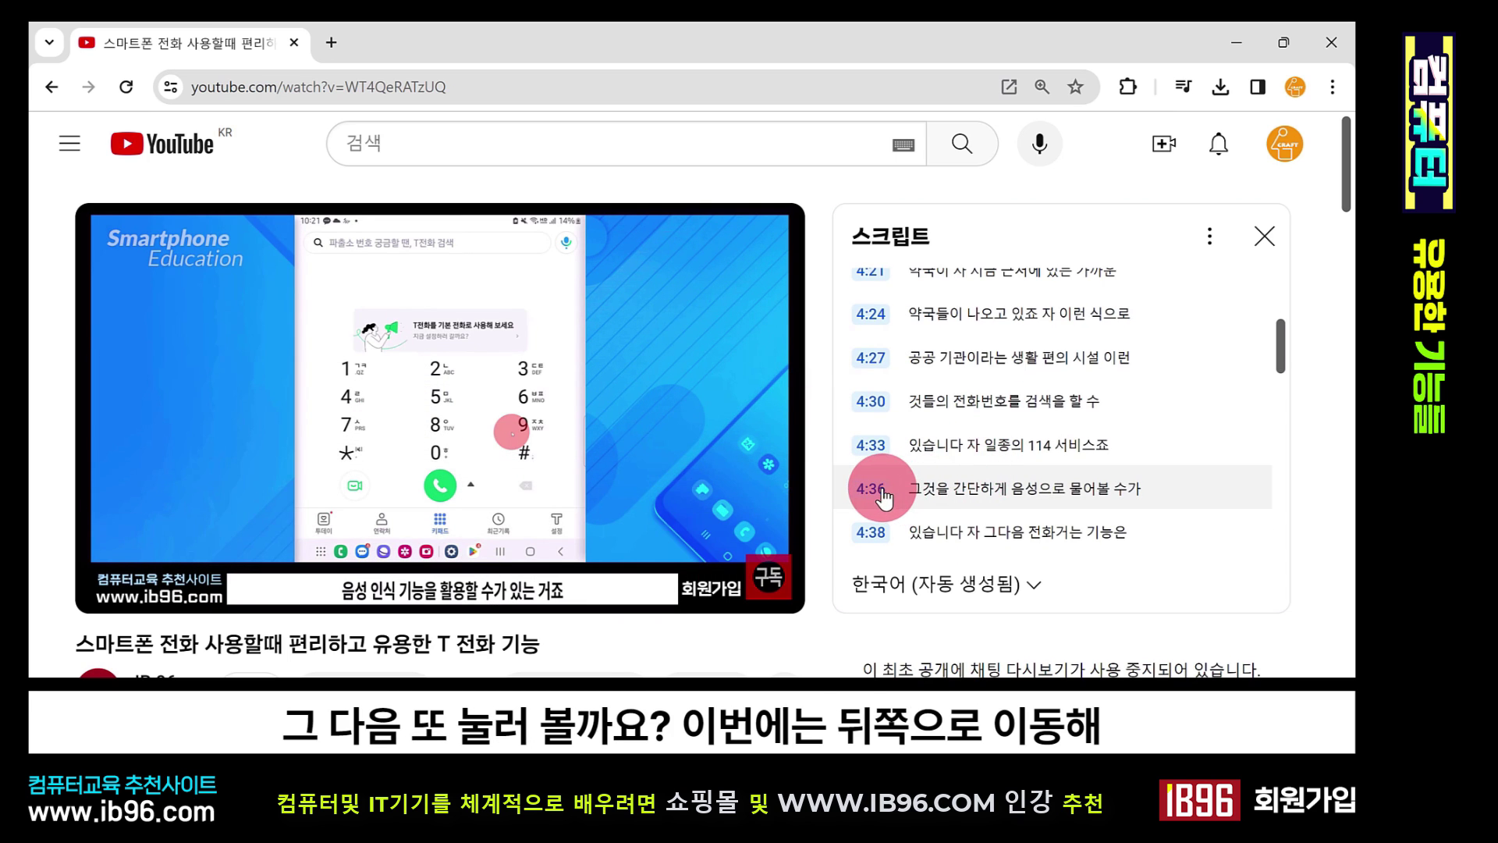
scroll(884, 497, down, 20)
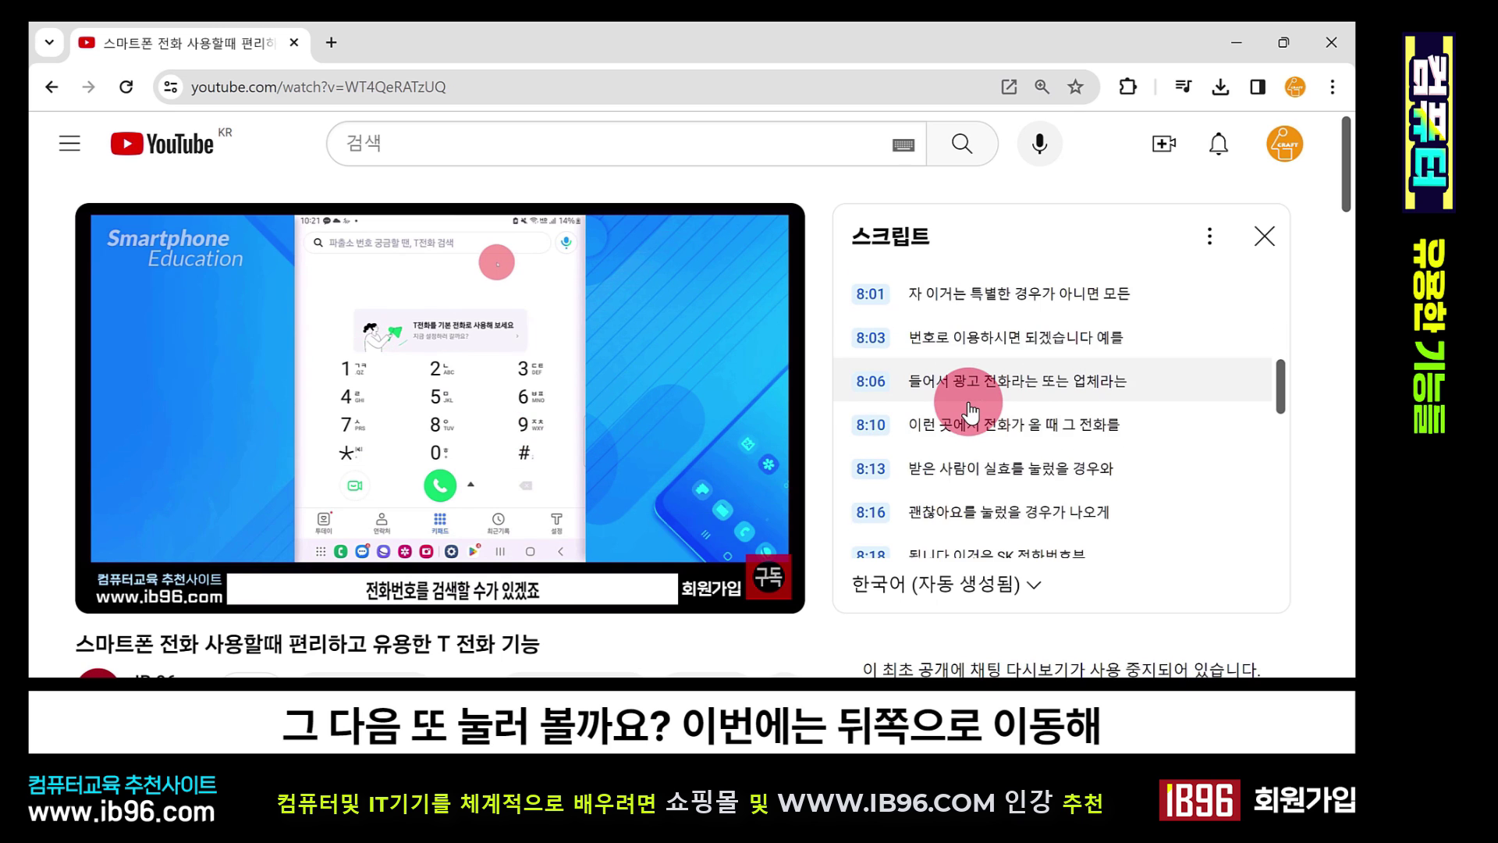
scroll(971, 411, down, 4)
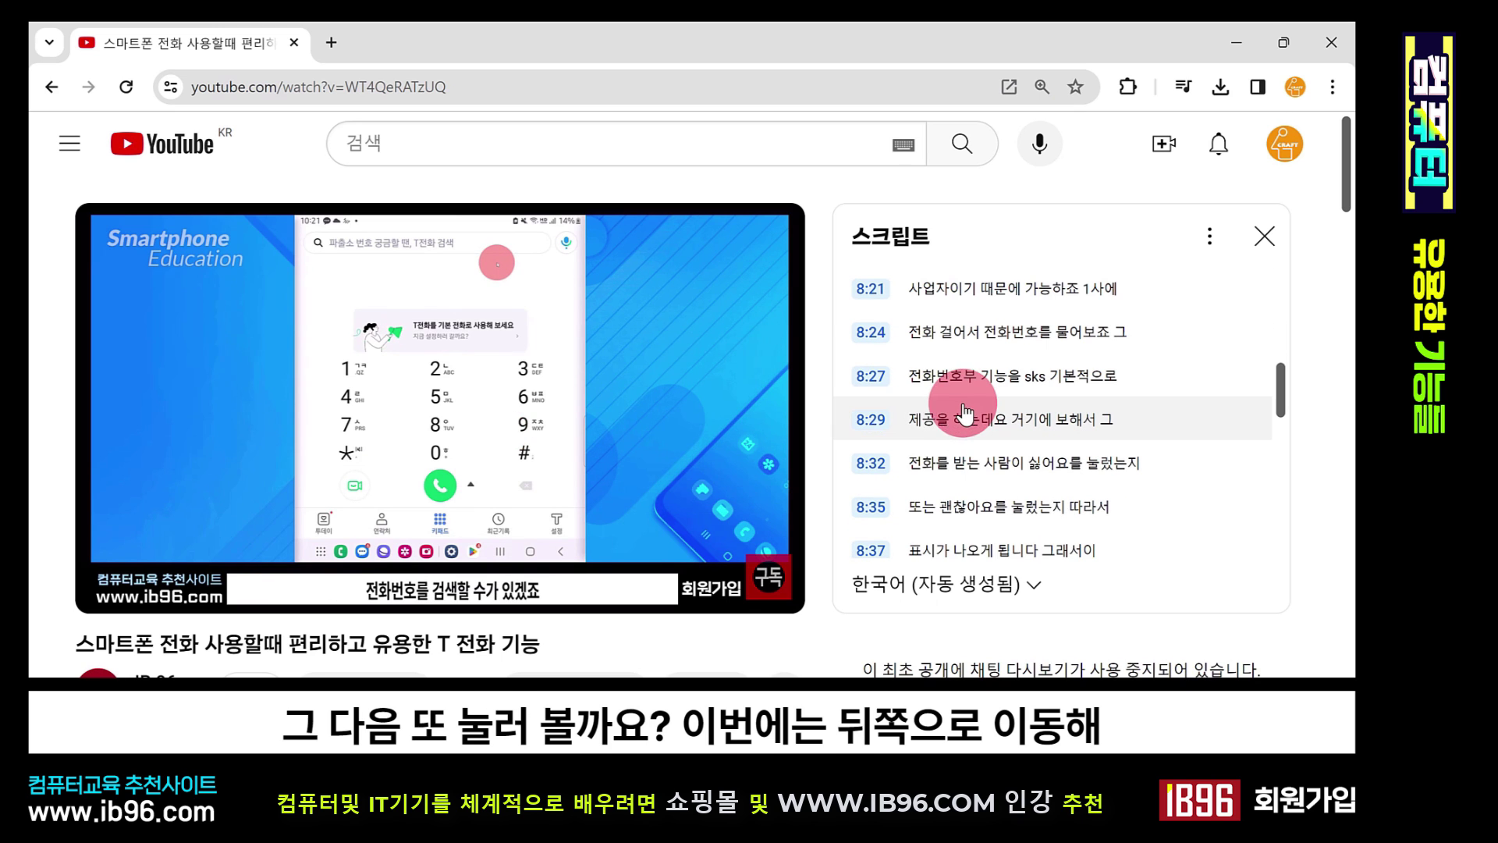
click(870, 425)
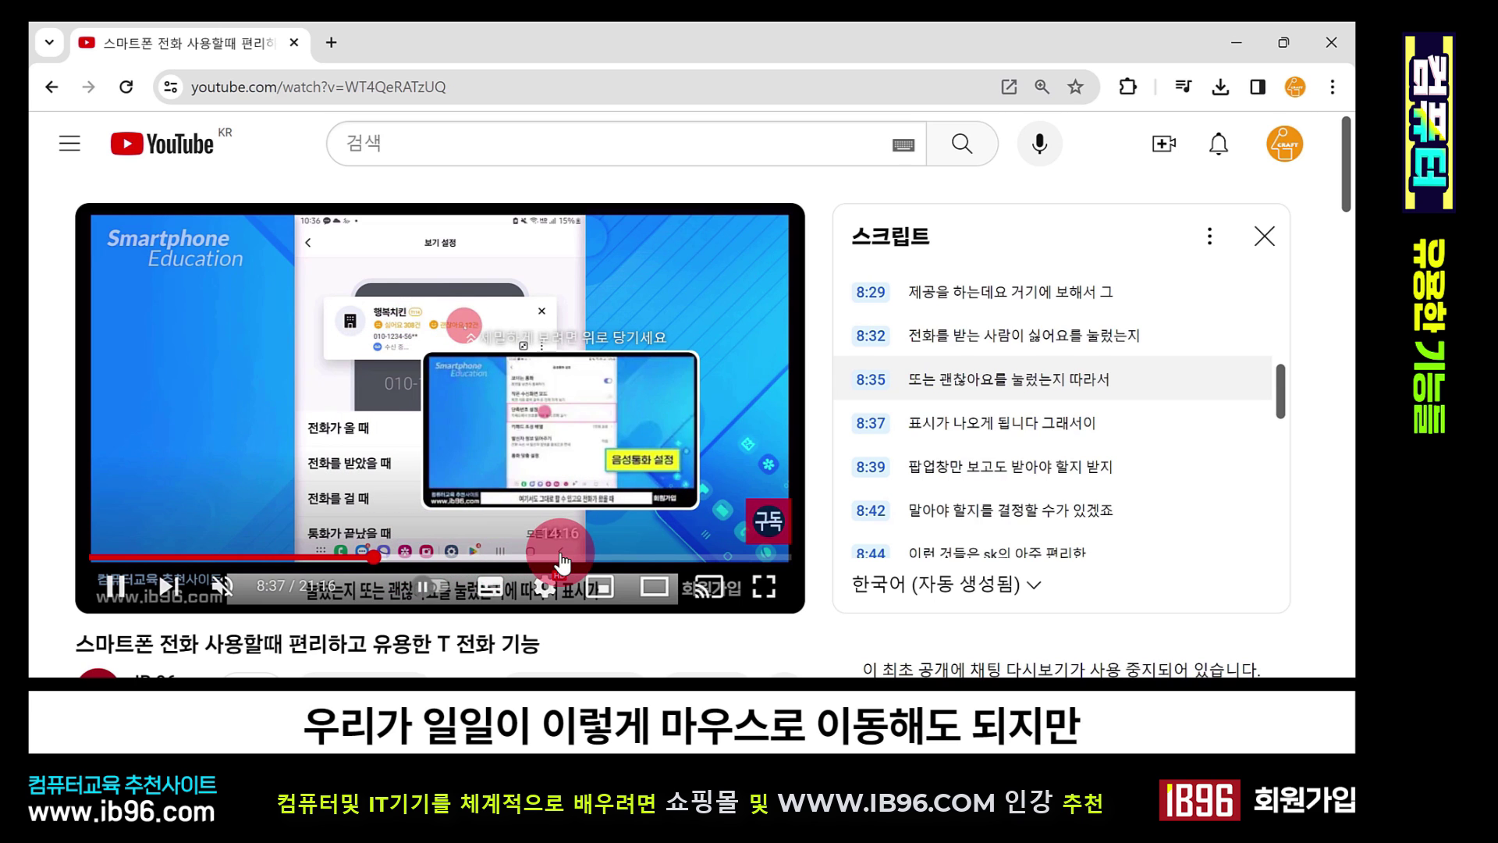
drag(1280, 415, 1288, 495)
click(914, 517)
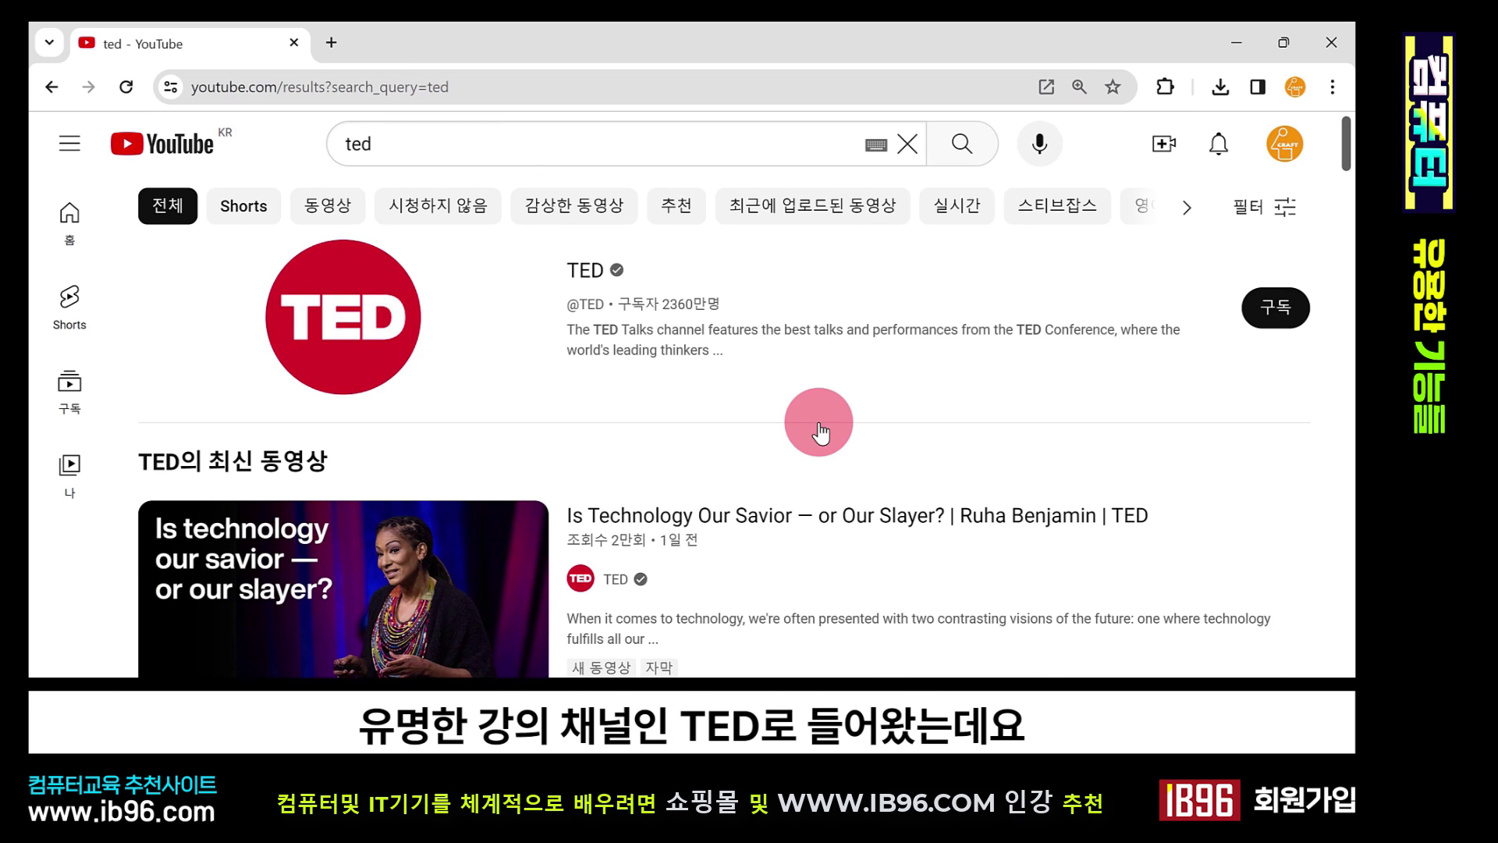
- Open the TED video "Artificial Skin? We Made It — Here's Why" from the ted search results and show its transcript (스크립트 표시)
scroll(867, 489, down, 4)
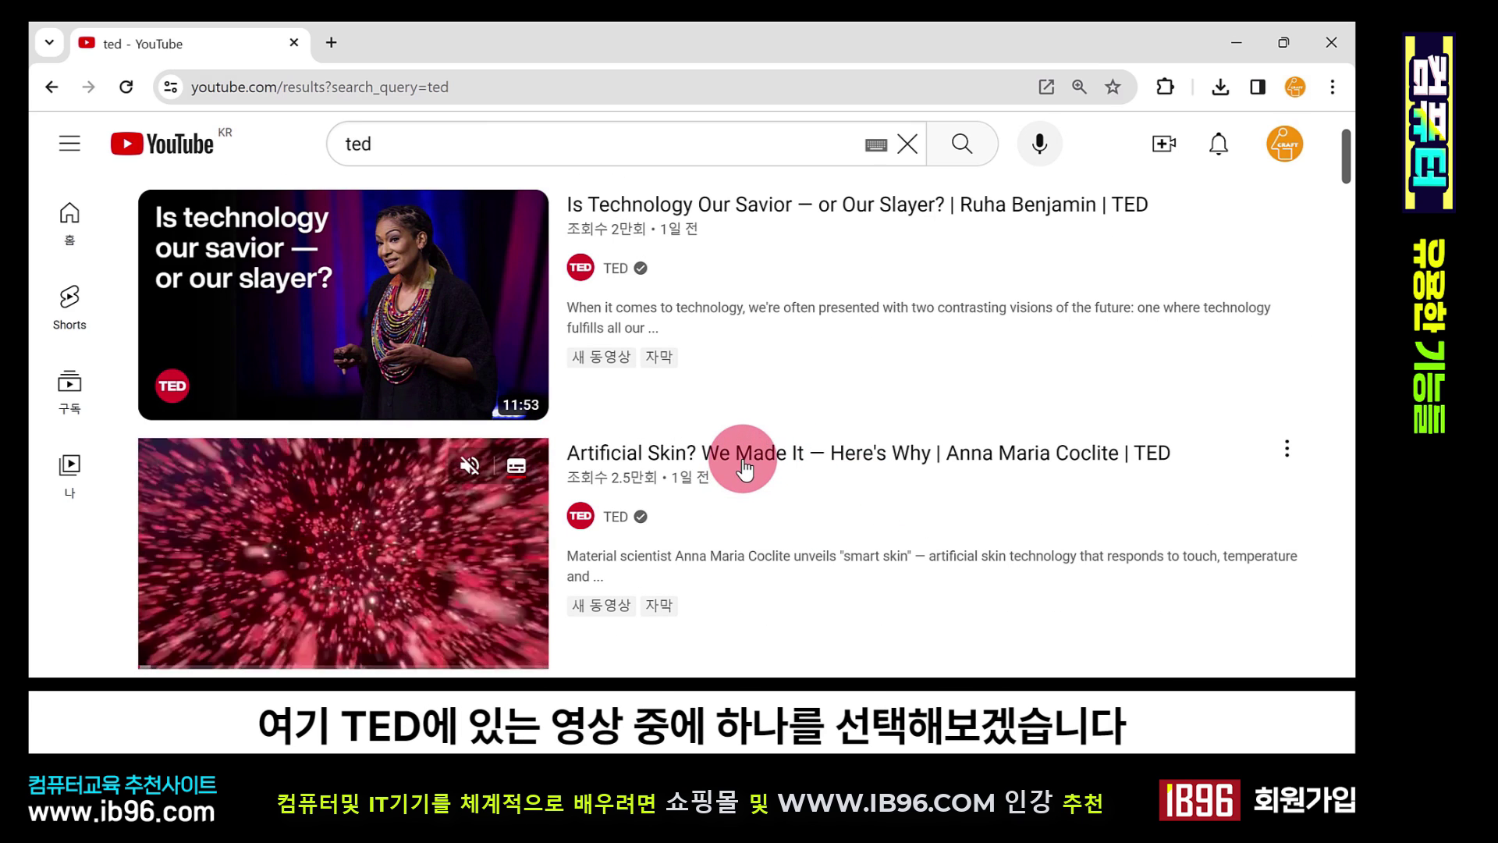
click(744, 465)
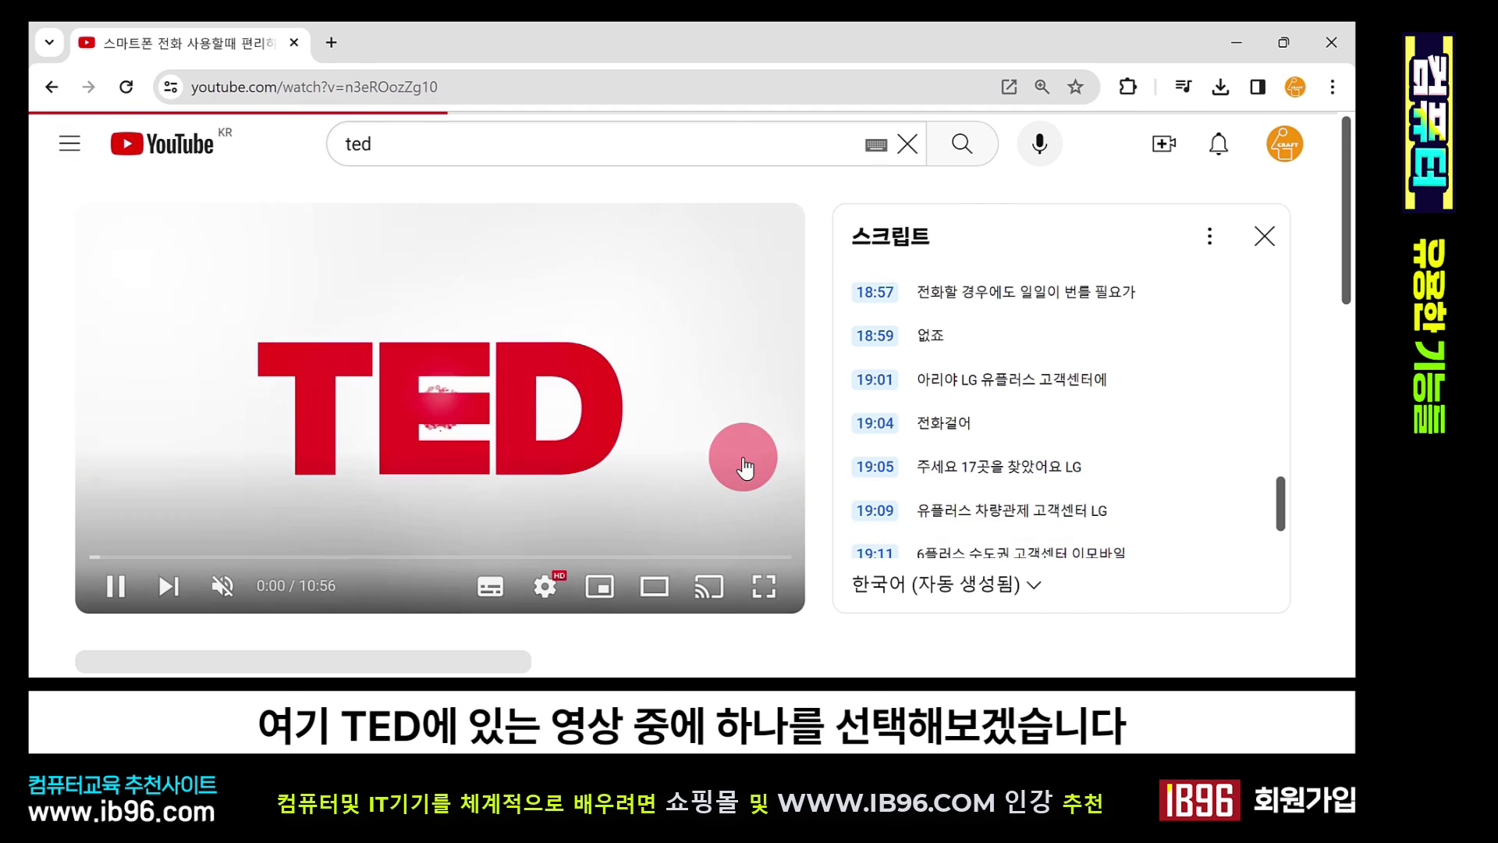
scroll(626, 484, down, 5)
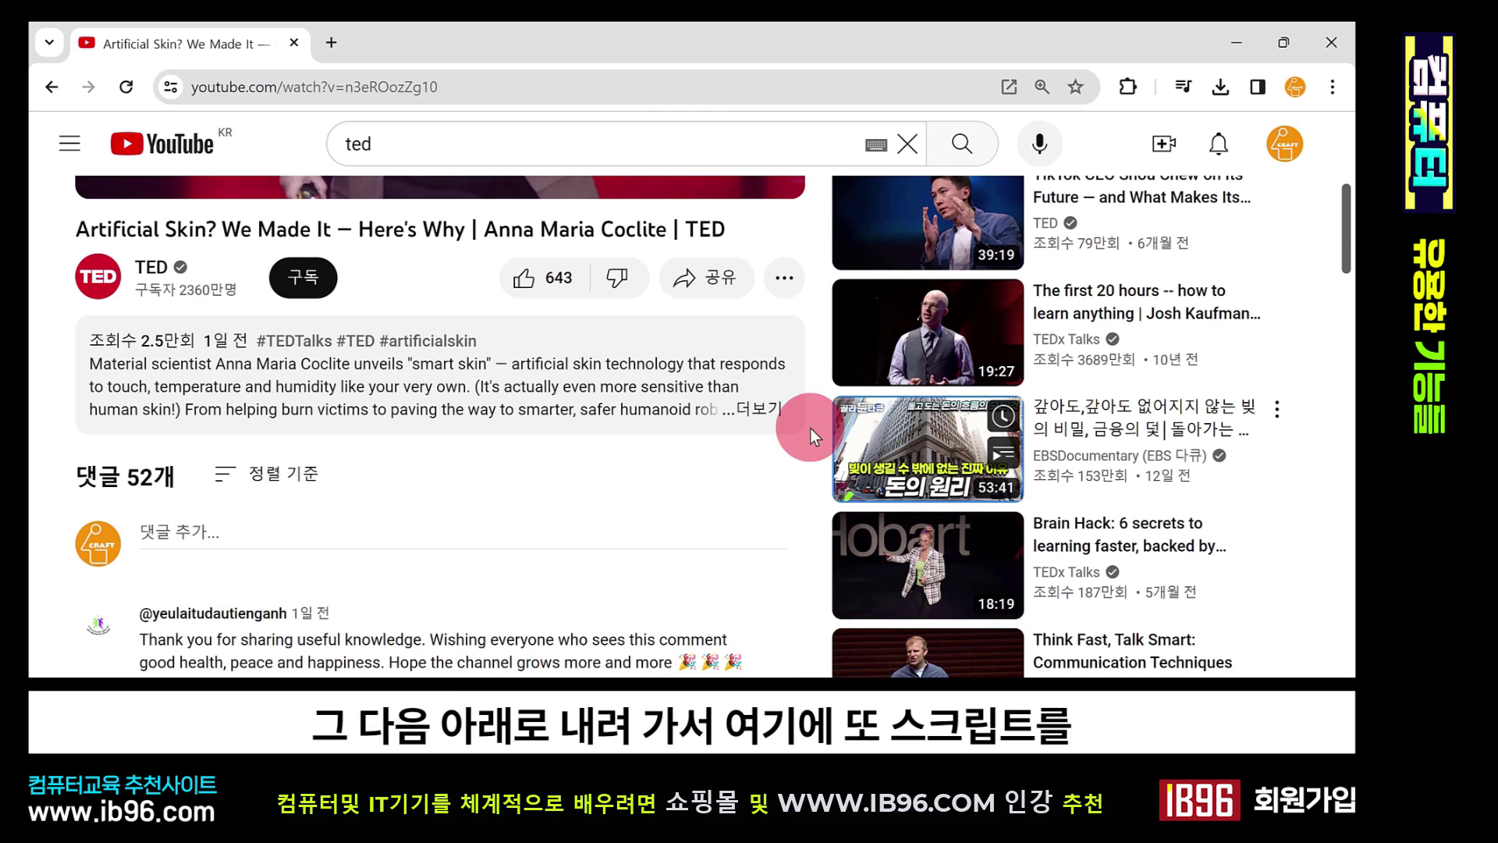
click(768, 409)
scroll(670, 439, down, 10)
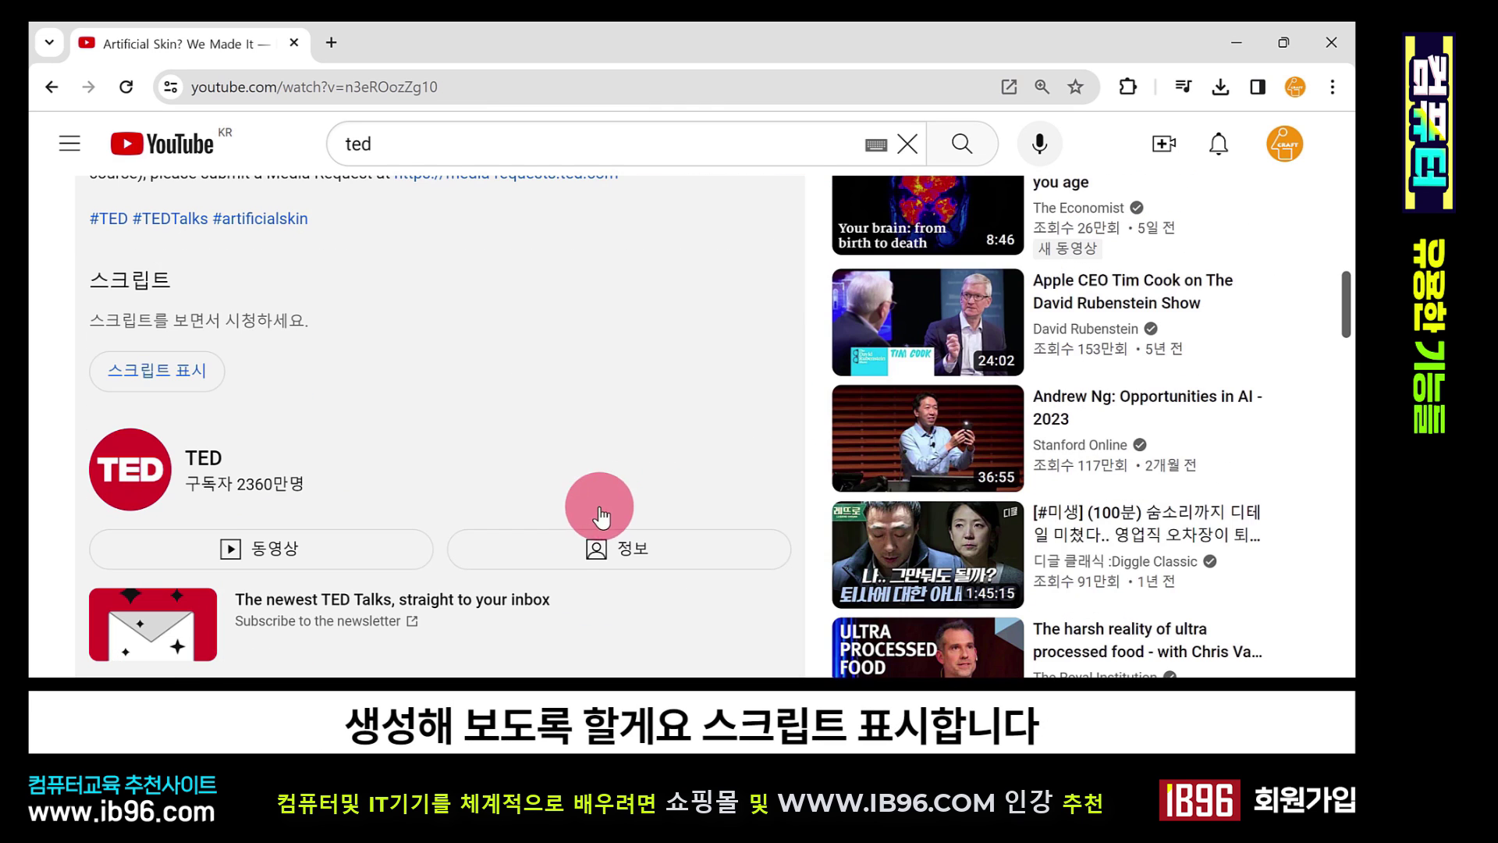
click(167, 374)
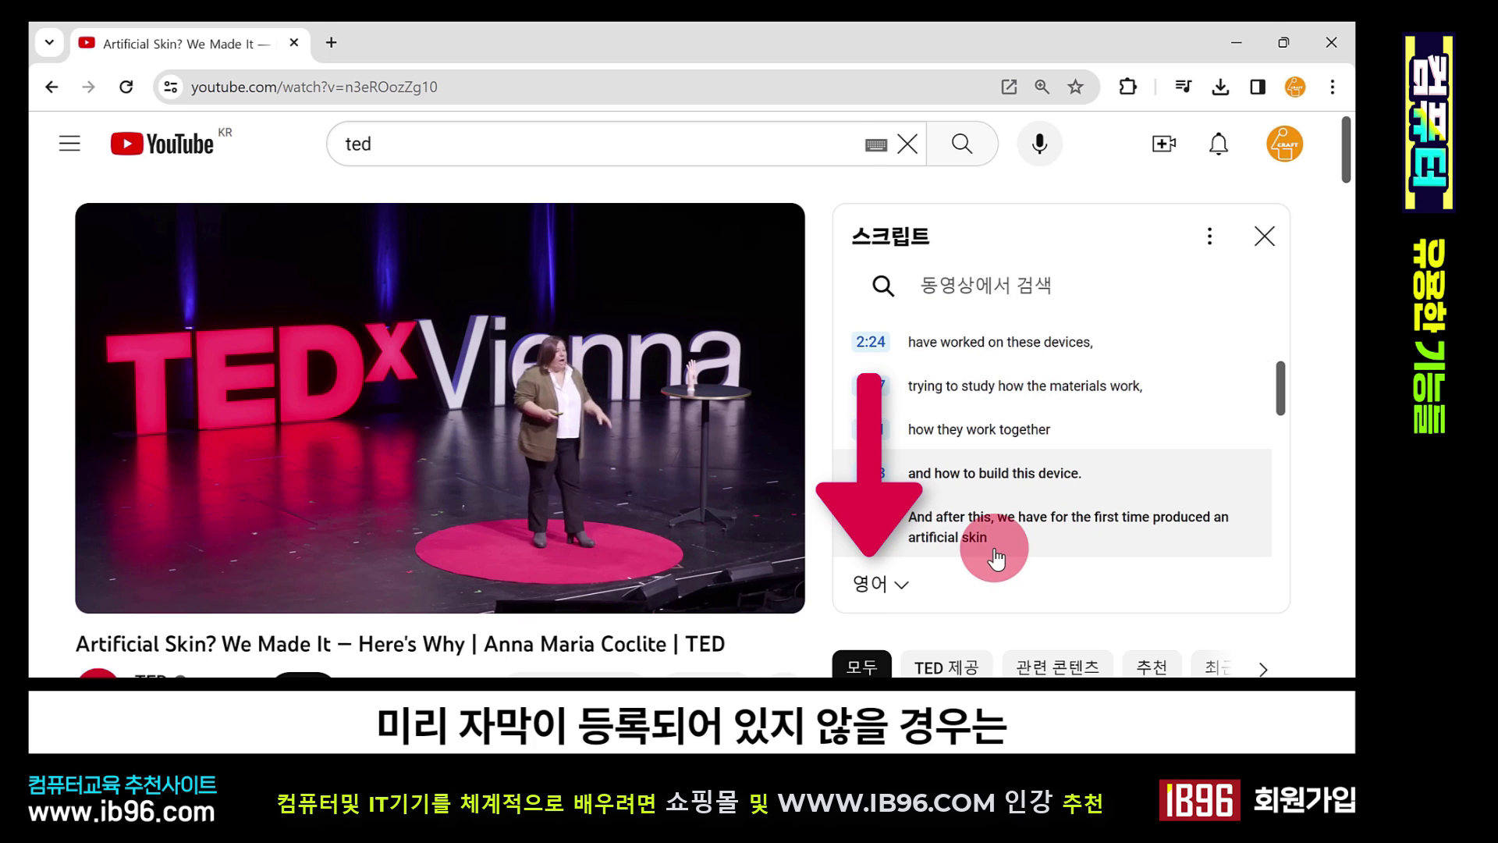
- Pause the TED video and check which transcript languages are offered, keeping 영어 (English)
key(space)
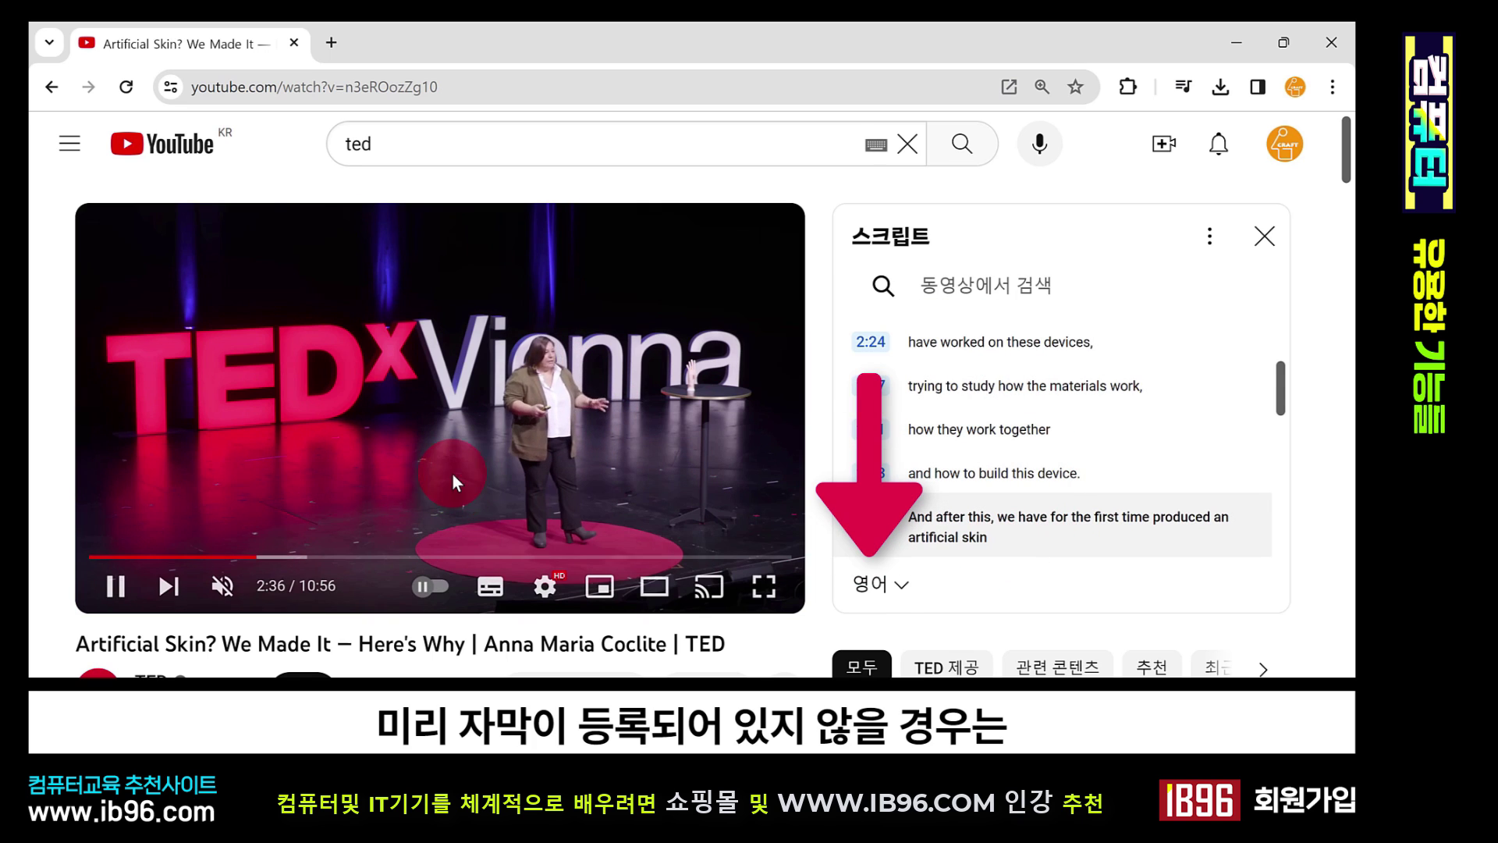
click(903, 587)
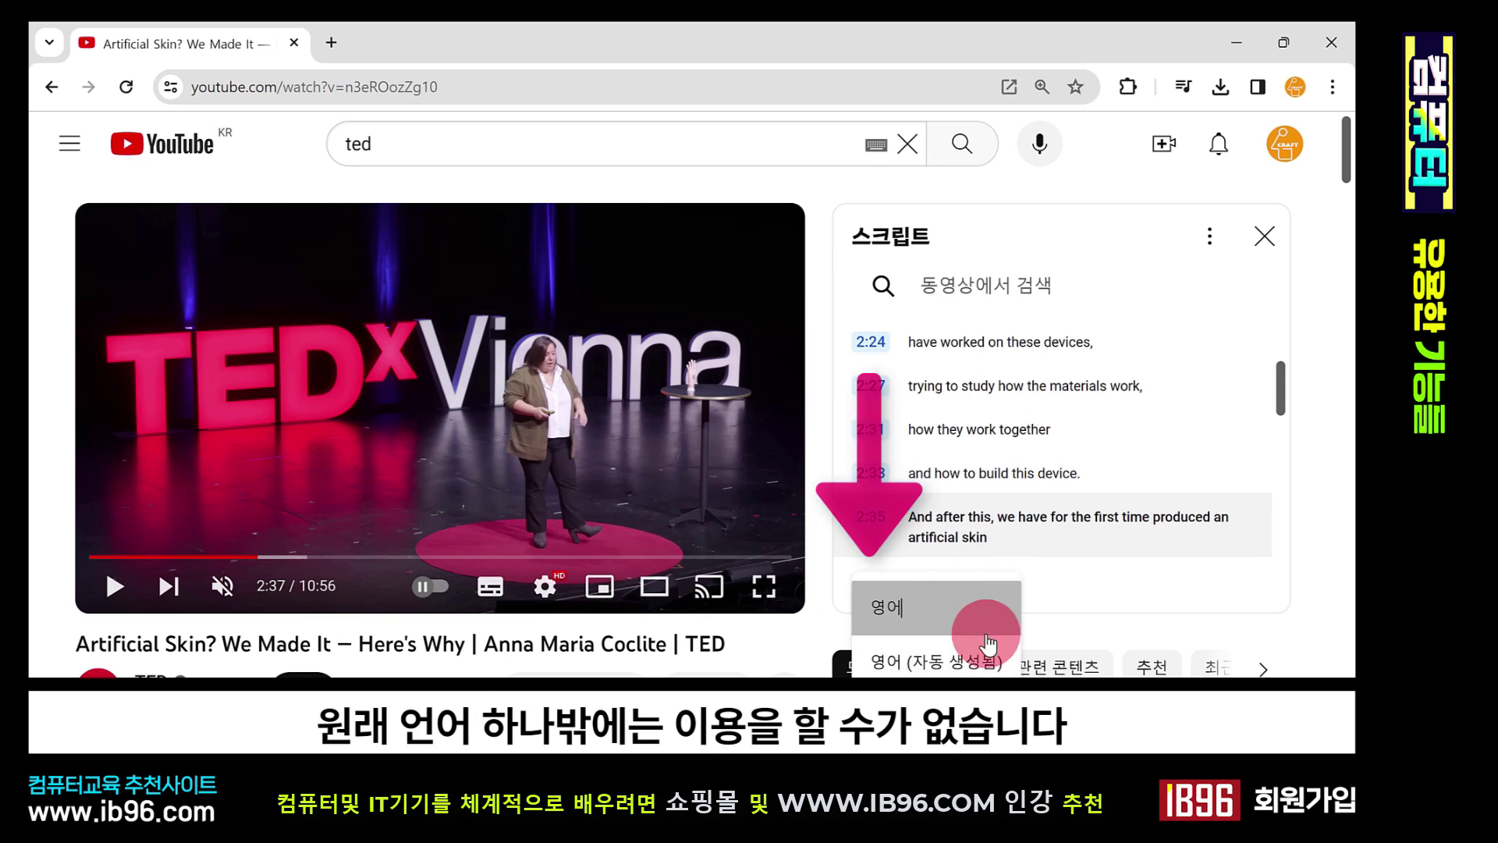
click(860, 597)
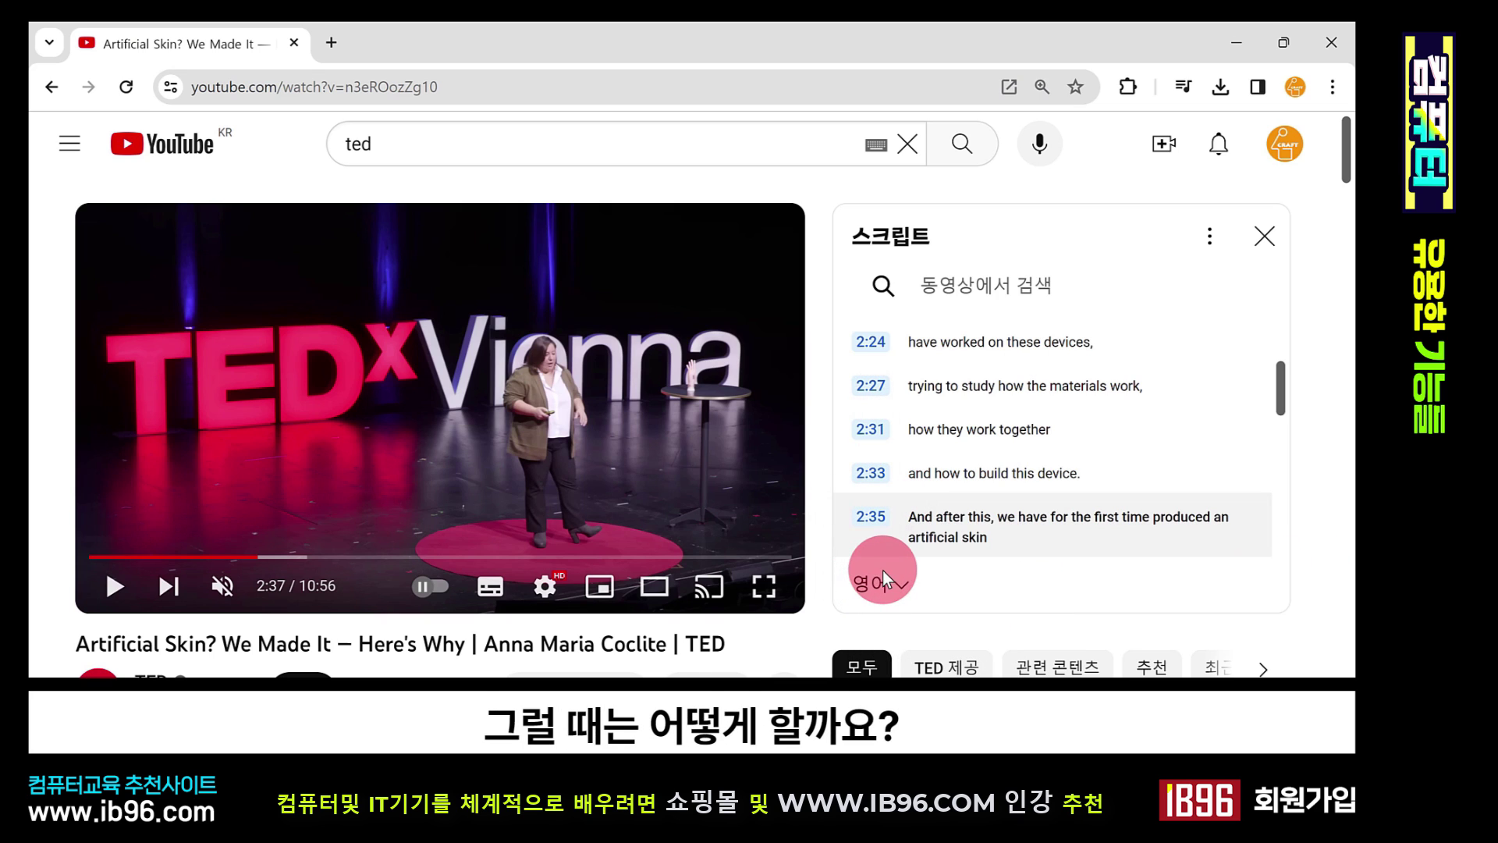
- Set the video's subtitles (자막) to 영어 (English) in the player settings
click(545, 589)
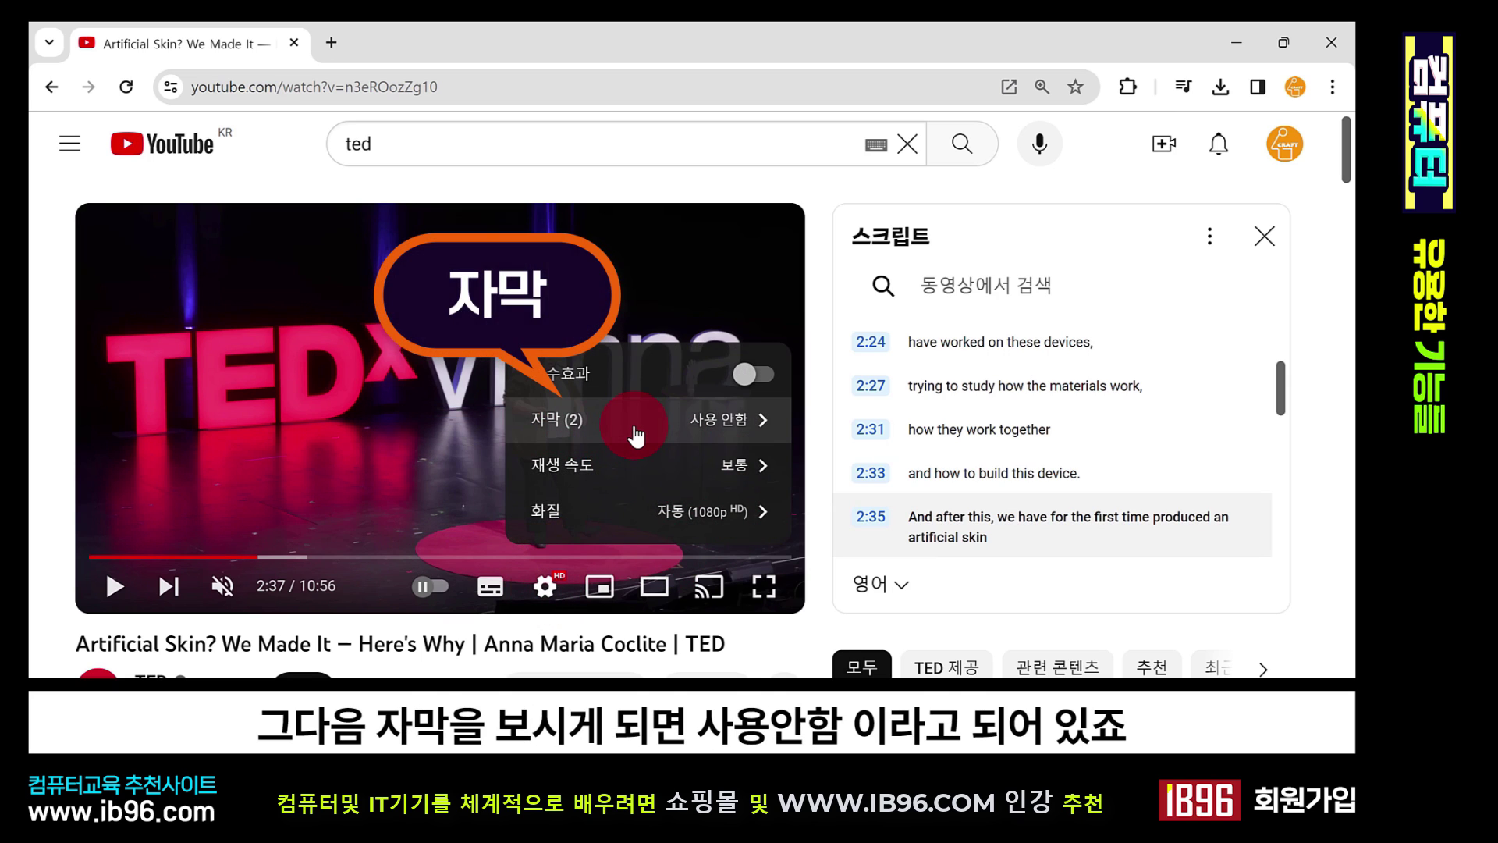
click(735, 425)
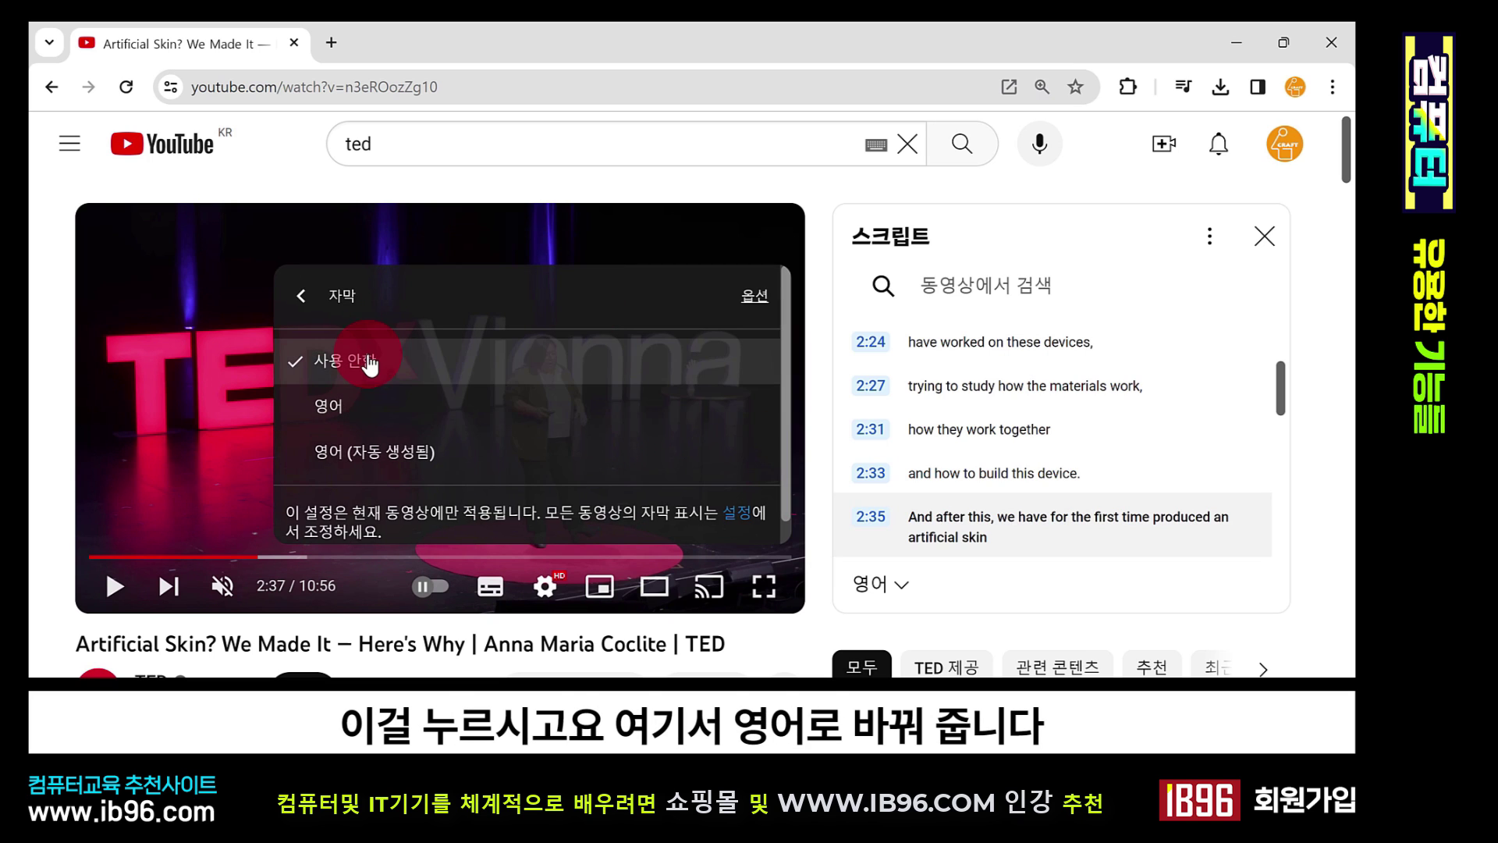
click(363, 405)
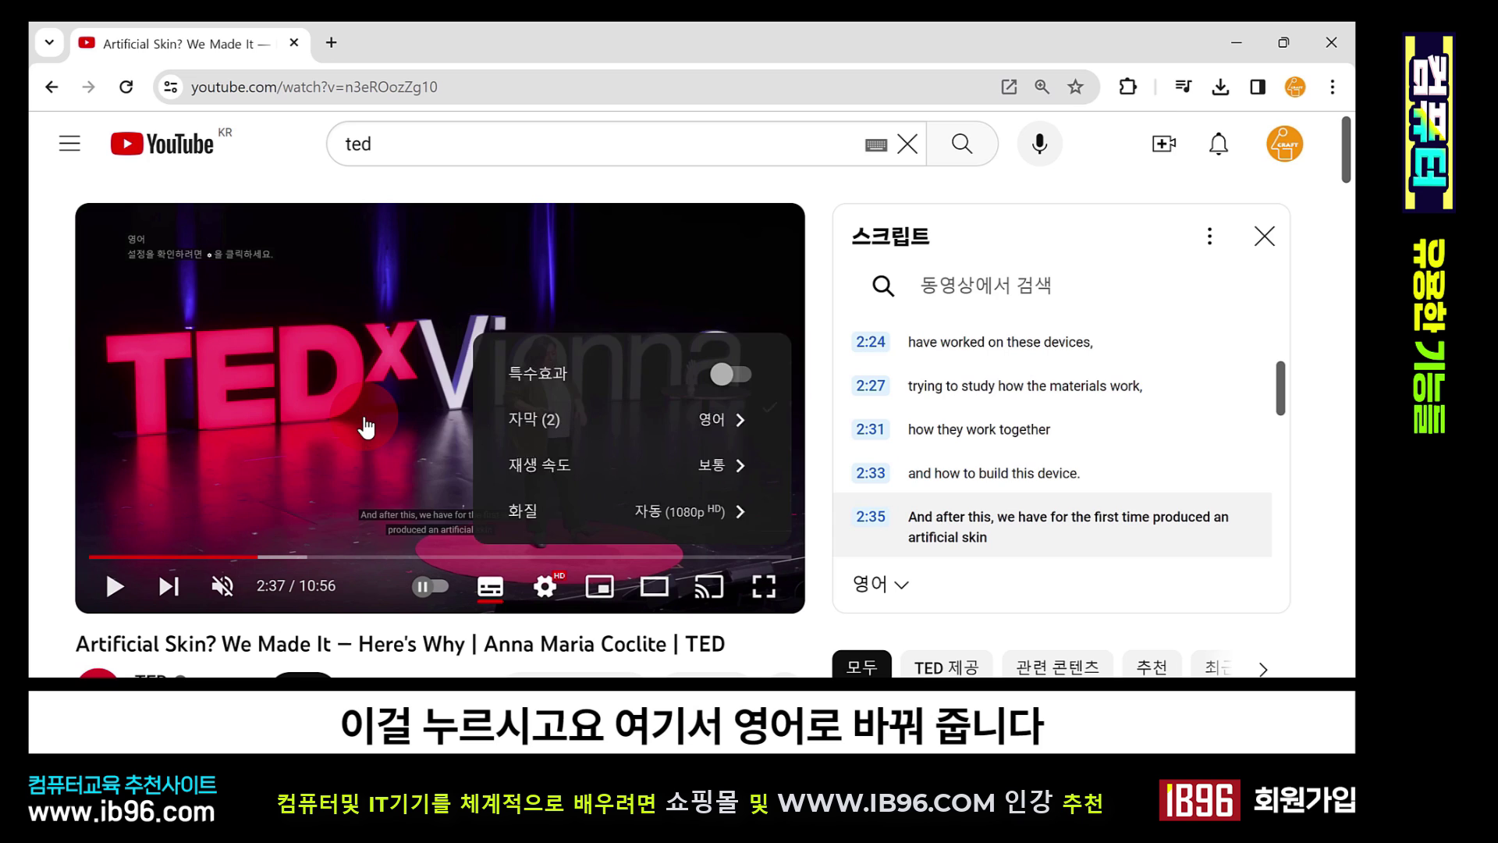
- Auto-translate (자동 번역) the TED video's English subtitles into Korean (한국어)
click(753, 437)
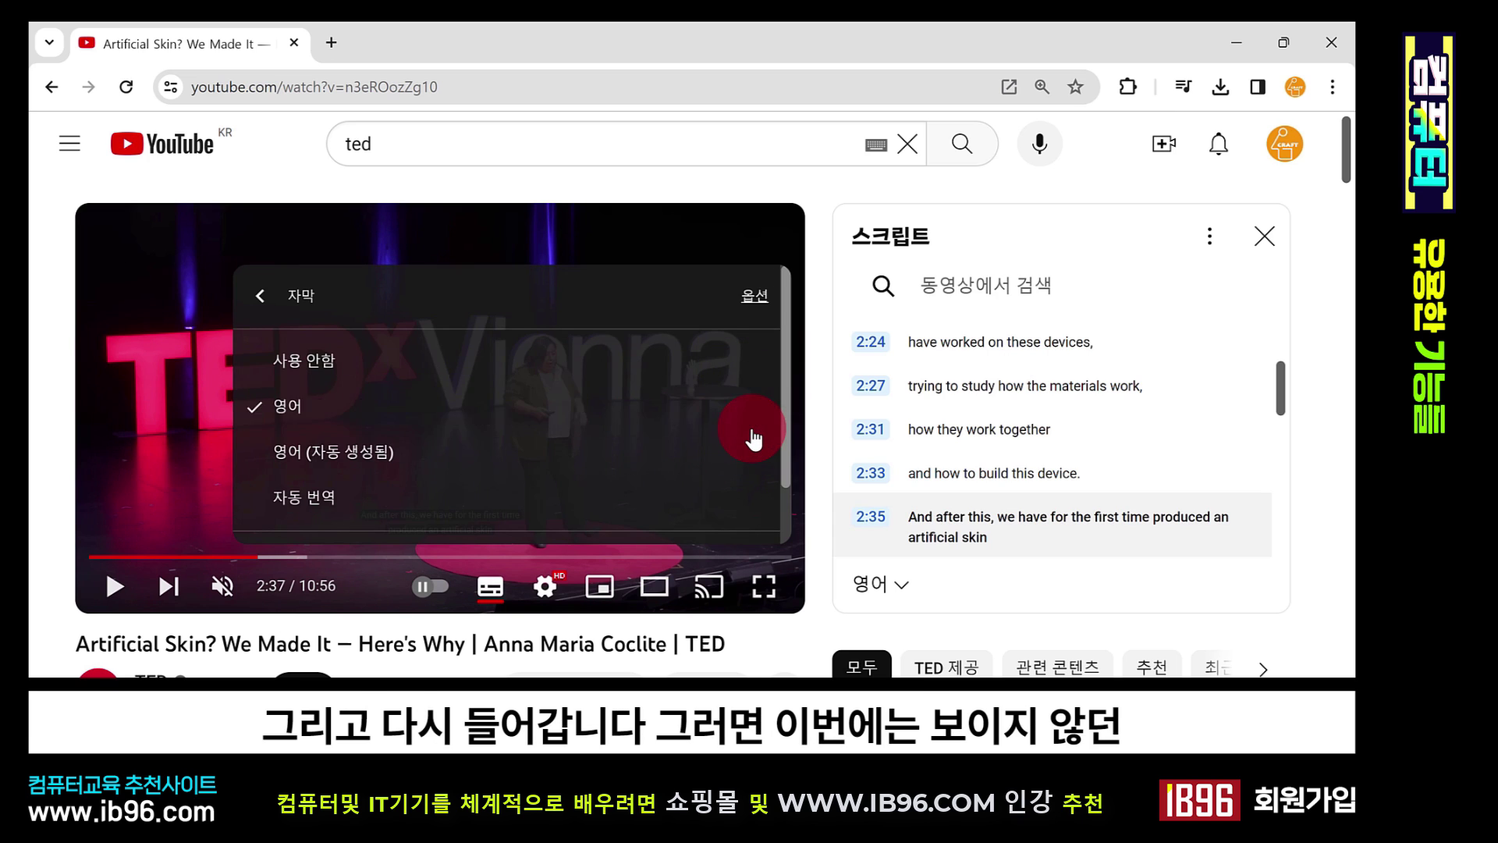
click(336, 506)
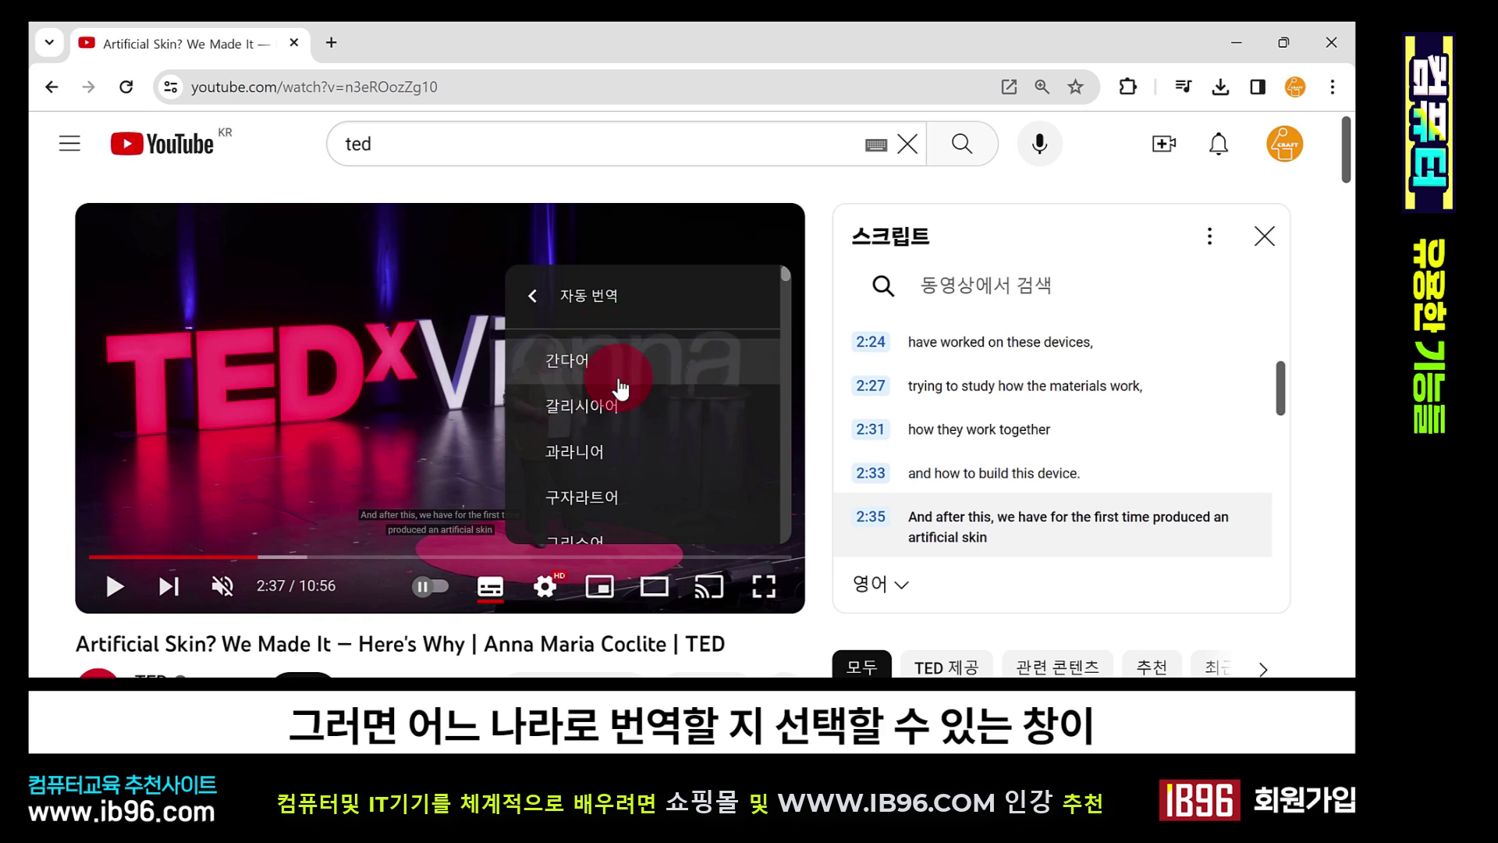
scroll(591, 411, down, 10)
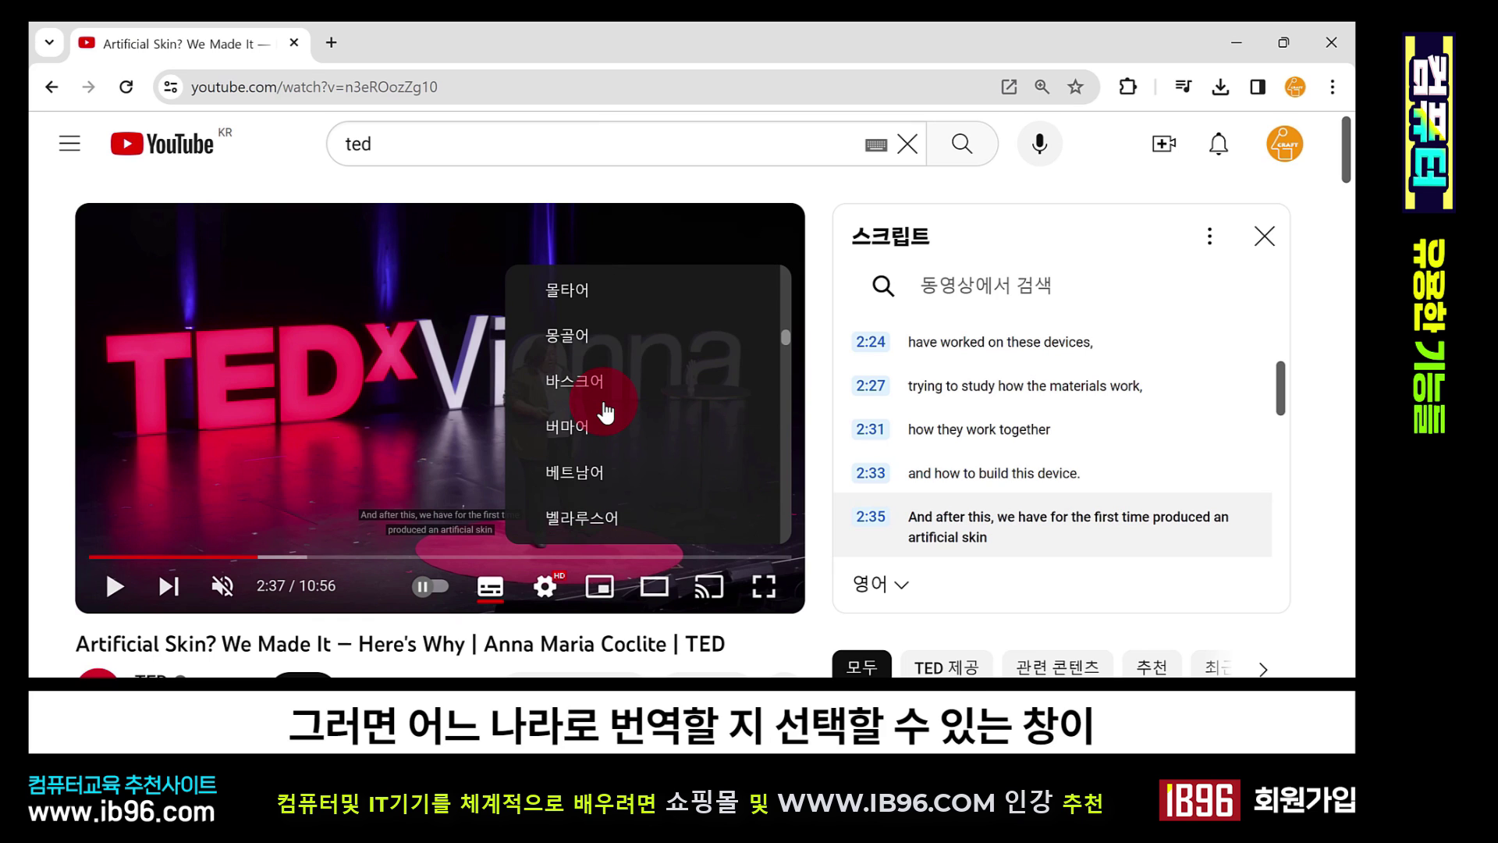
scroll(606, 411, down, 5)
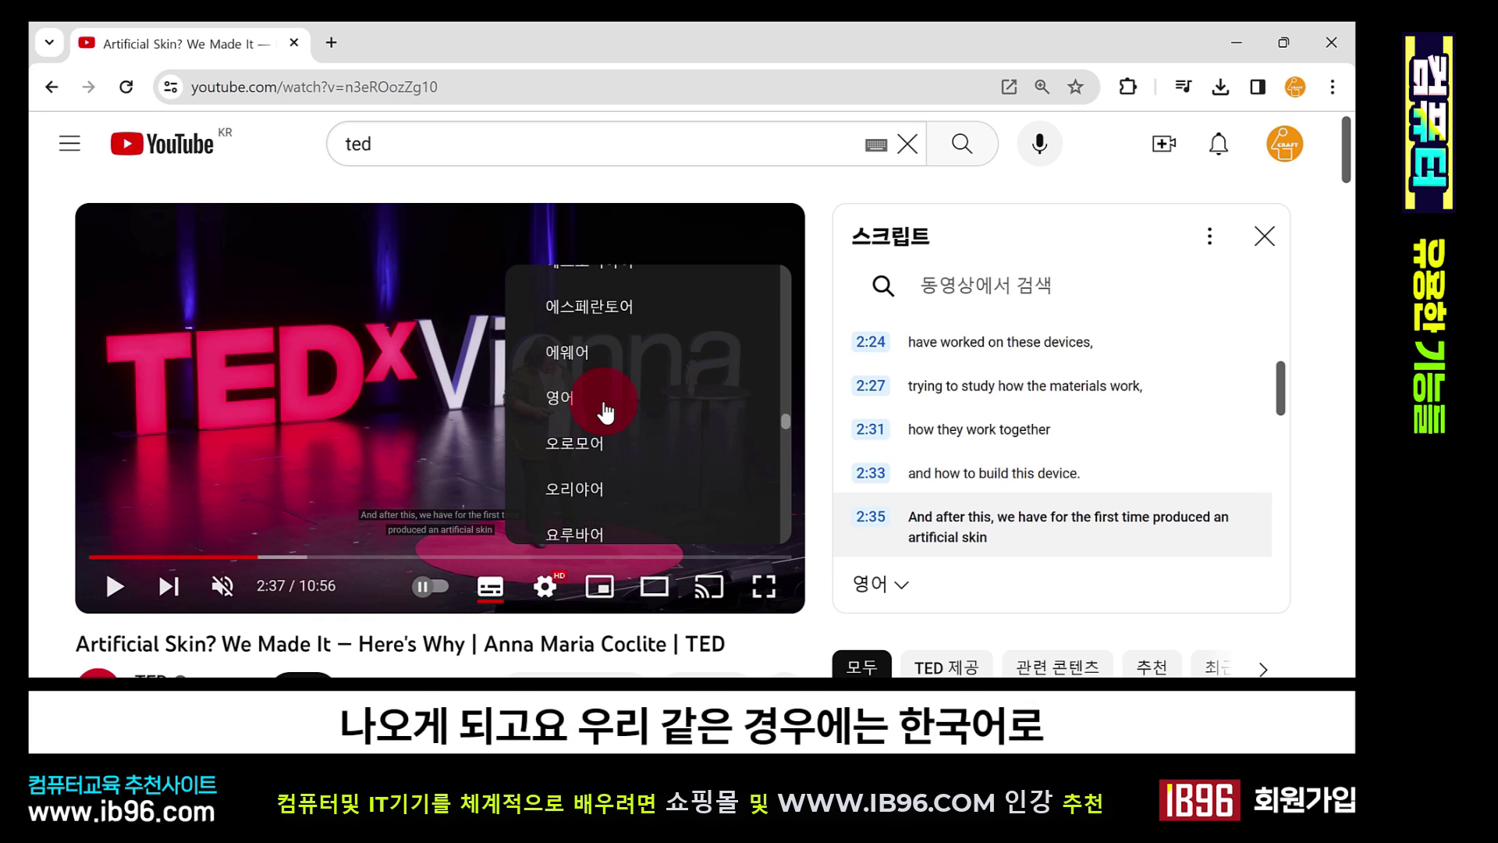
scroll(606, 411, down, 6)
scroll(606, 411, down, 8)
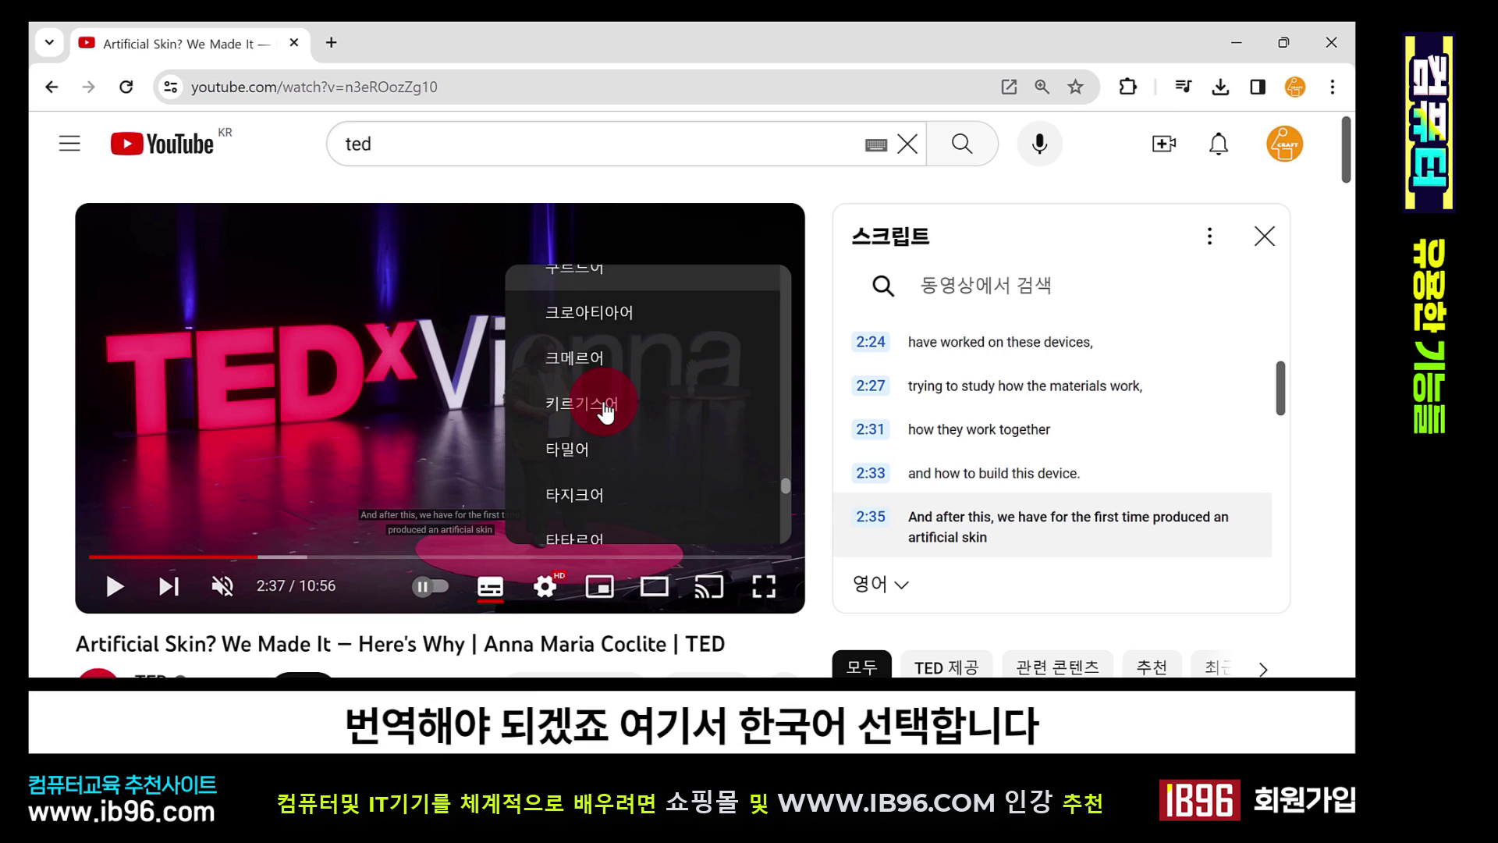
scroll(606, 411, up, 3)
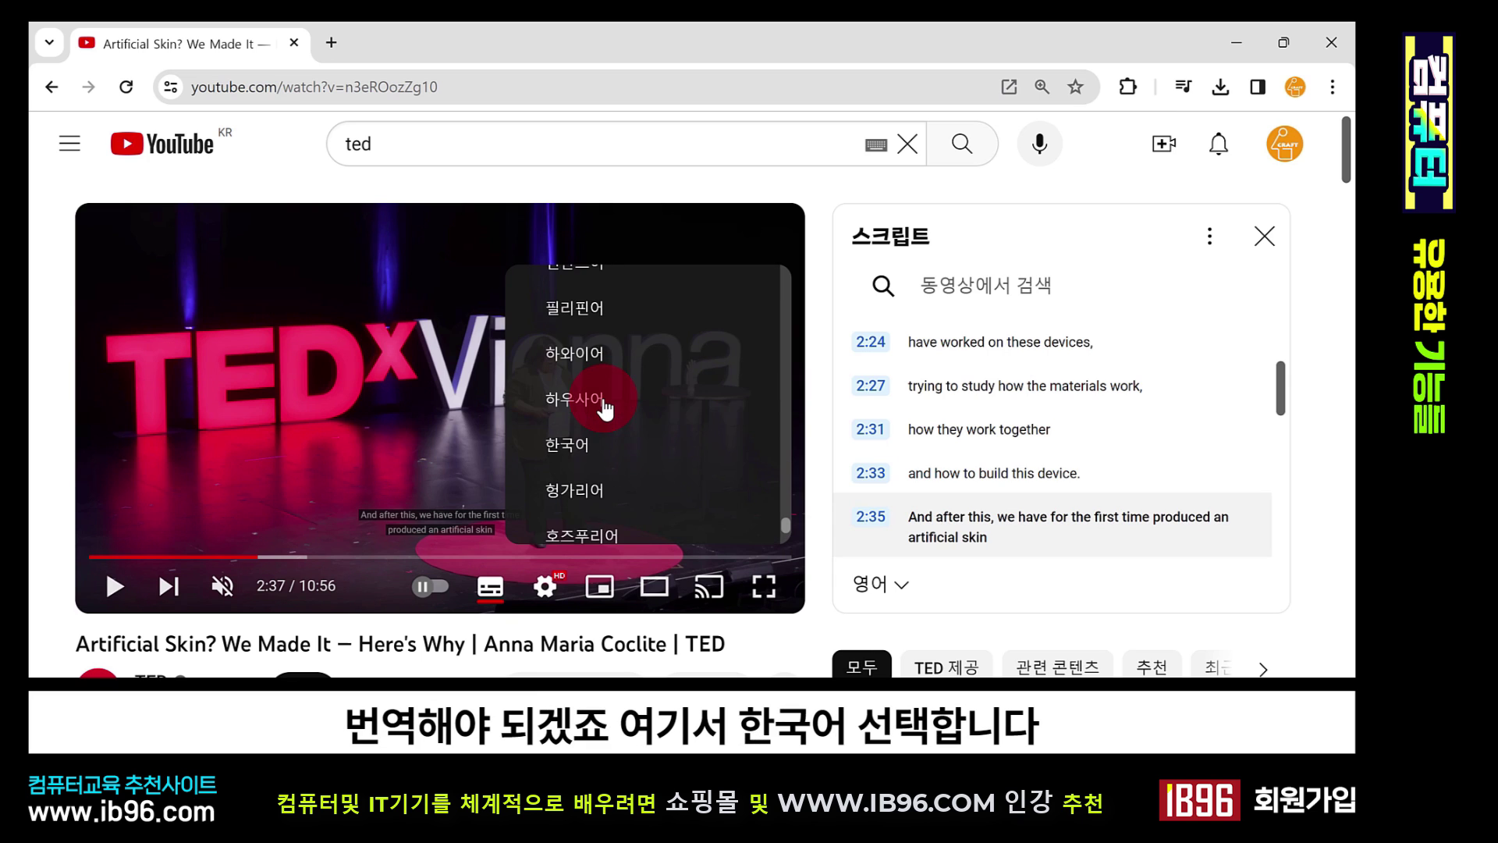
click(606, 421)
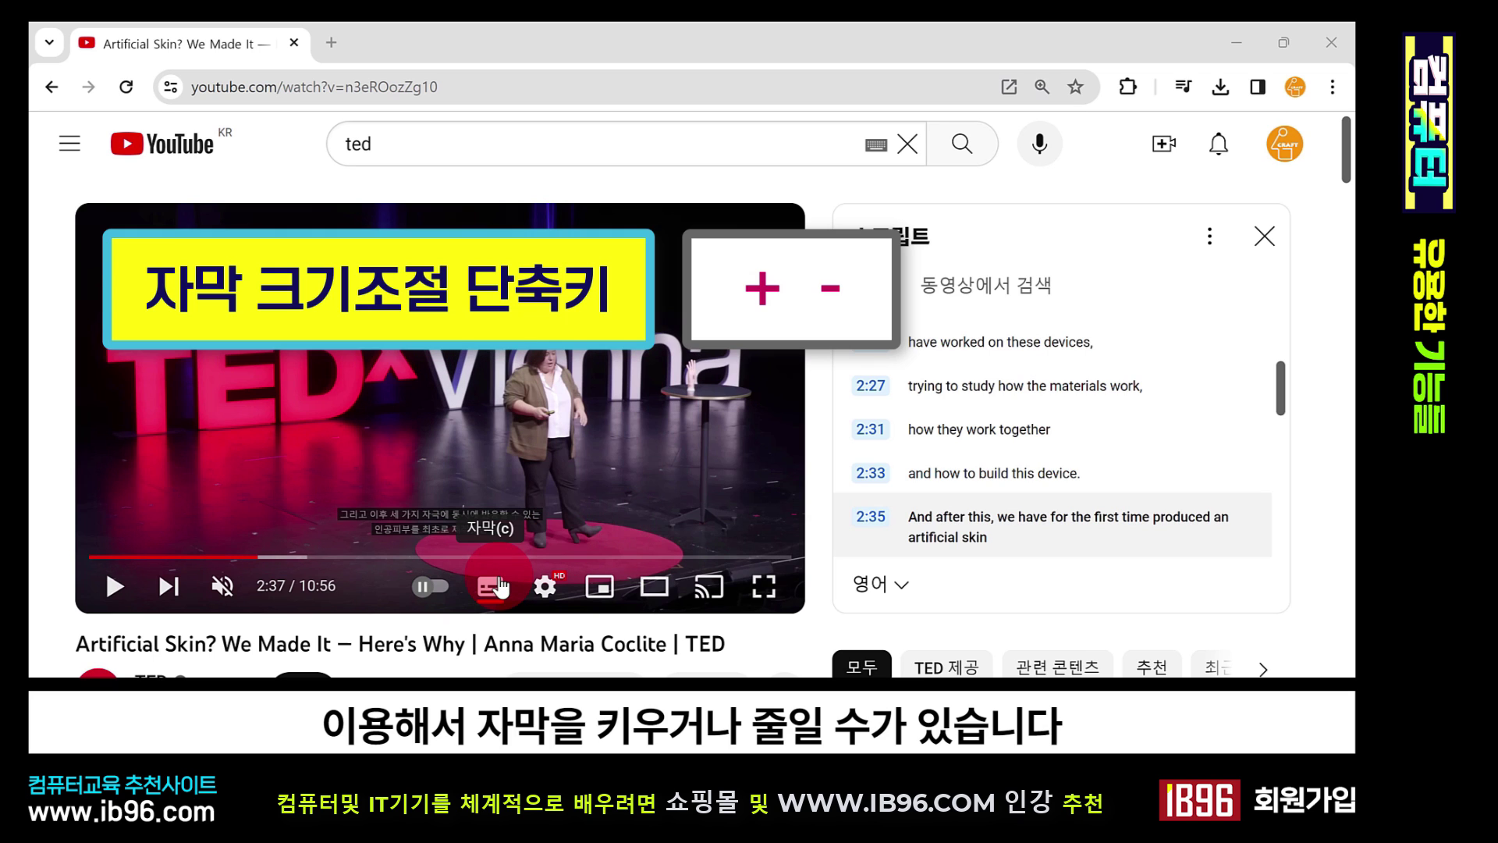
- Resume the TED video and vary the subtitle size up and down, leaving the Korean subtitles enlarged
click(115, 587)
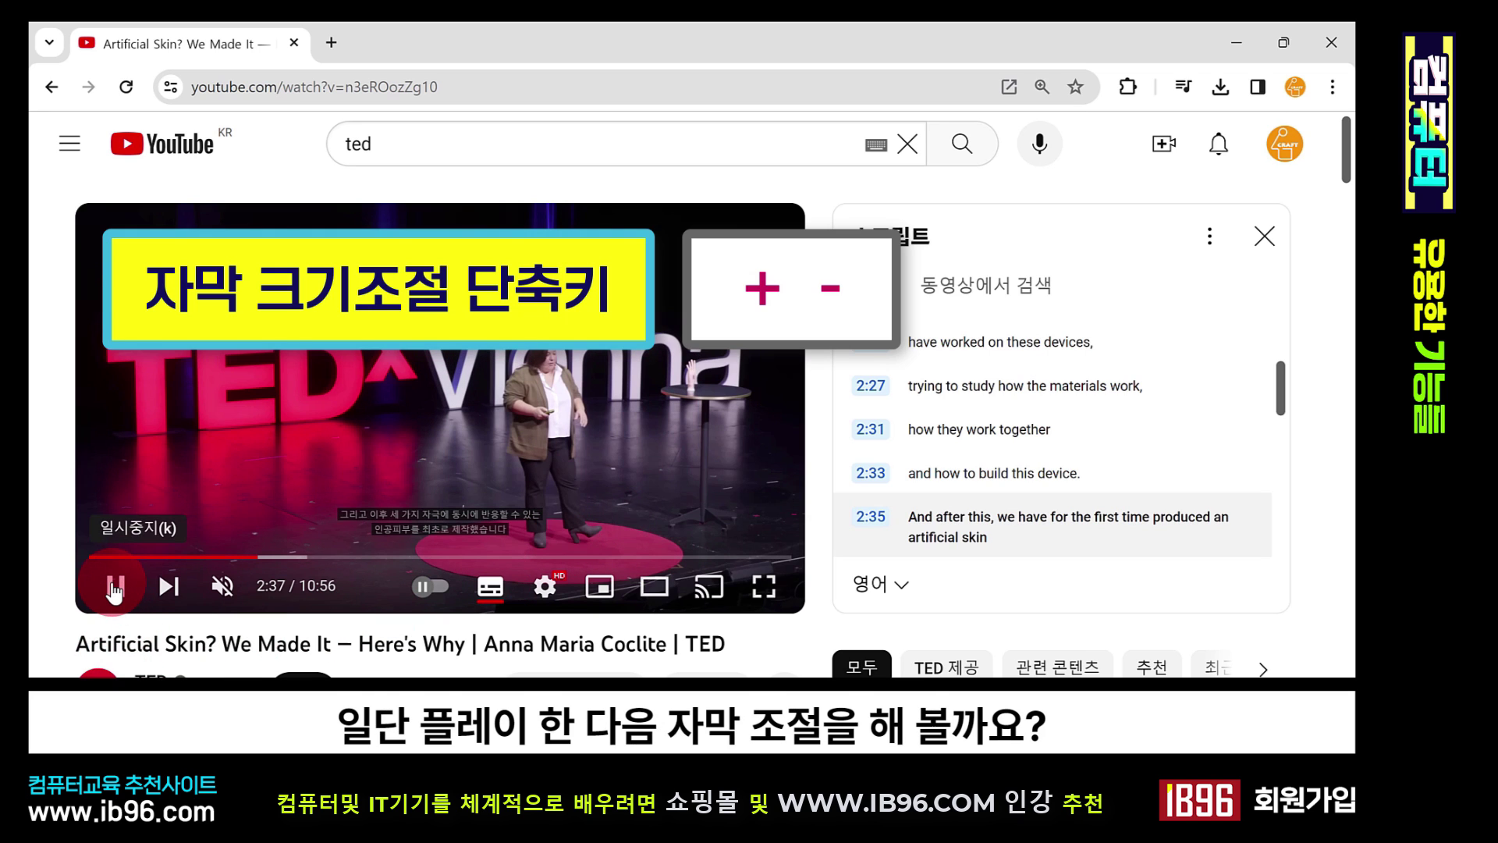
key(plus)
key(plus)
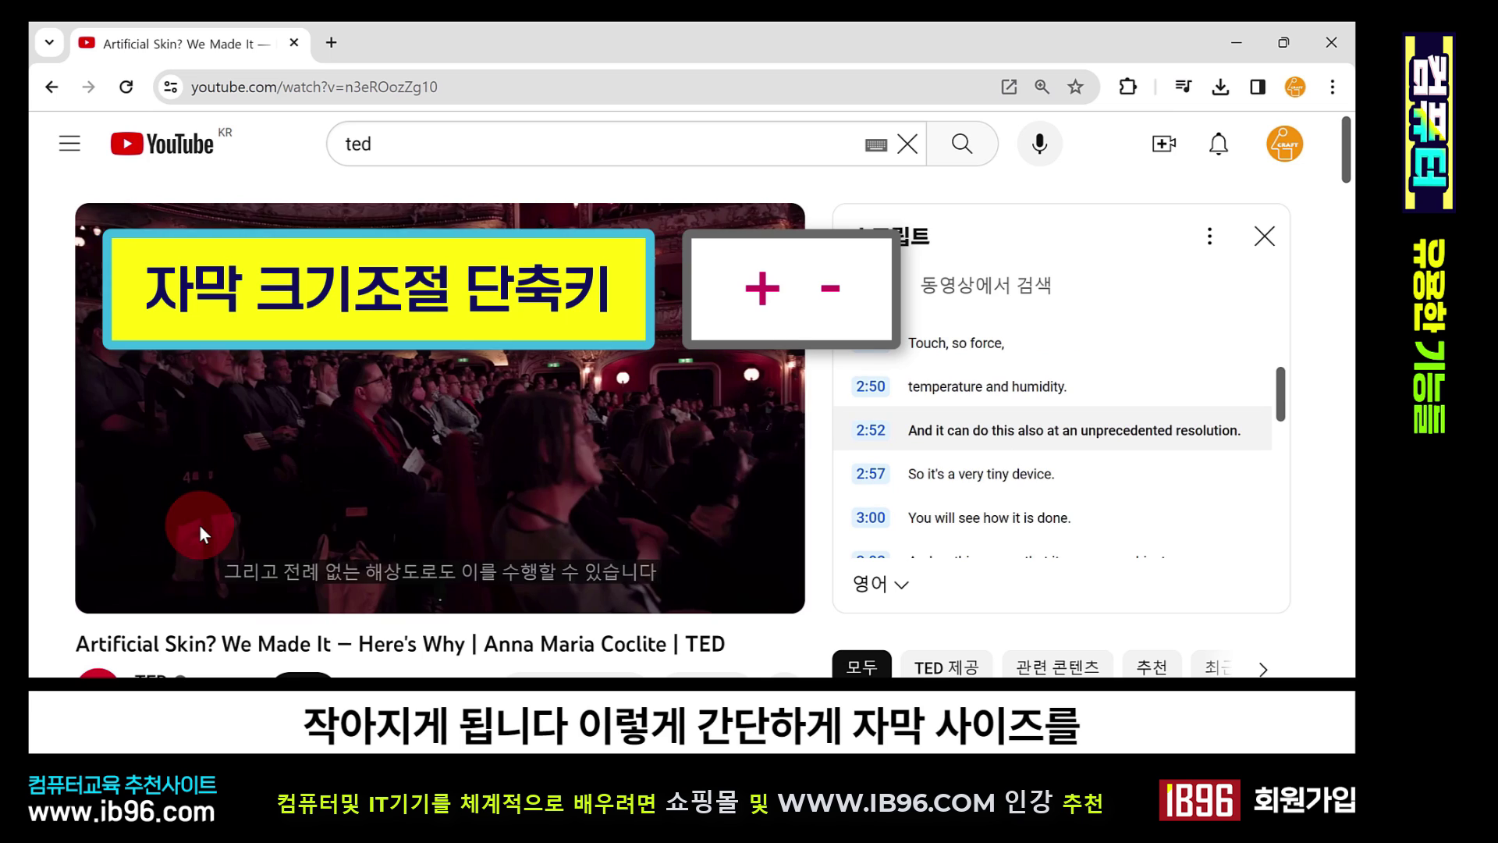
key(plus)
key(plus)
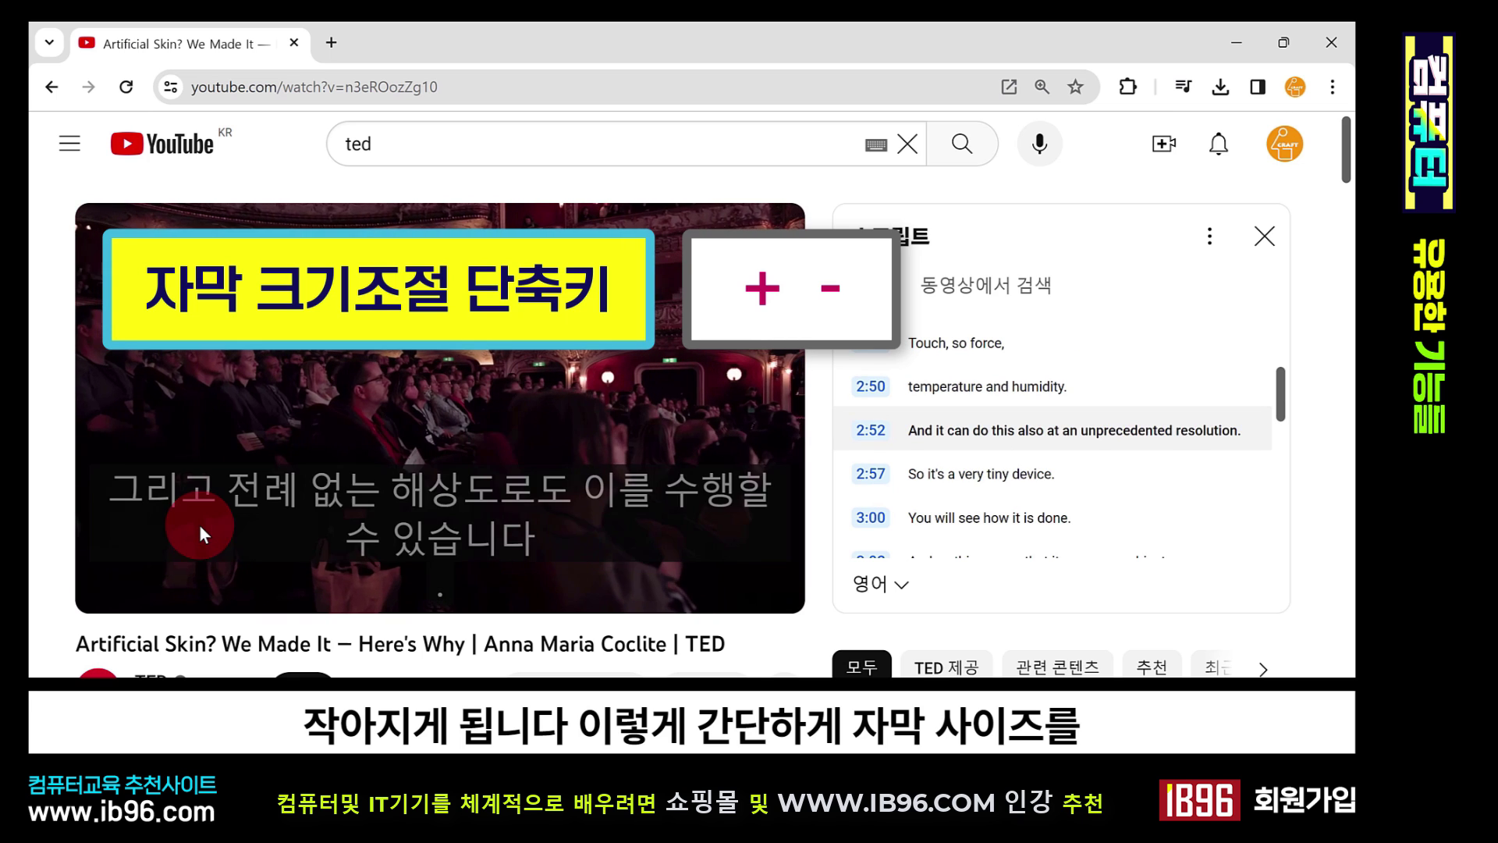
key(minus)
key(minus)
key(plus)
key(minus)
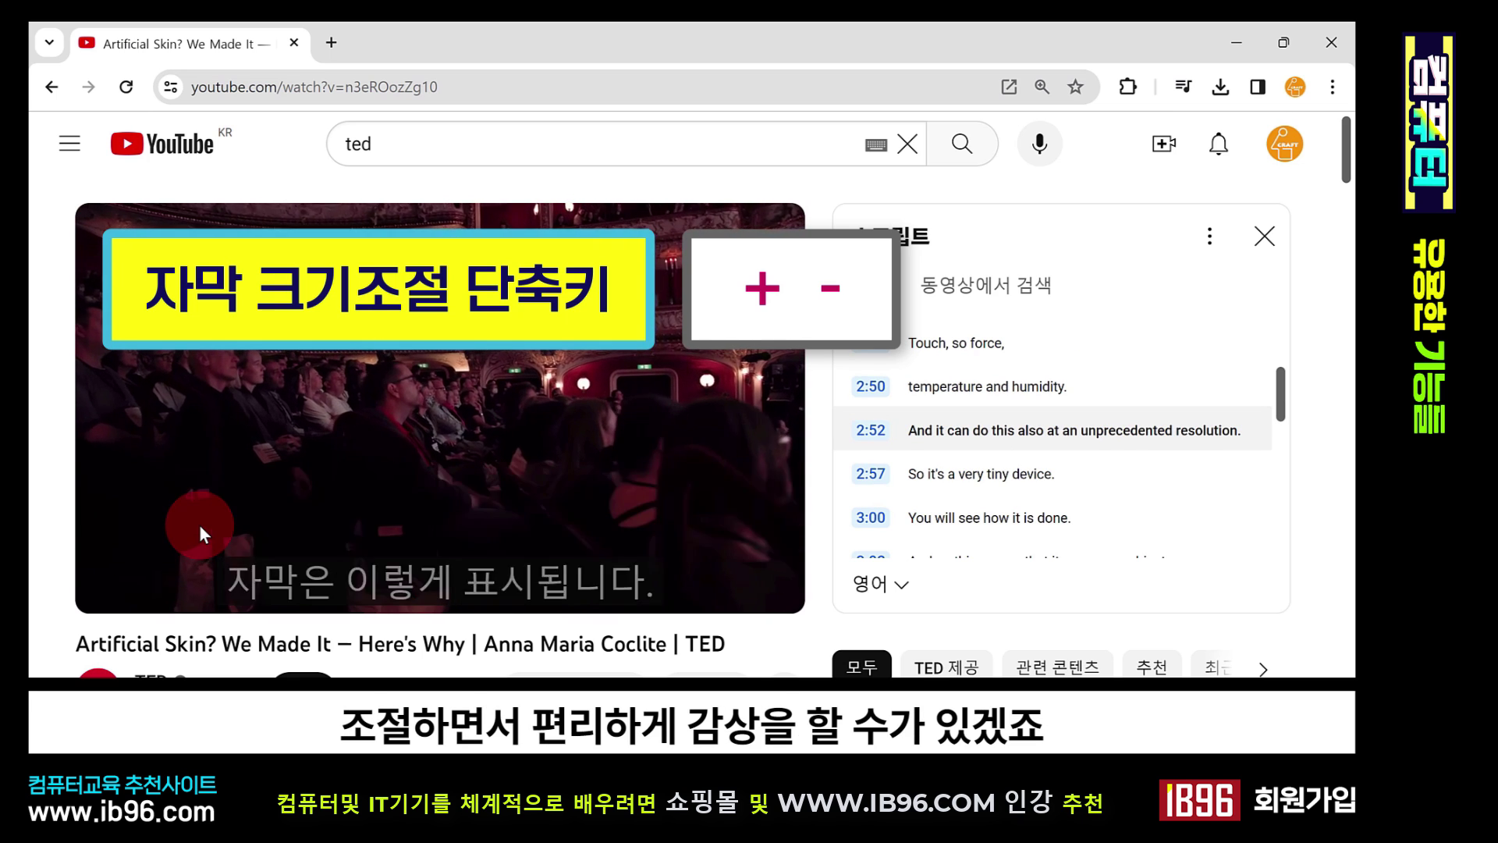
key(plus)
key(plus)
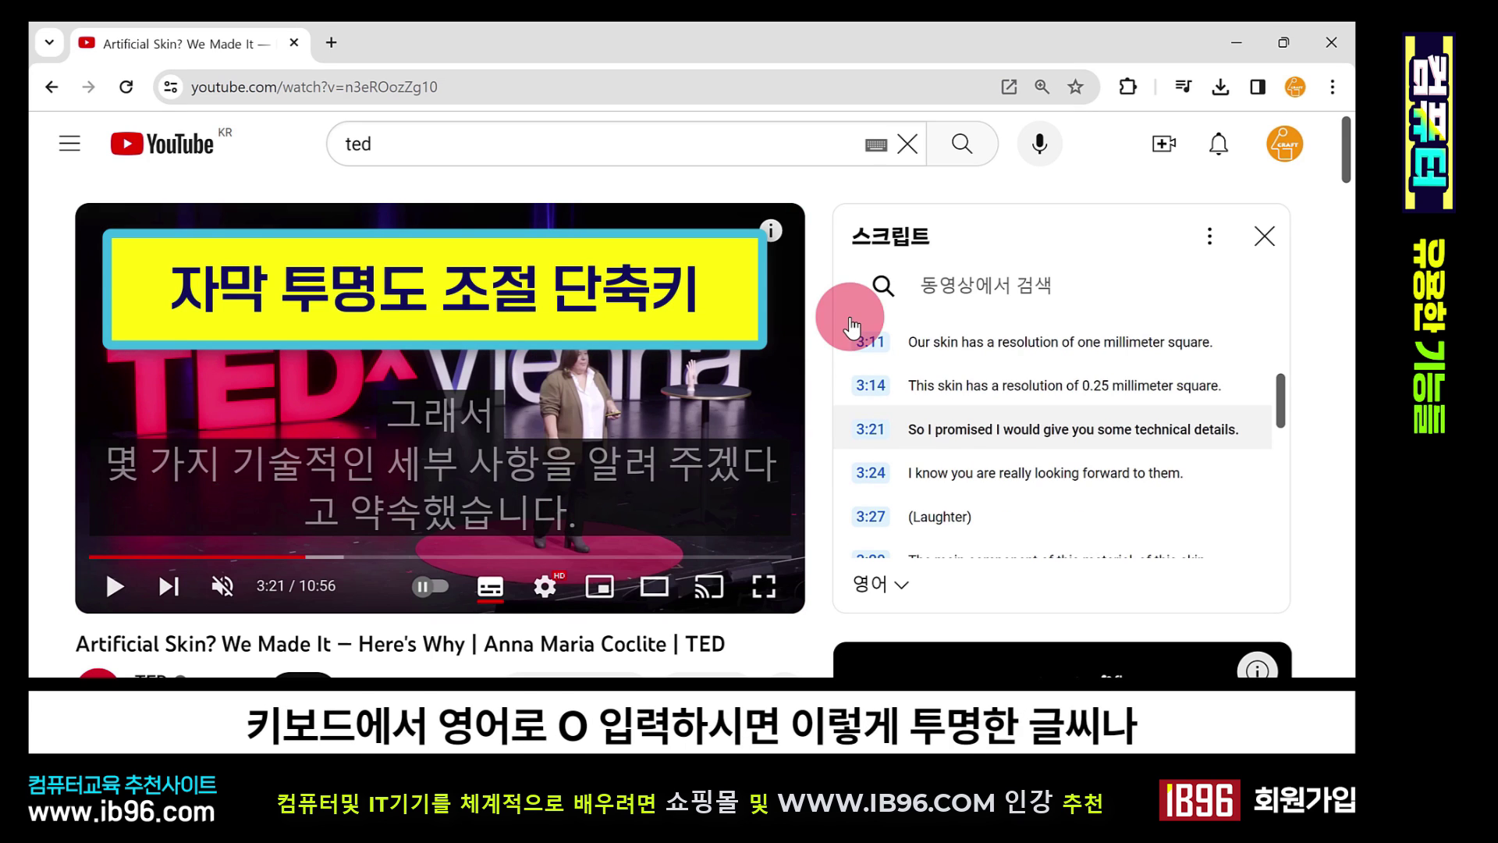
- Cycle the subtitle text opacity between faint and solid, ending on solid white text
key(o)
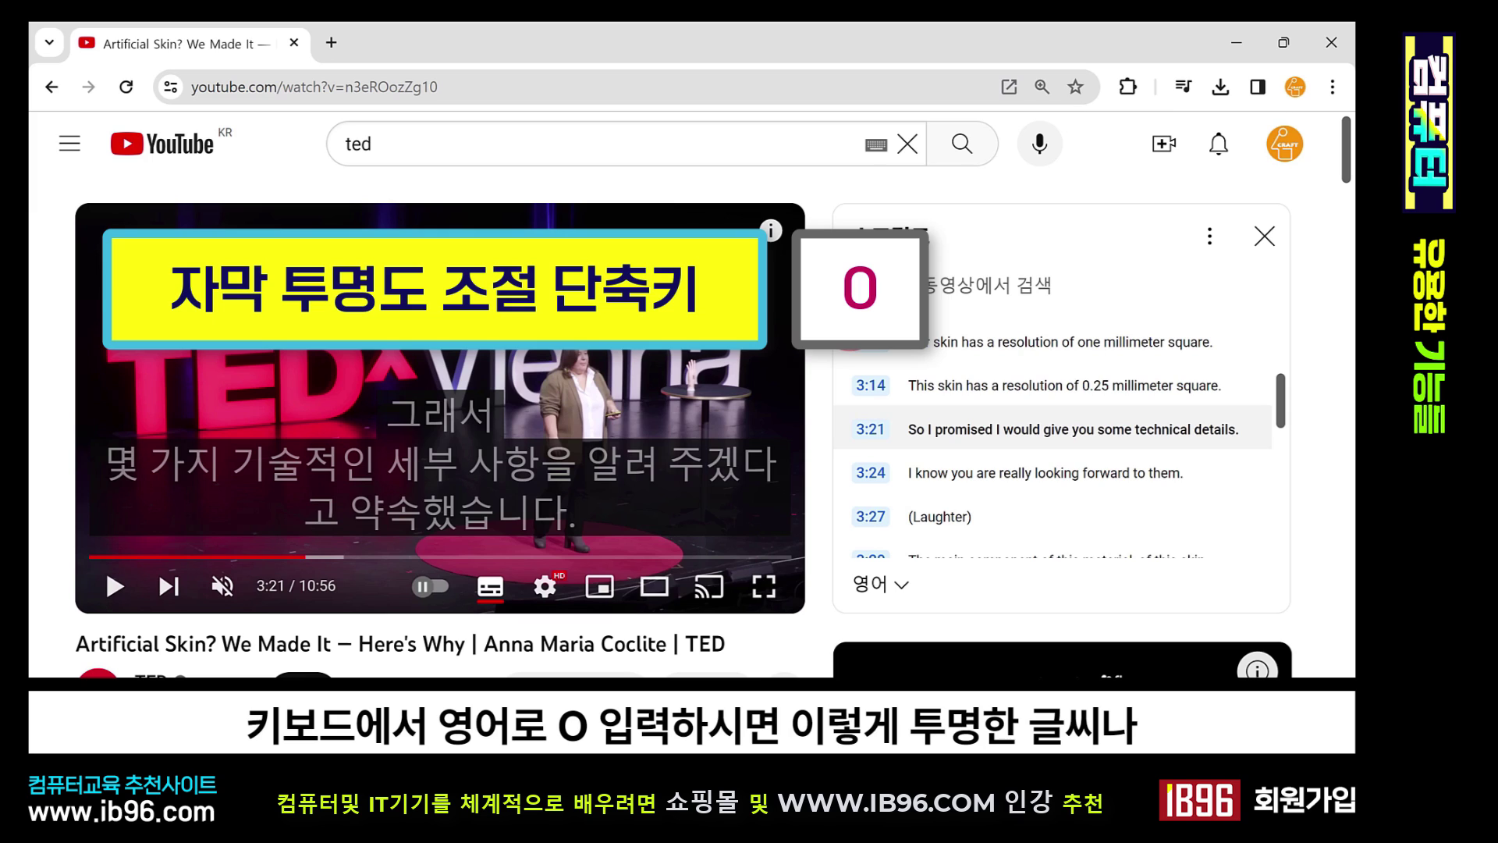
key(o)
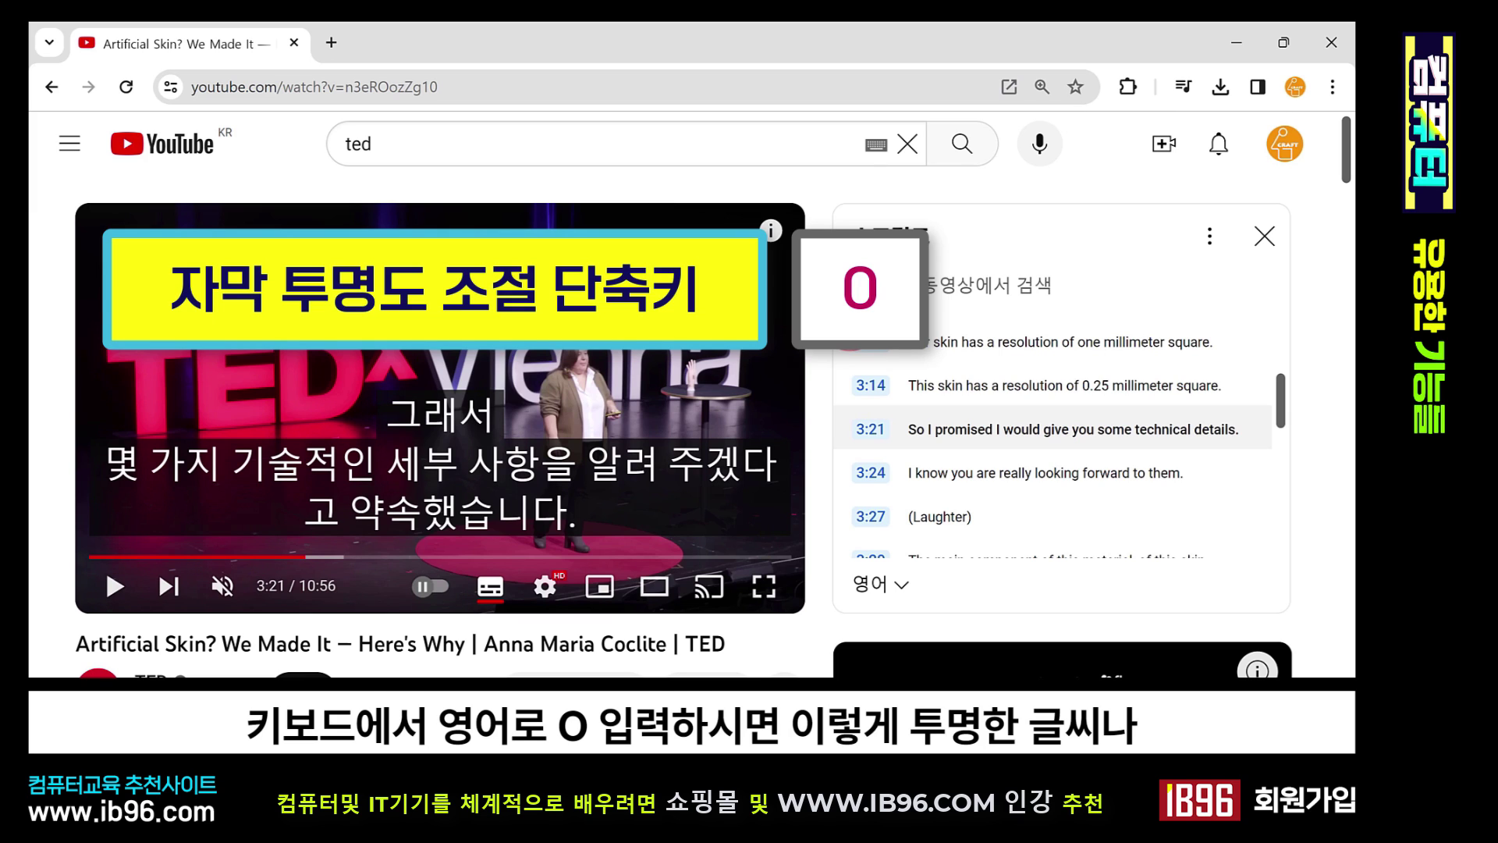
key(o)
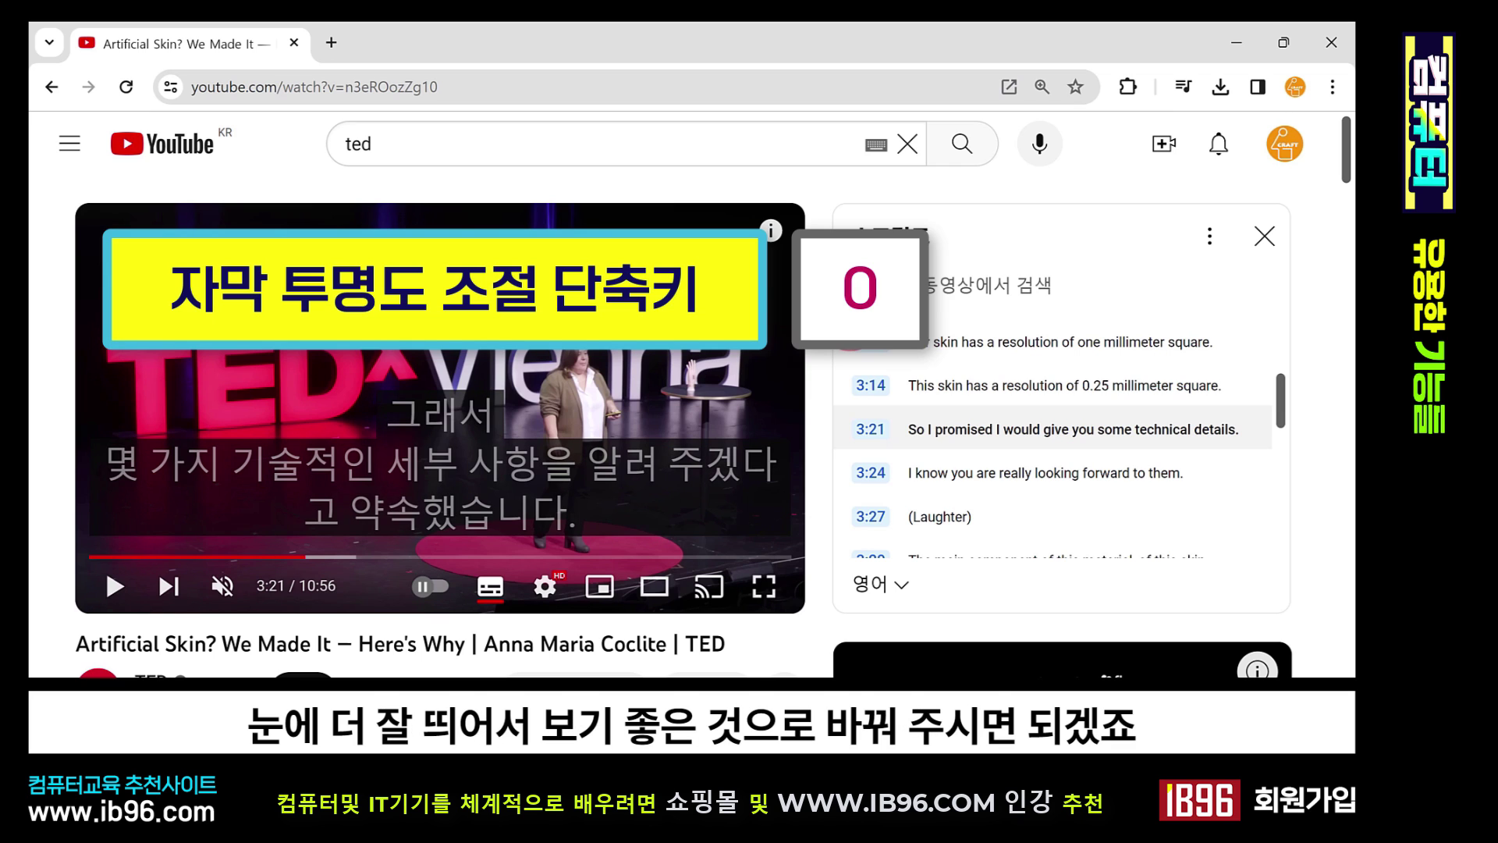
key(o)
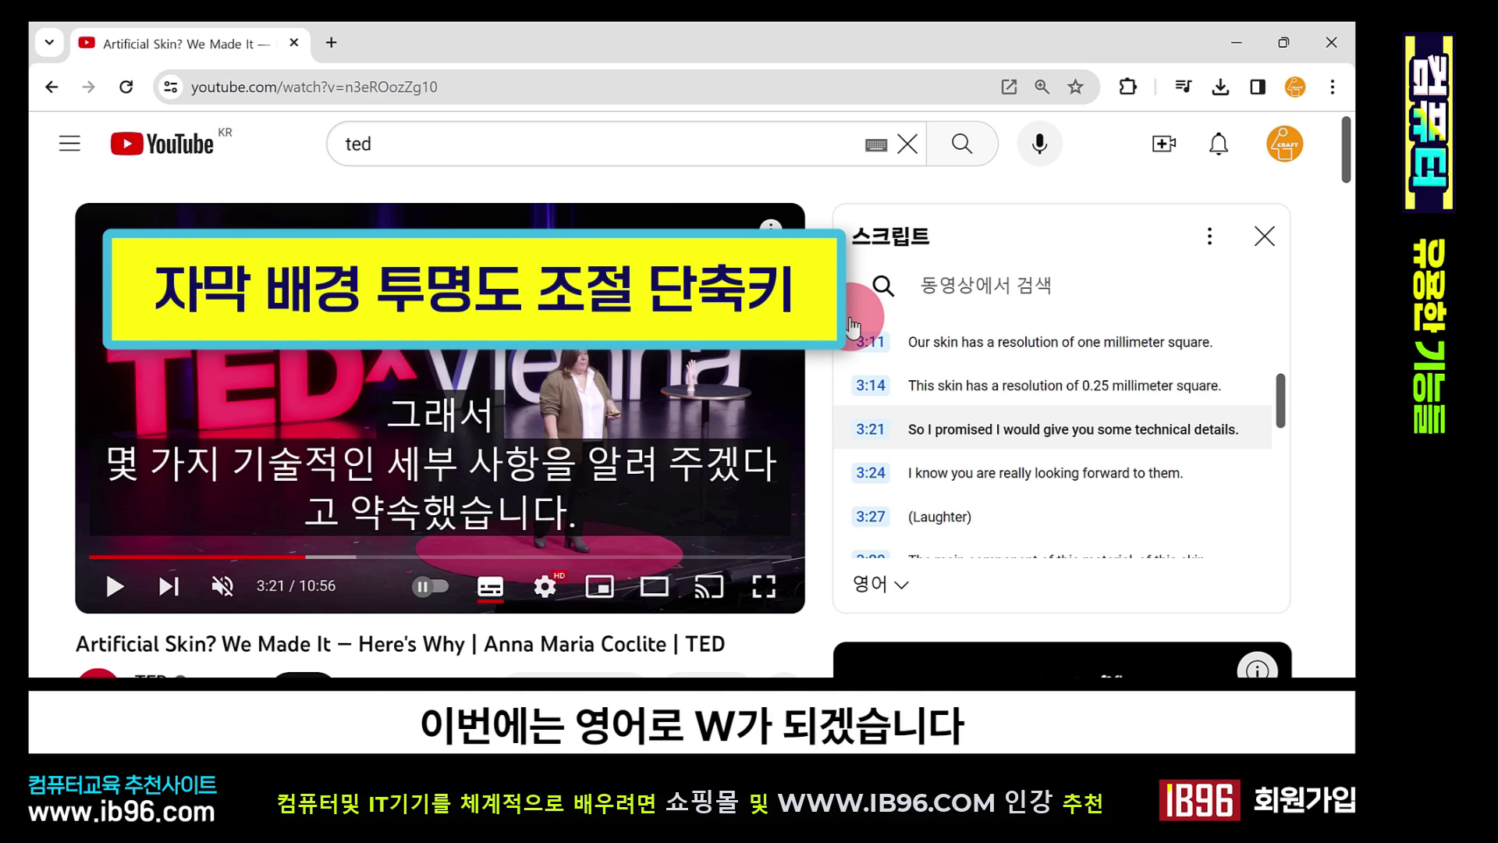
- Cycle the opacity of the subtitle background through its transparent and darker levels
key(w)
key(w)
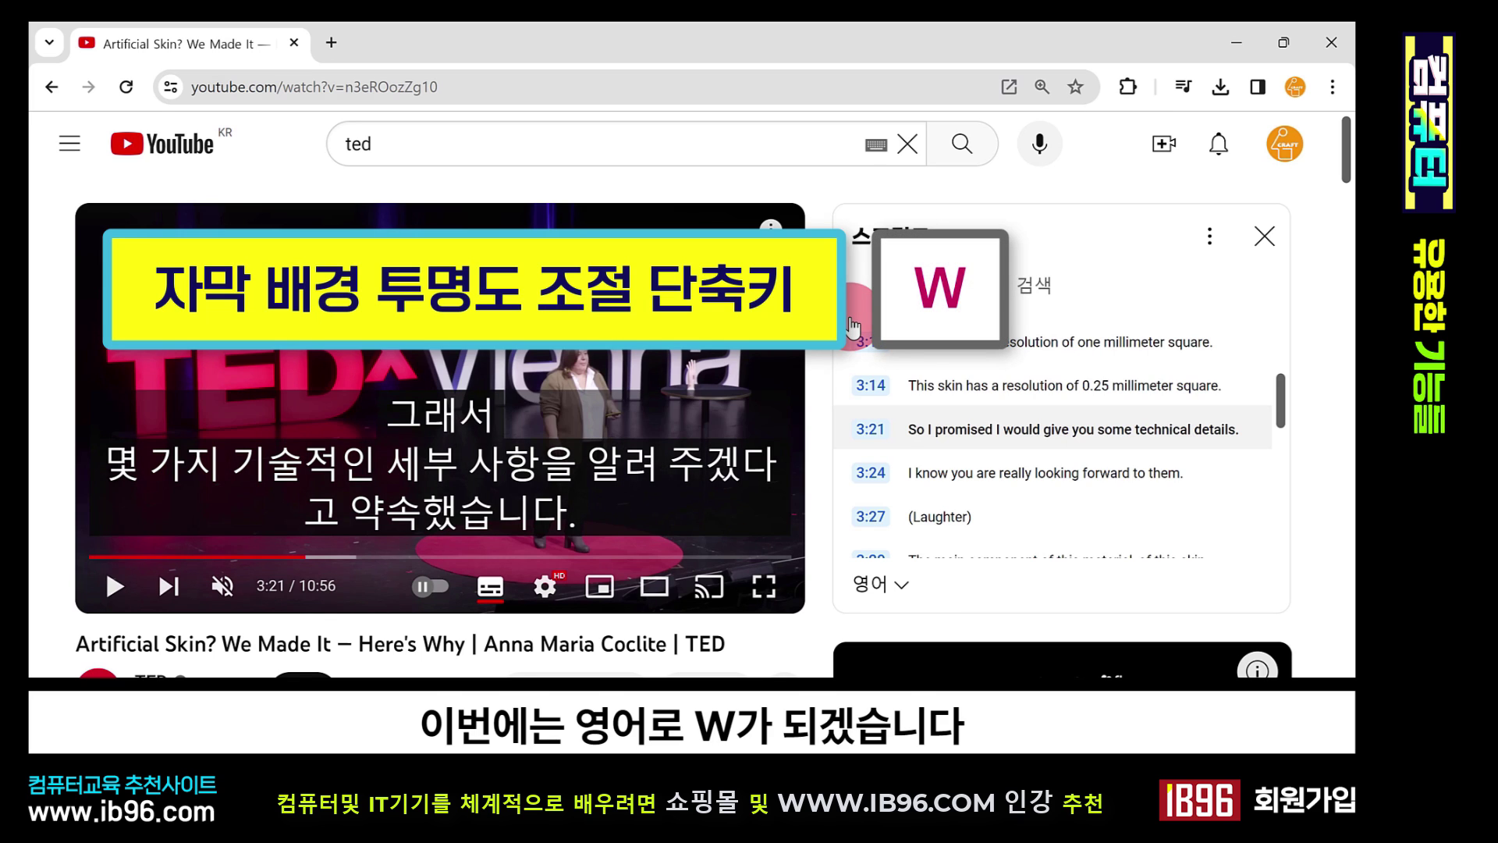
key(w)
key(w)
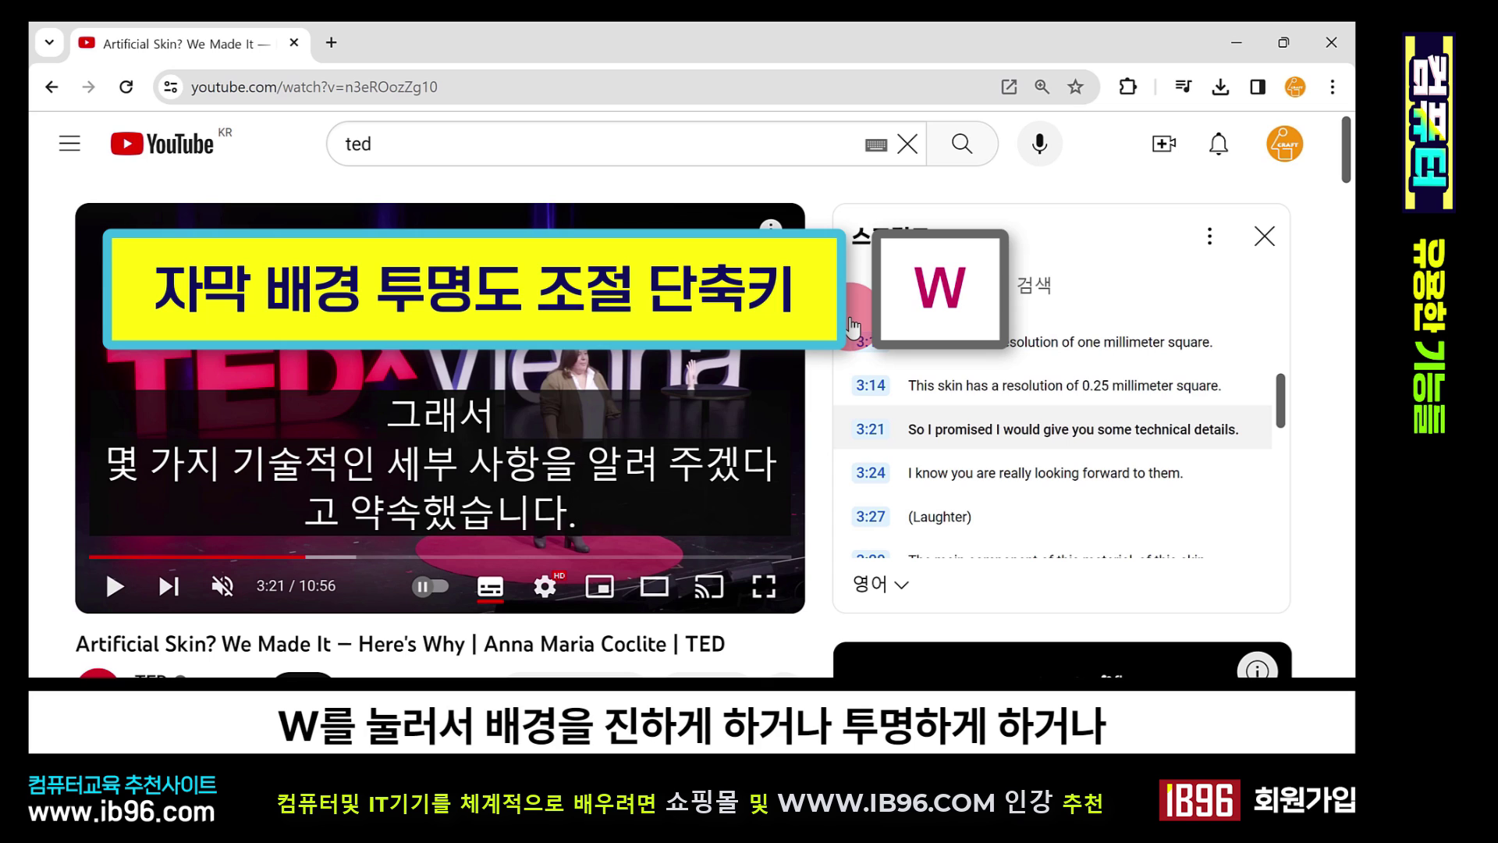
key(w)
key(w)
key(w)
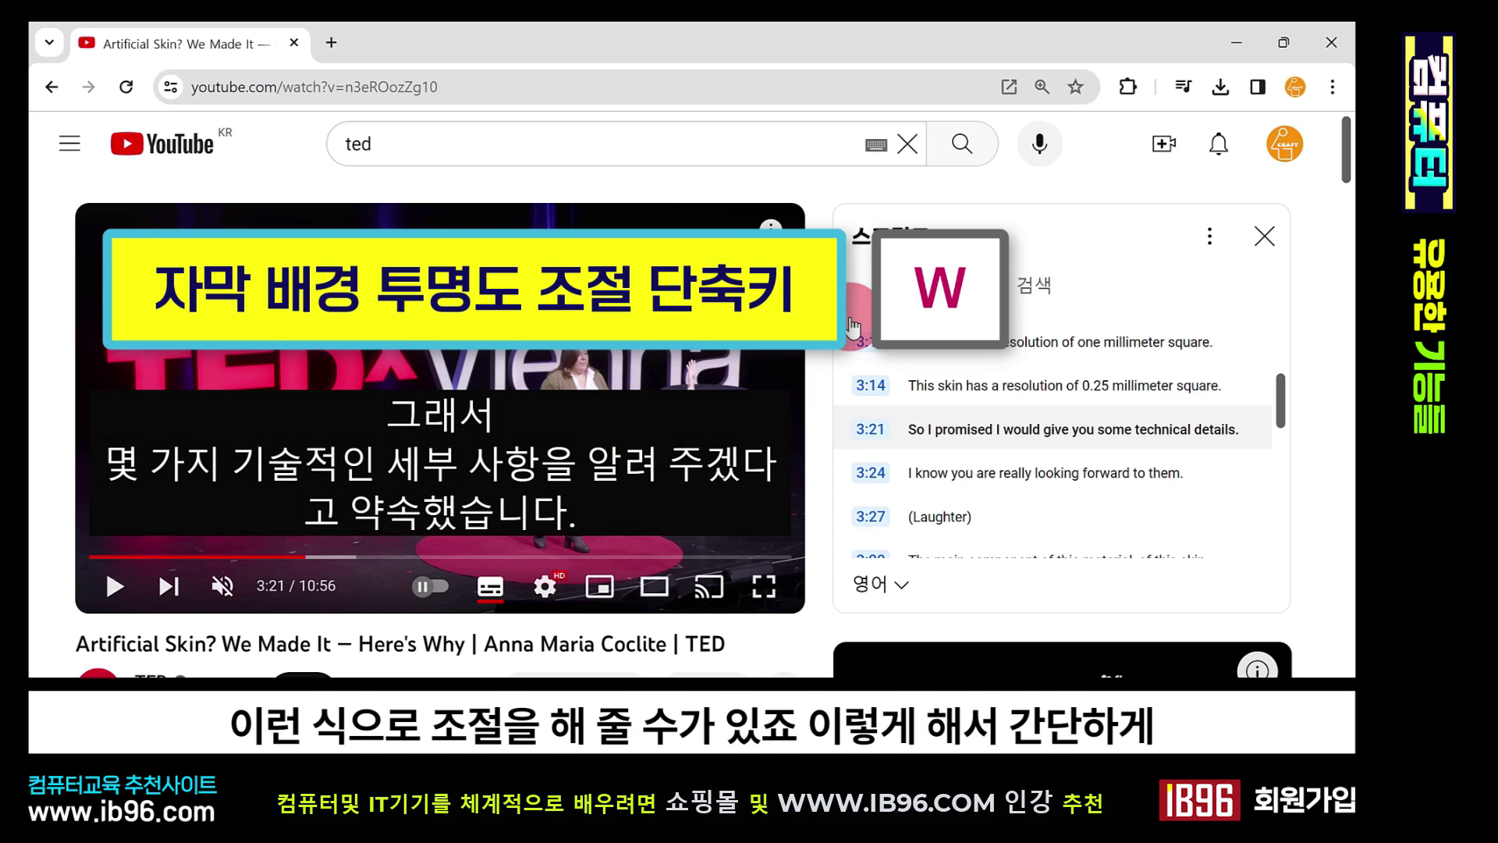
key(w)
key(w)
key(w)
key(w)
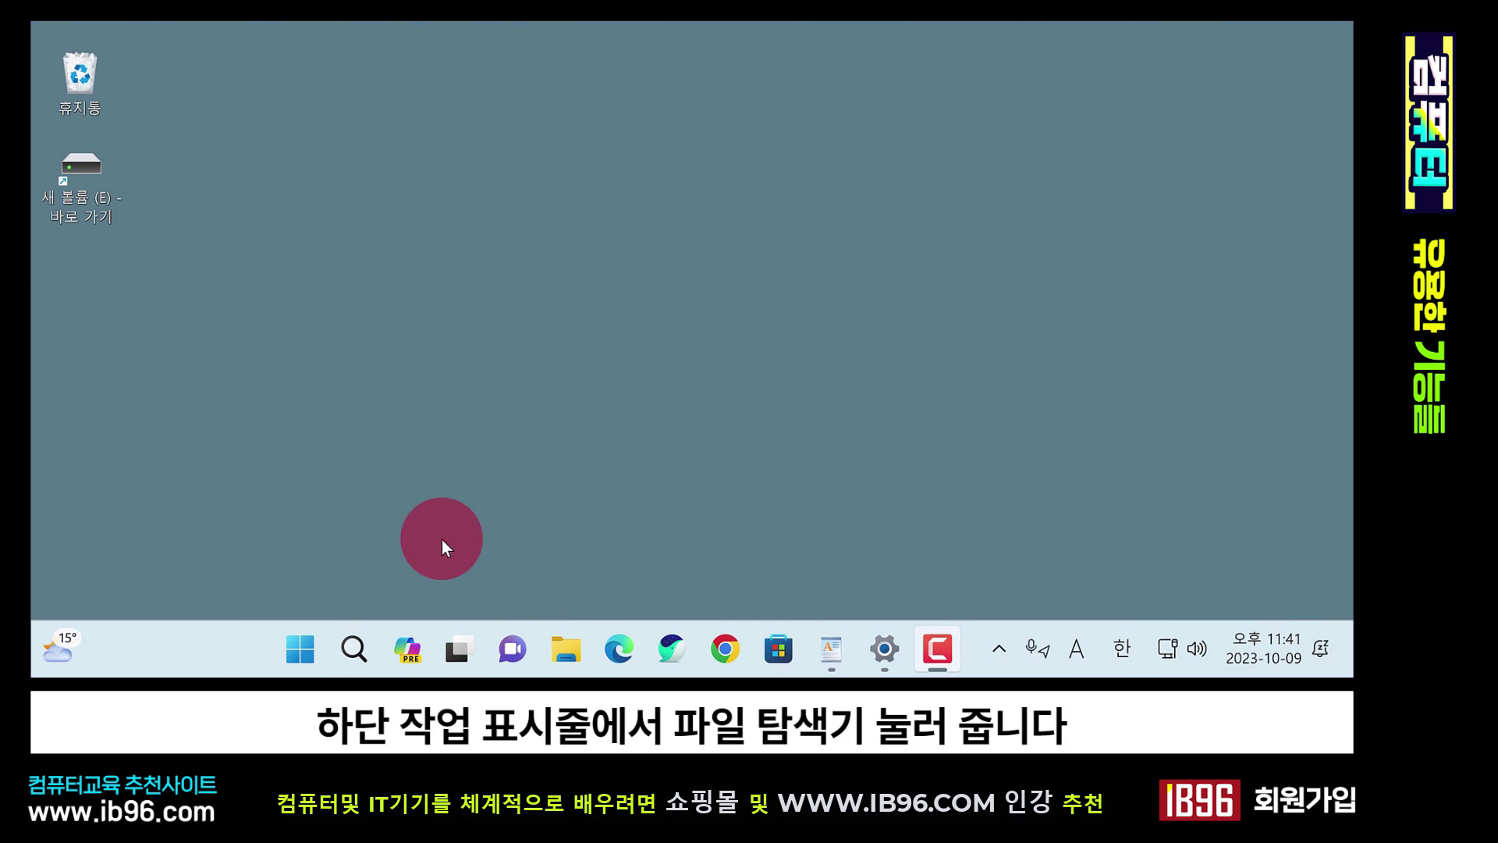
- Switch to File Explorer and open 내 PC to view the computer's drives
click(573, 653)
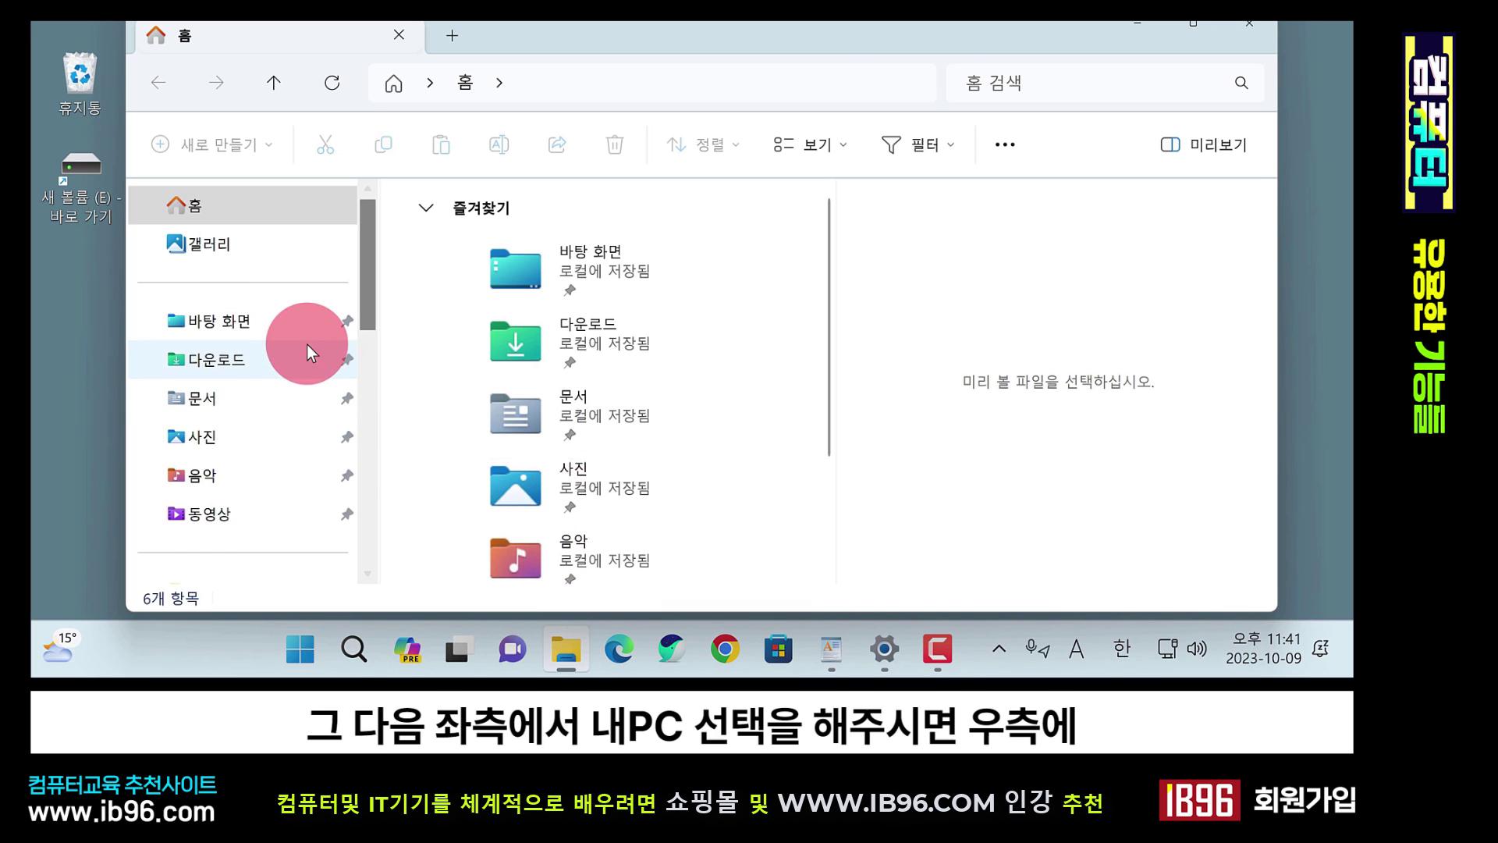
scroll(300, 336, up, 2)
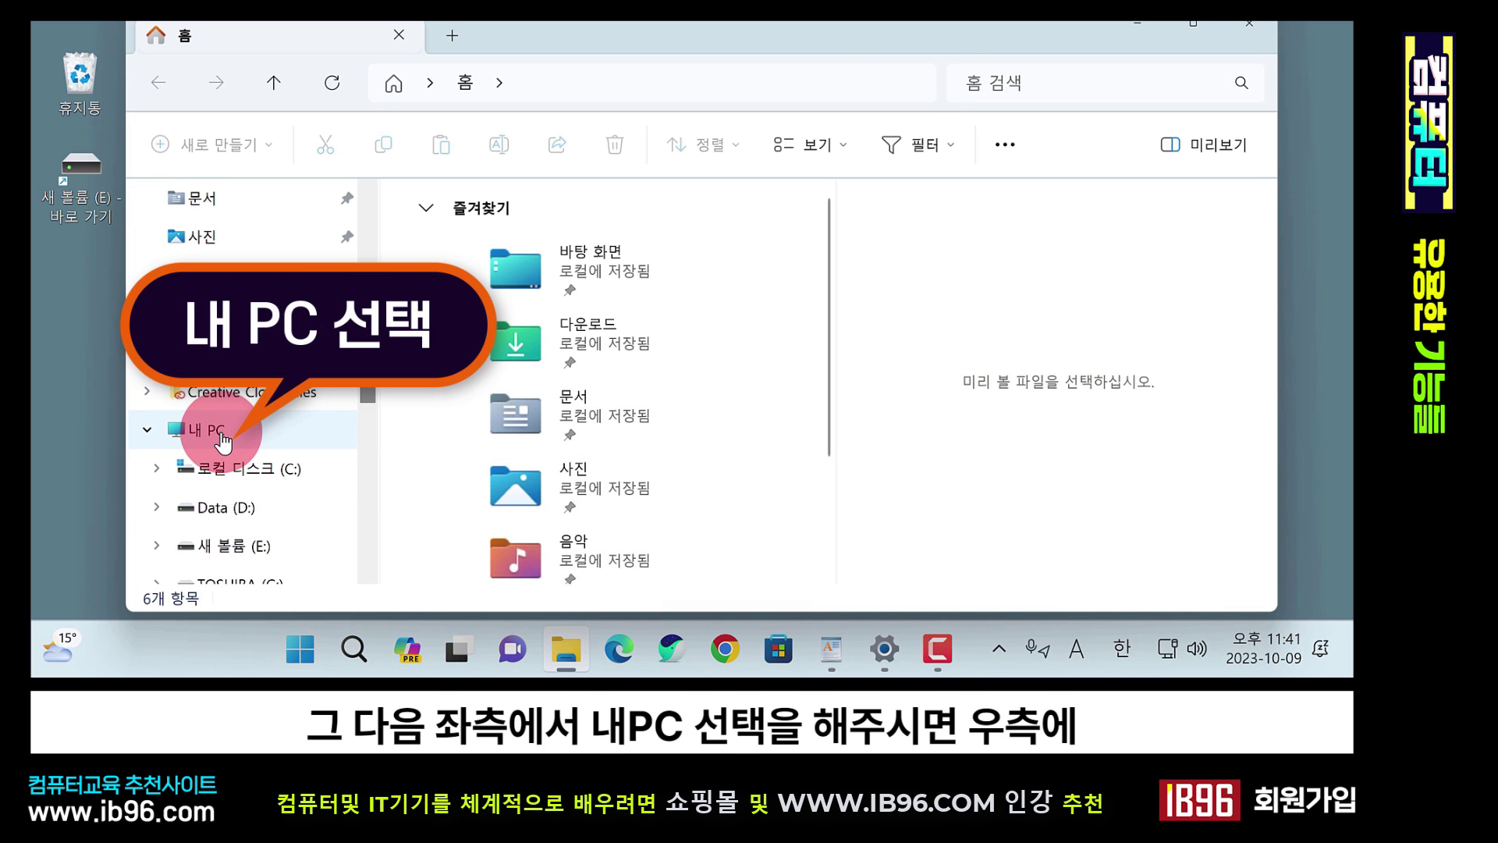
click(222, 435)
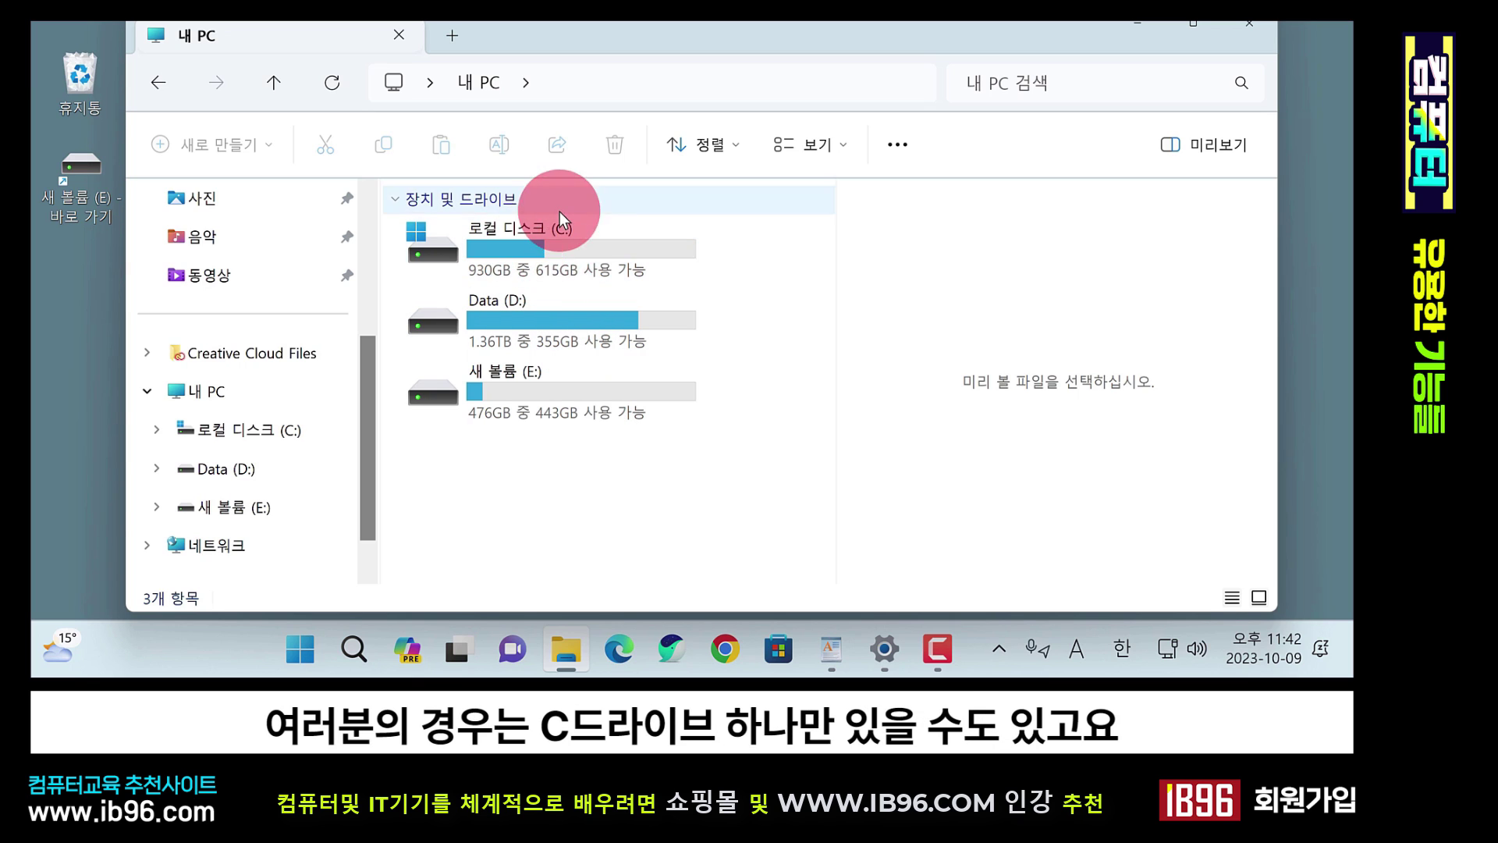
mouse_move(574, 245)
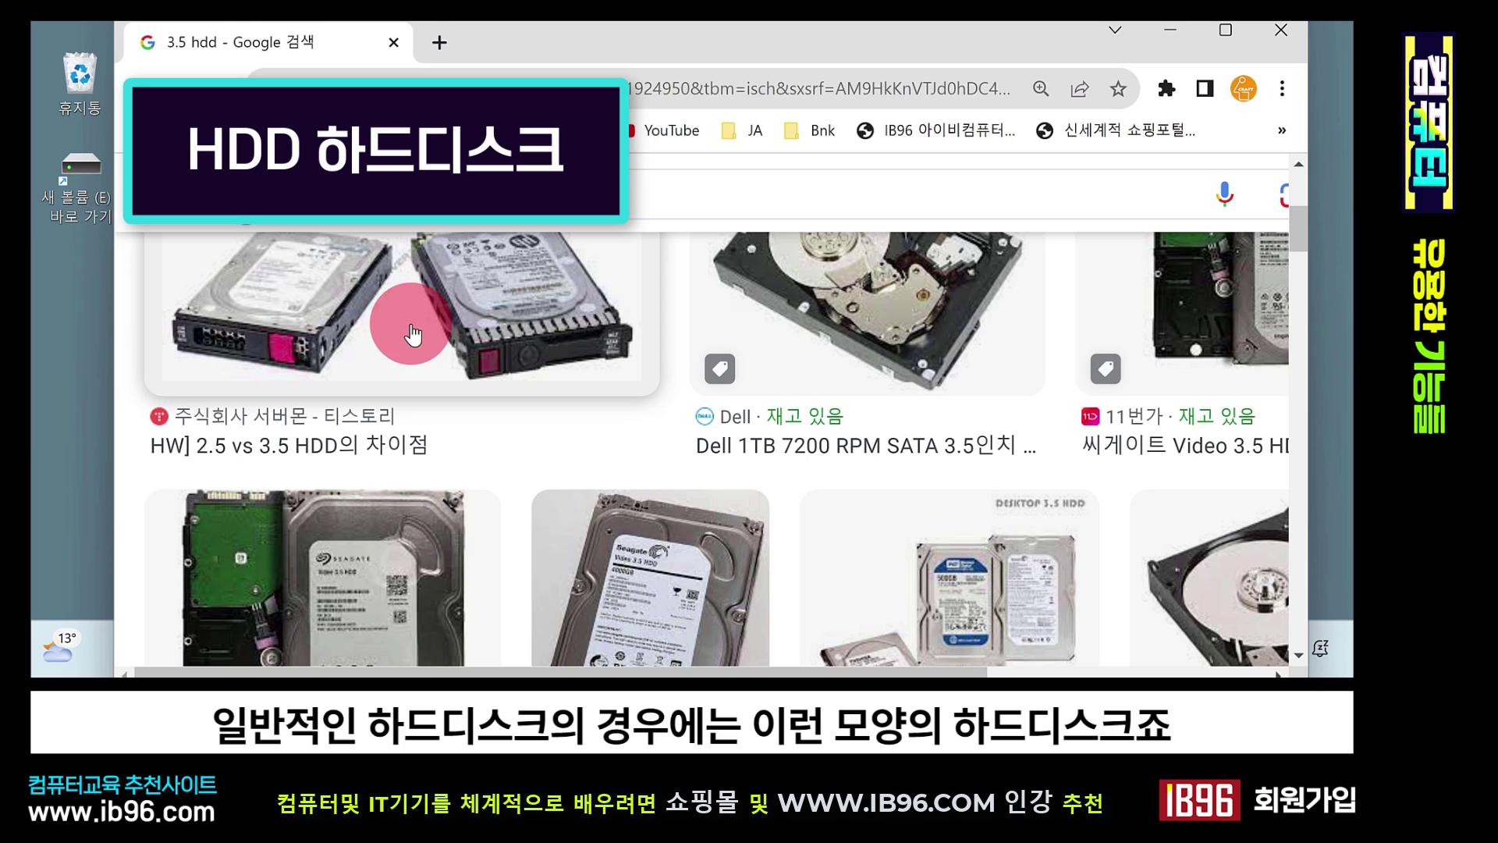
- Look through the Google image results for "3.5 hdd" to see what standard hard disks look like
scroll(695, 370, down, 3)
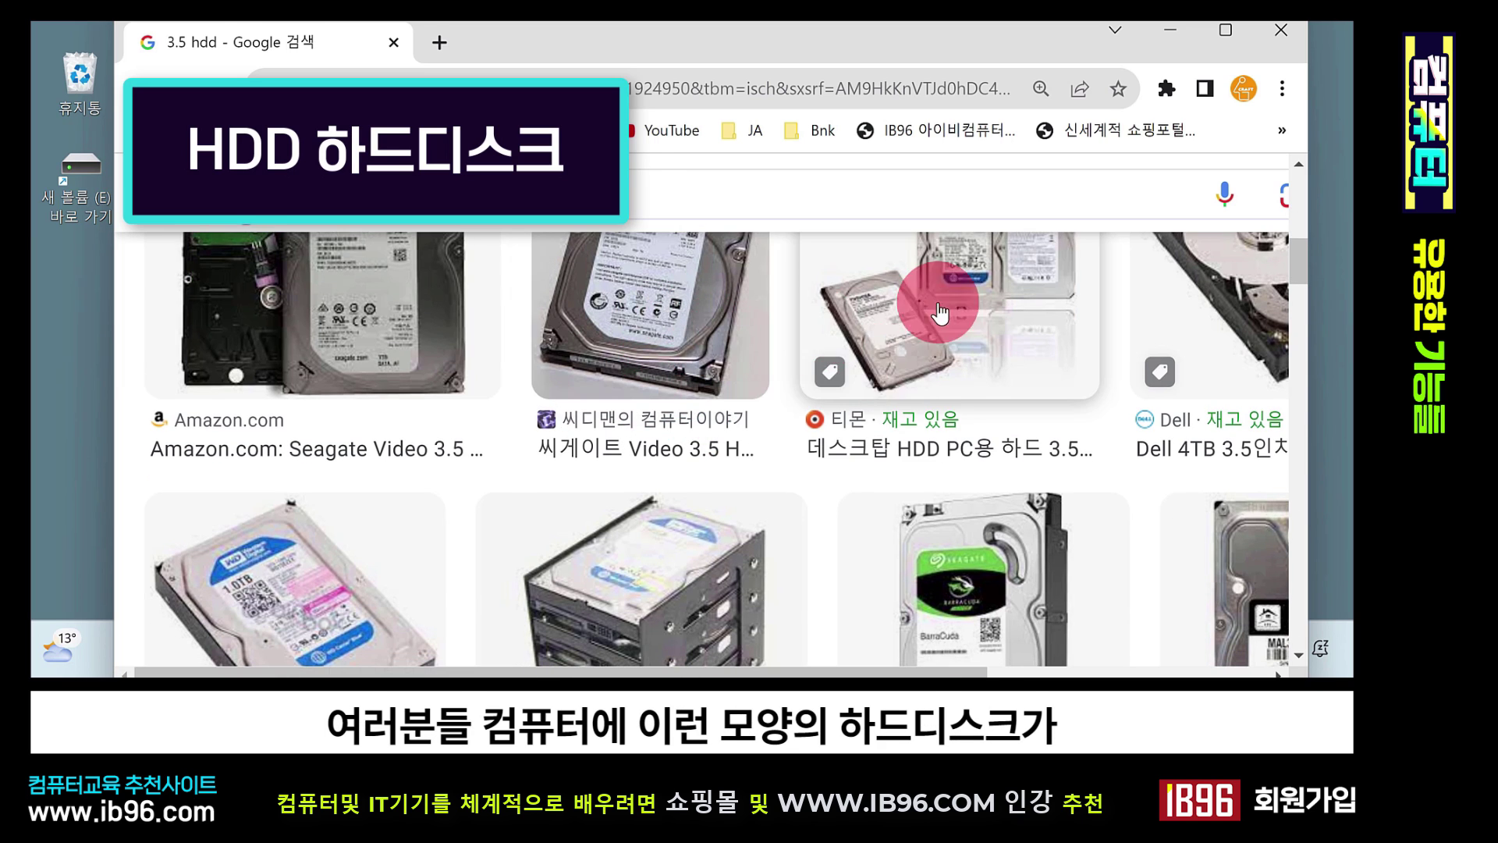
scroll(963, 422, down, 3)
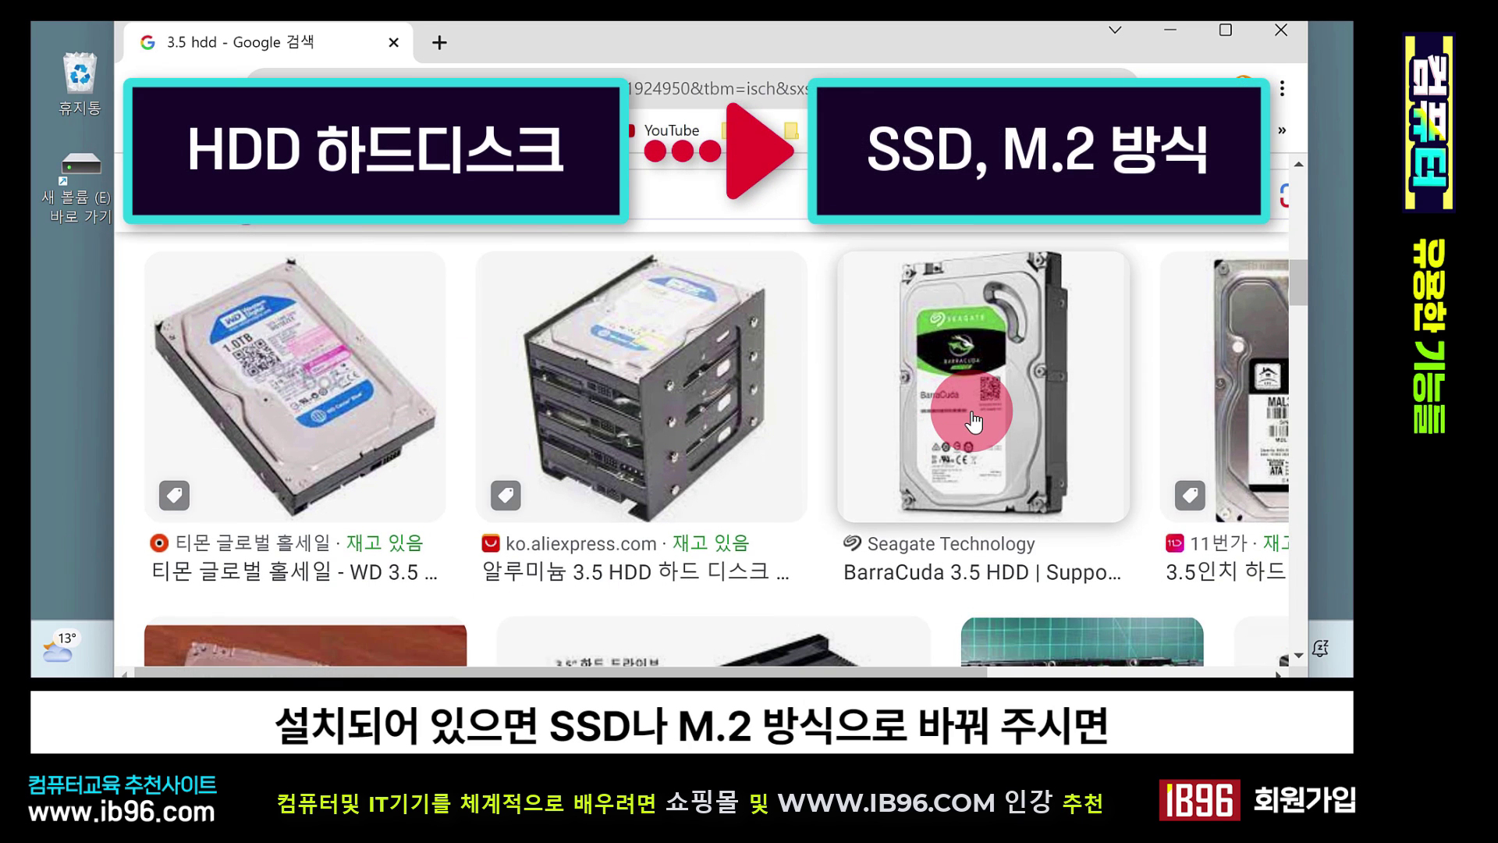
scroll(943, 419, up, 4)
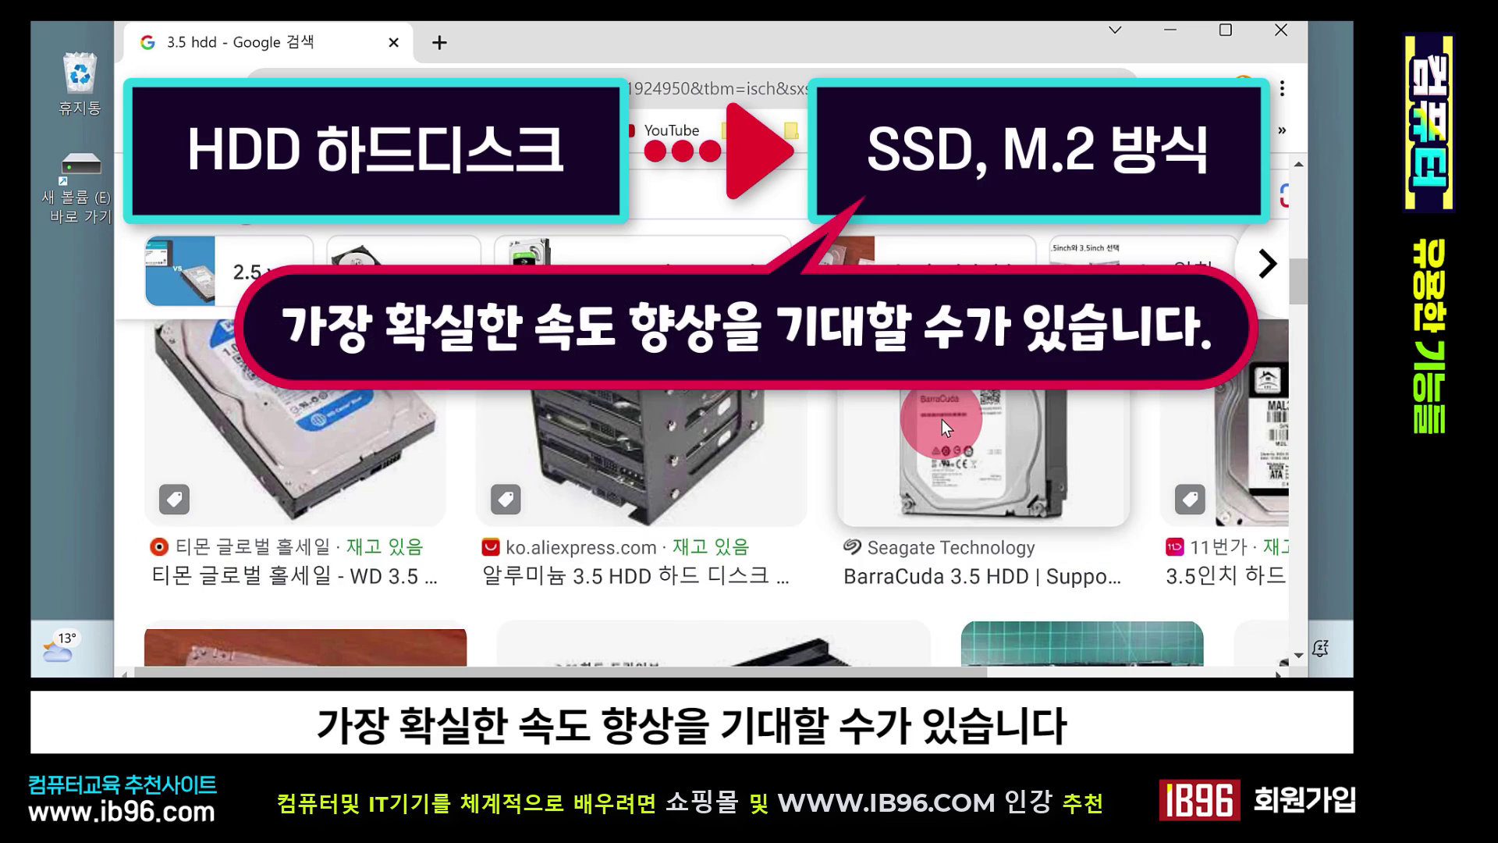
scroll(942, 419, down, 7)
scroll(942, 419, up, 5)
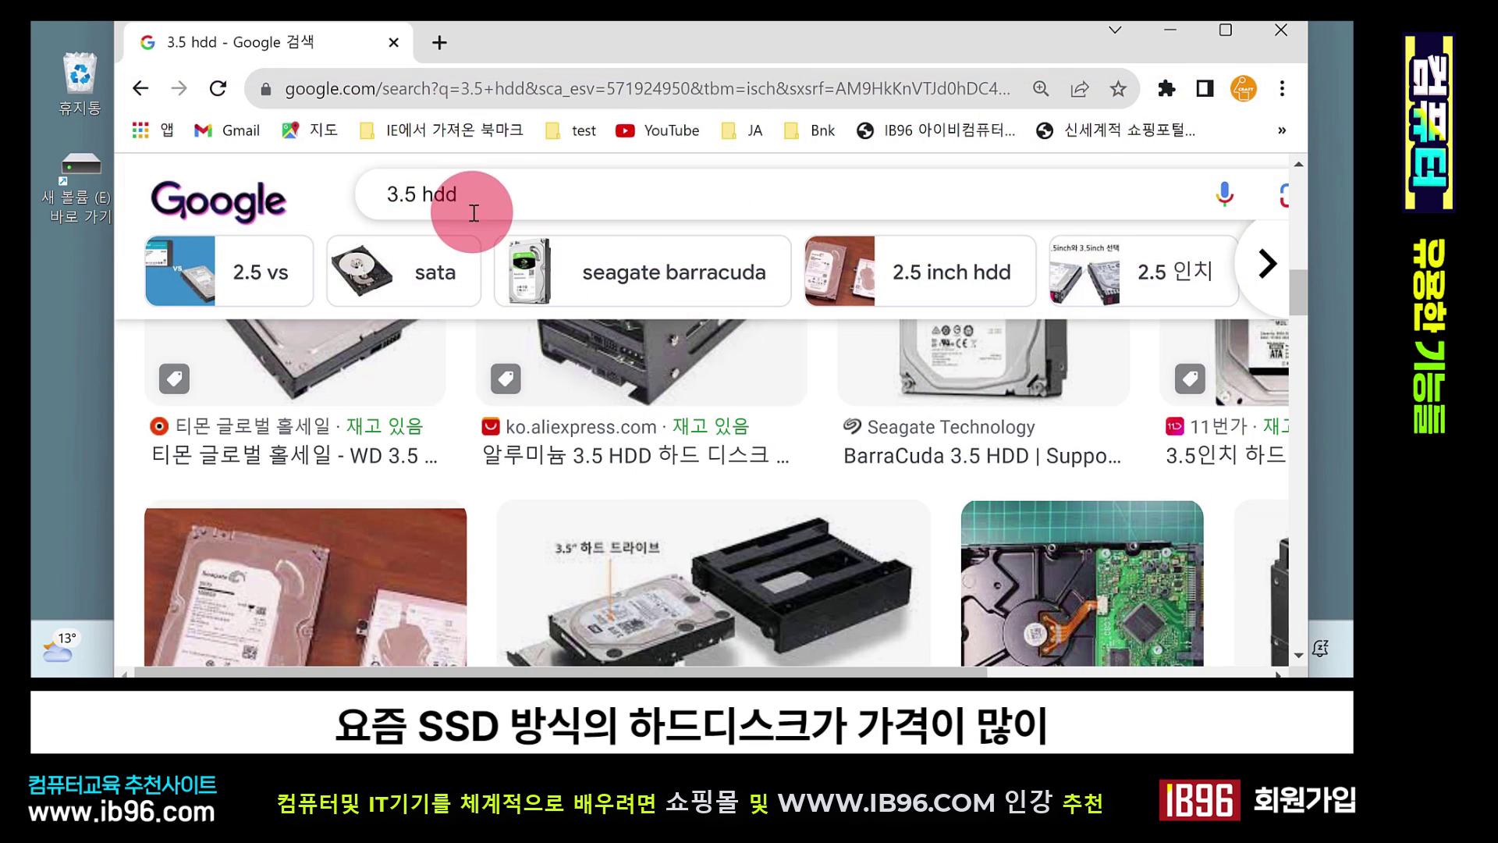
- Search Google Images for "ssd hdd", compare the HDD, SSD and M.2 pictures, and close the browser
drag(414, 194, 368, 185)
text(ssd)
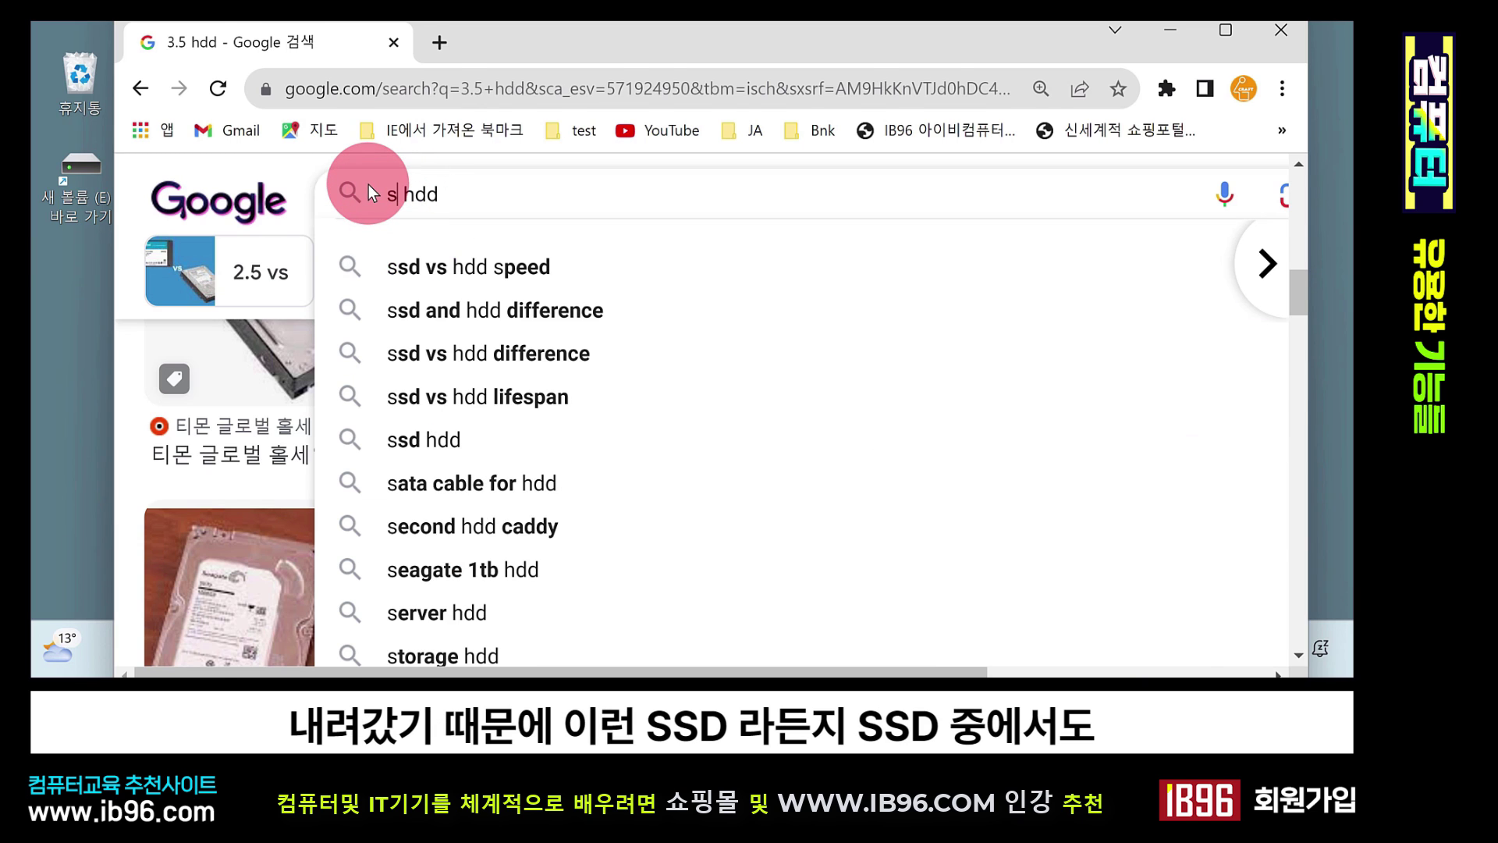
key(Return)
click(1057, 538)
scroll(1057, 538, down, 5)
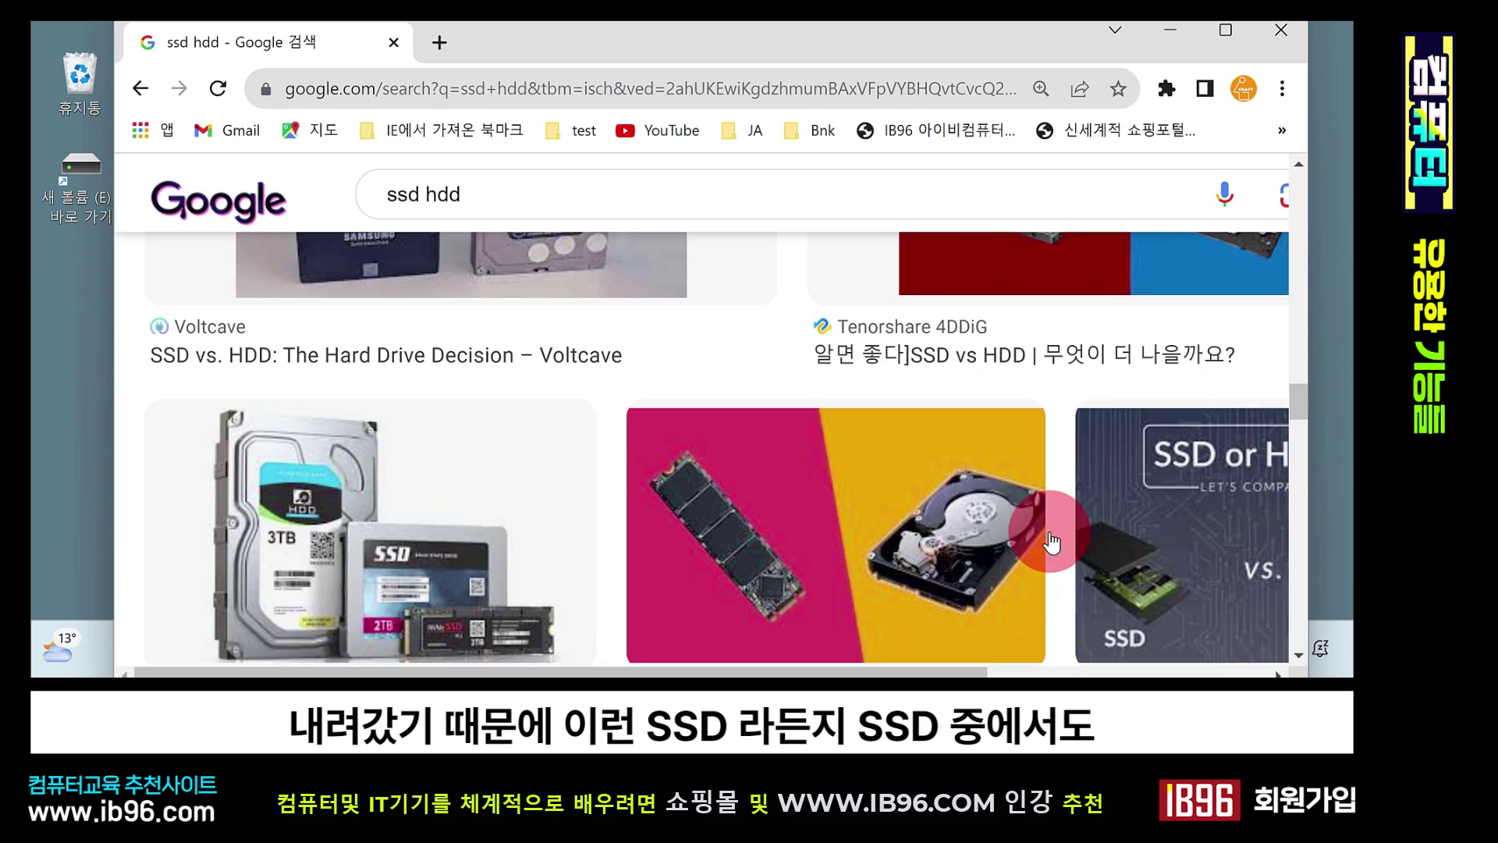
click(745, 527)
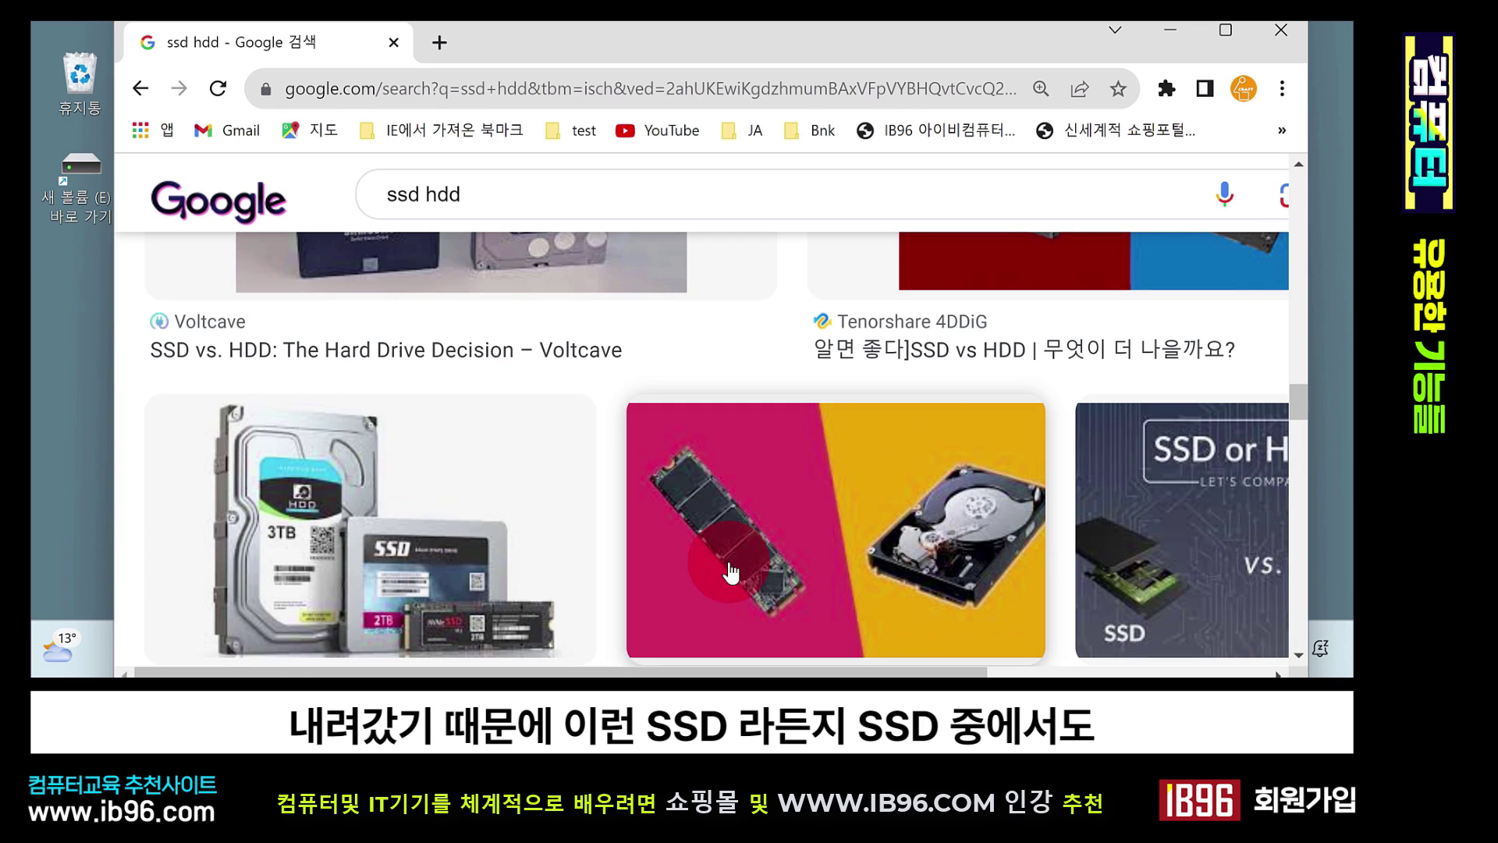
scroll(462, 621, down, 2)
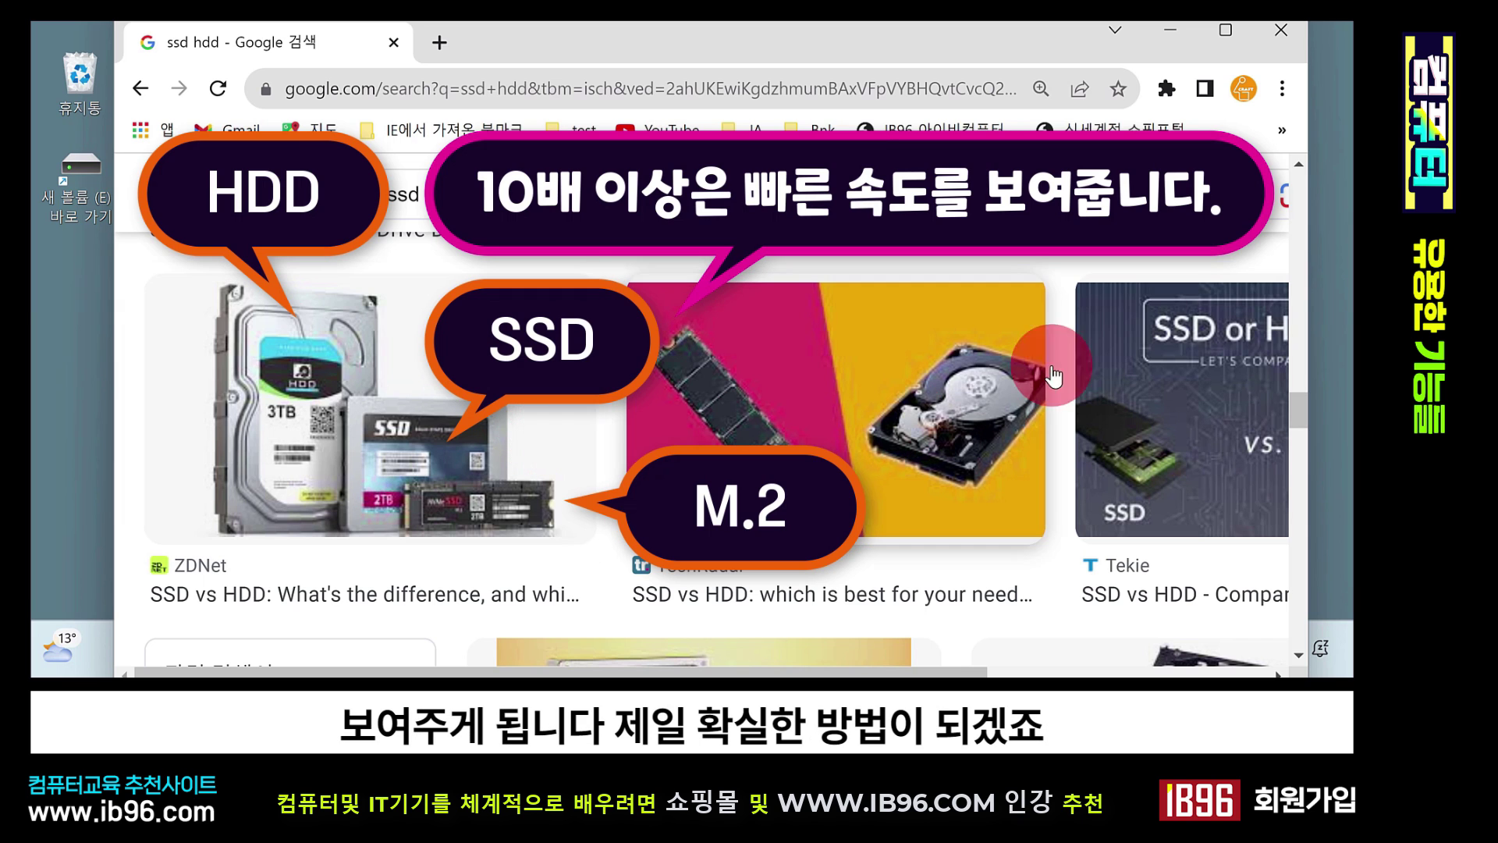
click(1284, 30)
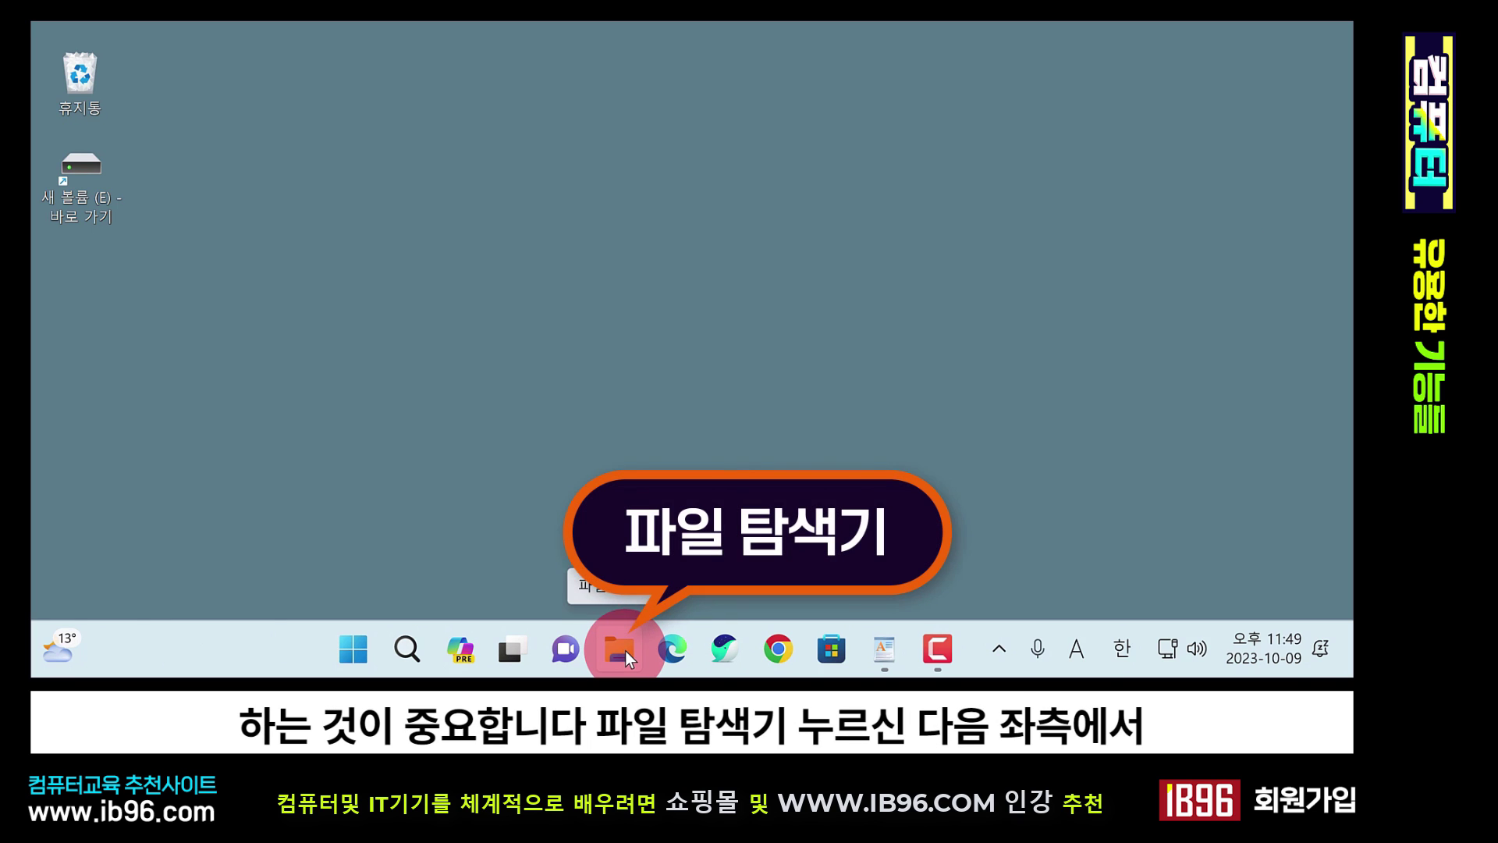
- Open 내 PC in File Explorer to check each drive's total capacity and free space
click(624, 651)
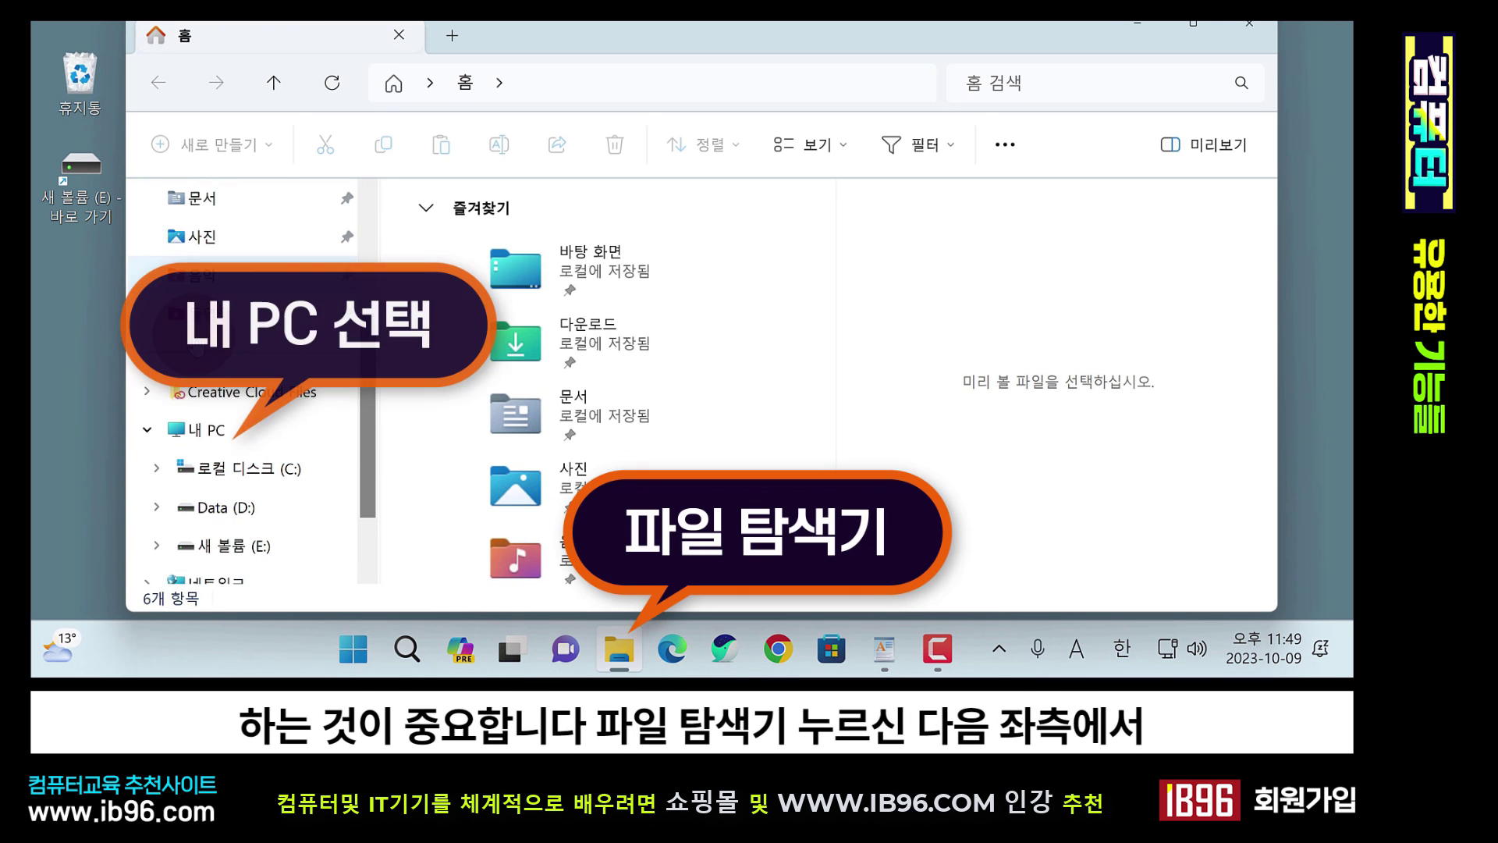
click(206, 431)
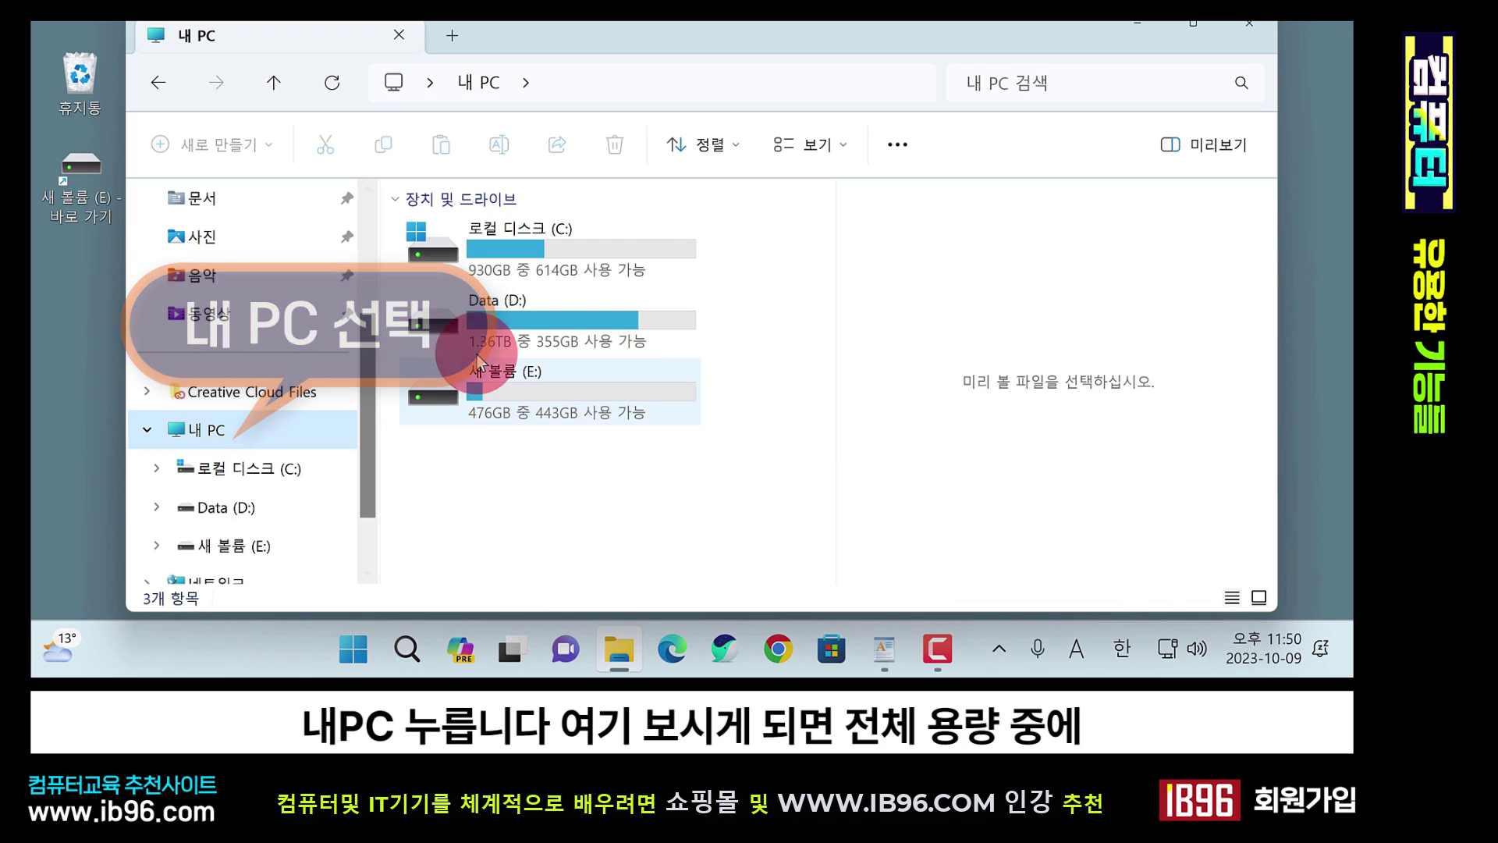
- Search the Start menu for "설정", open Windows Settings and go to the 저장소 page under 시스템
mouse_move(469, 239)
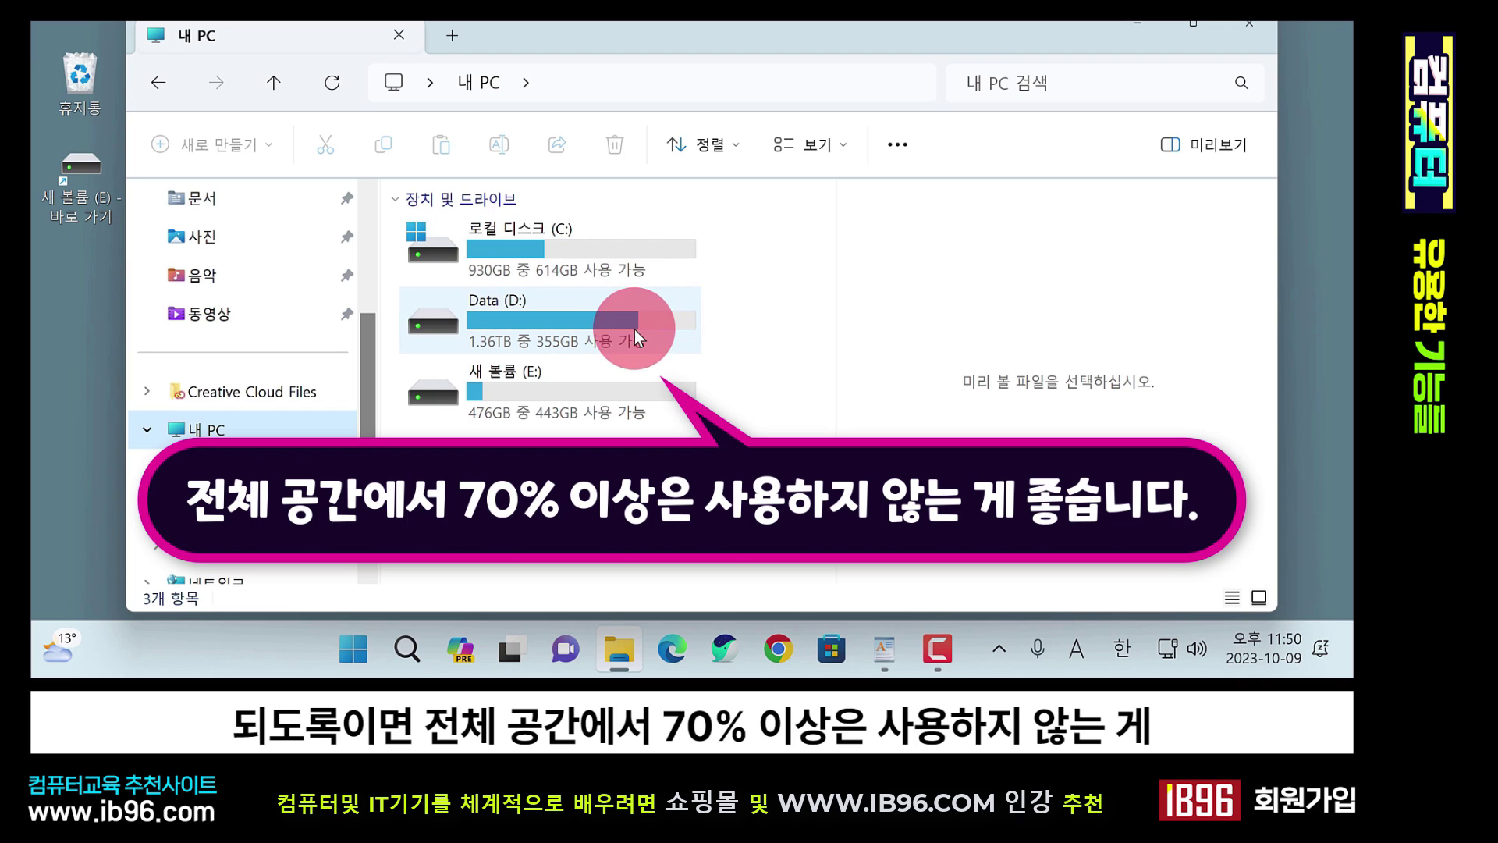
mouse_move(637, 324)
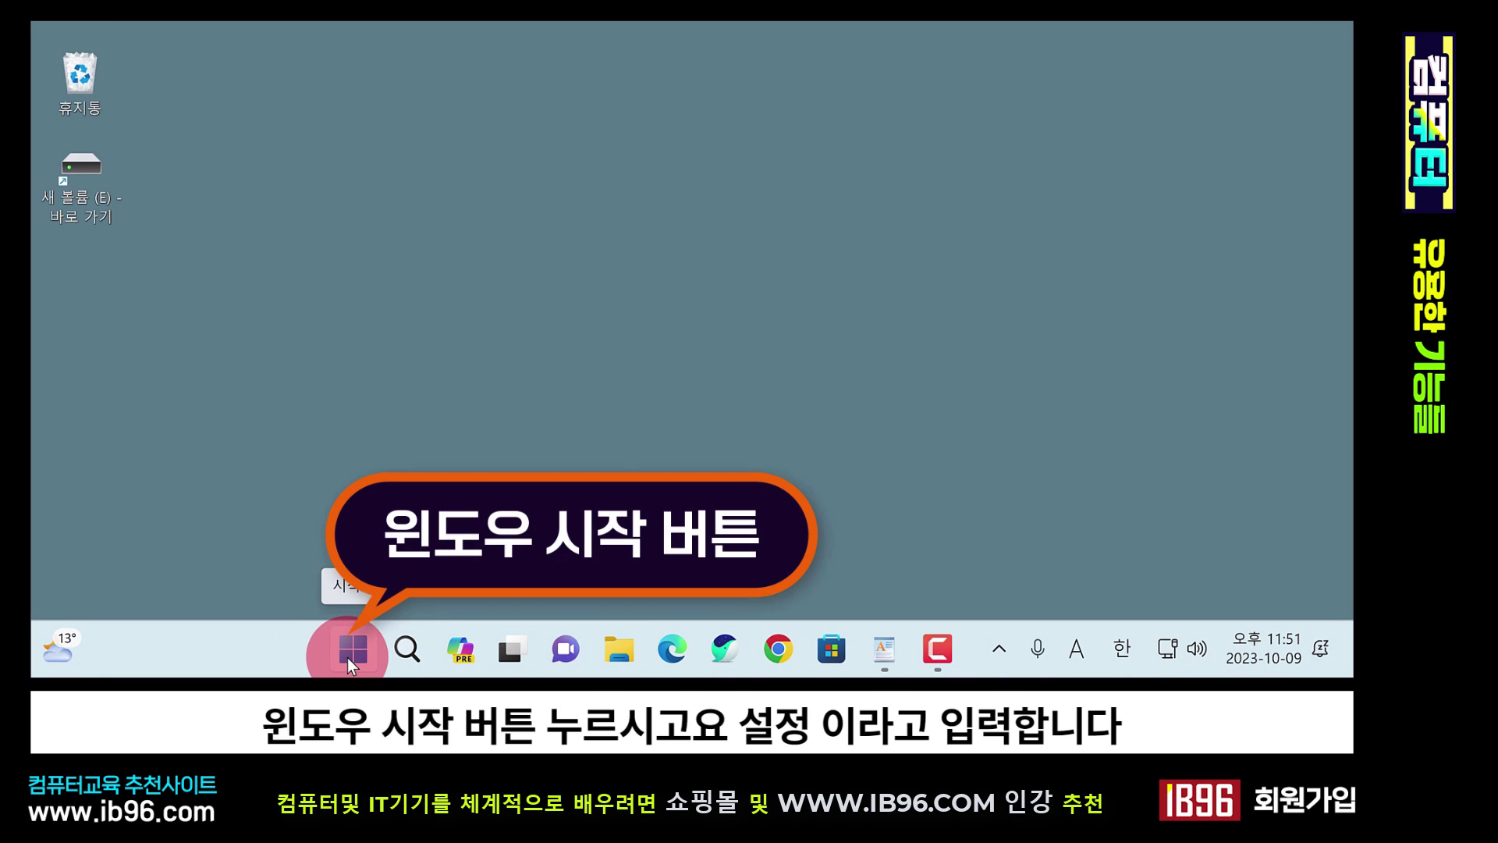
click(348, 657)
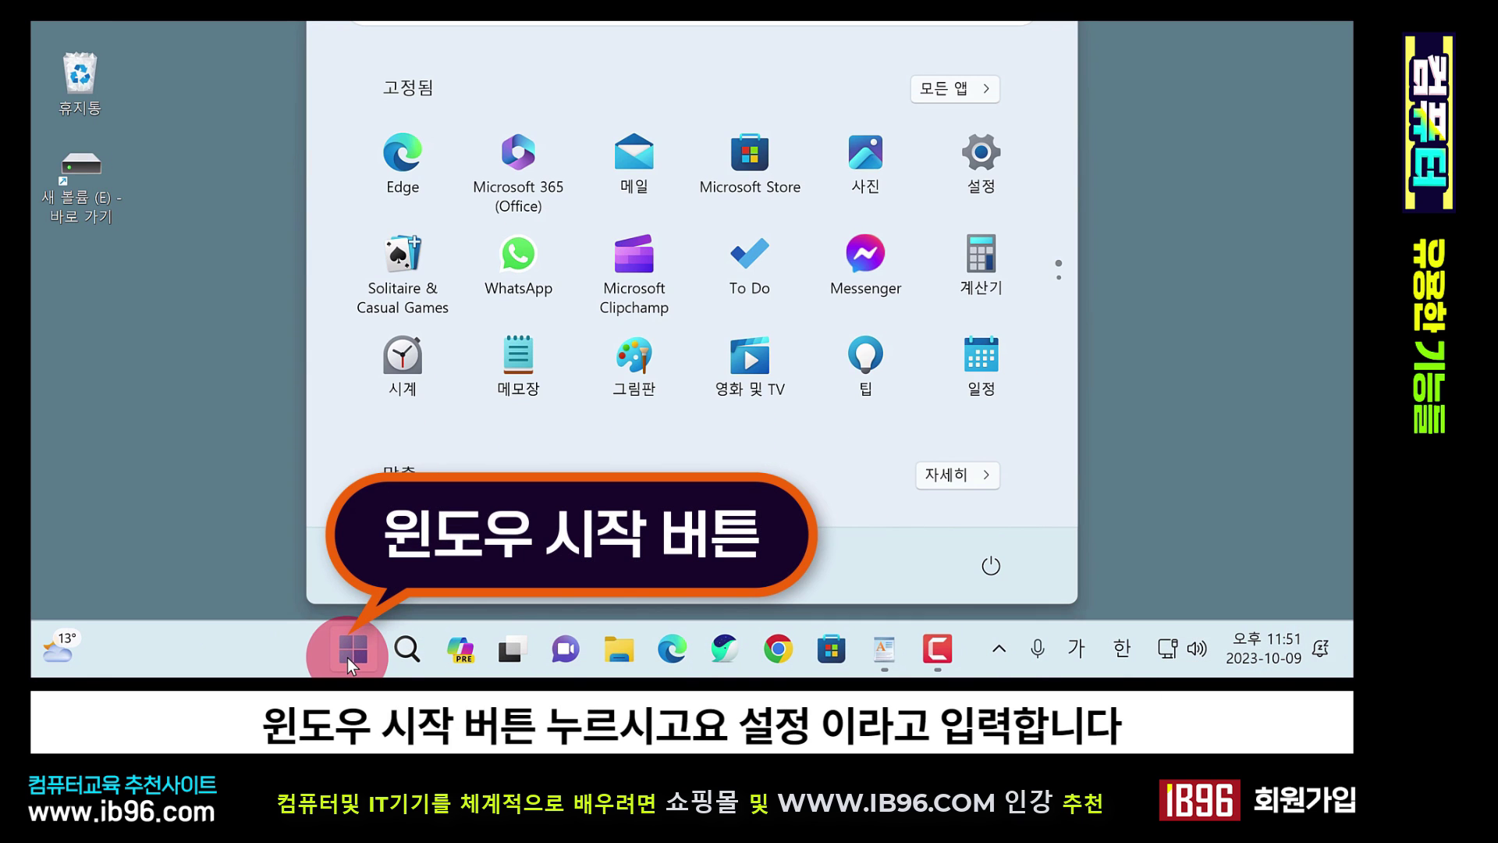
text(설정)
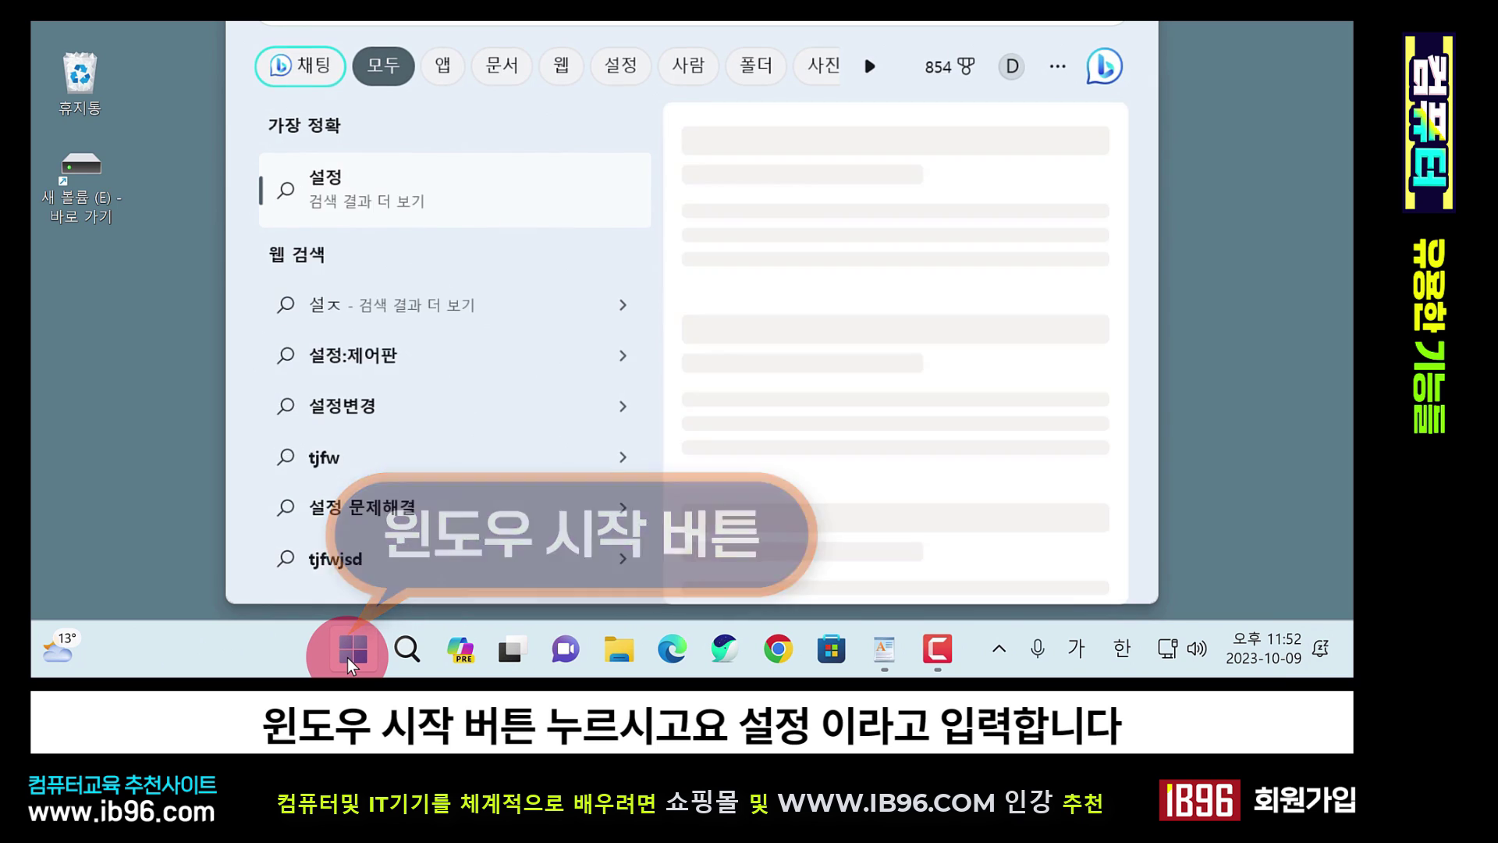
click(906, 209)
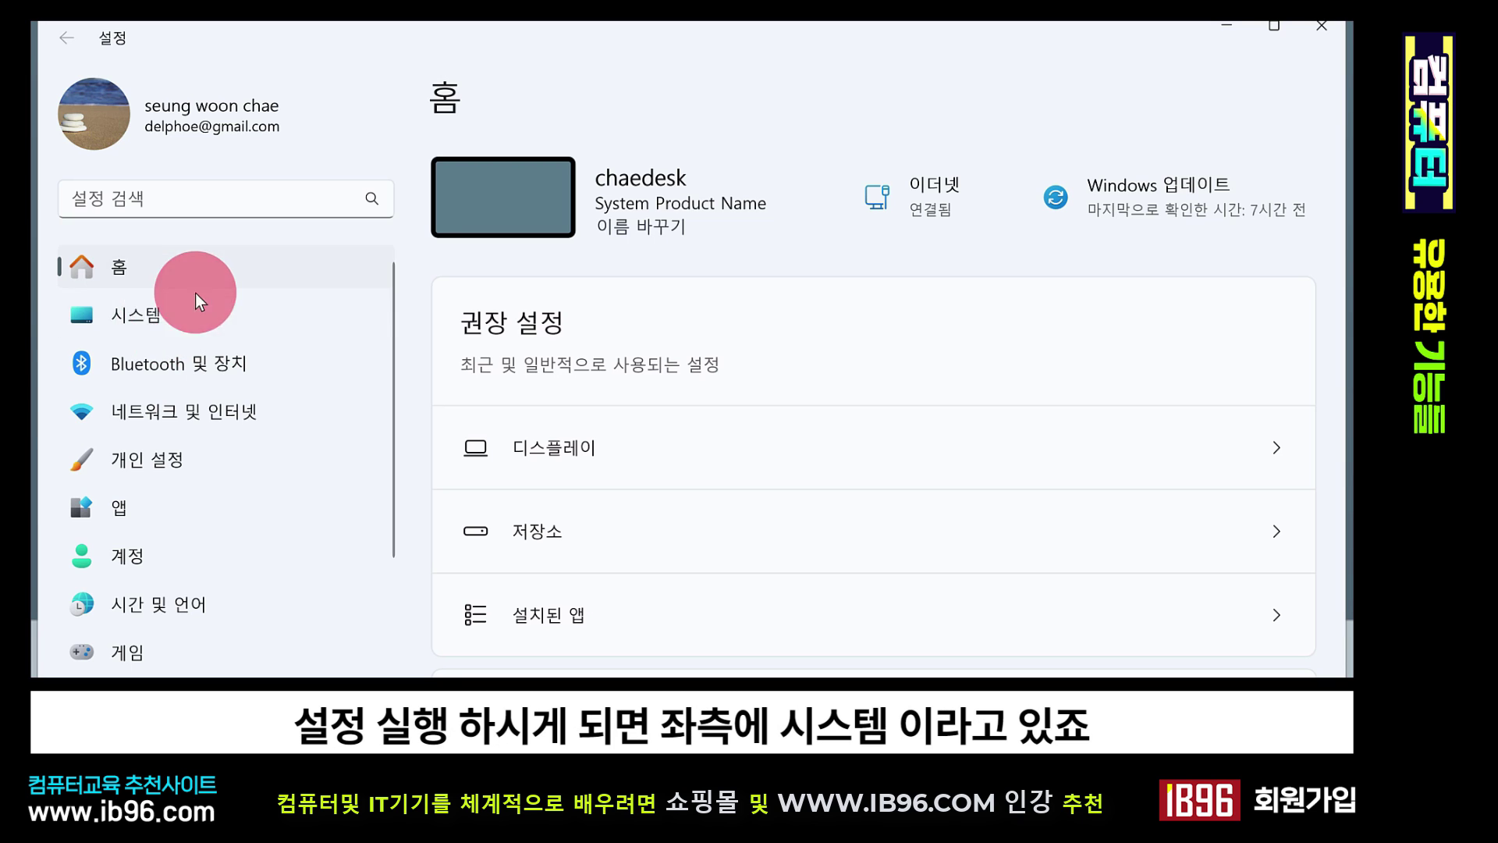
click(178, 316)
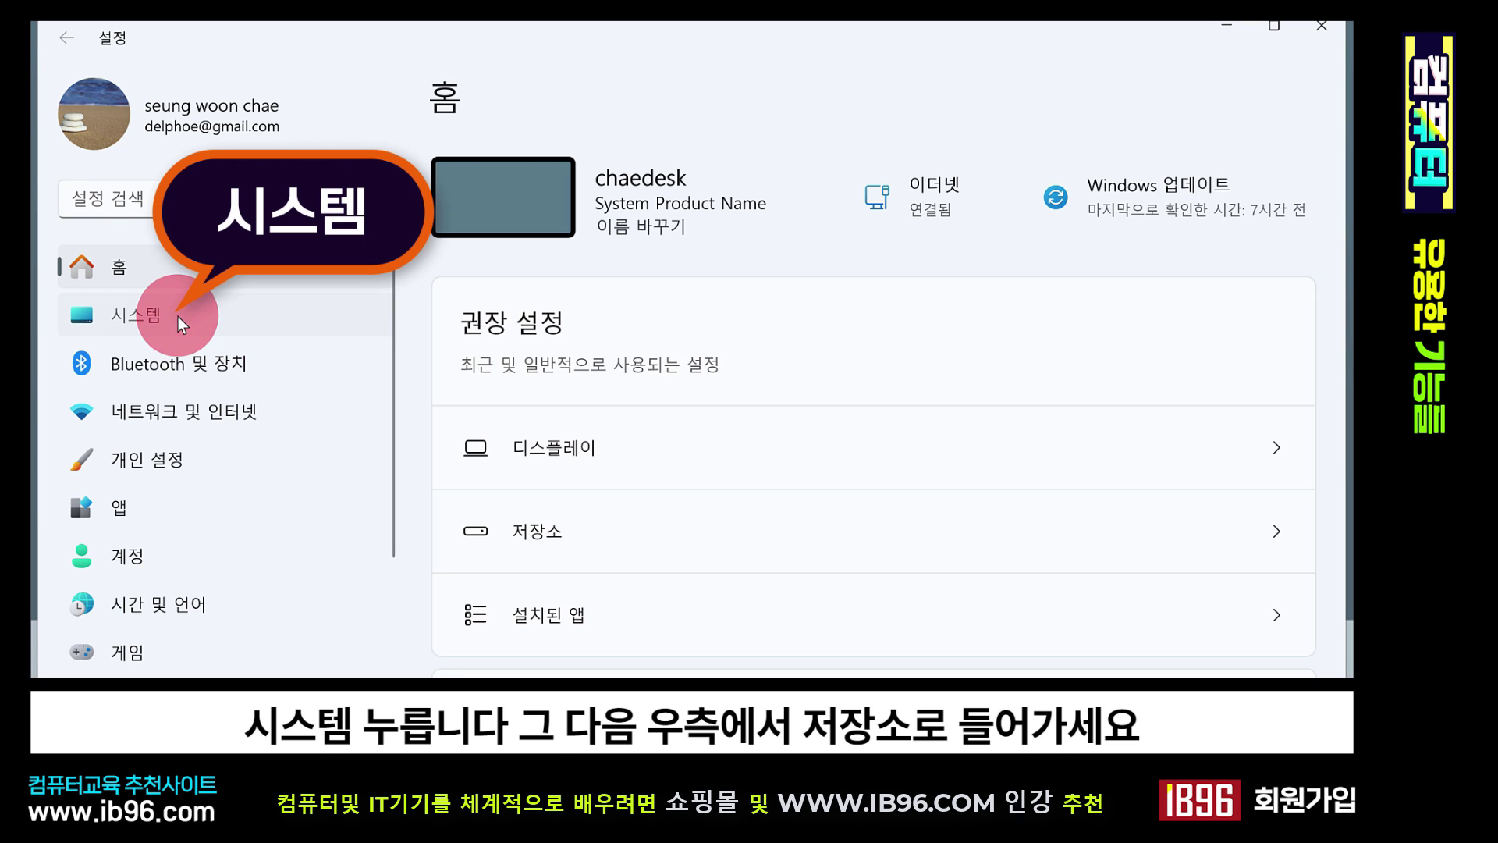
scroll(733, 391, down, 3)
scroll(733, 391, down, 3)
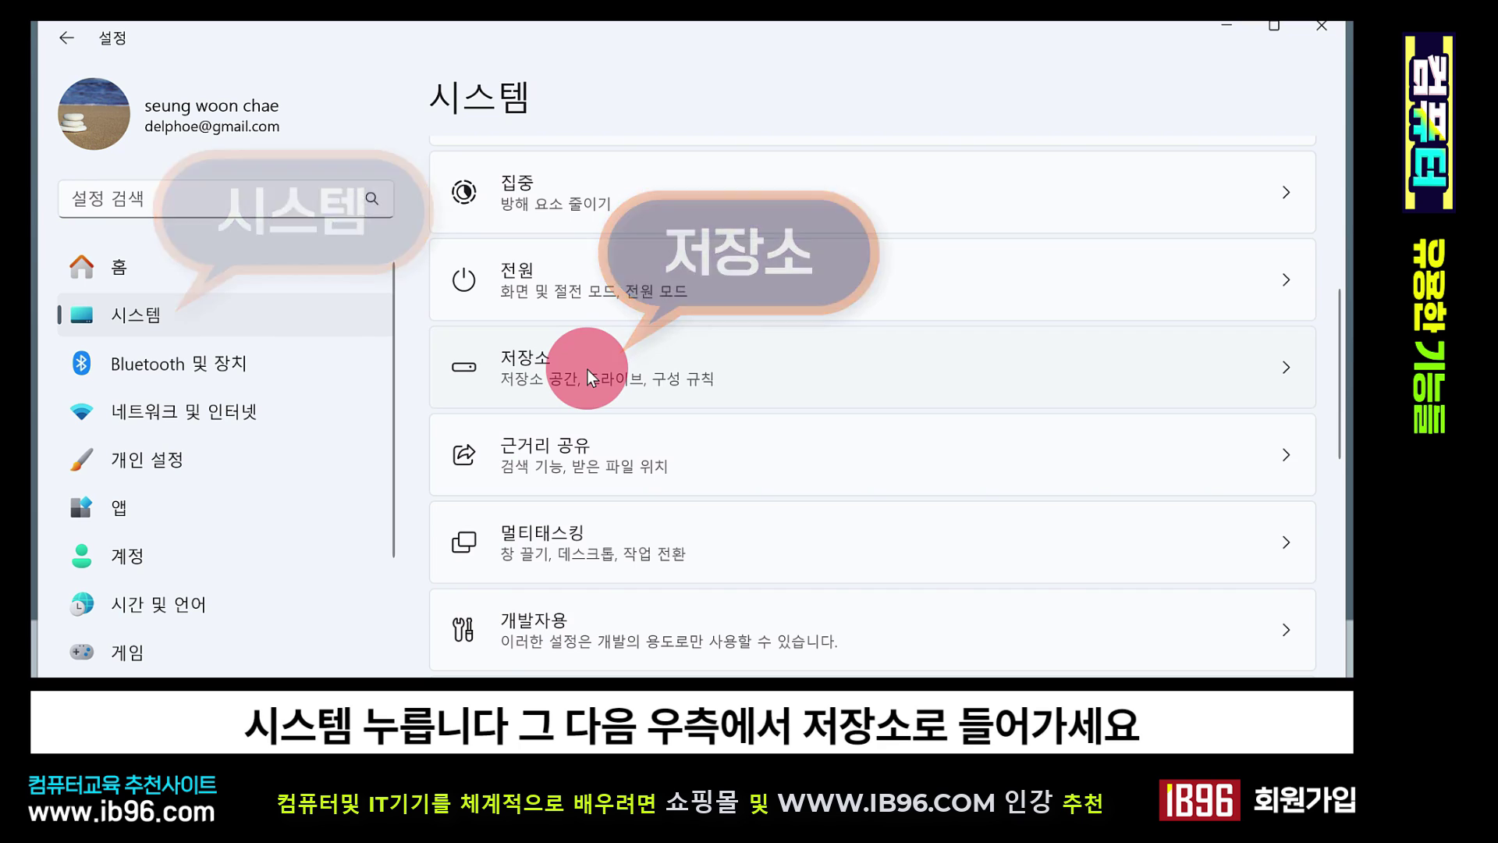
click(587, 368)
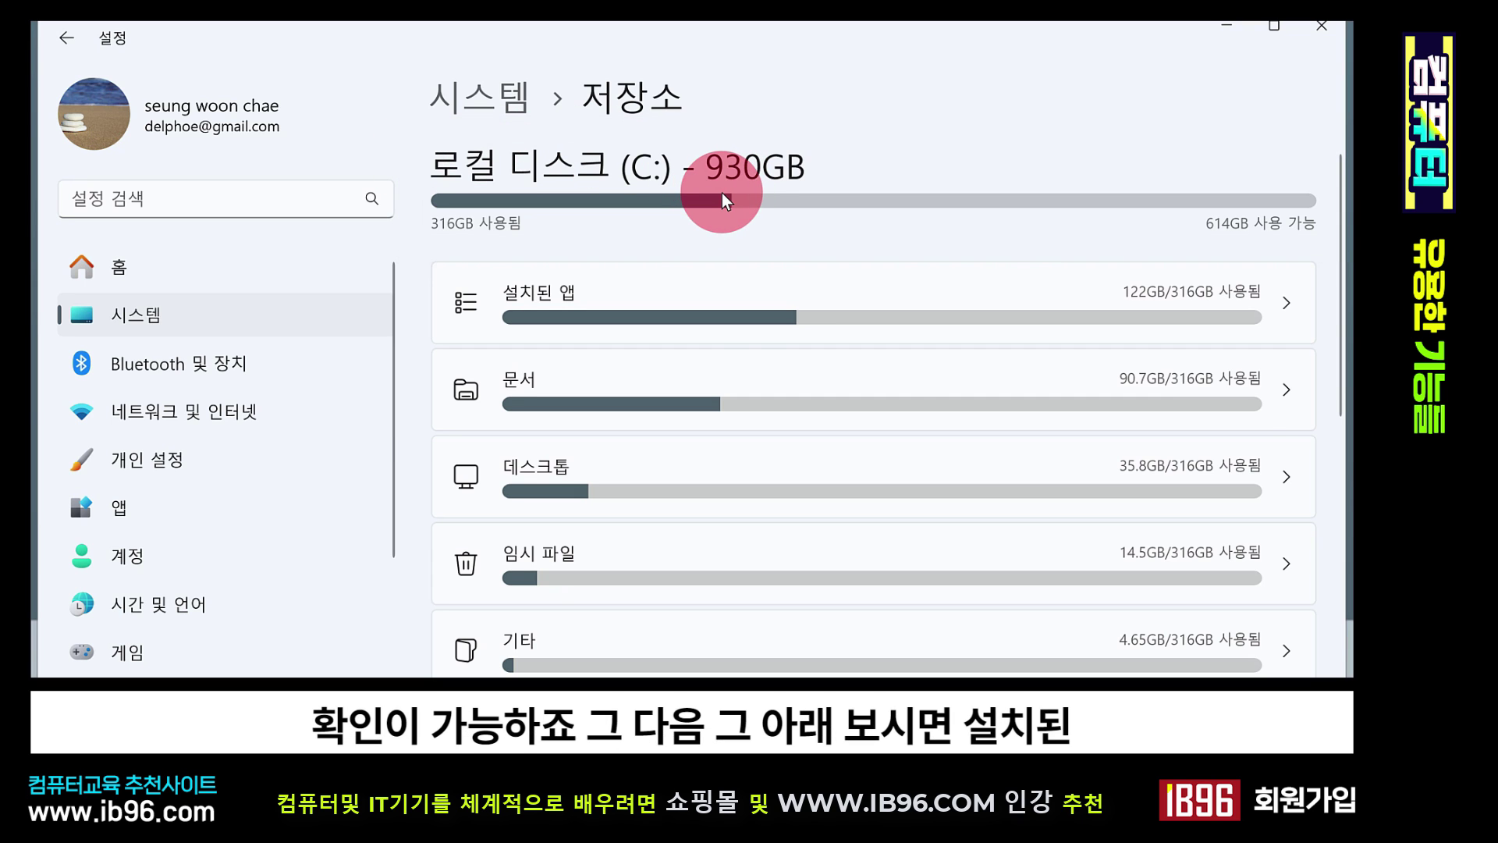
- Open the 설치된 앱 list from the storage page and look through it for unused apps such as eISP 2.0
scroll(722, 195, down, 2)
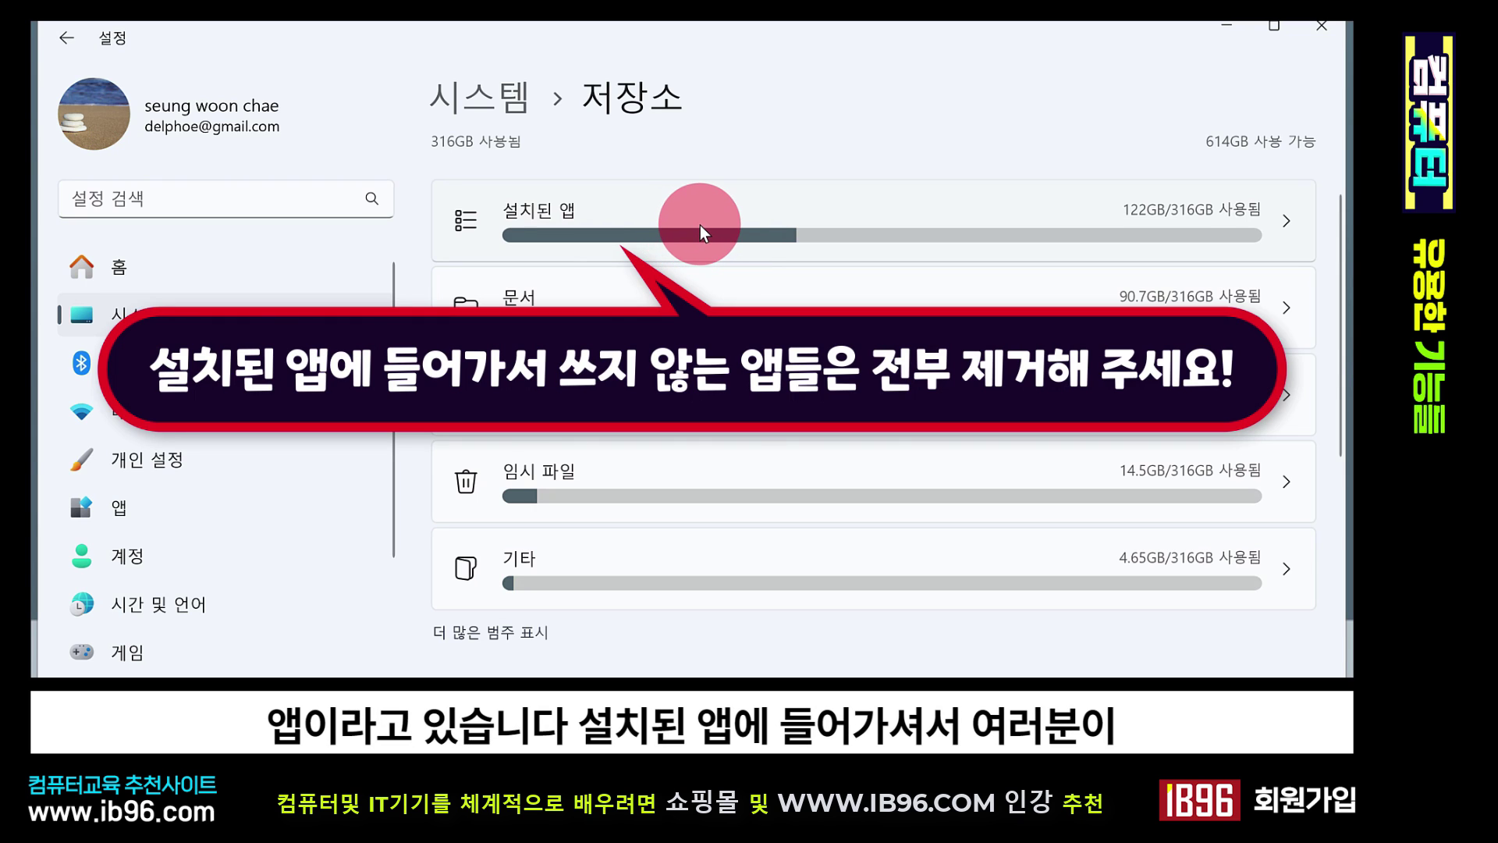
click(701, 225)
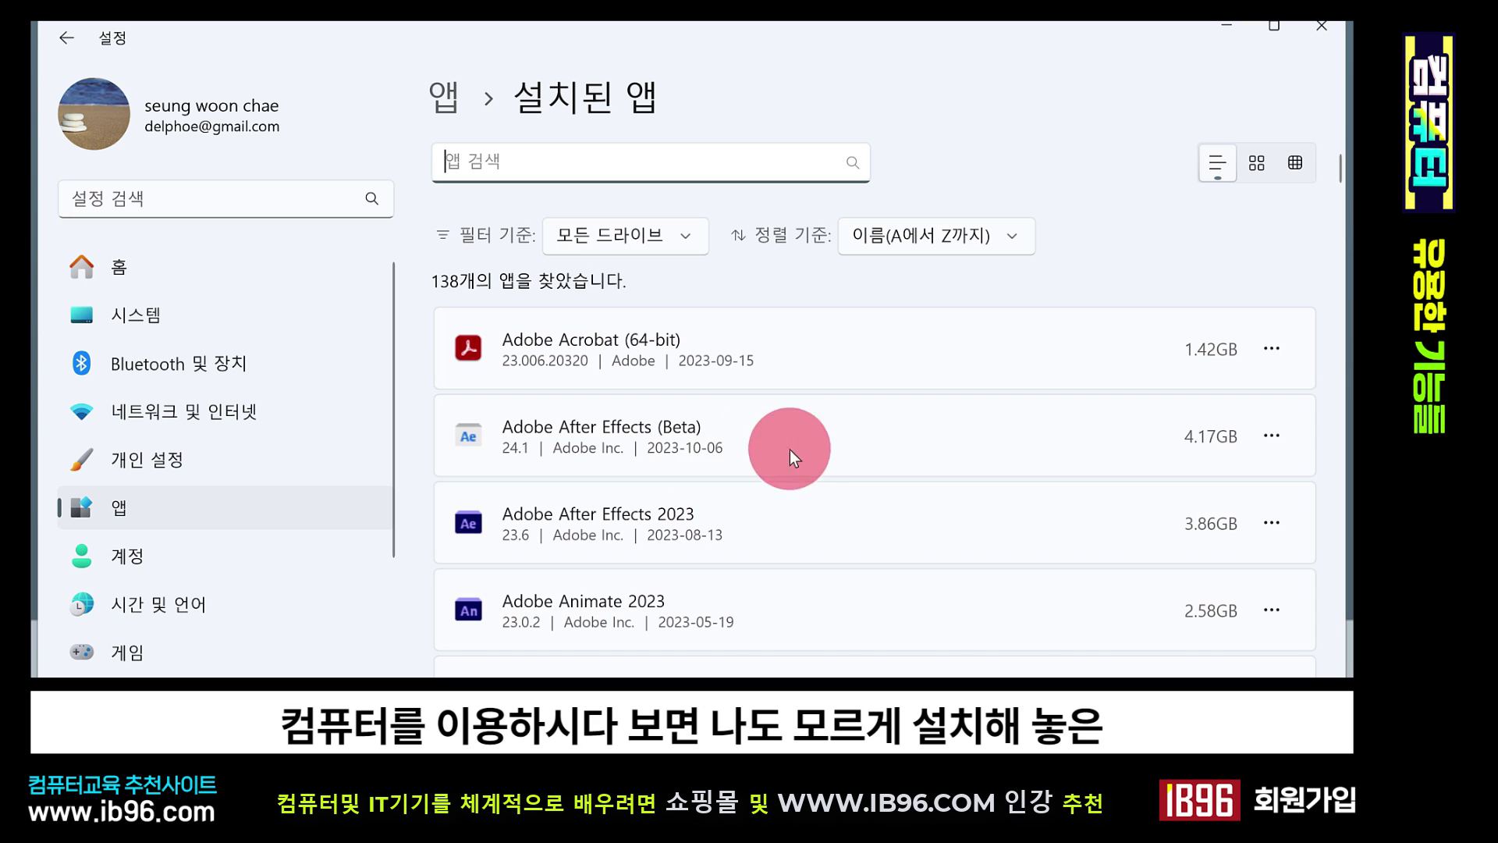
scroll(670, 480, down, 5)
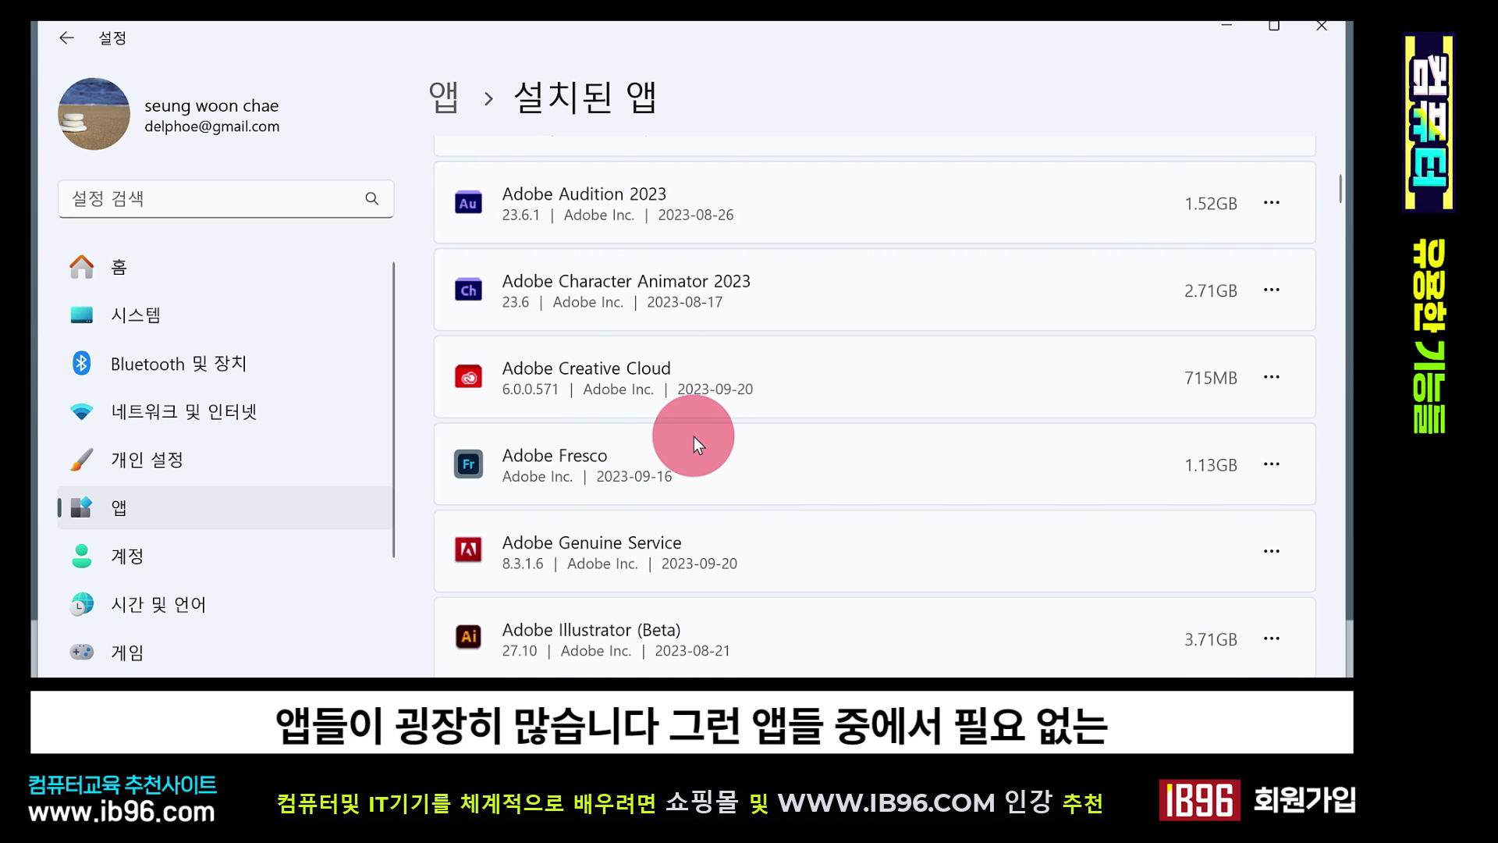
scroll(694, 437, down, 2)
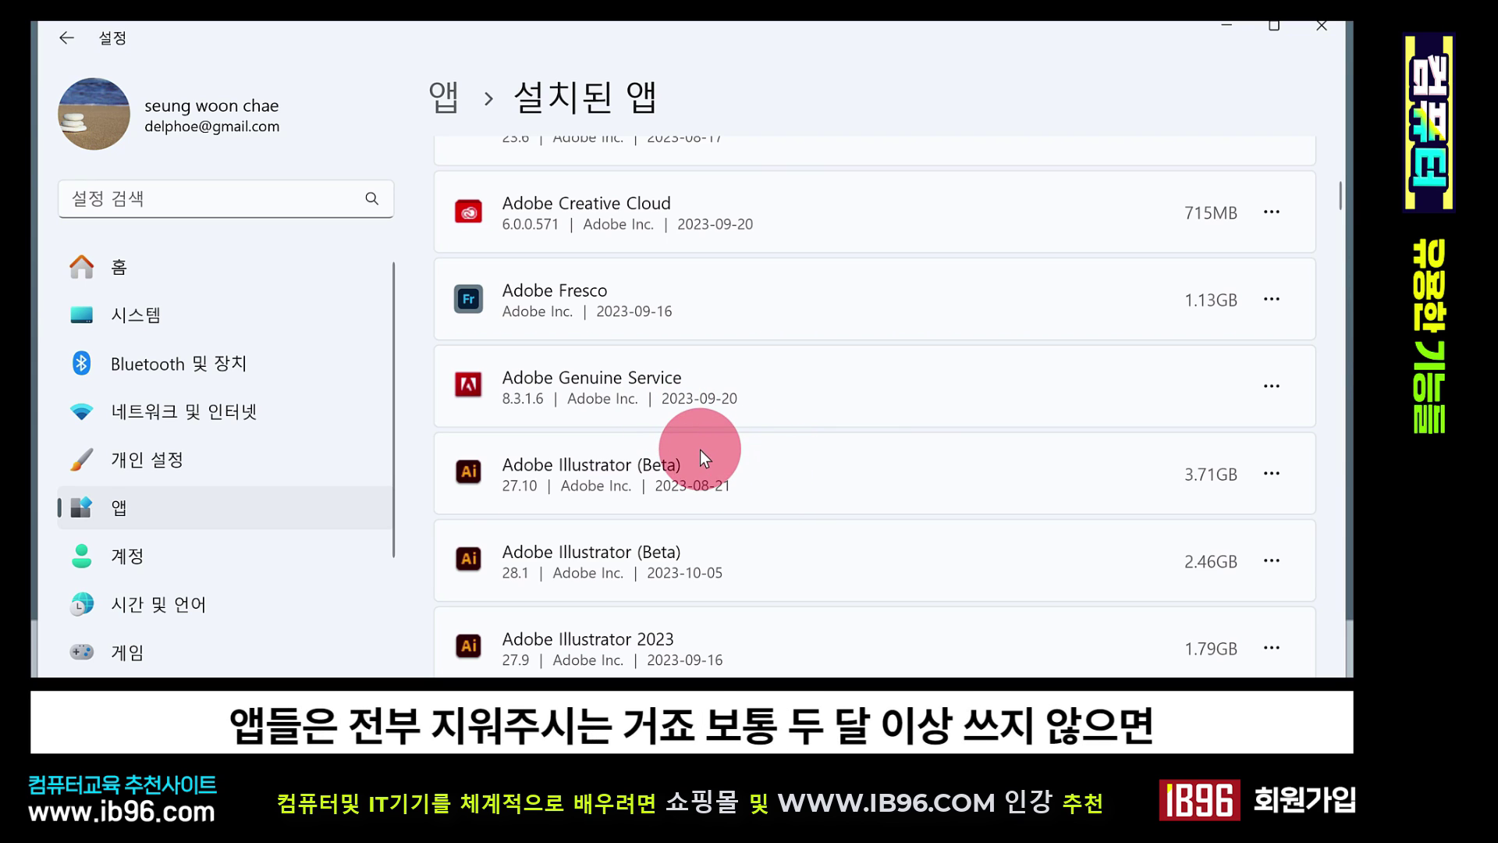
scroll(704, 446, down, 4)
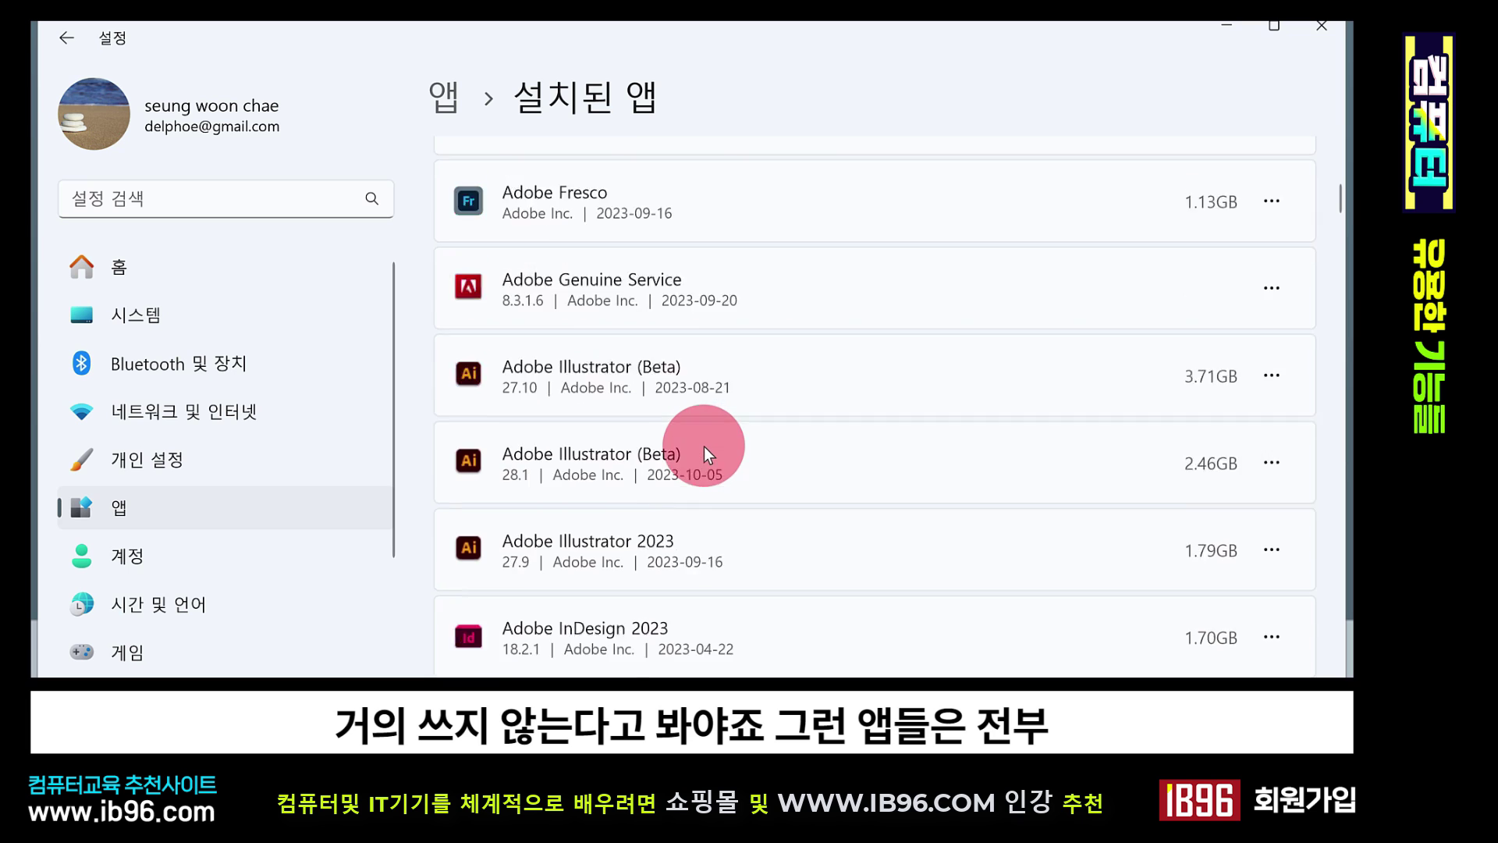
scroll(704, 444, down, 6)
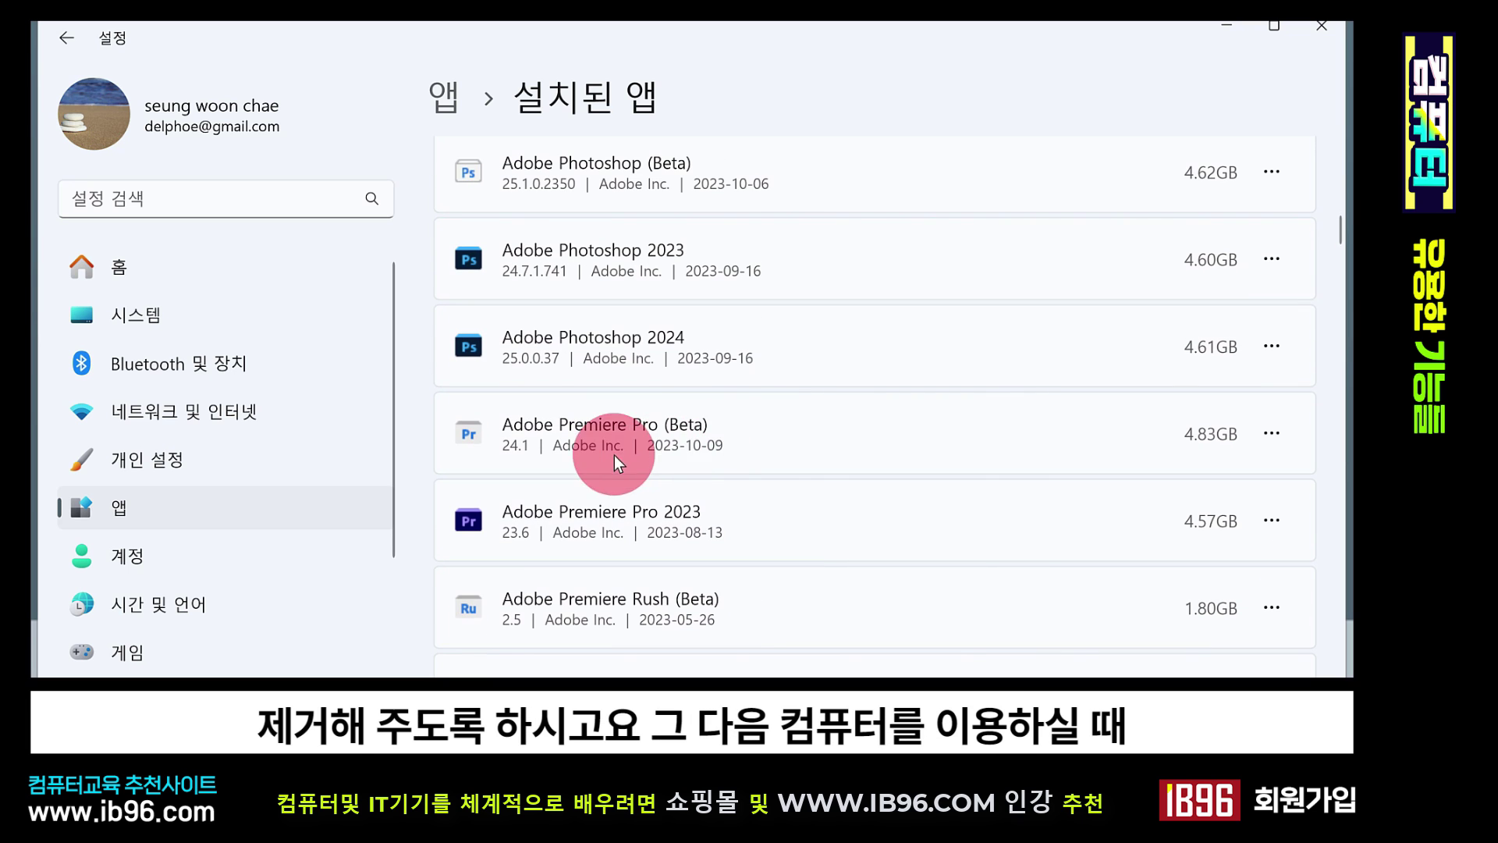
scroll(733, 446, down, 12)
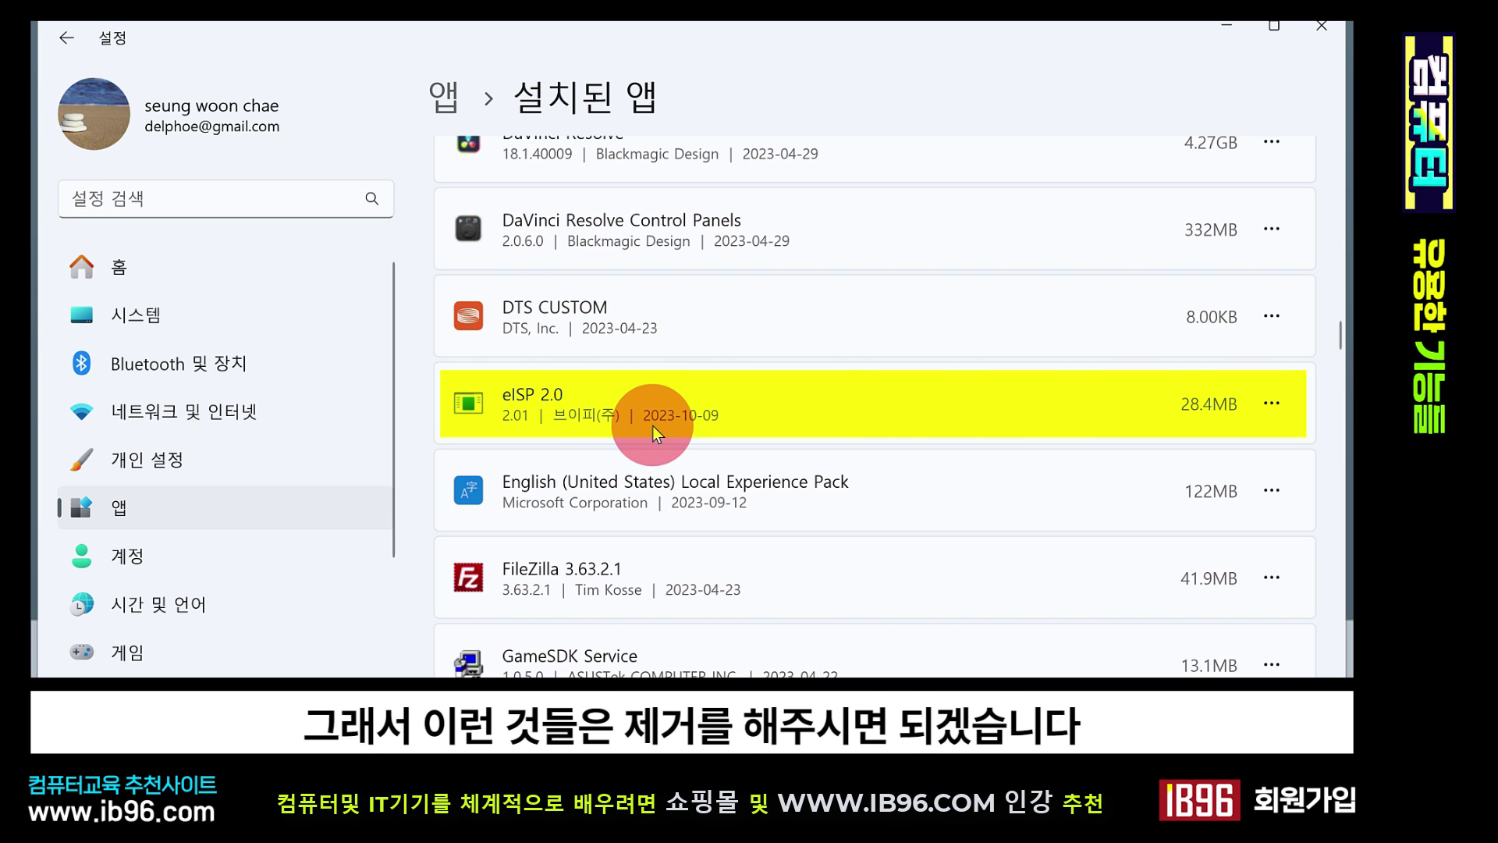
scroll(851, 431, up, 1)
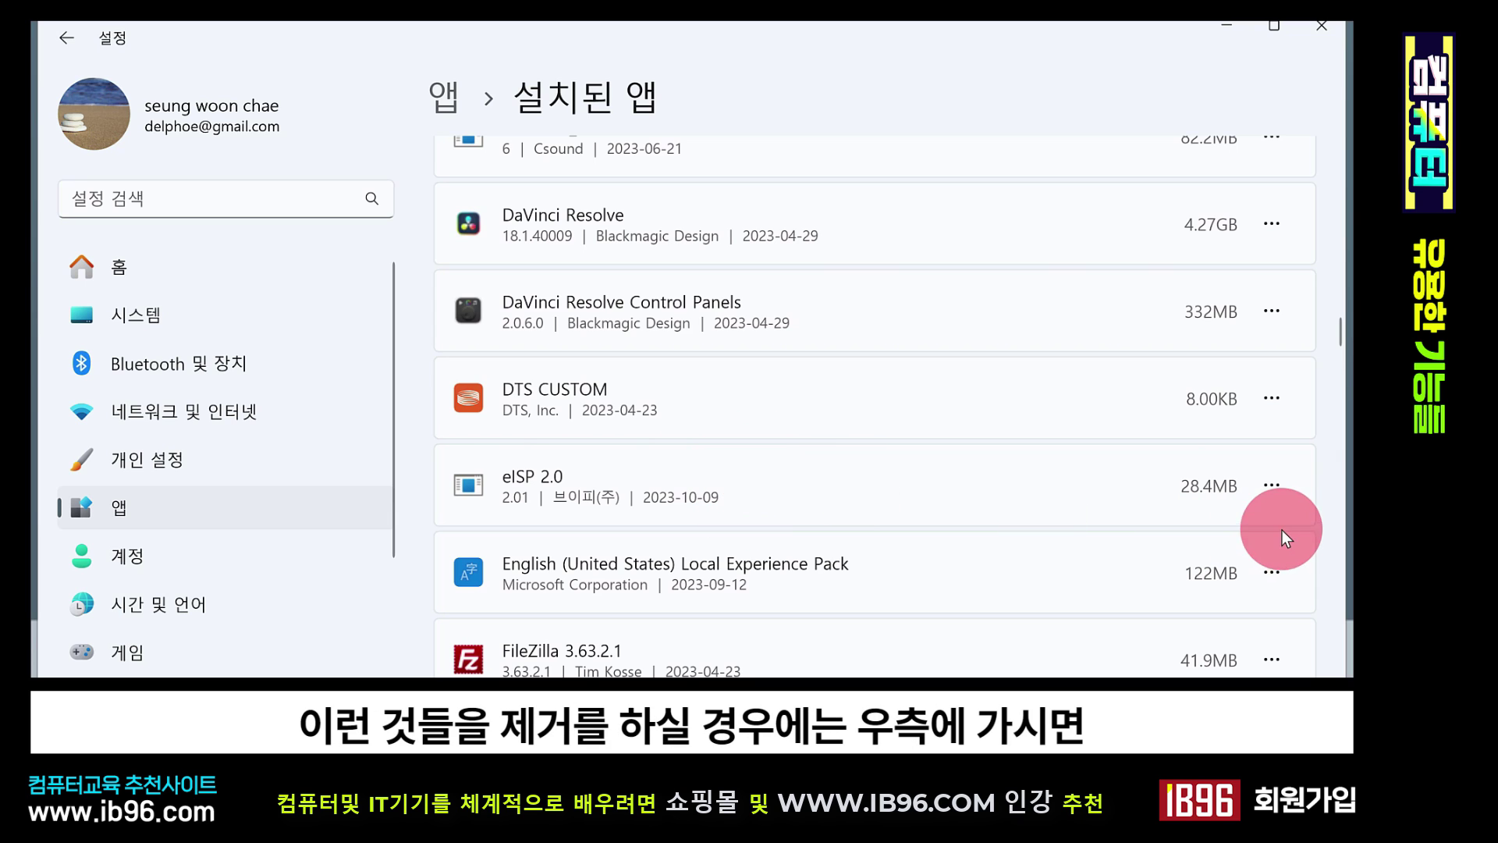
- Show the 수정 and 제거 options for the eISP 2.0 app, dismiss them without uninstalling and close Settings
click(1280, 498)
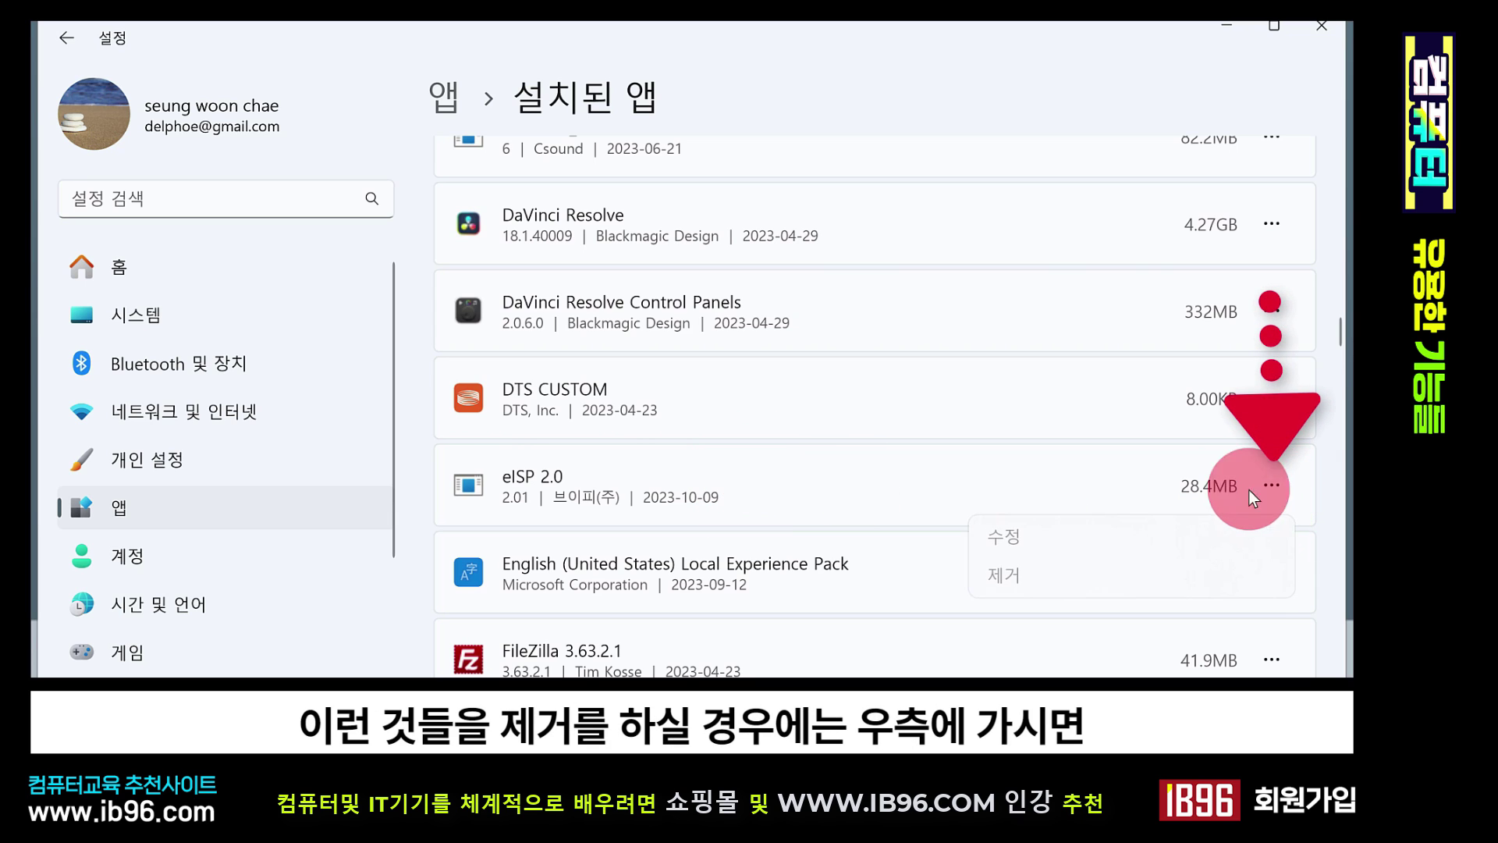
click(1025, 587)
click(829, 494)
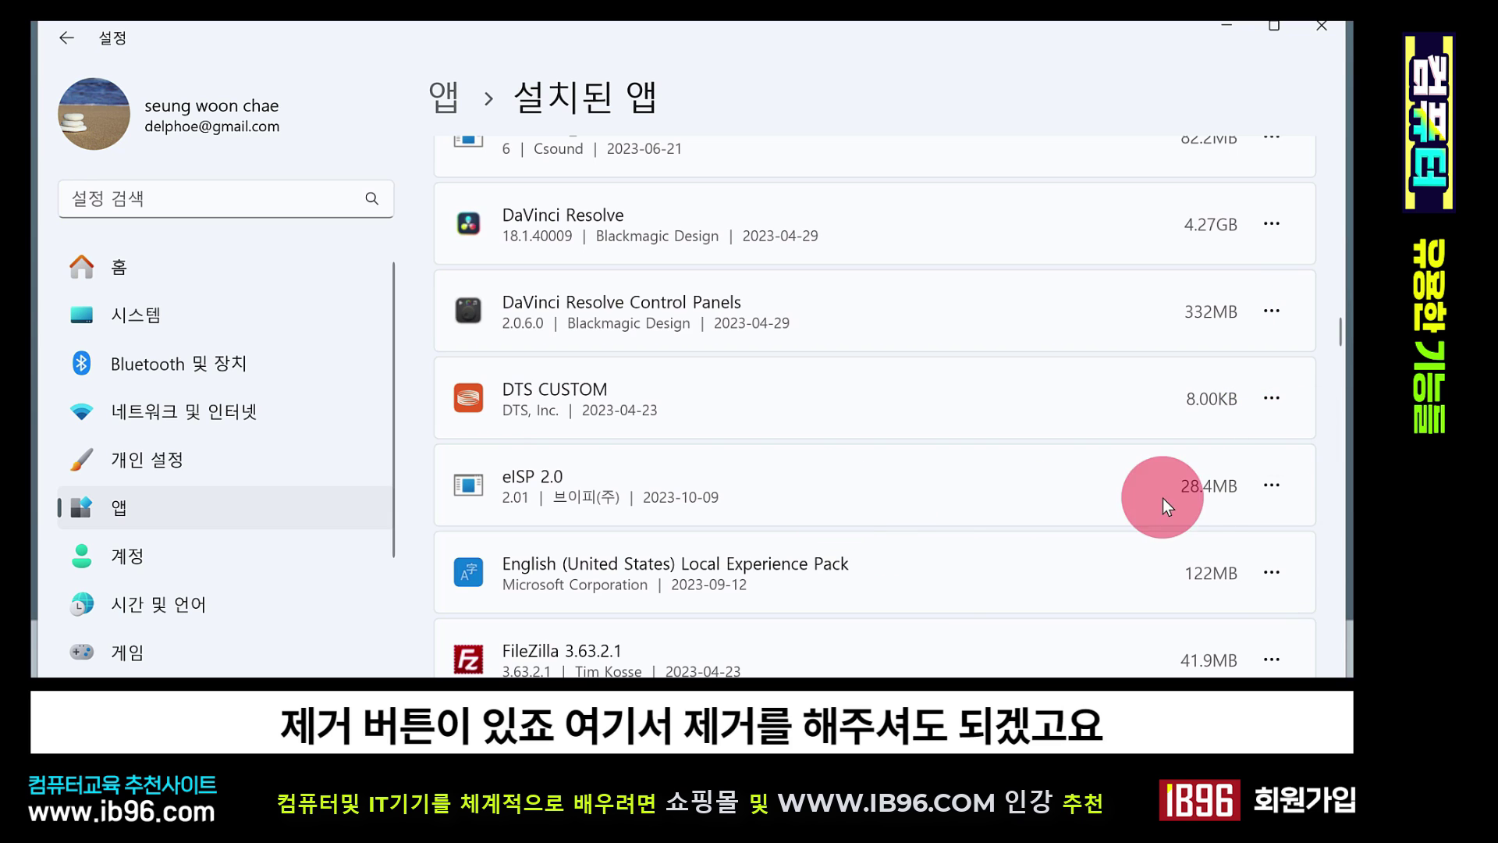
click(1269, 489)
click(904, 497)
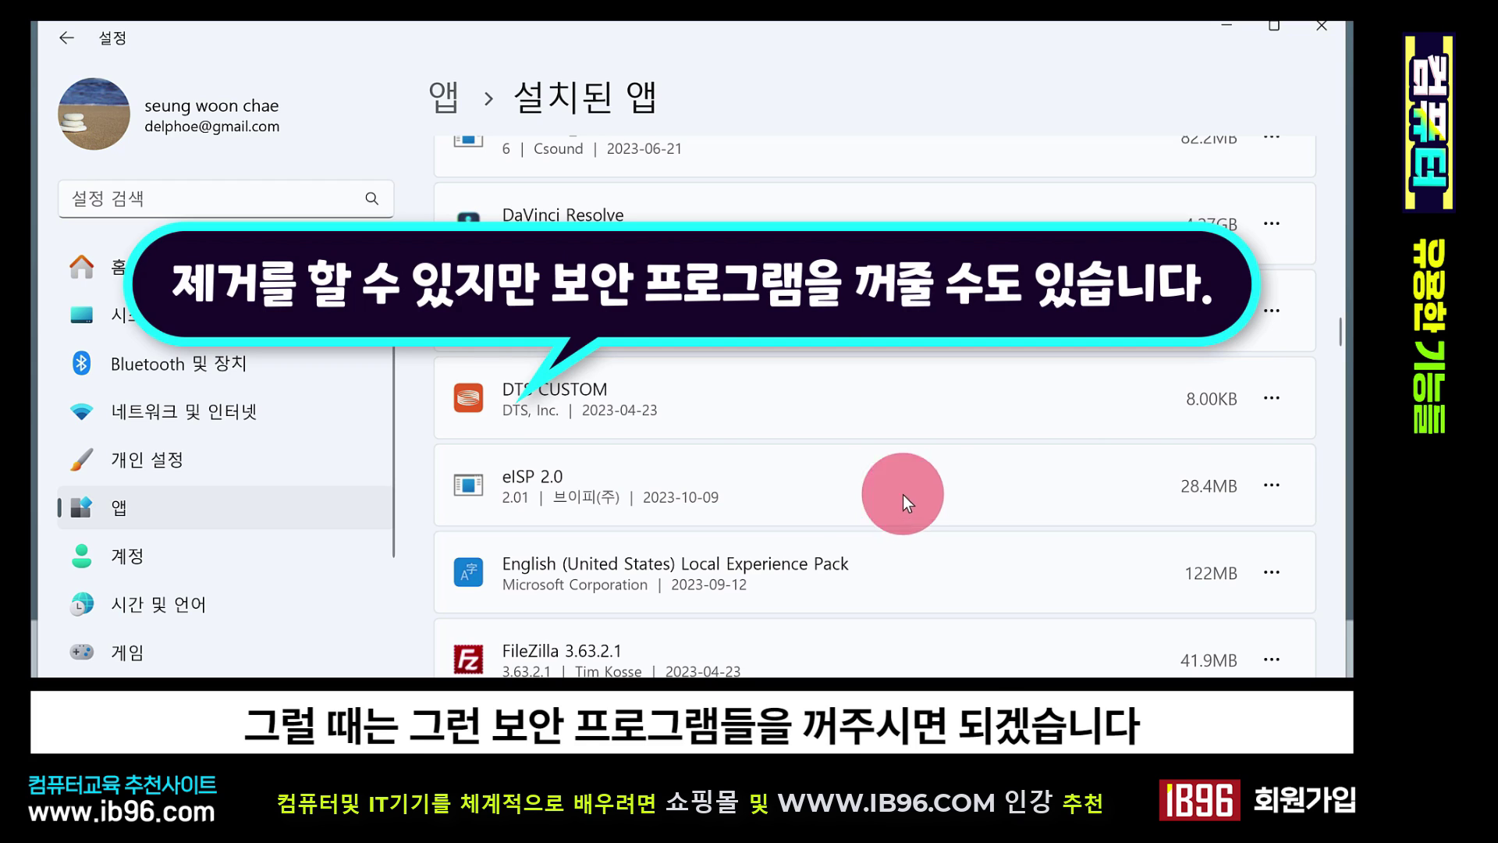
click(1319, 30)
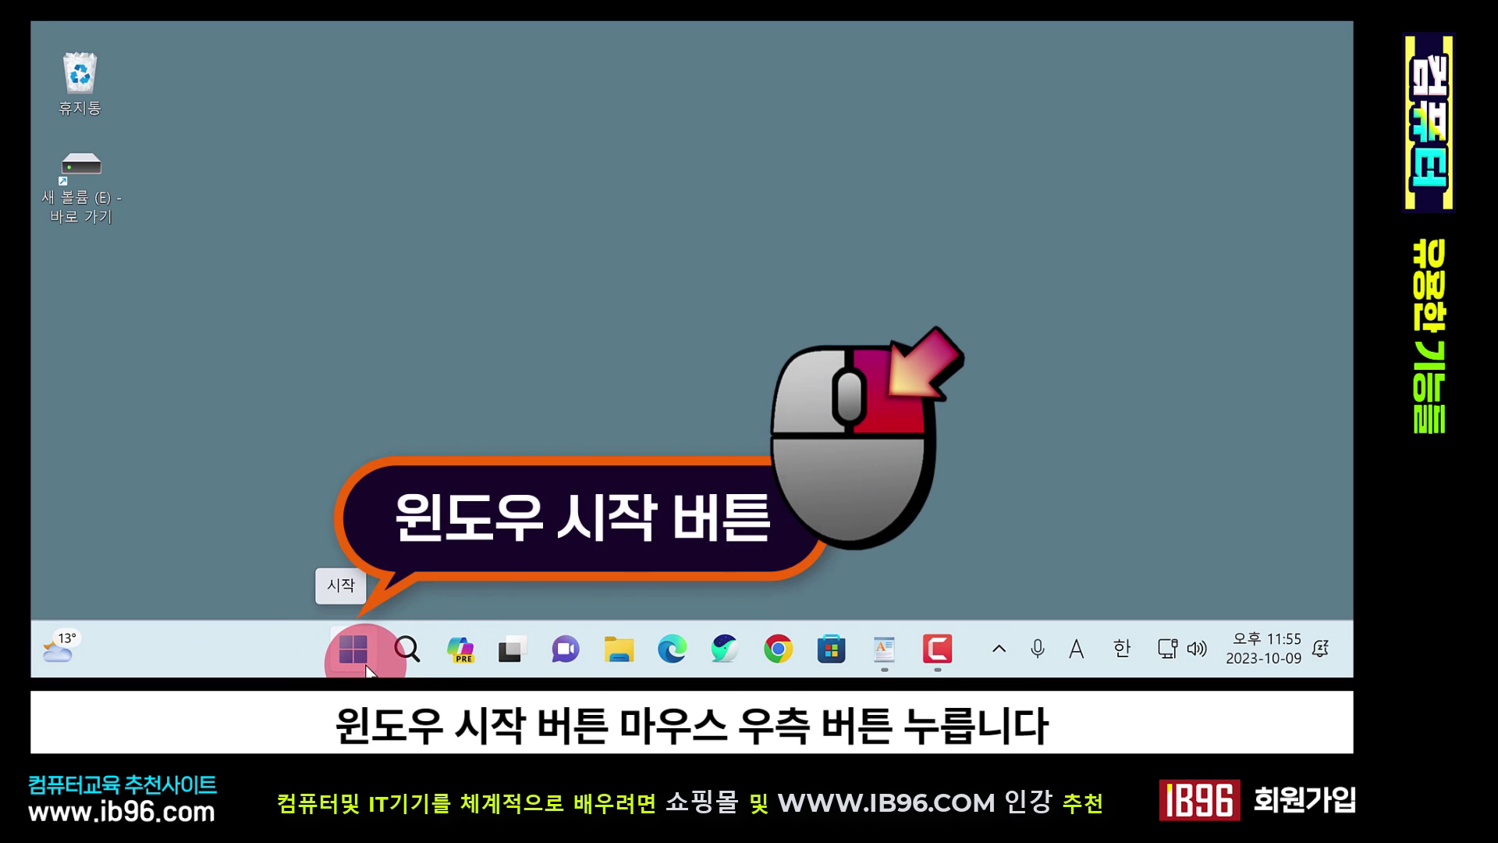
- Open Task Manager (작업 관리자) and display its 시작 앱 page
right_click(368, 665)
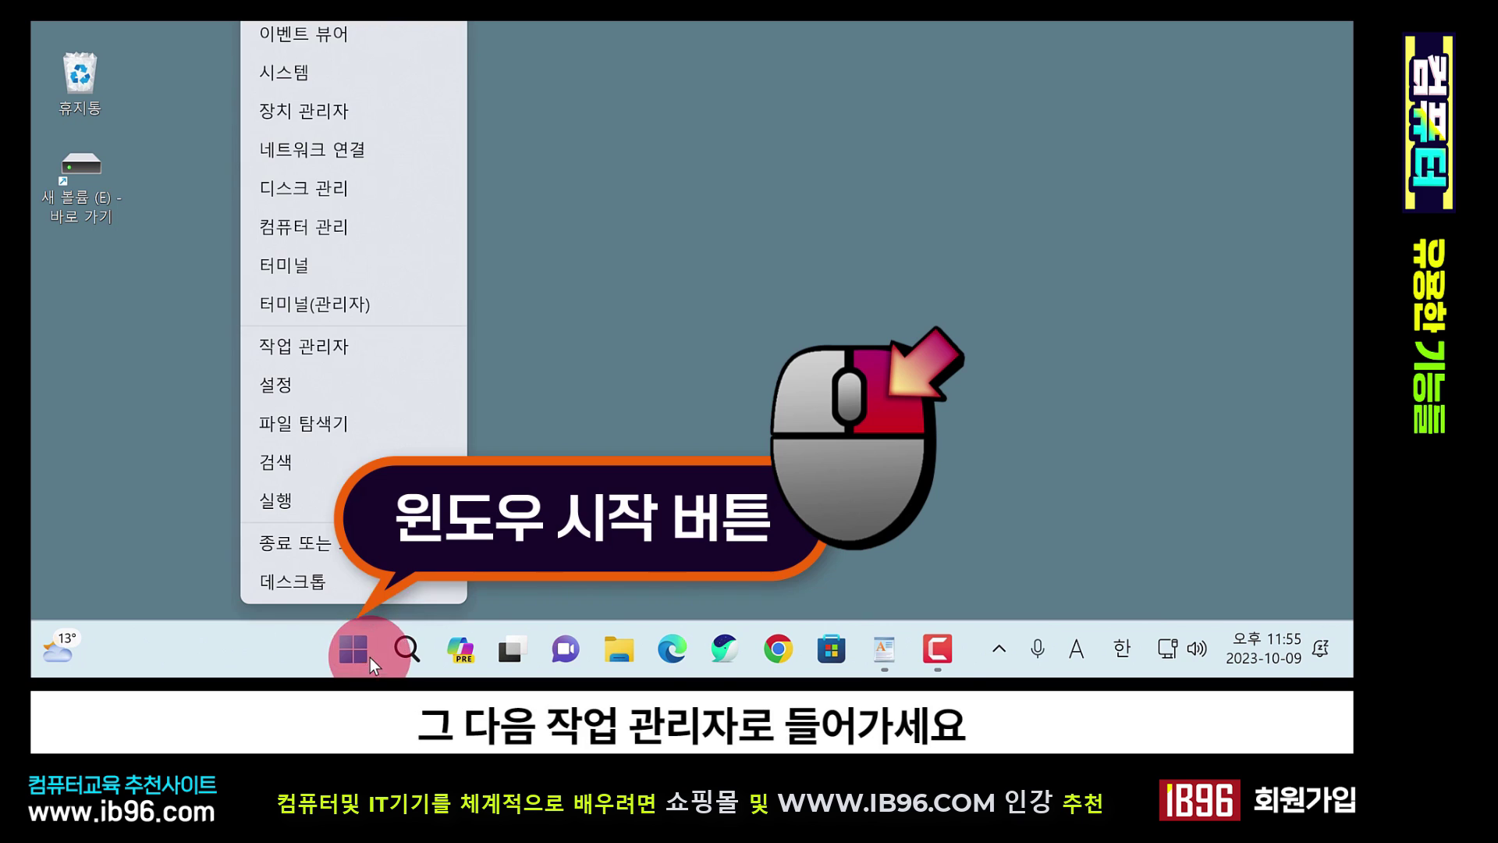
click(355, 344)
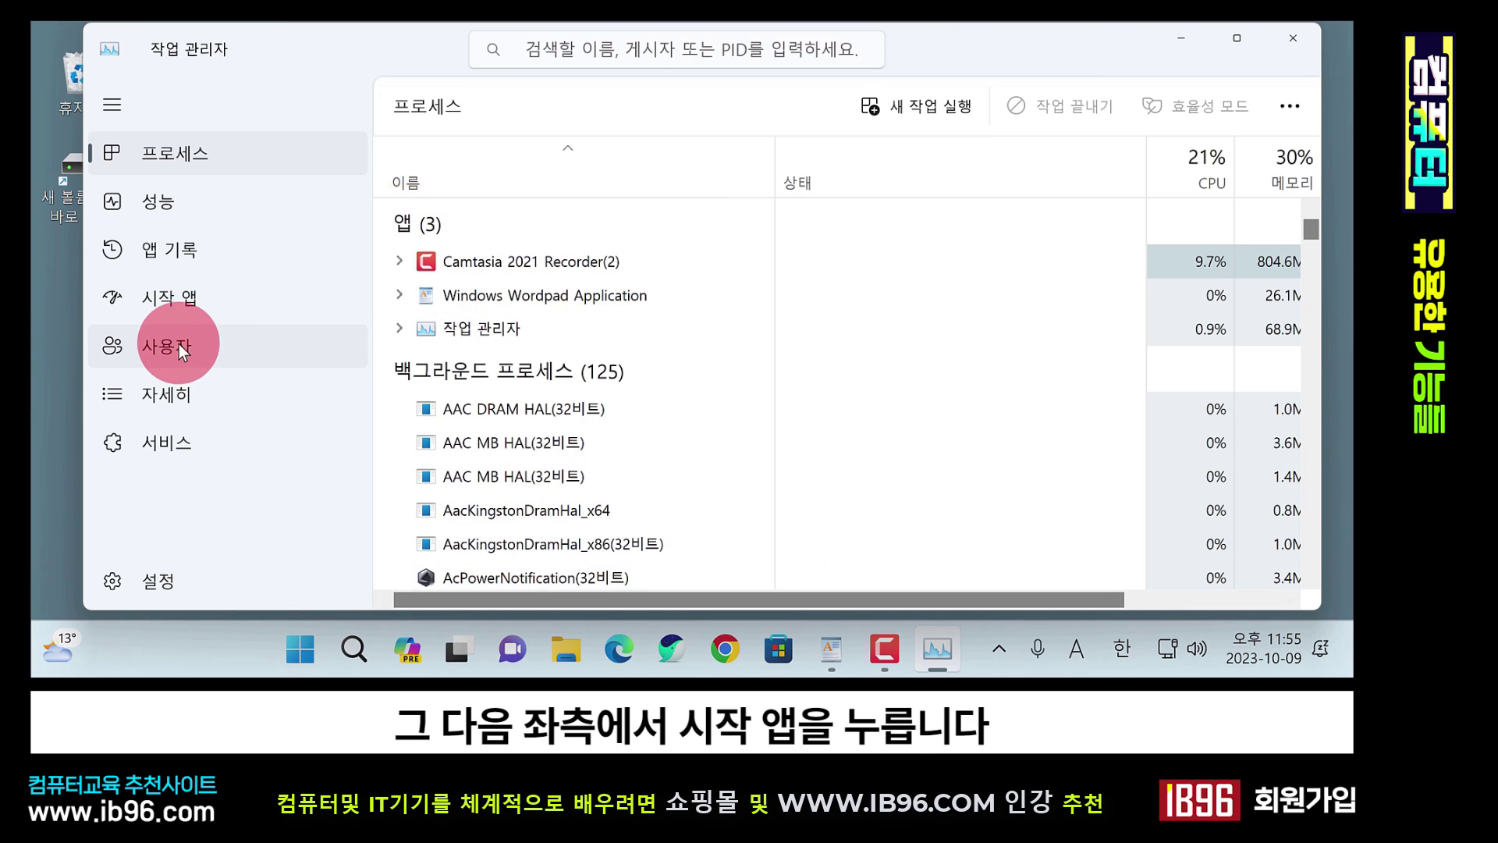
click(194, 293)
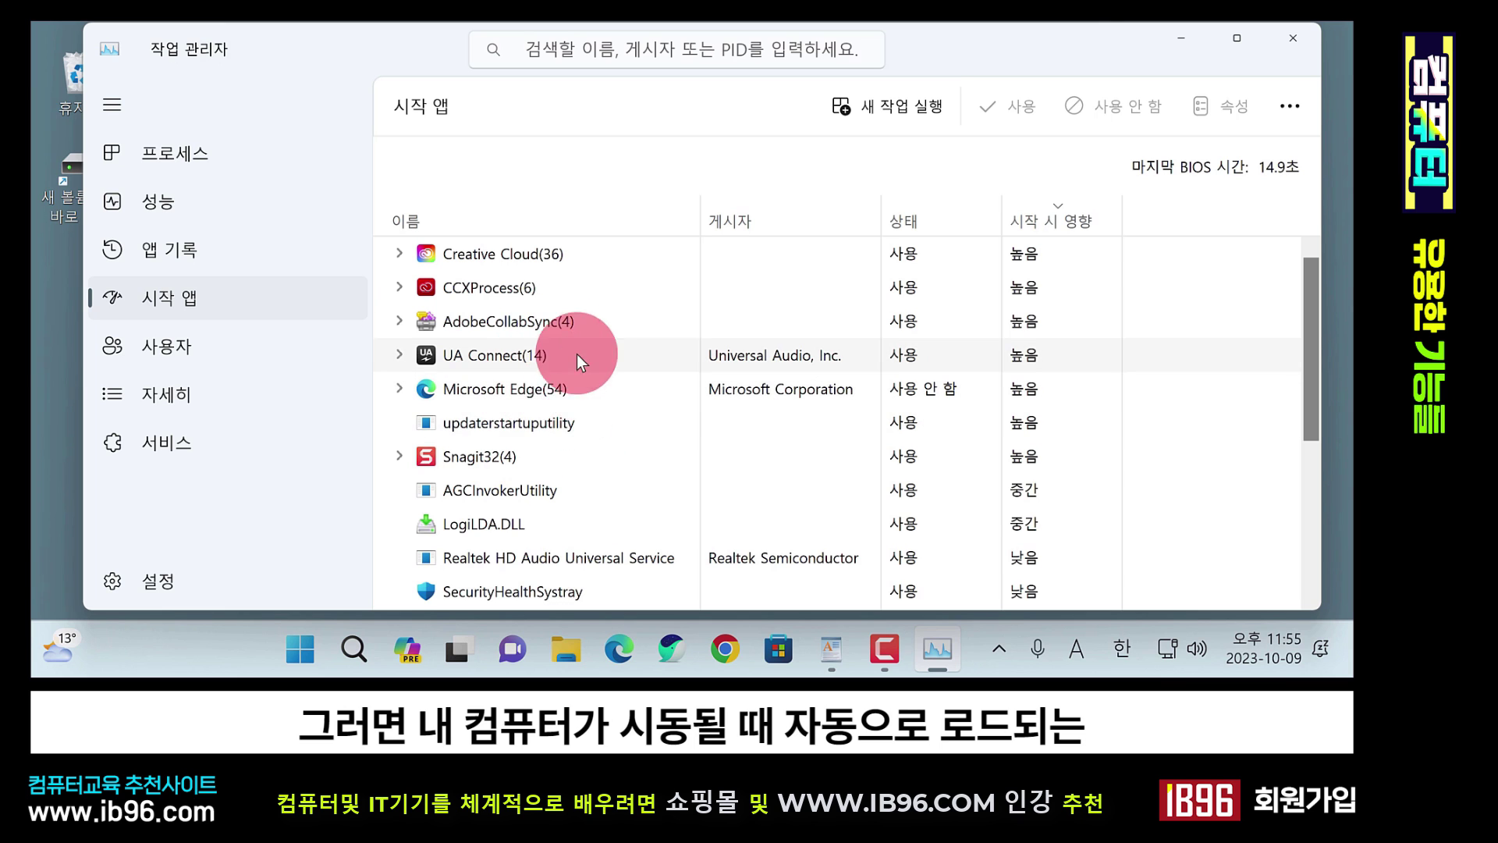
- Look through the startup apps and sort them by 시작 시 영향, highest impact first
scroll(560, 443, down, 1)
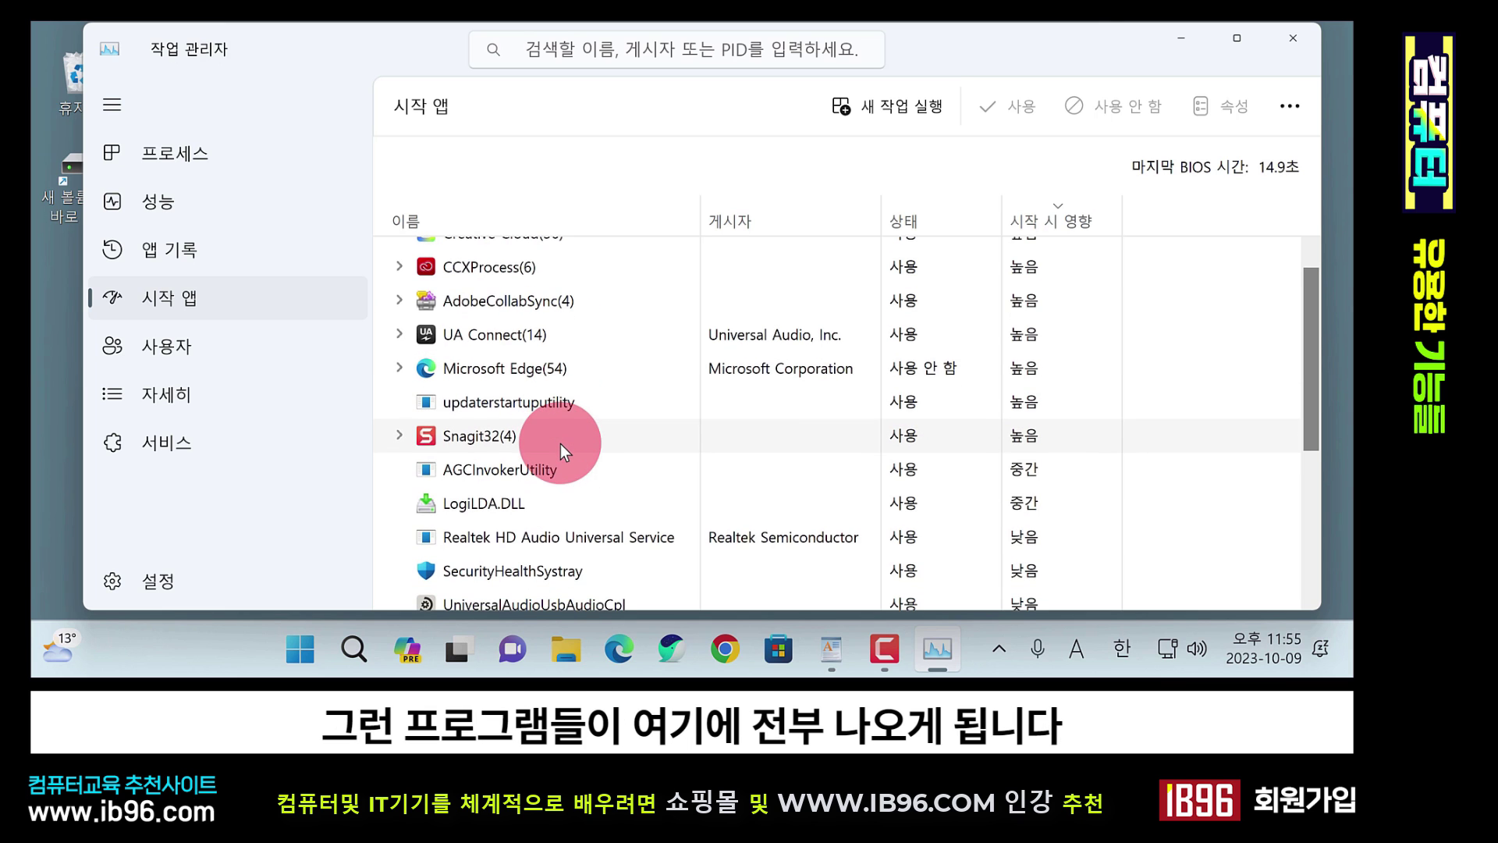
scroll(560, 443, down, 5)
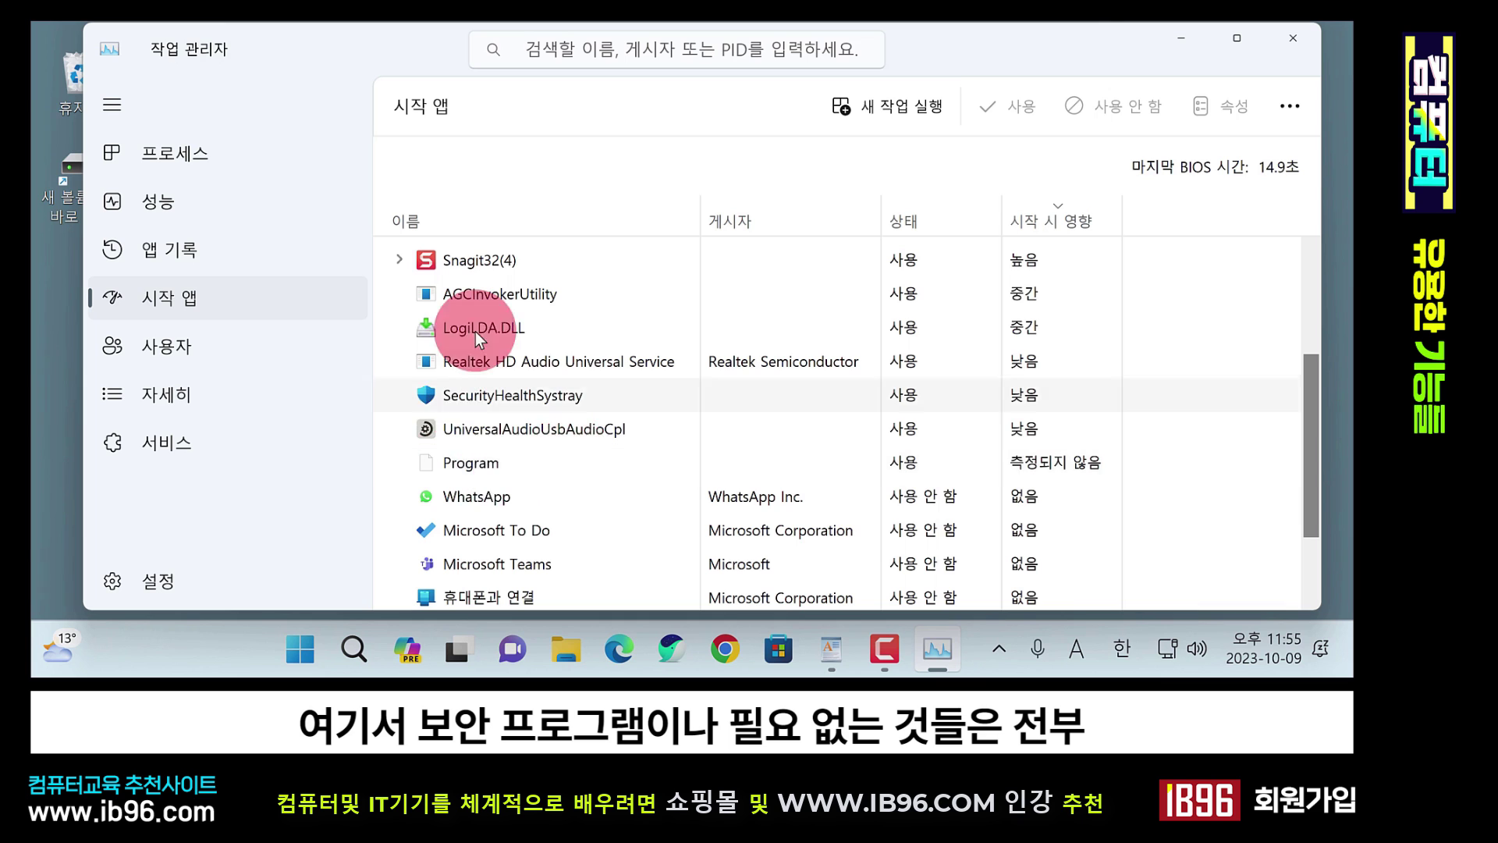
scroll(560, 443, up, 4)
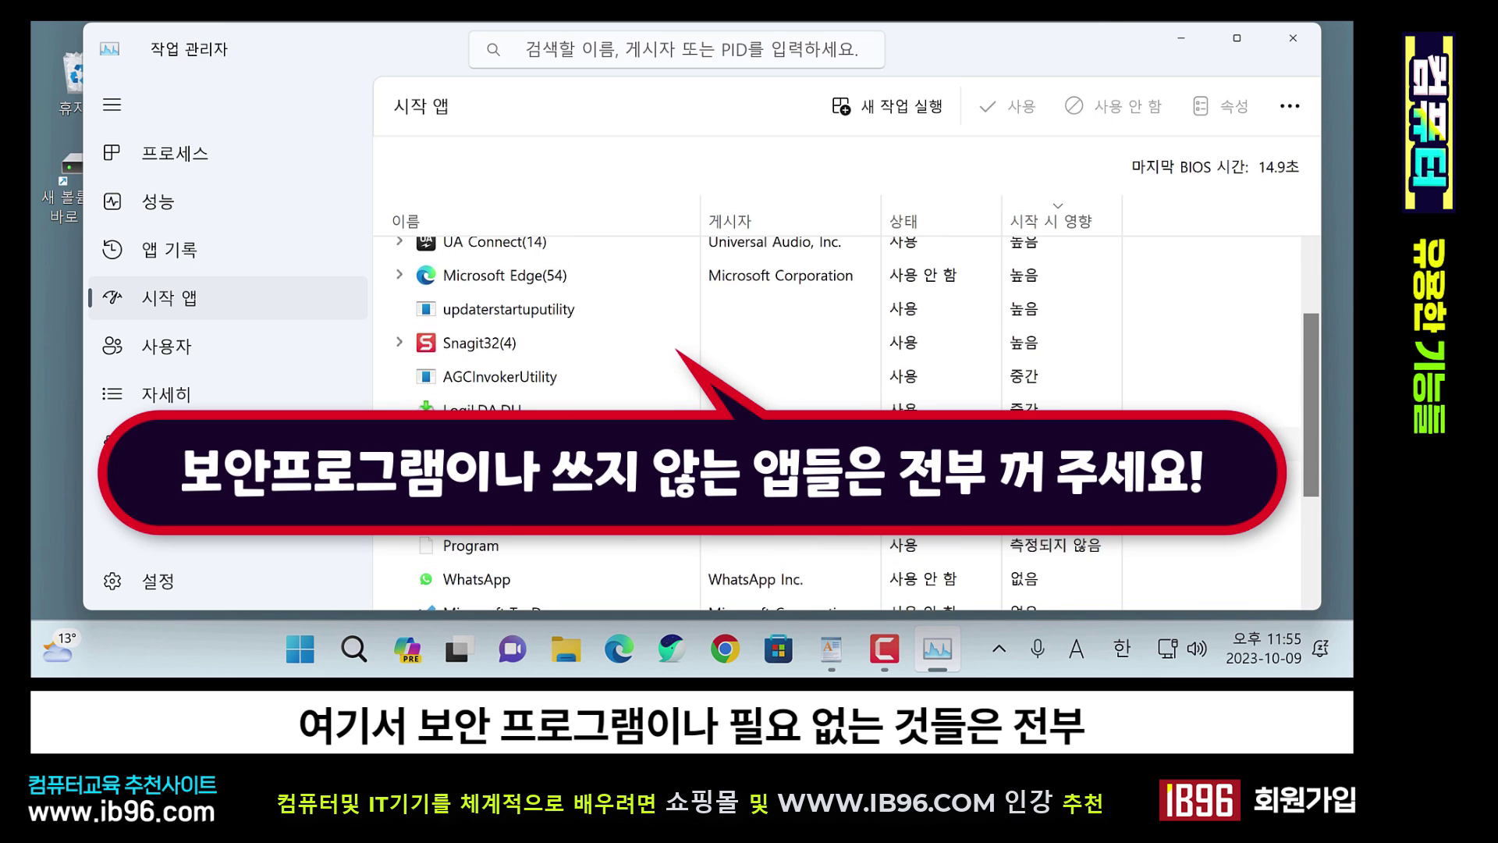
scroll(1037, 229, up, 2)
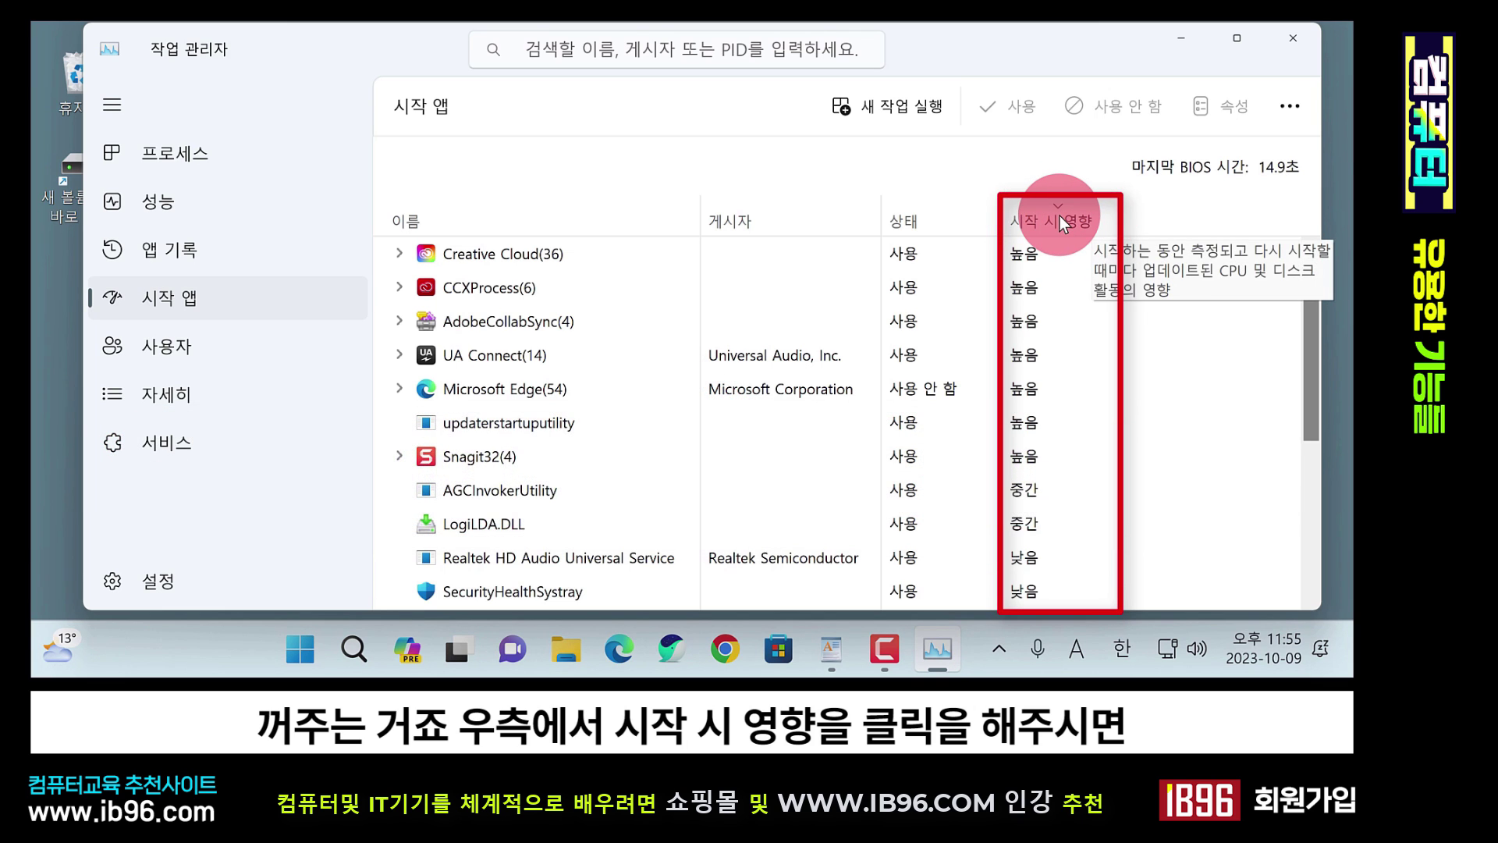
click(1060, 216)
click(1061, 217)
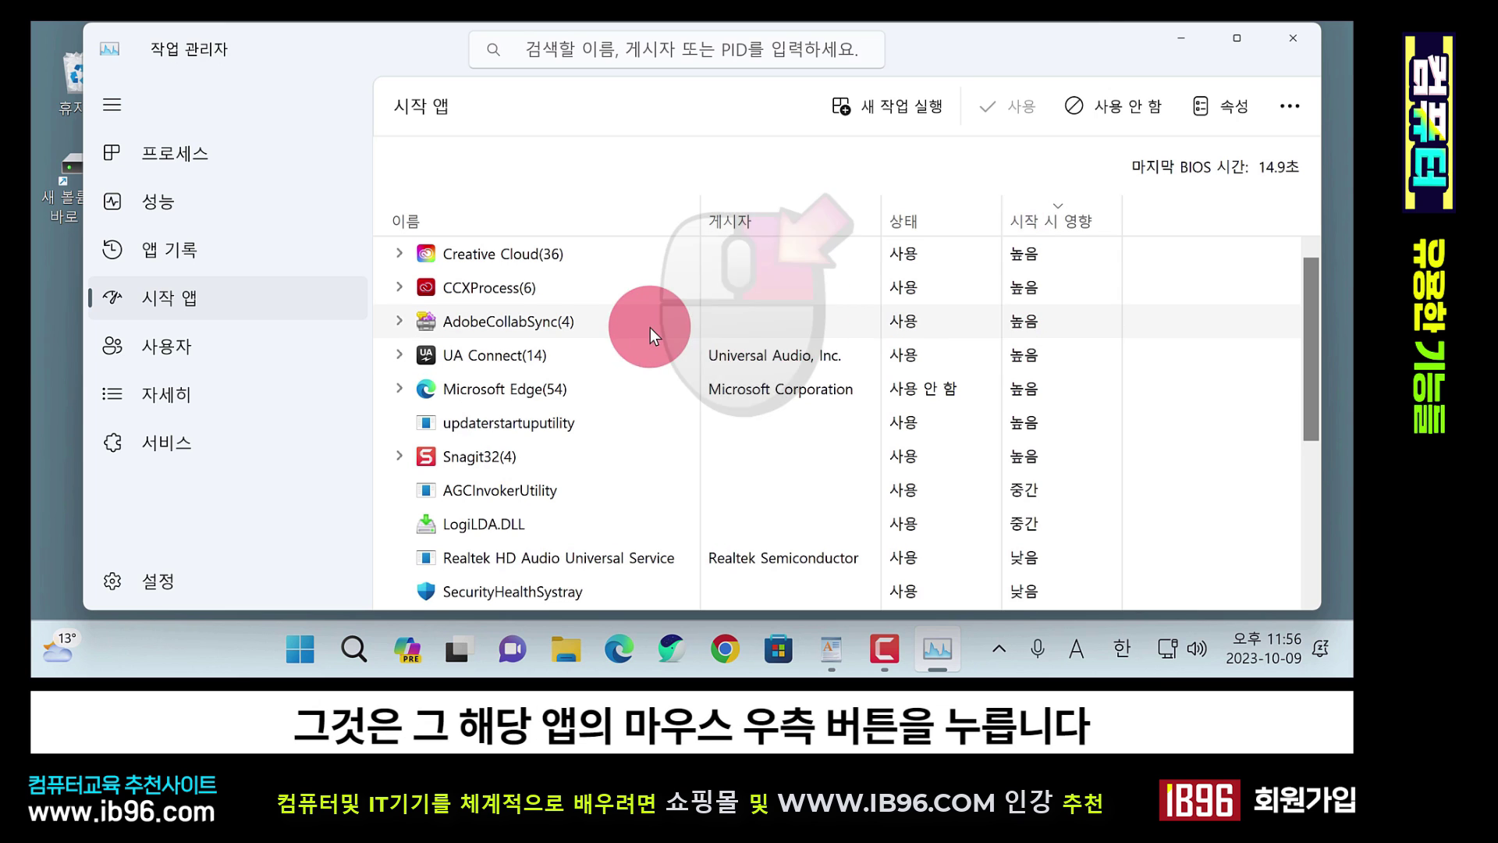
- Try setting the AdobeCollabSync startup app to 사용 안 함
right_click(921, 319)
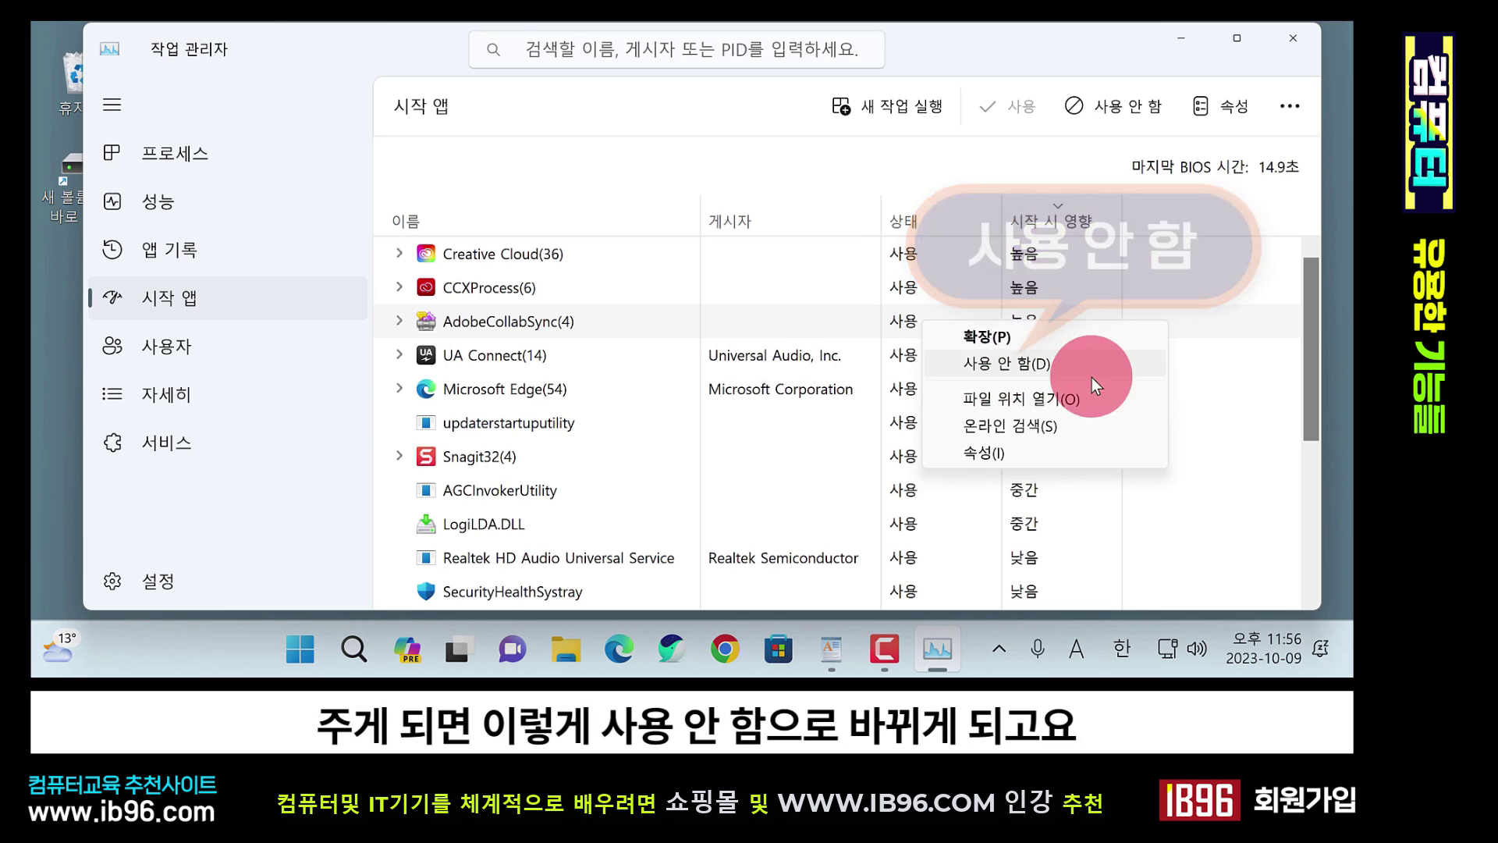
click(991, 364)
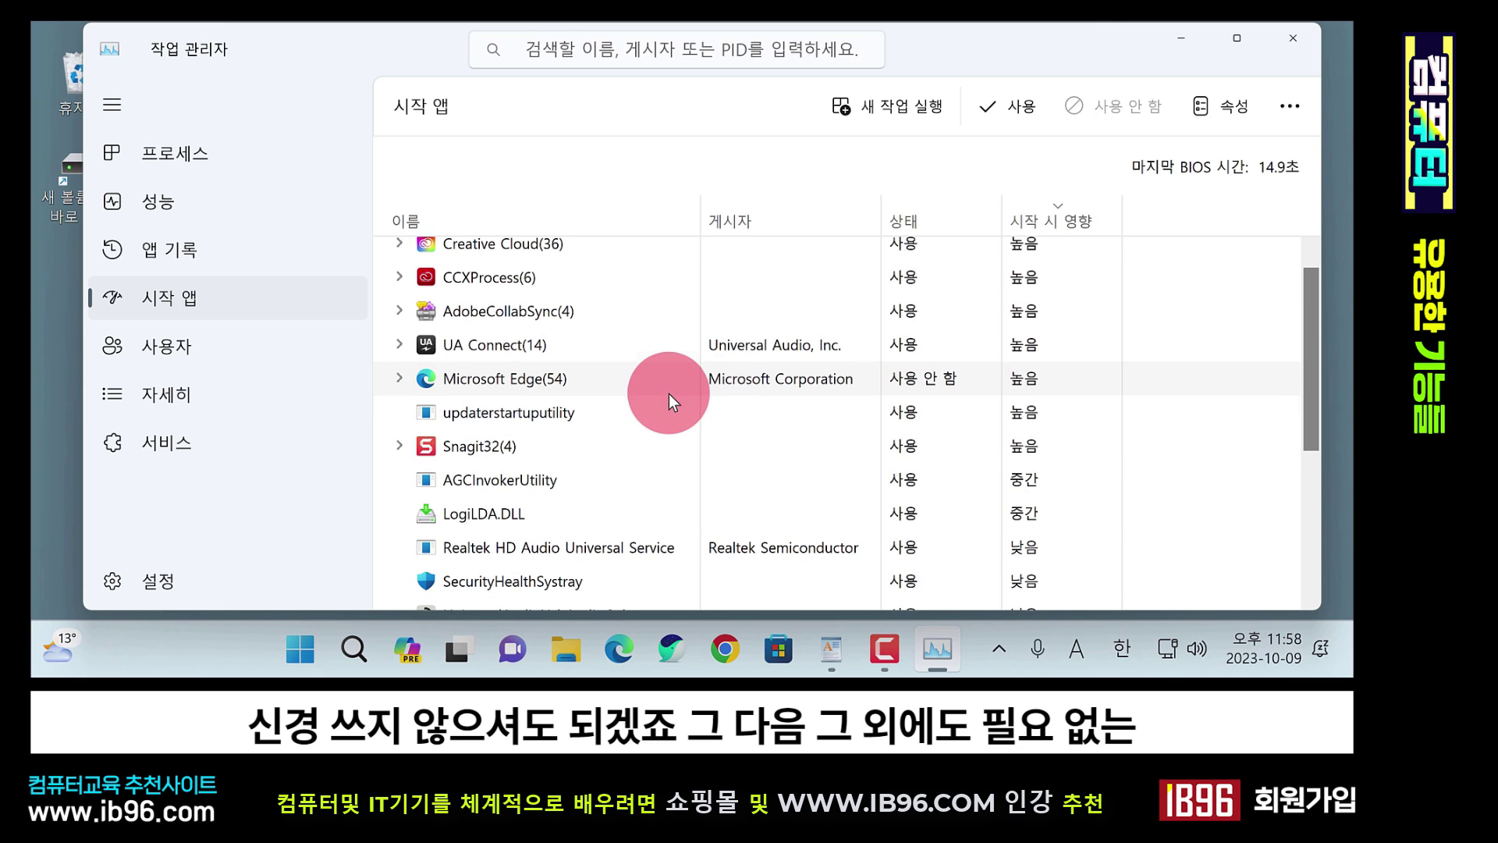
- Review the remaining startup apps and disable AdobeCollabSync with the 사용 안 함 option
scroll(668, 393, down, 1)
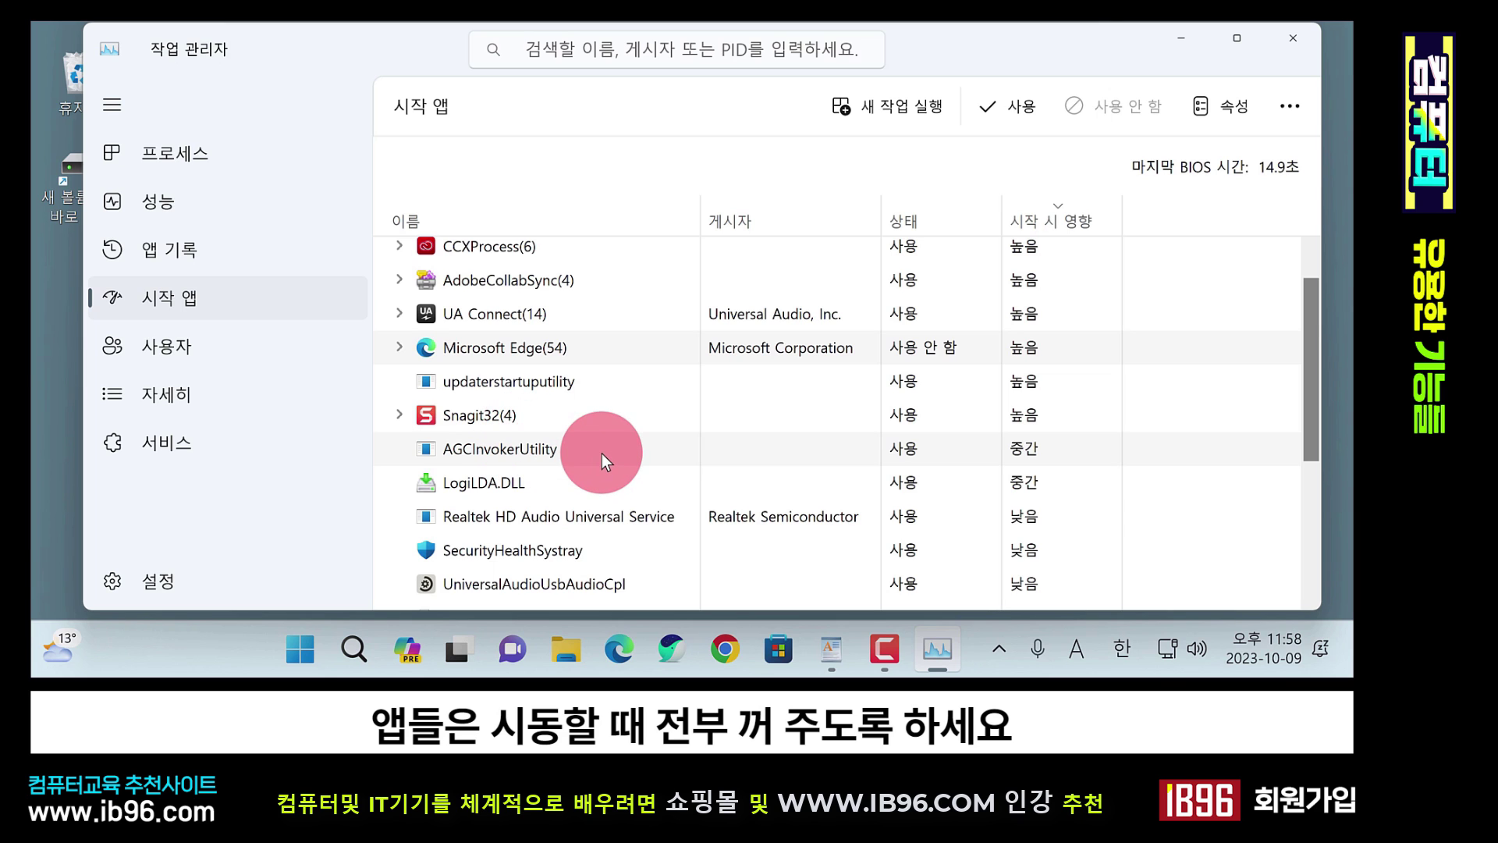
scroll(582, 433, up, 1)
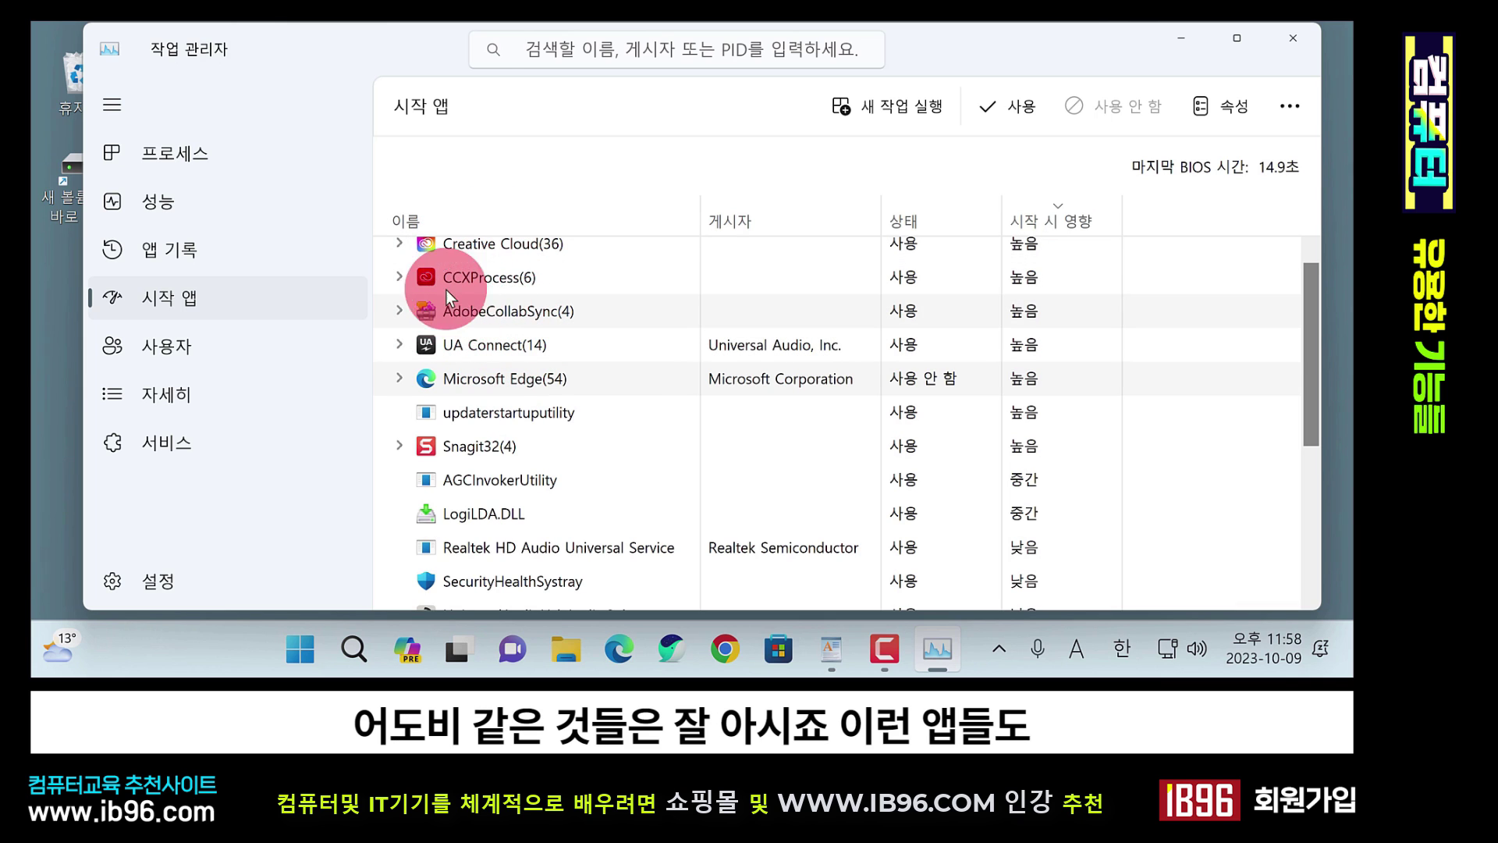
scroll(535, 319, up, 1)
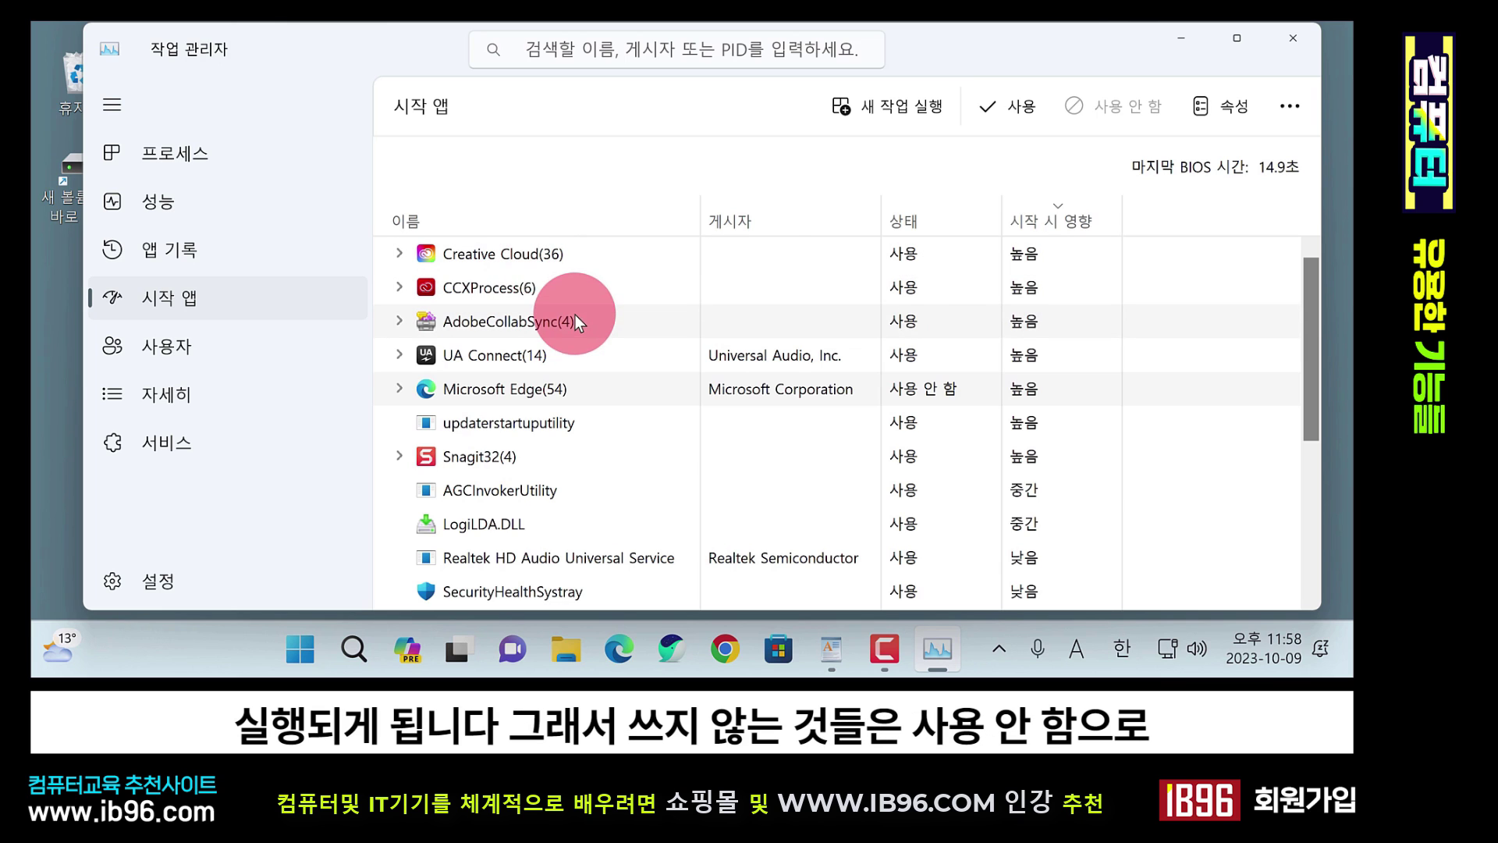
right_click(924, 315)
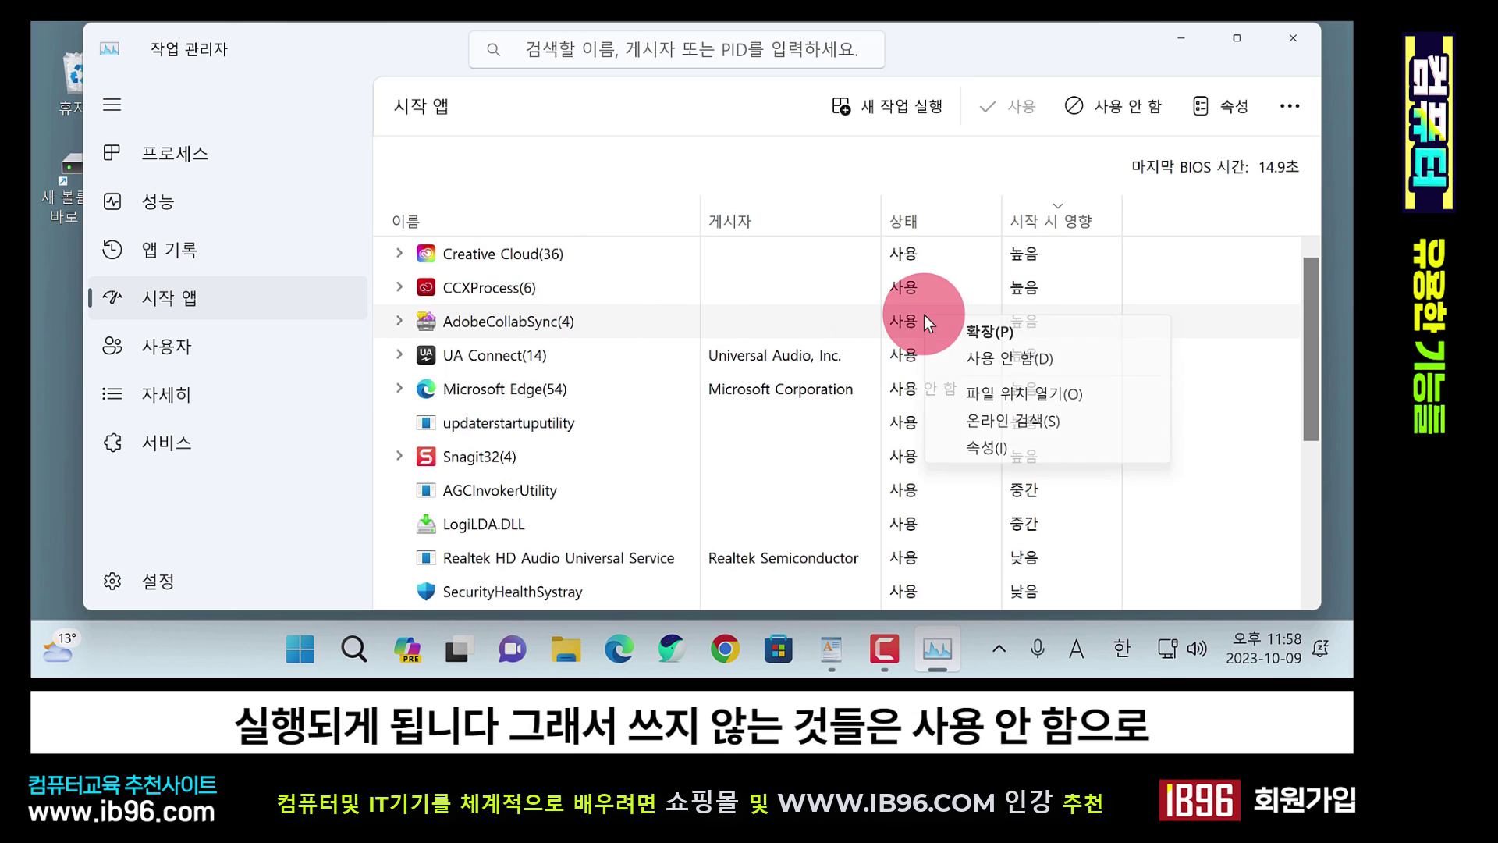
key(Escape)
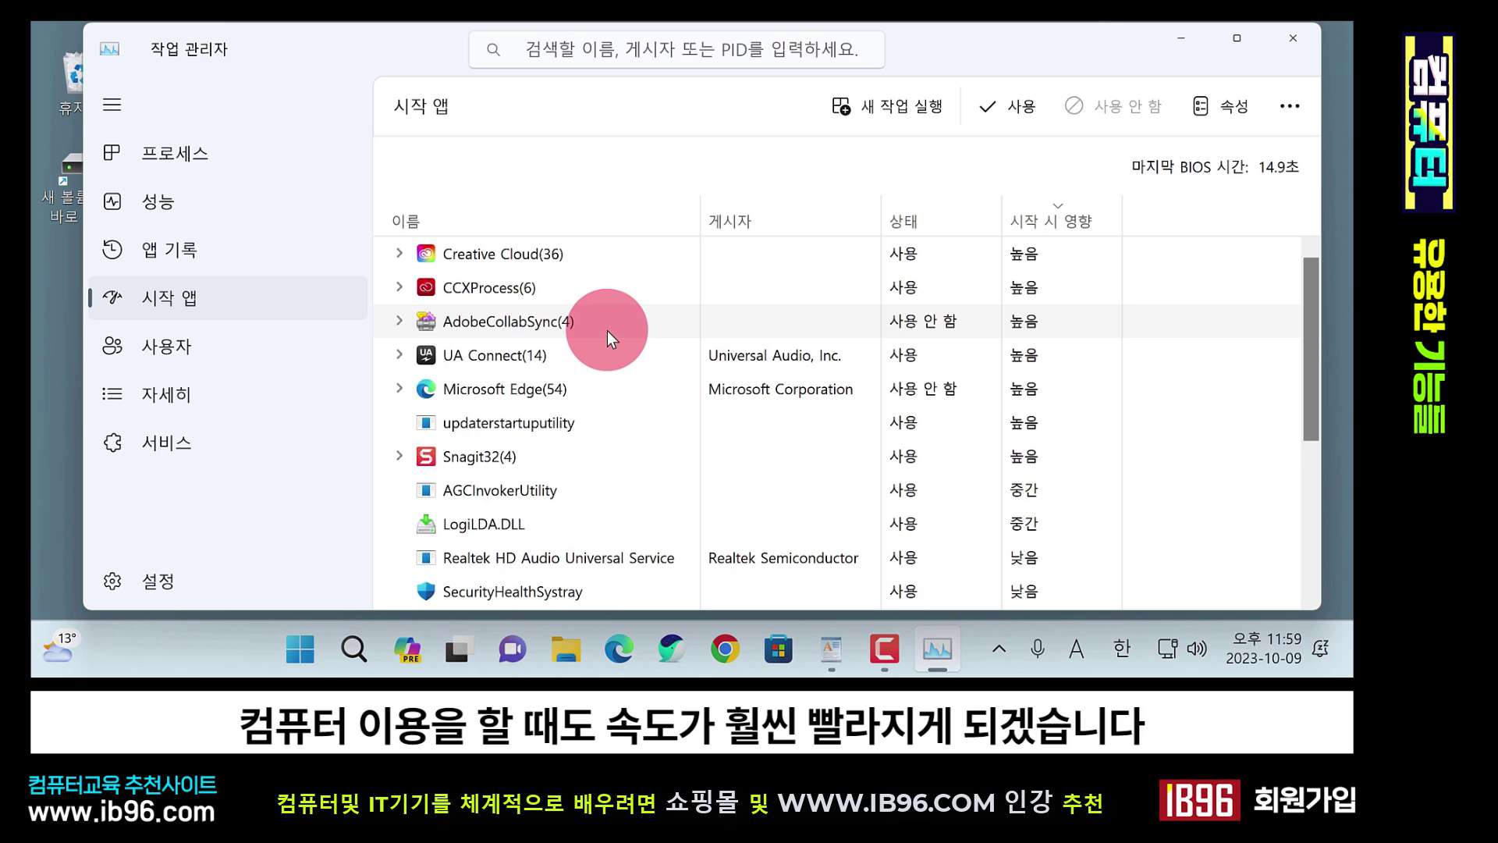
- Look through the startup apps, find AGCInvokerUtility, and search Naver for that name to read what it does
scroll(608, 327, down, 3)
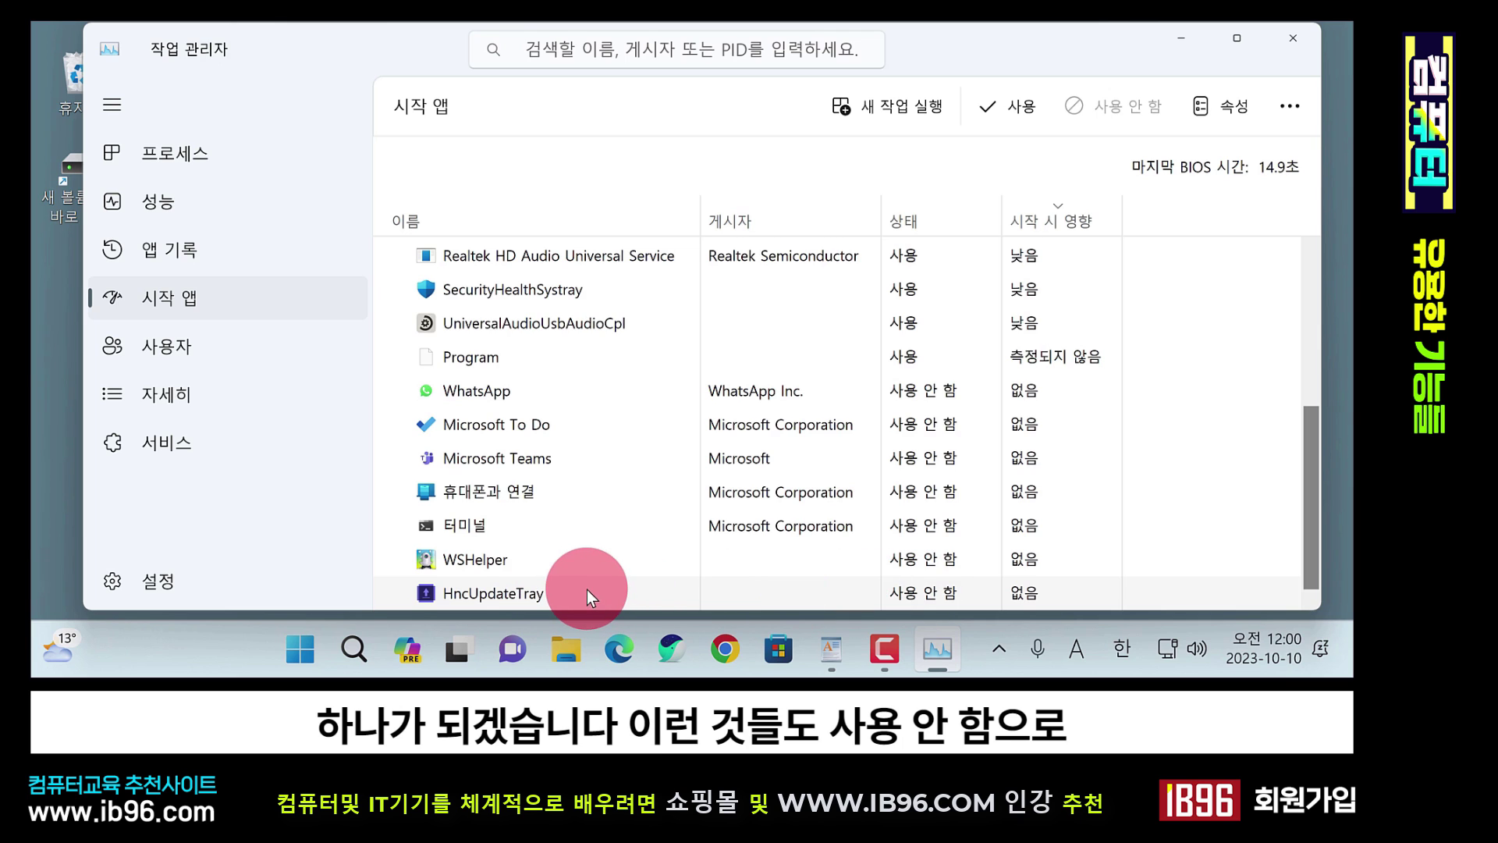
scroll(536, 399, up, 2)
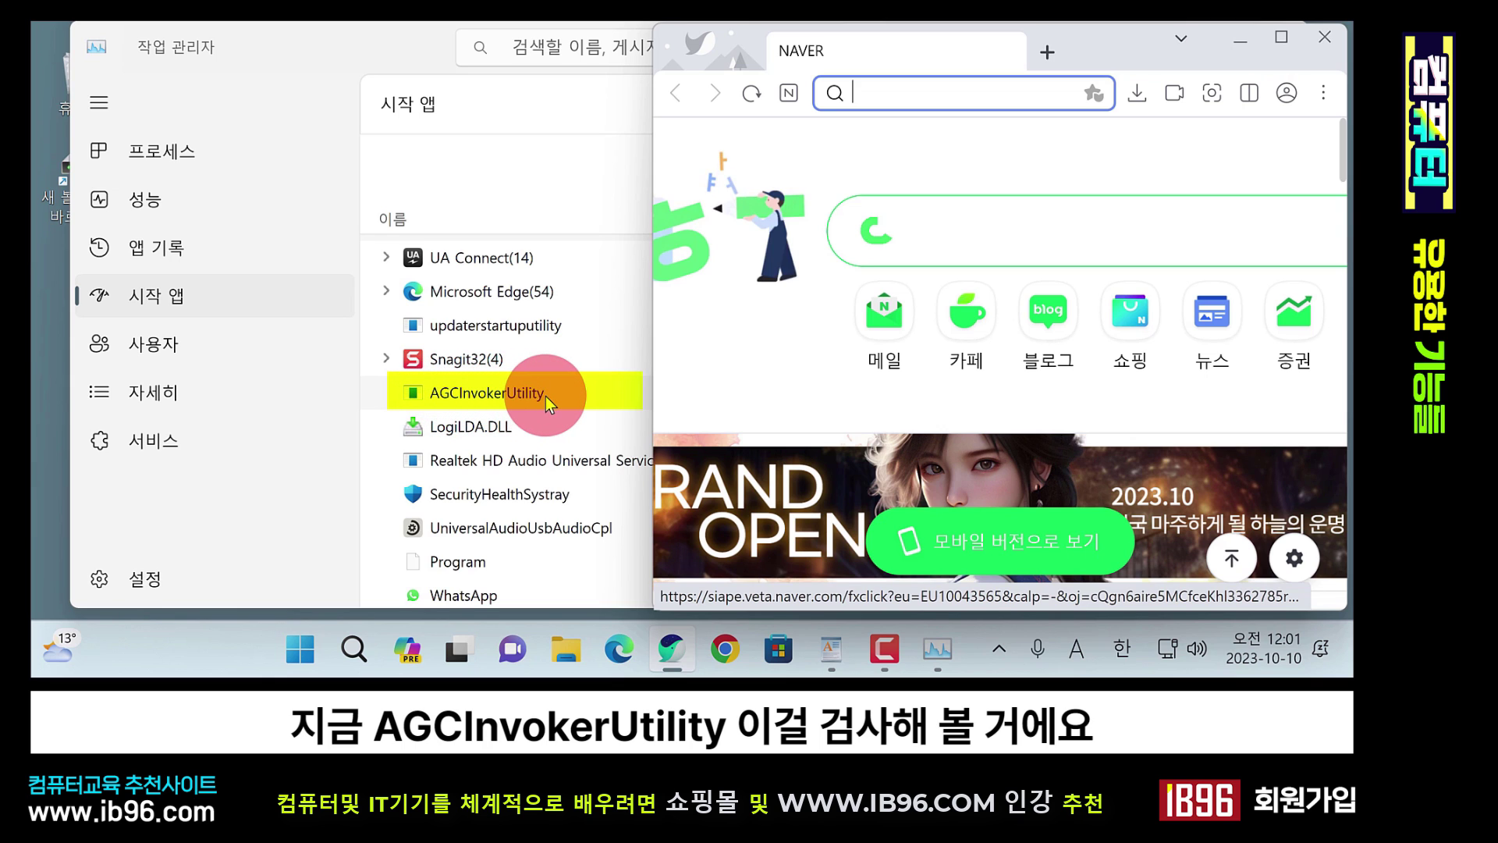
click(970, 213)
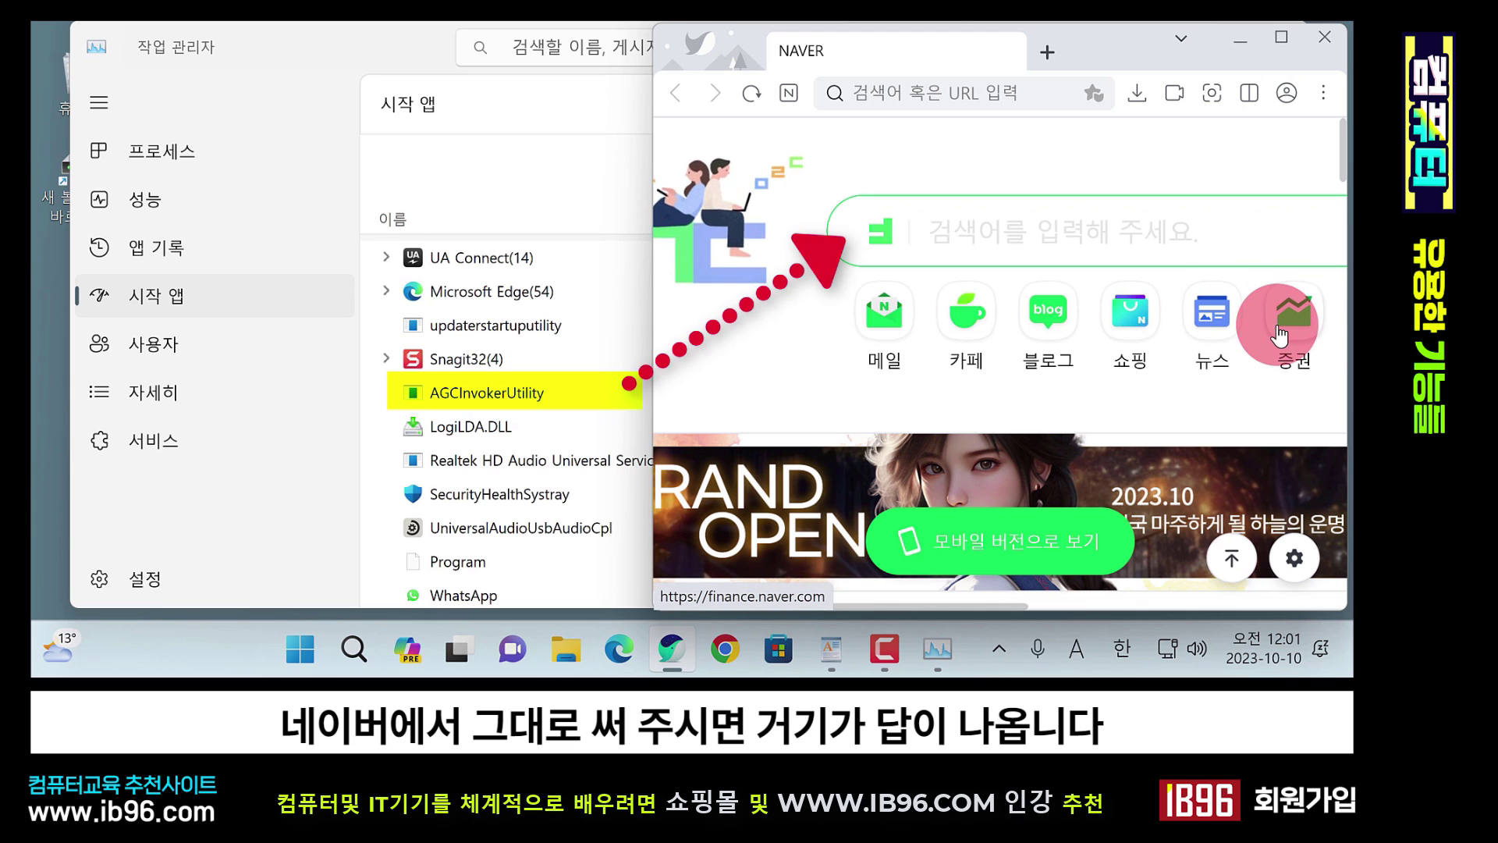
text(AGCInvokerUtility)
key(Return)
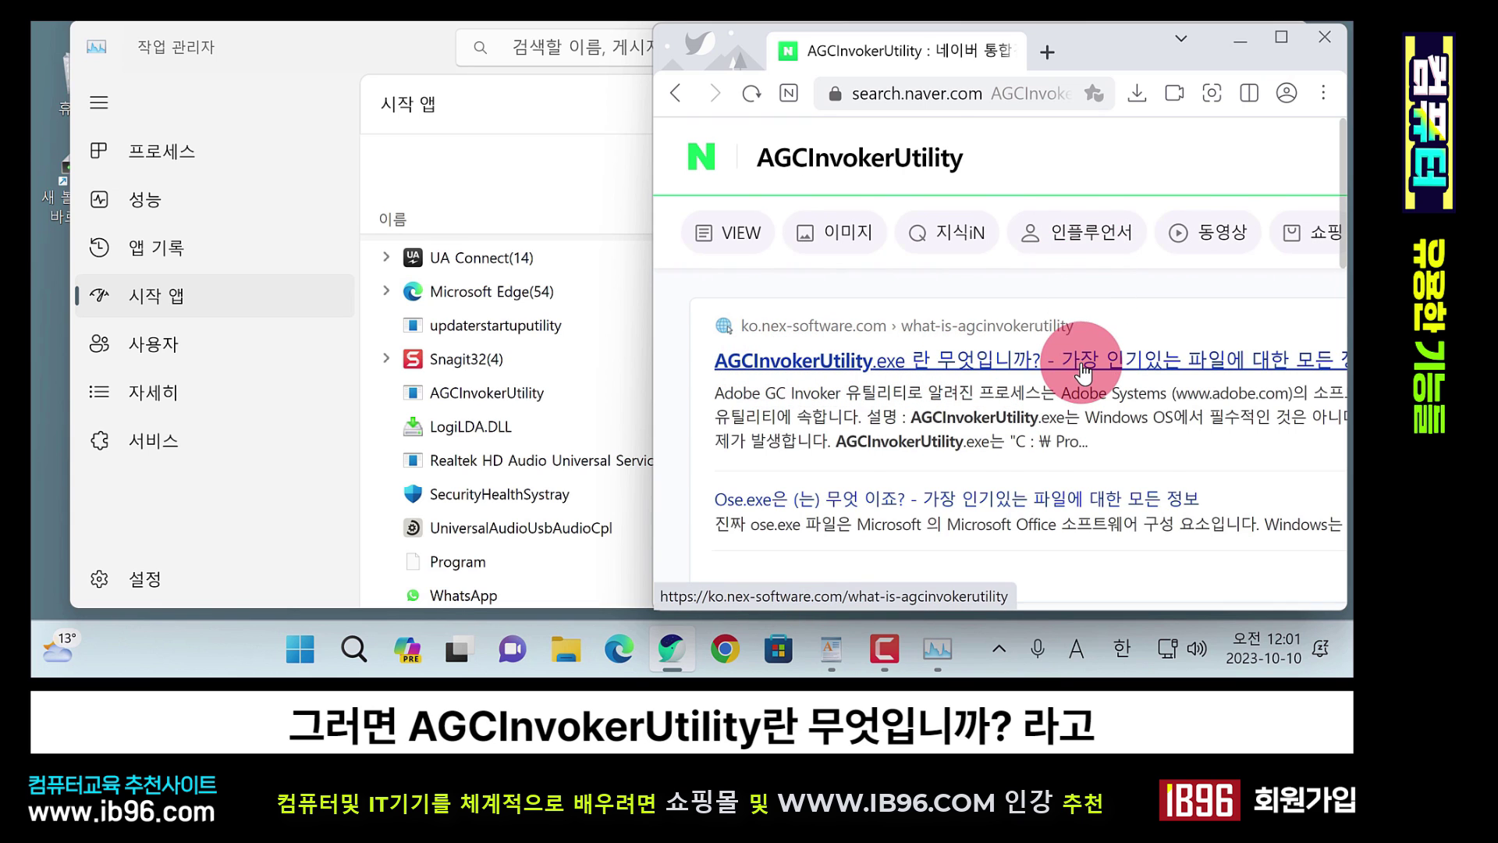
scroll(1083, 366, down, 2)
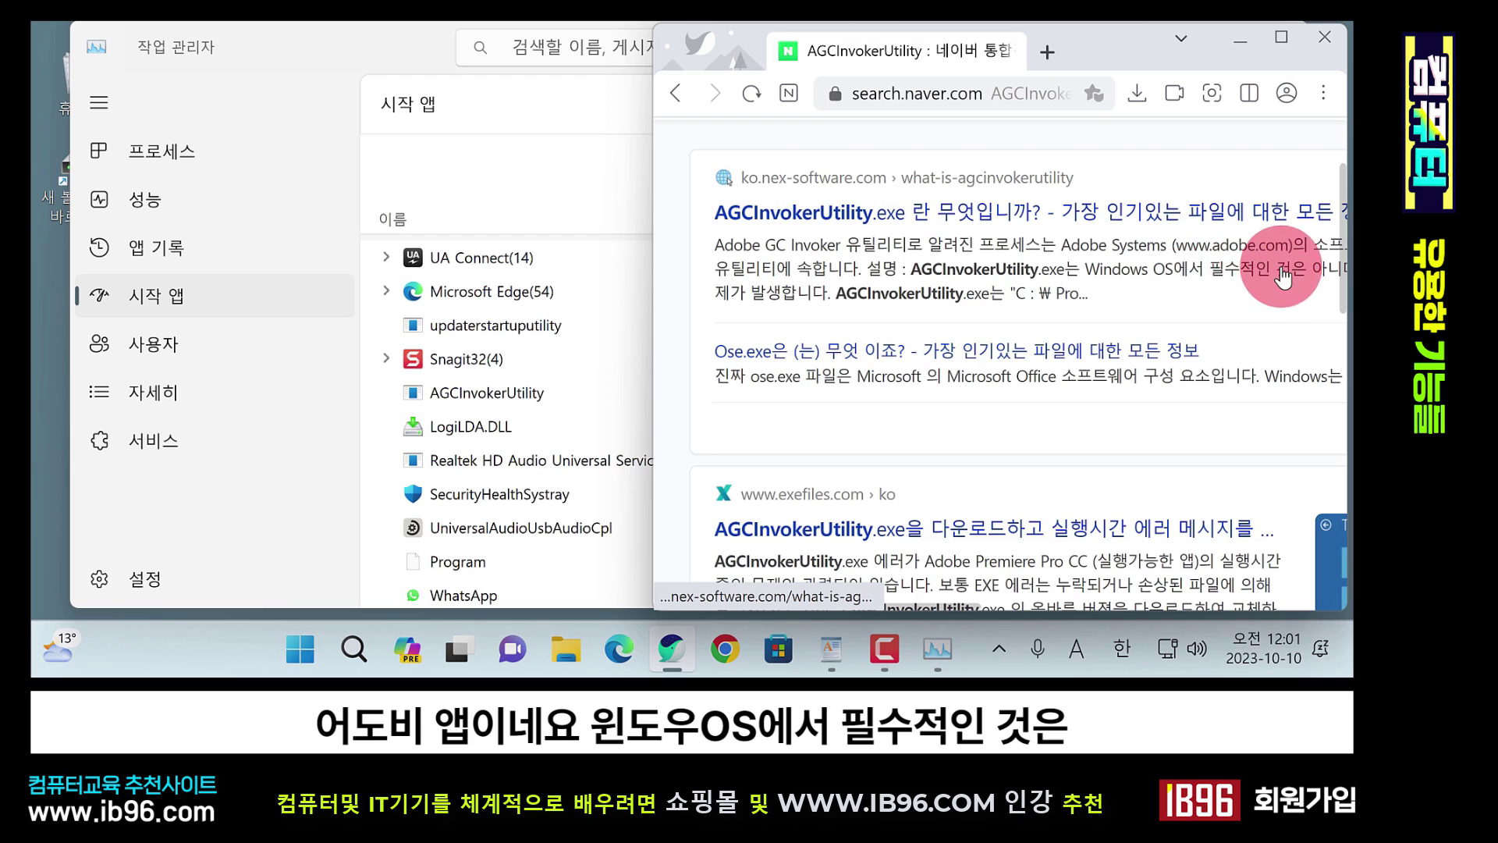
- Return to Task Manager and view the actions offered for the AGCInvokerUtility startup app, leaving its status as it is
click(519, 390)
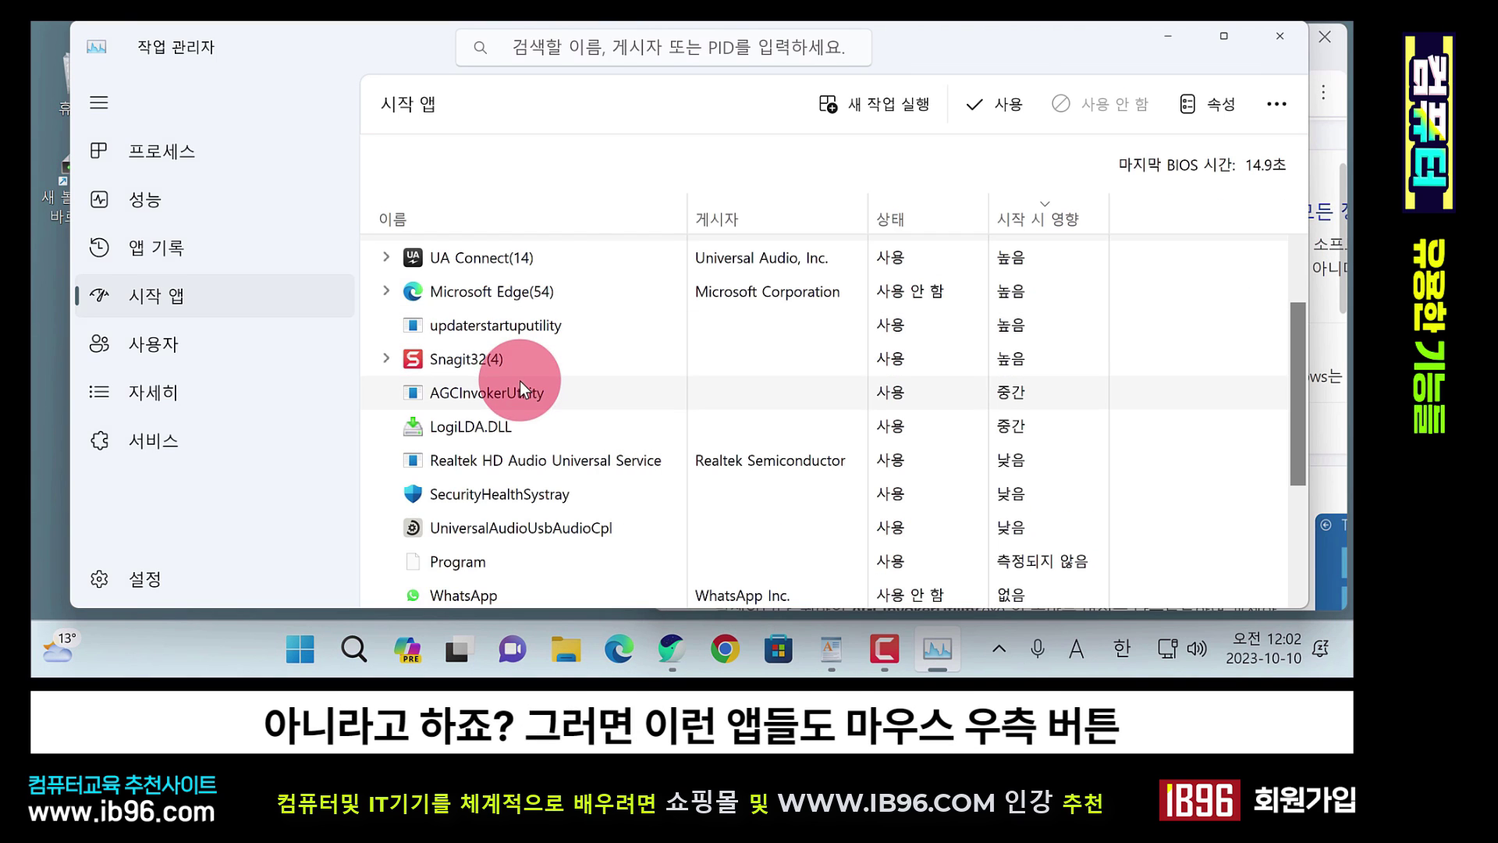
right_click(616, 391)
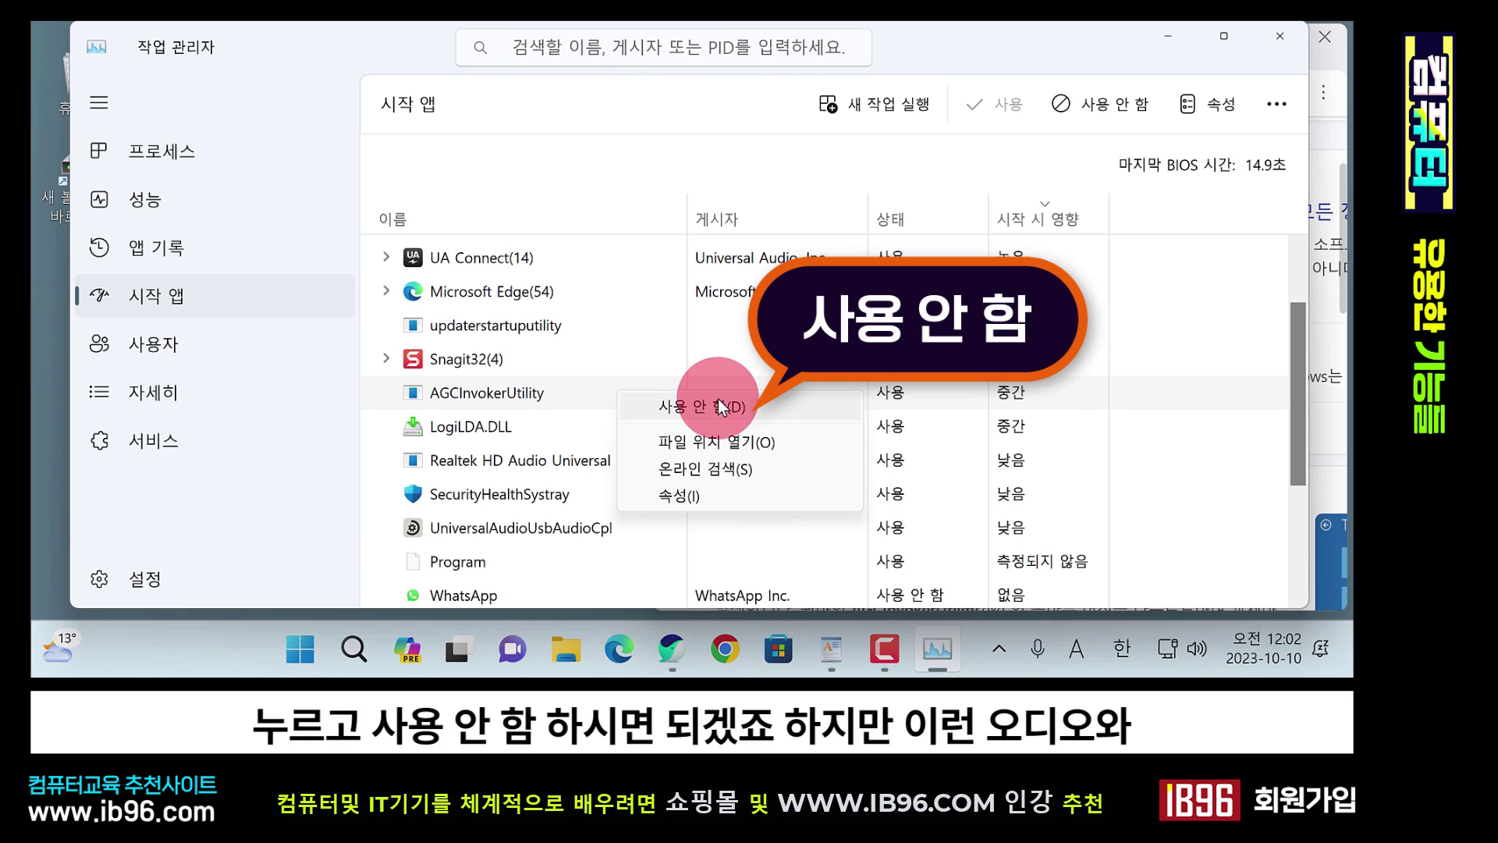
click(607, 462)
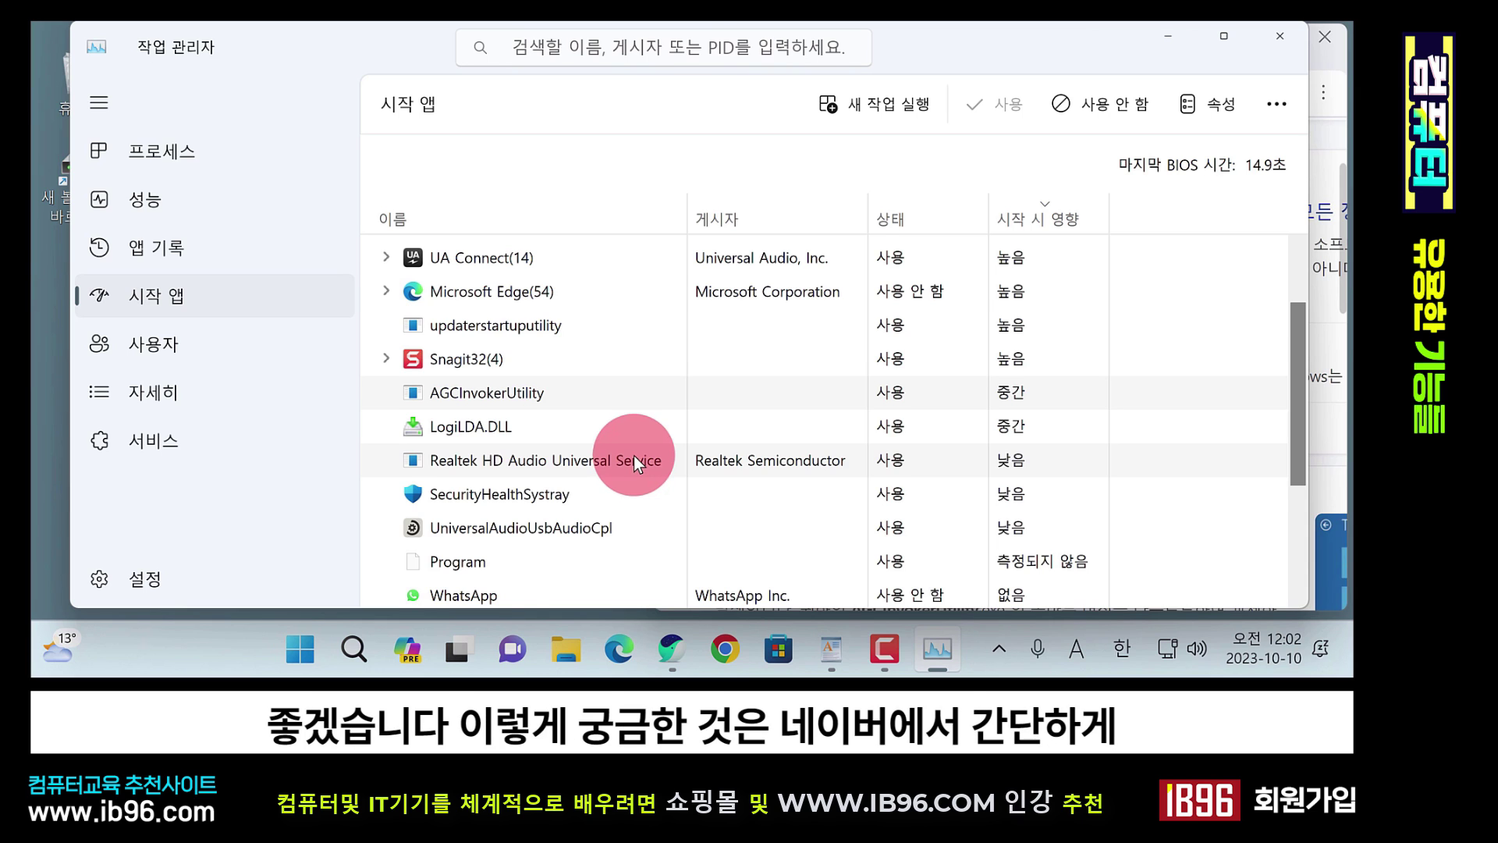
scroll(616, 445, down, 1)
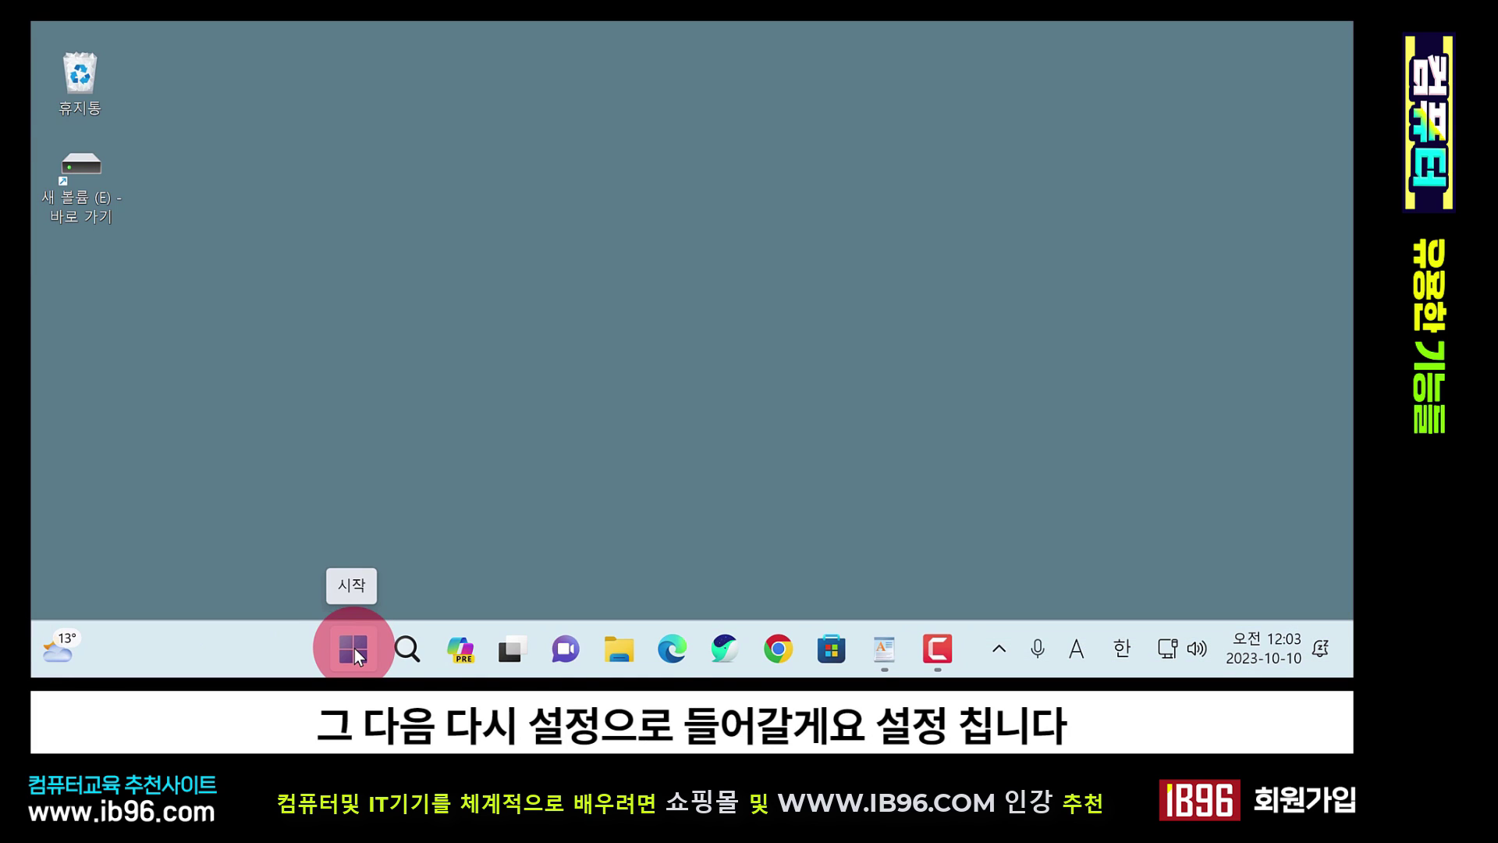
- Open Windows Settings (설정) and display the 설치된 앱 page under 앱
click(354, 648)
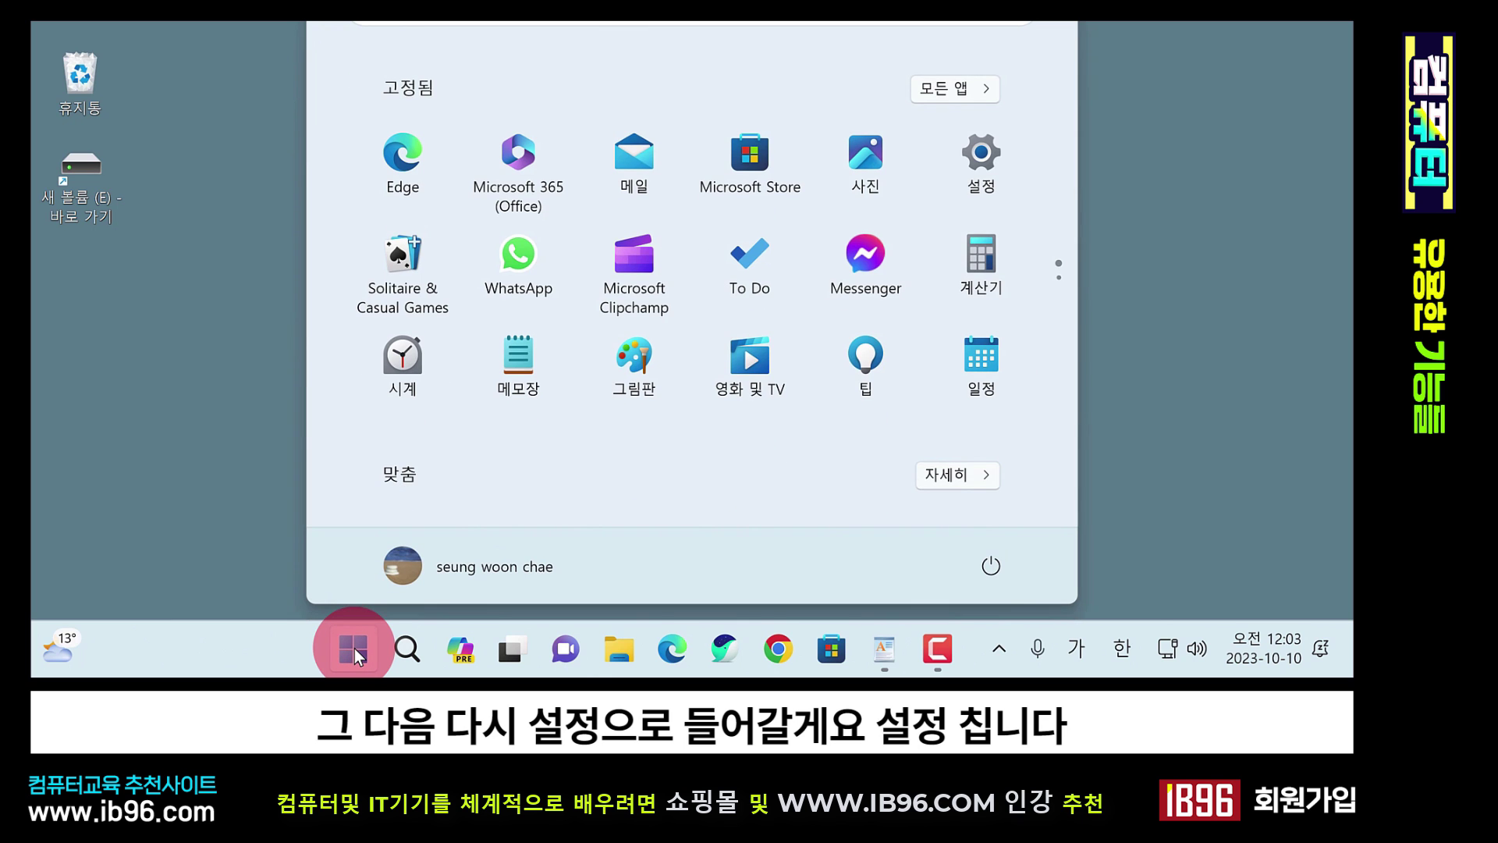
text(설정)
key(Return)
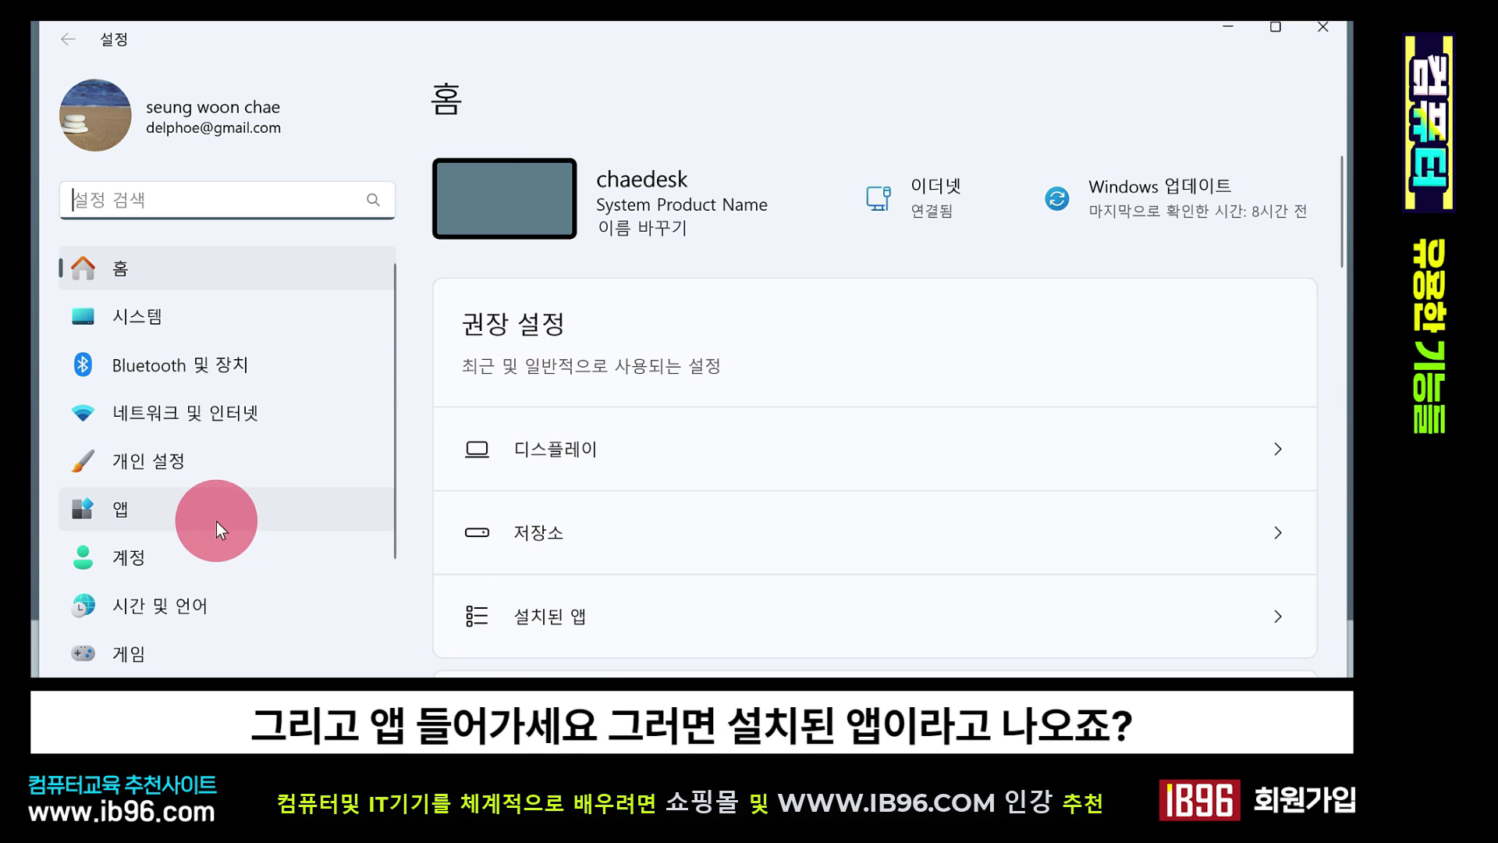
click(208, 513)
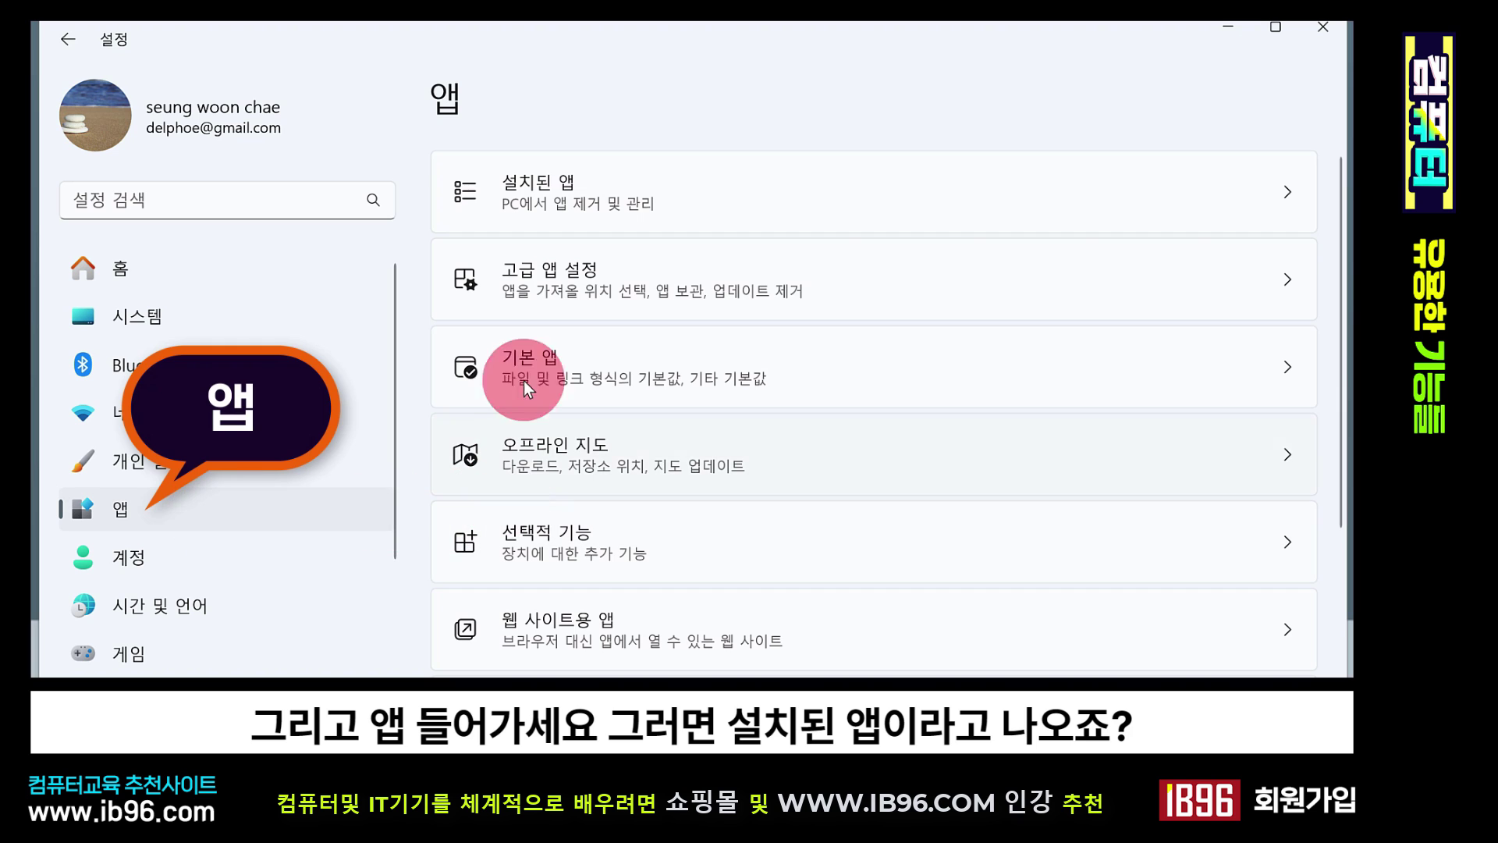
click(593, 195)
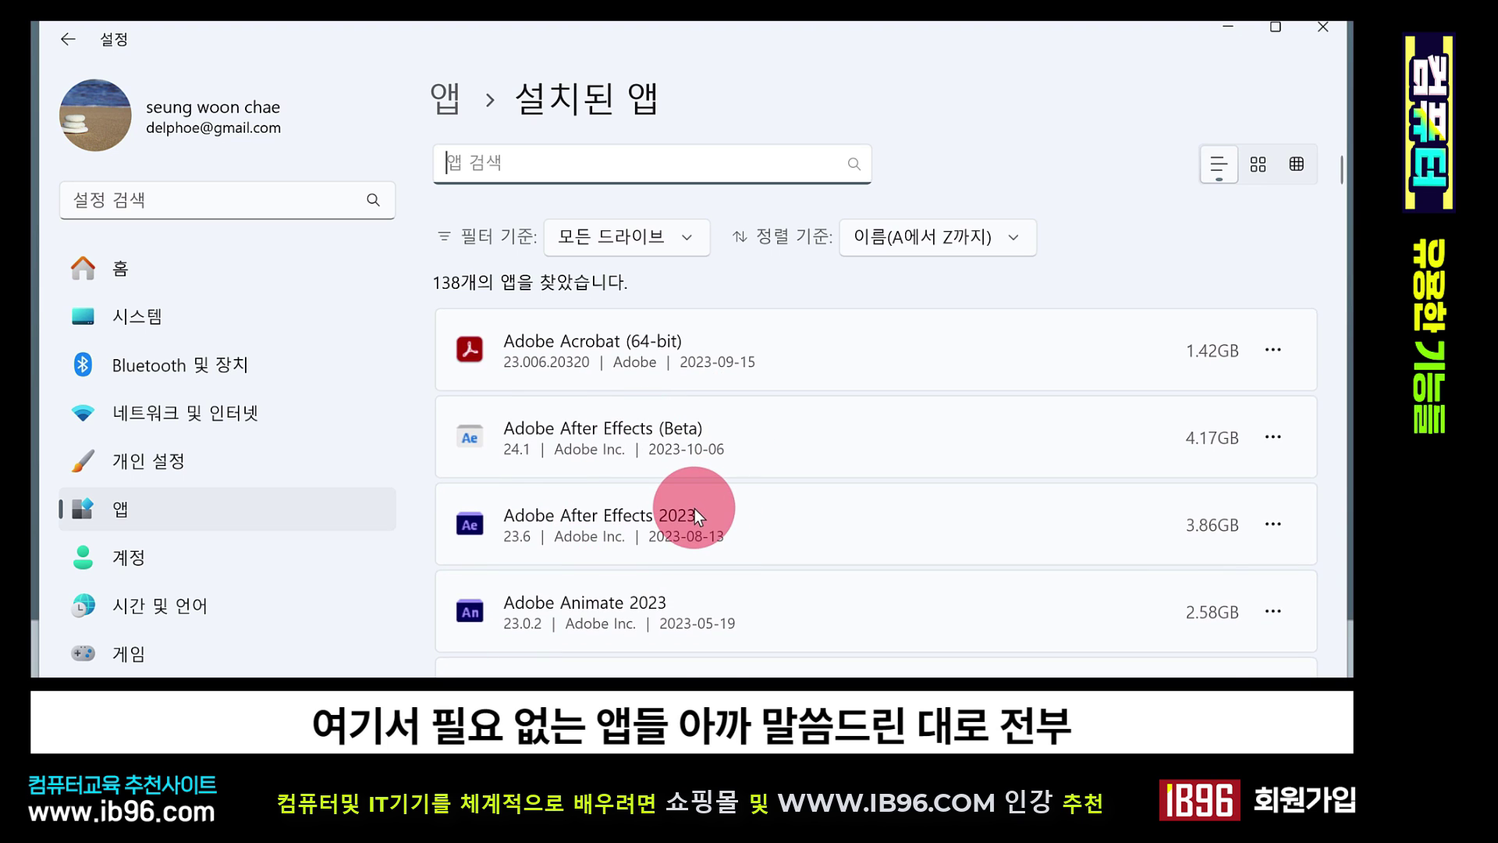
- Look through the installed apps list for programs that are not needed
scroll(694, 508, down, 5)
scroll(695, 508, down, 4)
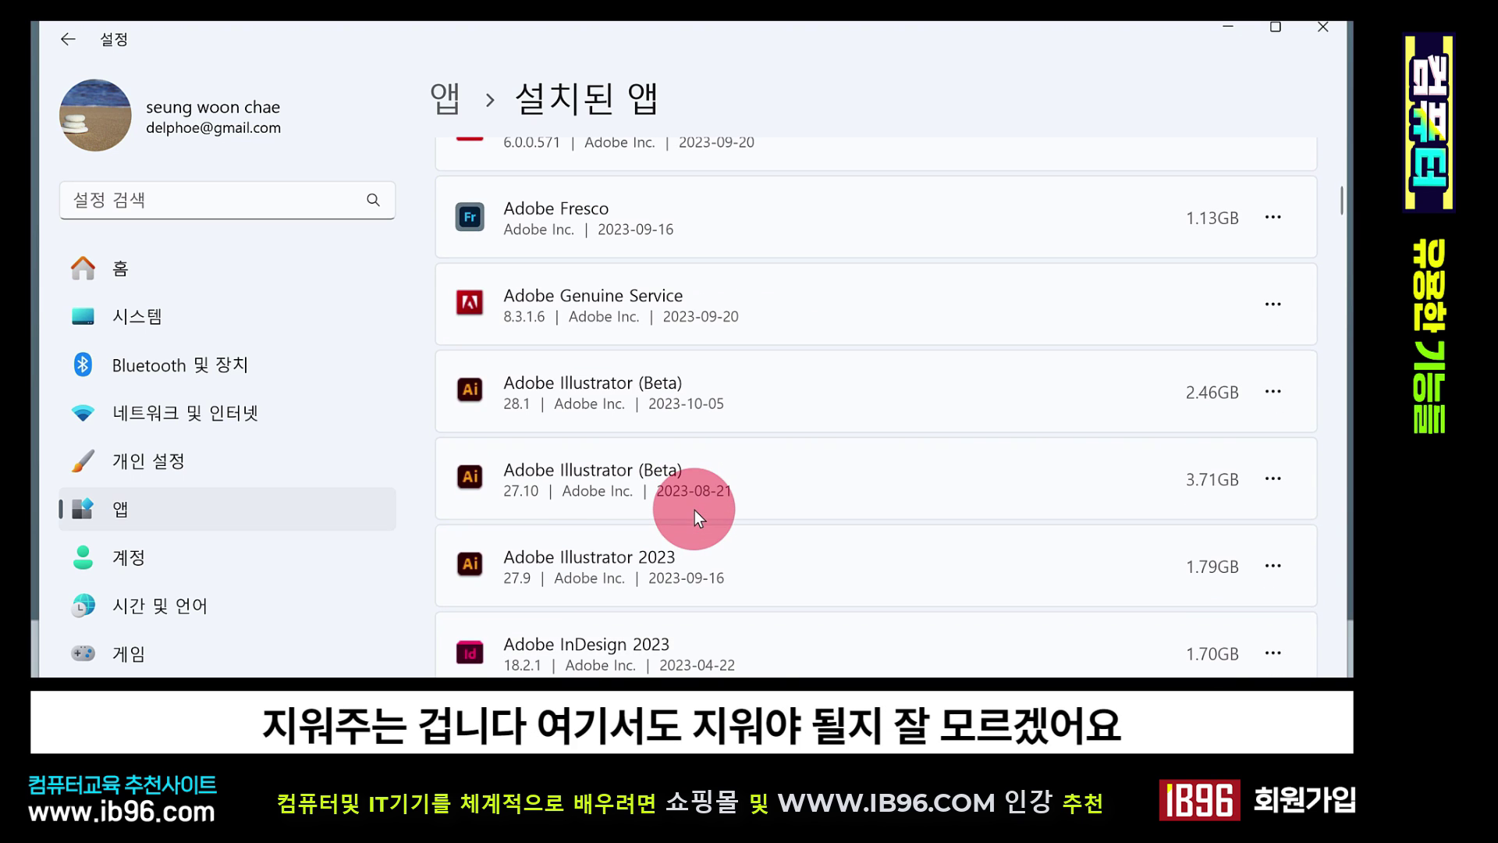
scroll(646, 505, down, 5)
scroll(718, 542, down, 3)
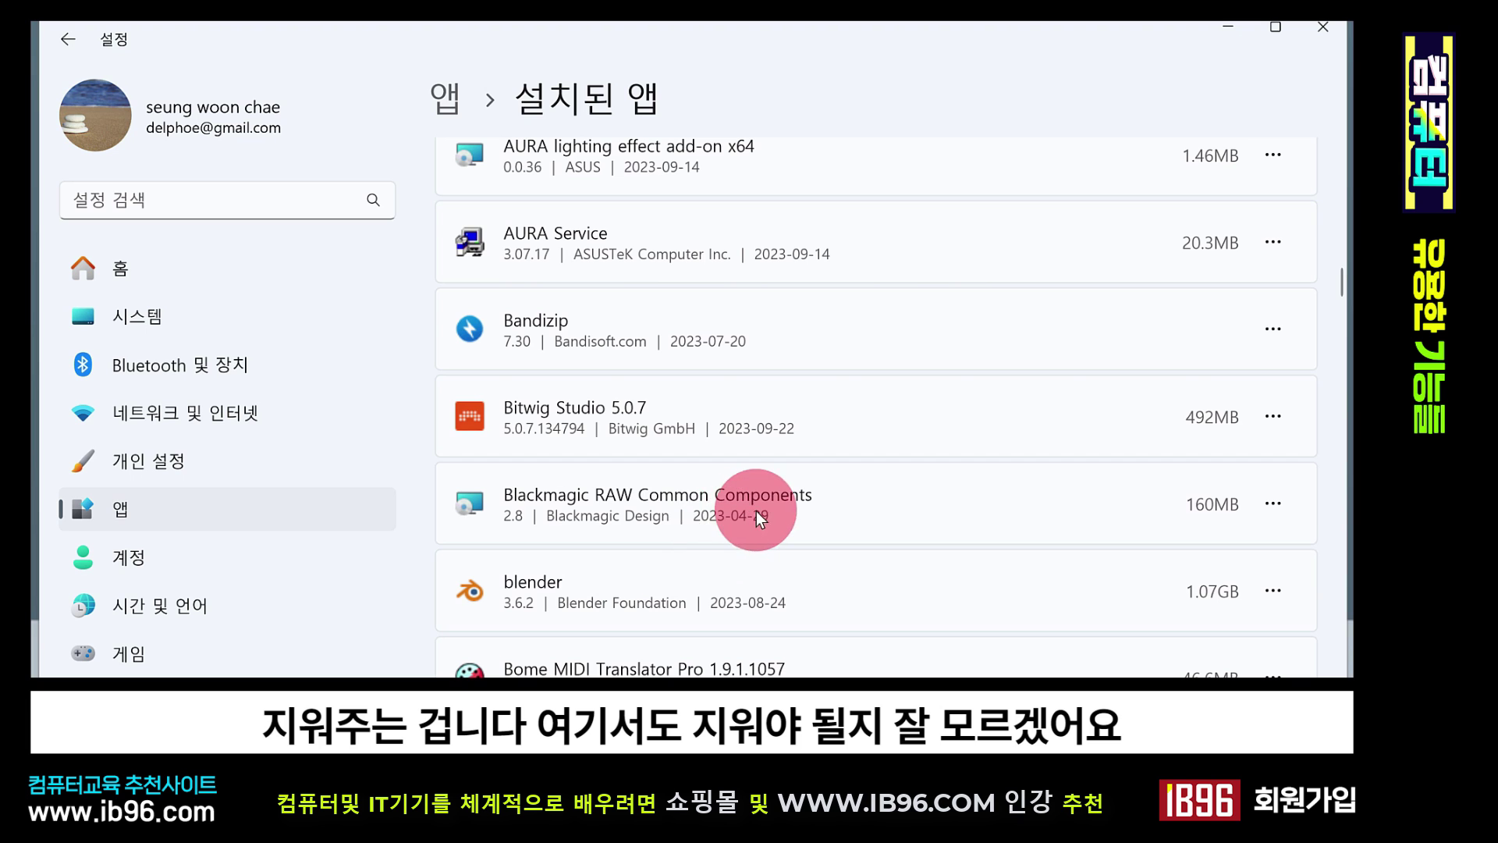
scroll(794, 517, down, 4)
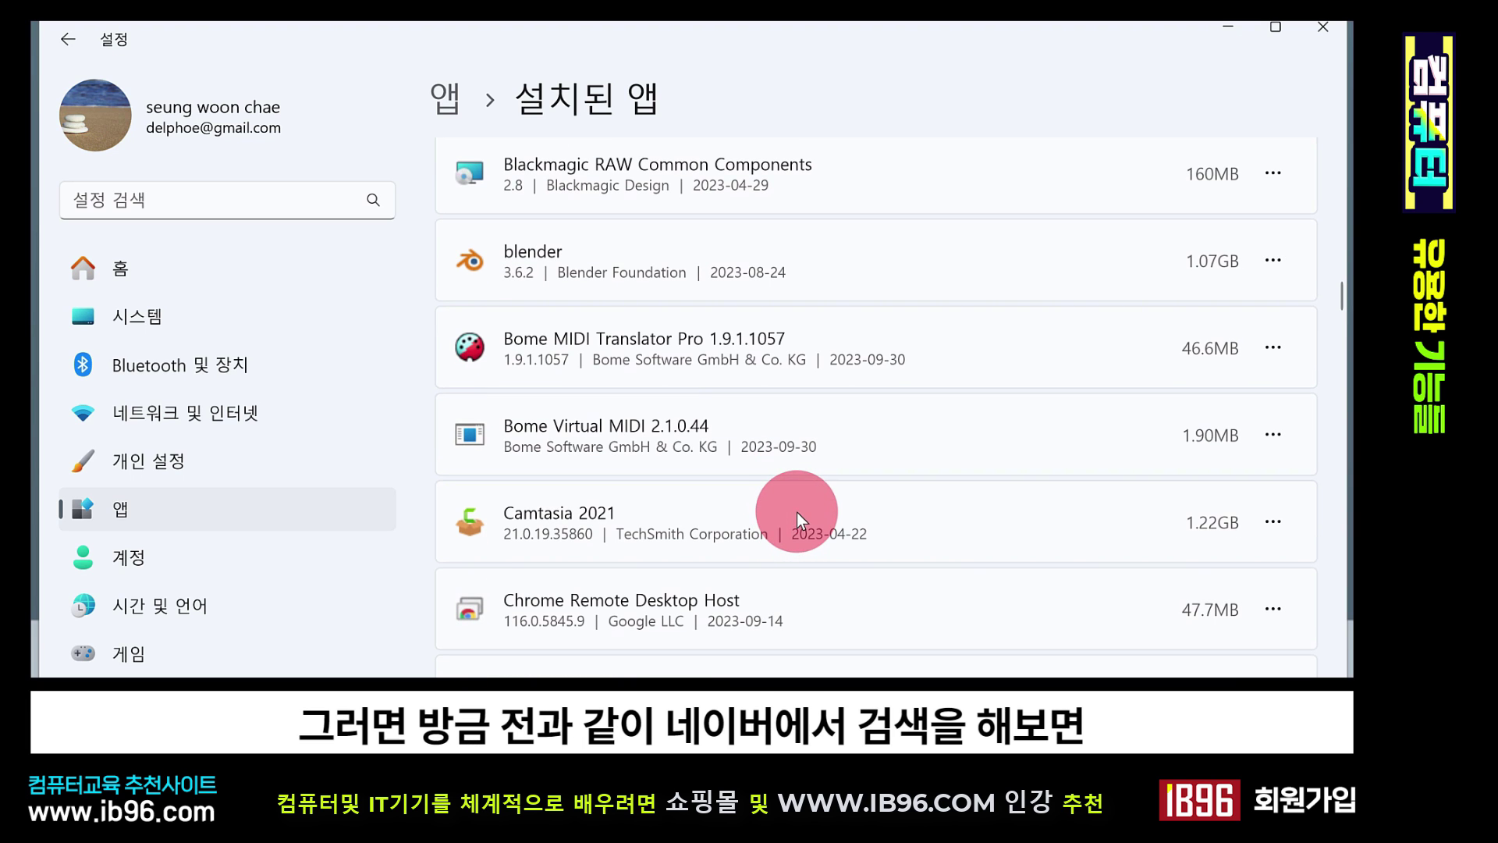
scroll(802, 507, down, 3)
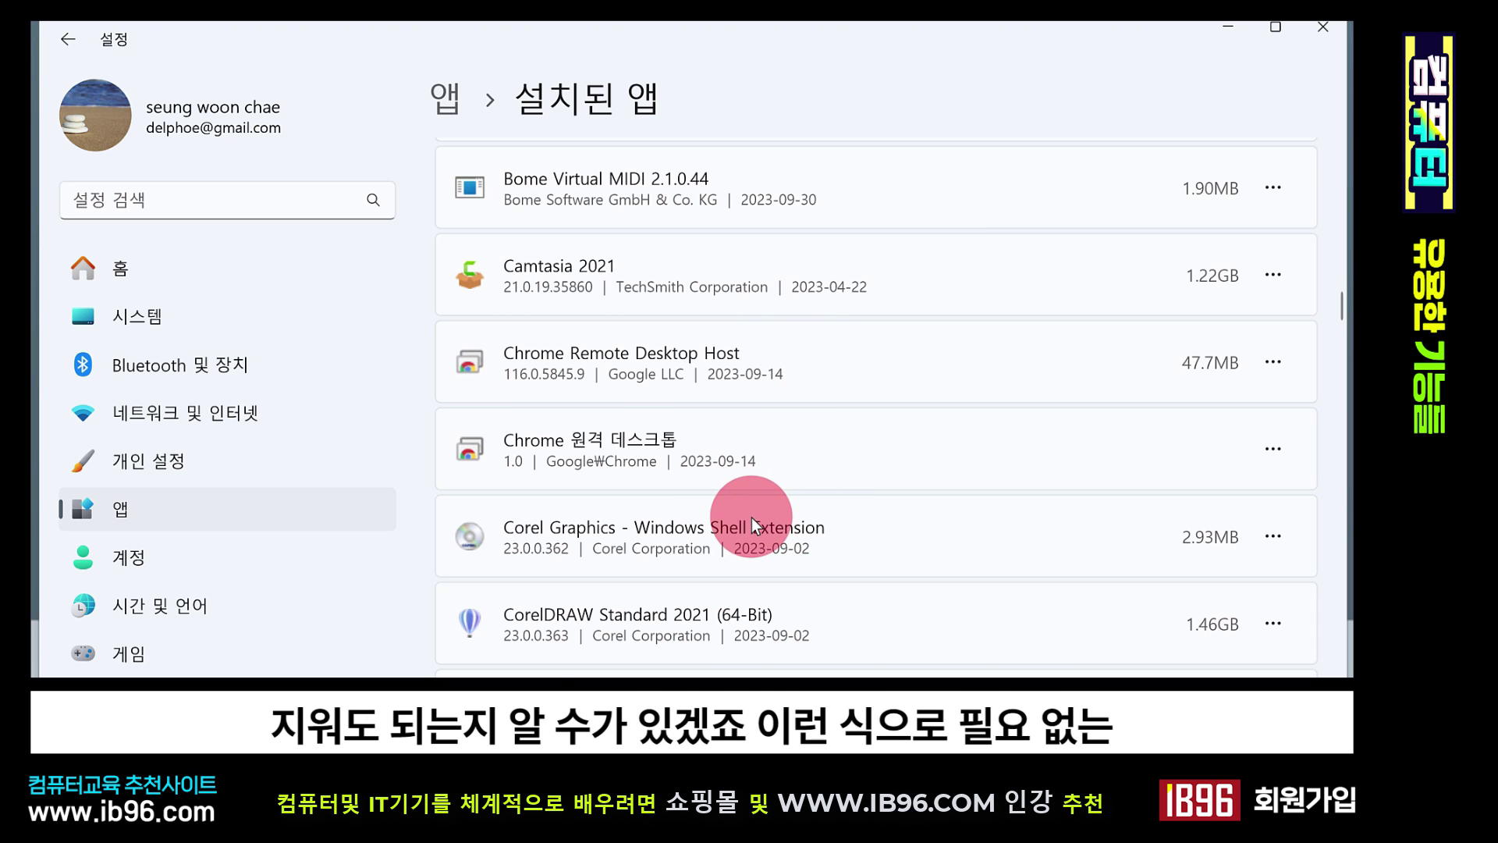
scroll(753, 515, down, 2)
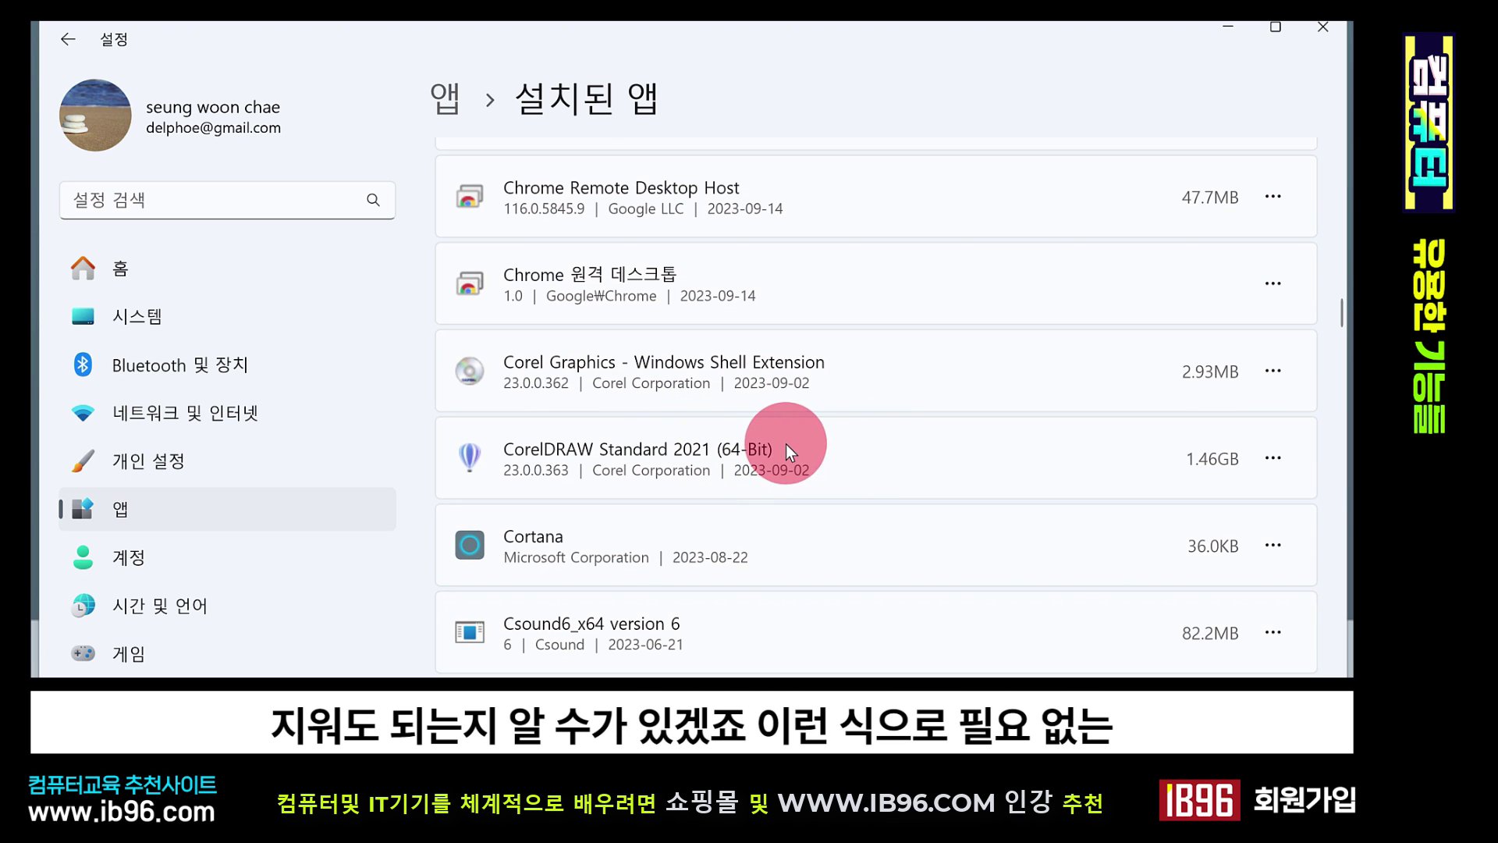
scroll(785, 443, down, 2)
scroll(843, 540, down, 4)
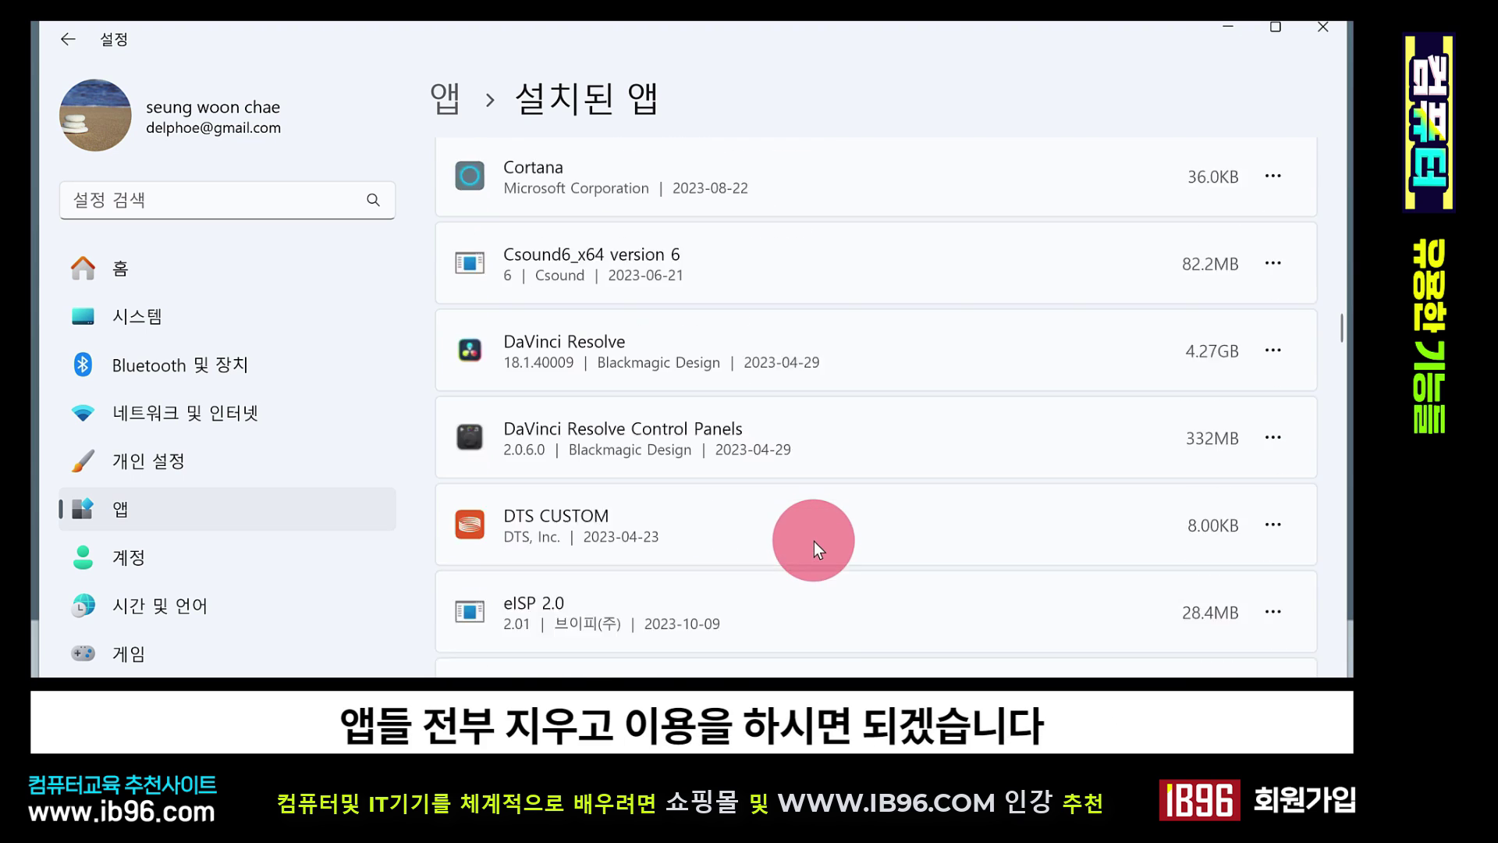
scroll(827, 528, down, 3)
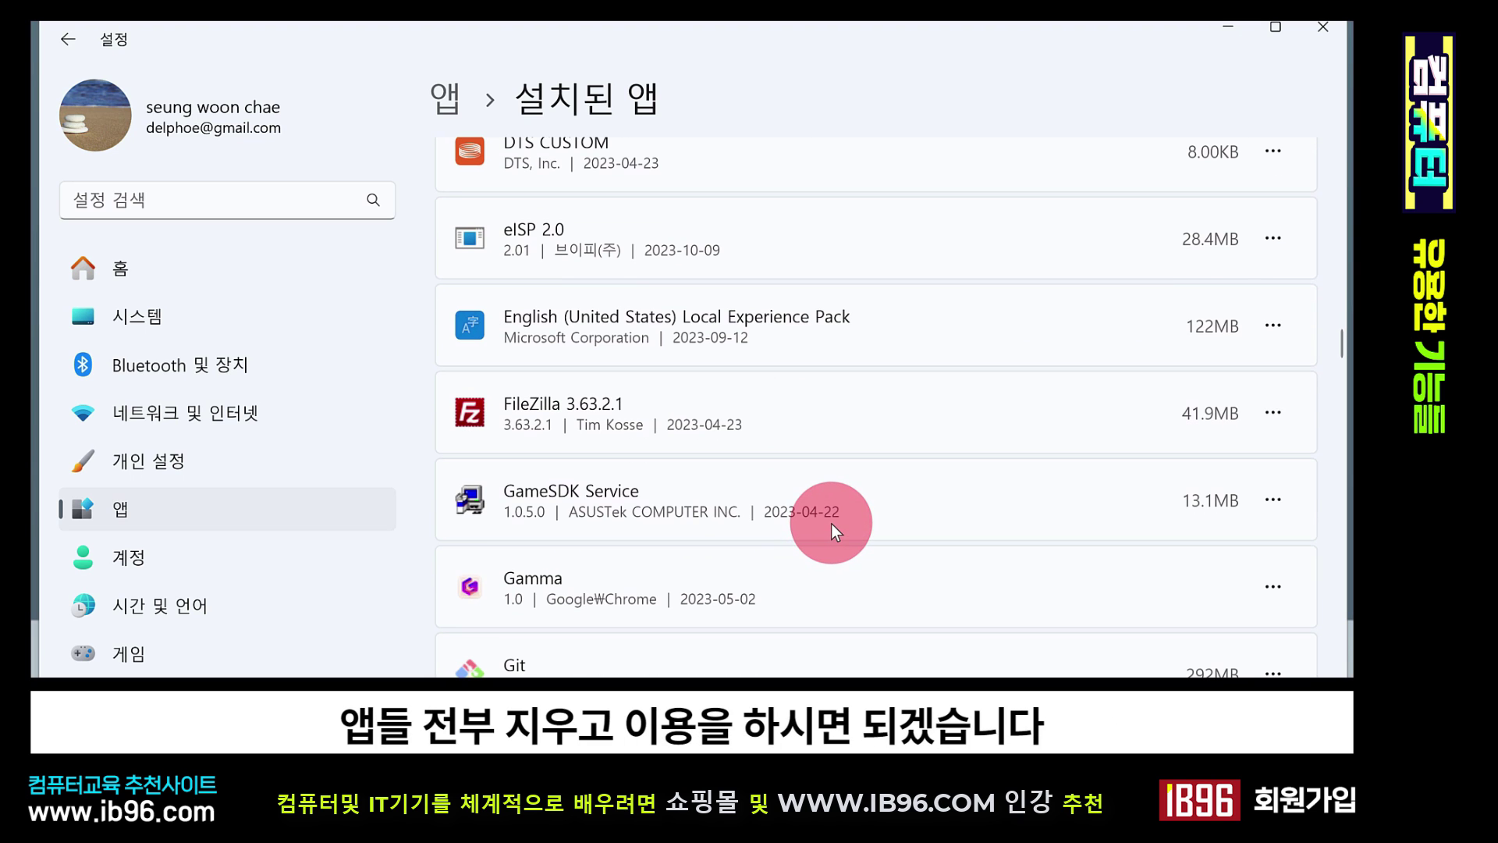
scroll(988, 401, down, 8)
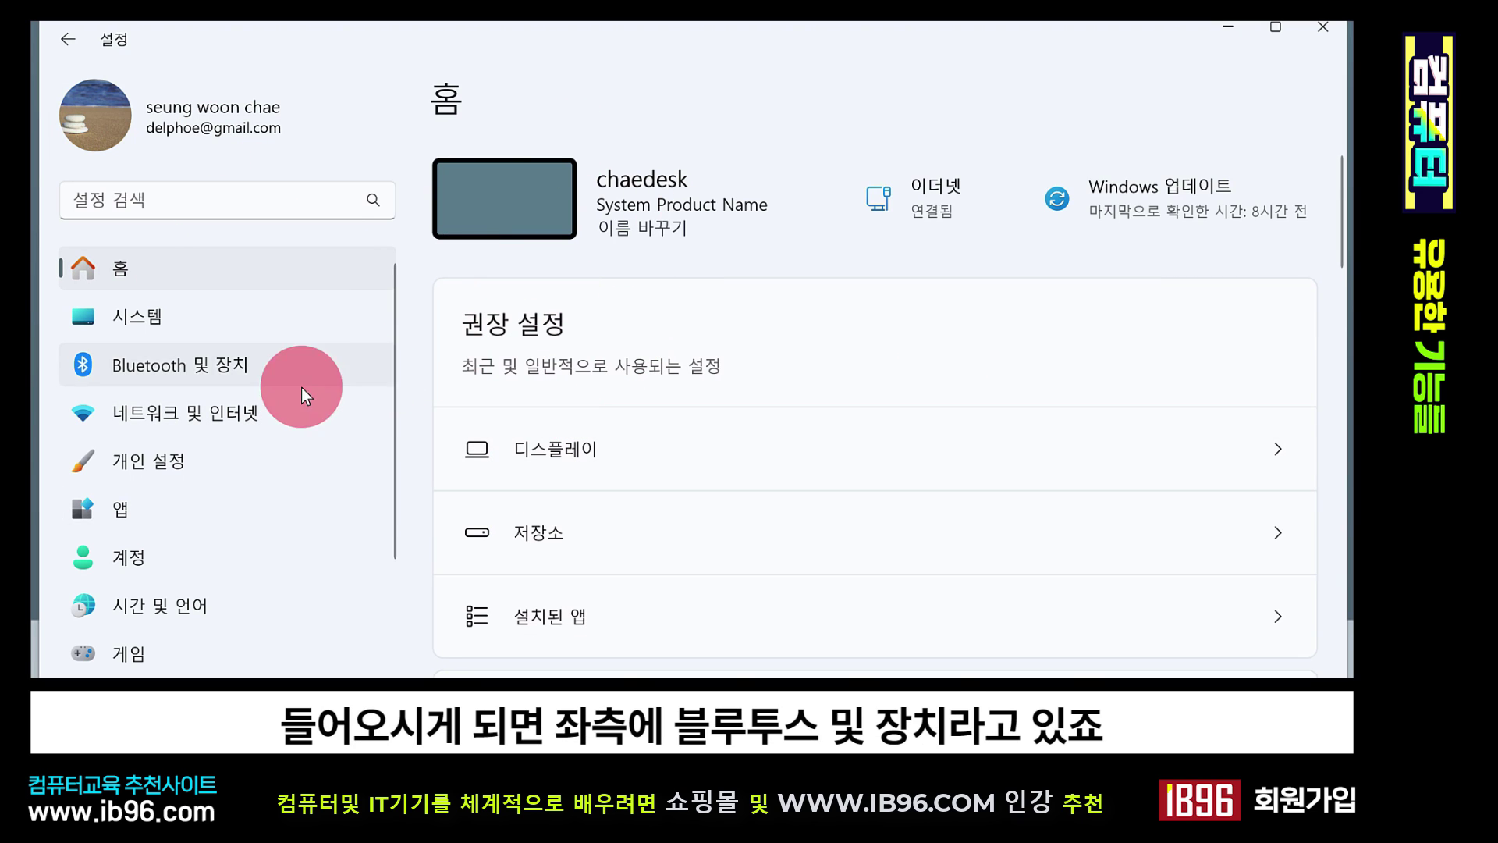
- Switch Bluetooth off and on again in the Bluetooth 및 장치 settings
click(259, 367)
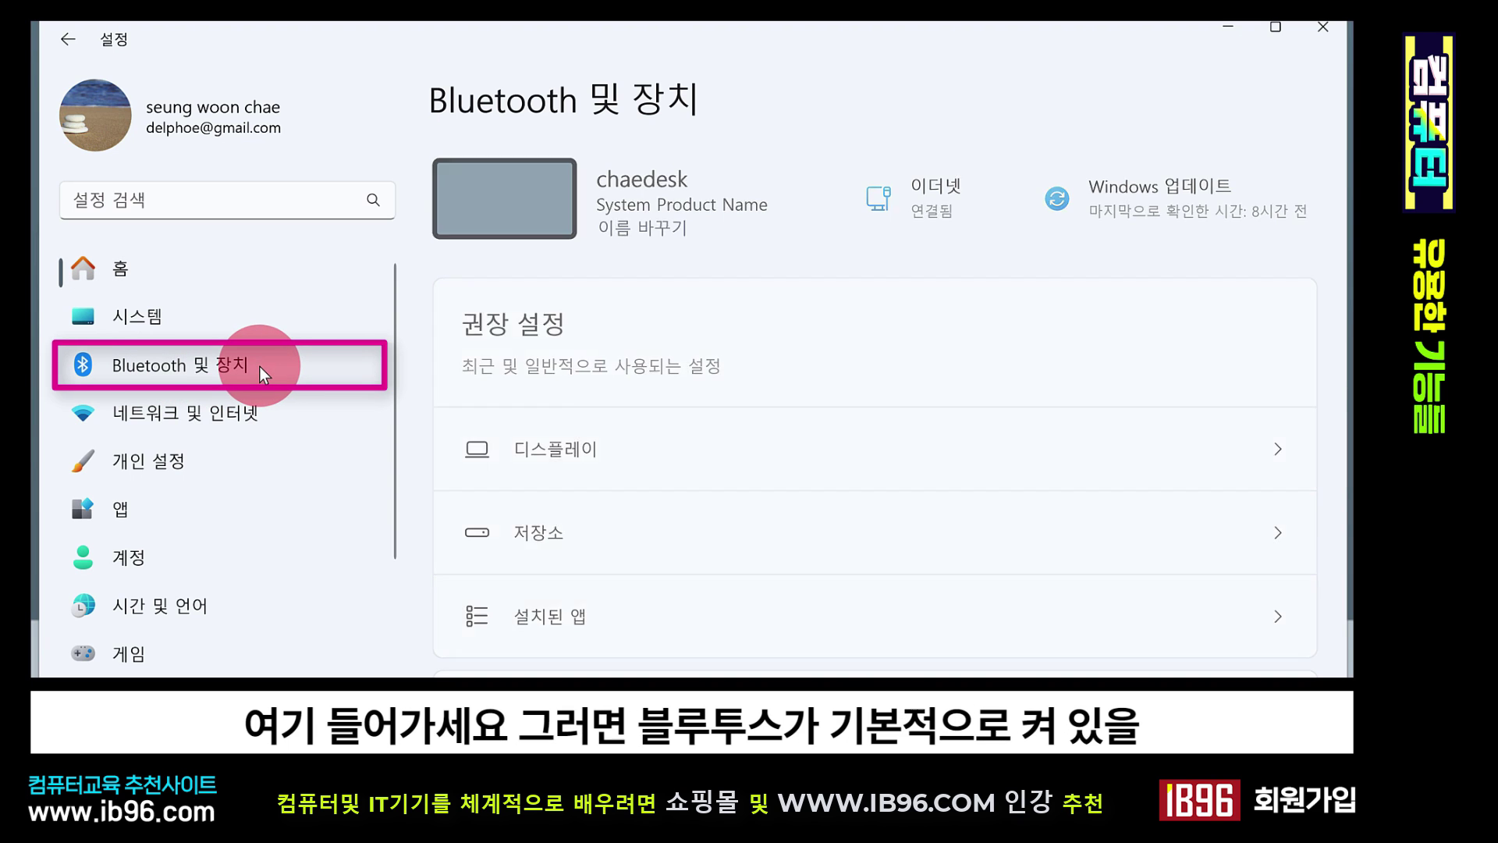
scroll(672, 366, down, 3)
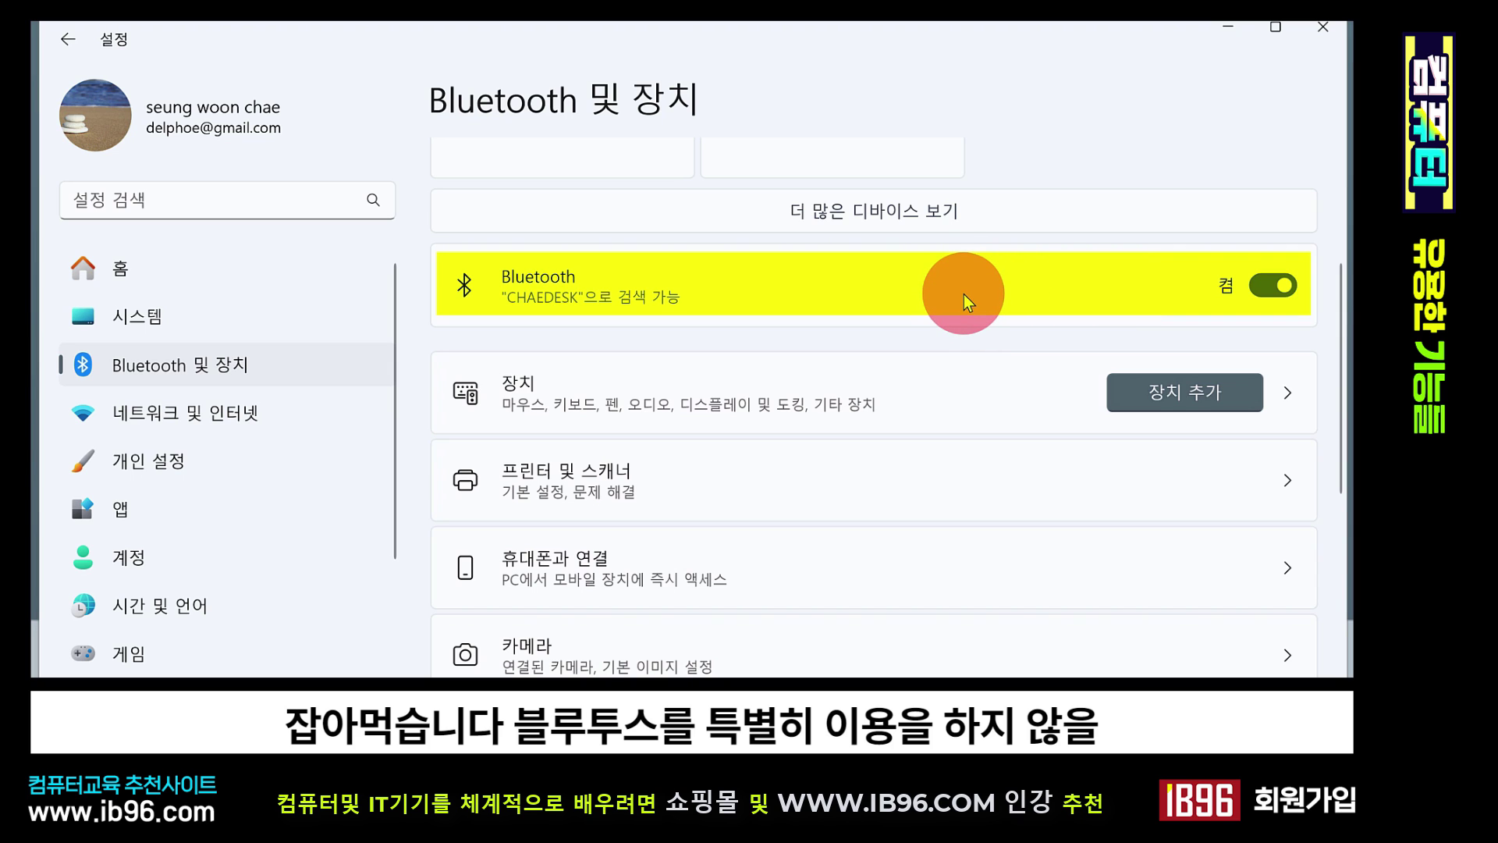
click(1266, 284)
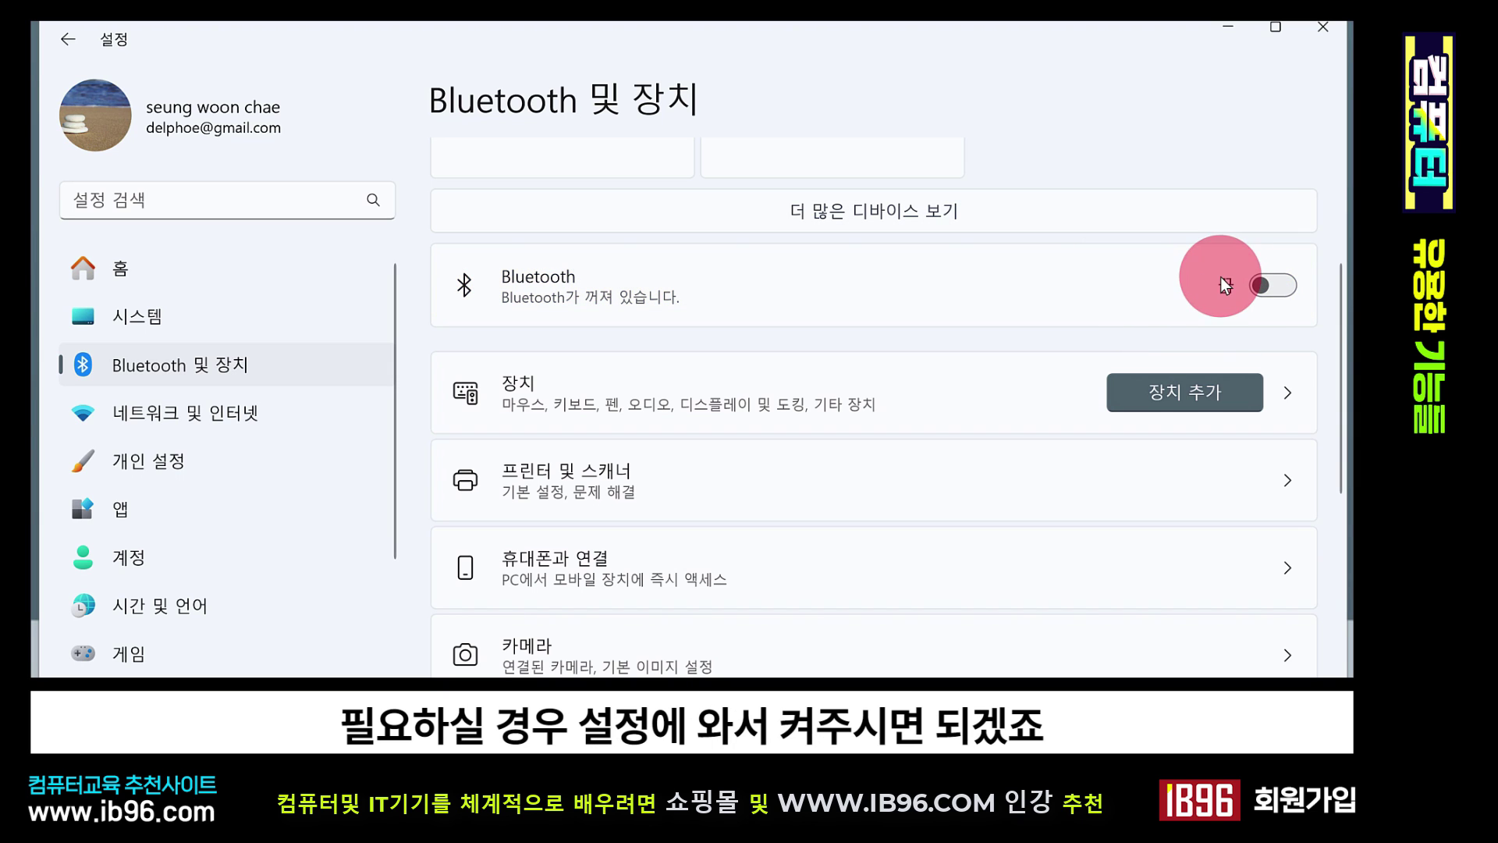
click(1283, 285)
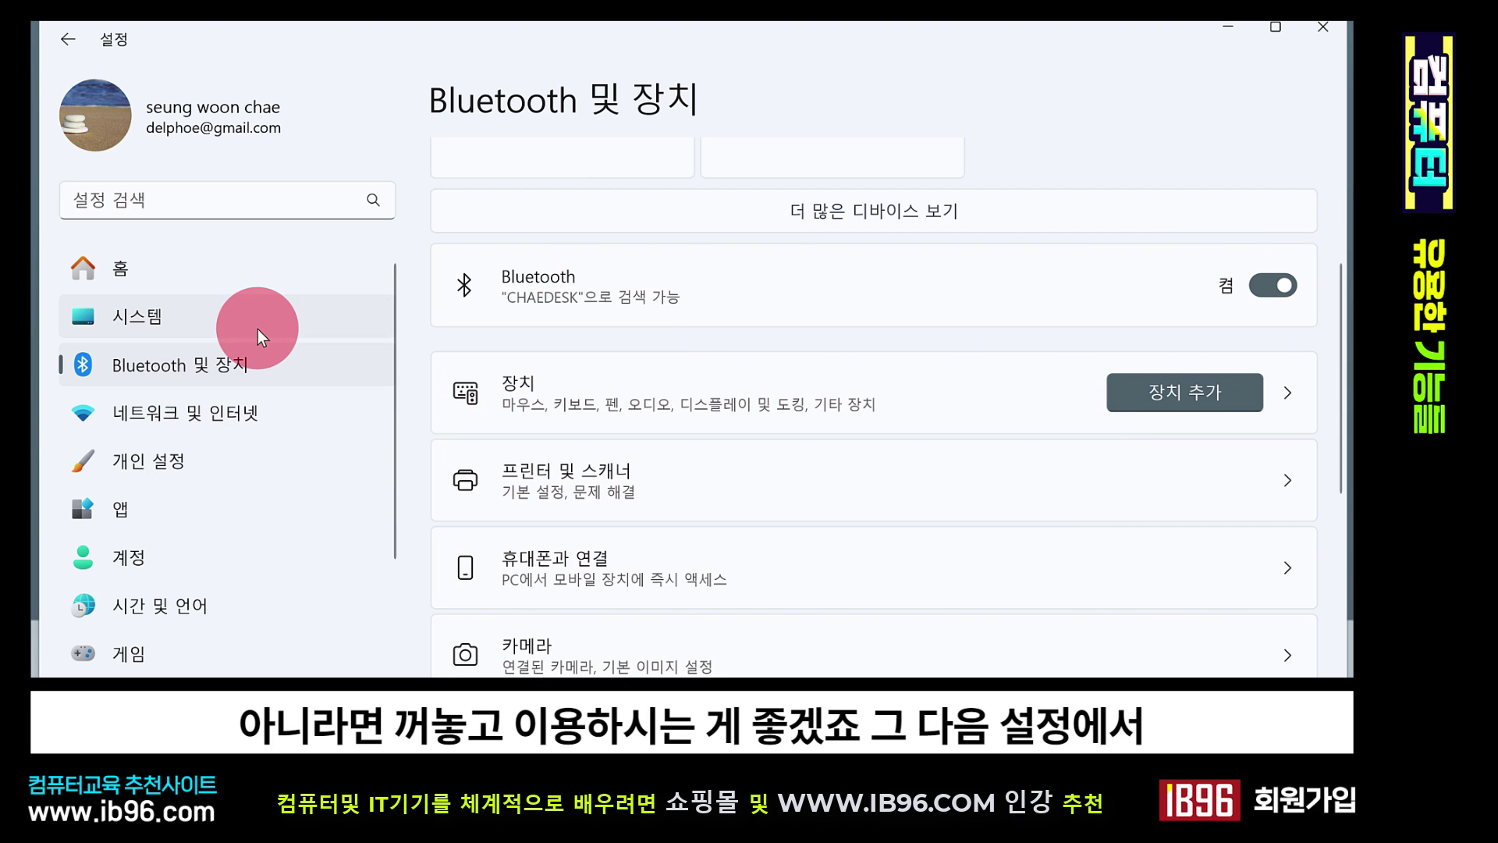
- Open the Windows 업데이트 settings and check for new updates with 업데이트 확인
scroll(251, 316, down, 3)
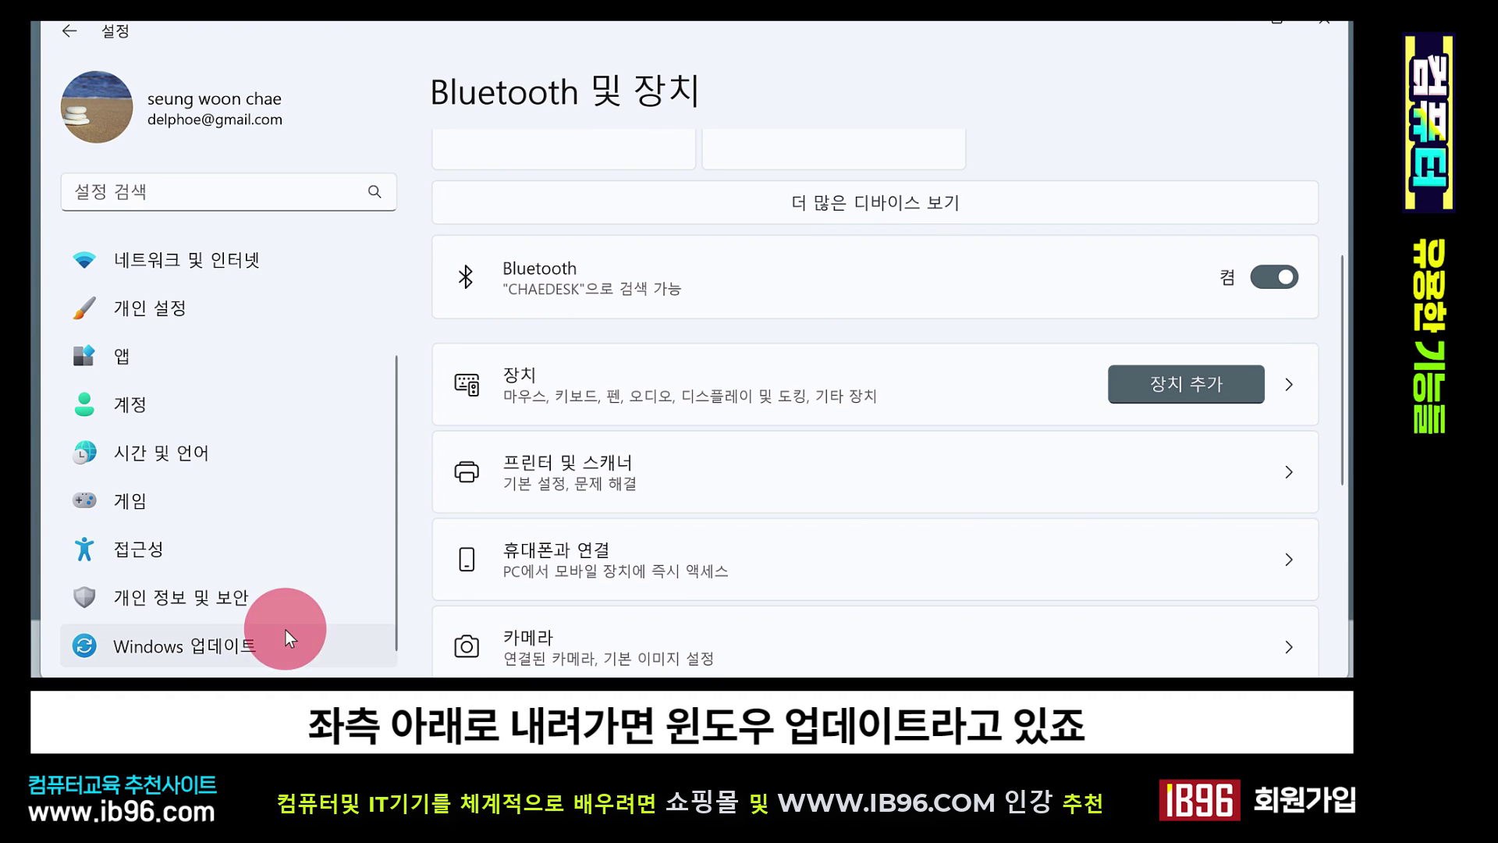
click(242, 654)
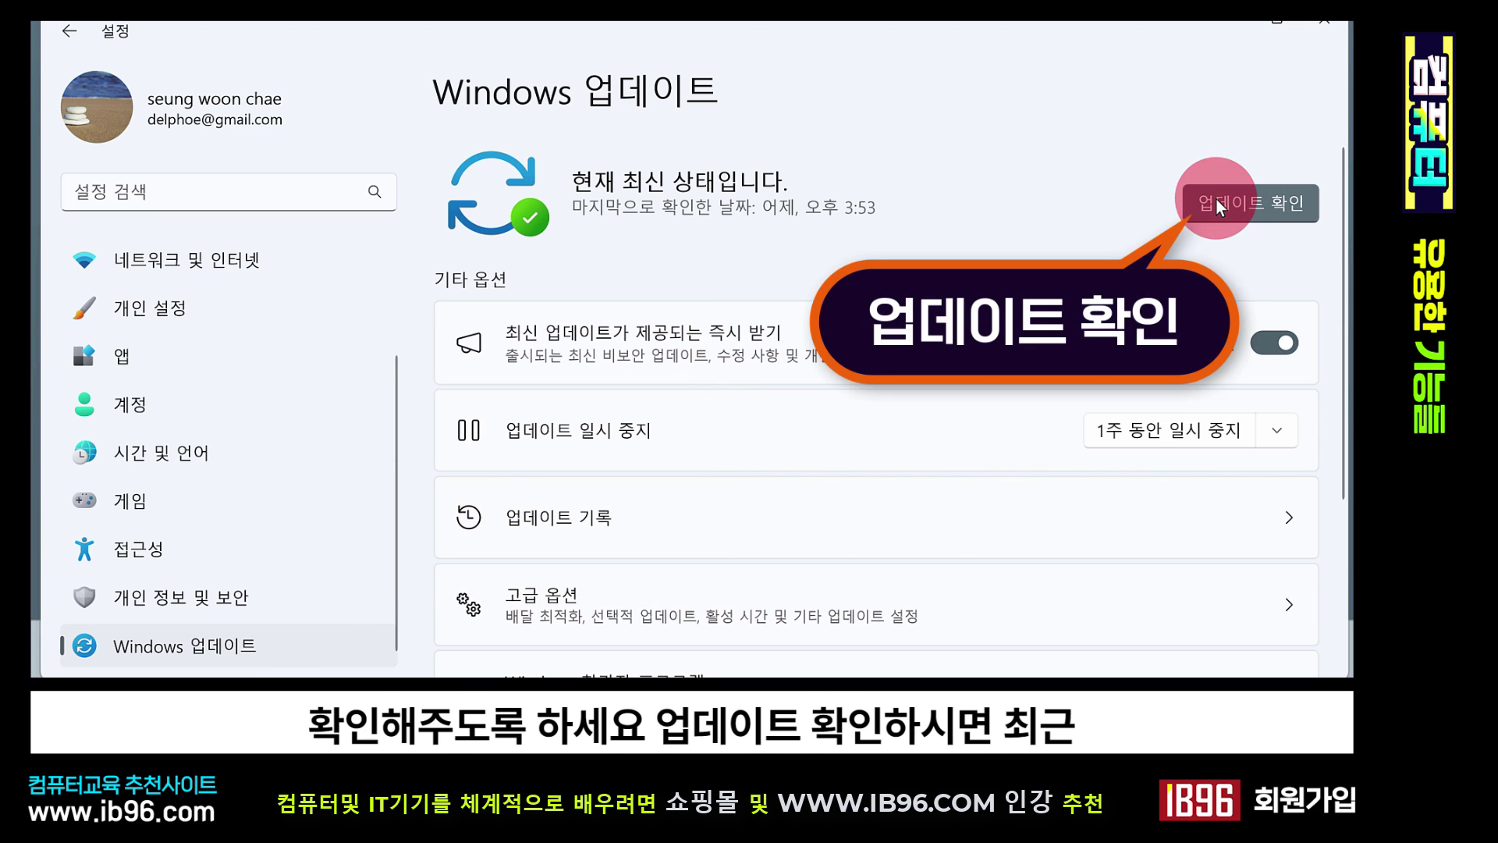
click(1216, 201)
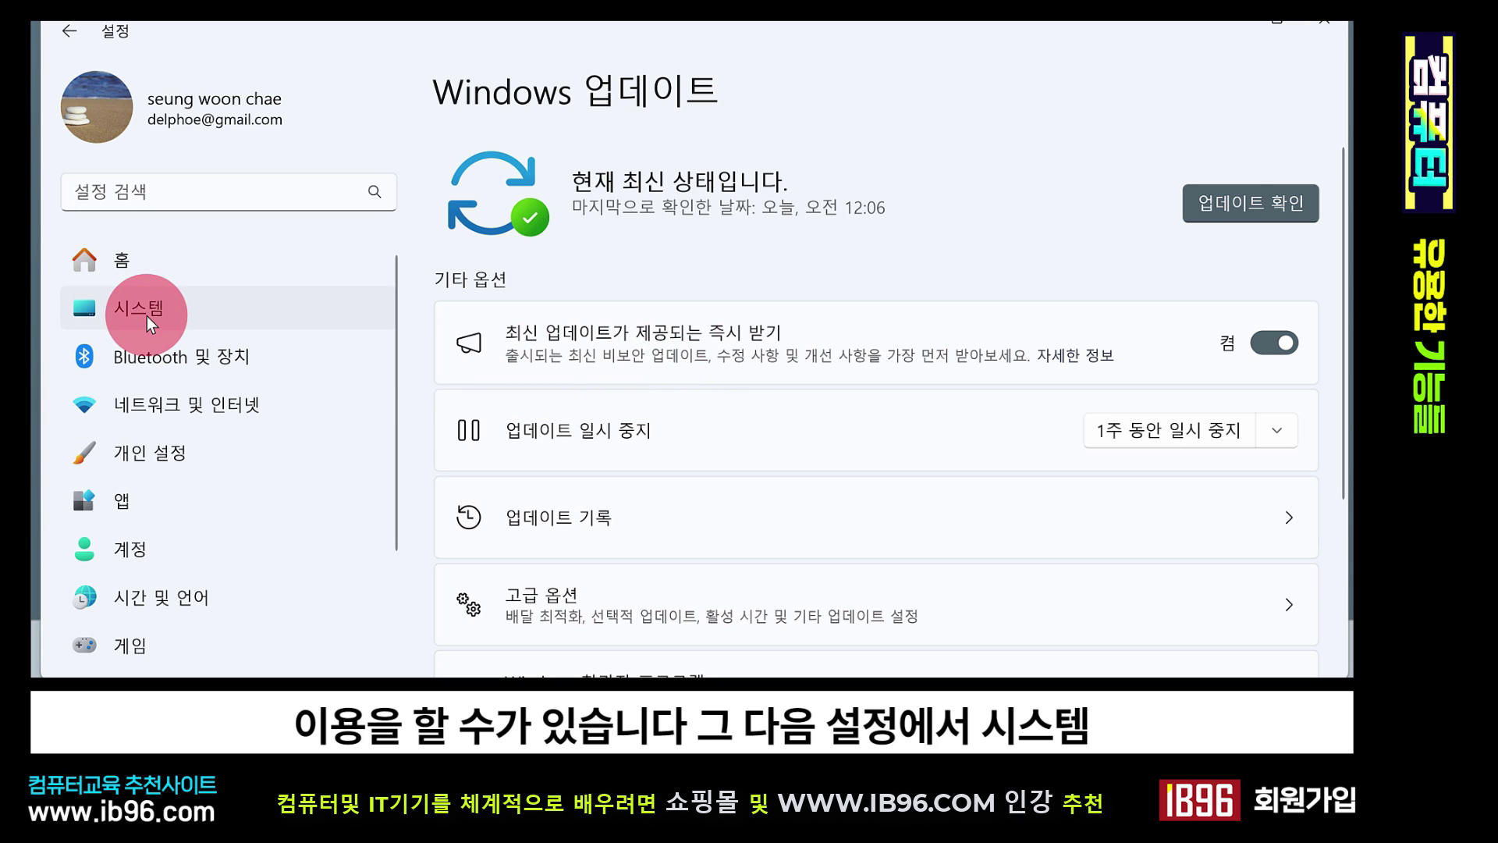
- Open the 전원 settings under 시스템, review the power mode choices, and set 전원 모드 to 최고 성능
click(148, 319)
scroll(766, 312, down, 4)
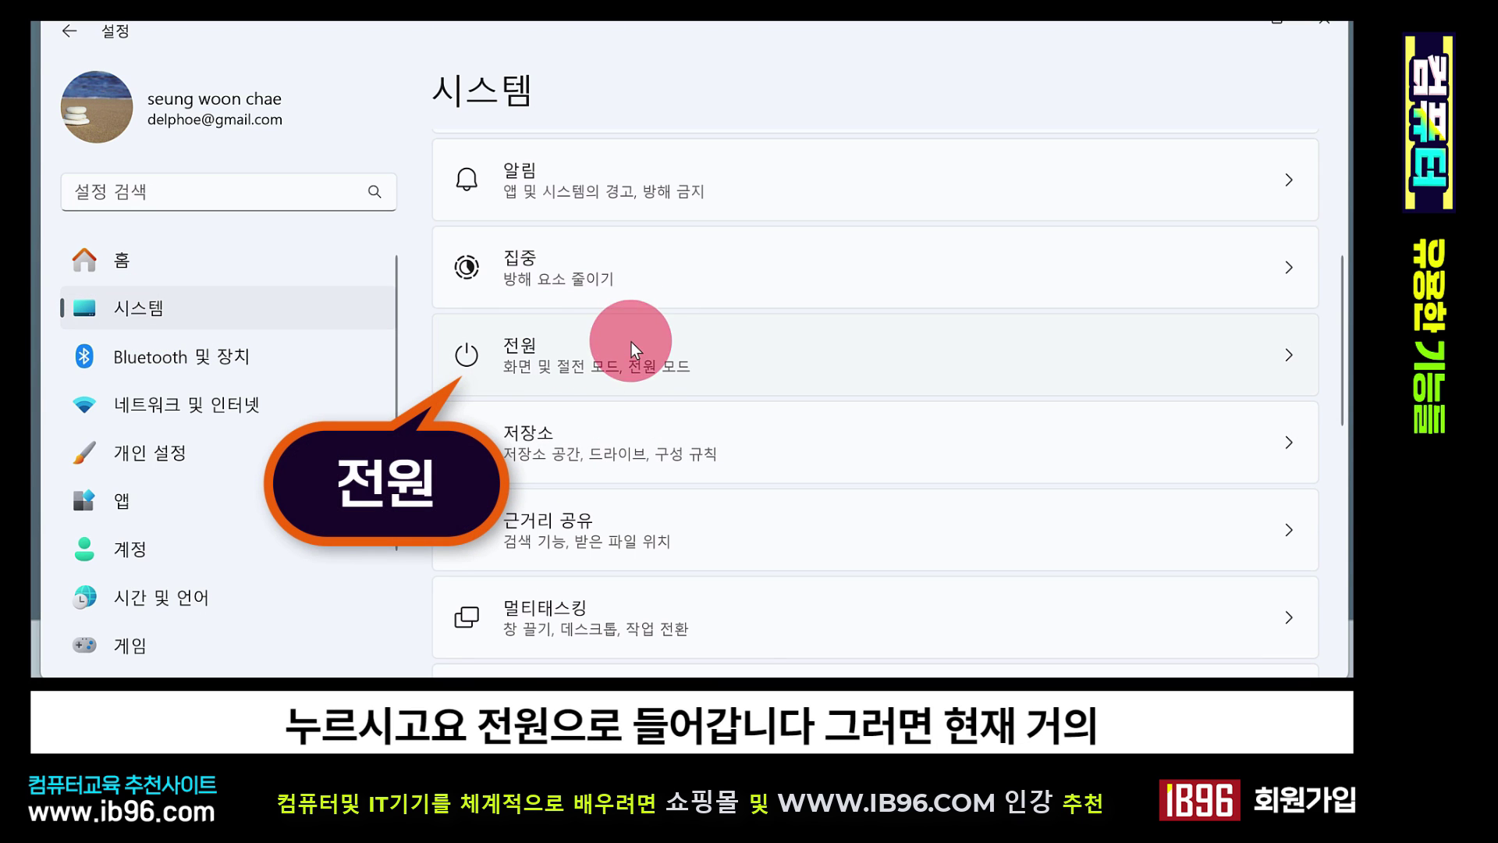
click(625, 354)
scroll(895, 406, down, 2)
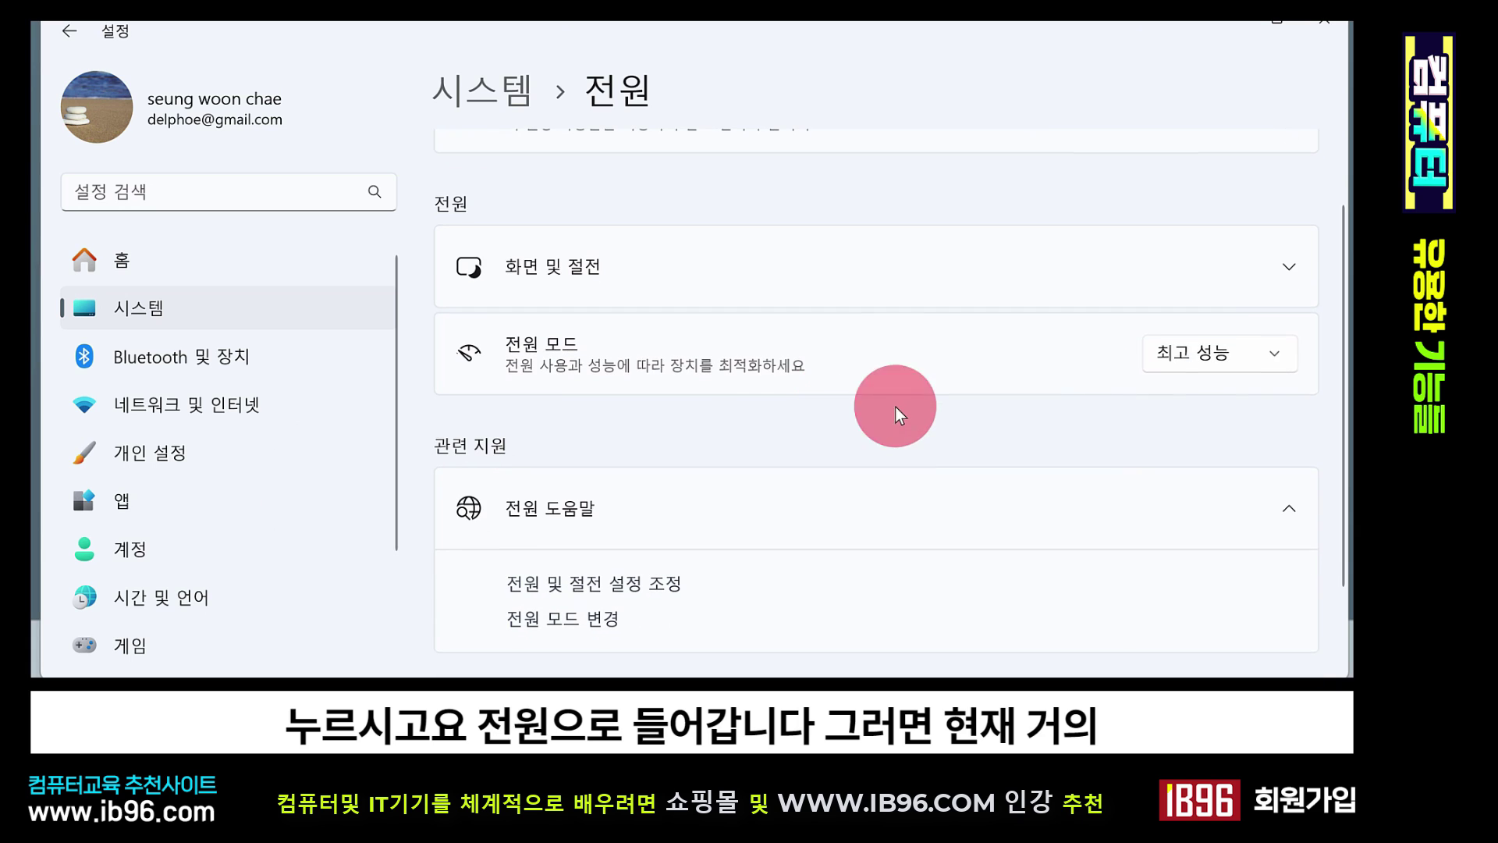
click(1223, 351)
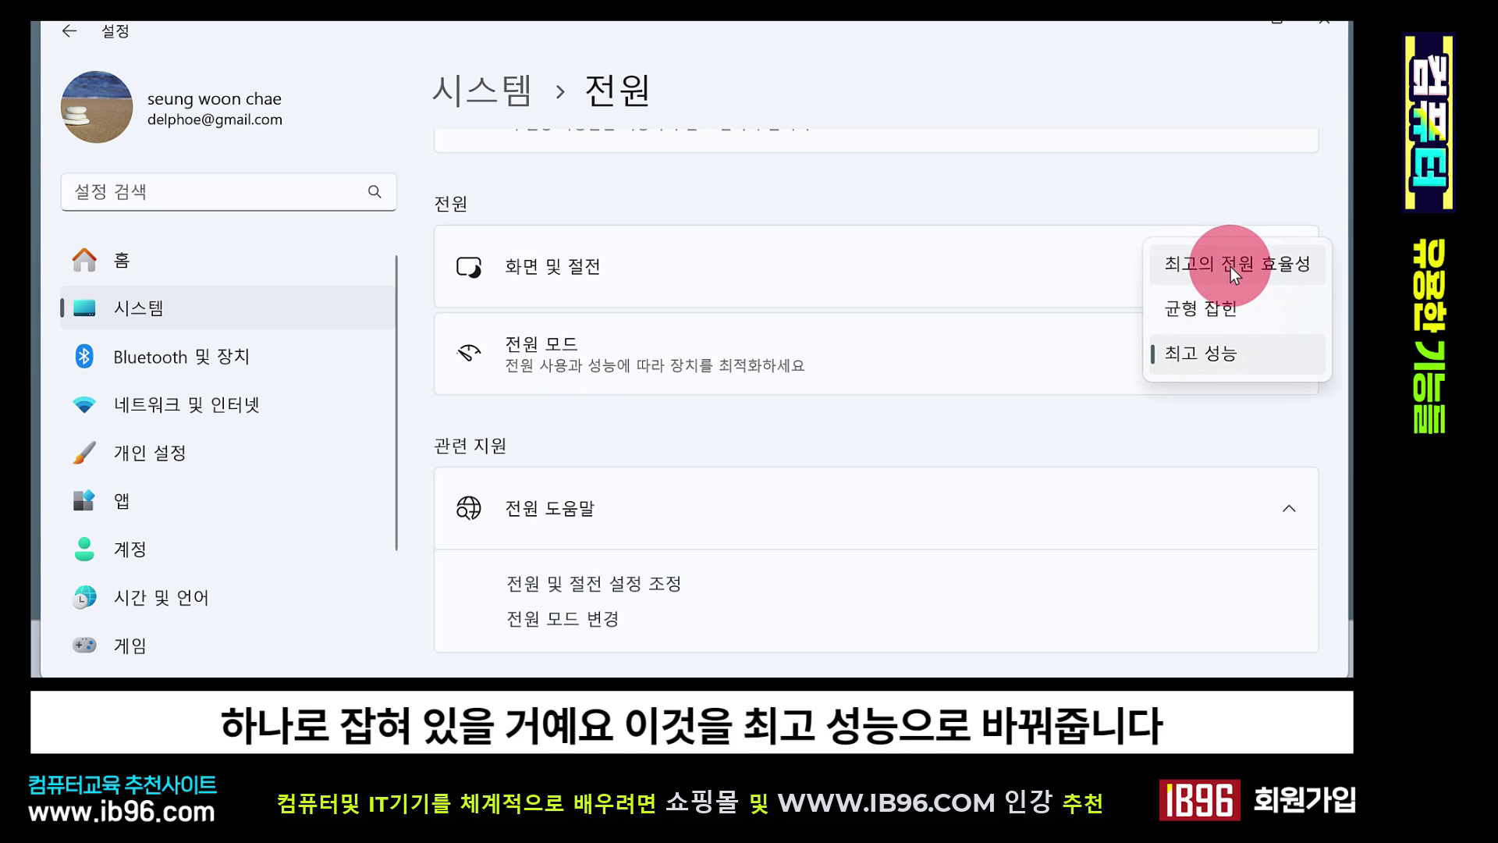
click(1211, 418)
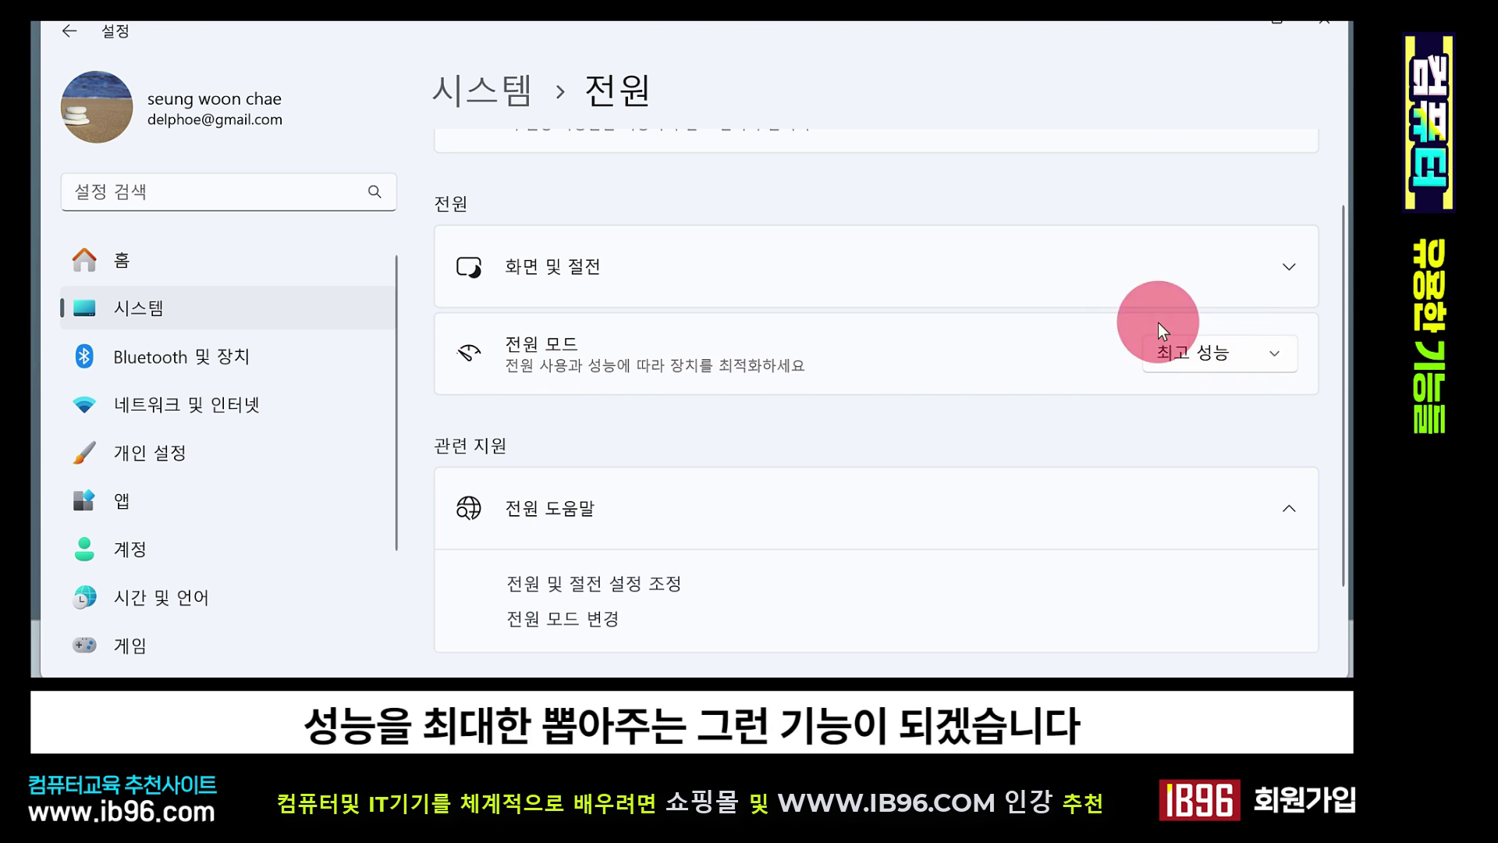
click(1219, 375)
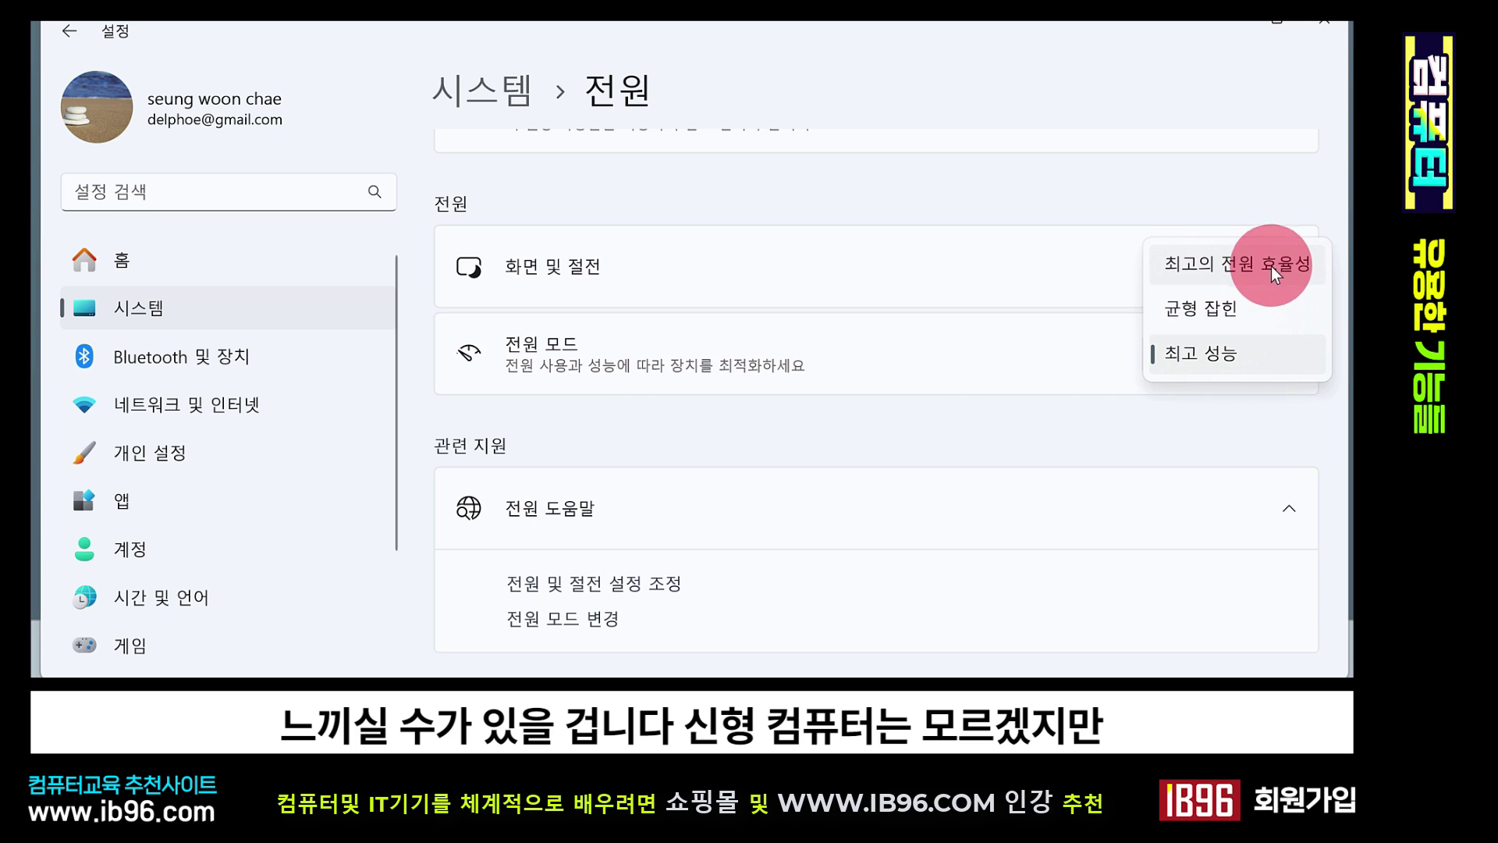
click(1195, 359)
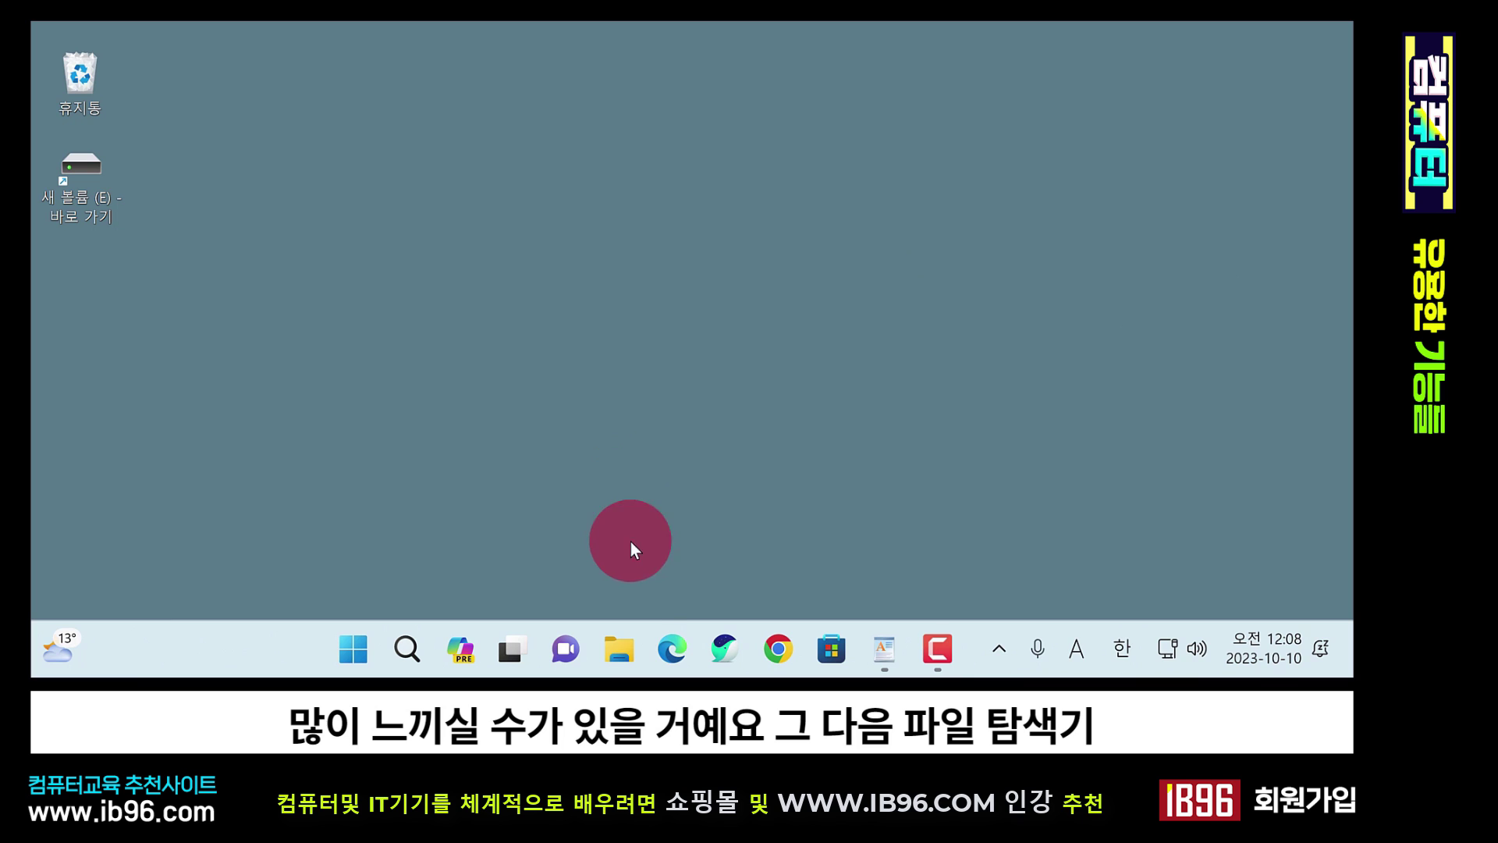
- Open the properties of 로컬 디스크 (C:) under 내 PC in File Explorer
click(626, 652)
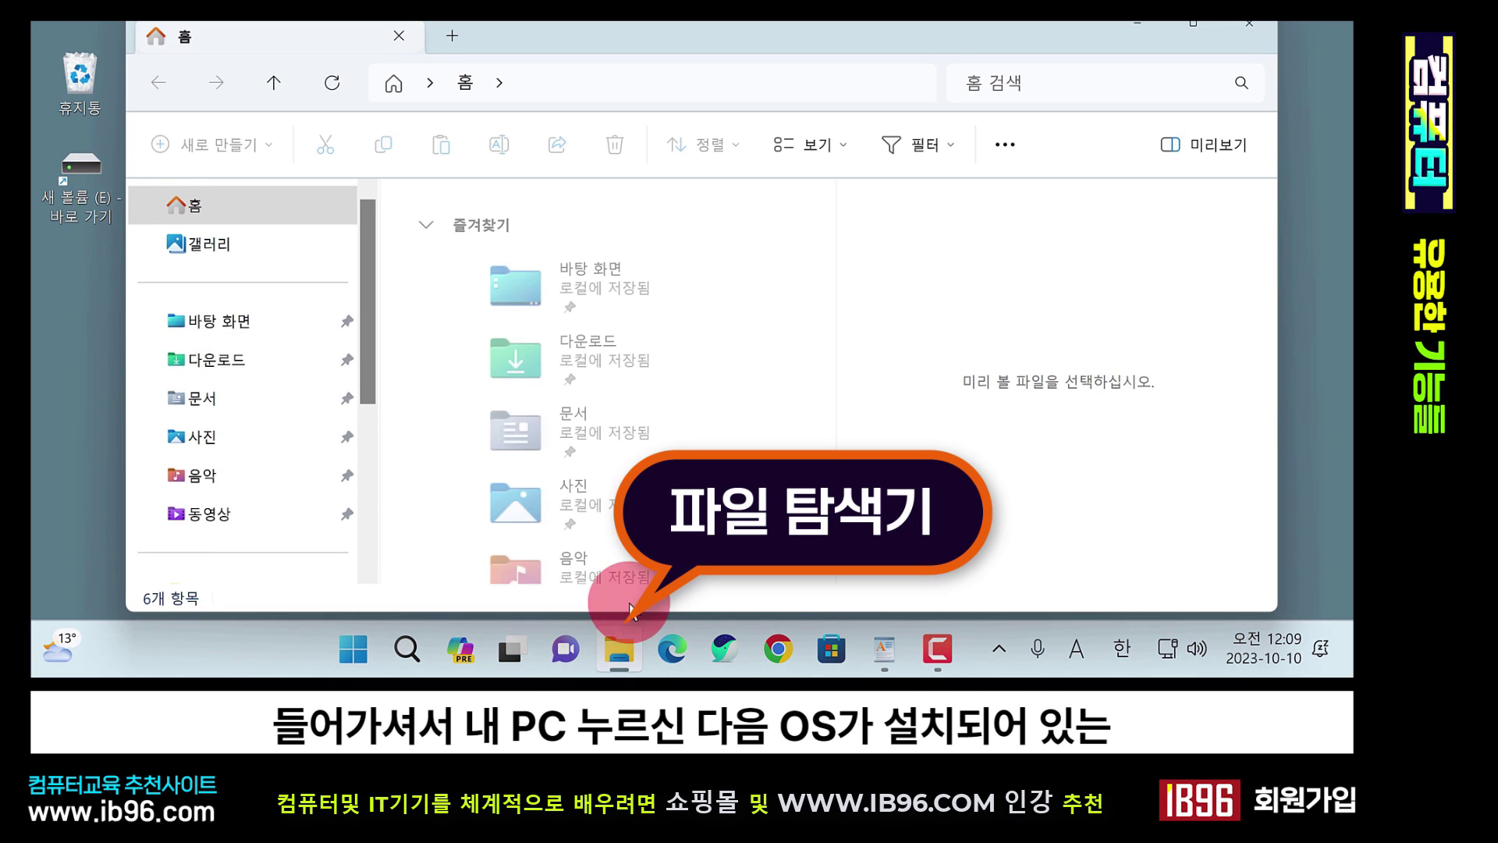
scroll(234, 351, down, 3)
click(204, 352)
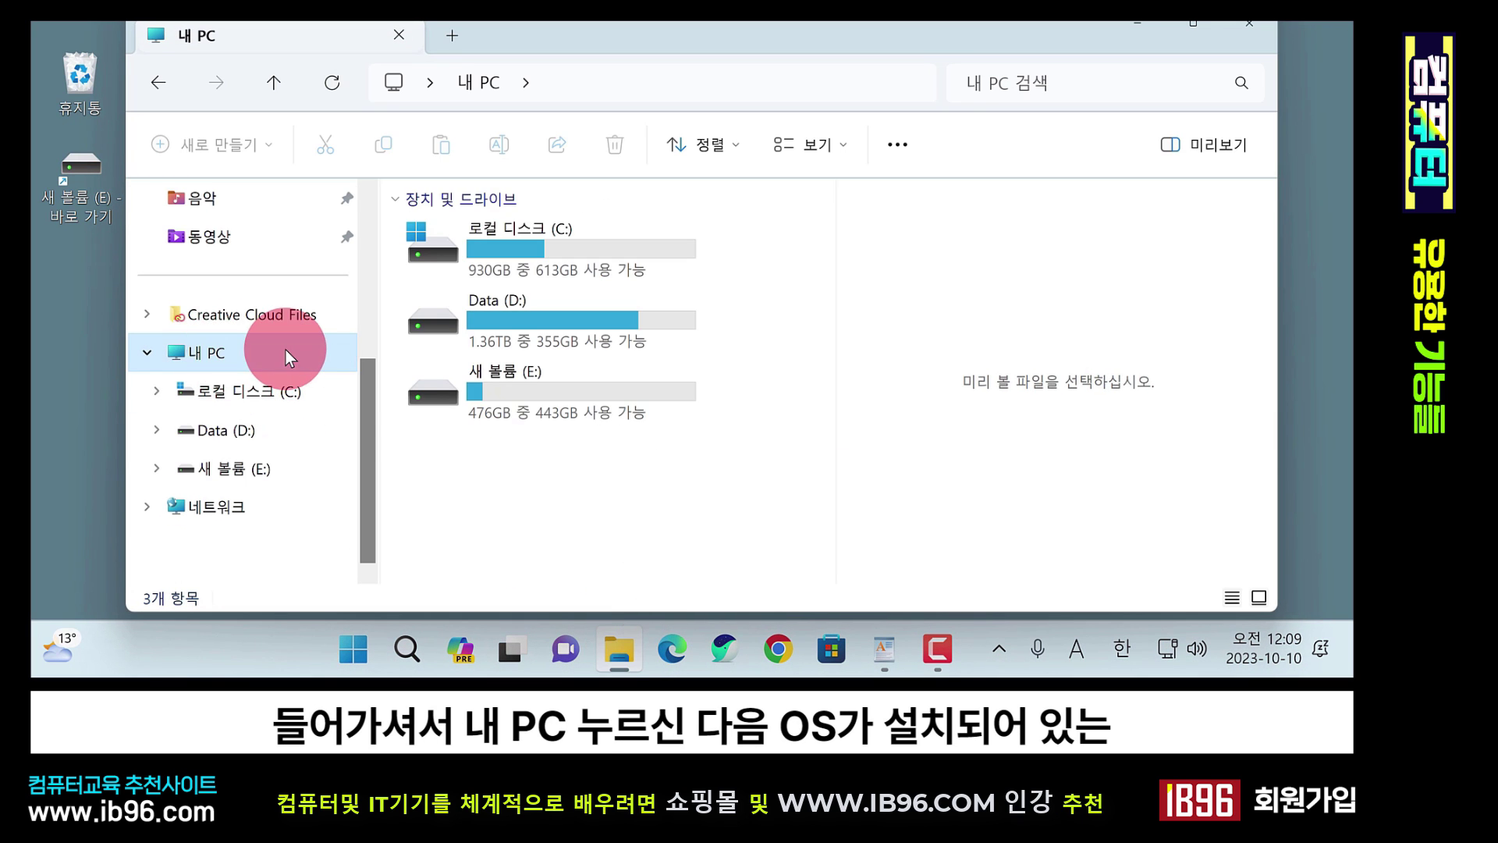
right_click(585, 228)
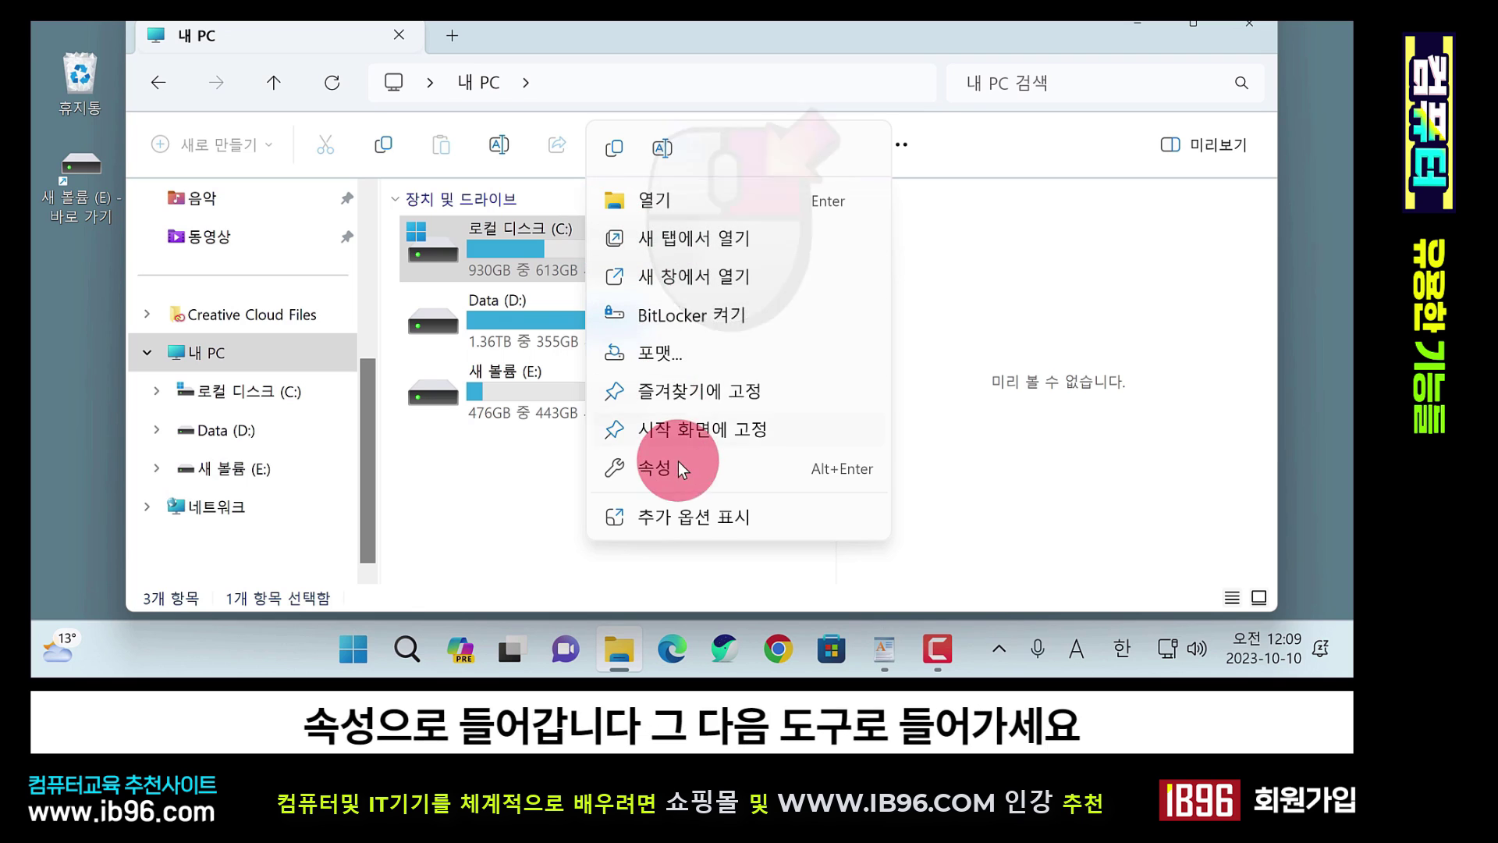
click(682, 470)
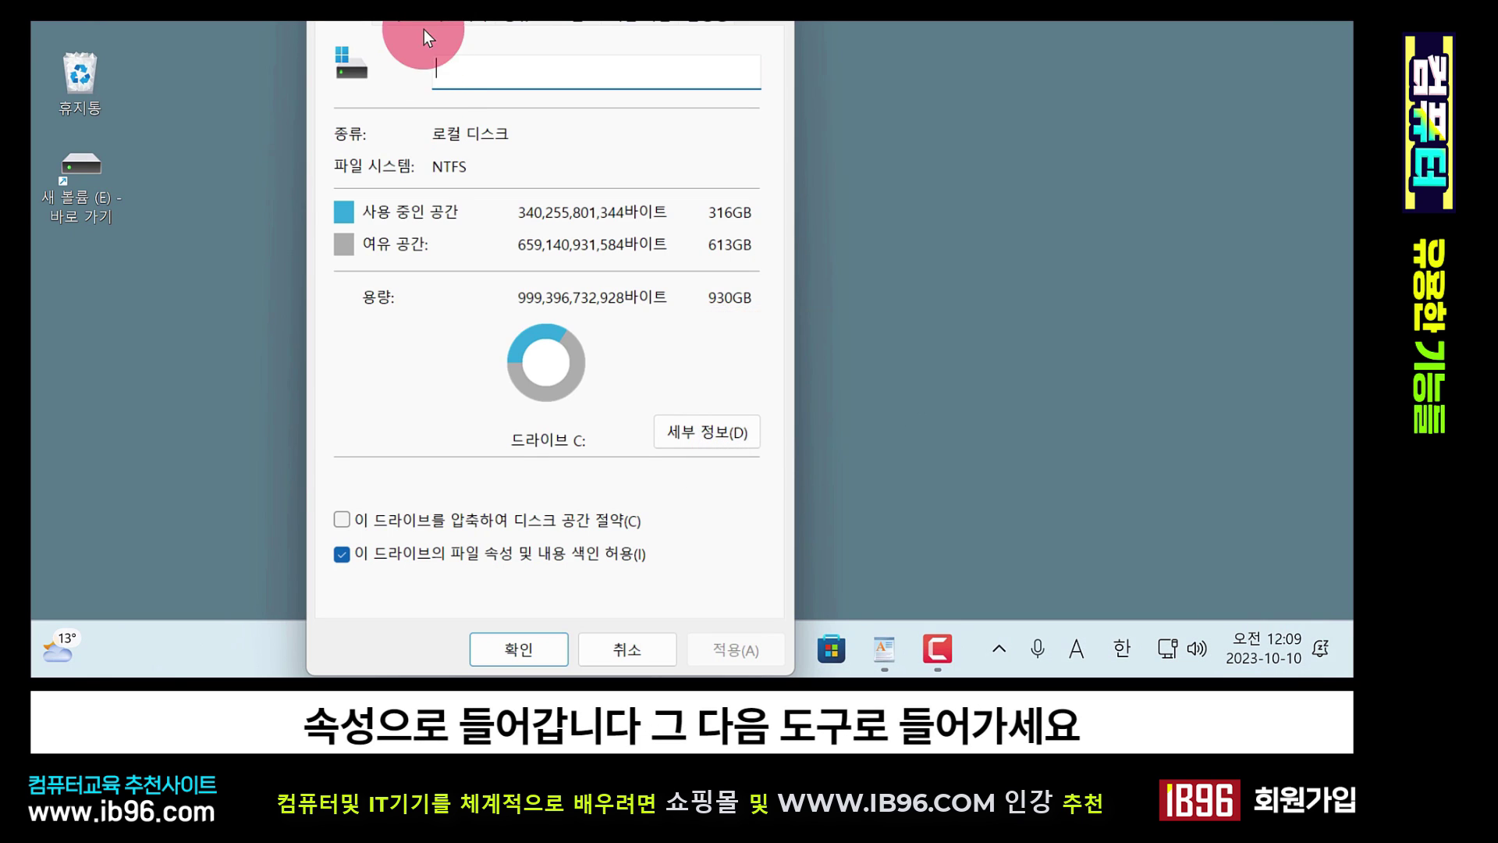
- Start 오류 검사 from the C: drive's 도구 settings and cancel the optional drive scan
click(380, 19)
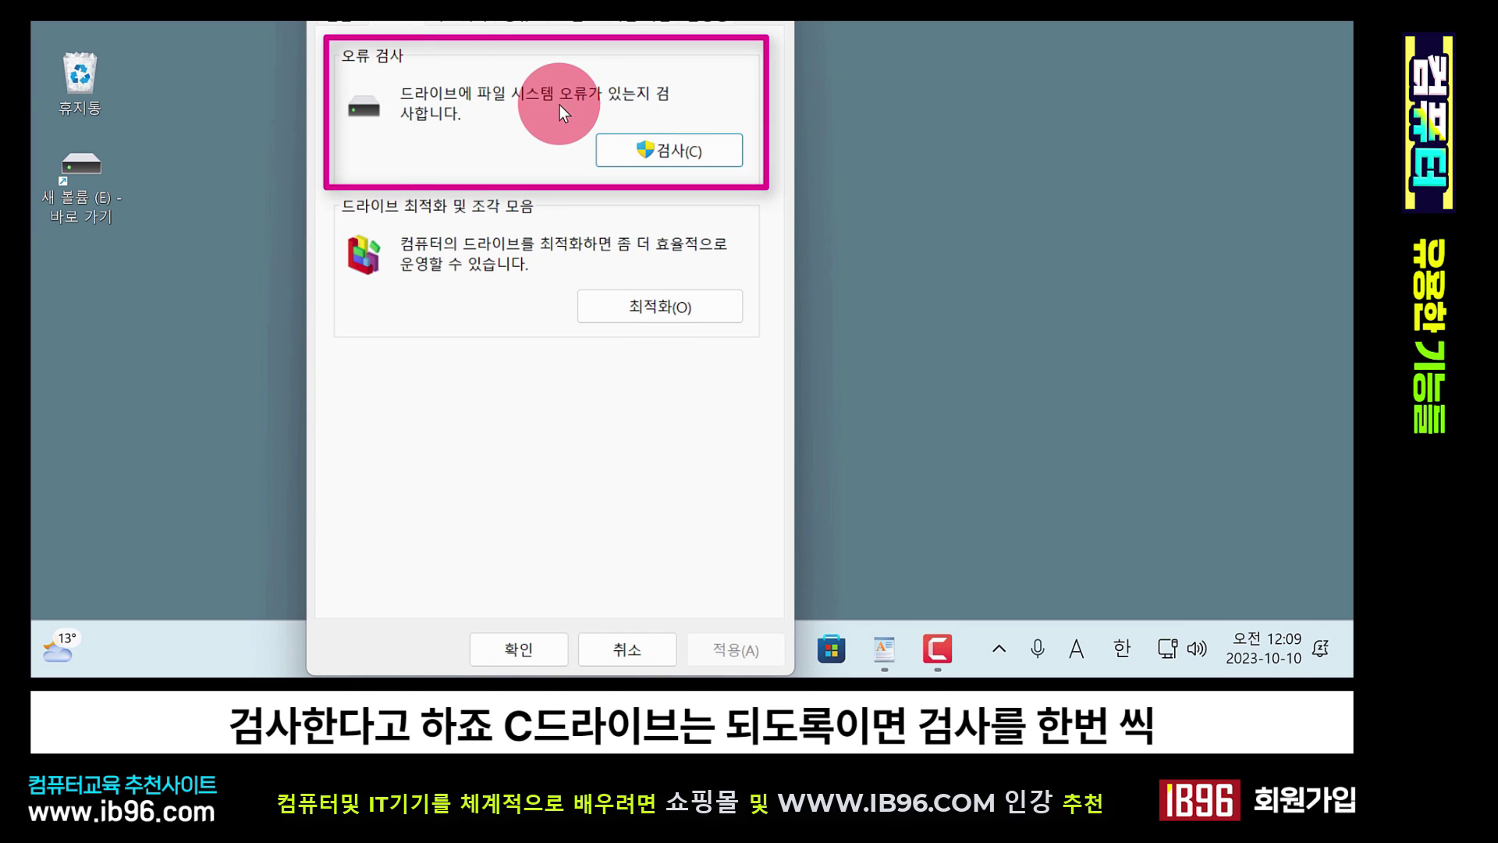
click(662, 153)
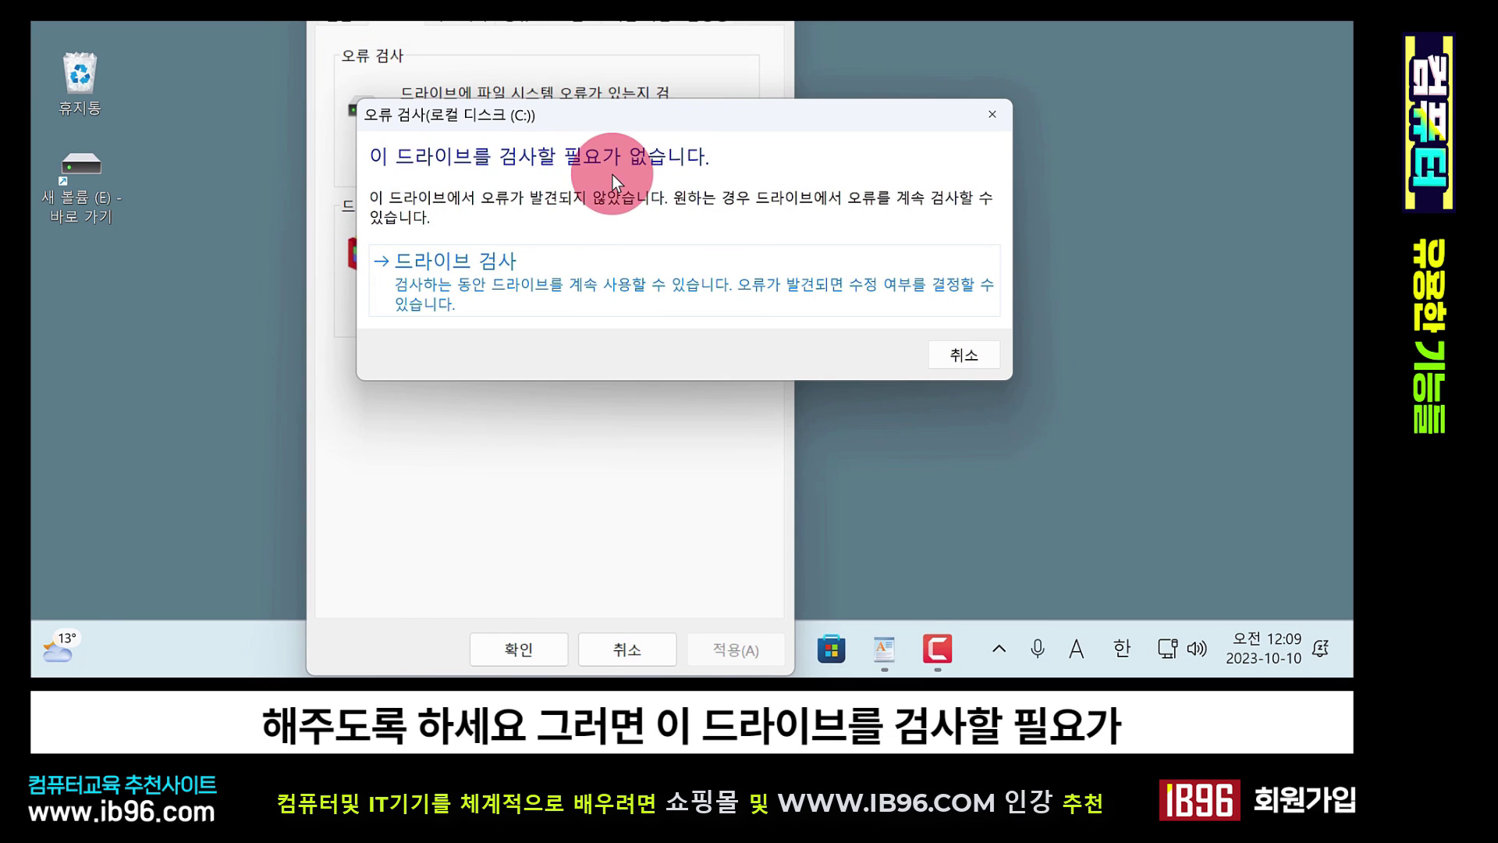
click(989, 355)
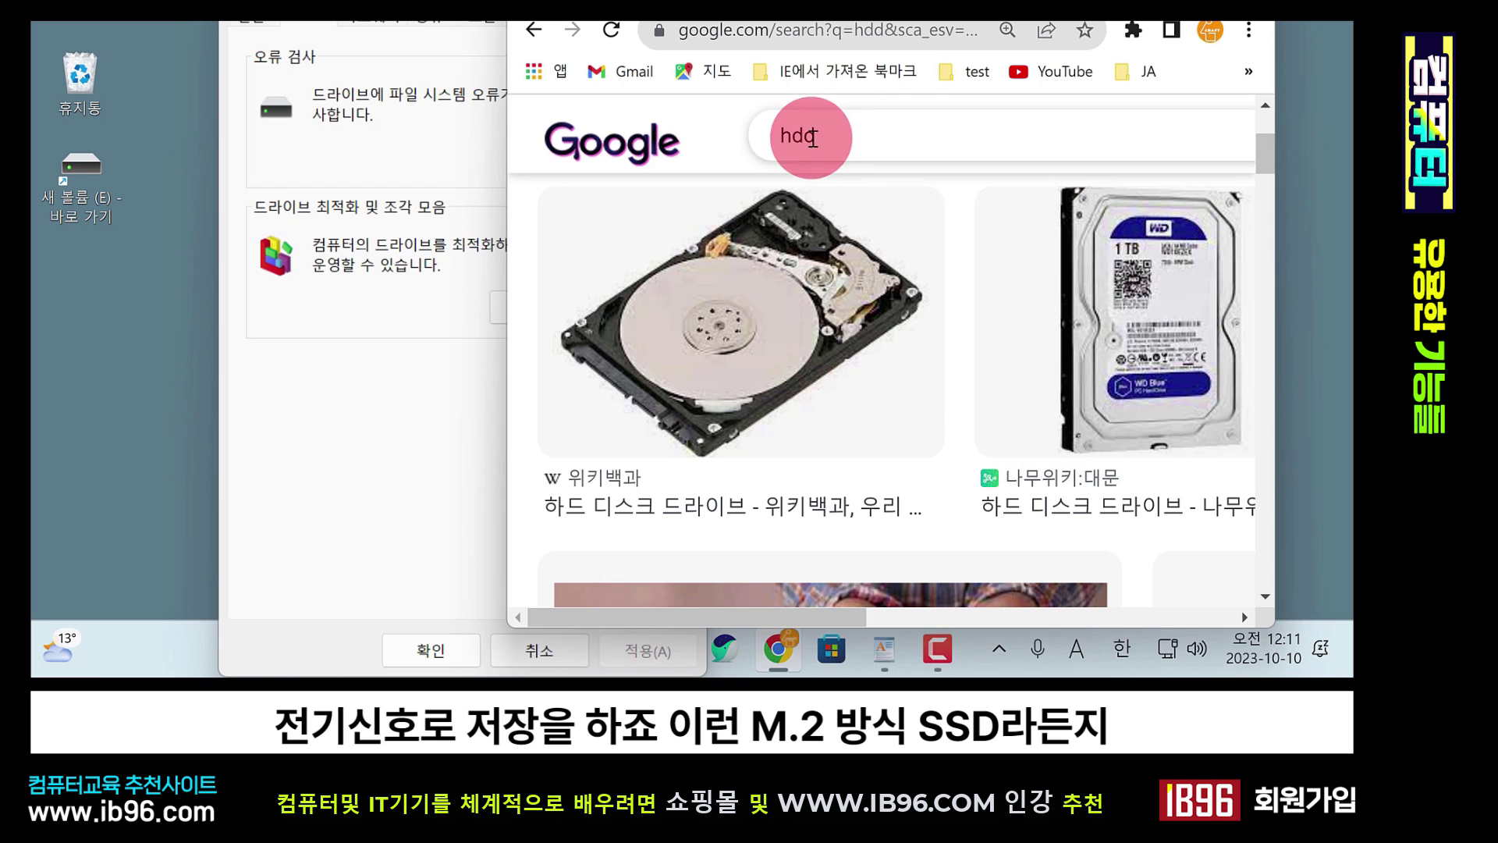
- Search Google images for "ssd", look through the M.2 and rectangular SSD pictures, and close the browser
text(ssd)
key(Return)
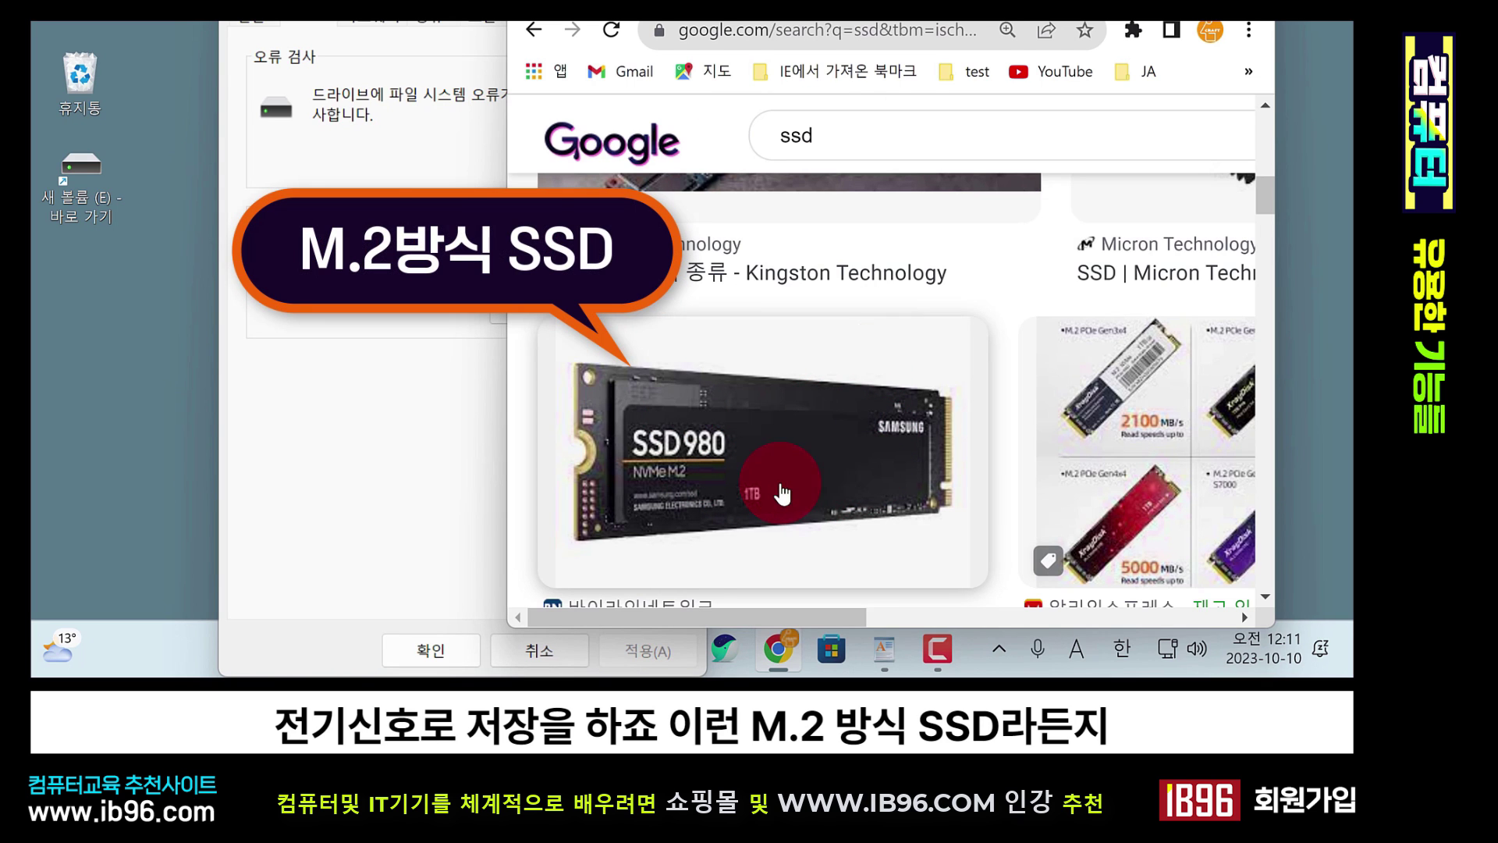
scroll(803, 489, up, 8)
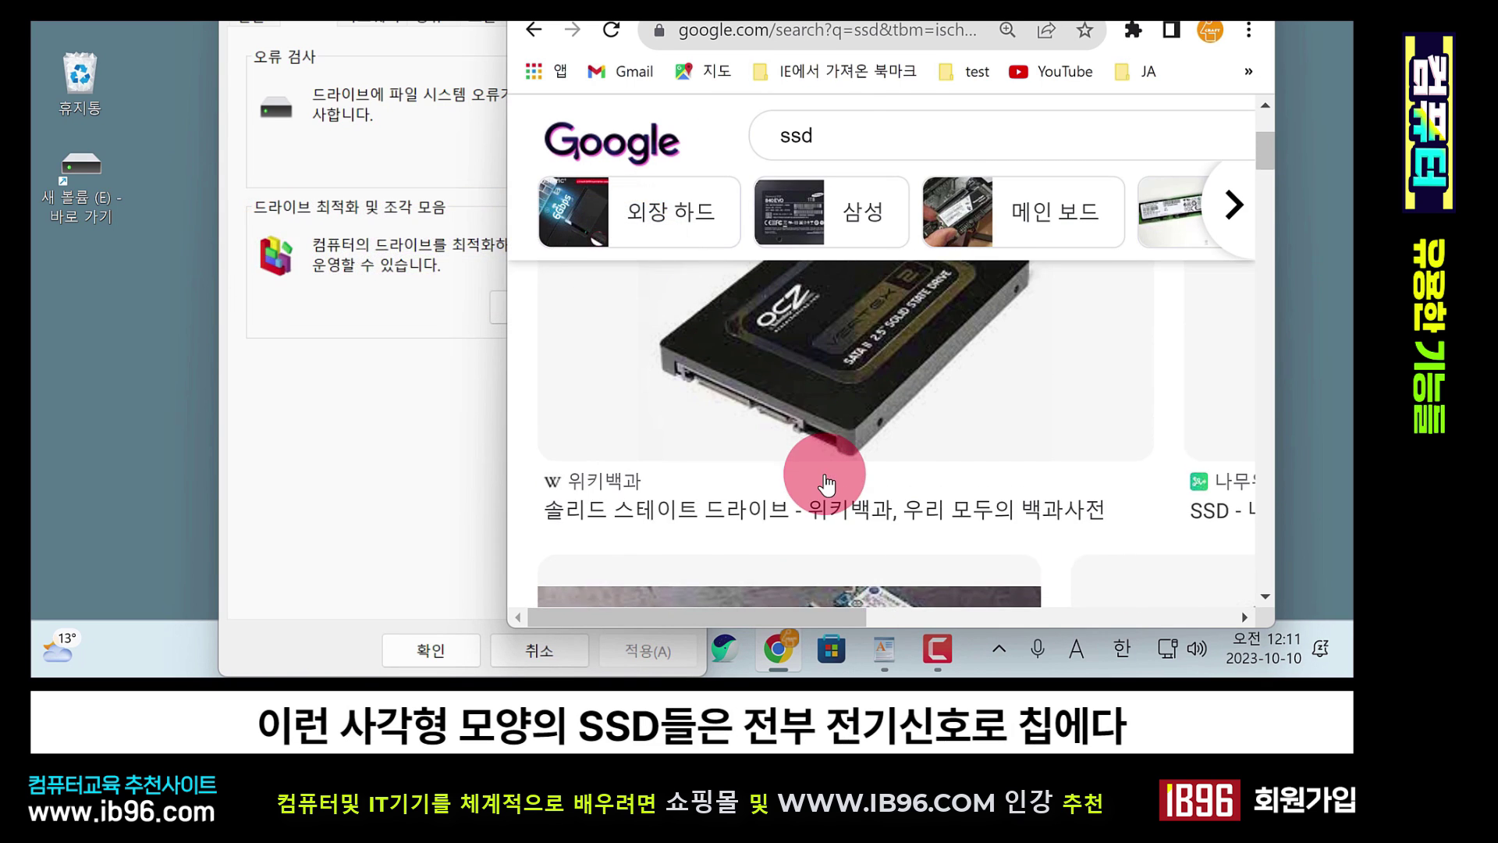
scroll(825, 484, up, 2)
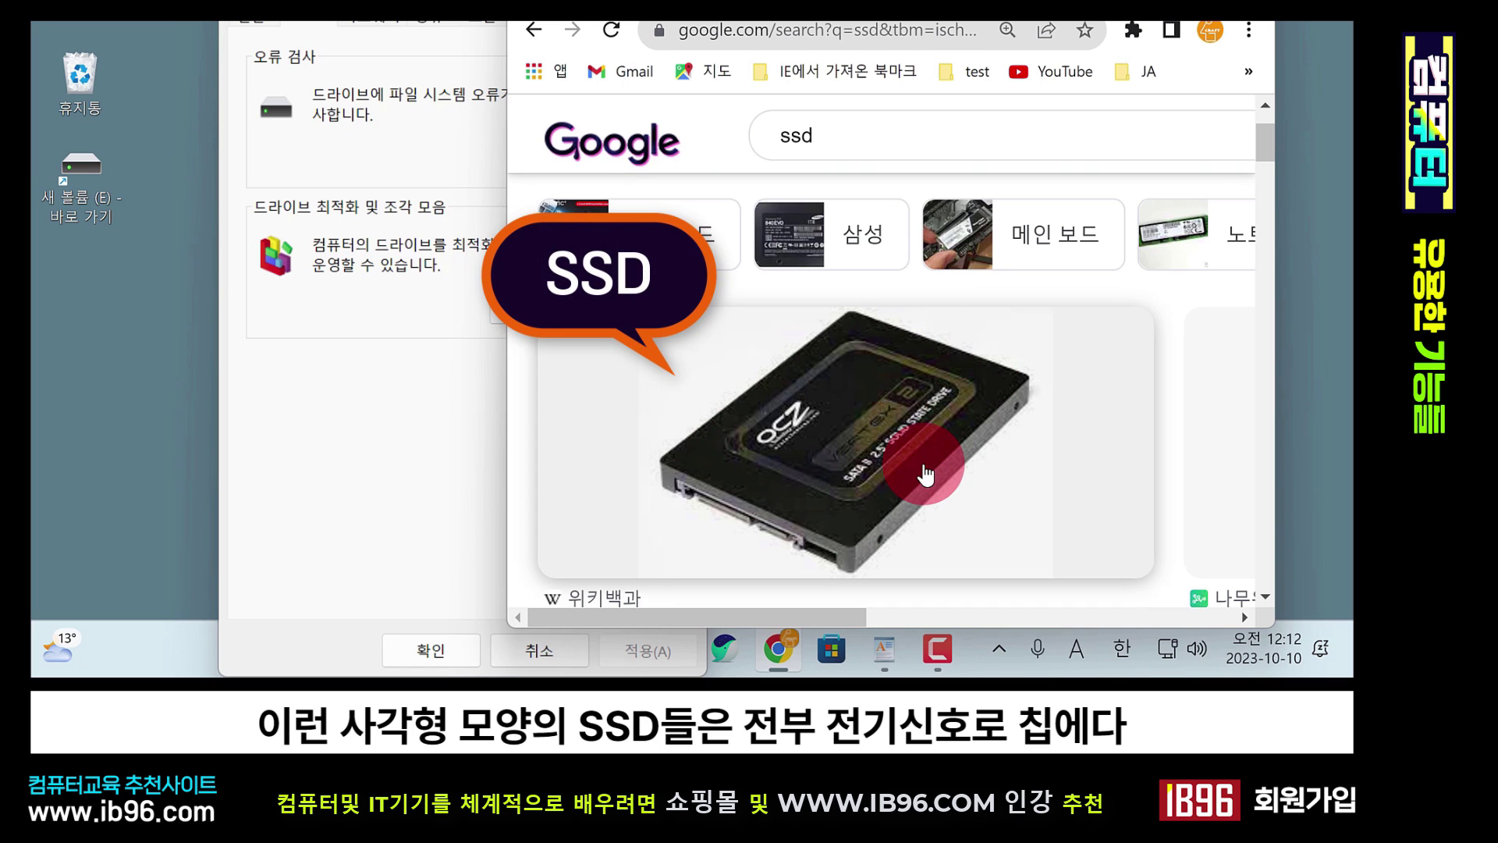
scroll(925, 474, down, 3)
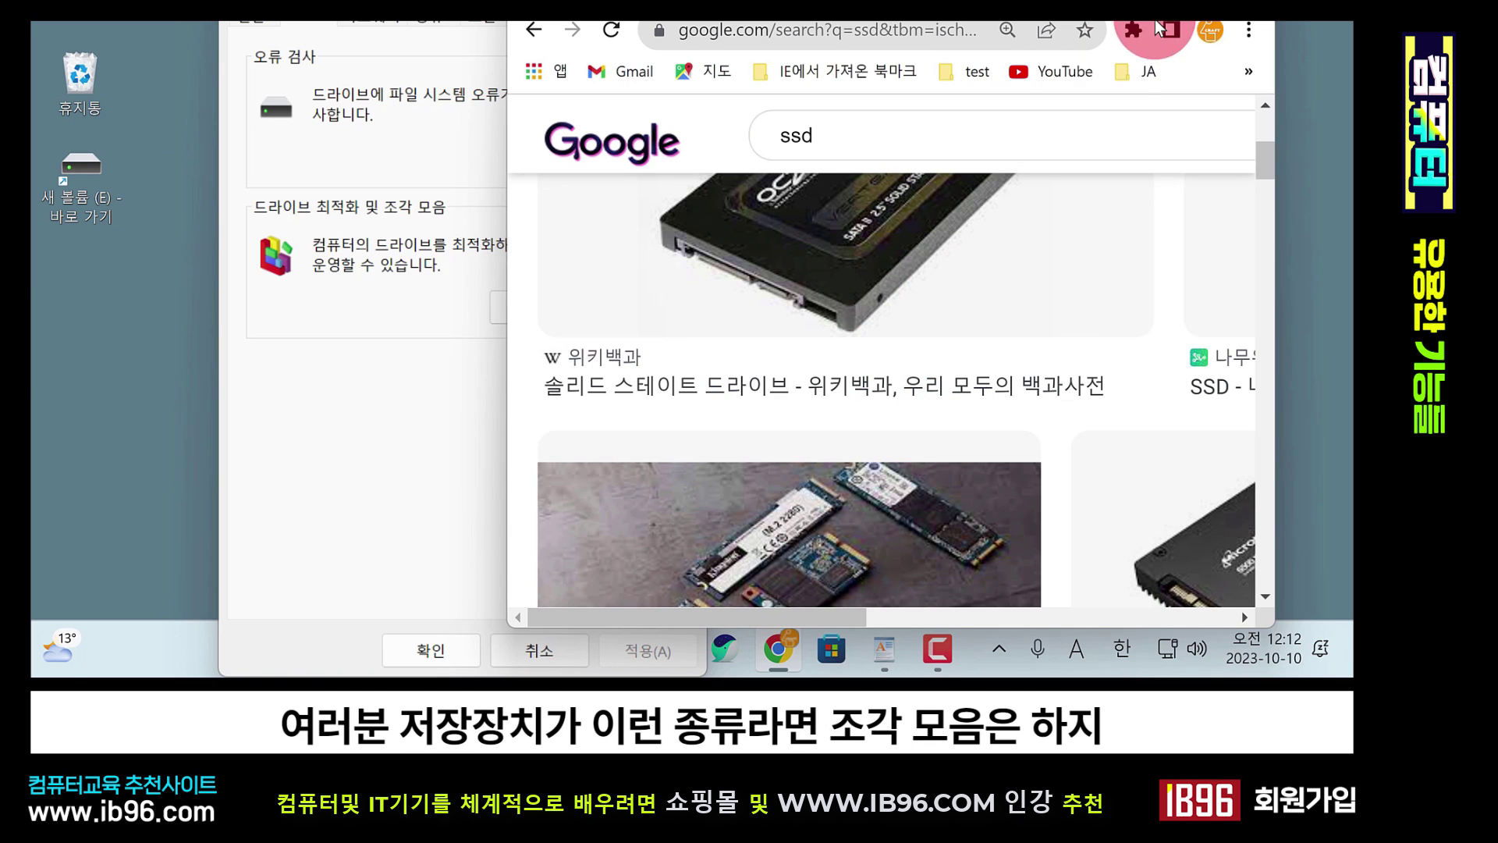
click(1233, 0)
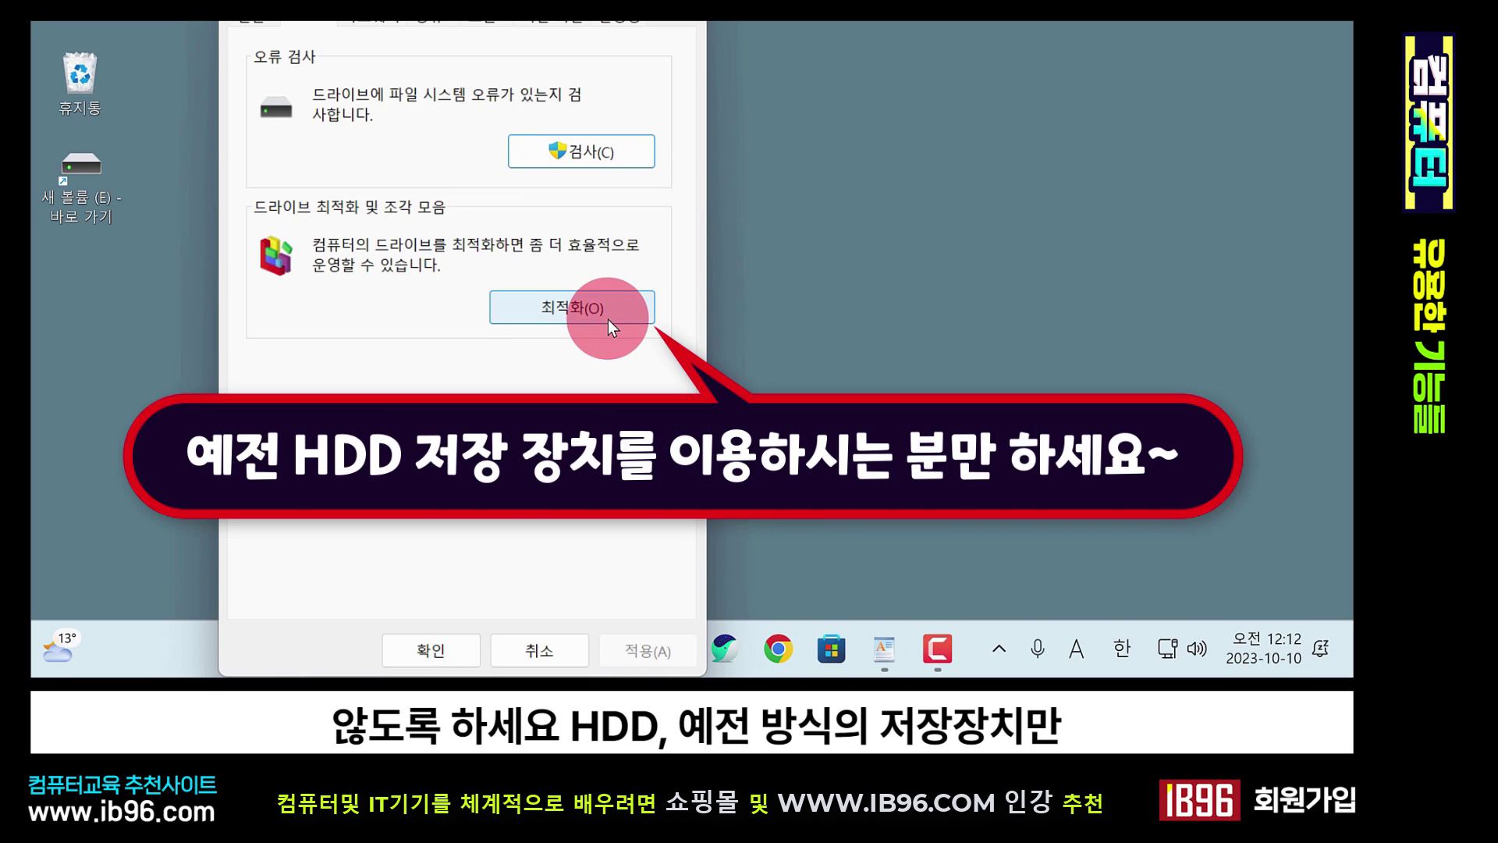
- Open the drive optimization tool and examine the 미디어 유형 of Data (D:) and 새 볼륨 (E:)
click(604, 320)
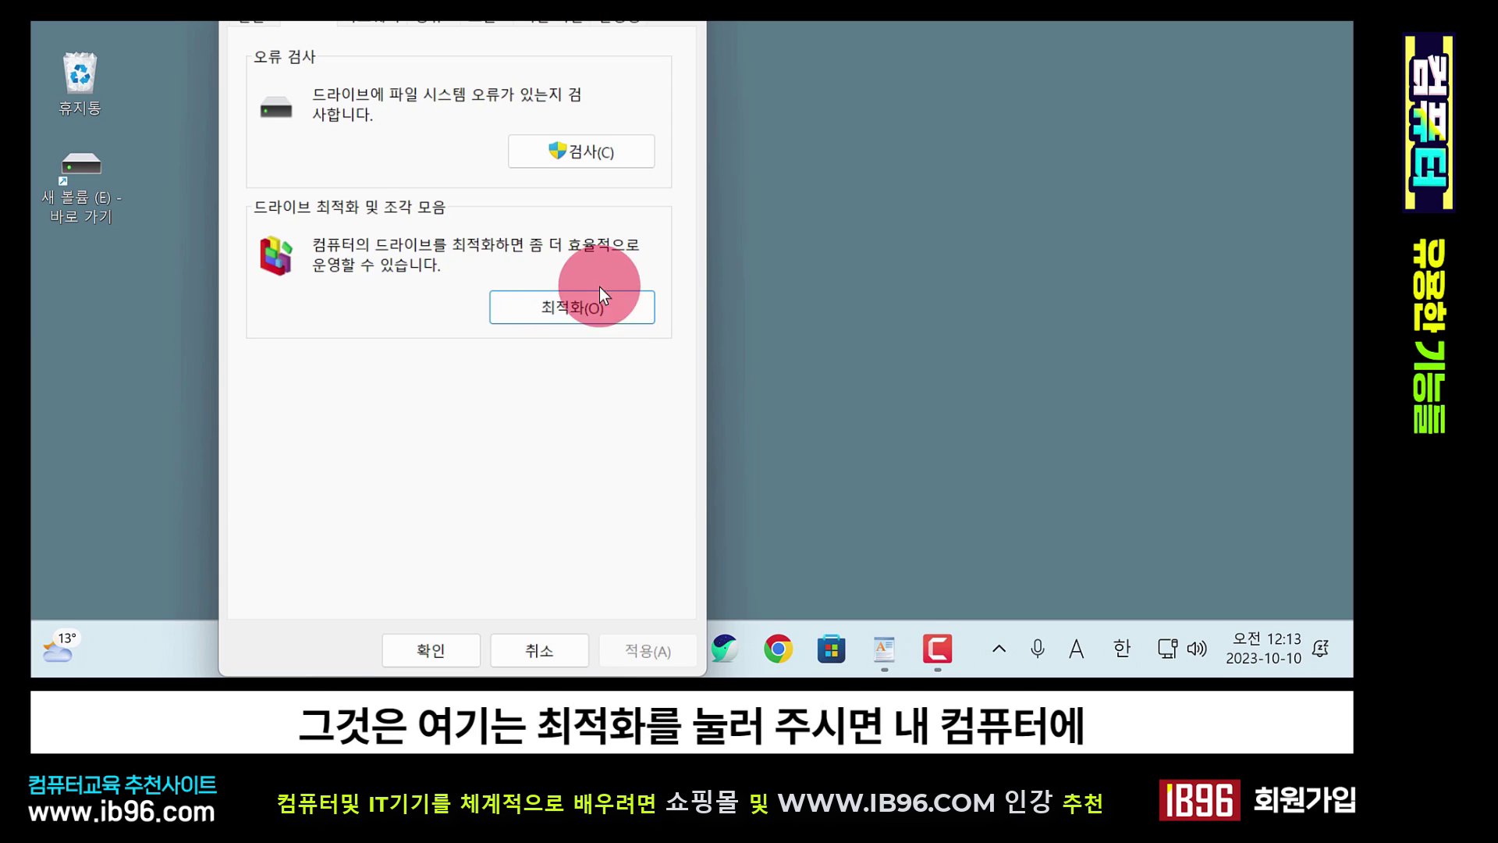
click(597, 306)
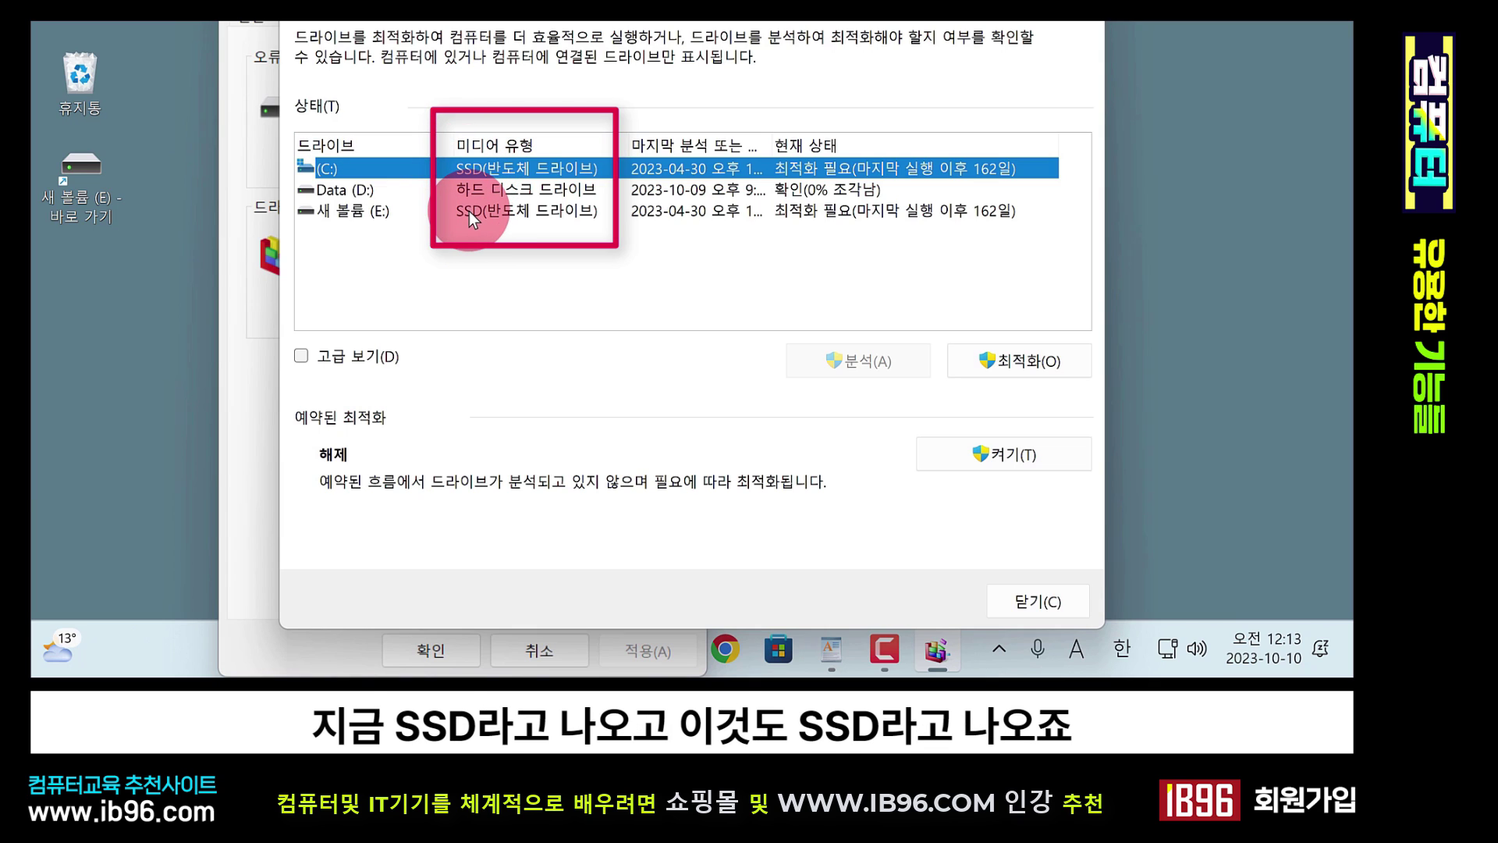
click(471, 188)
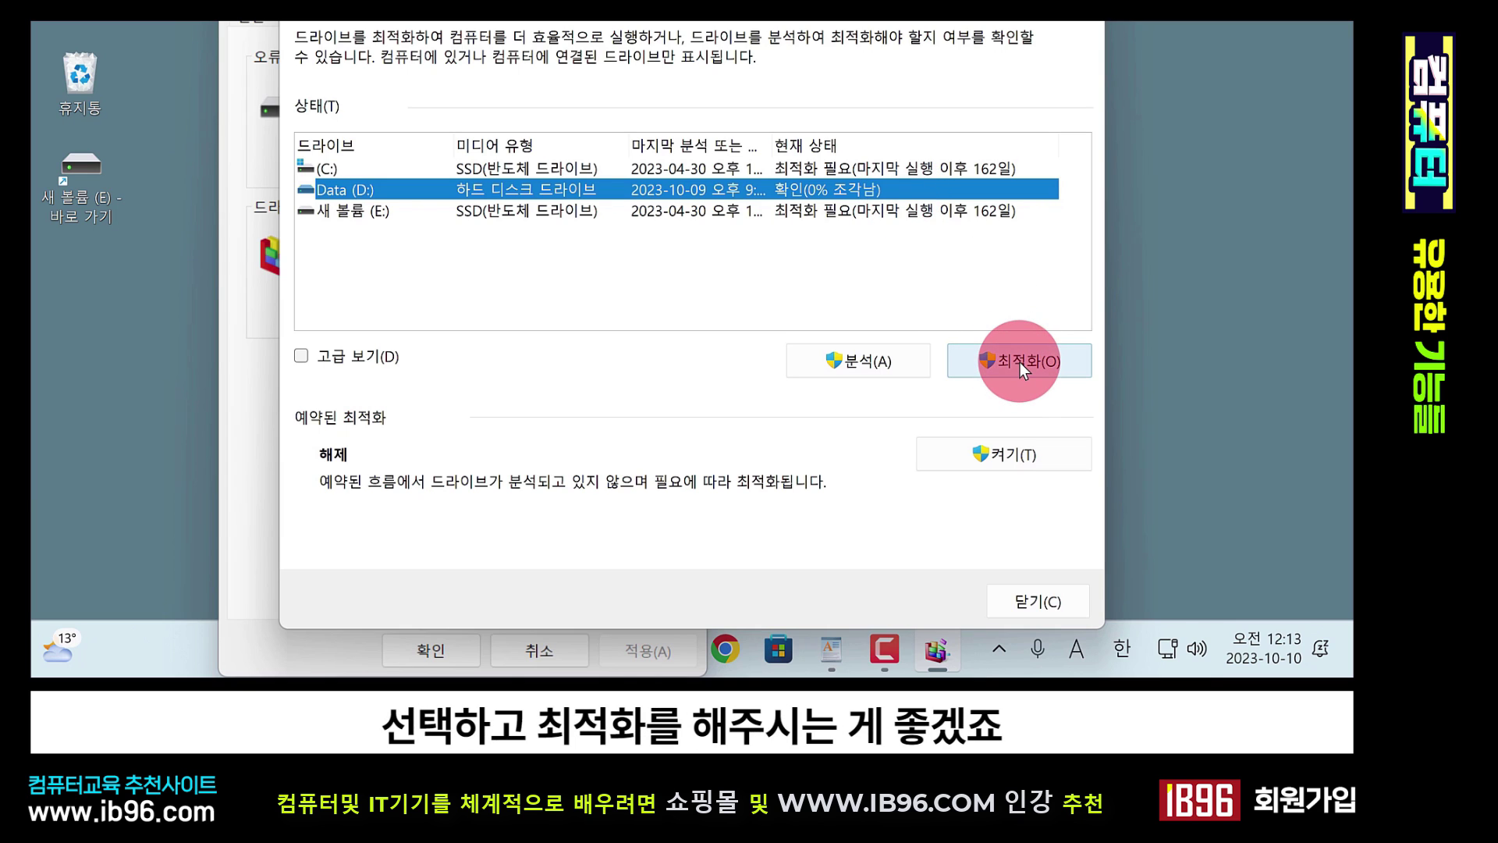
click(486, 212)
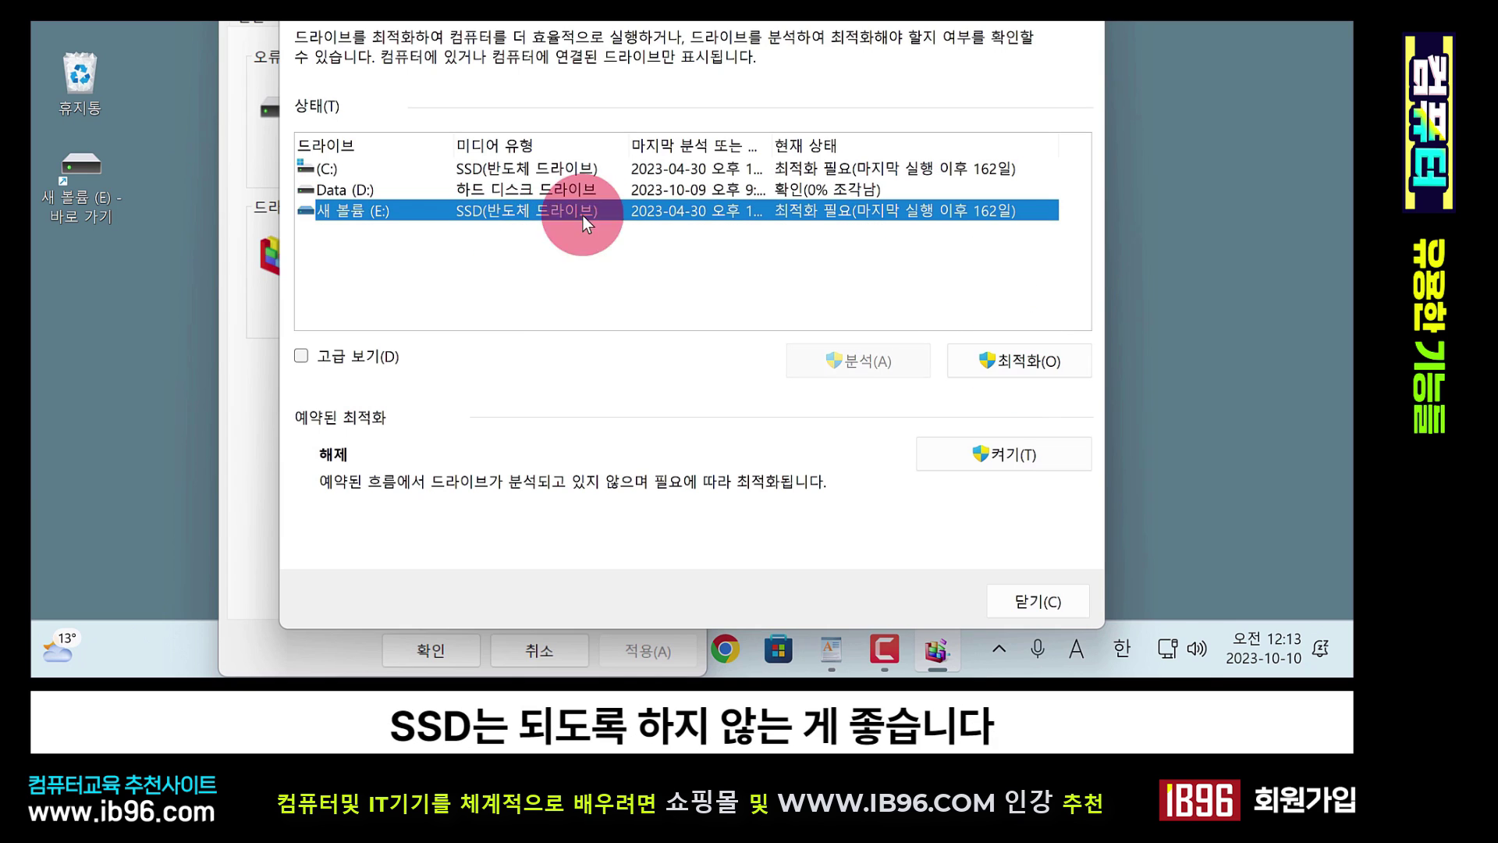
click(727, 188)
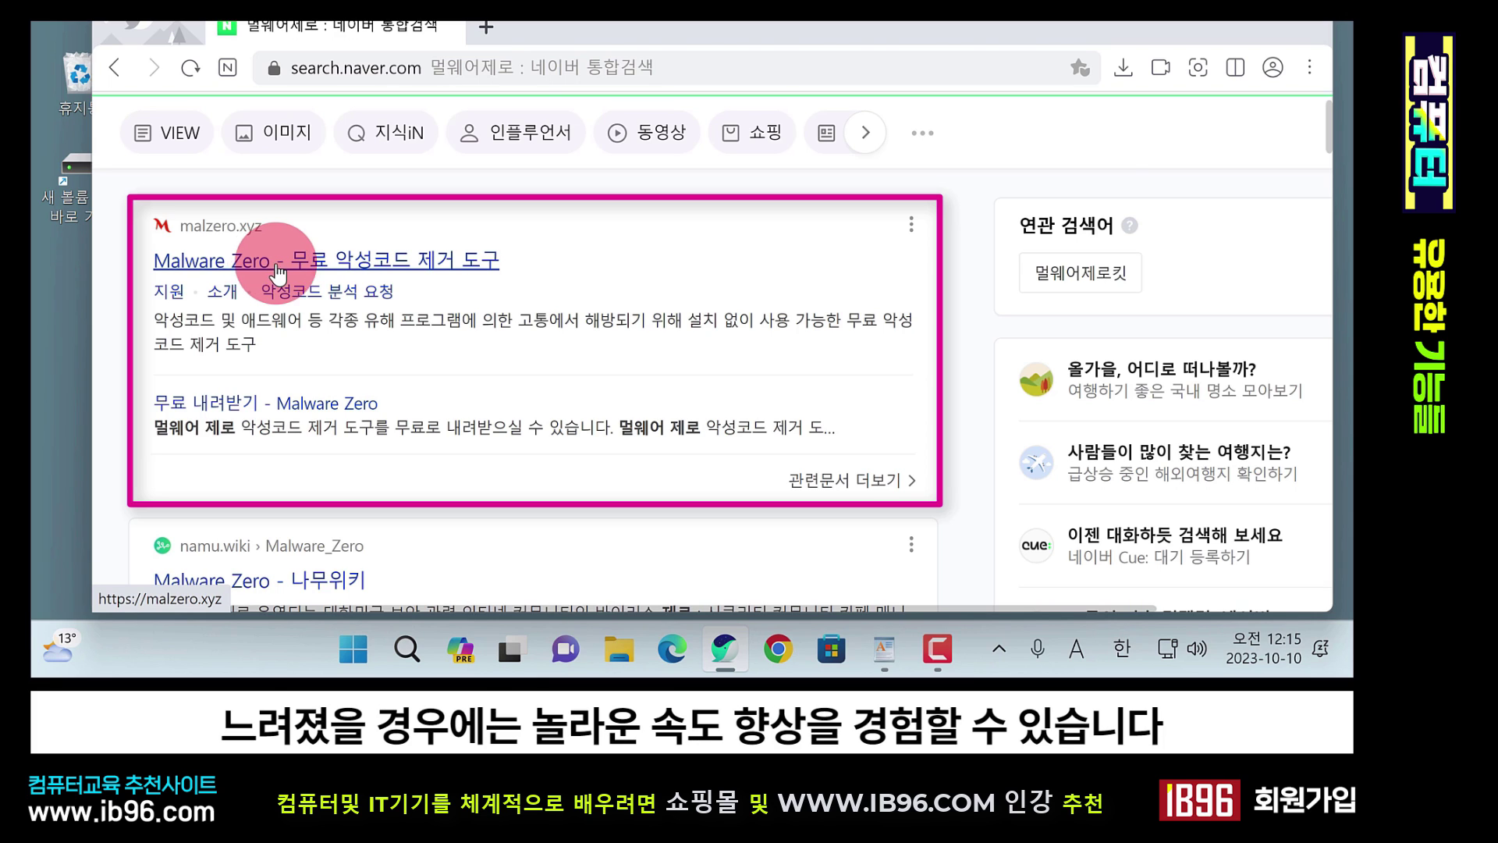
- Open the Malware Zero site from the Naver search results and download MalwareZero.zip to the Downloads folder
click(316, 265)
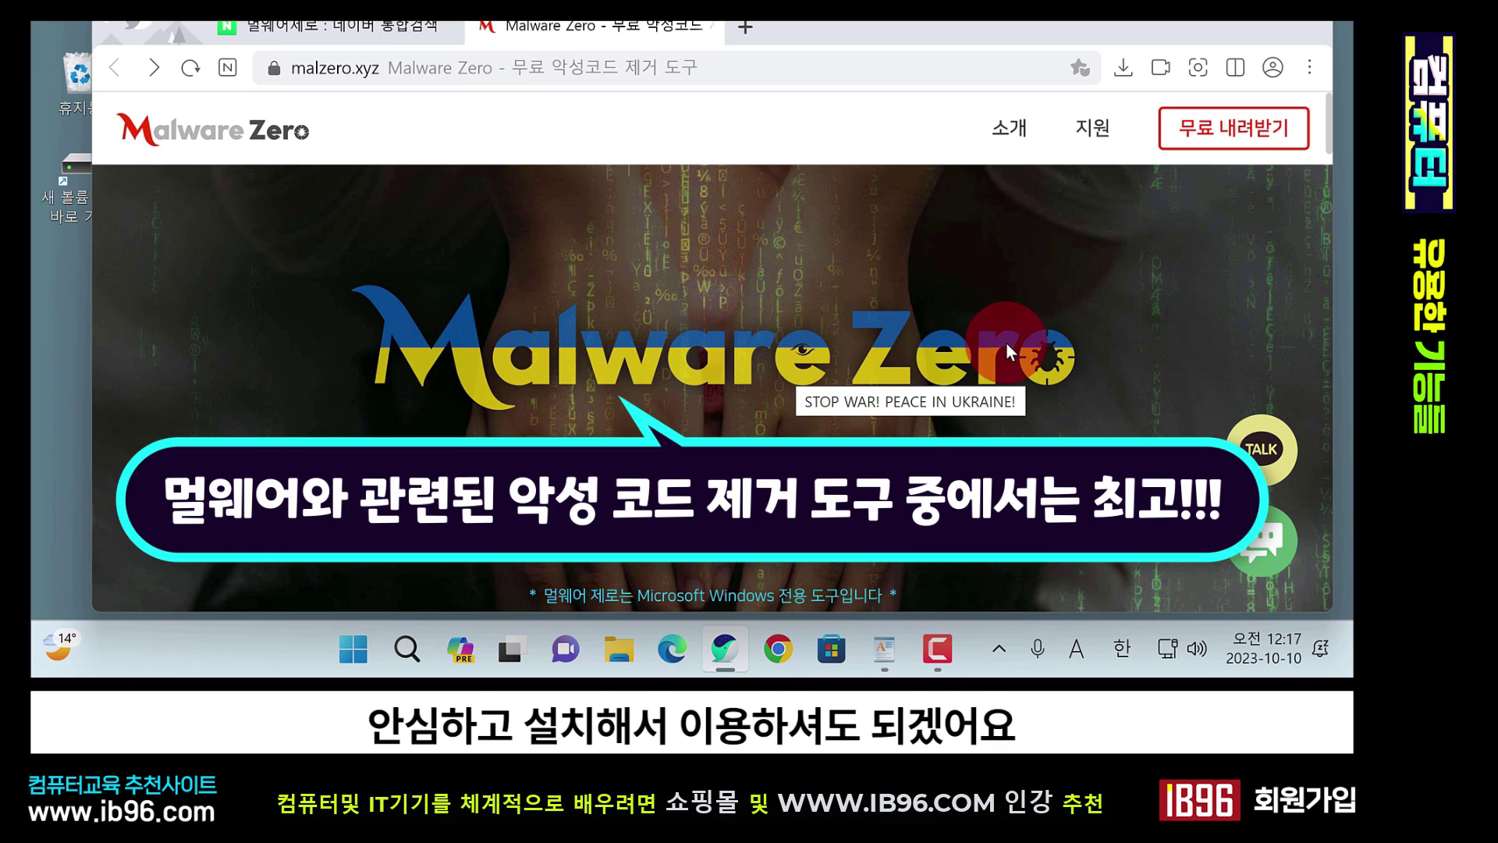
click(1245, 128)
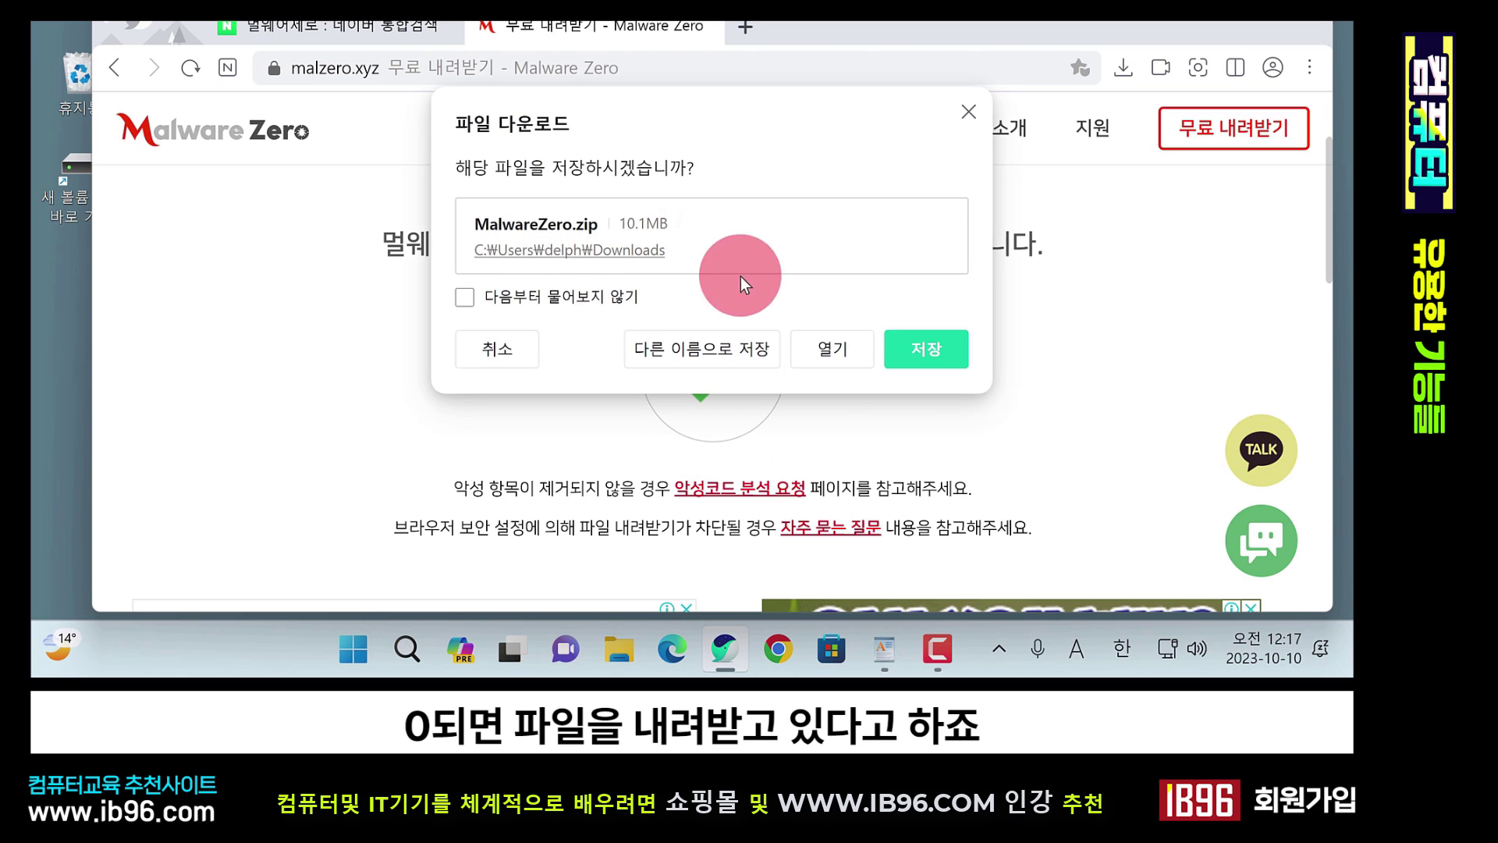
click(935, 356)
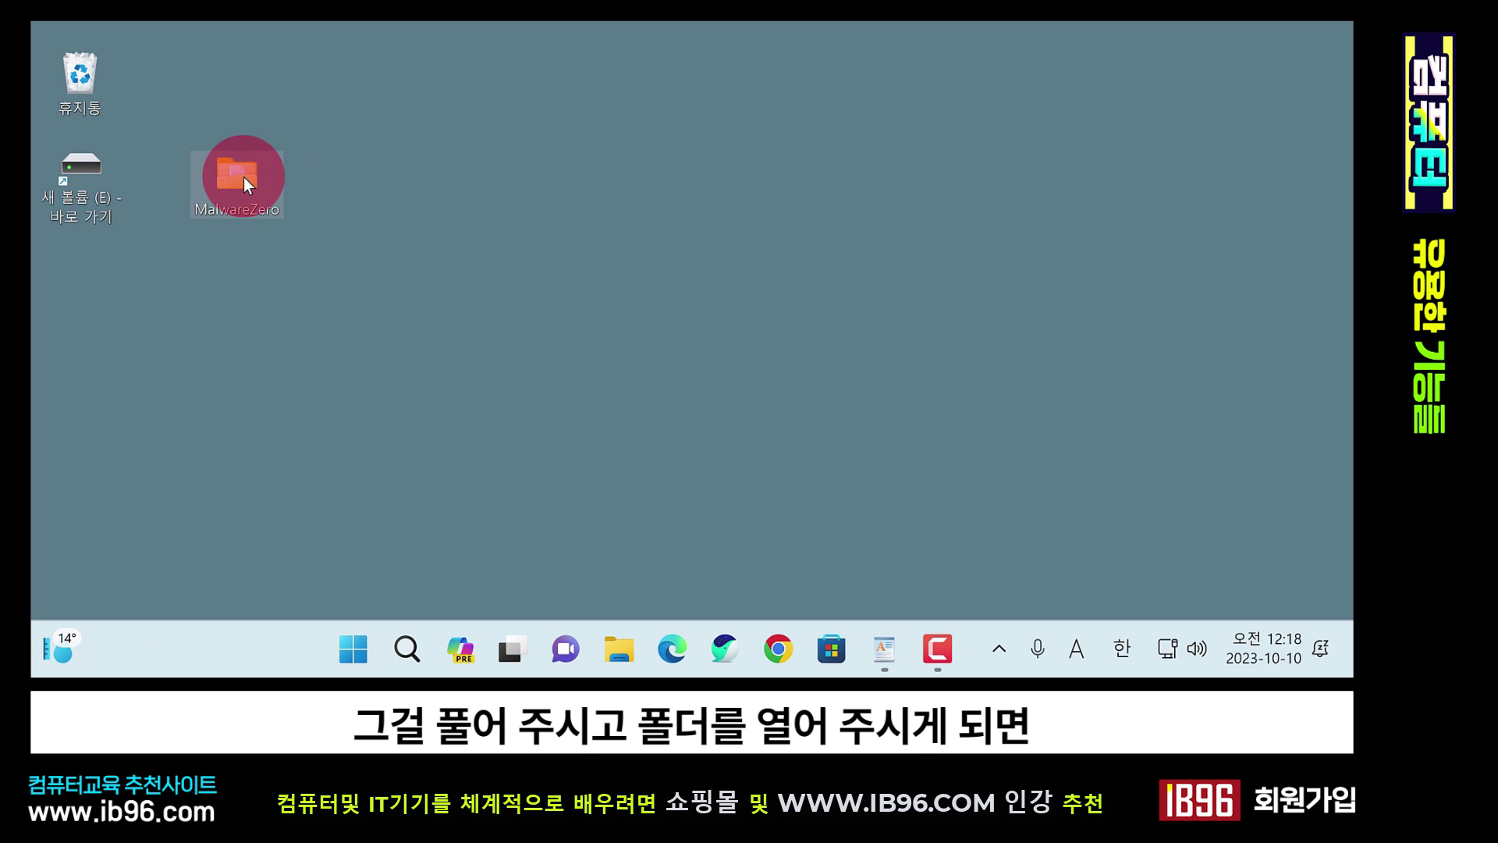
- Open the extracted MalwareZero folder on the desktop and read the "6. 사용 방법" document
double_click(243, 175)
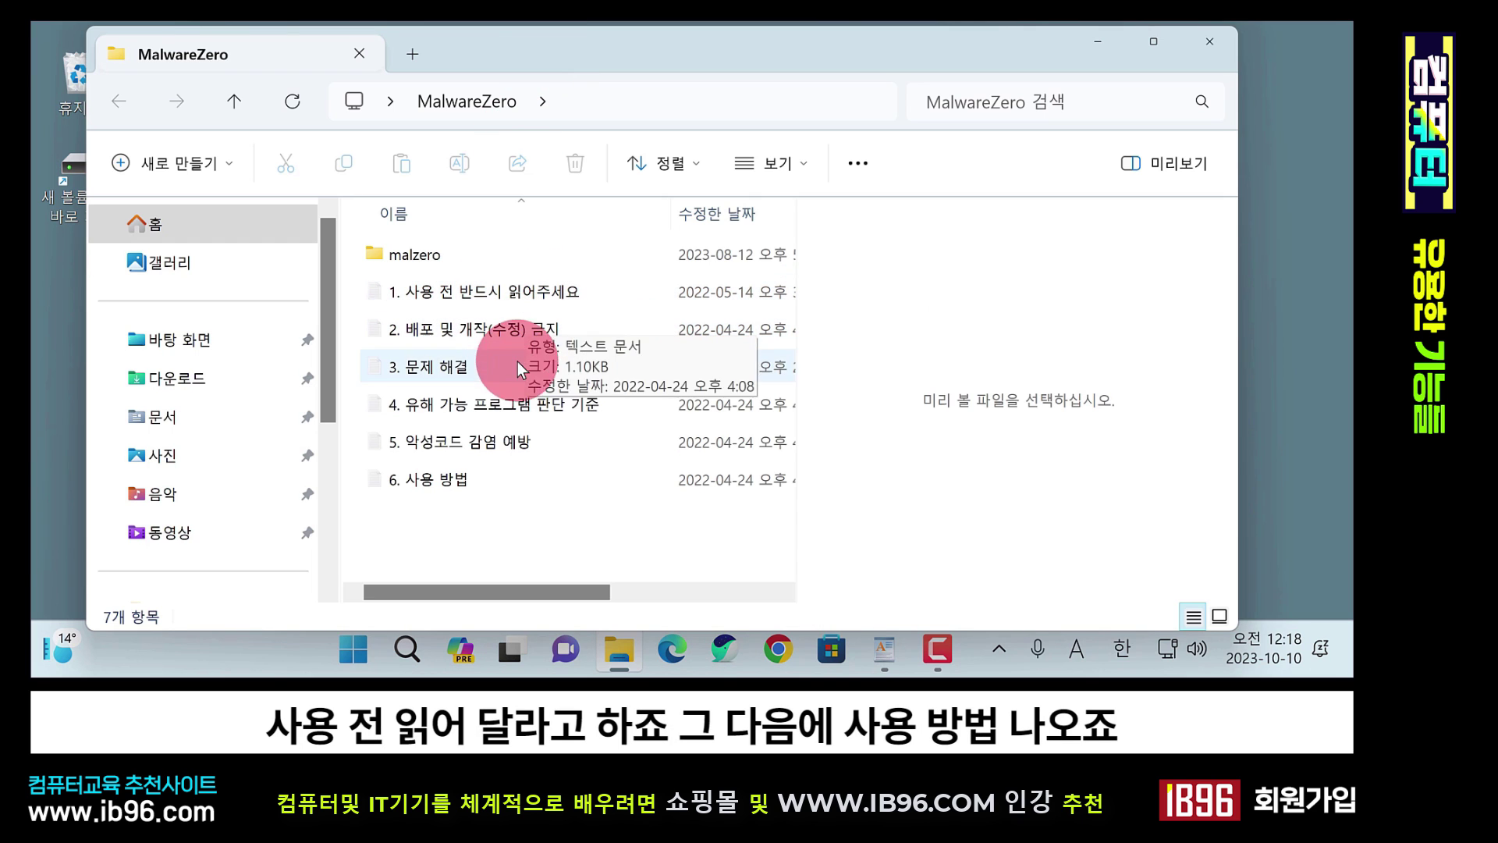
double_click(484, 478)
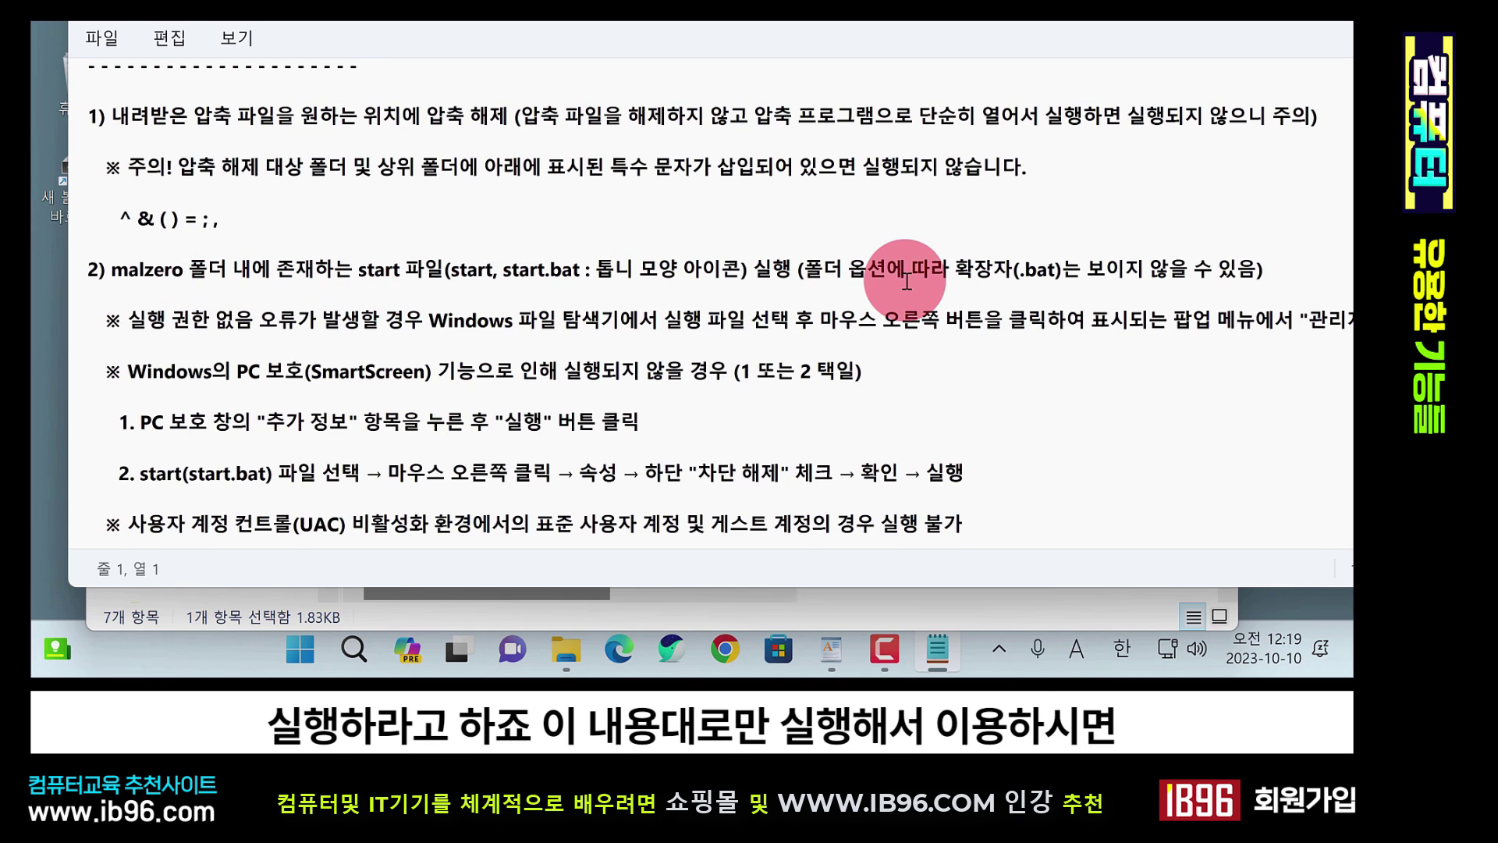
key(alt+F4)
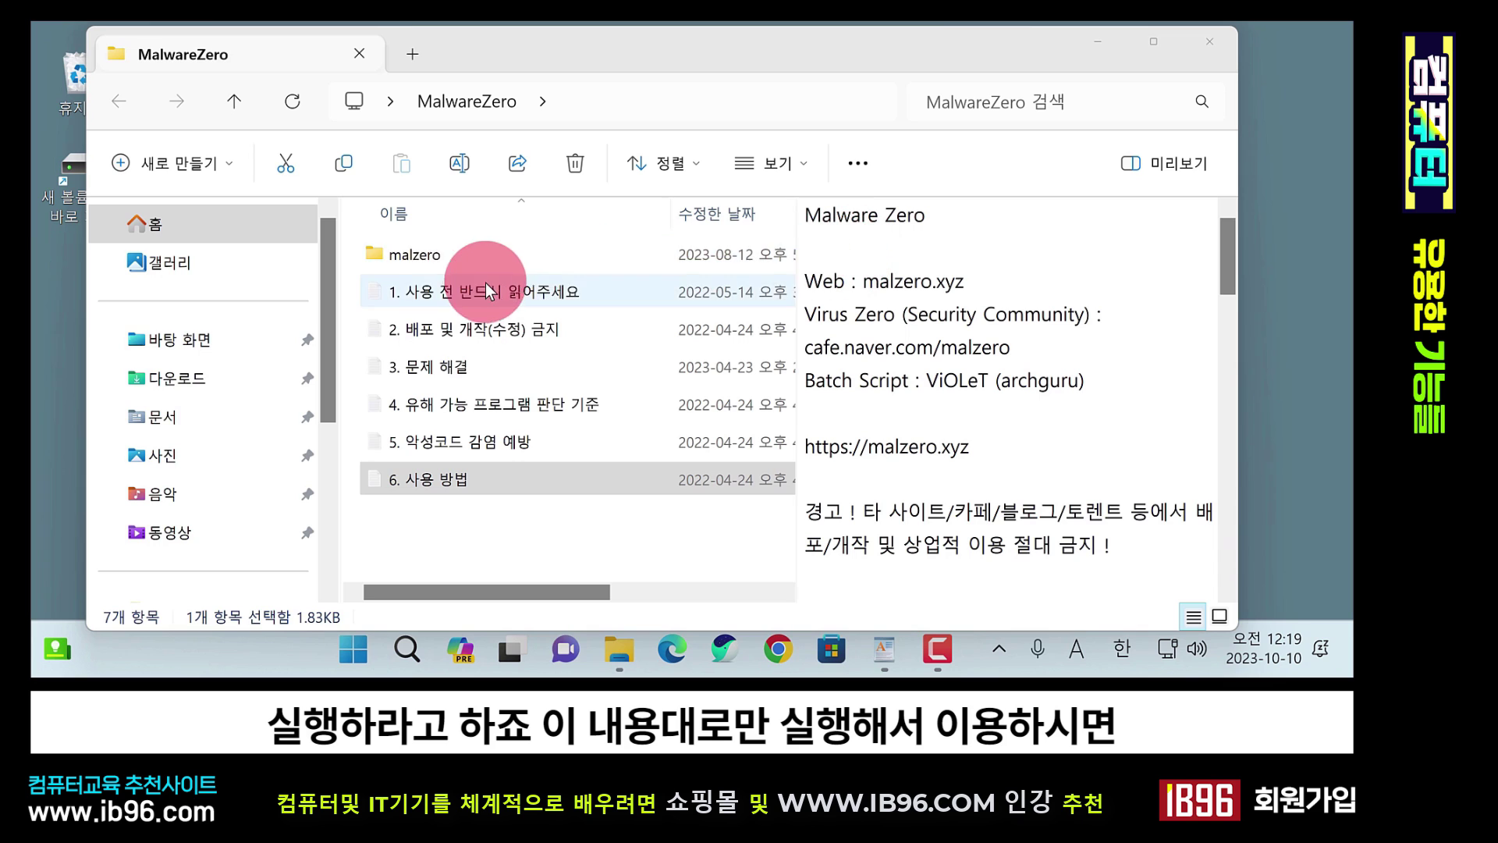
- Try to run start from the malzero folder, allowing it through the Windows의 PC 보호 block
double_click(447, 254)
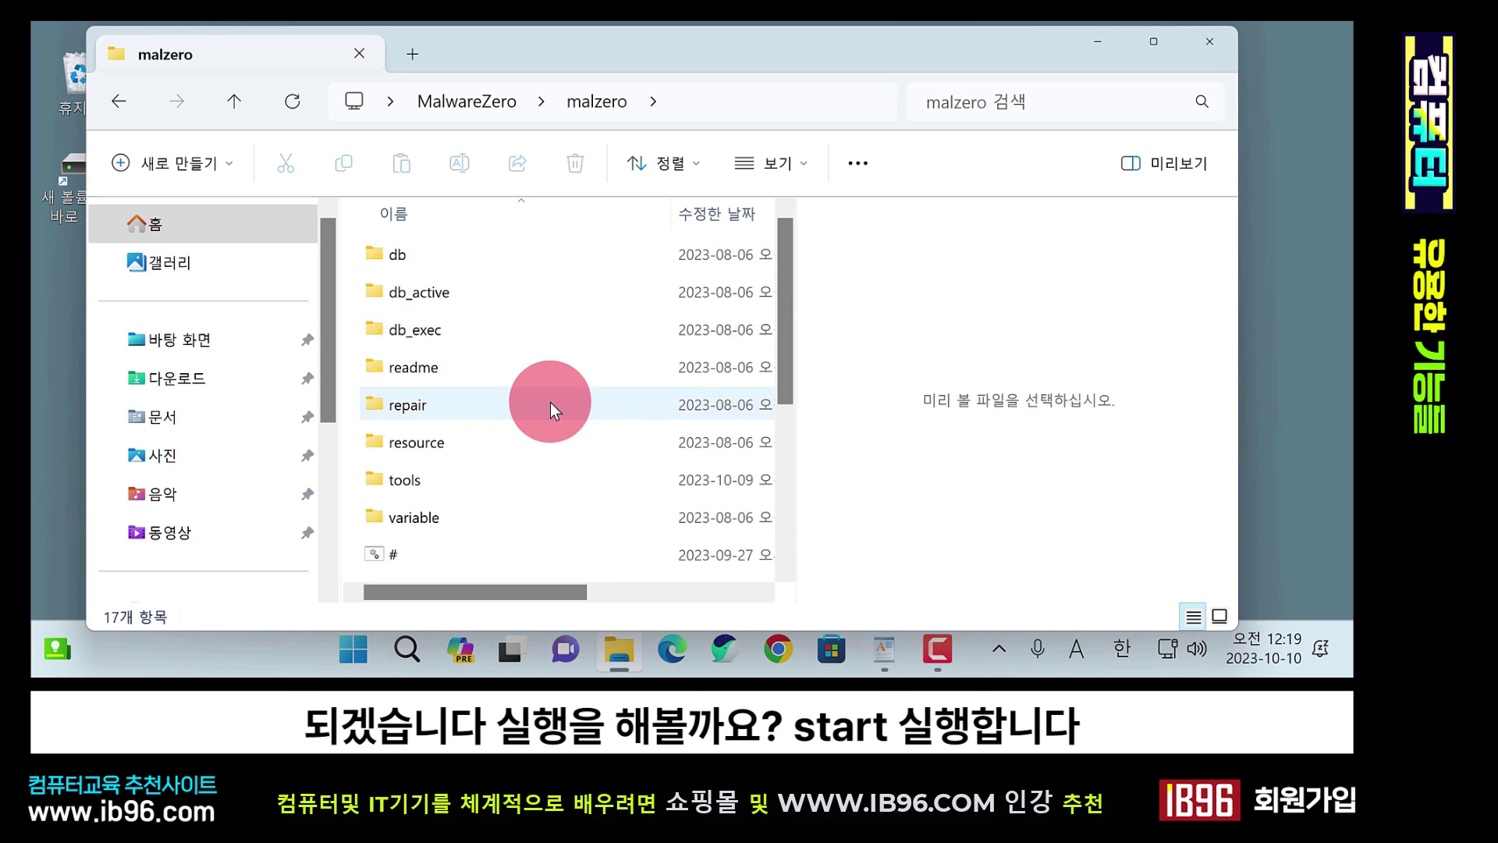
scroll(546, 414, down, 3)
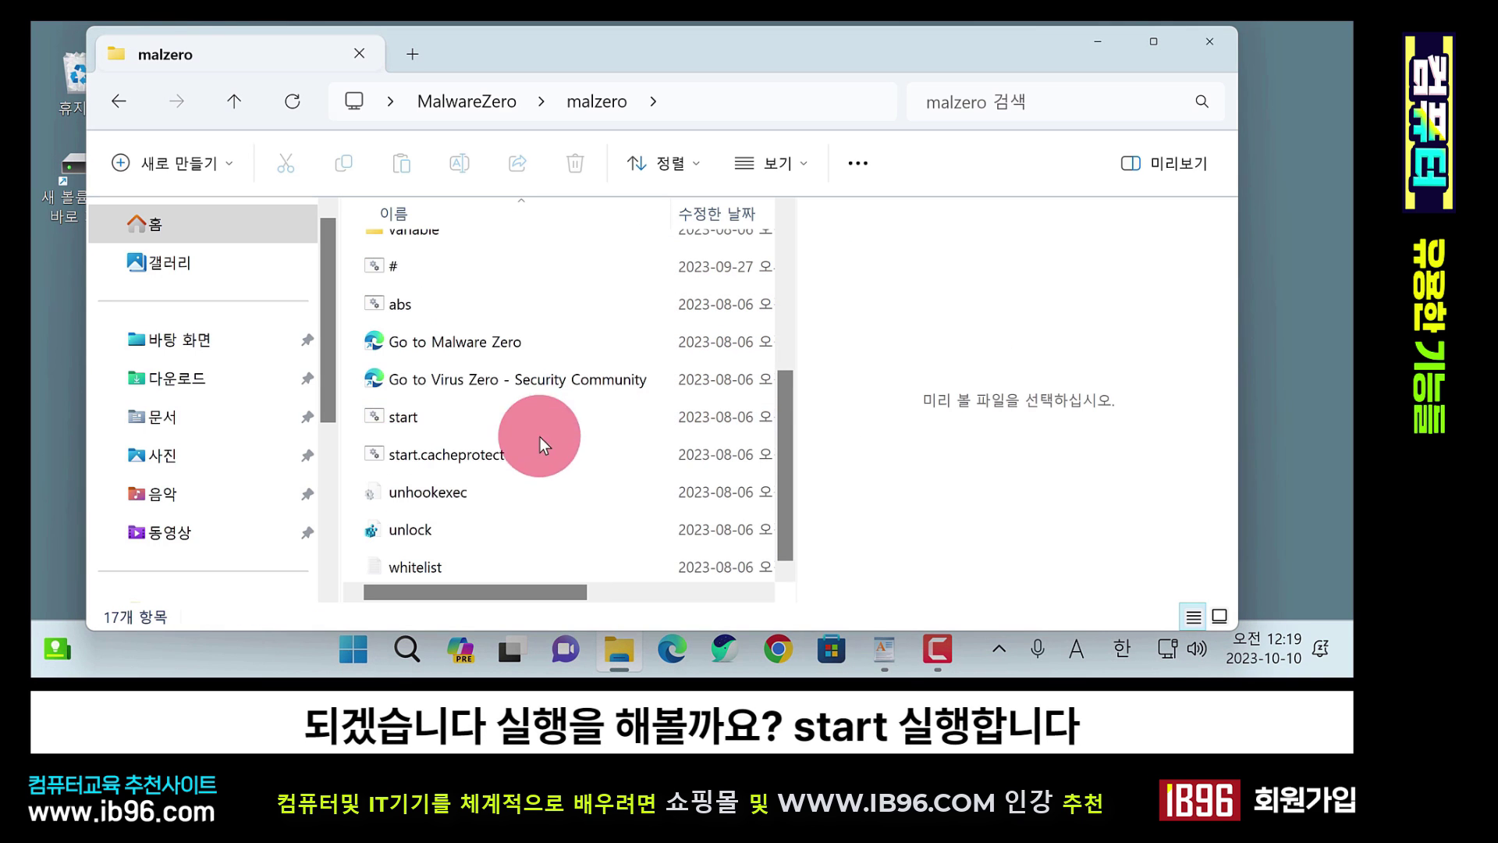
double_click(398, 417)
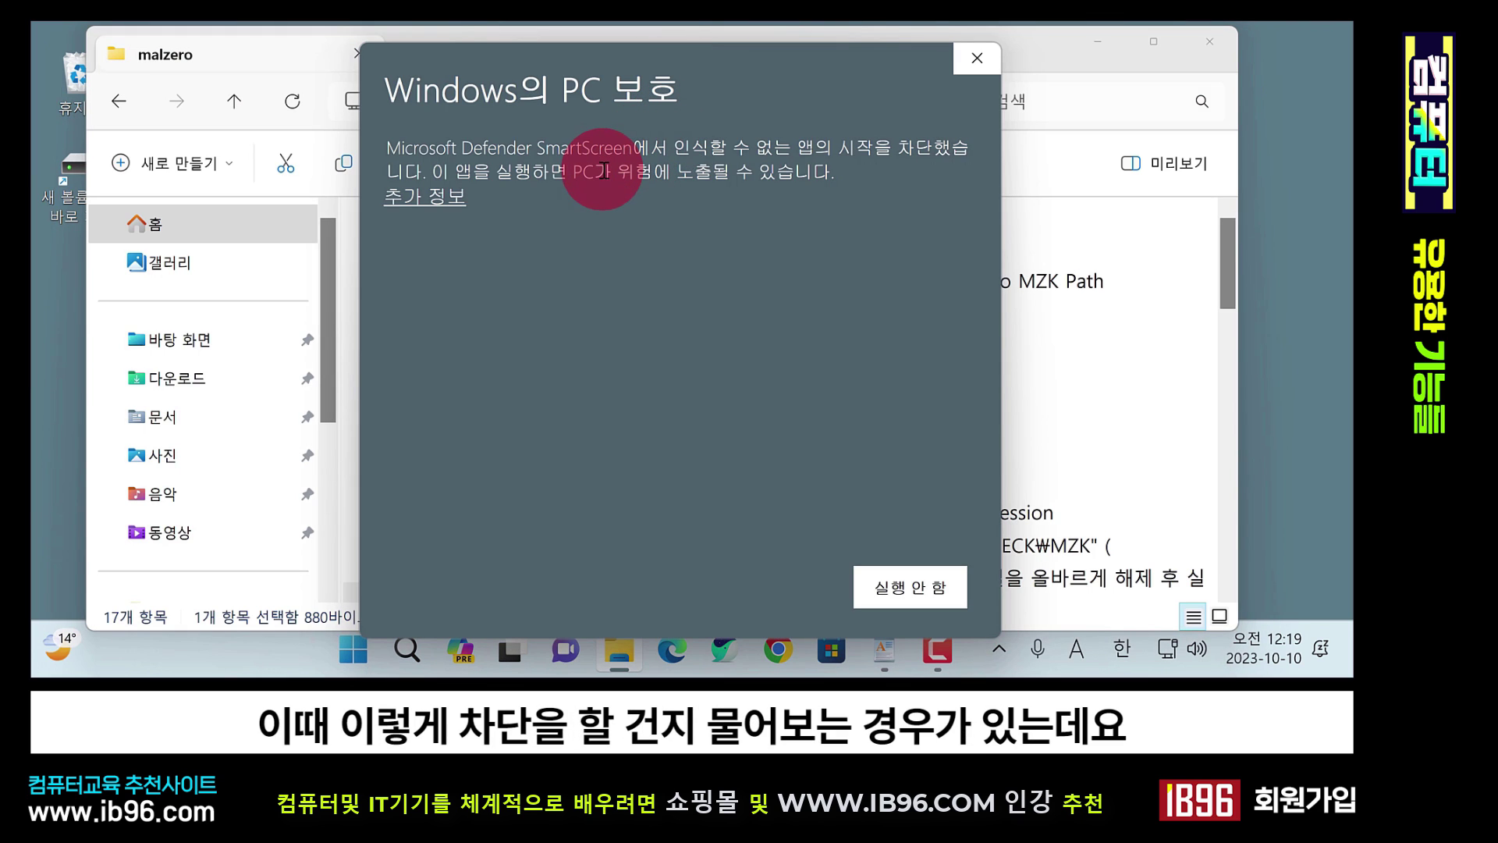
click(450, 209)
click(796, 606)
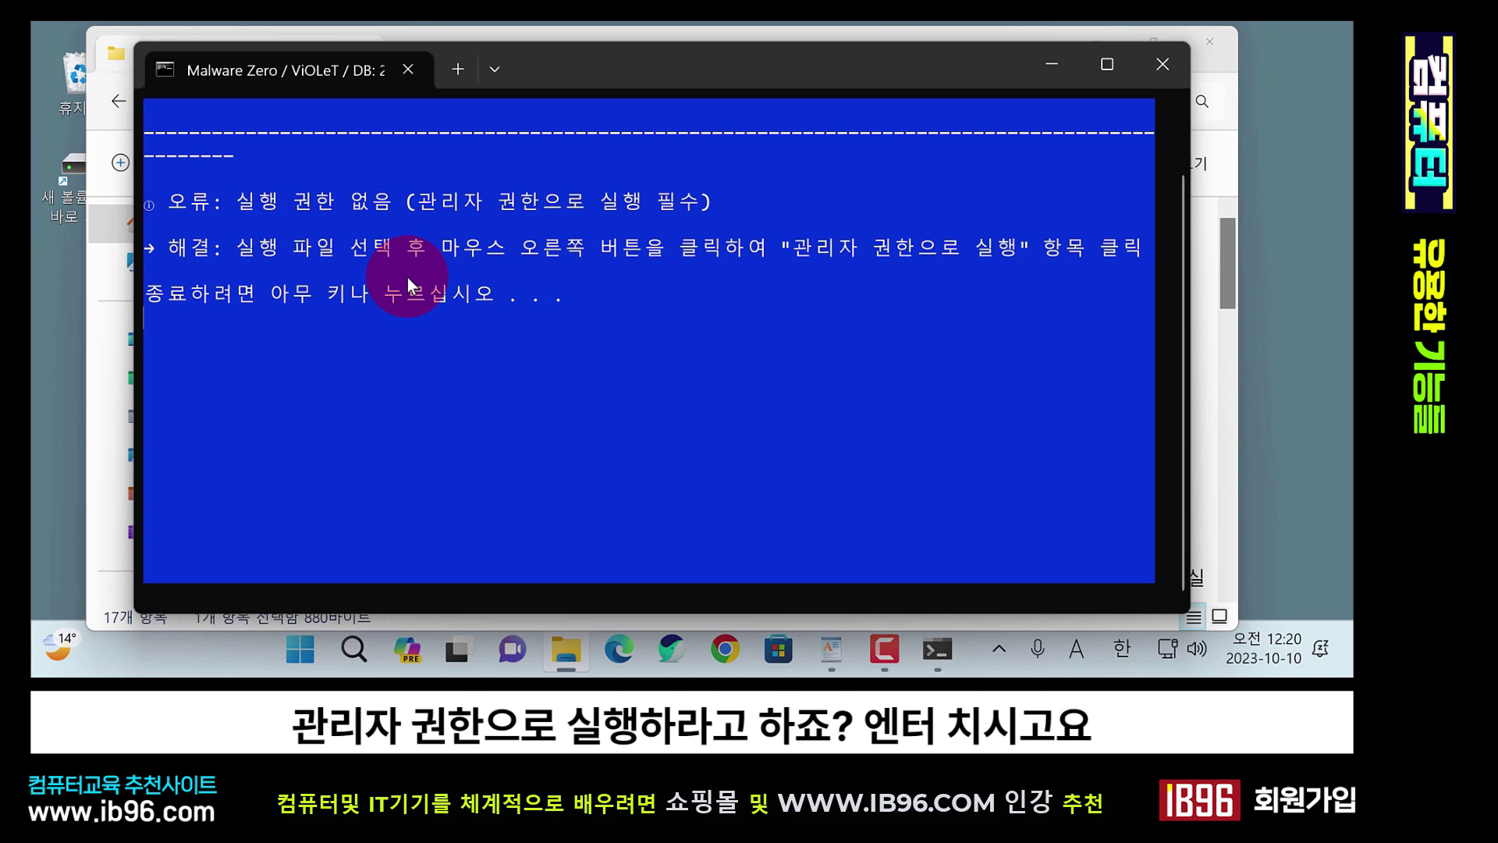
key(Return)
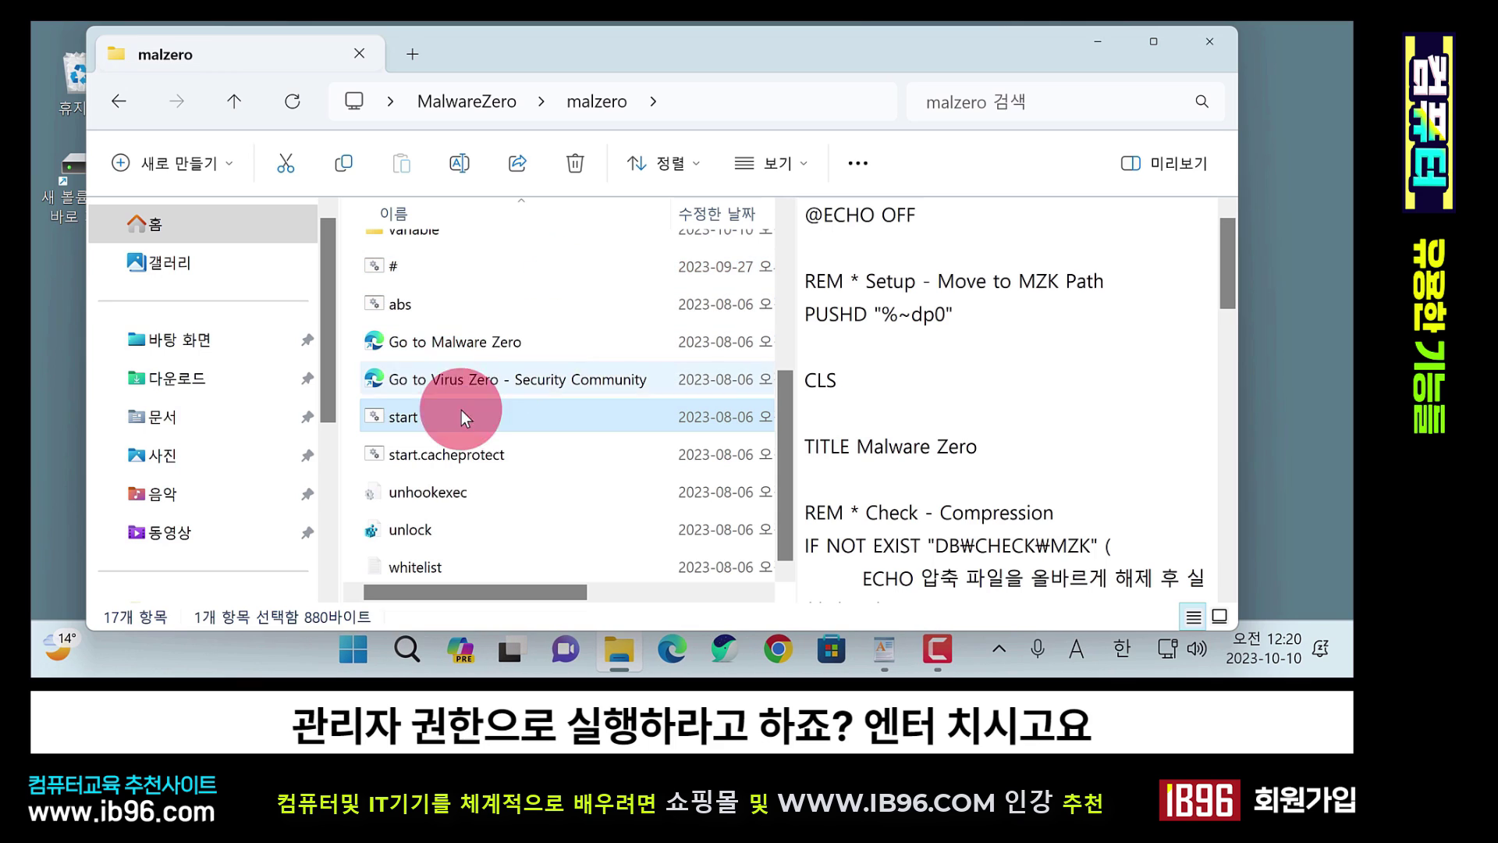
- Run start with administrator rights (관리자 권한으로 실행) and reposition the Malware Zero window
right_click(409, 415)
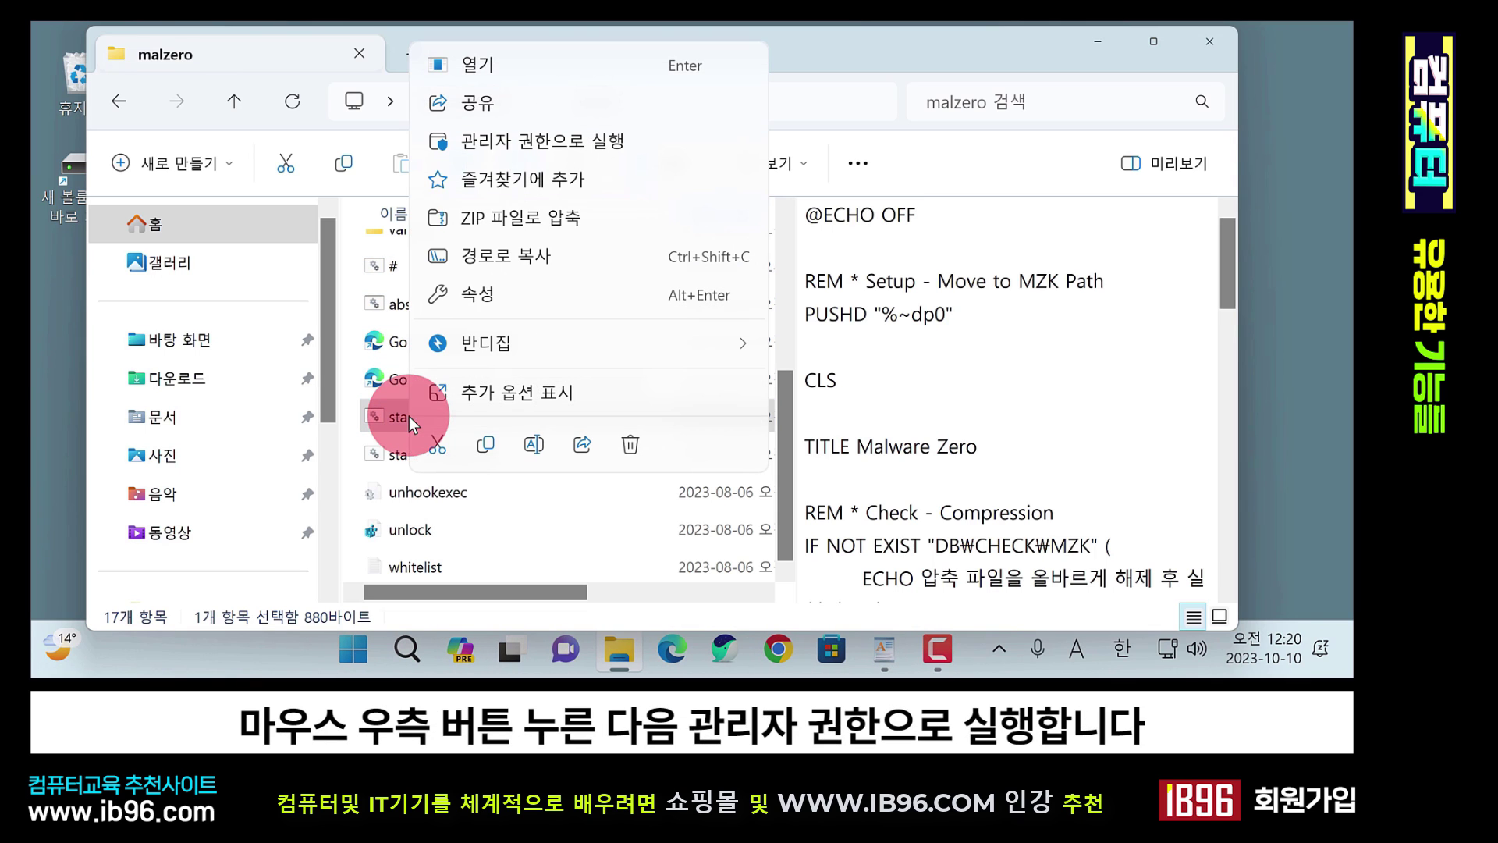
click(504, 138)
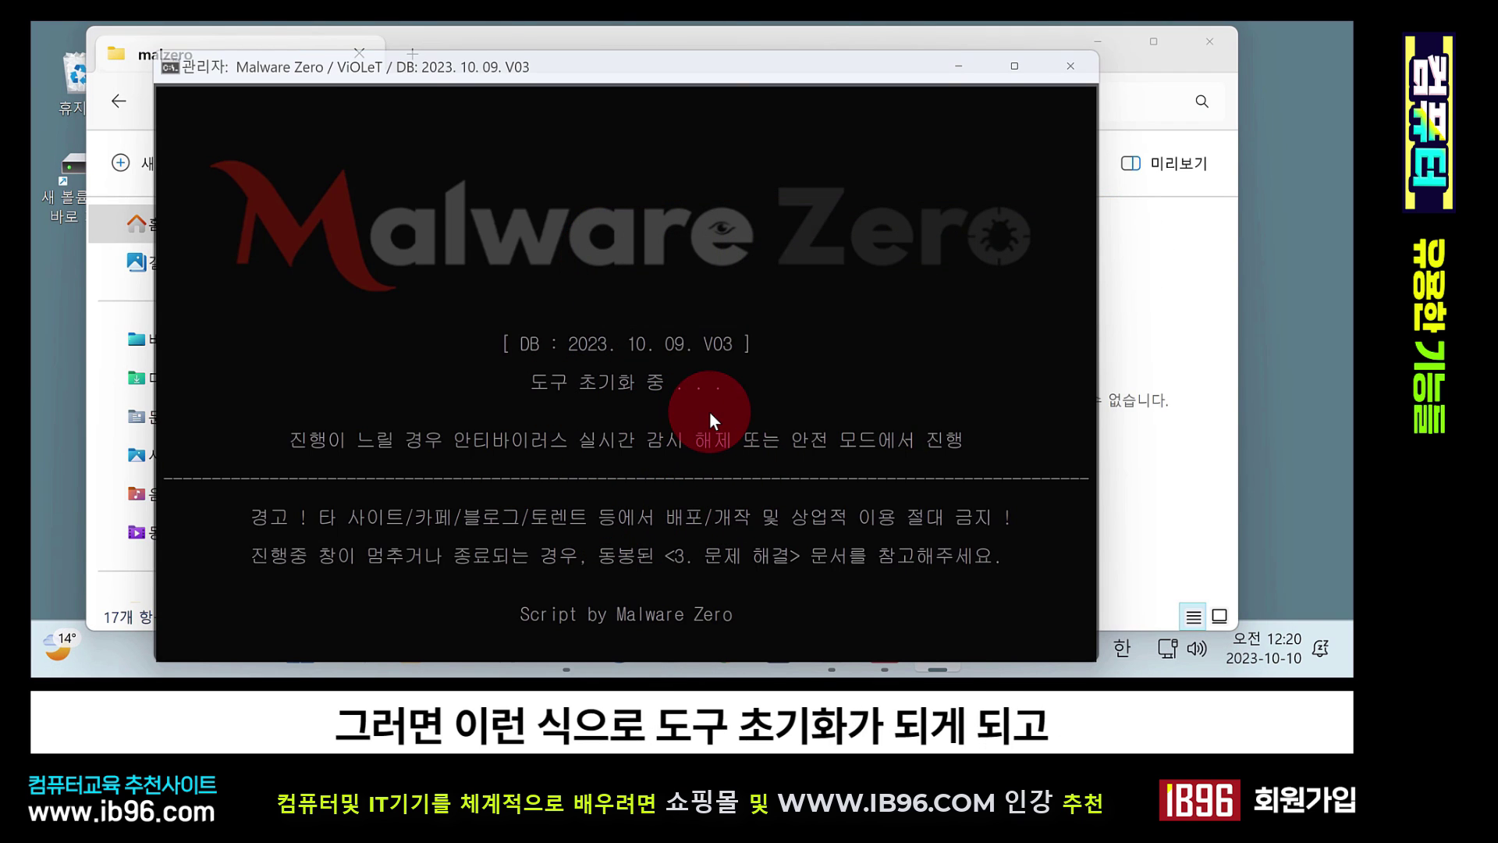
drag(701, 62, 767, 31)
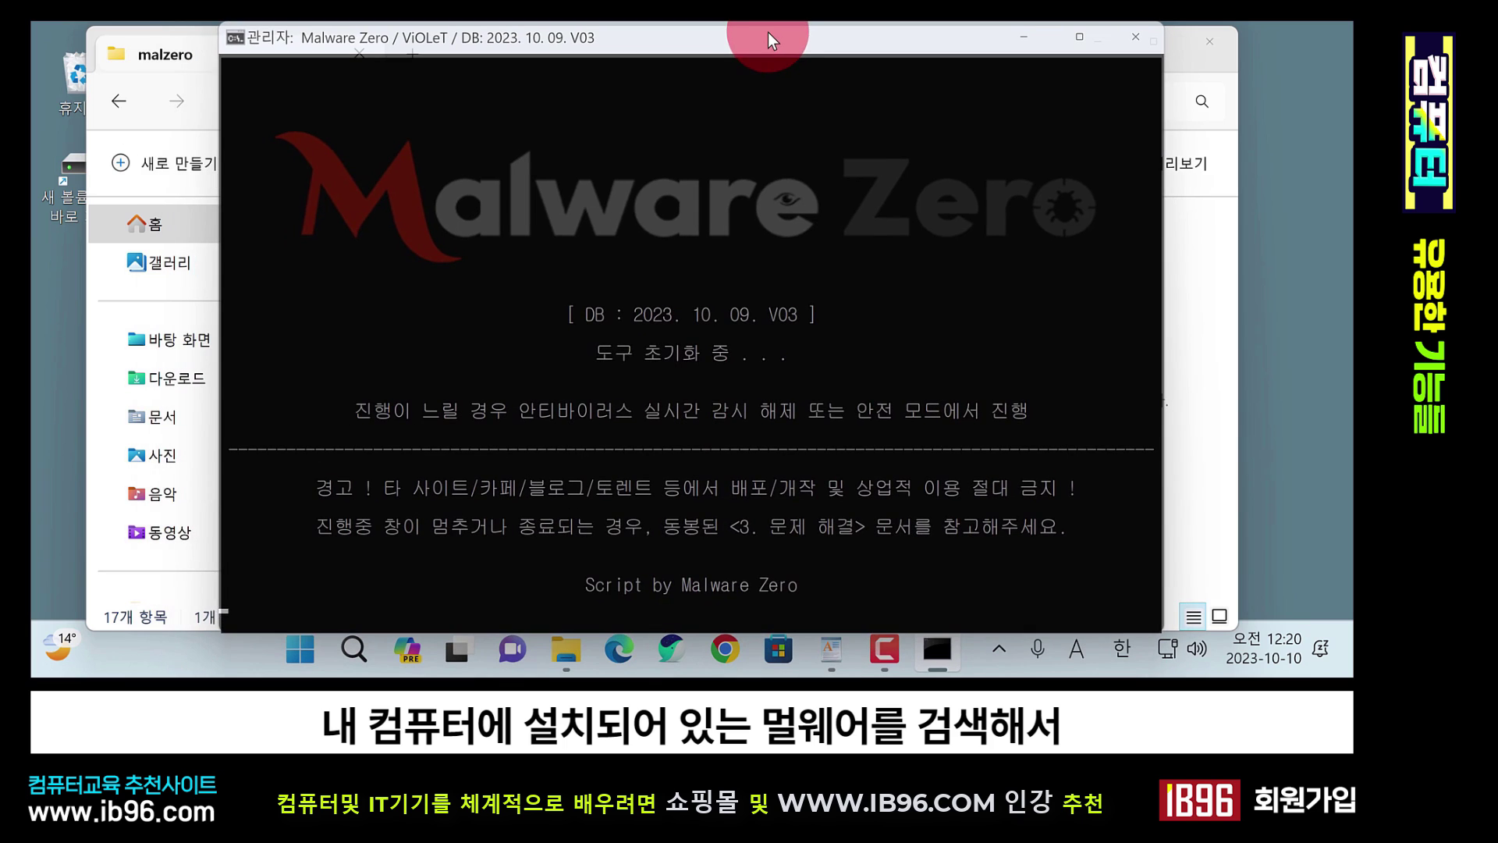